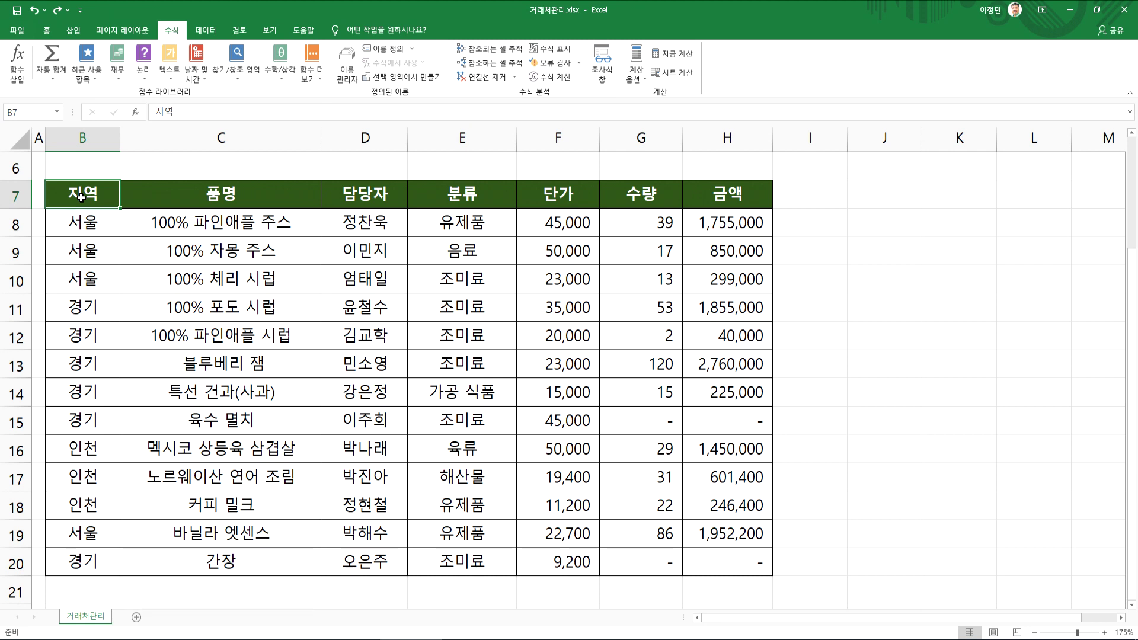
Step: Examine the table's data columns by selecting the cells under 단가, 분류, 담당자, 금액 and 지역 along with the header row
{"action": "left_click_drag", "start_coordinate": [552, 230], "coordinate": [558, 548]}
{"action": "left_click_drag", "start_coordinate": [448, 227], "coordinate": [443, 554]}
{"action": "left_click_drag", "start_coordinate": [357, 229], "coordinate": [363, 564]}
{"action": "left_click_drag", "start_coordinate": [718, 224], "coordinate": [728, 557]}
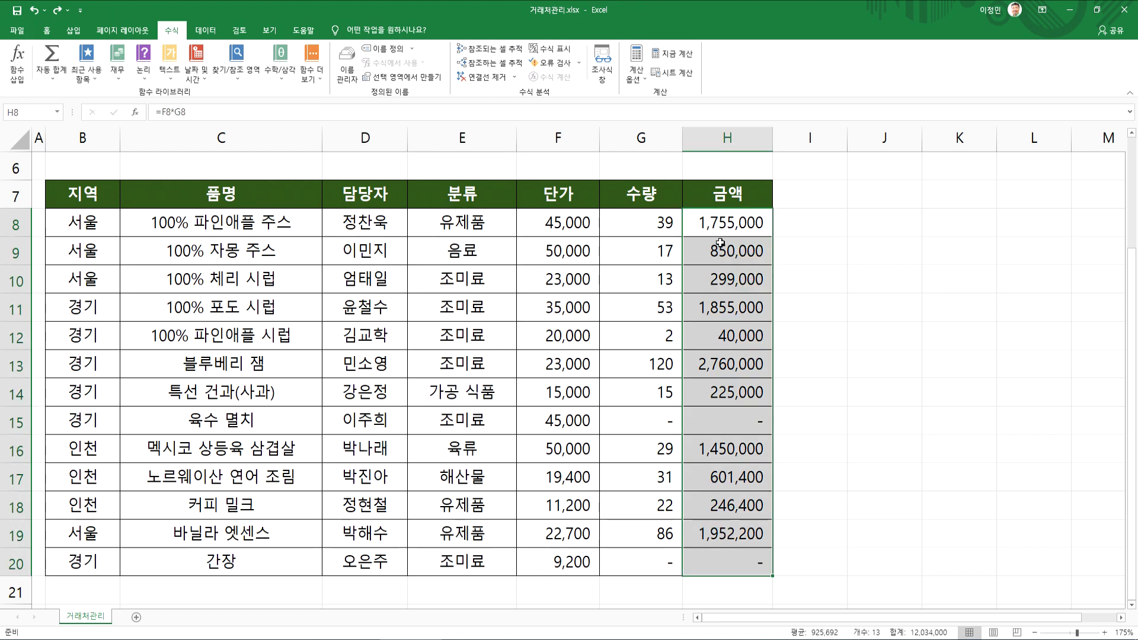
{"action": "left_click_drag", "start_coordinate": [83, 193], "coordinate": [762, 196]}
{"action": "left_click_drag", "start_coordinate": [709, 223], "coordinate": [735, 553]}
{"action": "left_click_drag", "start_coordinate": [89, 220], "coordinate": [71, 562]}
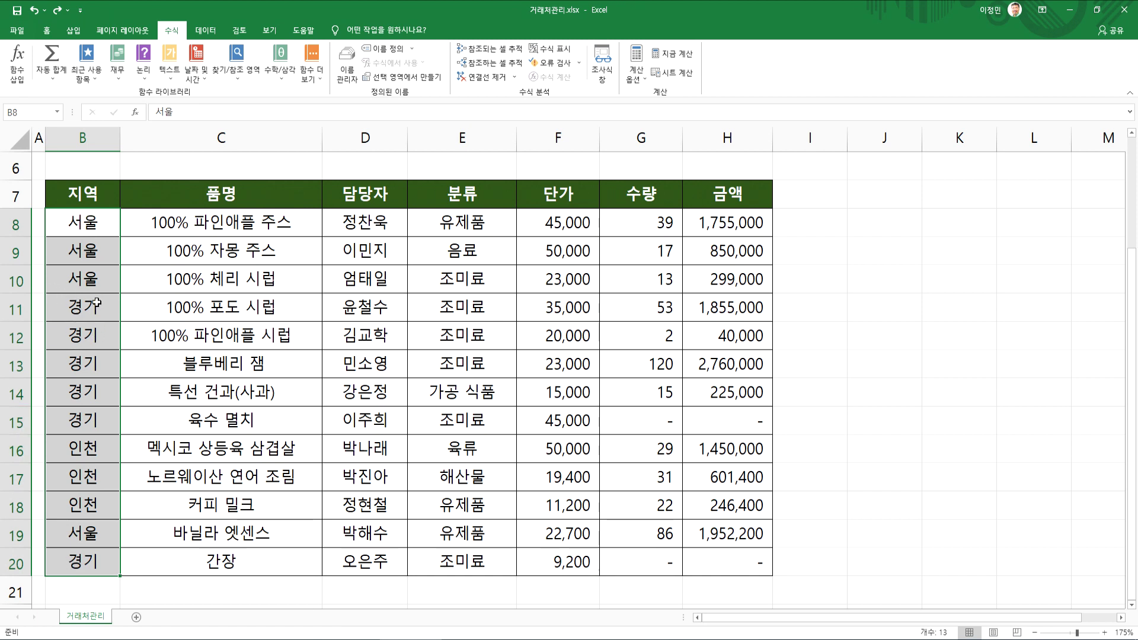
{"action": "left_click", "coordinate": [71, 195]}
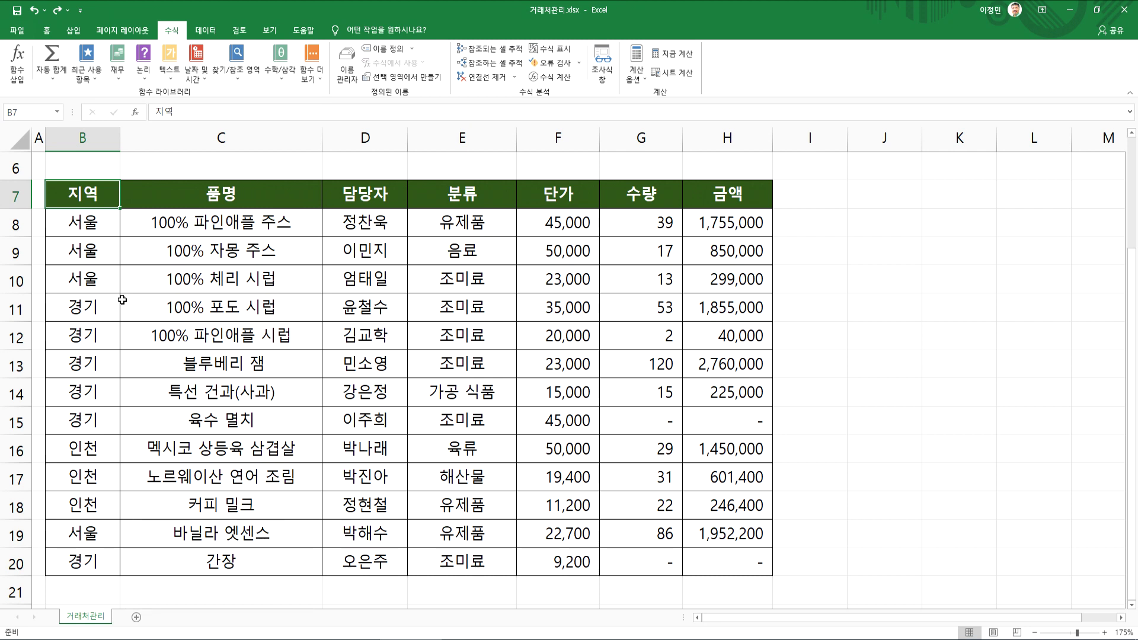
{"action": "left_click_drag", "start_coordinate": [76, 227], "coordinate": [84, 555]}
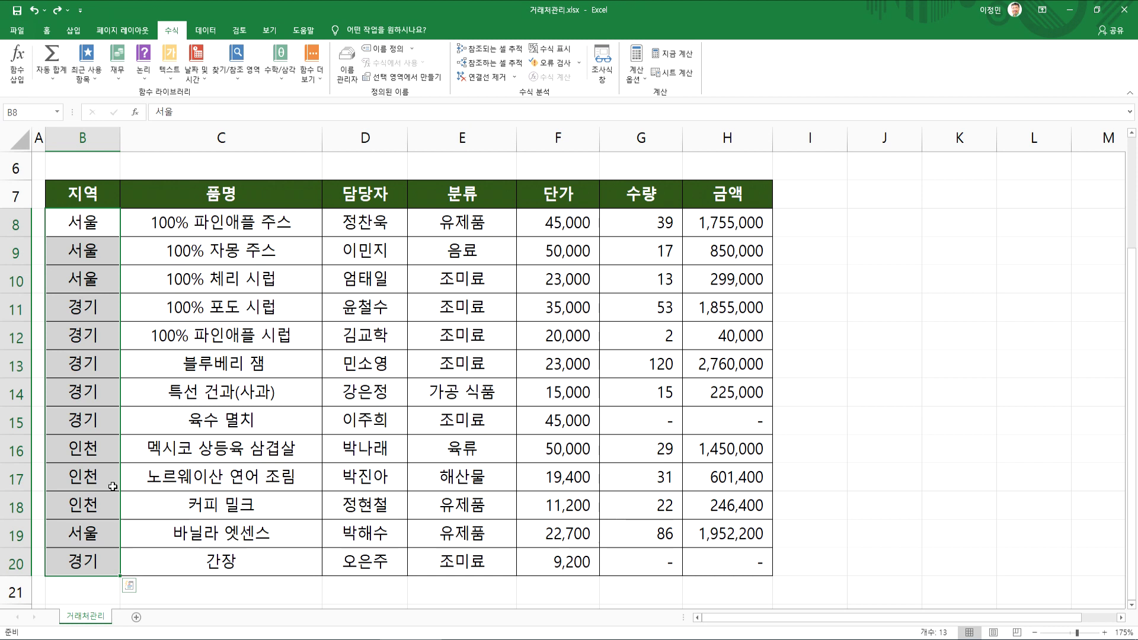
{"action": "left_click", "coordinate": [52, 225]}
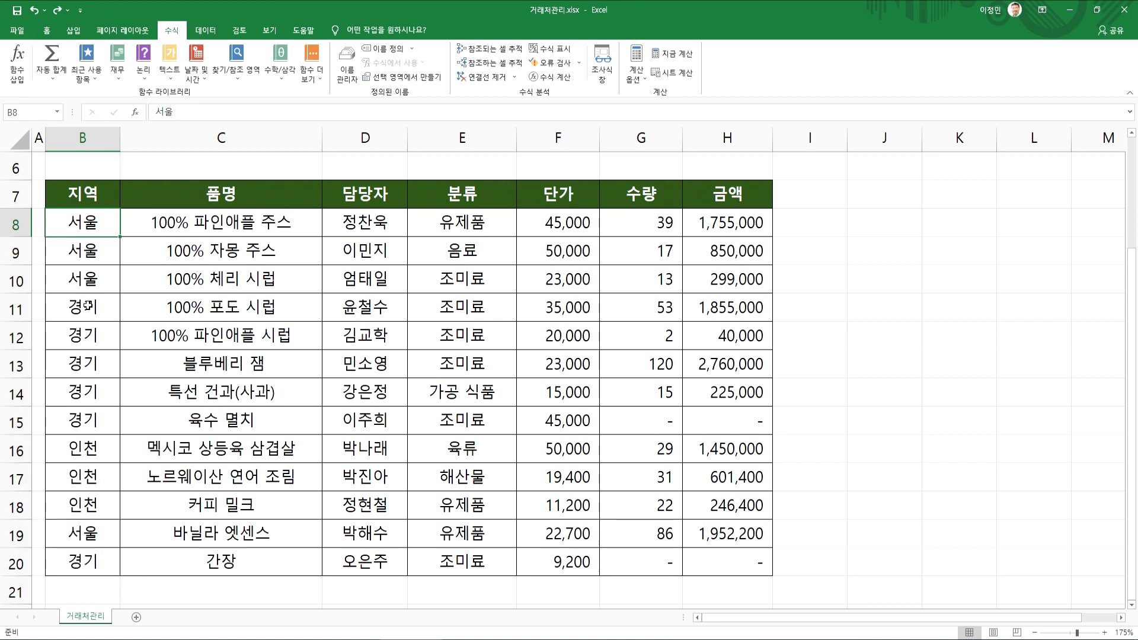
{"action": "left_click_drag", "start_coordinate": [79, 224], "coordinate": [113, 558]}
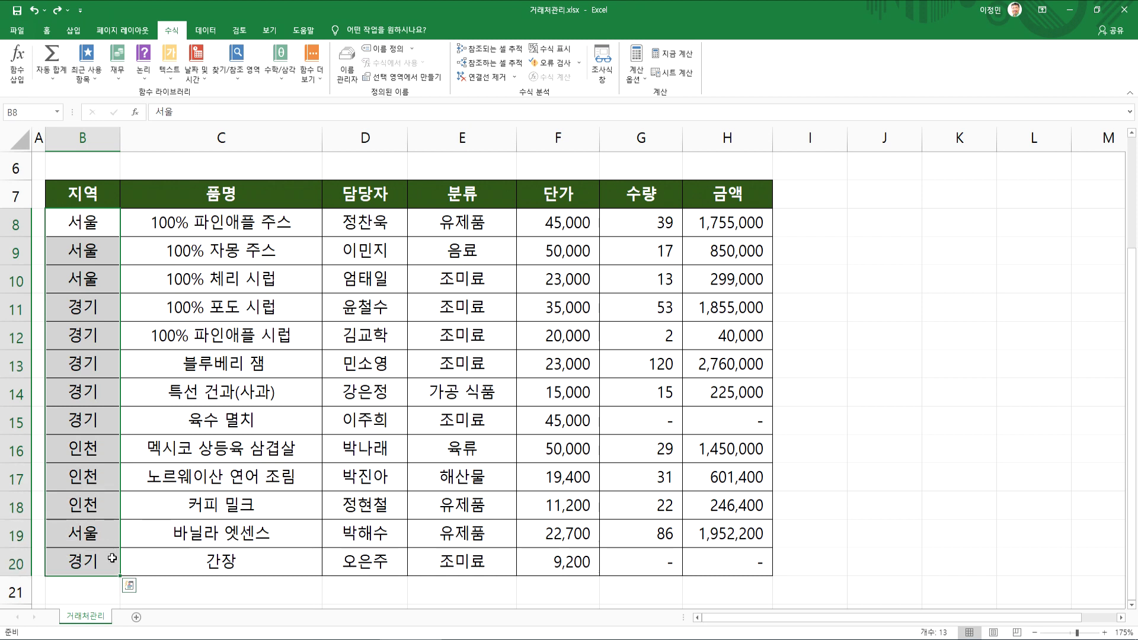
{"action": "left_click_drag", "start_coordinate": [361, 224], "coordinate": [359, 558]}
{"action": "left_click_drag", "start_coordinate": [477, 221], "coordinate": [473, 540]}
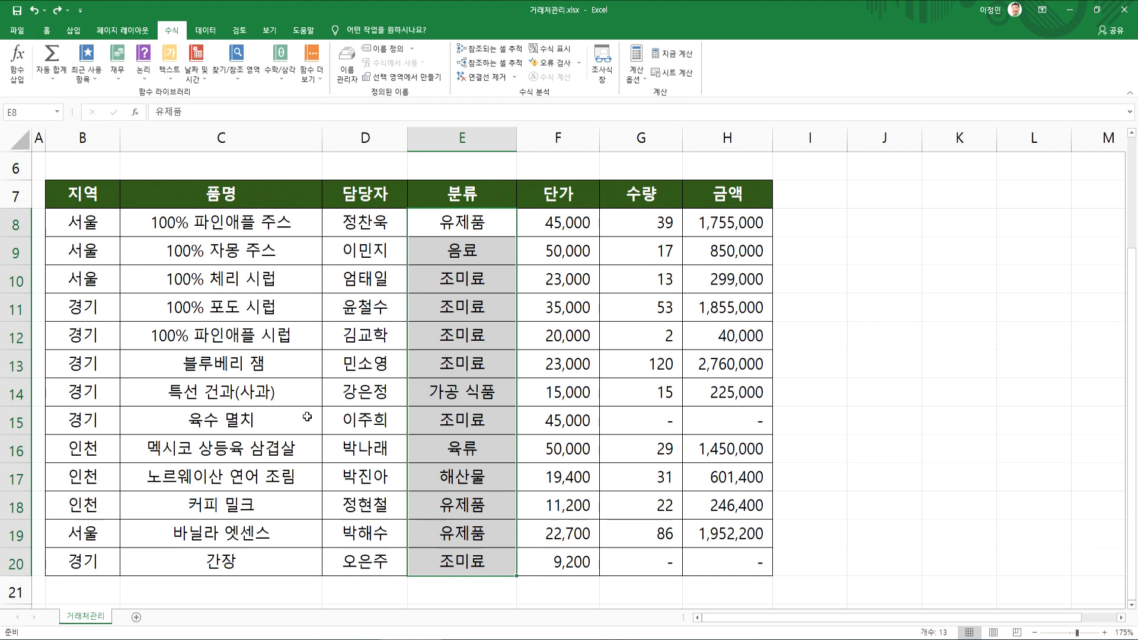
Step: Name the region data in cells B8:B20 지역
{"action": "left_click", "coordinate": [81, 223]}
{"action": "left_click_drag", "start_coordinate": [81, 223], "coordinate": [74, 554]}
{"action": "left_click_drag", "start_coordinate": [83, 225], "coordinate": [79, 561]}
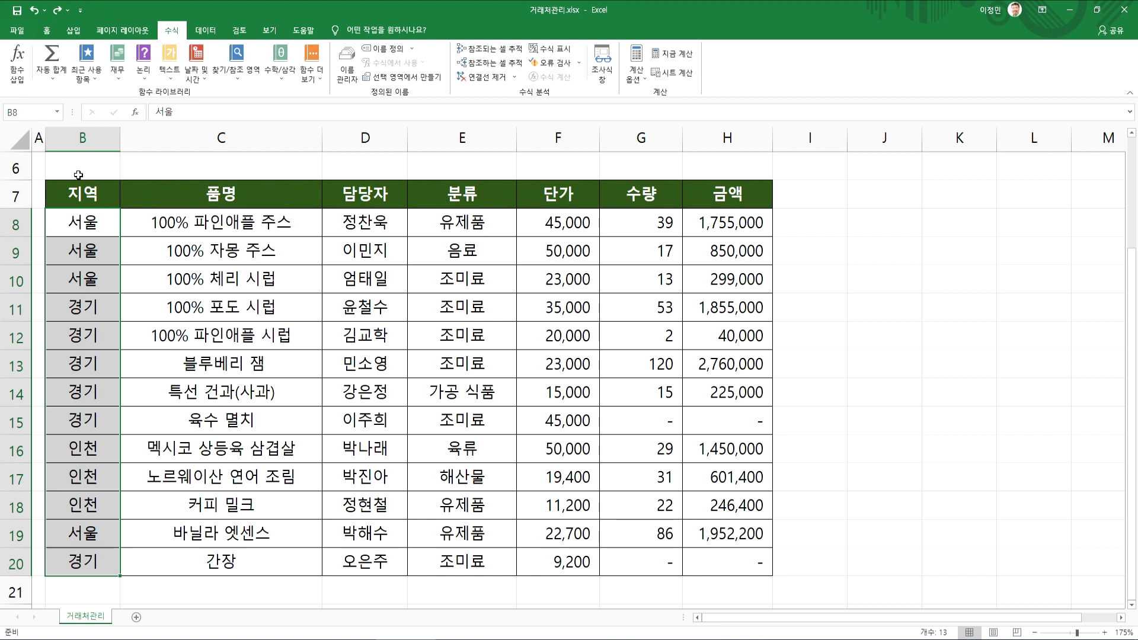
{"action": "left_click_drag", "start_coordinate": [76, 222], "coordinate": [81, 305]}
{"action": "left_click", "coordinate": [74, 222]}
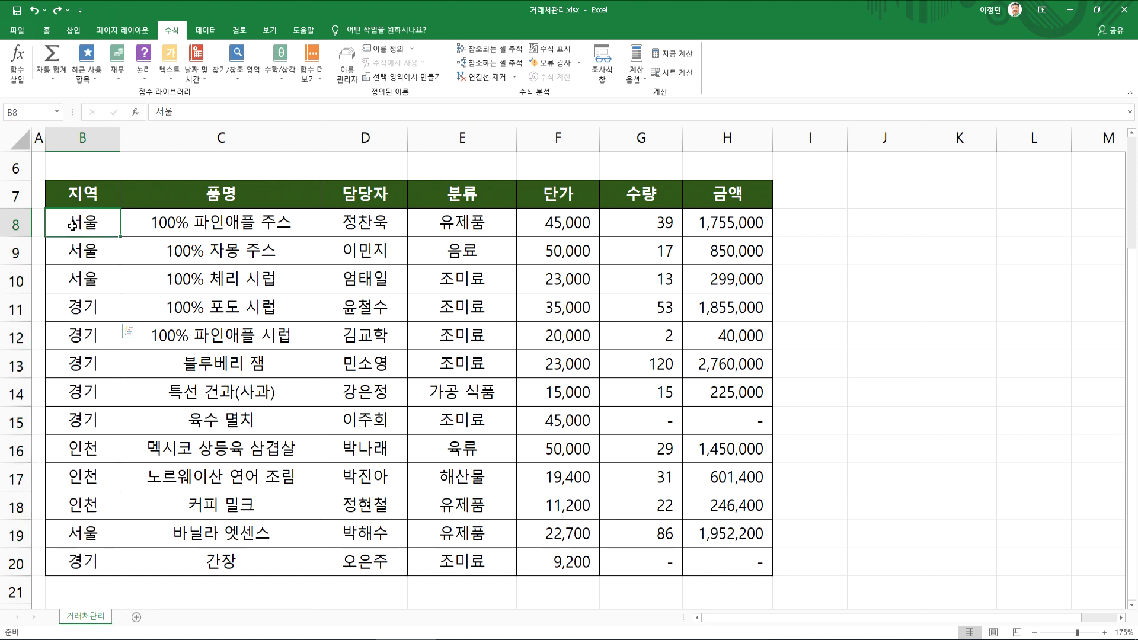
{"action": "left_click", "coordinate": [73, 249]}
{"action": "left_click_drag", "start_coordinate": [74, 223], "coordinate": [77, 566]}
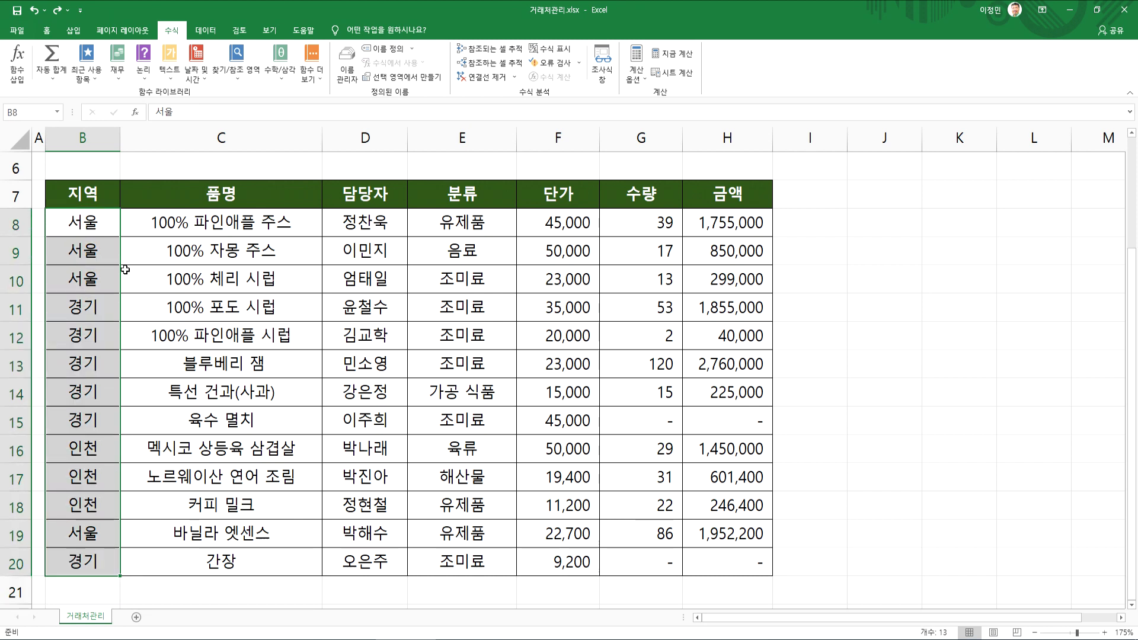
{"action": "left_click", "coordinate": [34, 113]}
{"action": "type", "text": "징"}
{"action": "type", "text": "역"}
{"action": "key", "text": "BackSpace"}
{"action": "key", "text": "BackSpace"}
{"action": "type", "text": "역"}
{"action": "key", "text": "Return"}
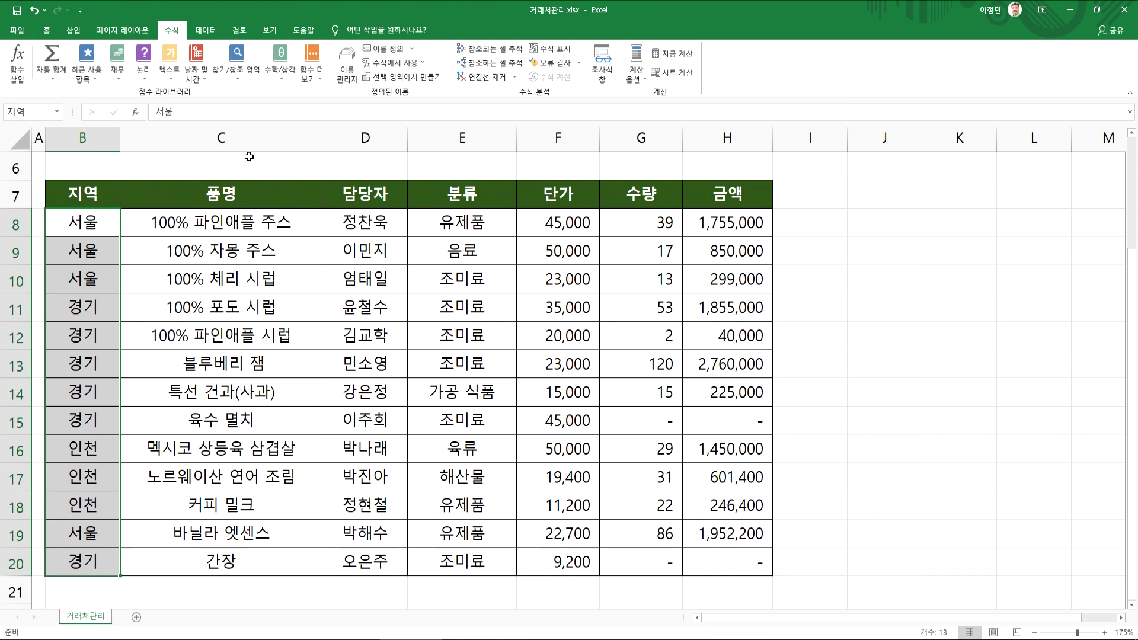
Step: Check the range name of B8:B20 against the data cells under 금액, 담당자, 품명 and 분류
{"action": "left_click", "coordinate": [874, 222]}
{"action": "left_click_drag", "start_coordinate": [83, 224], "coordinate": [76, 556]}
{"action": "left_click", "coordinate": [727, 235]}
{"action": "left_click_drag", "start_coordinate": [730, 256], "coordinate": [730, 560]}
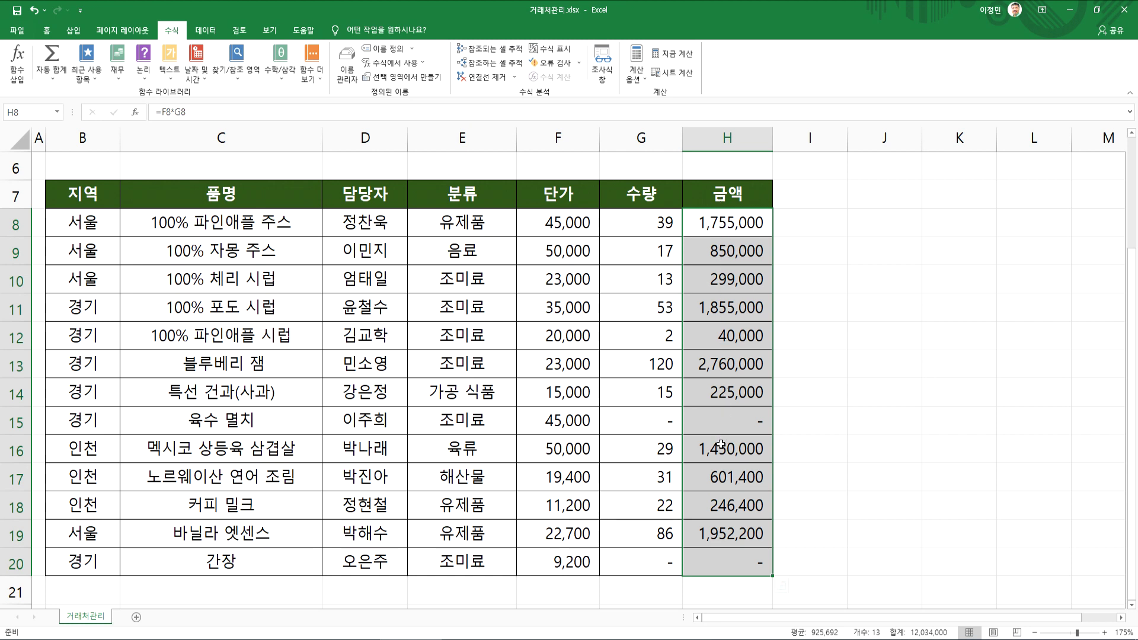
{"action": "left_click_drag", "start_coordinate": [76, 222], "coordinate": [73, 561]}
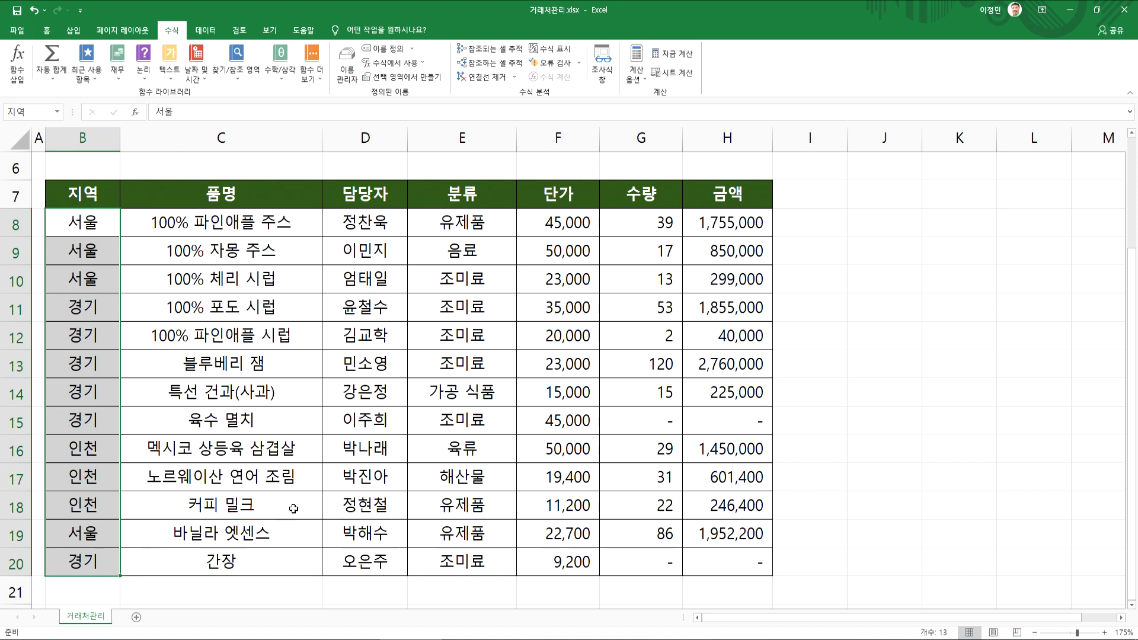
{"action": "left_click_drag", "start_coordinate": [361, 225], "coordinate": [358, 551]}
{"action": "left_click_drag", "start_coordinate": [238, 233], "coordinate": [234, 536]}
{"action": "left_click_drag", "start_coordinate": [470, 224], "coordinate": [478, 559]}
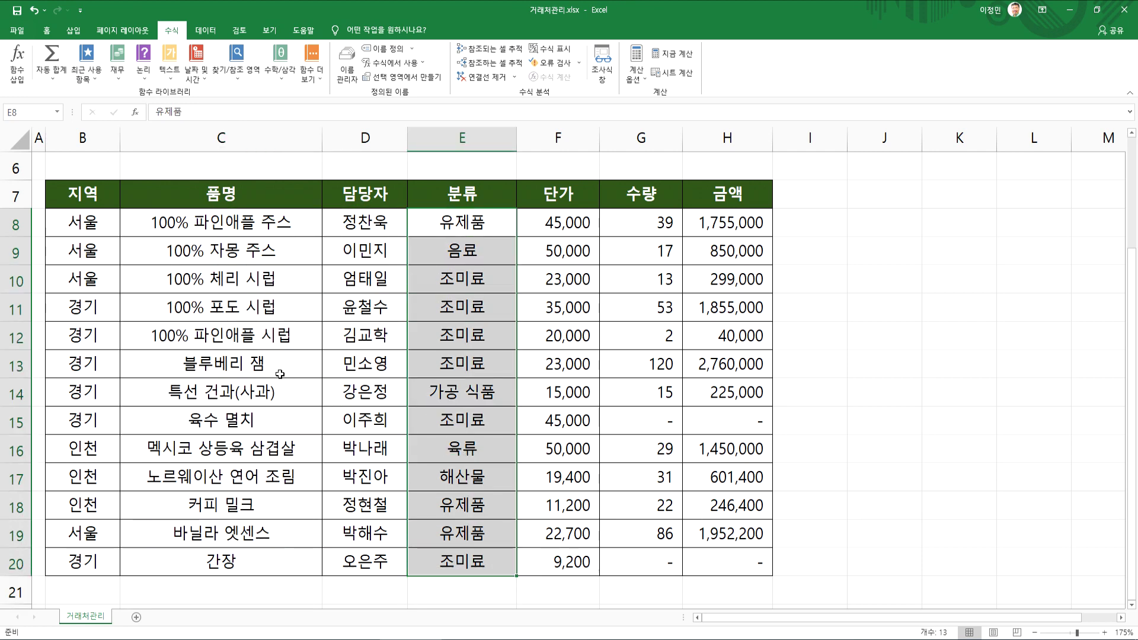
Step: Select the whole table B7:H20 including its header row and start creating names from the selection
{"action": "left_click_drag", "start_coordinate": [83, 196], "coordinate": [727, 566]}
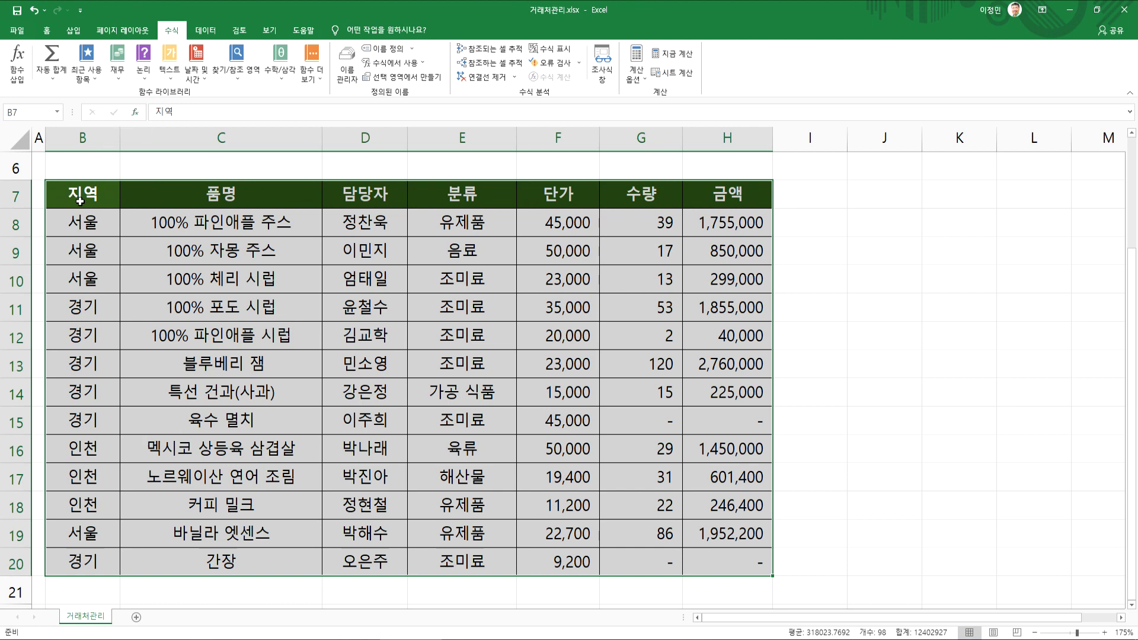
{"action": "scroll", "coordinate": [285, 307], "scroll_direction": "down", "scroll_amount": 3}
{"action": "scroll", "coordinate": [308, 311], "scroll_direction": "up", "scroll_amount": 3}
{"action": "left_click", "coordinate": [284, 308]}
{"action": "left_click_drag", "start_coordinate": [75, 204], "coordinate": [691, 528]}
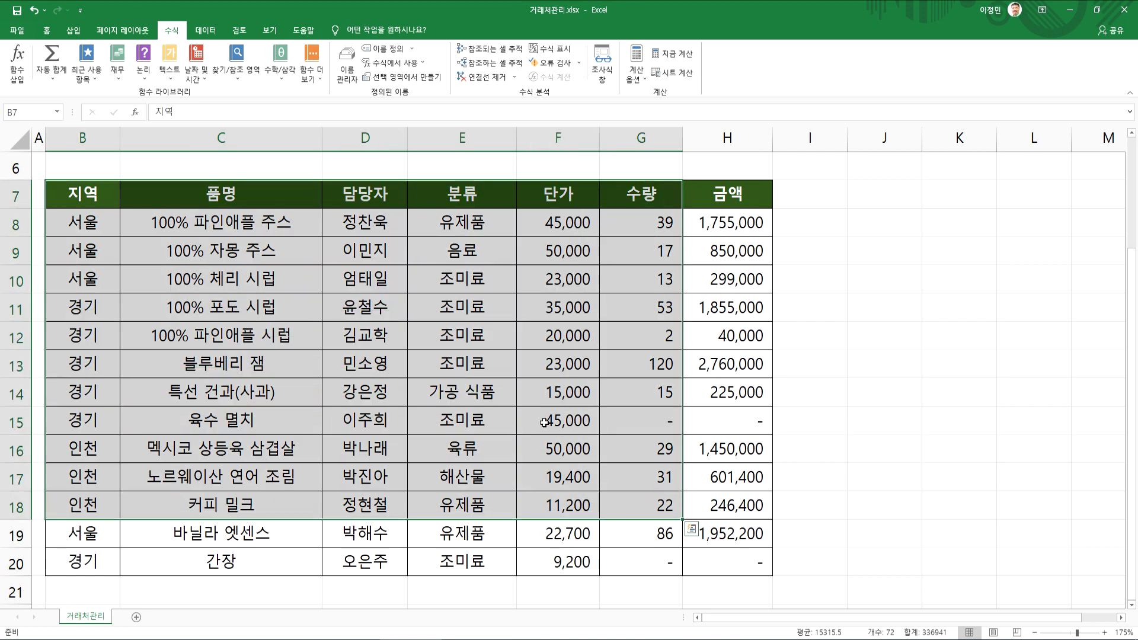
{"action": "left_click", "coordinate": [534, 415]}
{"action": "key", "text": "ctrl+a"}
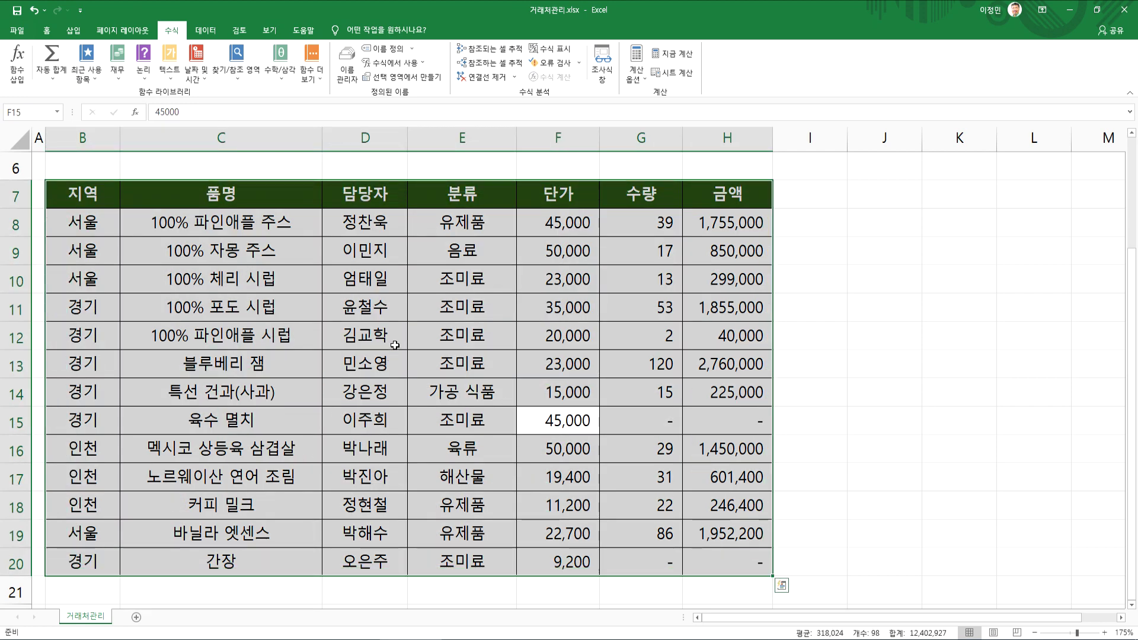
{"action": "left_click", "coordinate": [81, 191]}
{"action": "key", "text": "ctrl+a"}
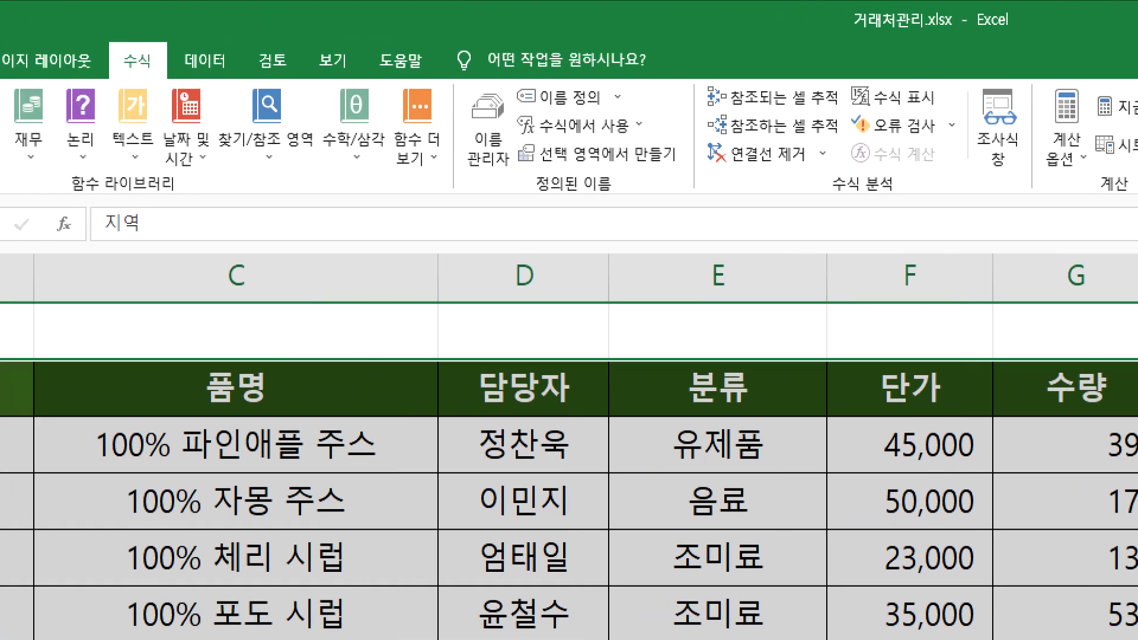
{"action": "mouse_move", "coordinate": [556, 169]}
{"action": "left_mouse_down"}
{"action": "mouse_move", "coordinate": [543, 172]}
{"action": "mouse_move", "coordinate": [655, 132]}
{"action": "mouse_move", "coordinate": [581, 188]}
{"action": "mouse_move", "coordinate": [525, 184]}
{"action": "left_mouse_up"}
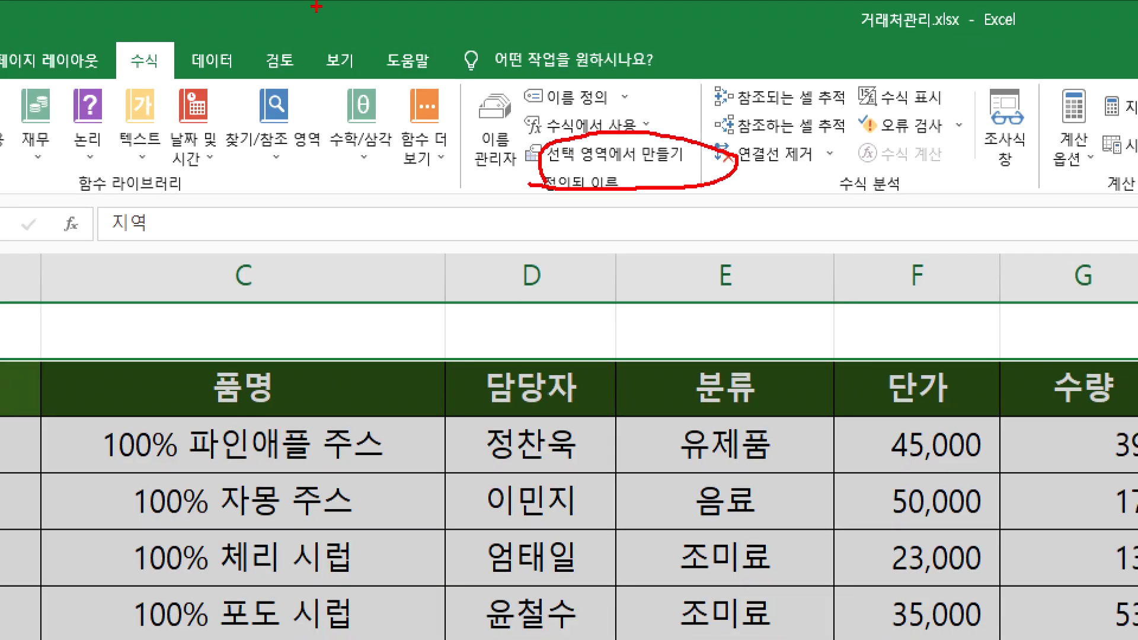
{"action": "left_click", "coordinate": [353, 49]}
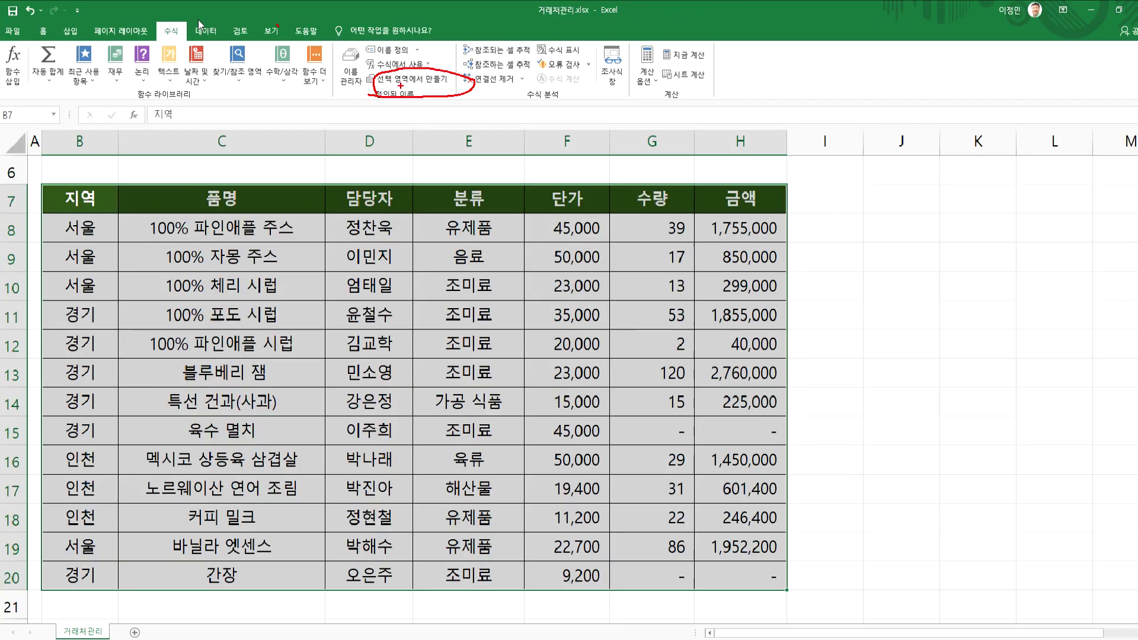
{"action": "left_click", "coordinate": [405, 83]}
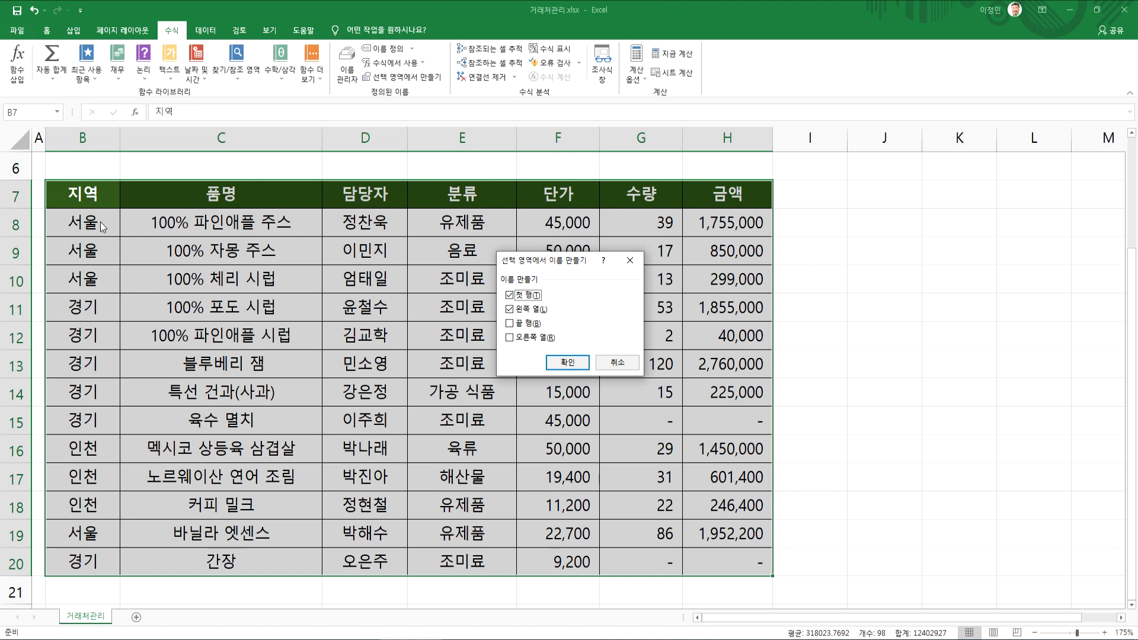
{"action": "left_click", "coordinate": [537, 296]}
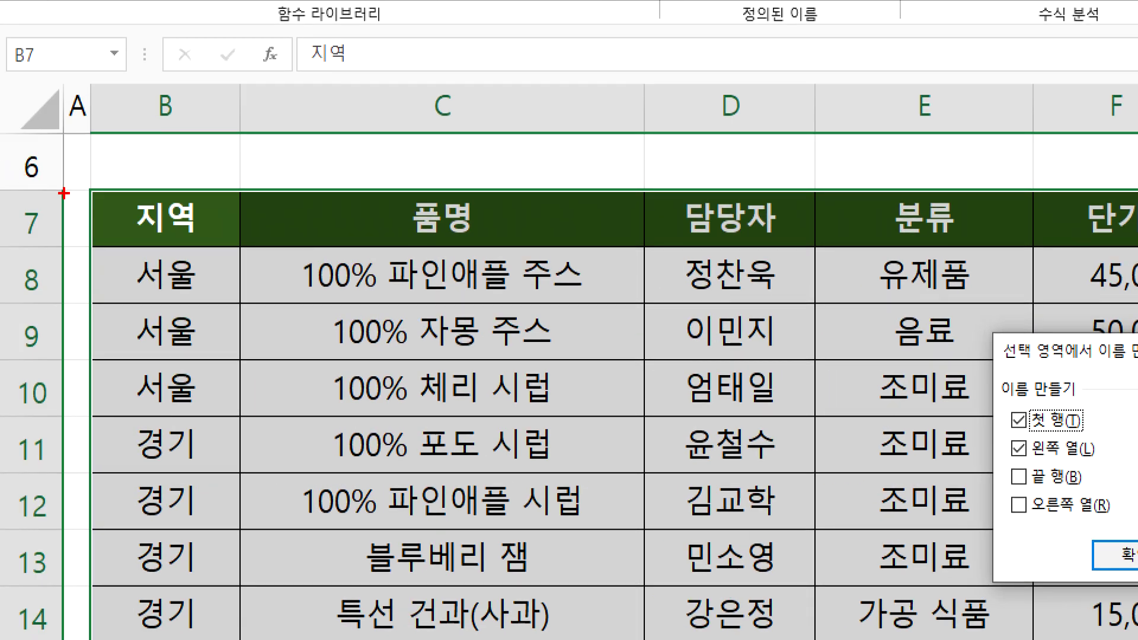
{"action": "mouse_move", "coordinate": [76, 227]}
{"action": "left_mouse_down"}
{"action": "mouse_move", "coordinate": [217, 248]}
{"action": "mouse_move", "coordinate": [914, 242]}
{"action": "mouse_move", "coordinate": [882, 168]}
{"action": "mouse_move", "coordinate": [256, 168]}
{"action": "mouse_move", "coordinate": [76, 228]}
{"action": "left_mouse_up"}
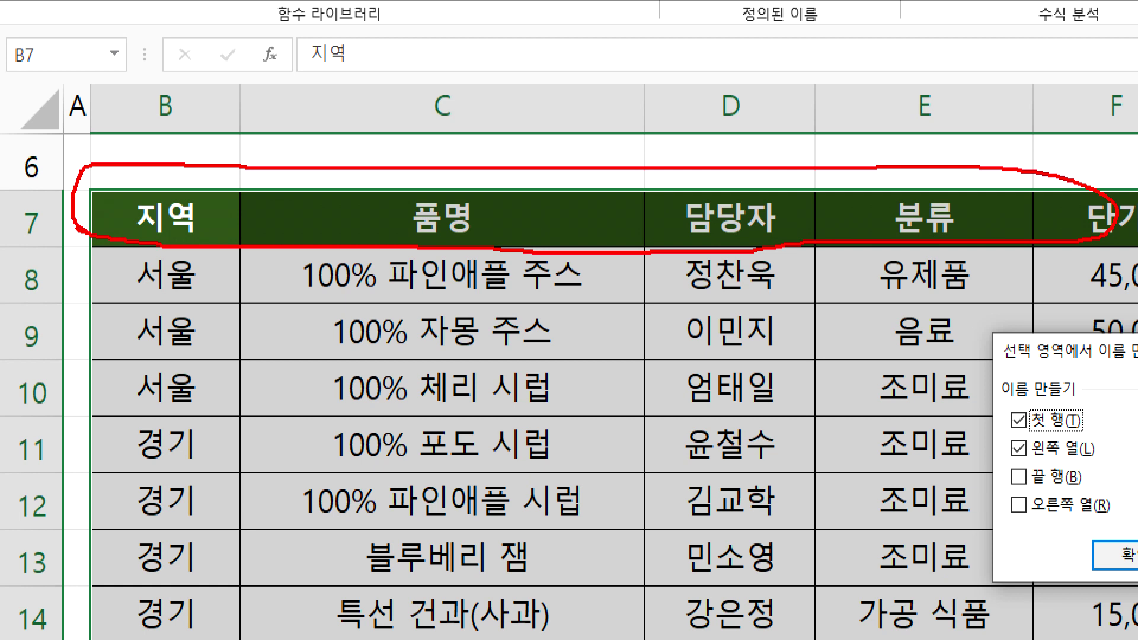
{"action": "mouse_move", "coordinate": [196, 274]}
{"action": "left_mouse_down"}
{"action": "mouse_move", "coordinate": [162, 274]}
{"action": "mouse_move", "coordinate": [228, 596]}
{"action": "mouse_move", "coordinate": [223, 340]}
{"action": "left_mouse_up"}
{"action": "mouse_move", "coordinate": [744, 276]}
{"action": "left_mouse_down"}
{"action": "mouse_move", "coordinate": [673, 629]}
{"action": "mouse_move", "coordinate": [772, 596]}
{"action": "left_mouse_up"}
{"action": "left_click_drag", "start_coordinate": [720, 167], "coordinate": [785, 106]}
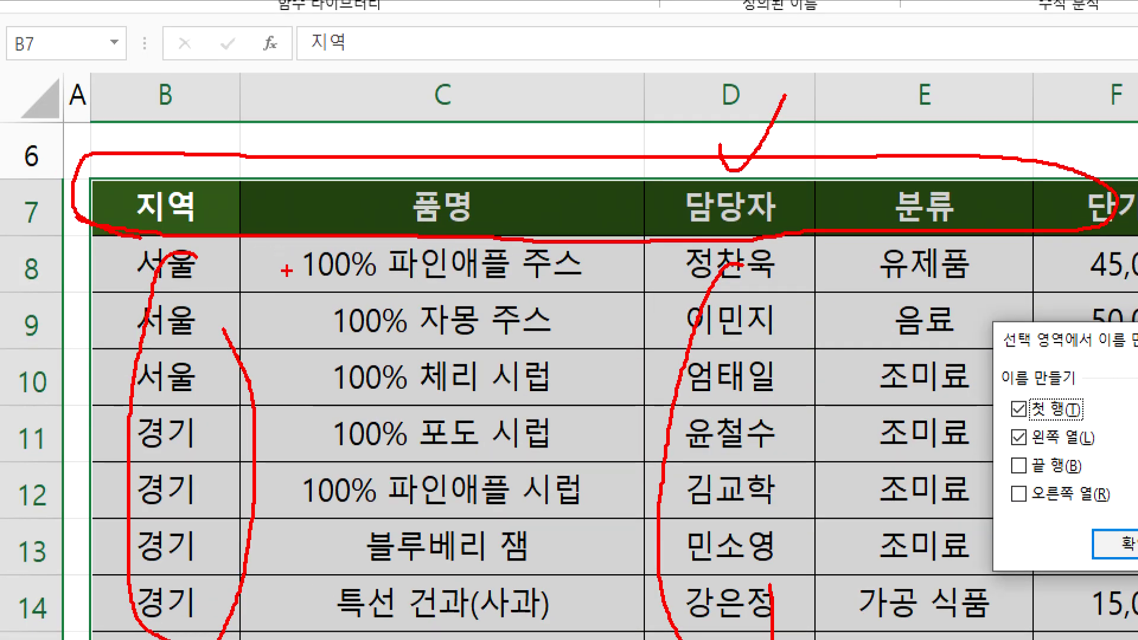
{"action": "mouse_move", "coordinate": [300, 277]}
{"action": "left_mouse_down"}
{"action": "mouse_move", "coordinate": [978, 287]}
{"action": "mouse_move", "coordinate": [1074, 234]}
{"action": "mouse_move", "coordinate": [382, 220]}
{"action": "mouse_move", "coordinate": [268, 284]}
{"action": "left_mouse_up"}
{"action": "mouse_move", "coordinate": [315, 366]}
{"action": "left_mouse_down"}
{"action": "mouse_move", "coordinate": [498, 403]}
{"action": "mouse_move", "coordinate": [1103, 413]}
{"action": "mouse_move", "coordinate": [620, 342]}
{"action": "mouse_move", "coordinate": [296, 375]}
{"action": "left_mouse_up"}
{"action": "mouse_move", "coordinate": [199, 393]}
{"action": "left_mouse_down"}
{"action": "mouse_move", "coordinate": [126, 371]}
{"action": "mouse_move", "coordinate": [197, 389]}
{"action": "mouse_move", "coordinate": [285, 360]}
{"action": "left_mouse_up"}
{"action": "mouse_move", "coordinate": [209, 329]}
{"action": "left_mouse_down"}
{"action": "mouse_move", "coordinate": [209, 349]}
{"action": "mouse_move", "coordinate": [257, 347]}
{"action": "left_mouse_up"}
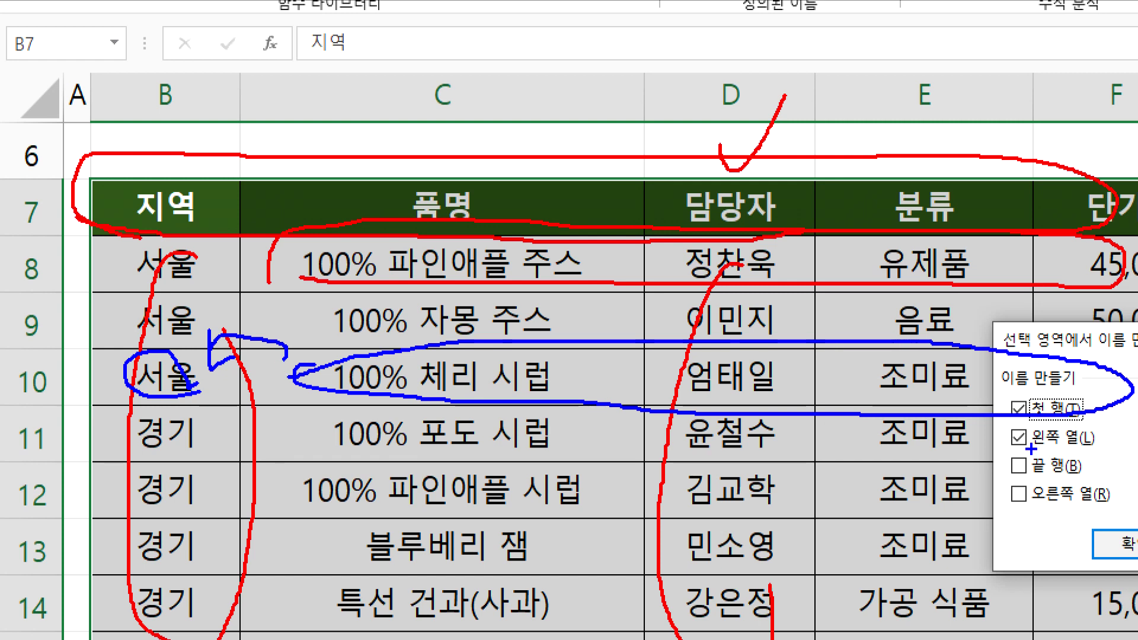
{"action": "key", "text": "Escape"}
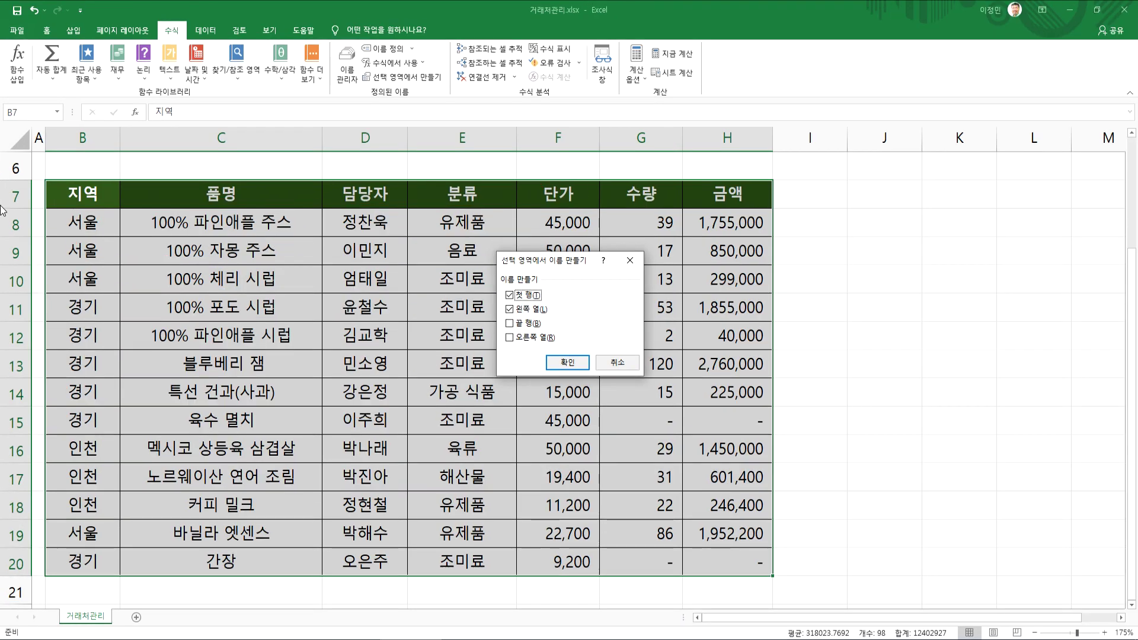
Step: Create the range names from the first row (첫 행) only, excluding the left column (왼쪽 열)
{"action": "left_click", "coordinate": [508, 309]}
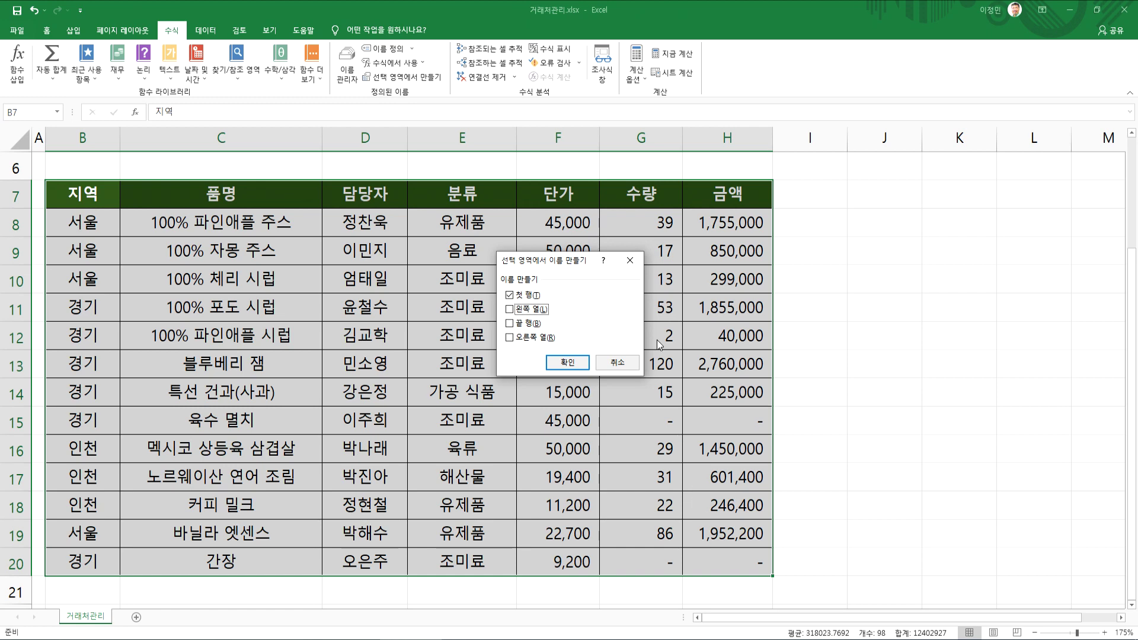
{"action": "left_click", "coordinate": [567, 363]}
{"action": "left_click_drag", "start_coordinate": [854, 353], "coordinate": [885, 354]}
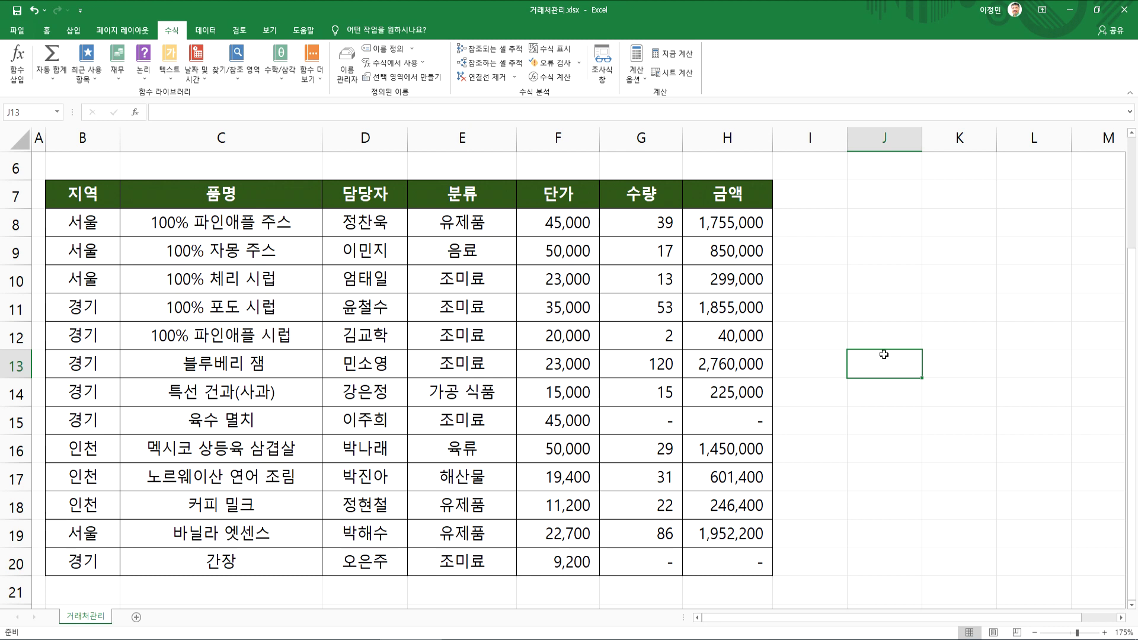
Step: Go to the named ranges 분류 and 금액 to check their cells, and display the list of defined names
{"action": "left_click", "coordinate": [56, 114]}
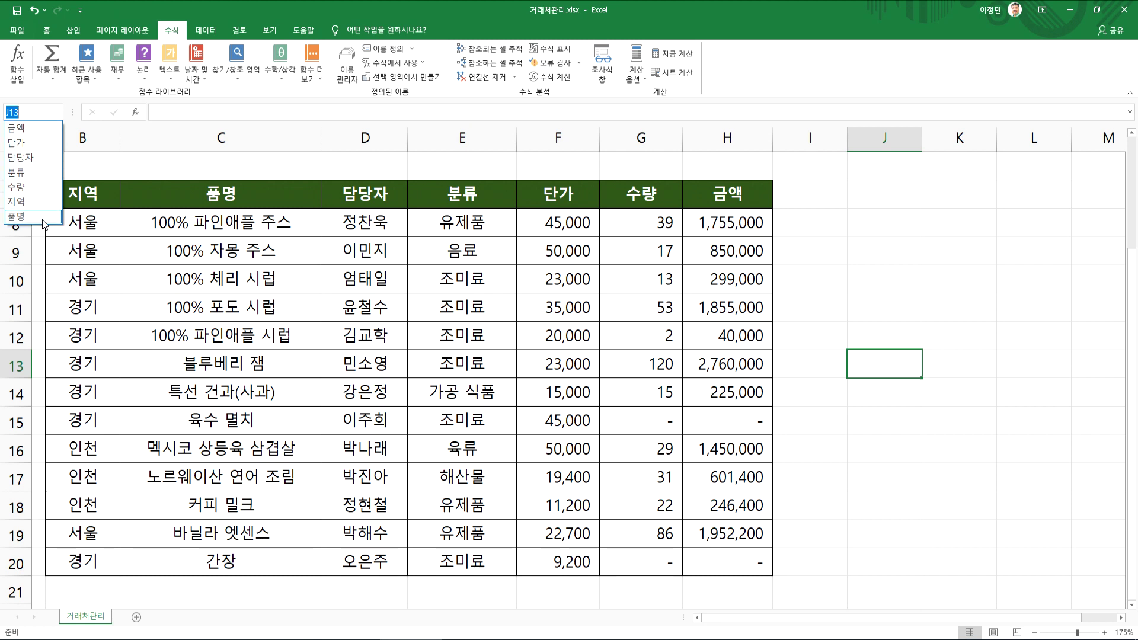
{"action": "left_click", "coordinate": [36, 172]}
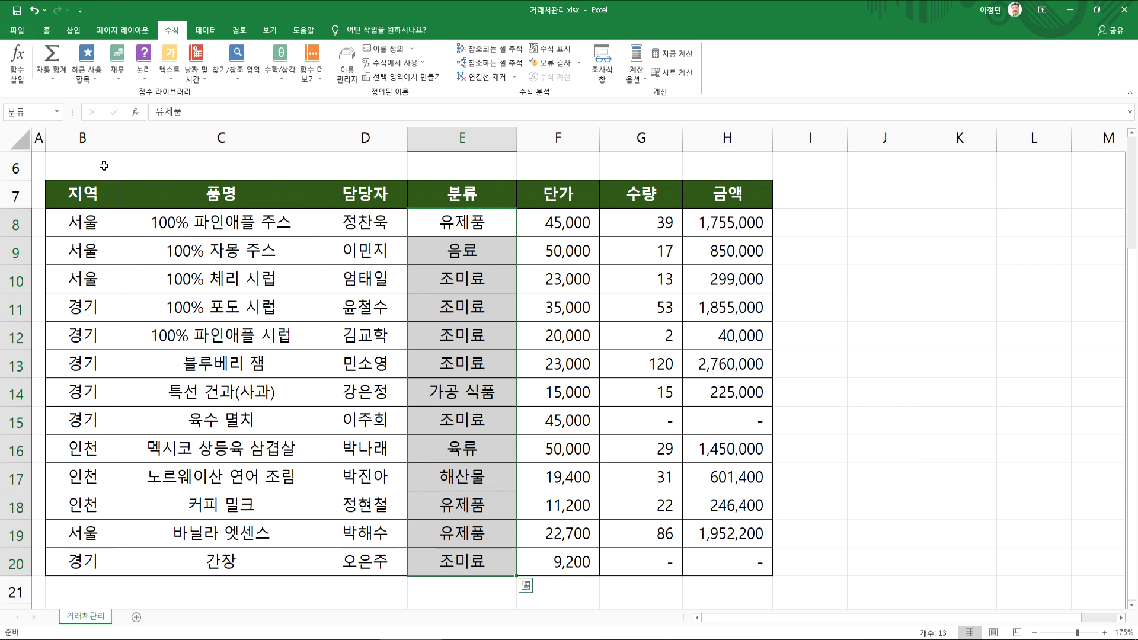
{"action": "left_click", "coordinate": [58, 114]}
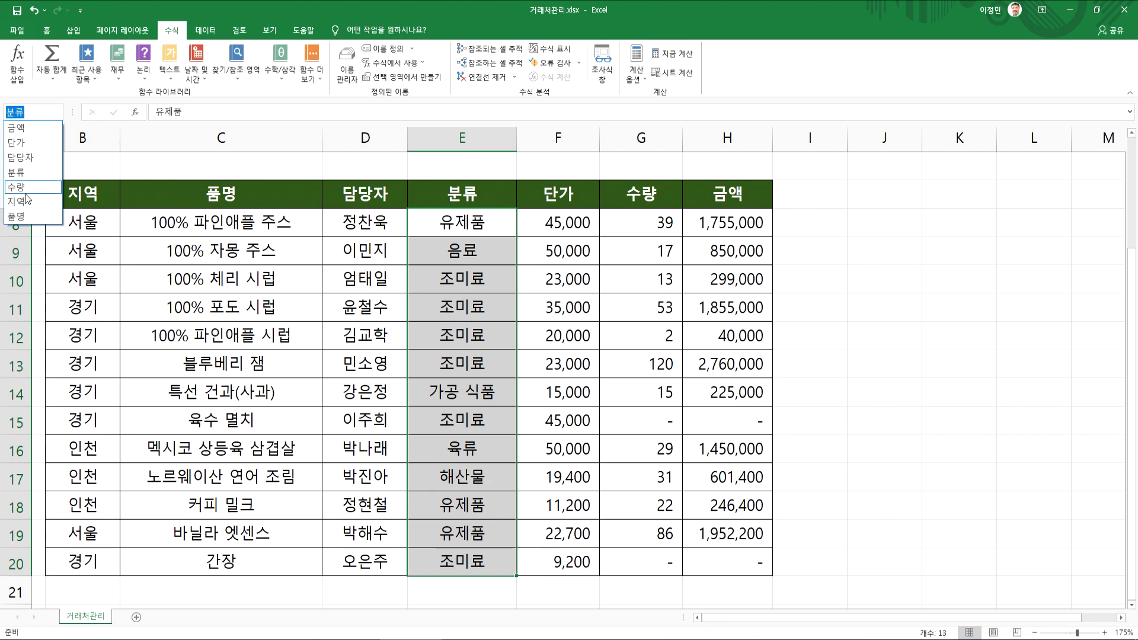
{"action": "left_click", "coordinate": [24, 130]}
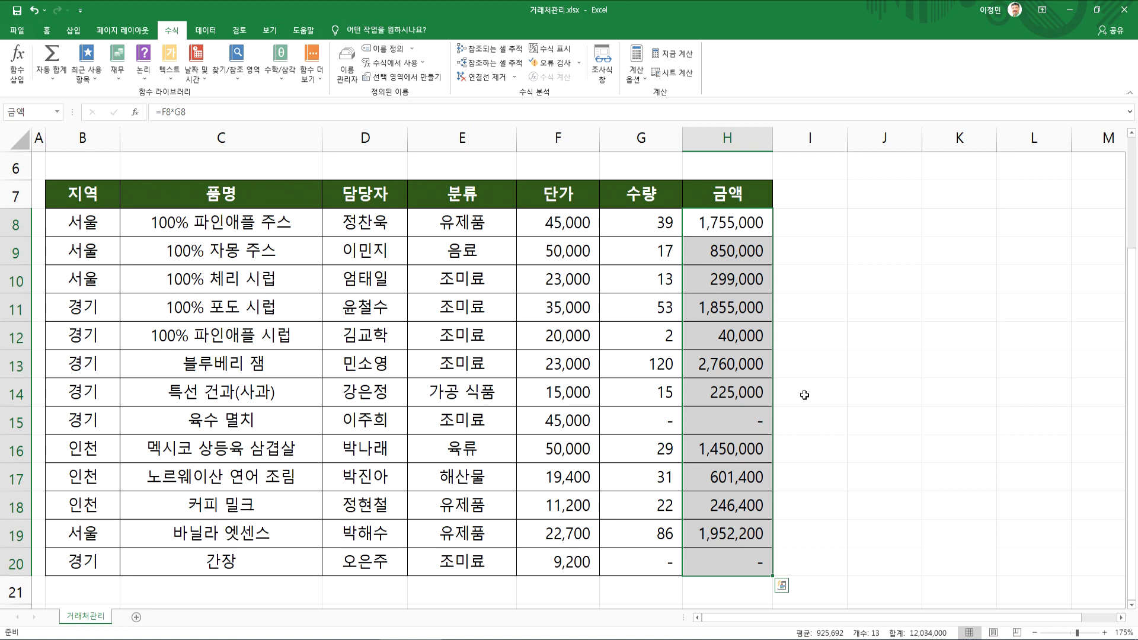
{"action": "left_click", "coordinate": [58, 113]}
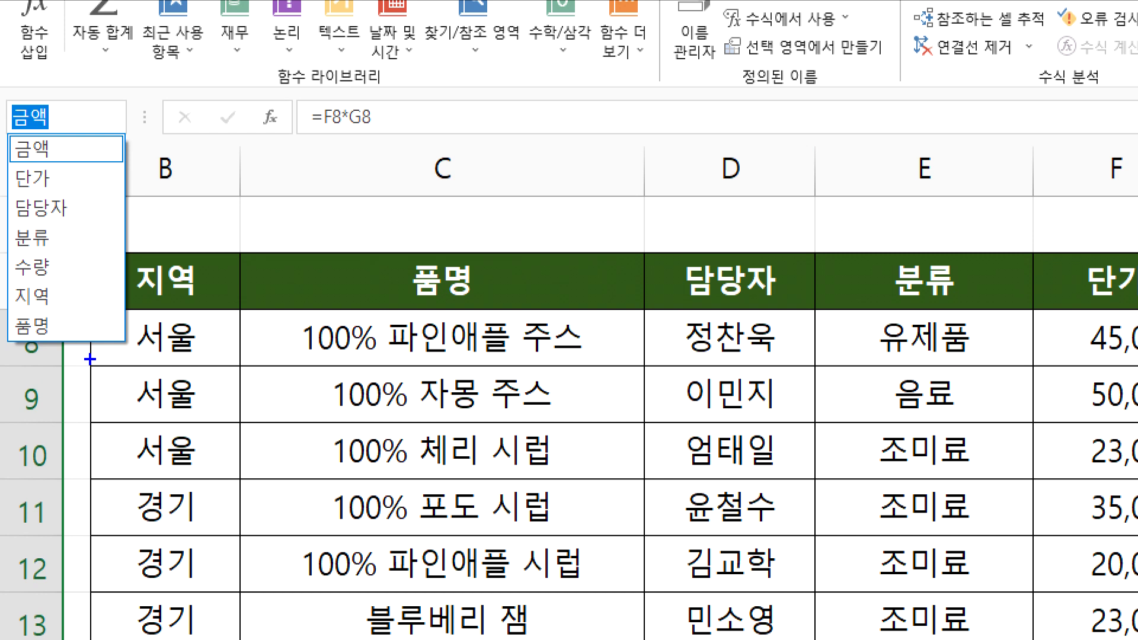
{"action": "mouse_move", "coordinate": [81, 351]}
{"action": "left_mouse_down"}
{"action": "mouse_move", "coordinate": [2, 230]}
{"action": "mouse_move", "coordinate": [146, 201]}
{"action": "mouse_move", "coordinate": [67, 338]}
{"action": "left_mouse_up"}
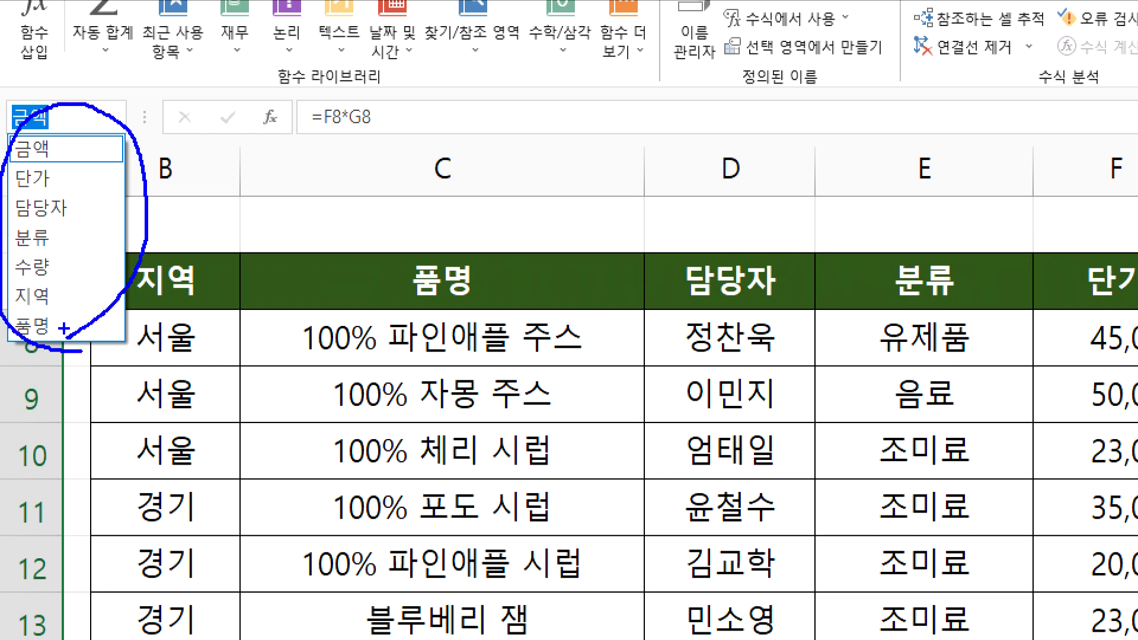
{"action": "left_click_drag", "start_coordinate": [79, 199], "coordinate": [111, 187]}
{"action": "mouse_move", "coordinate": [807, 322]}
{"action": "left_mouse_down"}
{"action": "mouse_move", "coordinate": [711, 323]}
{"action": "mouse_move", "coordinate": [668, 544]}
{"action": "mouse_move", "coordinate": [682, 639]}
{"action": "left_mouse_up"}
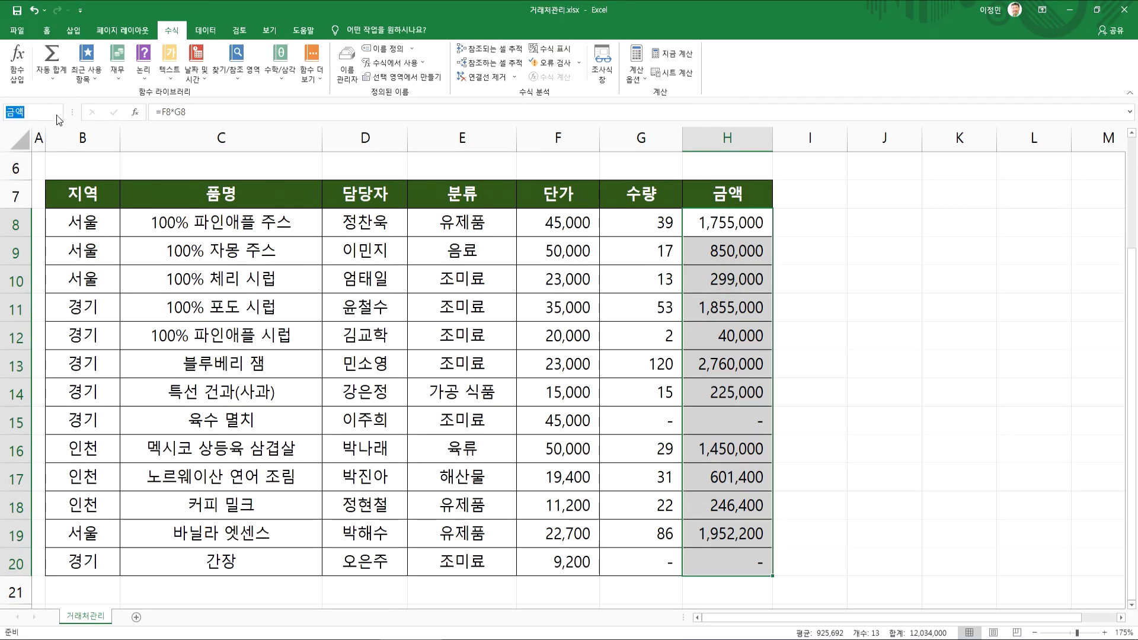
Step: Go to the named range 담당자 to check which cells it covers
{"action": "left_click", "coordinate": [58, 113]}
{"action": "left_click", "coordinate": [40, 158]}
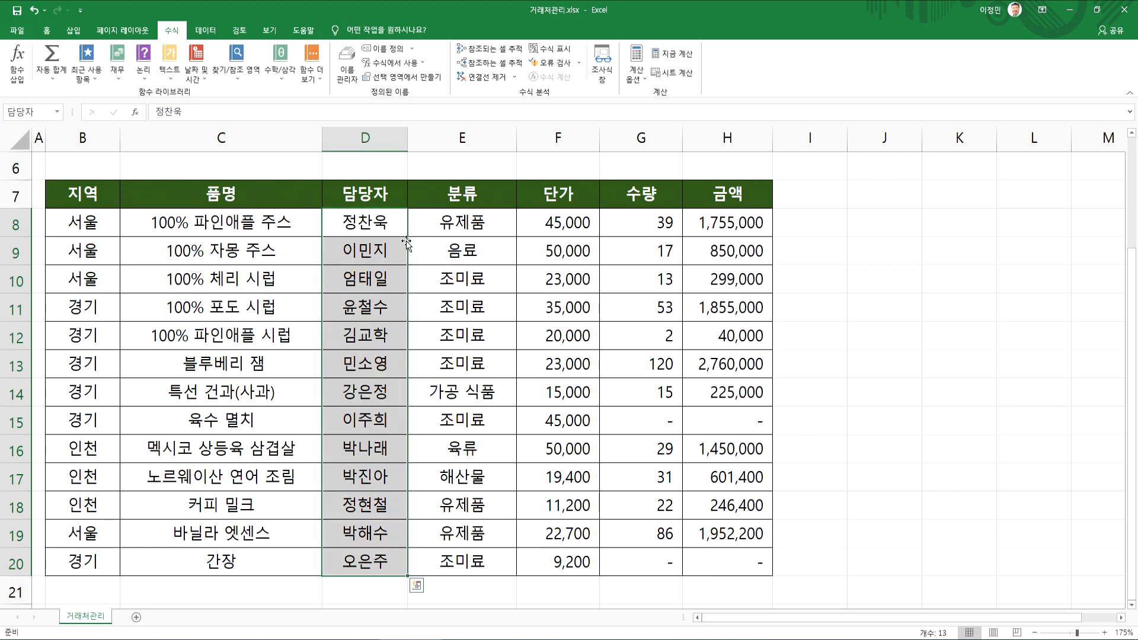
Step: Enter =SUM(금액) in J8 and check which cells the name in the formula refers to
{"action": "left_click", "coordinate": [883, 219]}
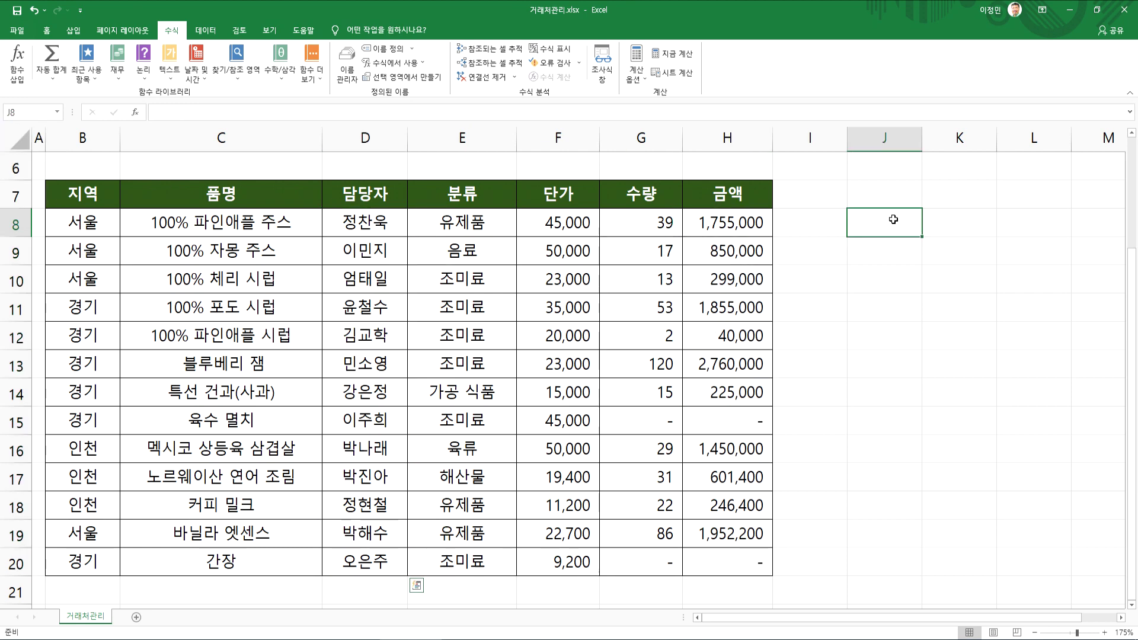
{"action": "scroll", "coordinate": [925, 243], "scroll_direction": "up", "scroll_amount": 3}
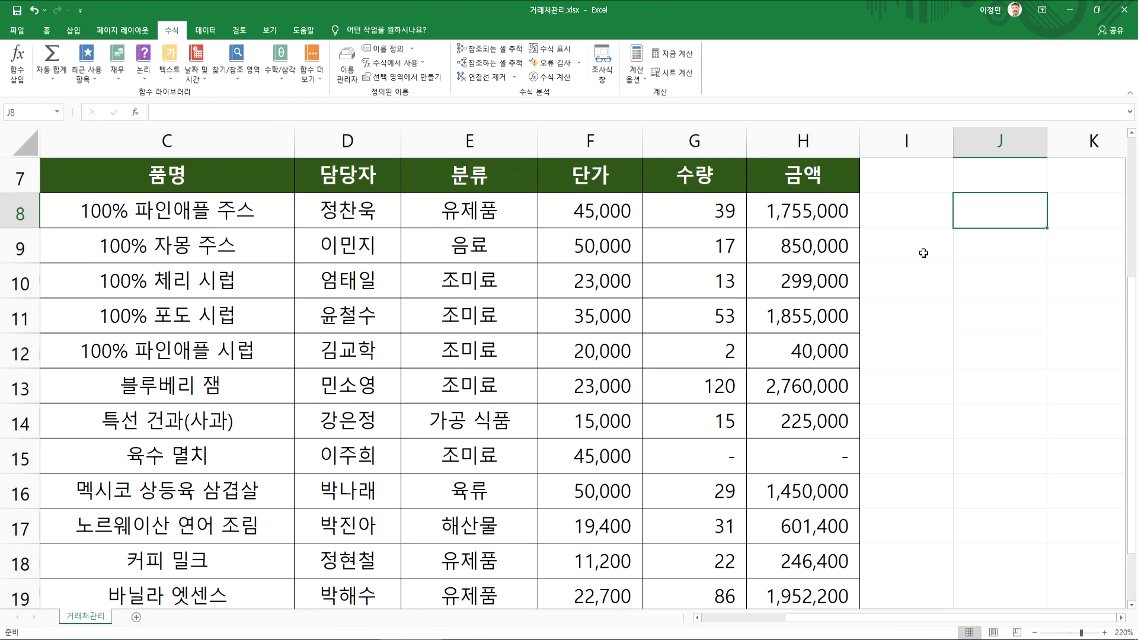
{"action": "type", "text": "=SUM"}
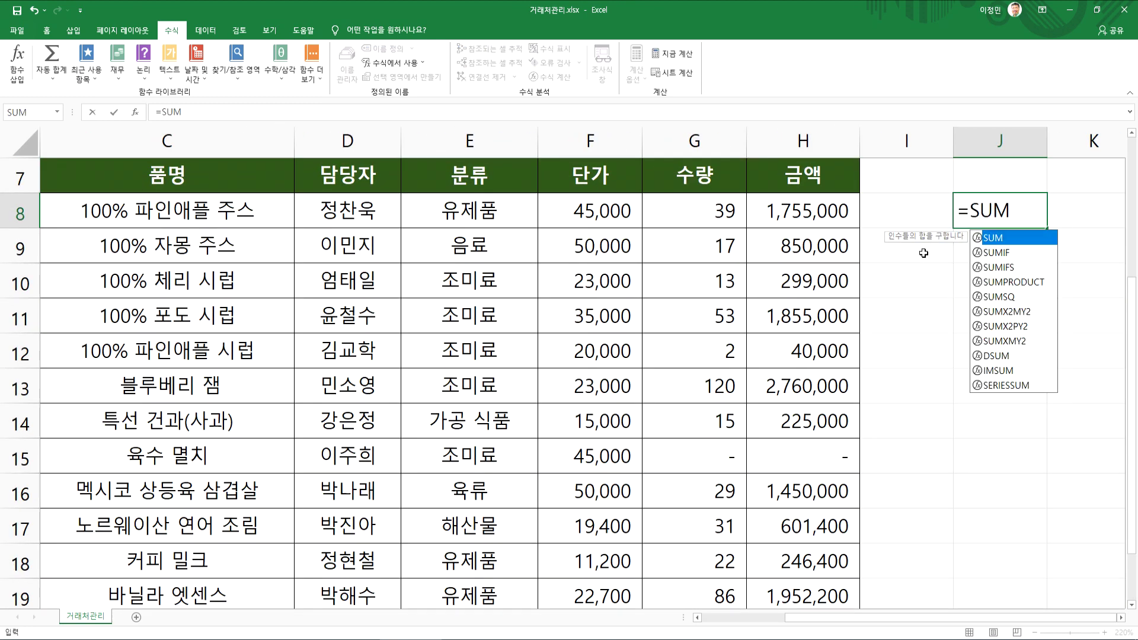
{"action": "type", "text": "(금액"}
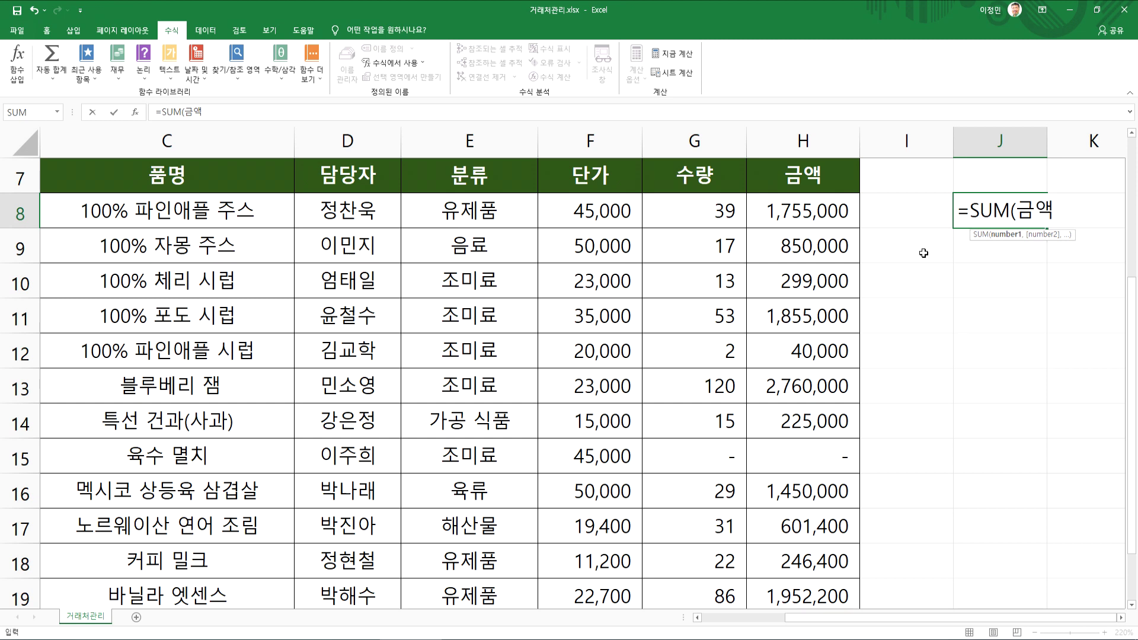
{"action": "type", "text": ")"}
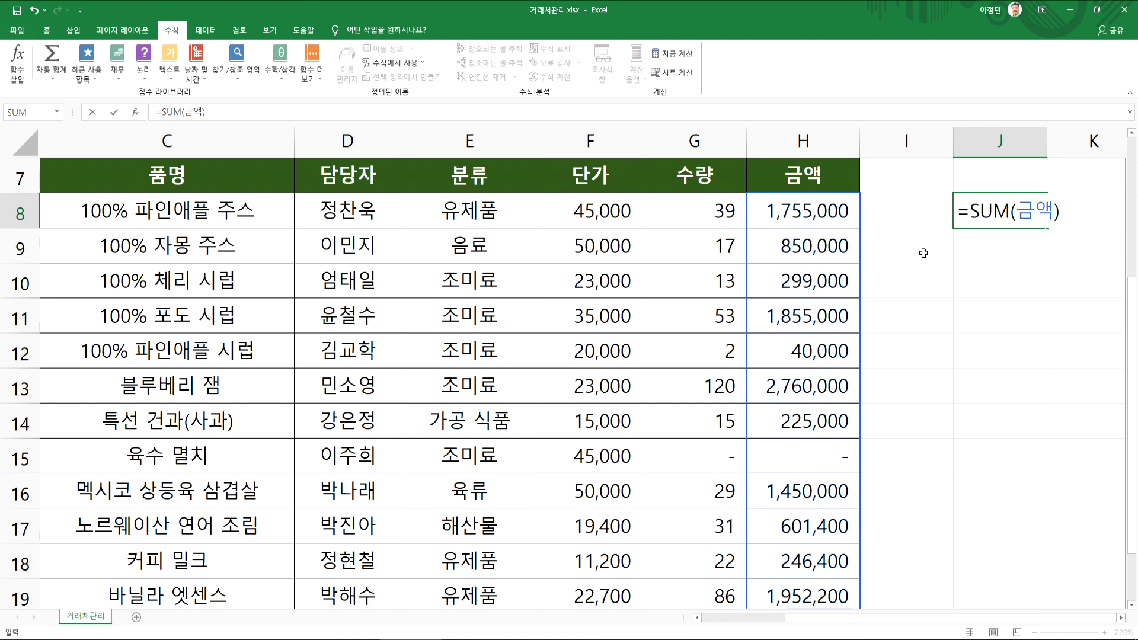
{"action": "key", "text": "Return"}
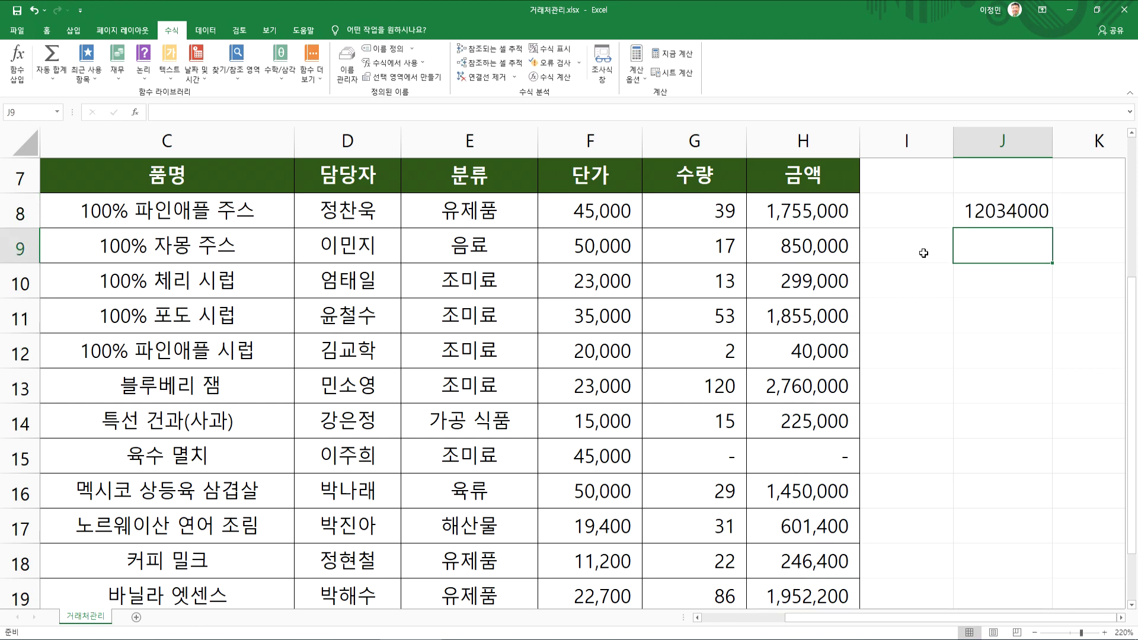
{"action": "key", "text": "Up"}
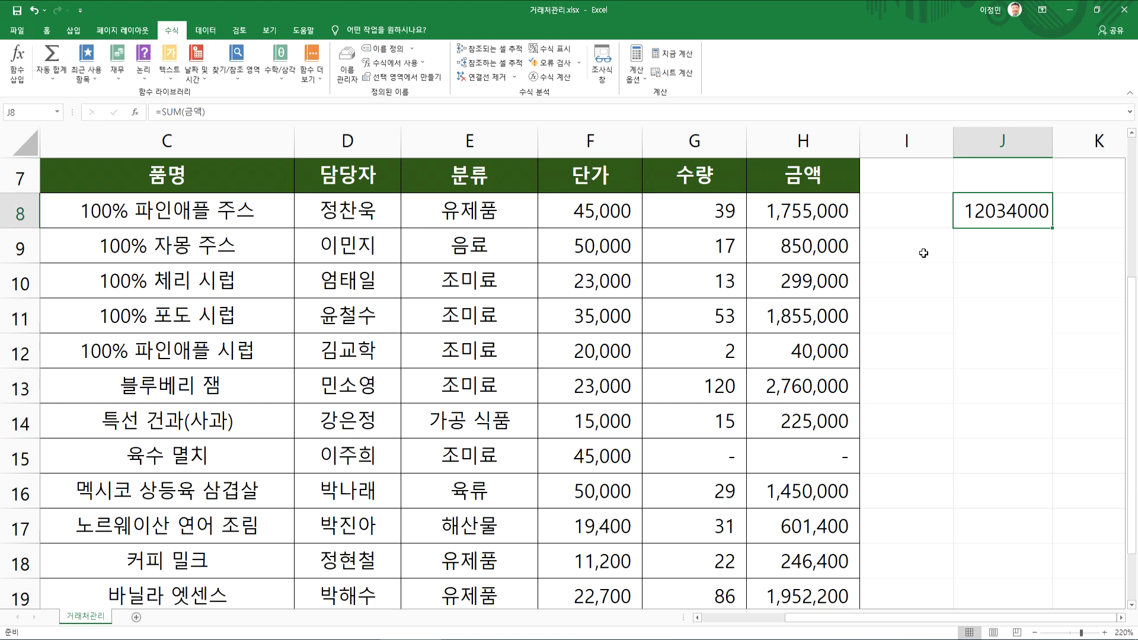
{"action": "key", "text": "F2"}
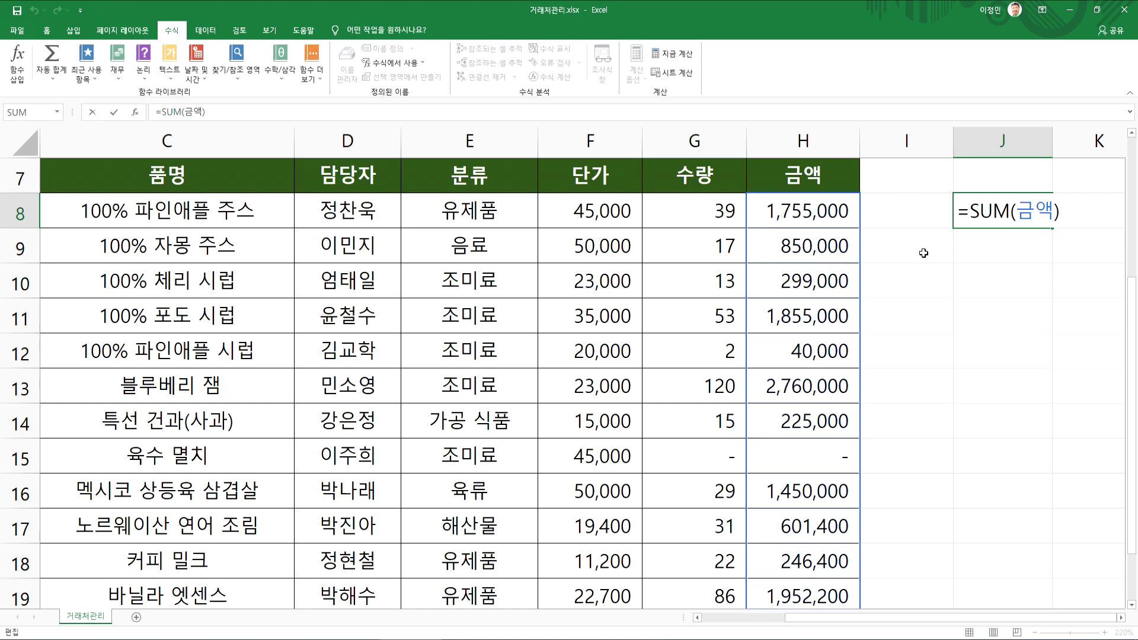
{"action": "key", "text": "Return"}
Step: Enter =SUM(H8:H20) in J9 to total the same column by cell reference instead of by name
{"action": "type", "text": "=SUM("}
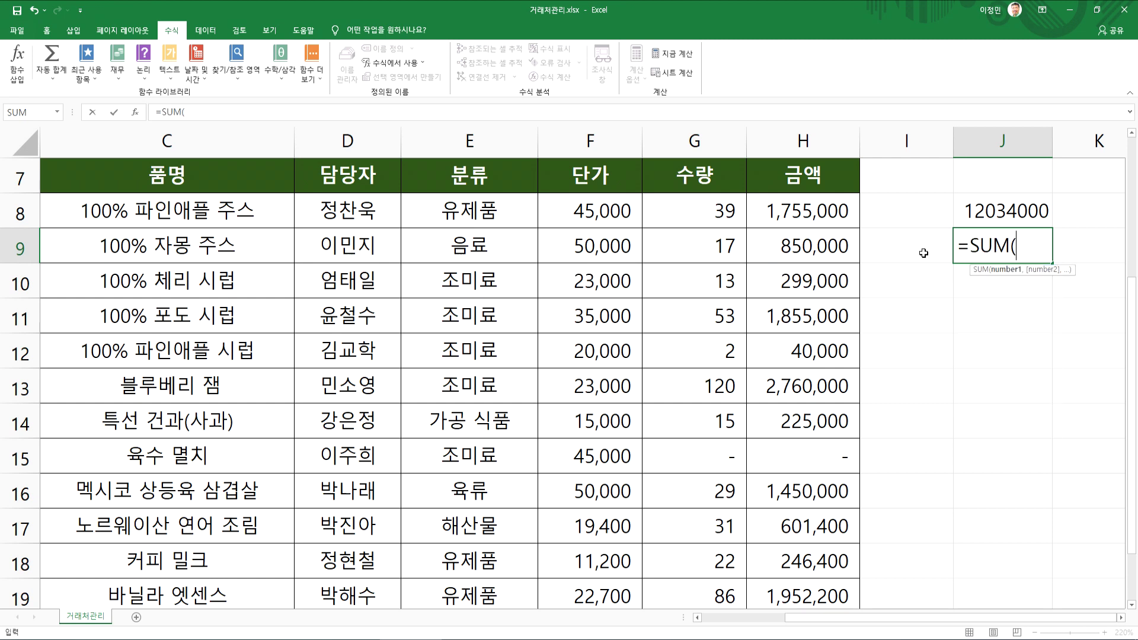
{"action": "type", "text": "ㅗ"}
{"action": "type", "text": "8"}
{"action": "key", "text": "BackSpace"}
{"action": "key", "text": "BackSpace"}
{"action": "type", "text": "H8"}
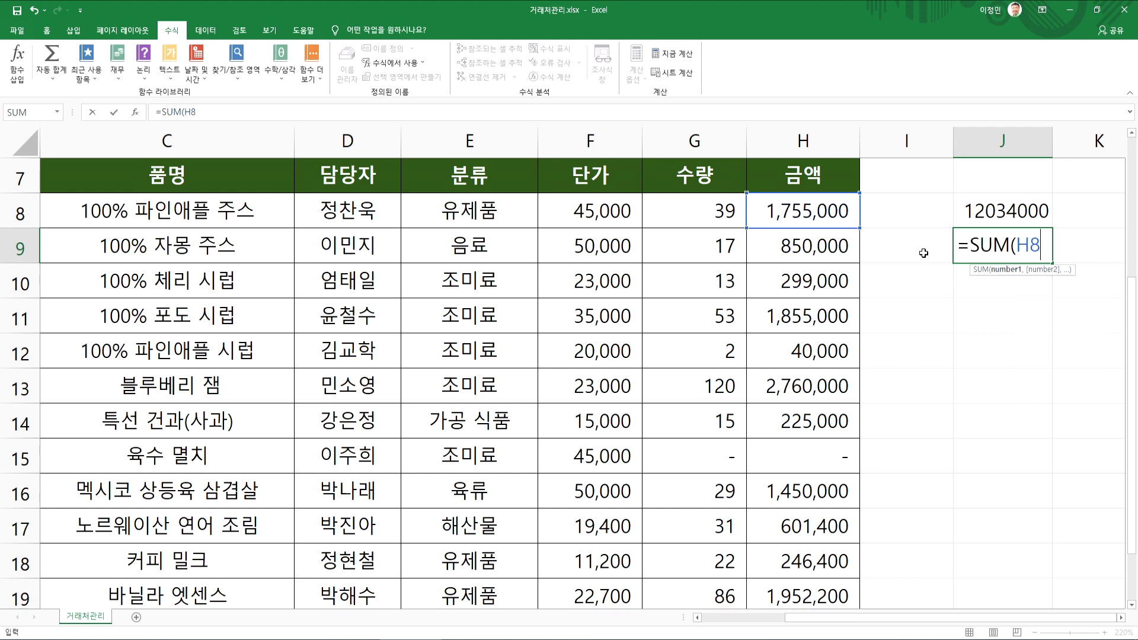
{"action": "type", "text": ":"}
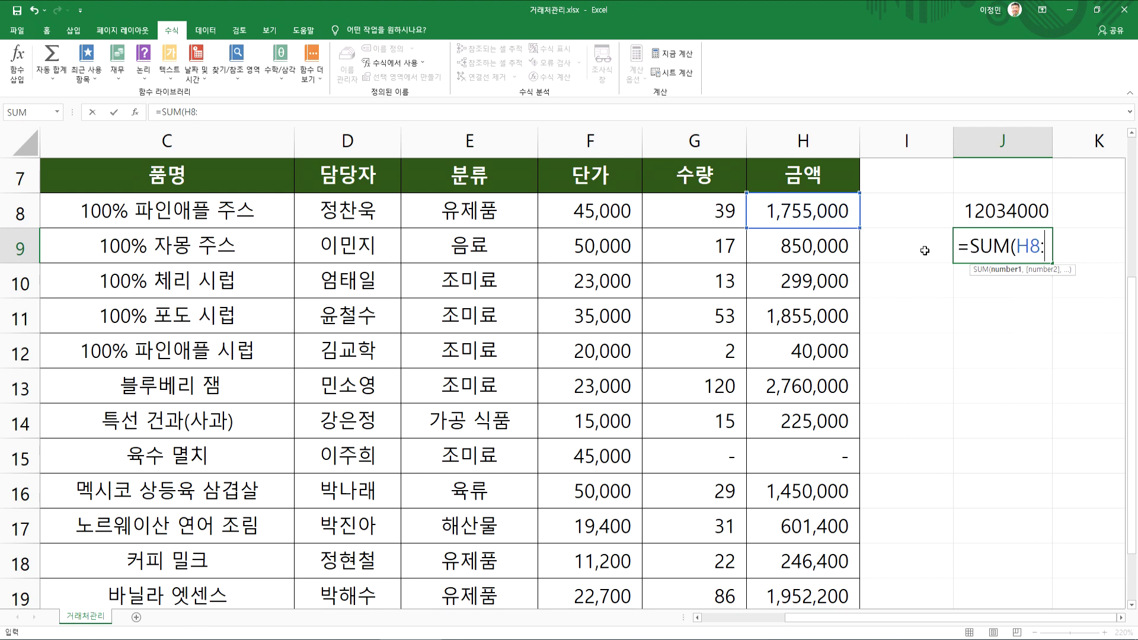
{"action": "scroll", "coordinate": [882, 266], "scroll_direction": "down", "scroll_amount": 1}
{"action": "scroll", "coordinate": [878, 271], "scroll_direction": "up", "scroll_amount": 1}
{"action": "mouse_move", "coordinate": [818, 219]}
{"action": "left_mouse_down"}
{"action": "mouse_move", "coordinate": [821, 489]}
{"action": "mouse_move", "coordinate": [816, 212]}
{"action": "left_mouse_up"}
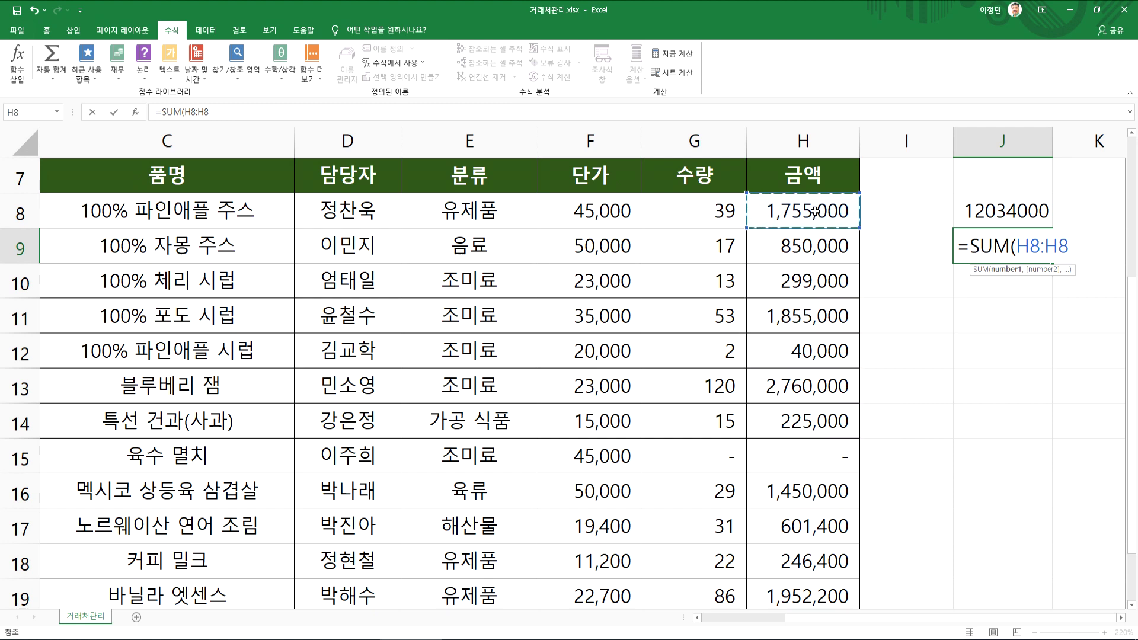
{"action": "scroll", "coordinate": [899, 291], "scroll_direction": "down", "scroll_amount": 4}
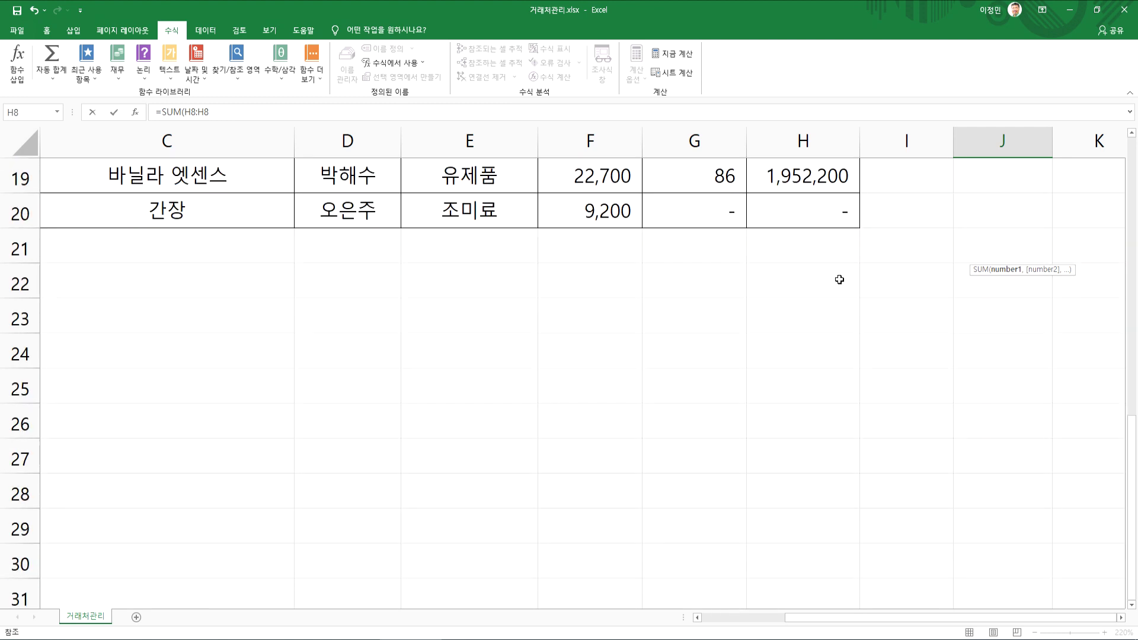
{"action": "scroll", "coordinate": [1008, 261], "scroll_direction": "up", "scroll_amount": 3}
{"action": "scroll", "coordinate": [1017, 263], "scroll_direction": "up", "scroll_amount": 2}
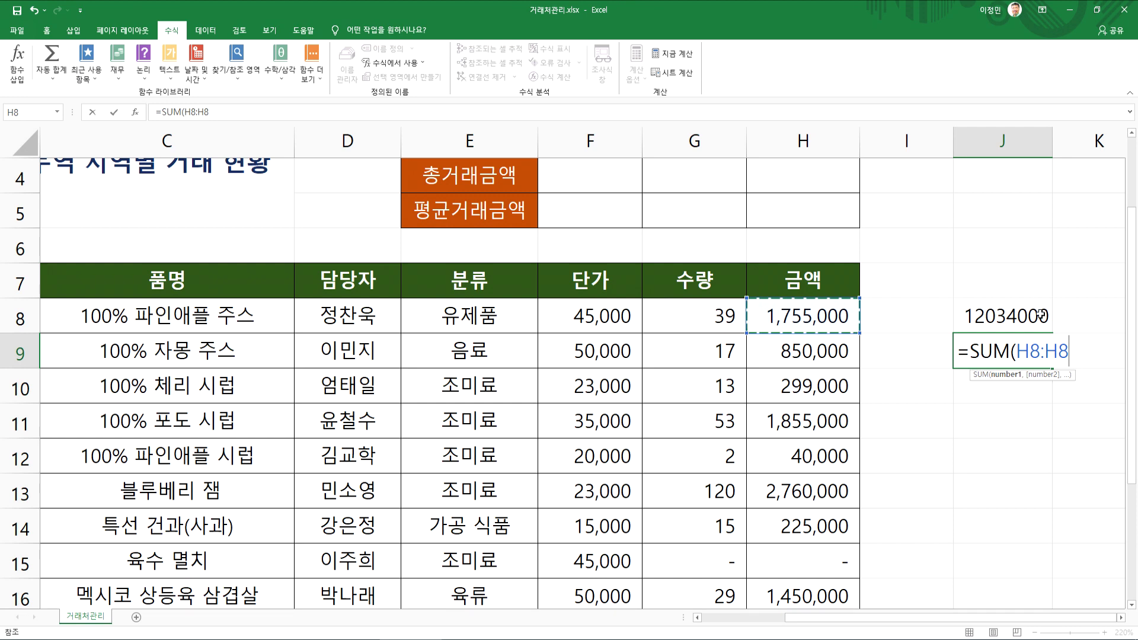
{"action": "left_click", "coordinate": [1064, 349]}
{"action": "key", "text": "BackSpace"}
{"action": "type", "text": "20"}
{"action": "scroll", "coordinate": [1048, 355], "scroll_direction": "down", "scroll_amount": 2}
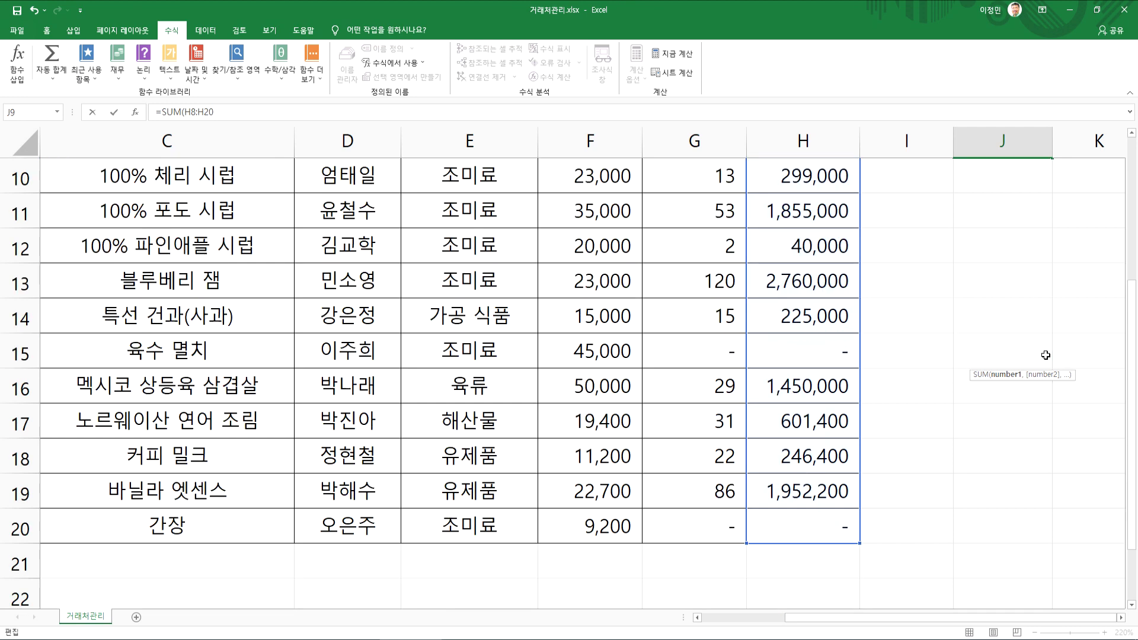
{"action": "key", "text": "Return"}
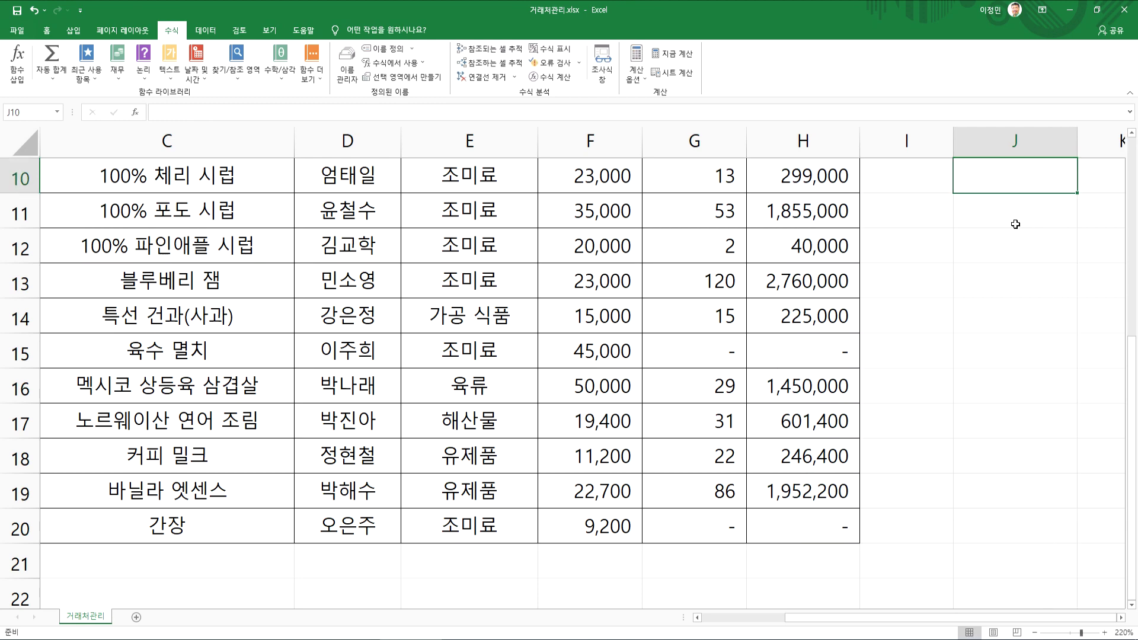
Step: Examine the cell range used in the J9 formula without changing it
{"action": "scroll", "coordinate": [1021, 221], "scroll_direction": "up", "scroll_amount": 1}
{"action": "left_click", "coordinate": [1012, 247]}
{"action": "double_click", "coordinate": [1013, 248]}
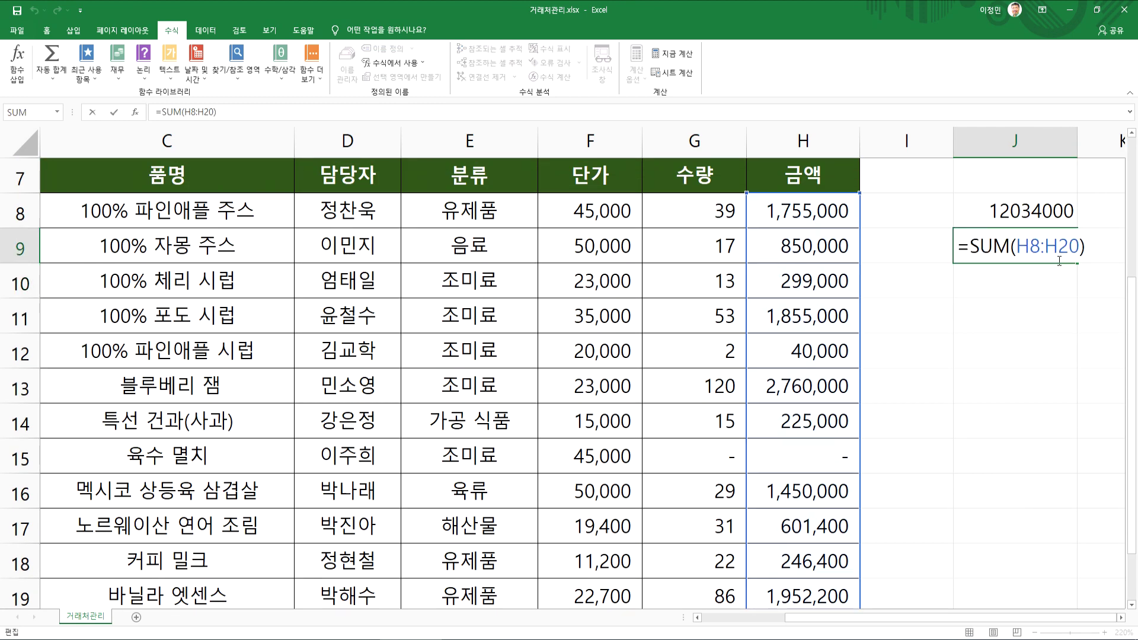
{"action": "key", "text": "Escape"}
Step: Change the J8 formula to =SUM(수량) by replacing the range name inside it
{"action": "left_click", "coordinate": [1017, 212]}
{"action": "double_click", "coordinate": [987, 215]}
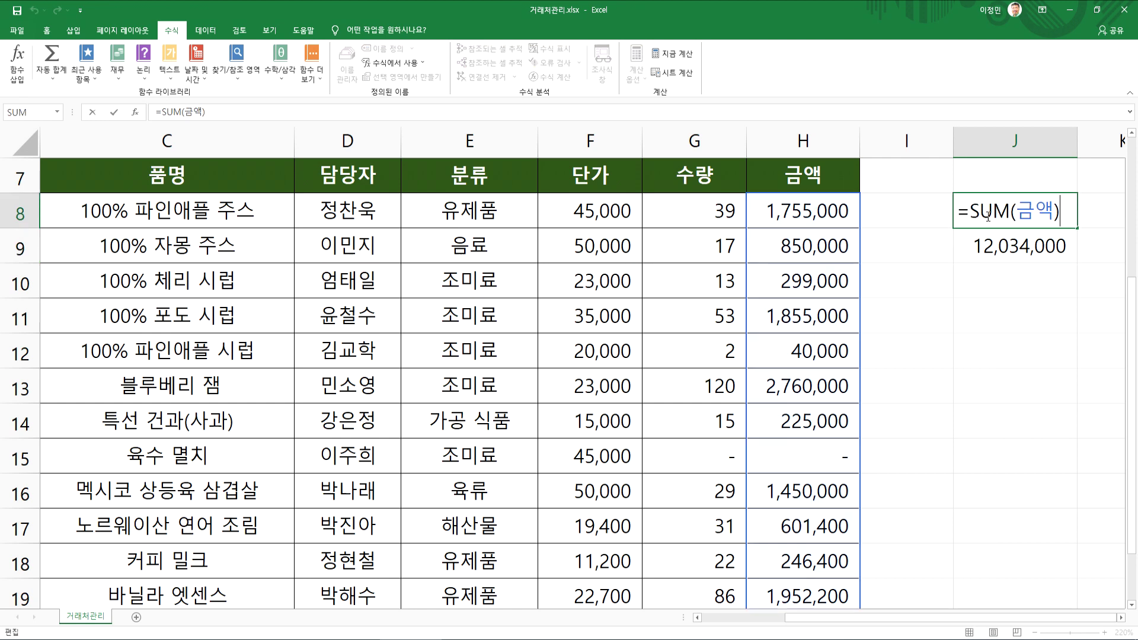
{"action": "left_click_drag", "start_coordinate": [1017, 210], "coordinate": [1054, 211]}
{"action": "type", "text": "TNFID"}
{"action": "key", "text": "BackSpace"}
{"action": "key", "text": "BackSpace"}
{"action": "key", "text": "BackSpace"}
{"action": "key", "text": "BackSpace"}
{"action": "key", "text": "BackSpace"}
{"action": "type", "text": "술"}
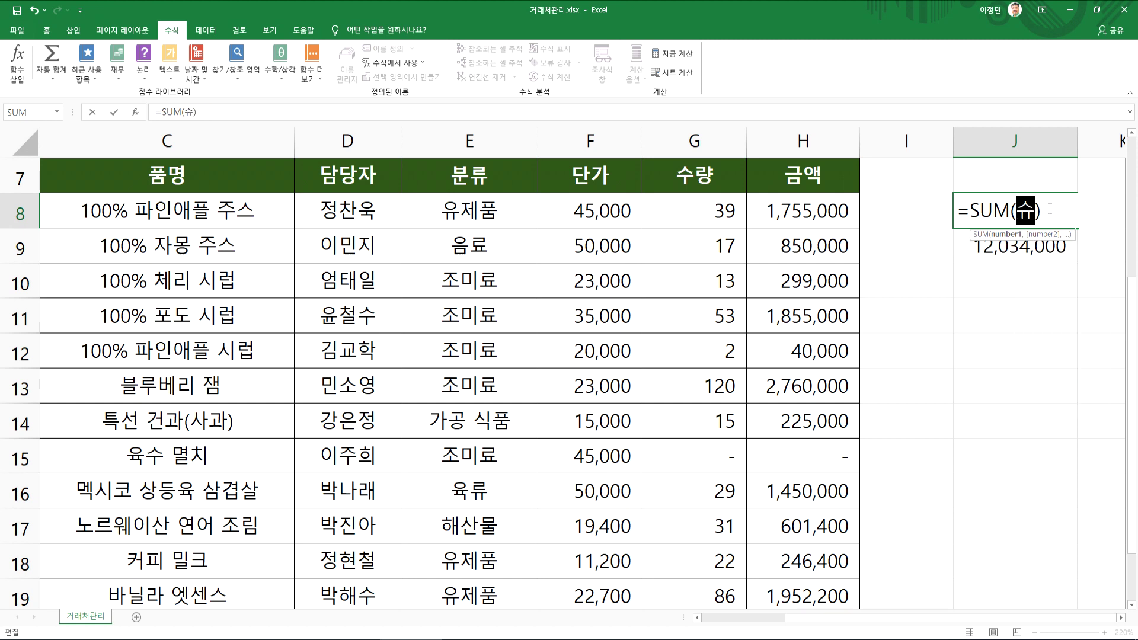
{"action": "type", "text": "량"}
{"action": "key", "text": "Return"}
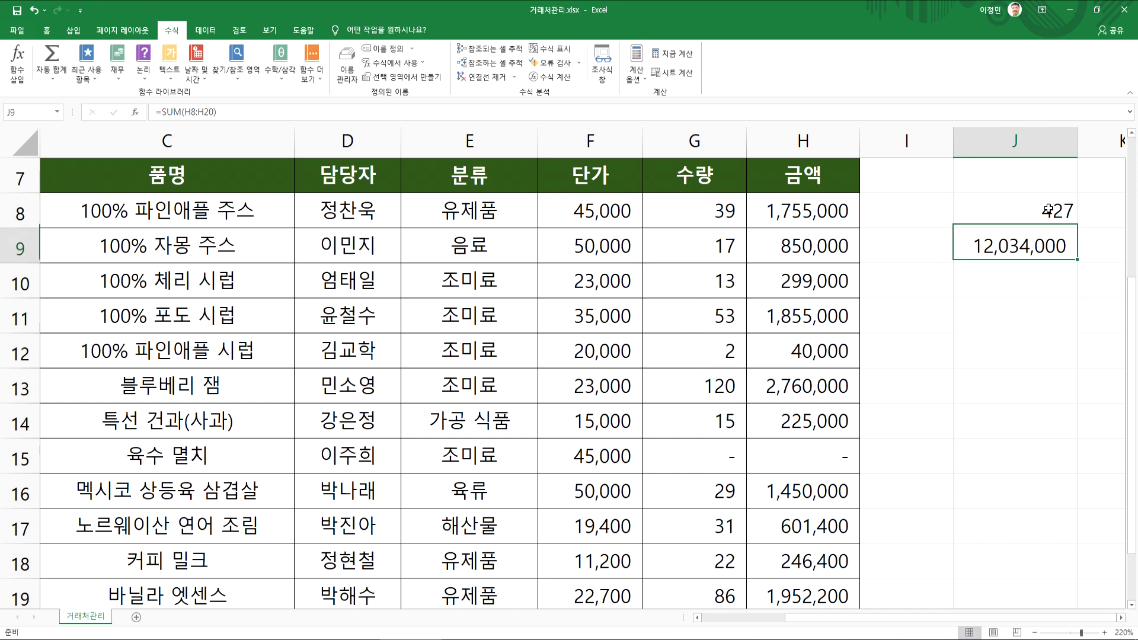
Step: Check which cells the name 수량 in the J8 formula refers to
{"action": "left_click", "coordinate": [1050, 209]}
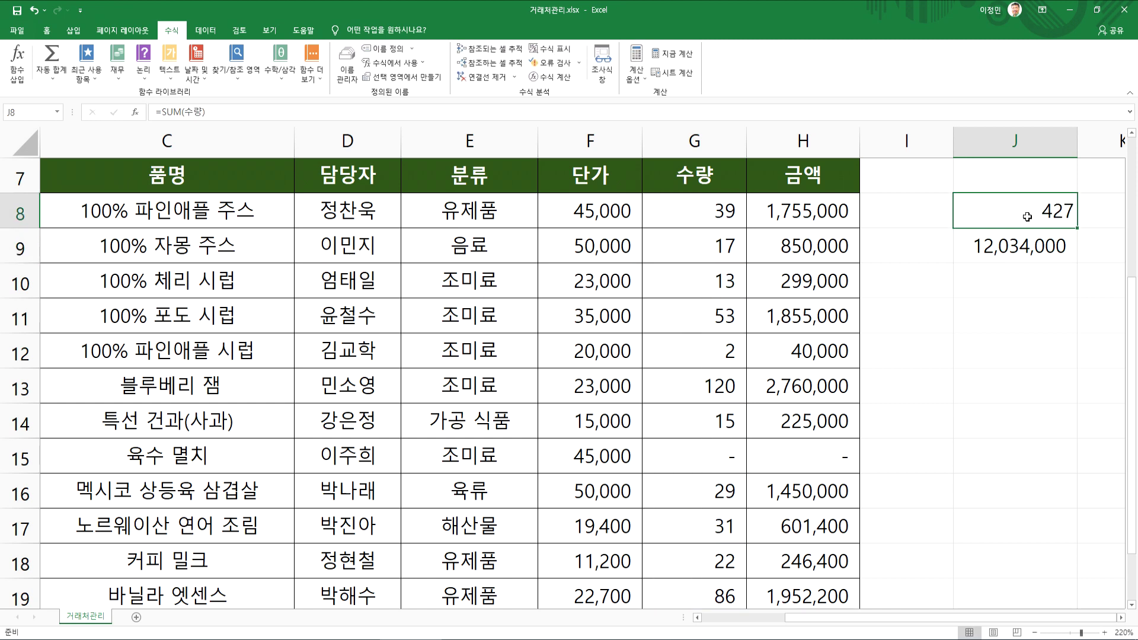
{"action": "key", "text": "F2"}
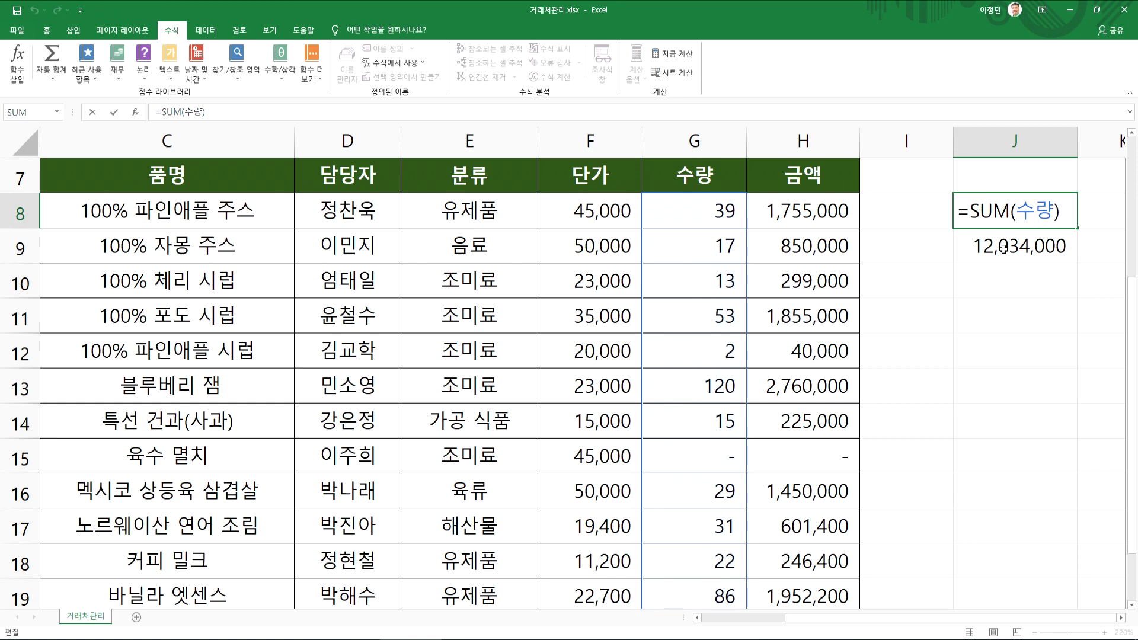
{"action": "key", "text": "Escape"}
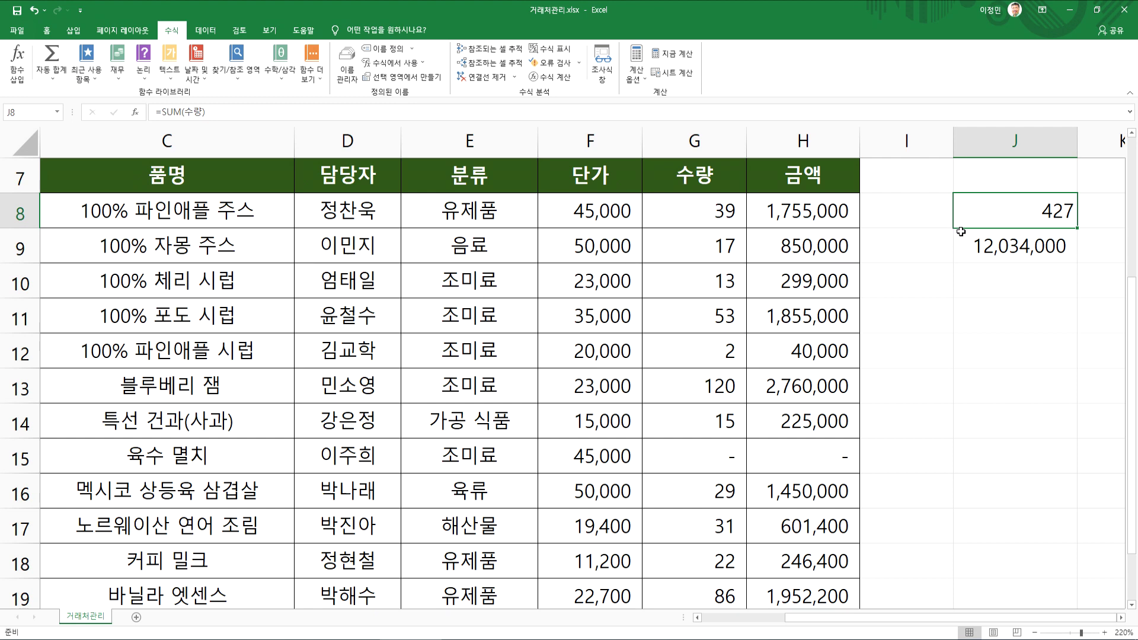
Step: Clear the trial SUM formulas from J8 and J9
{"action": "left_click", "coordinate": [979, 286]}
{"action": "left_click_drag", "start_coordinate": [997, 204], "coordinate": [1003, 304]}
{"action": "key", "text": "Delete"}
{"action": "left_click", "coordinate": [744, 226]}
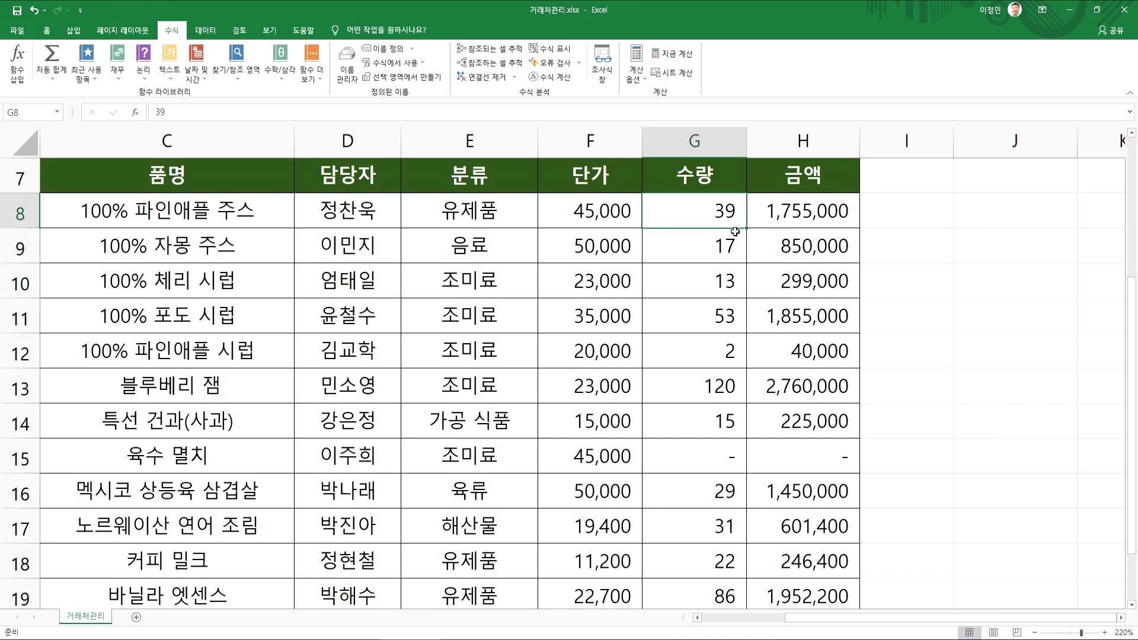
Step: Examine the empty summary cell F3 under 서울 and the 서울 entries in the table's 지역 column
{"action": "scroll", "coordinate": [739, 231], "scroll_direction": "up", "scroll_amount": 2}
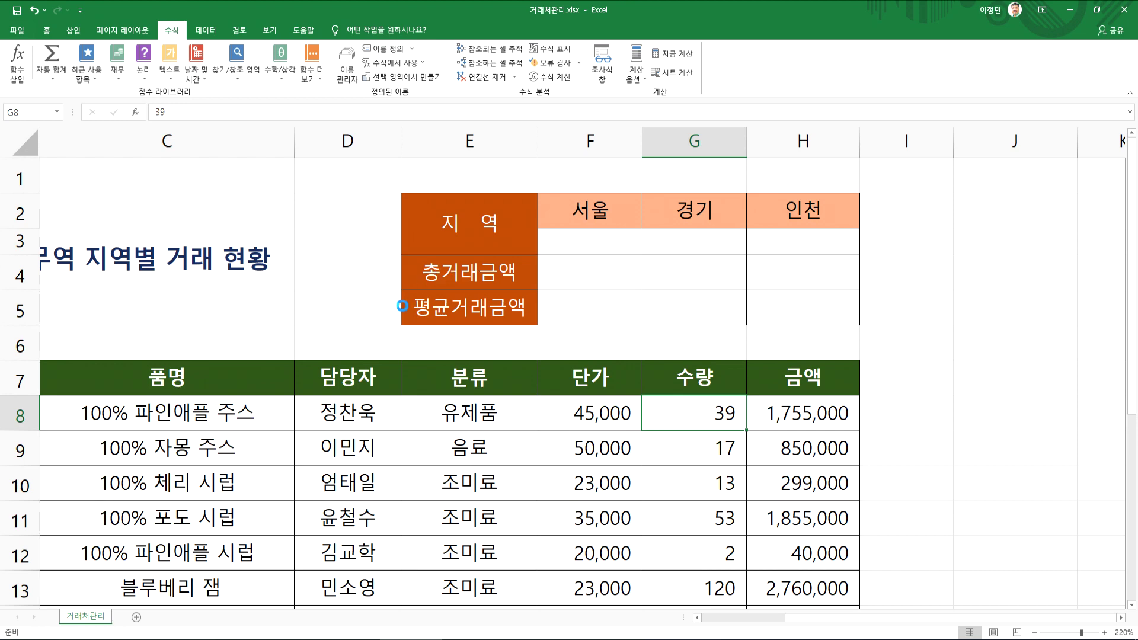
{"action": "scroll", "coordinate": [402, 306], "scroll_direction": "down", "scroll_amount": 3}
{"action": "left_click_drag", "start_coordinate": [110, 358], "coordinate": [86, 475]}
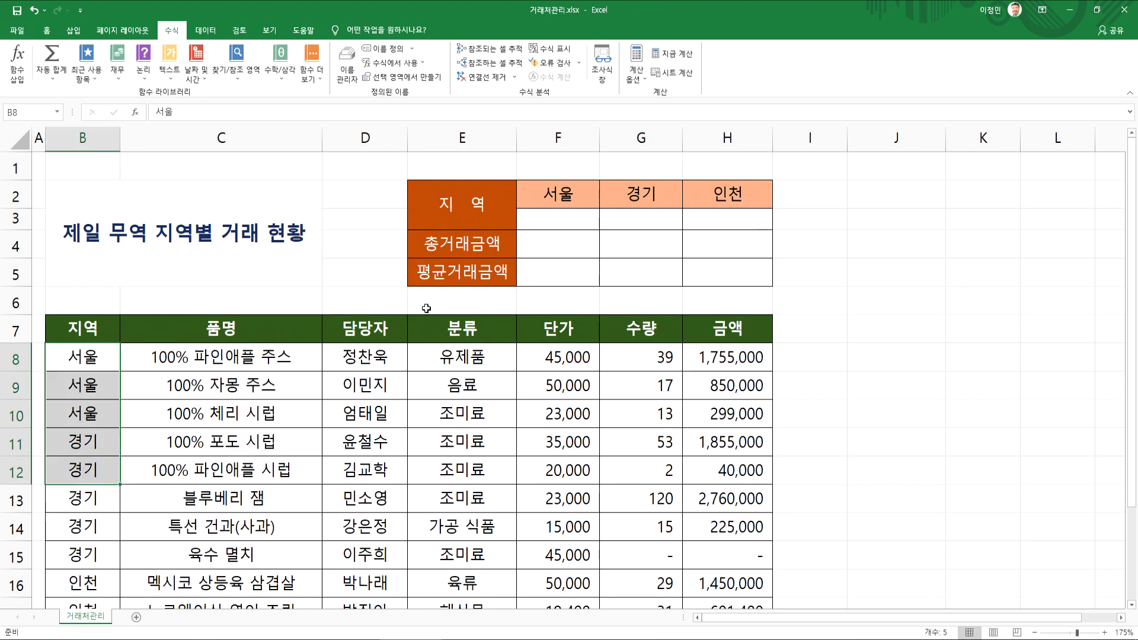
{"action": "left_click", "coordinate": [548, 221]}
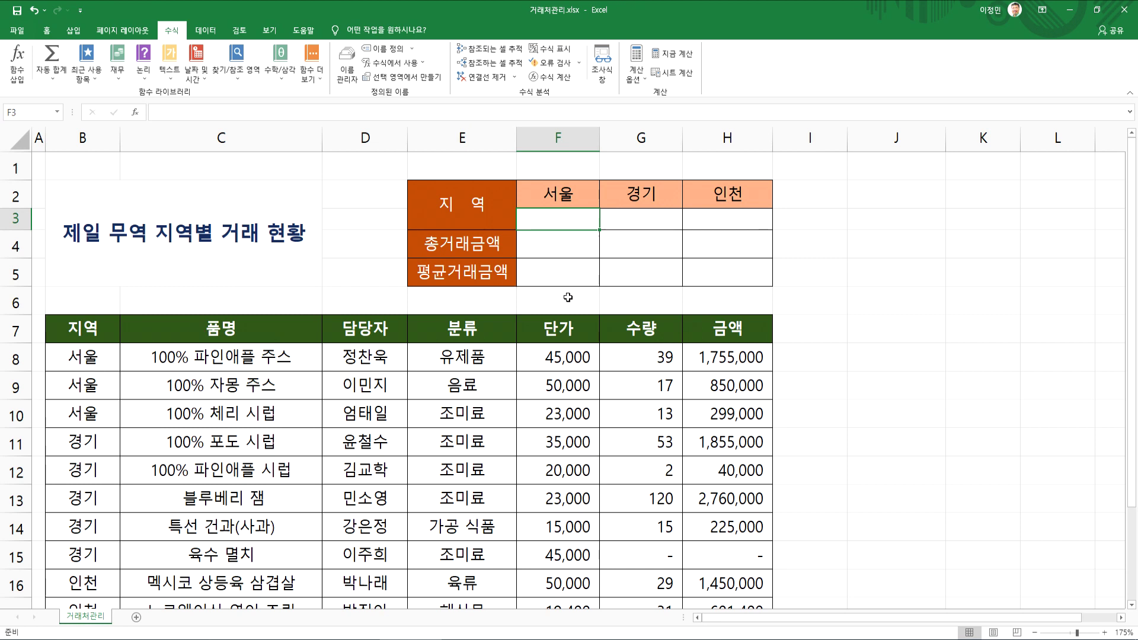
{"action": "left_click_drag", "start_coordinate": [86, 356], "coordinate": [82, 386]}
{"action": "scroll", "coordinate": [81, 415], "scroll_direction": "down", "scroll_amount": 5}
{"action": "left_click", "coordinate": [84, 255]}
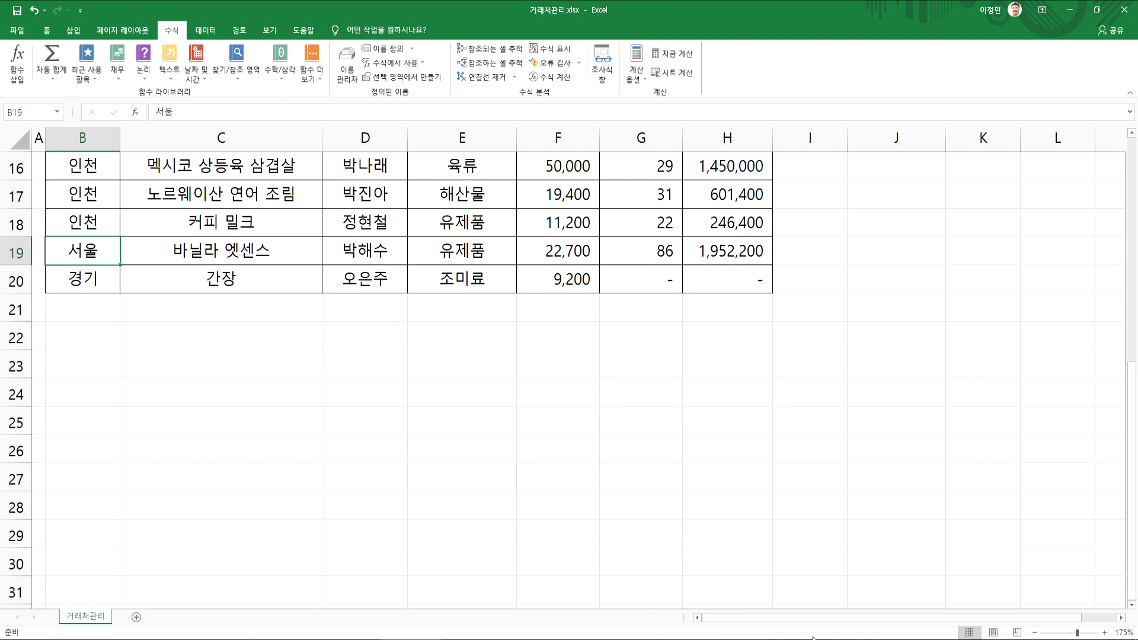
Step: Switch to Notepad and insert blank lines between the SUMIF, AVERAGEIF and COUNTIF lines
{"action": "key", "text": "alt+Tab"}
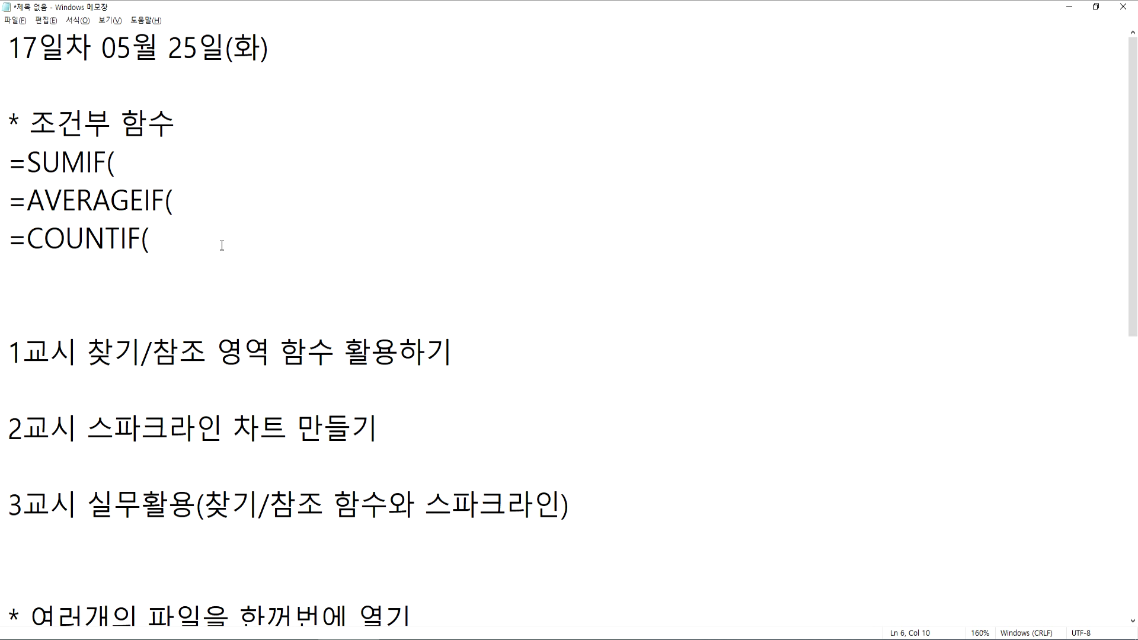
{"action": "key", "text": "Home"}
{"action": "key", "text": "Return"}
{"action": "key", "text": "Up"}
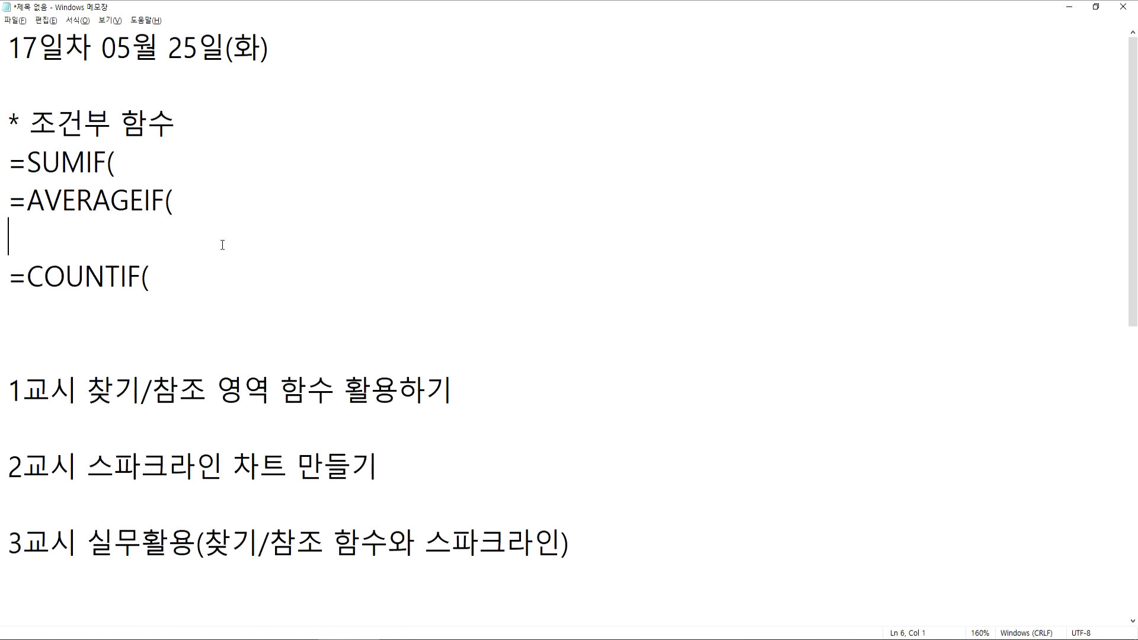
{"action": "key", "text": "Up"}
{"action": "key", "text": "Return"}
Step: Complete the COUNTIF note as =COUNTIF(범위, 조건) with a new line below it, and switch back to Excel
{"action": "key", "text": "Down"}
{"action": "key", "text": "Down"}
{"action": "key", "text": "End"}
{"action": "type", "text": "범위,"}
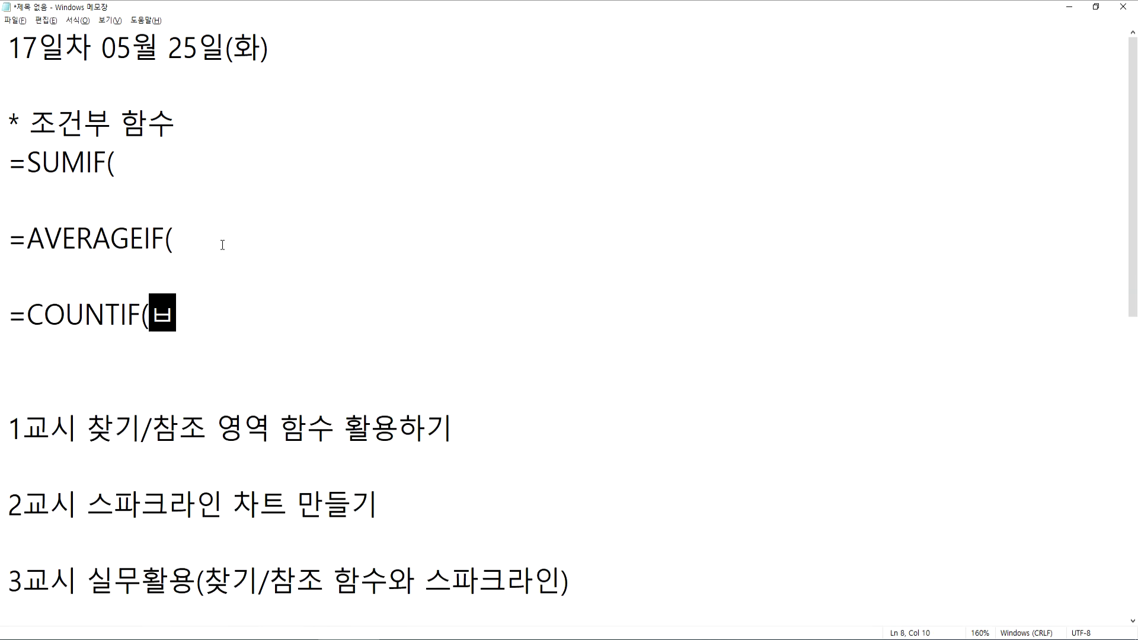
{"action": "type", "text": " 조건)"}
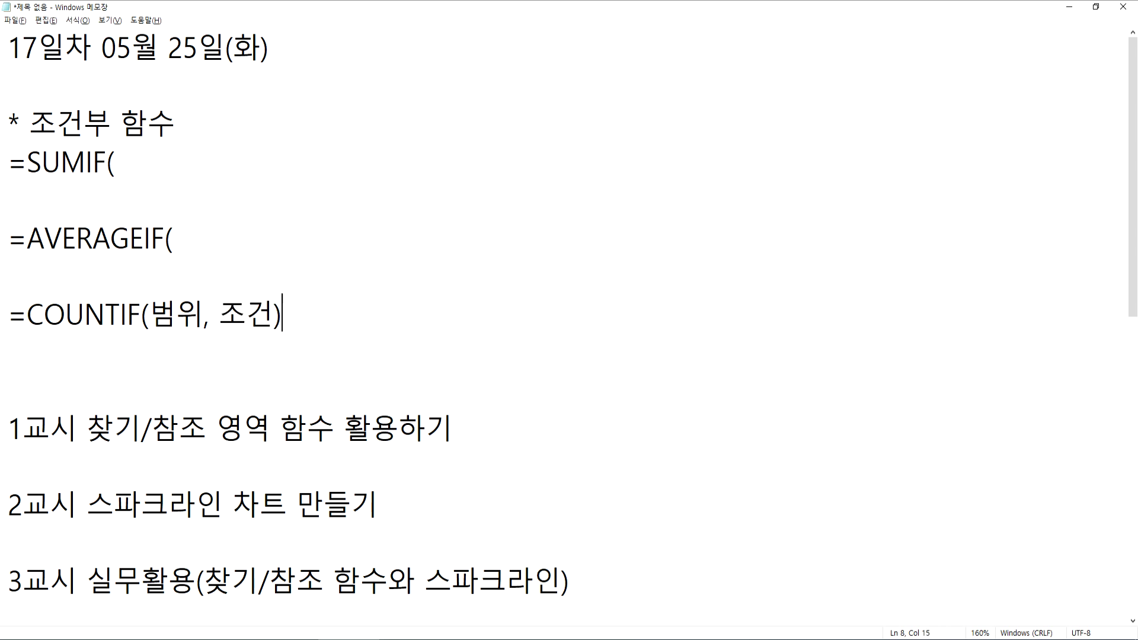
{"action": "key", "text": "Return"}
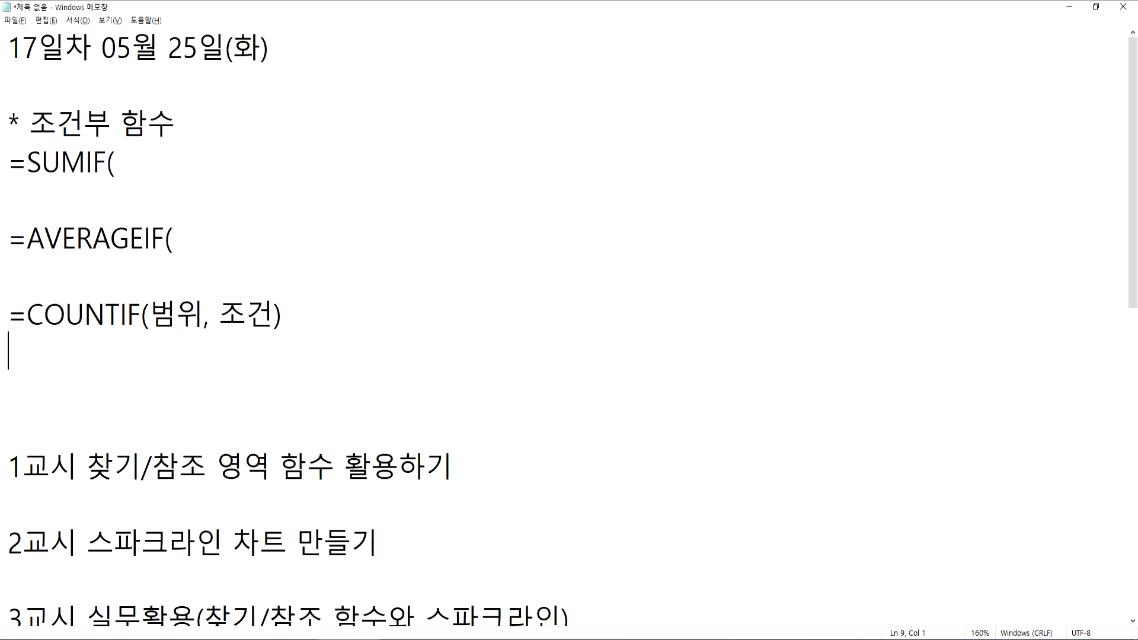
{"action": "key", "text": "alt+Tab"}
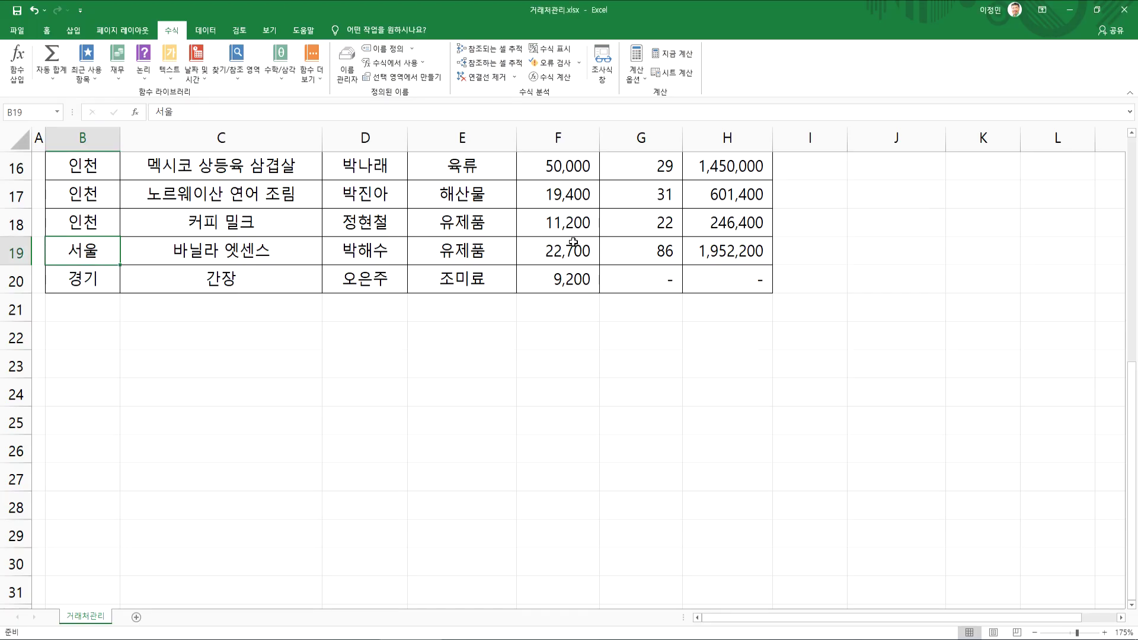
Step: Start a COUNTIF formula in F3 with the named range 지역 as its range, consulting the syntax note in Notepad
{"action": "scroll", "coordinate": [577, 239], "scroll_direction": "up", "scroll_amount": 5}
{"action": "left_click", "coordinate": [551, 225]}
{"action": "type", "text": "="}
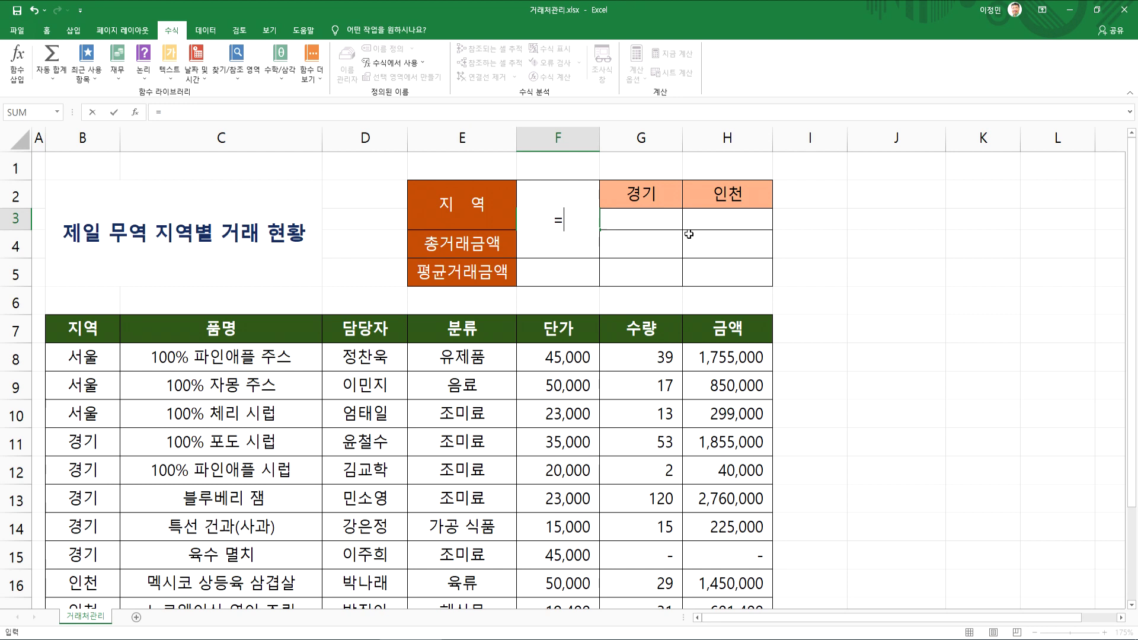
{"action": "type", "text": "COUNTIF("}
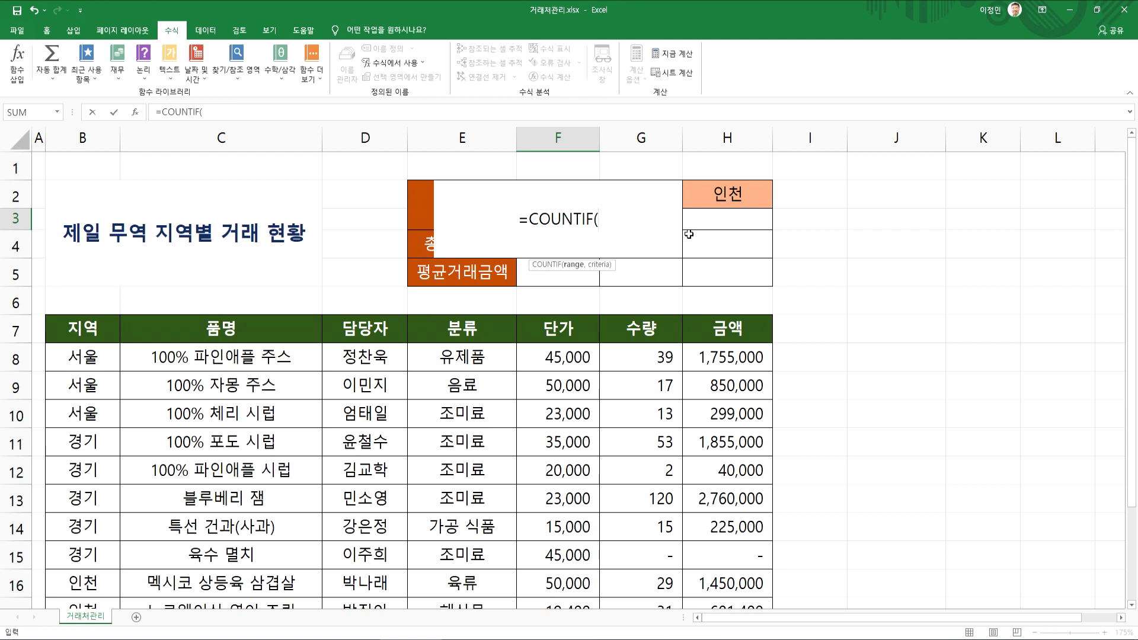
{"action": "key", "text": "alt+Tab"}
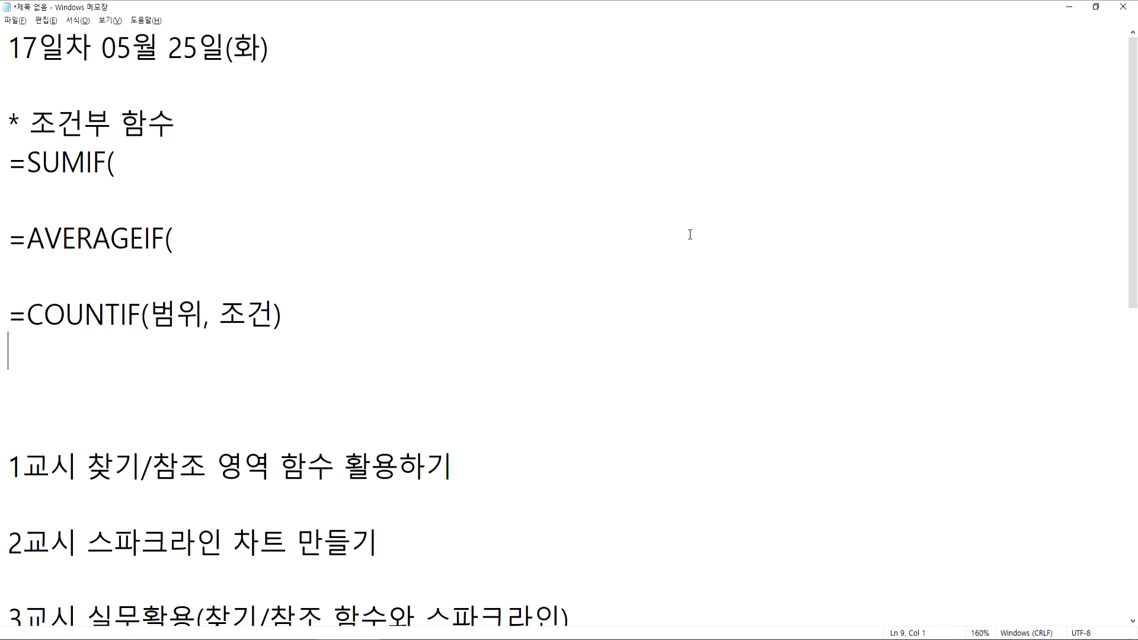
{"action": "key", "text": "alt+Tab"}
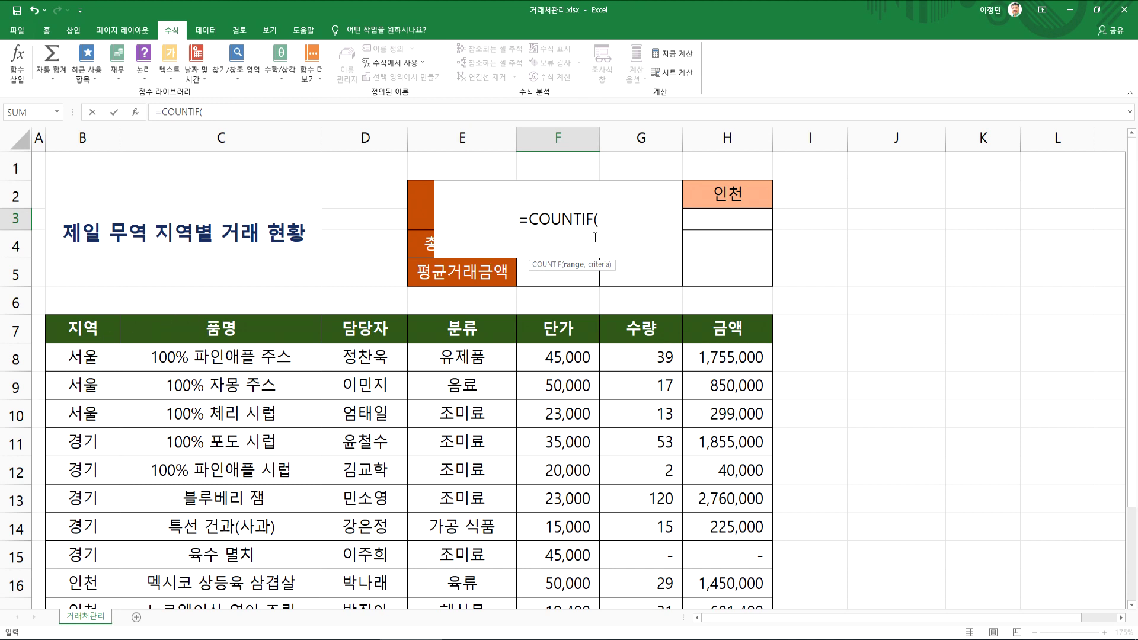
{"action": "type", "text": "지역,"}
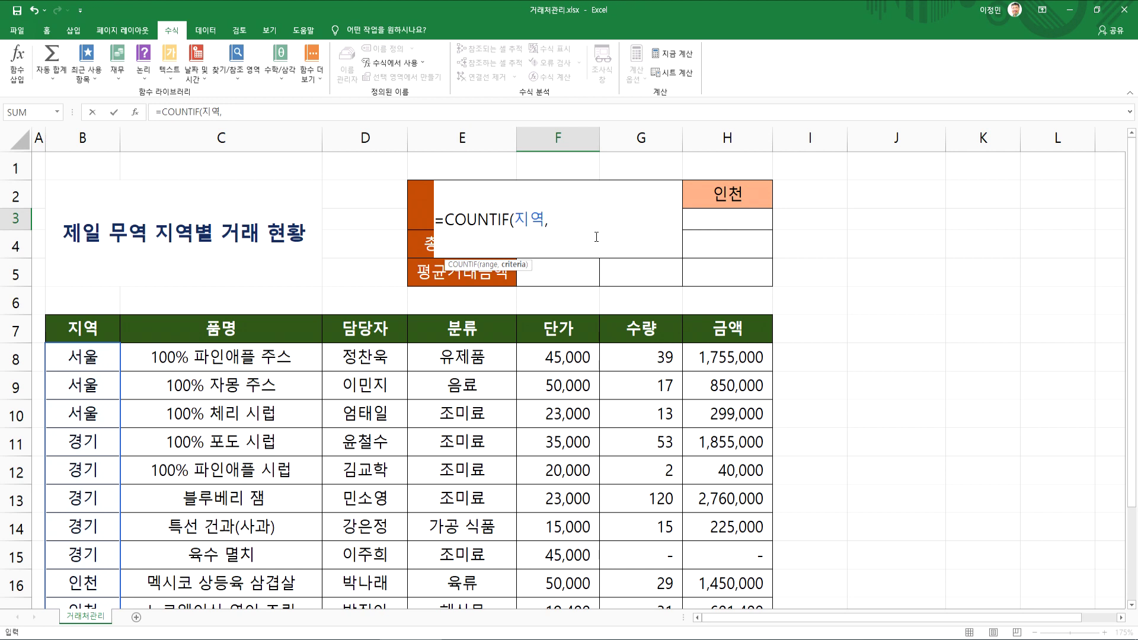
Step: Complete the F3 formula with the text criterion "서울", giving =COUNTIF(지역, "서울")
{"action": "type", "text": "\"TJDN"}
{"action": "key", "text": "BackSpace"}
{"action": "key", "text": "BackSpace"}
{"action": "key", "text": "BackSpace"}
{"action": "key", "text": "BackSpace"}
{"action": "key", "text": "BackSpace"}
{"action": "key", "text": "Hangul"}
{"action": "type", "text": "서울\""}
{"action": "key", "text": "ctrl+Return"}
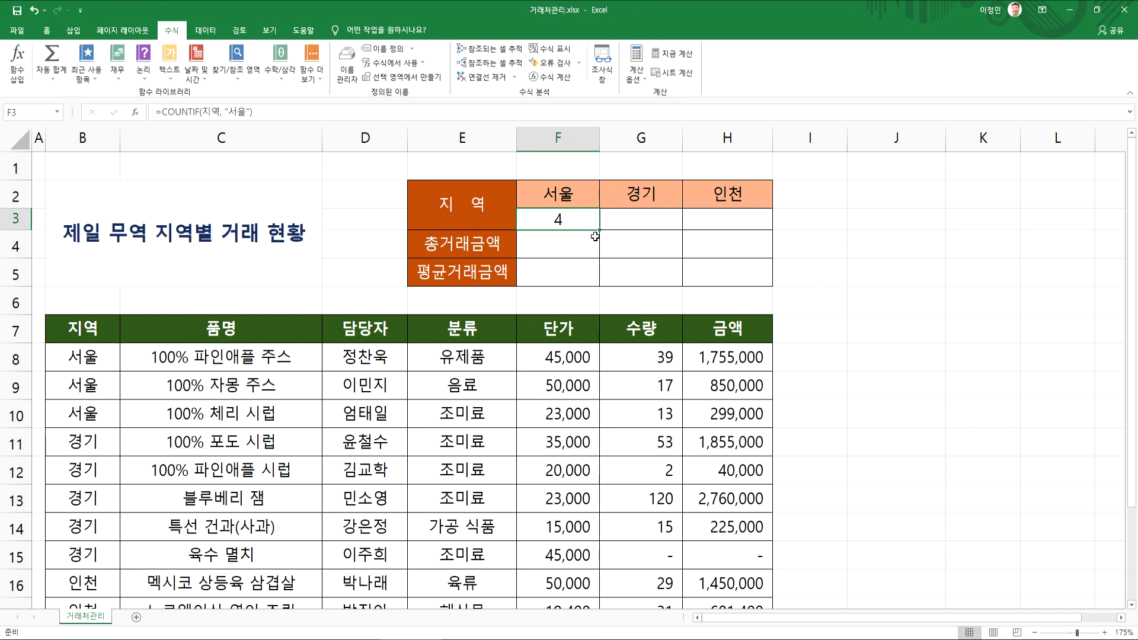
{"action": "left_click", "coordinate": [627, 216]}
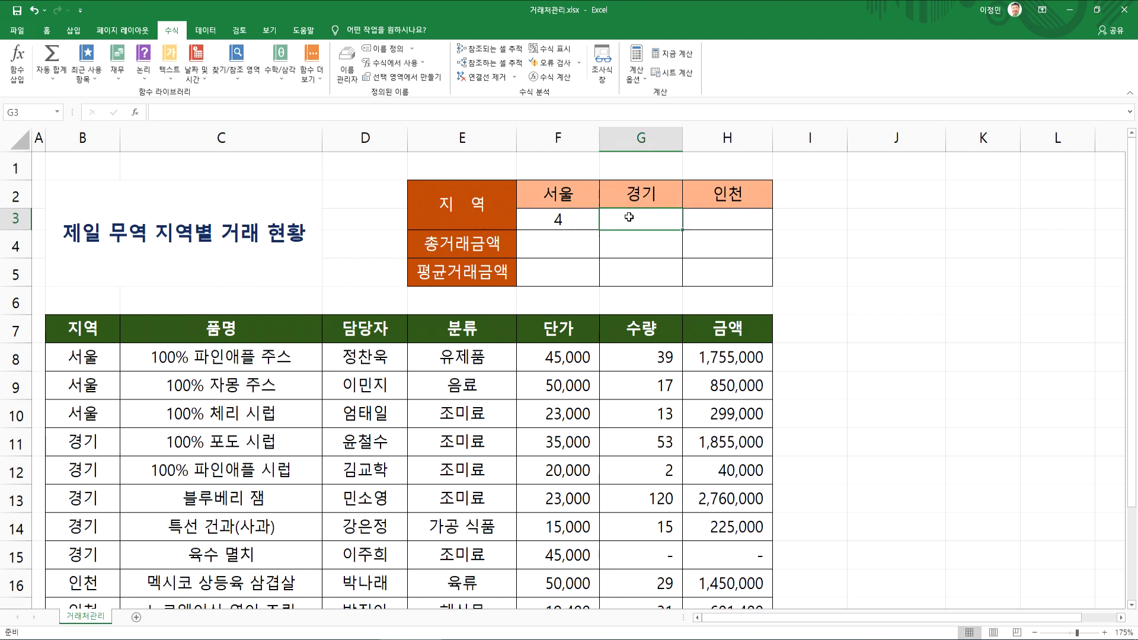
{"action": "left_click", "coordinate": [721, 216]}
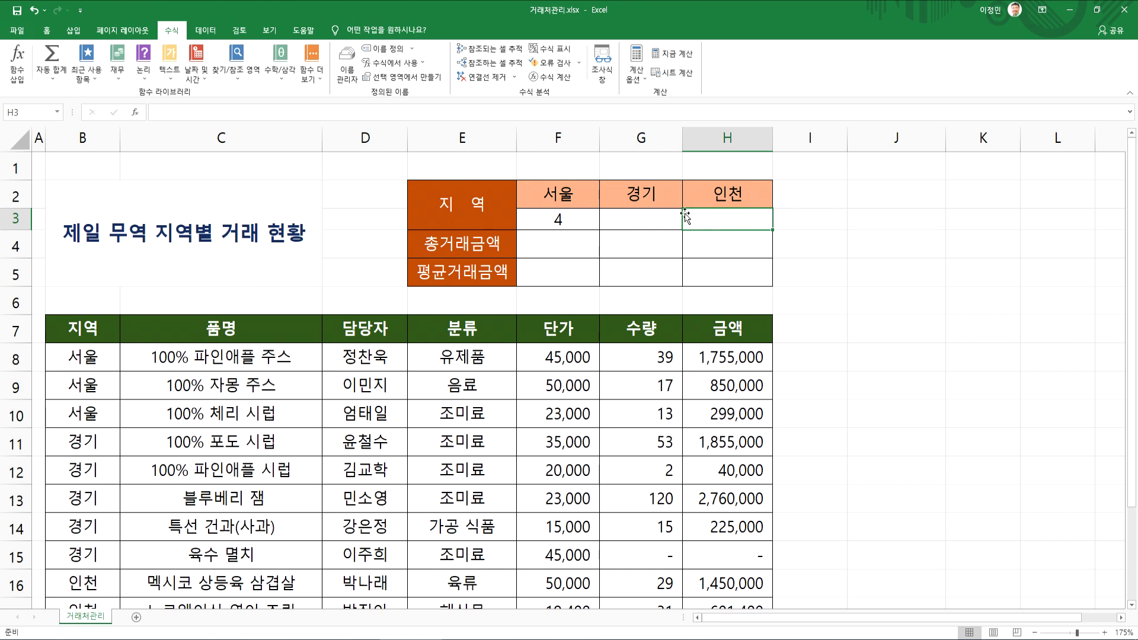
{"action": "left_click", "coordinate": [587, 216]}
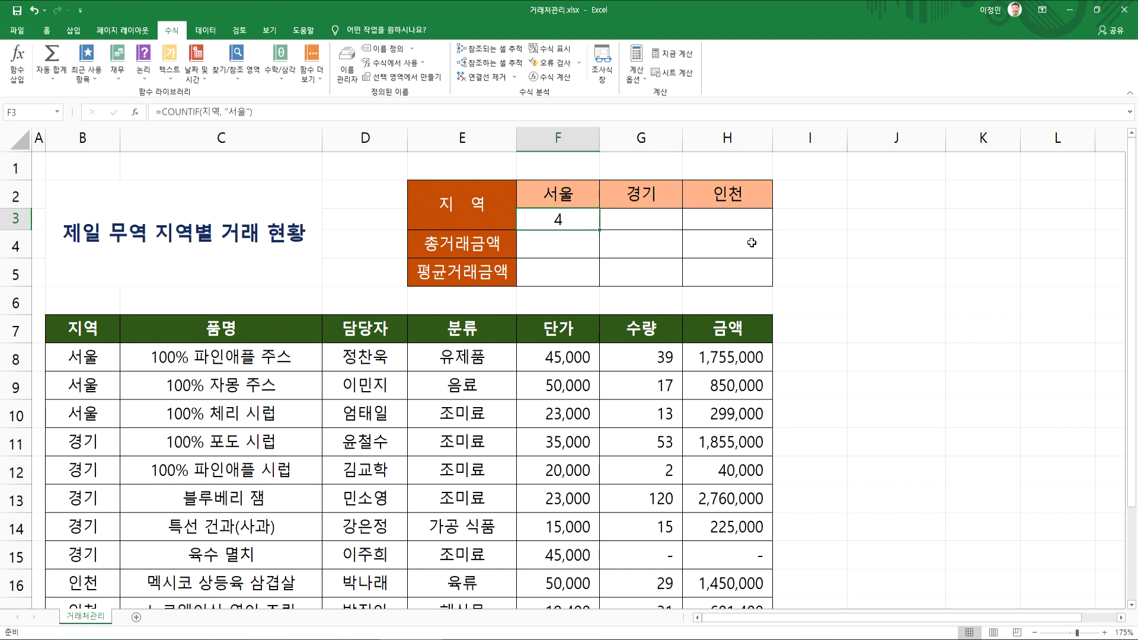
{"action": "double_click", "coordinate": [595, 220]}
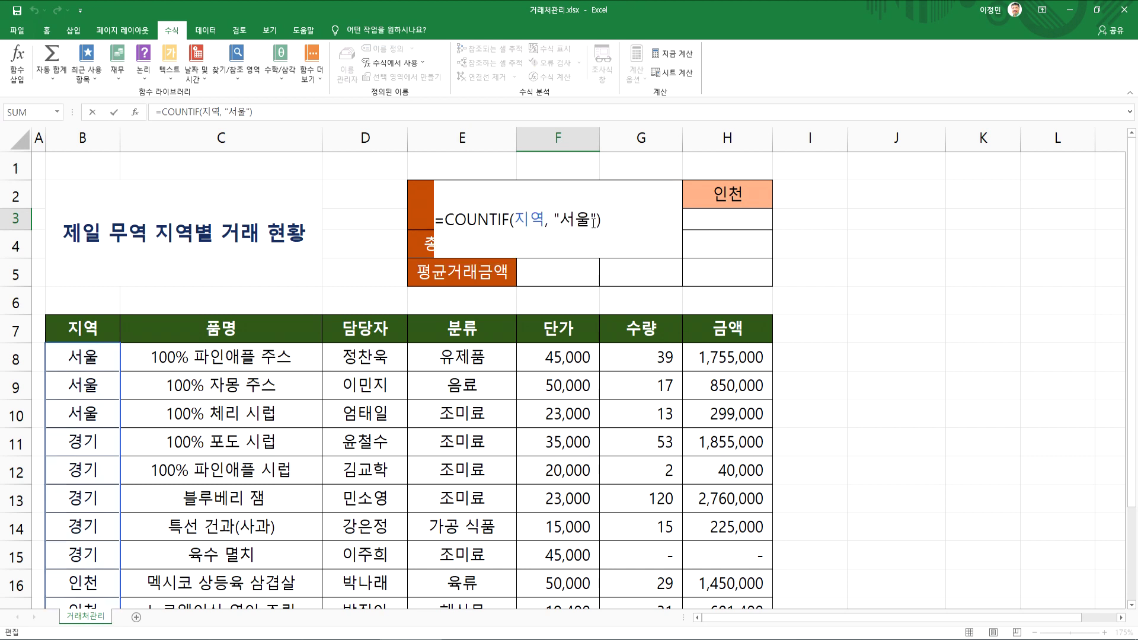
{"action": "left_click_drag", "start_coordinate": [555, 222], "coordinate": [594, 230]}
{"action": "key", "text": "Delete"}
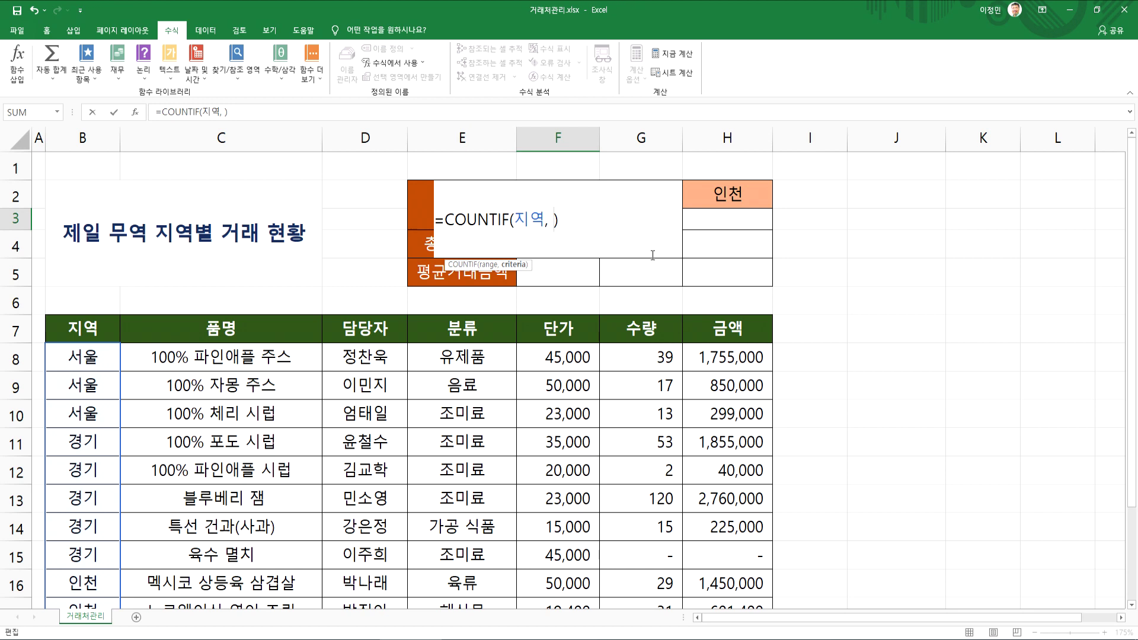
{"action": "key", "text": "Home"}
{"action": "key", "text": "ctrl+Return"}
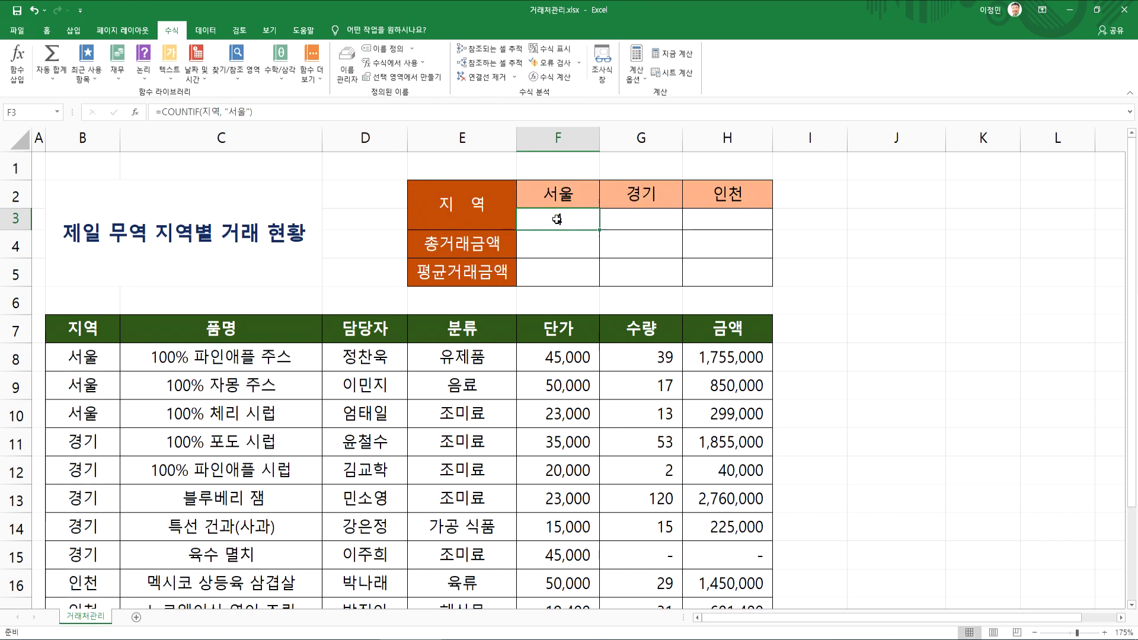
{"action": "left_click", "coordinate": [554, 194]}
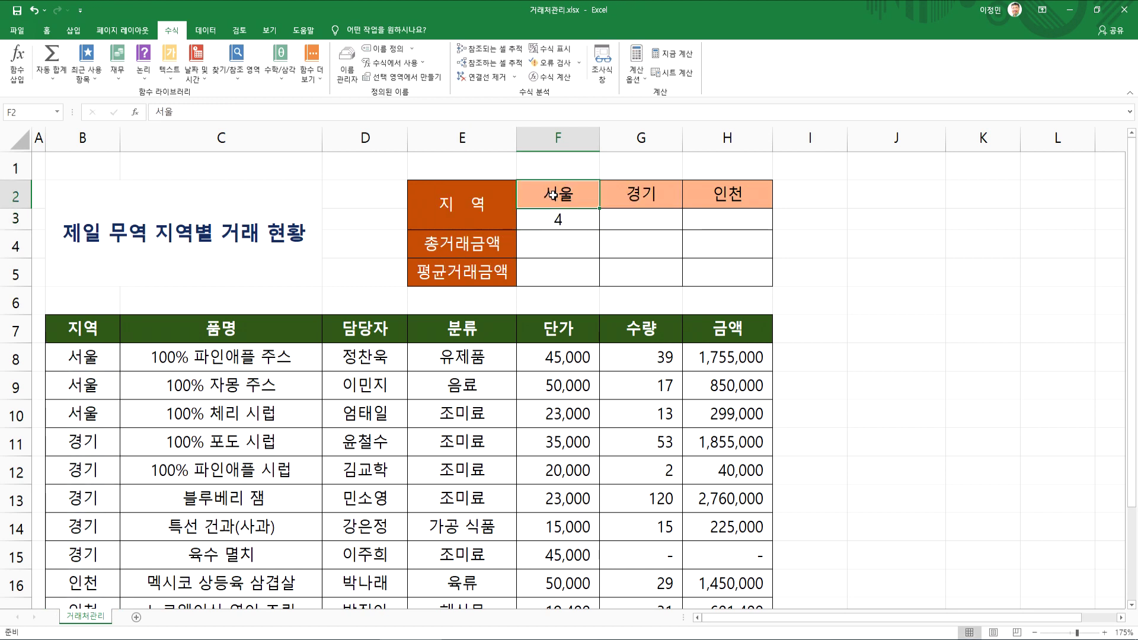
{"action": "double_click", "coordinate": [566, 220]}
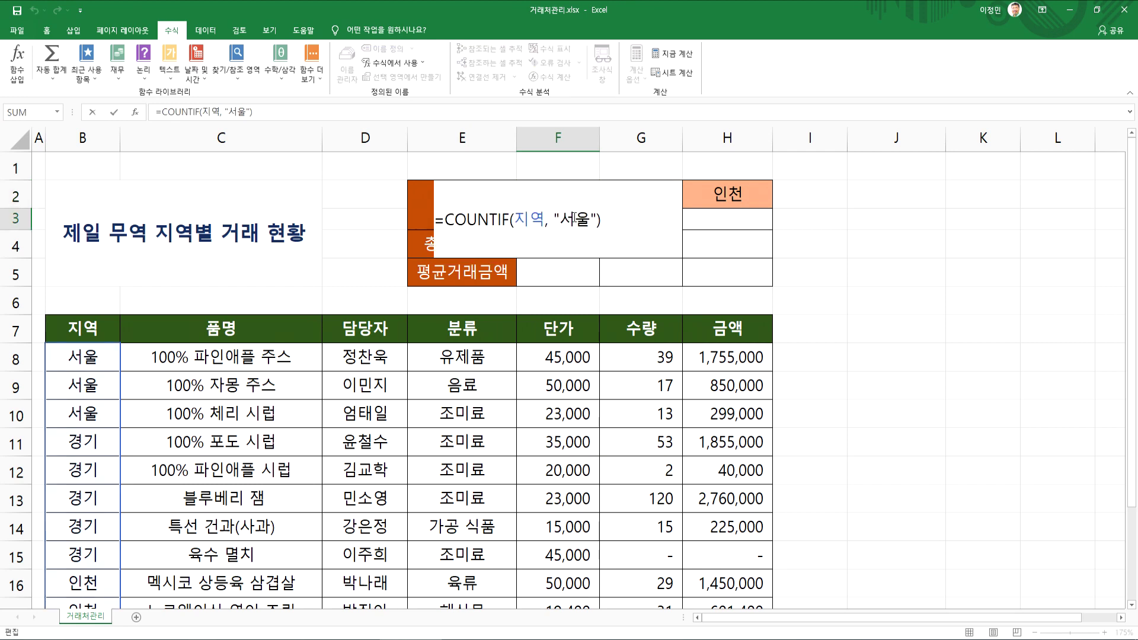
{"action": "double_click", "coordinate": [575, 217]}
{"action": "key", "text": "Escape"}
Step: Replace the "서울" criterion in the F3 formula with a reference to header cell F2, giving =COUNTIF(지역, F2)
{"action": "scroll", "coordinate": [575, 237], "scroll_direction": "down", "scroll_amount": 1}
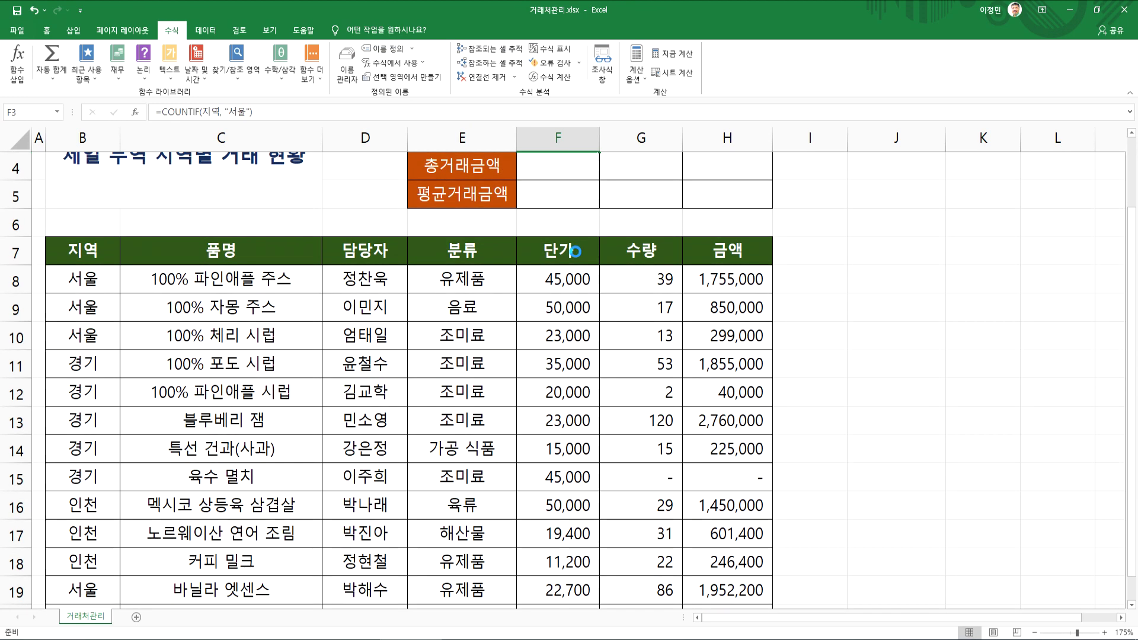
{"action": "scroll", "coordinate": [574, 252], "scroll_direction": "down", "scroll_amount": 1, "text": "ctrl"}
{"action": "scroll", "coordinate": [574, 251], "scroll_direction": "down", "scroll_amount": 1, "text": "ctrl"}
{"action": "scroll", "coordinate": [574, 251], "scroll_direction": "up", "scroll_amount": 1}
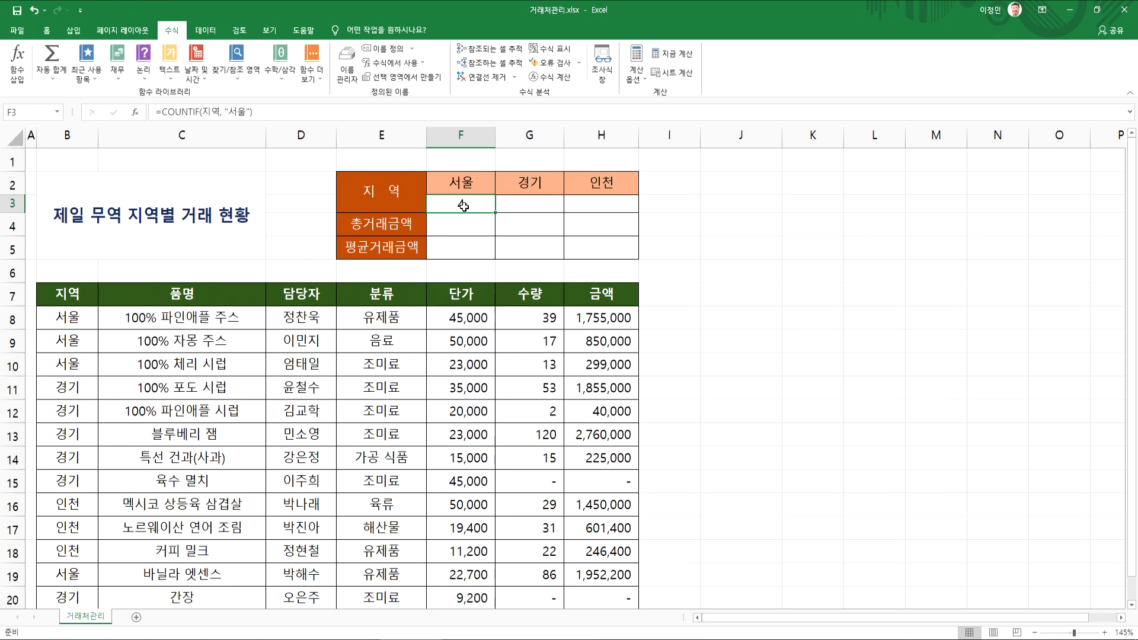
{"action": "left_click_drag", "start_coordinate": [229, 112], "coordinate": [248, 112]}
{"action": "key", "text": "BackSpace"}
{"action": "key", "text": "BackSpace"}
{"action": "key", "text": "Delete"}
{"action": "key", "text": "Home"}
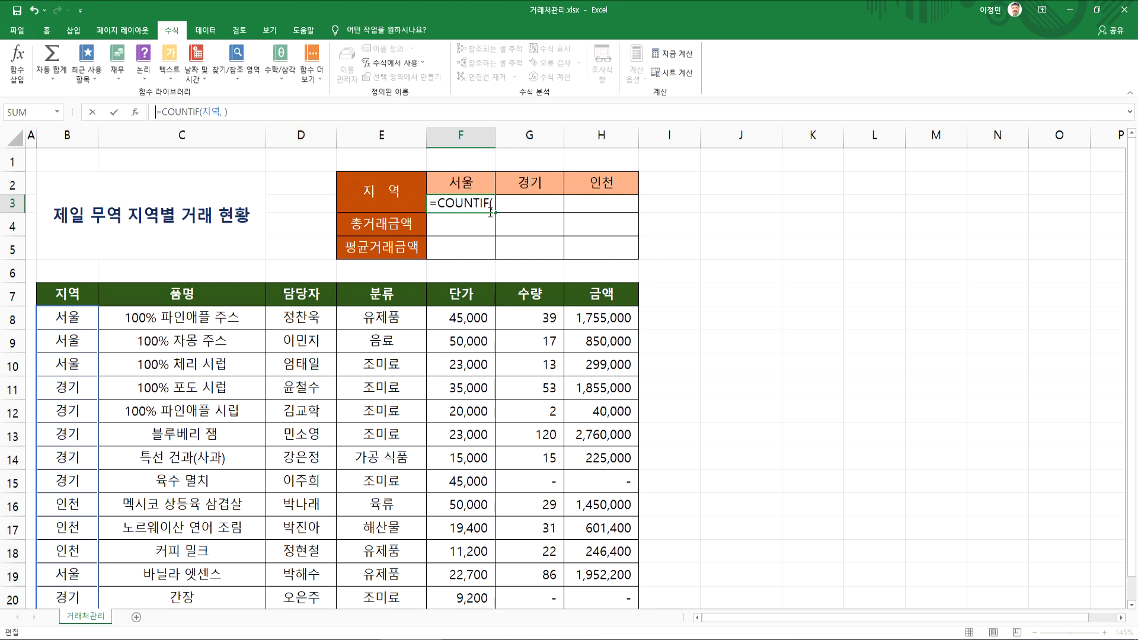
{"action": "left_click", "coordinate": [224, 112]}
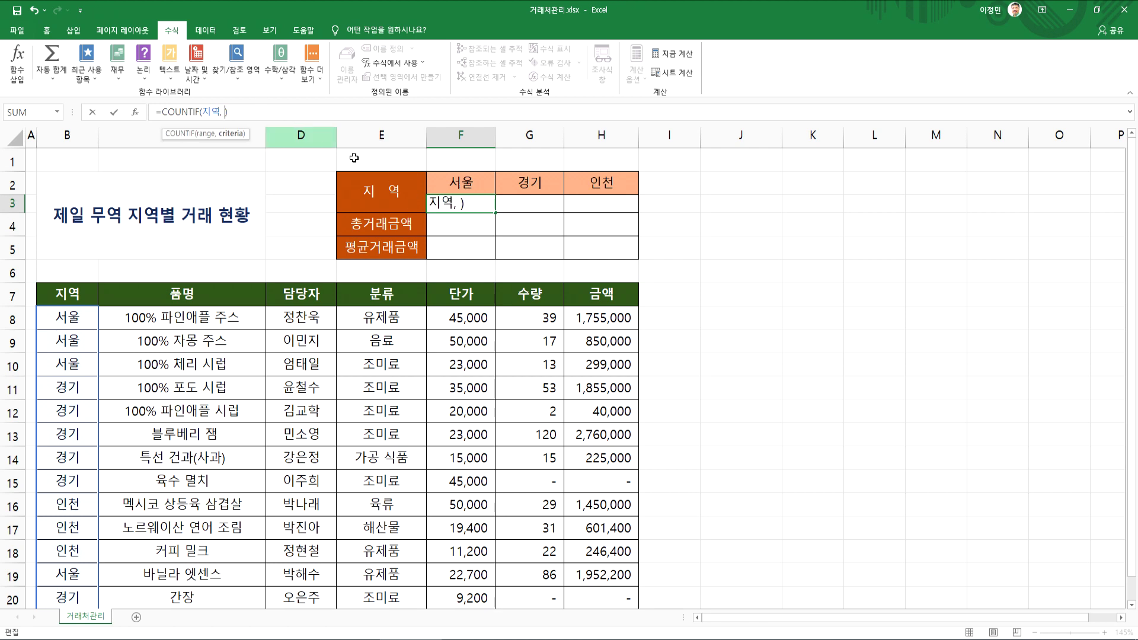
{"action": "left_click", "coordinate": [469, 181]}
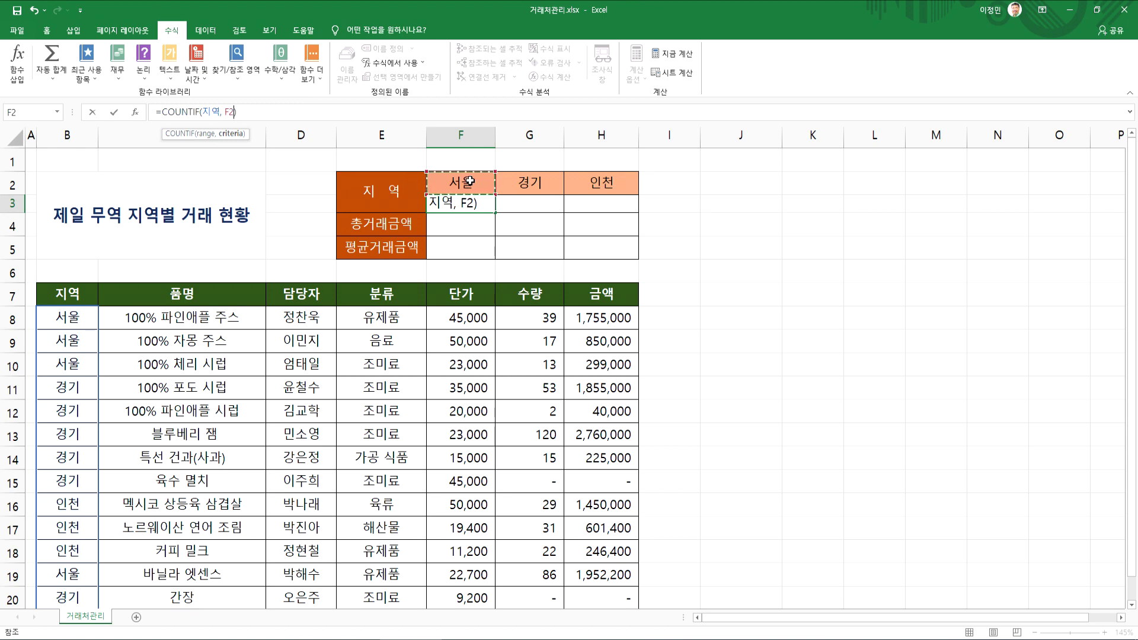
{"action": "key", "text": "Return"}
{"action": "left_click", "coordinate": [481, 204]}
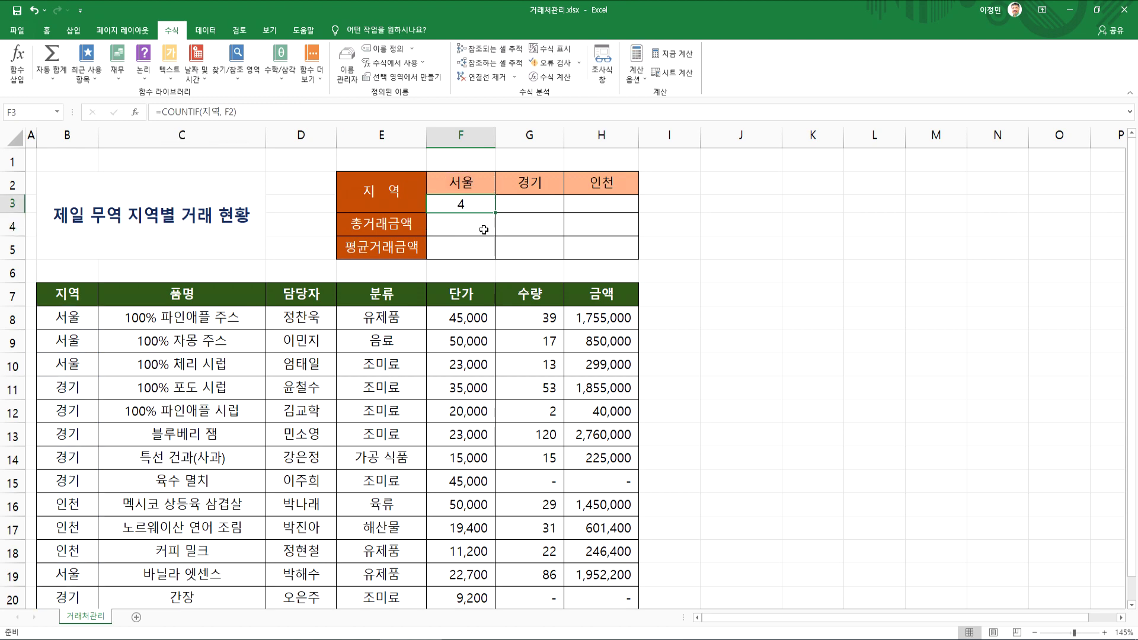
Step: Examine the COUNTIF formula in F3 and its criterion reference to the 서울 header in F2
{"action": "scroll", "coordinate": [484, 231], "scroll_direction": "up", "scroll_amount": 3, "text": "ctrl"}
{"action": "scroll", "coordinate": [484, 231], "scroll_direction": "up", "scroll_amount": 3, "text": "ctrl"}
{"action": "double_click", "coordinate": [587, 169]}
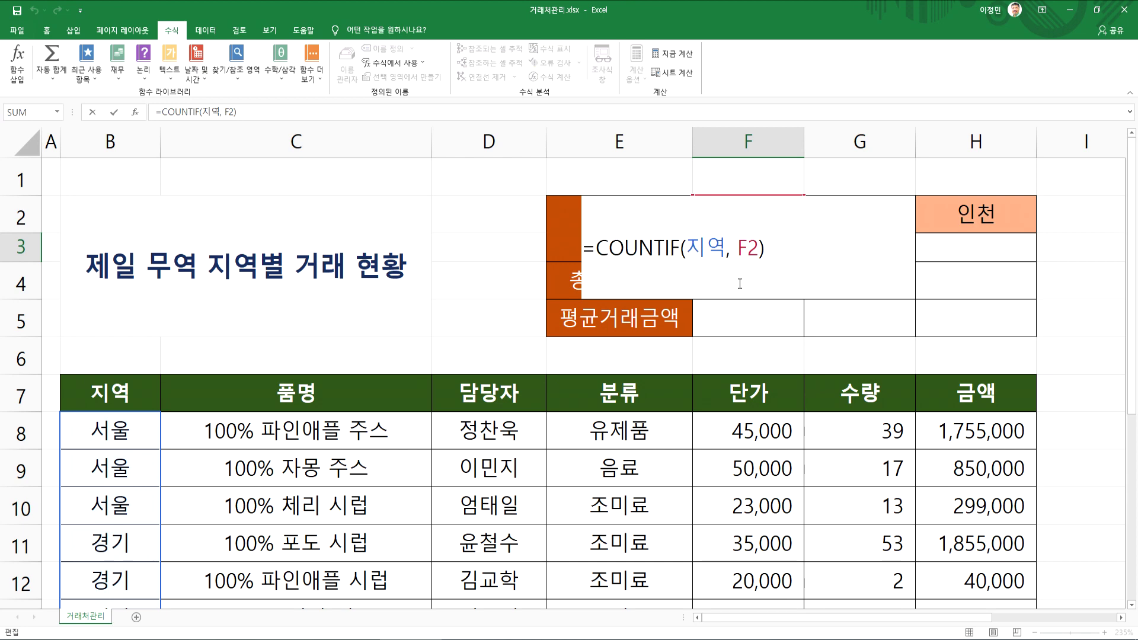
{"action": "key", "text": "Escape"}
{"action": "scroll", "coordinate": [602, 287], "scroll_direction": "down", "scroll_amount": 4, "text": "ctrl"}
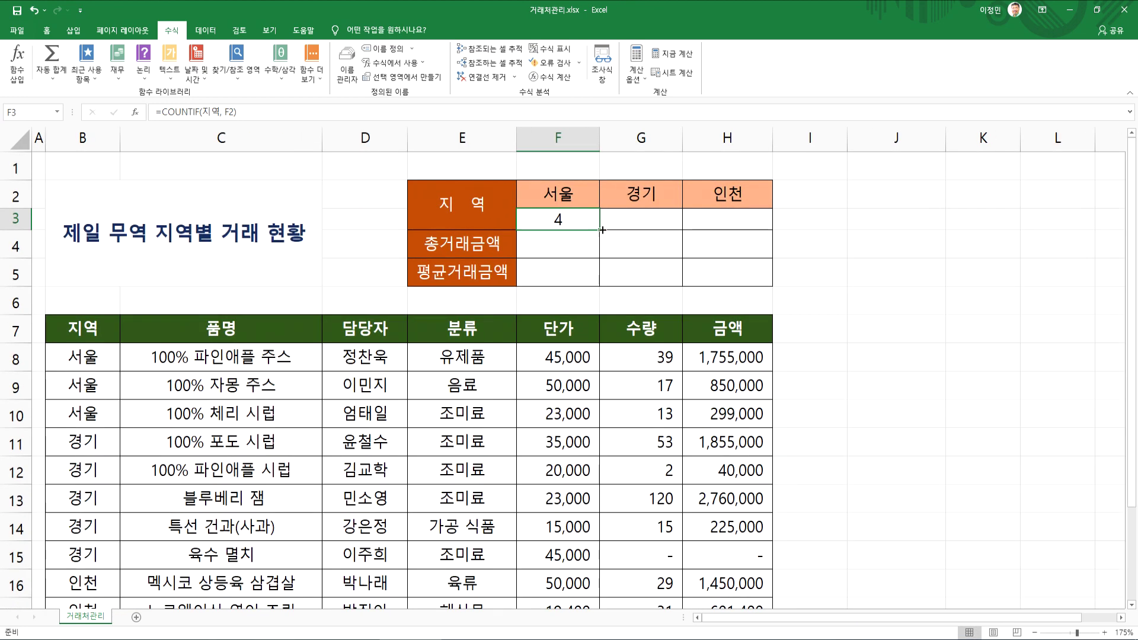
{"action": "double_click", "coordinate": [557, 219]}
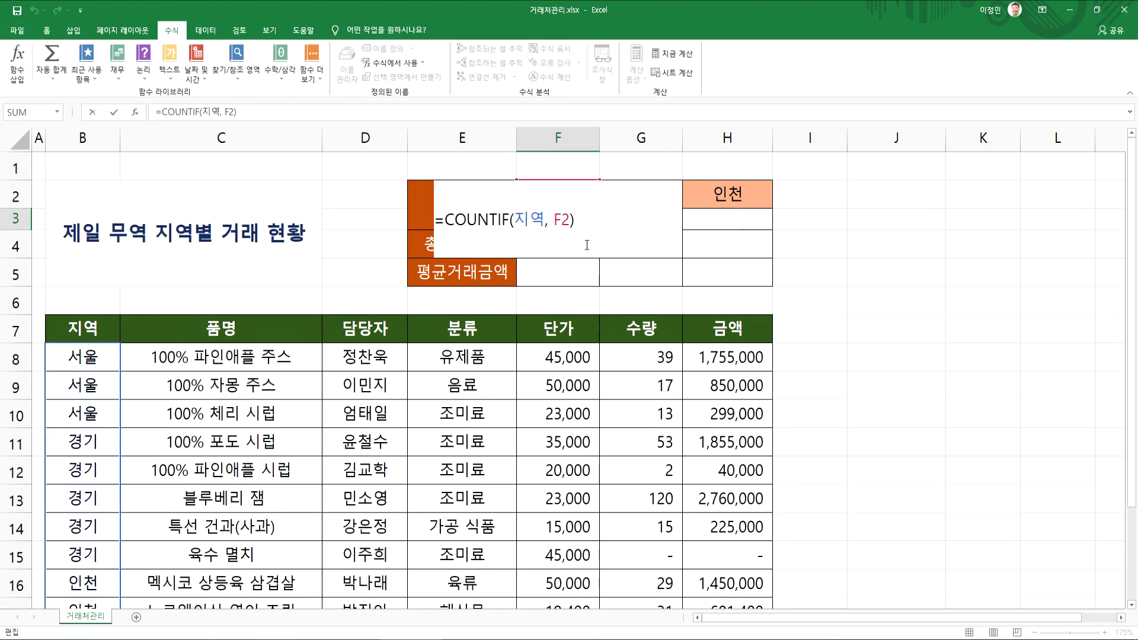
{"action": "key", "text": "Escape"}
{"action": "scroll", "coordinate": [578, 236], "scroll_direction": "up", "scroll_amount": 2, "text": "ctrl"}
{"action": "left_click", "coordinate": [634, 172]}
{"action": "double_click", "coordinate": [649, 201]}
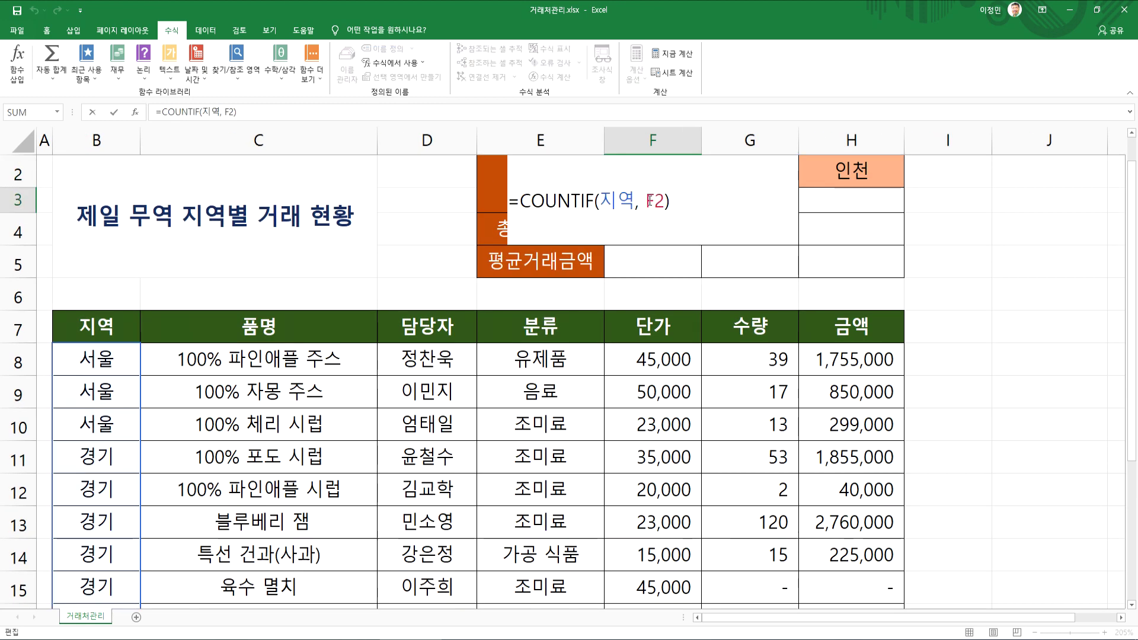
{"action": "left_click", "coordinate": [662, 173]}
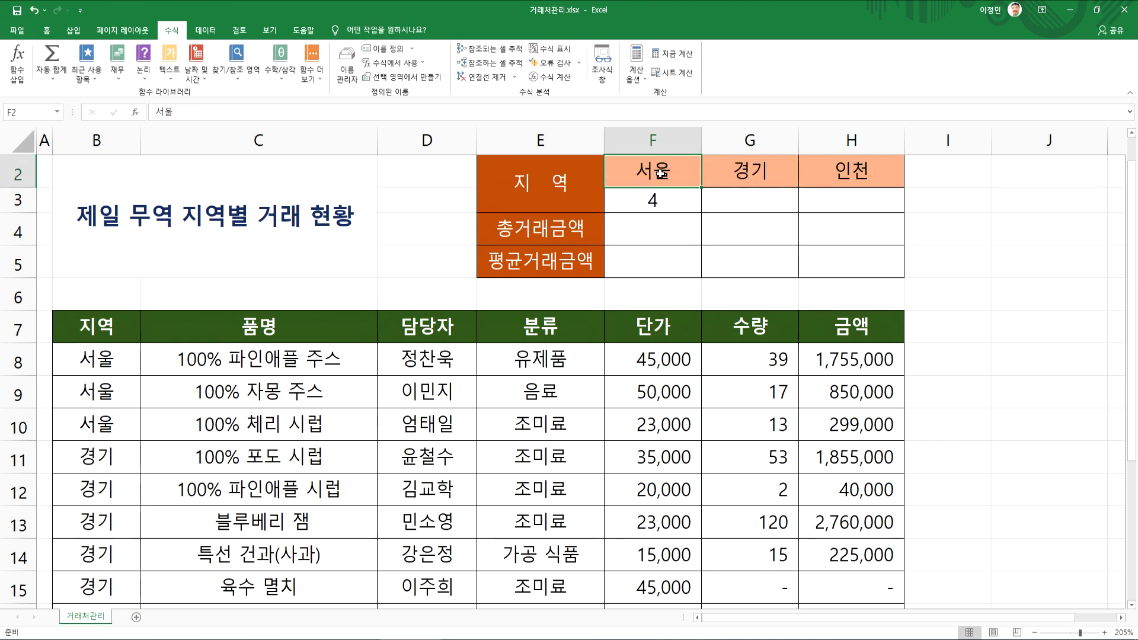
{"action": "double_click", "coordinate": [655, 201]}
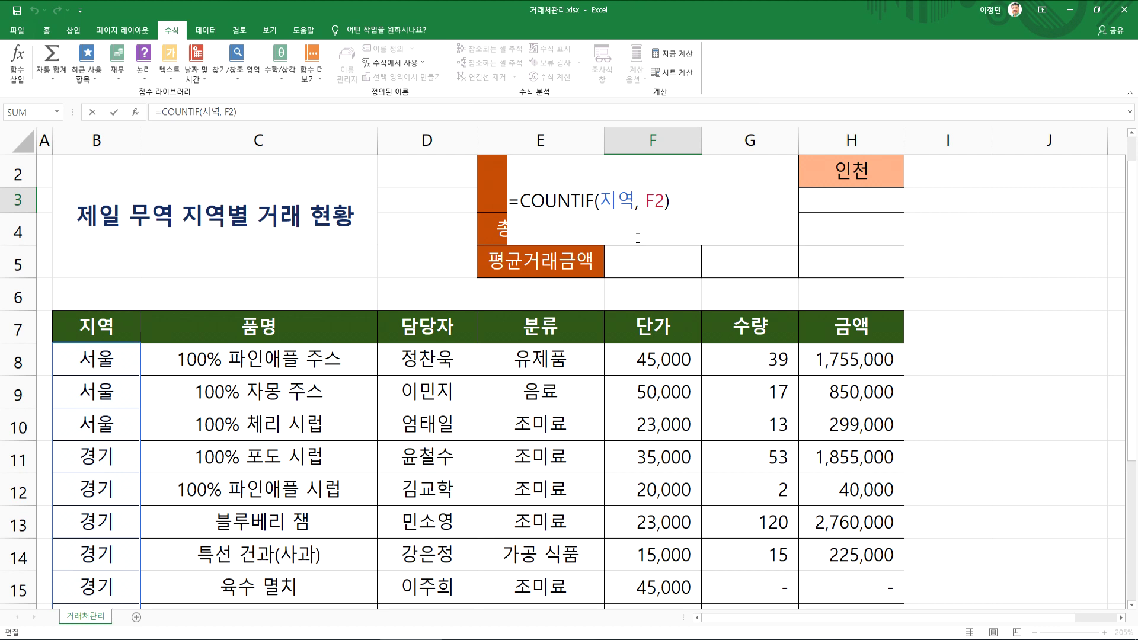
{"action": "key", "text": "Escape"}
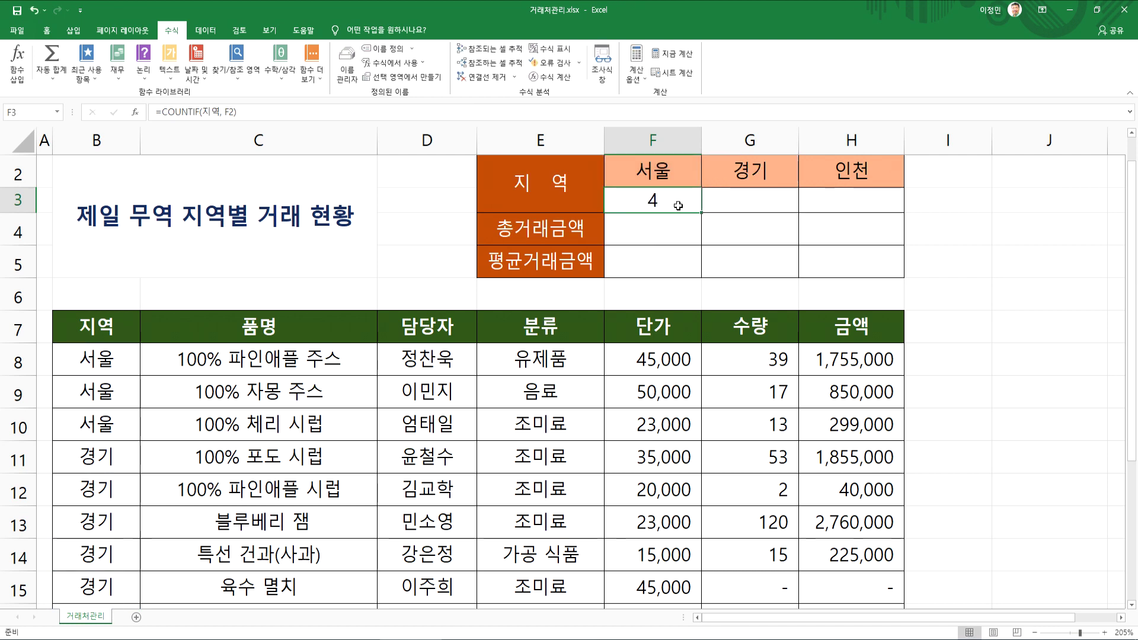
Step: Fill the COUNTIF formula from F3 across to G3 and H3 for 경기 and 인천
{"action": "left_click", "coordinate": [729, 208]}
{"action": "left_click", "coordinate": [842, 200]}
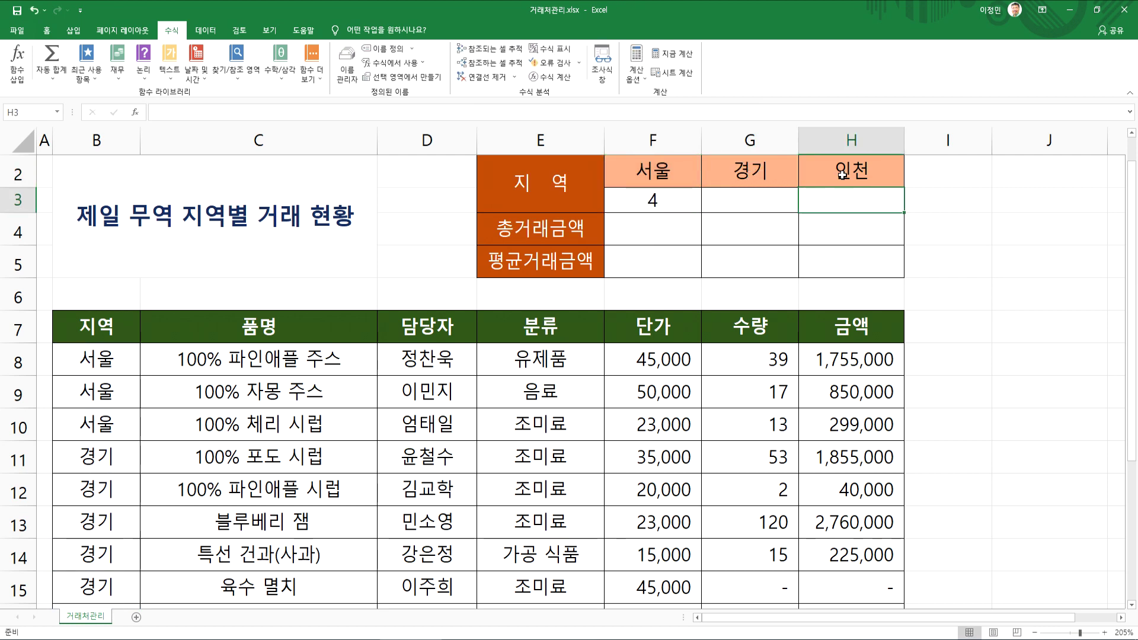
{"action": "left_click", "coordinate": [739, 201]}
{"action": "left_click", "coordinate": [688, 204]}
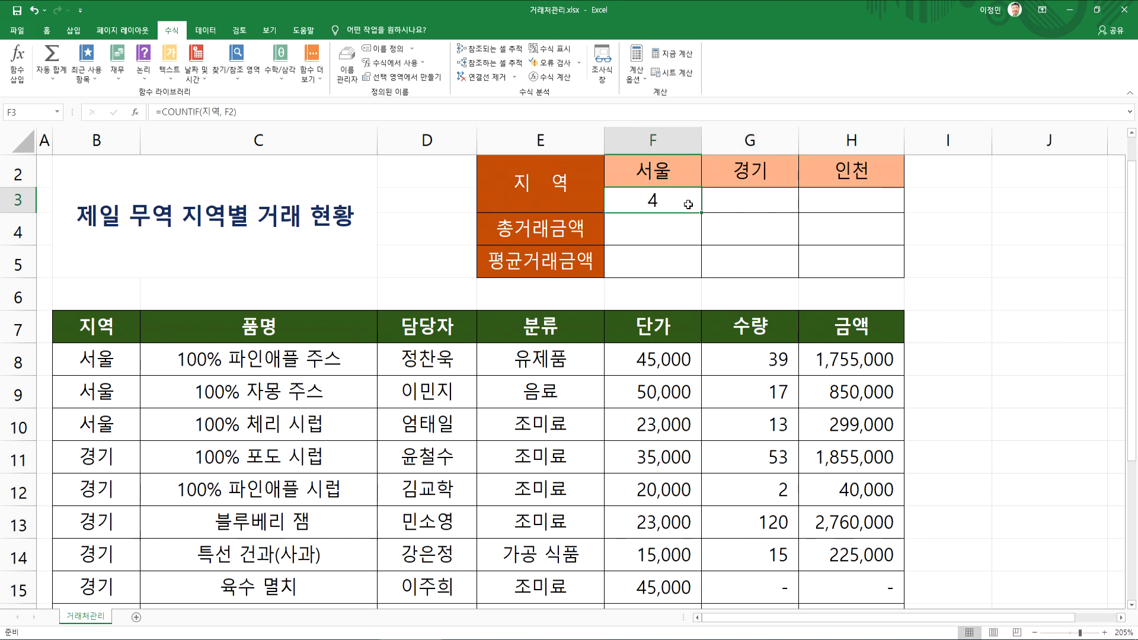
{"action": "left_click_drag", "start_coordinate": [702, 213], "coordinate": [878, 207]}
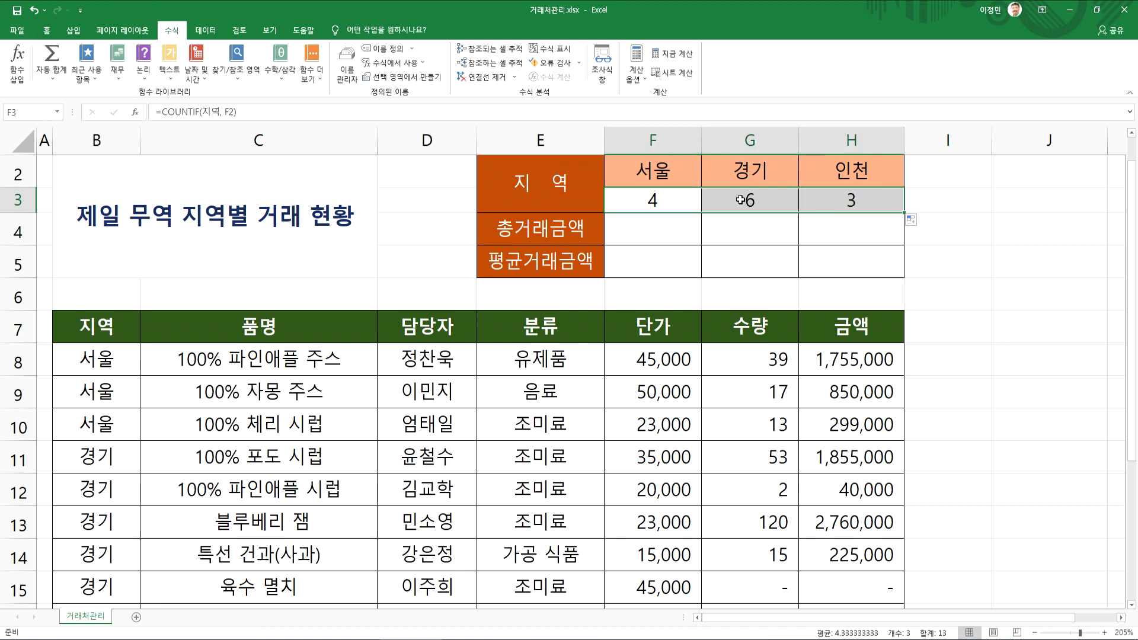
Step: Inspect the filled COUNTIF formulas in G3 and H3 for their region range and header cell criteria
{"action": "left_click", "coordinate": [741, 201]}
{"action": "key", "text": "F2"}
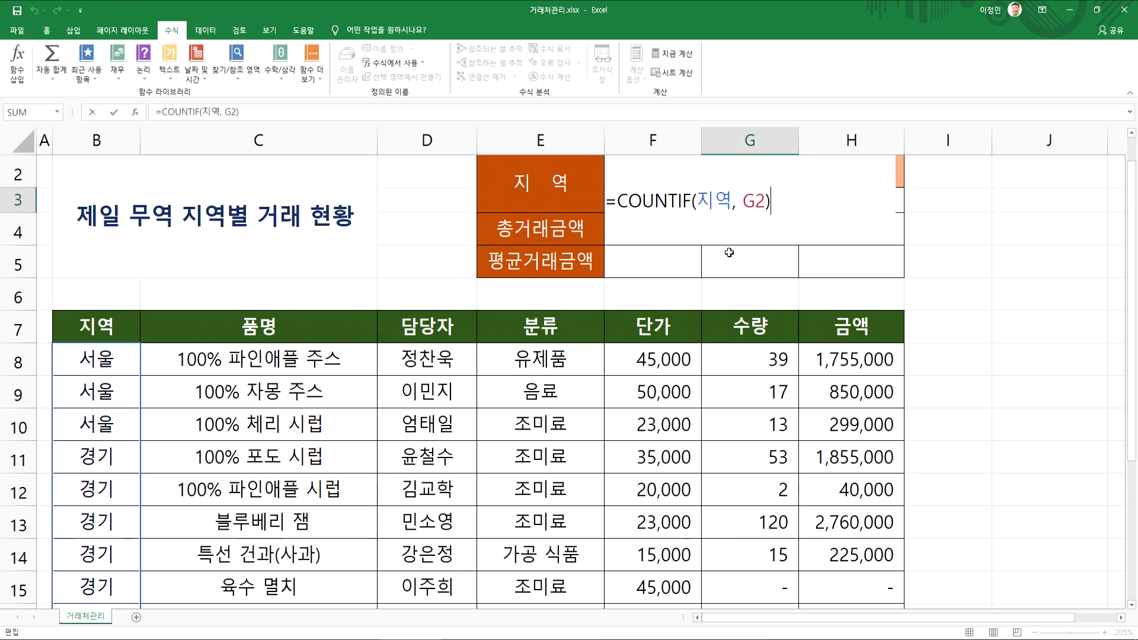
{"action": "key", "text": "Escape"}
{"action": "left_click", "coordinate": [839, 203]}
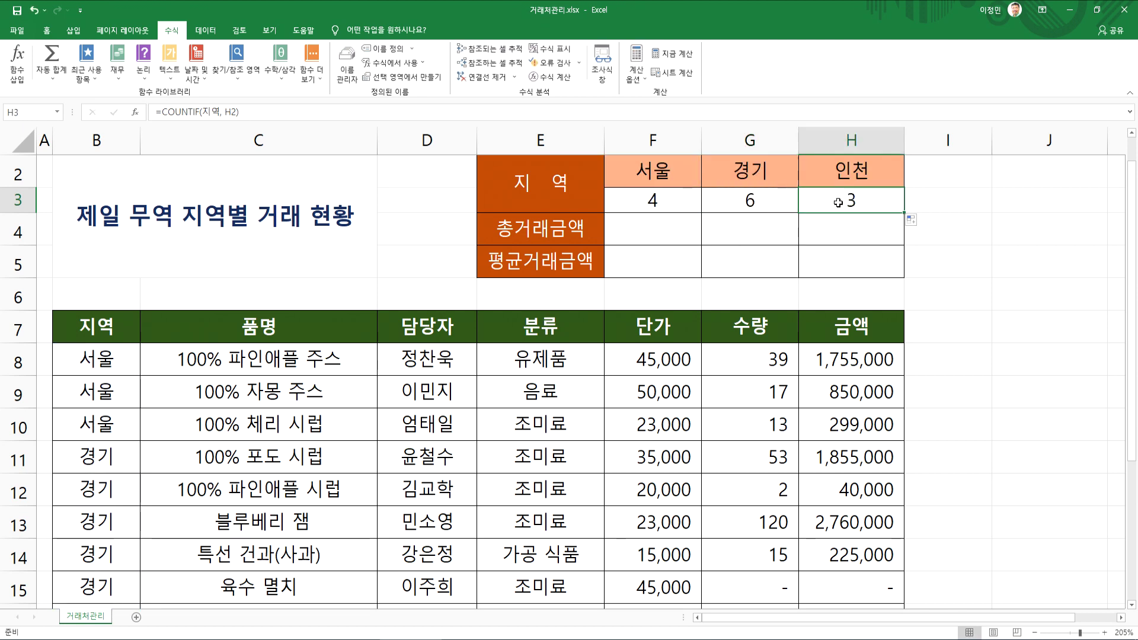
Step: Replace the name 지역 in the F3 COUNTIF formula with the plain cell range B8:B20
{"action": "left_click", "coordinate": [670, 198]}
{"action": "key", "text": "F2"}
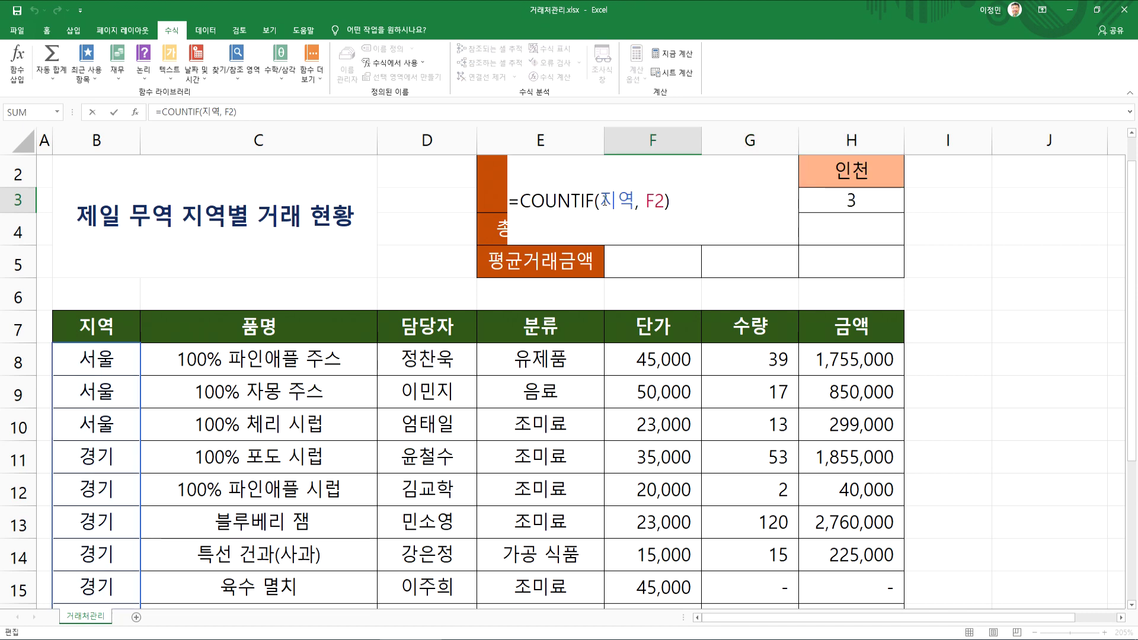
{"action": "left_click_drag", "start_coordinate": [601, 201], "coordinate": [636, 200]}
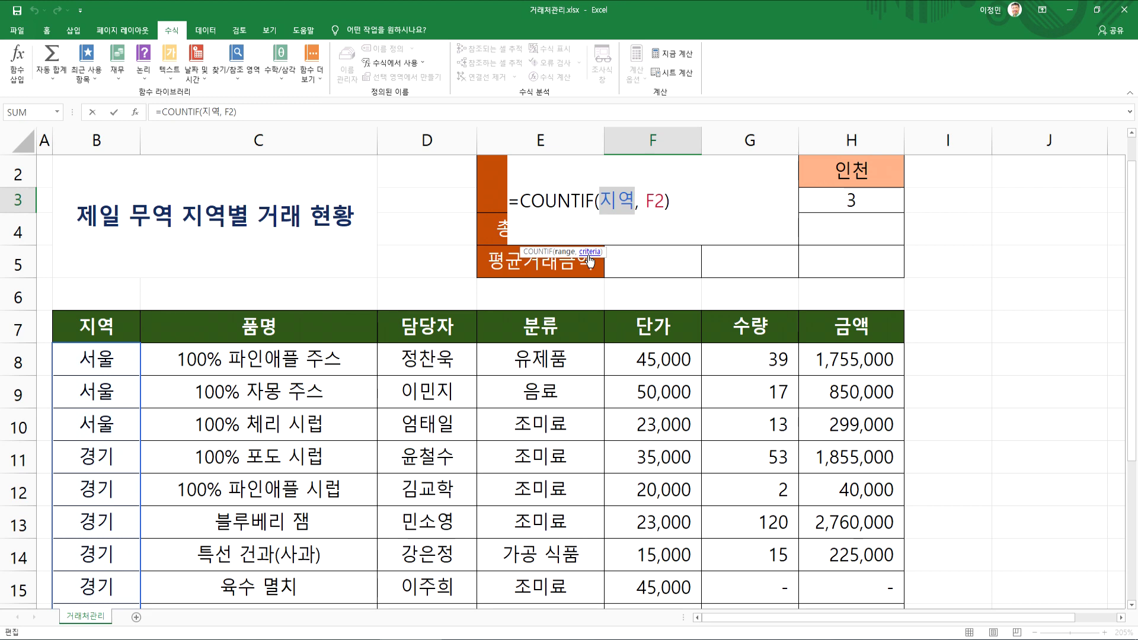
{"action": "scroll", "coordinate": [178, 390], "scroll_direction": "down", "scroll_amount": 2}
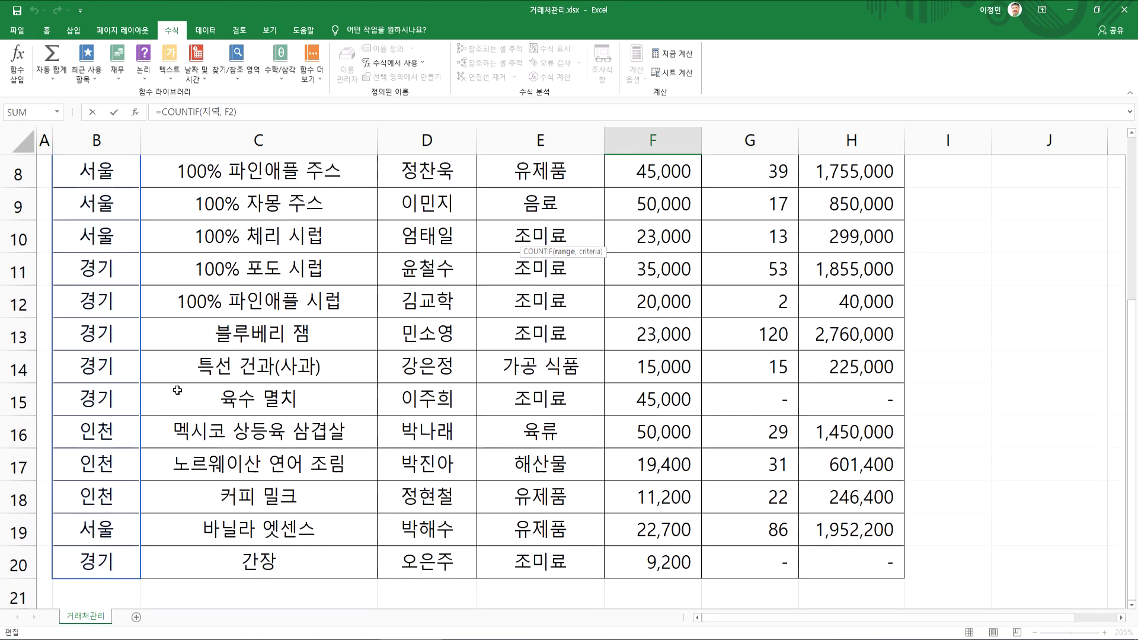
{"action": "scroll", "coordinate": [517, 289], "scroll_direction": "up", "scroll_amount": 3}
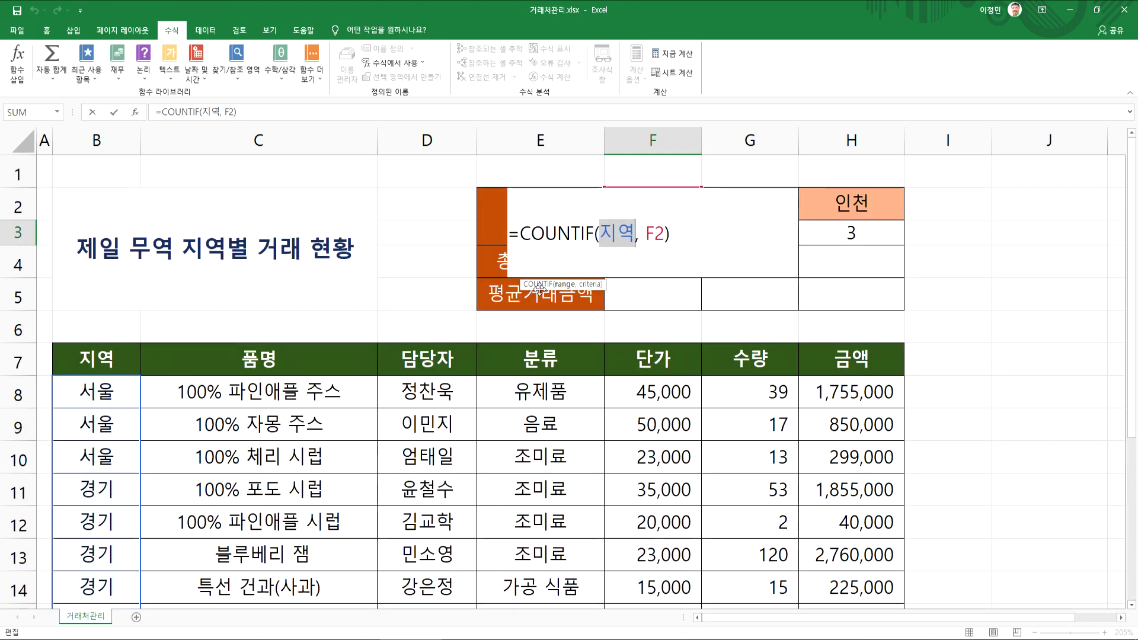
{"action": "type", "text": "B8\"B"}
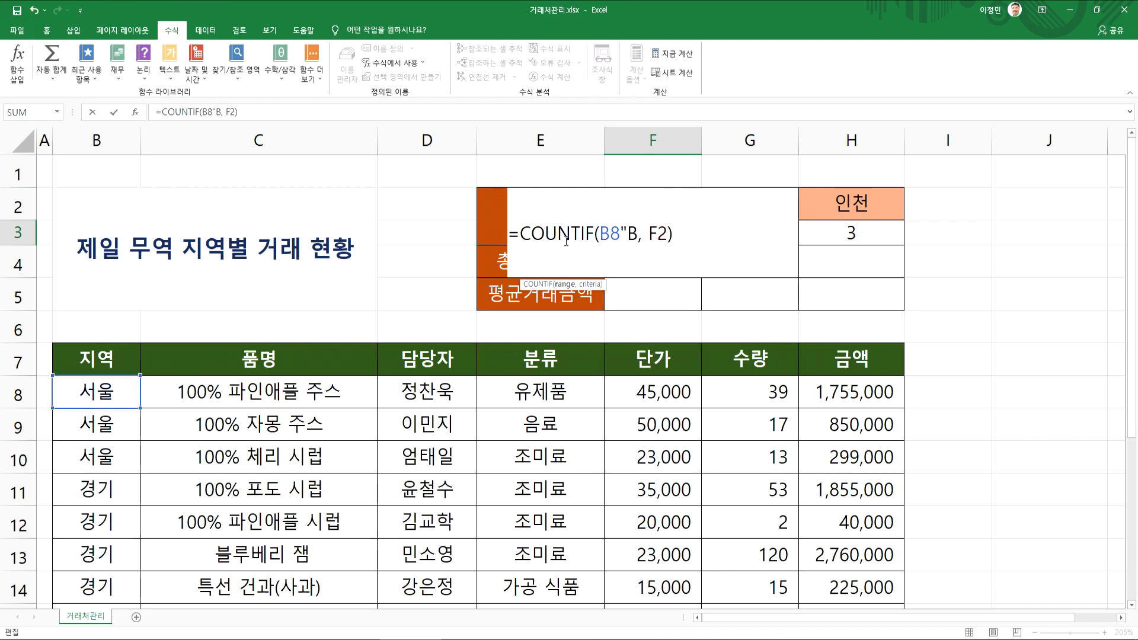
{"action": "key", "text": "BackSpace"}
{"action": "key", "text": "BackSpace"}
{"action": "type", "text": ":20"}
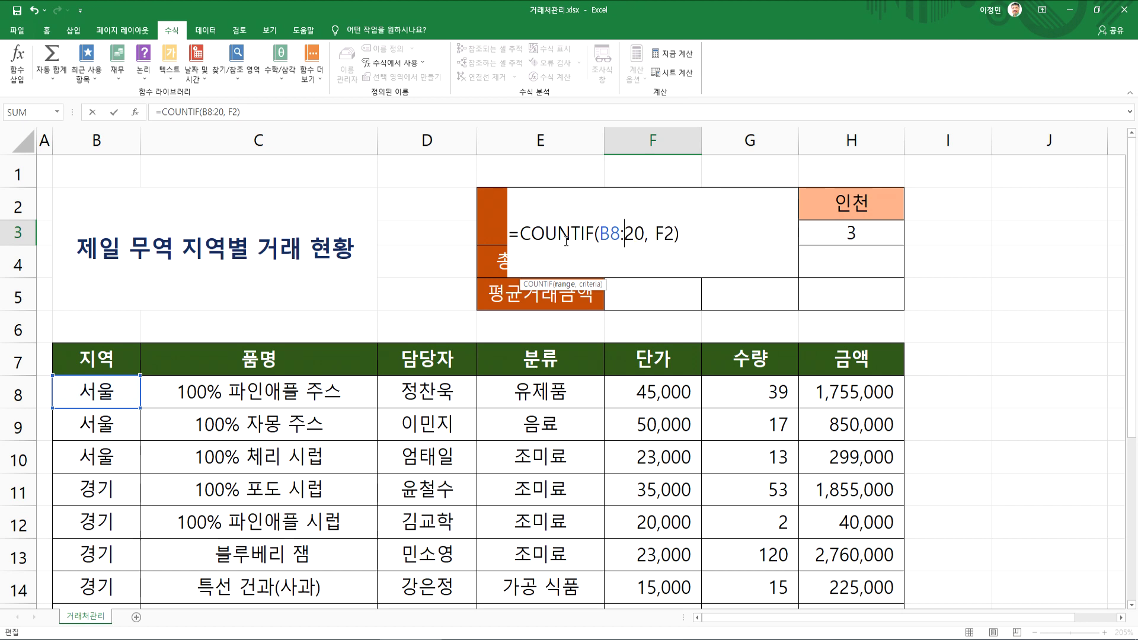
{"action": "type", "text": "B"}
{"action": "key", "text": "Return"}
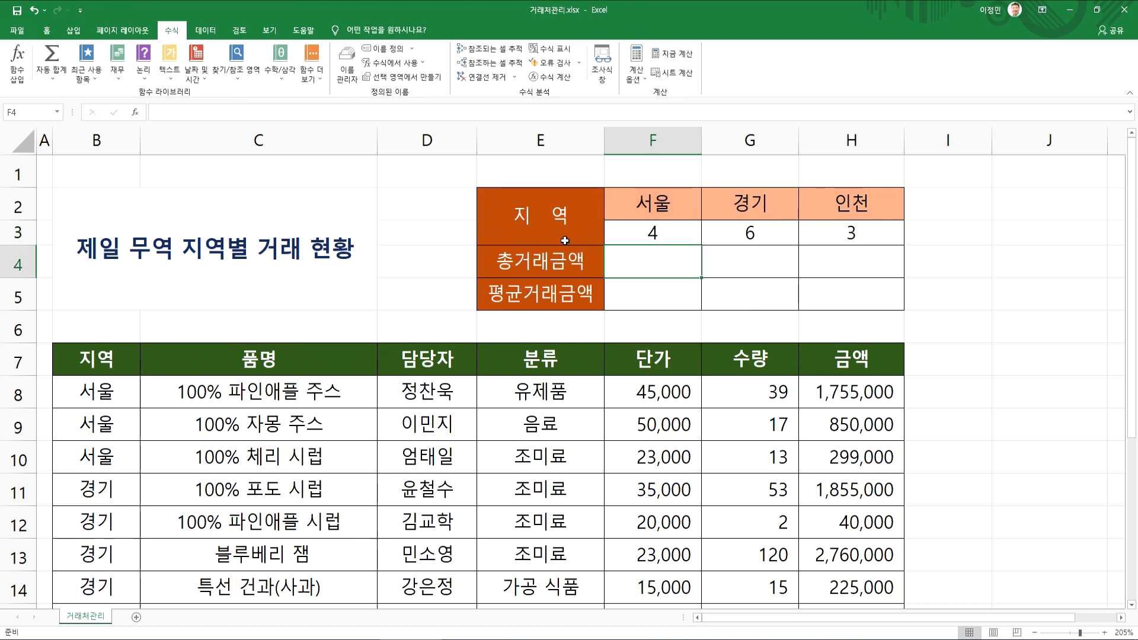
Step: Make the B8:B20 range in the F3 formula absolute, giving =COUNTIF($B$8:$B$20, F2)
{"action": "double_click", "coordinate": [643, 231]}
{"action": "left_click_drag", "start_coordinate": [600, 233], "coordinate": [656, 233]}
{"action": "key", "text": "F4"}
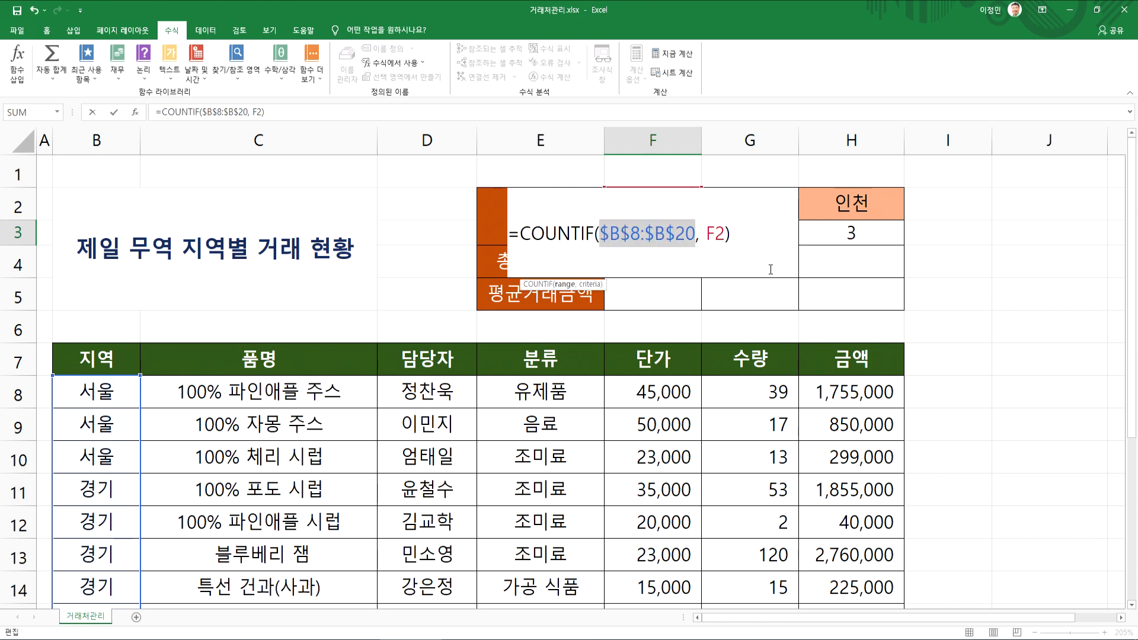
{"action": "key", "text": "Return"}
Step: Review the absolute range in the F3 formula and fill the formula across to G3 and H3
{"action": "left_click_drag", "start_coordinate": [125, 385], "coordinate": [104, 554]}
{"action": "left_click_drag", "start_coordinate": [642, 215], "coordinate": [852, 213]}
{"action": "double_click", "coordinate": [659, 237]}
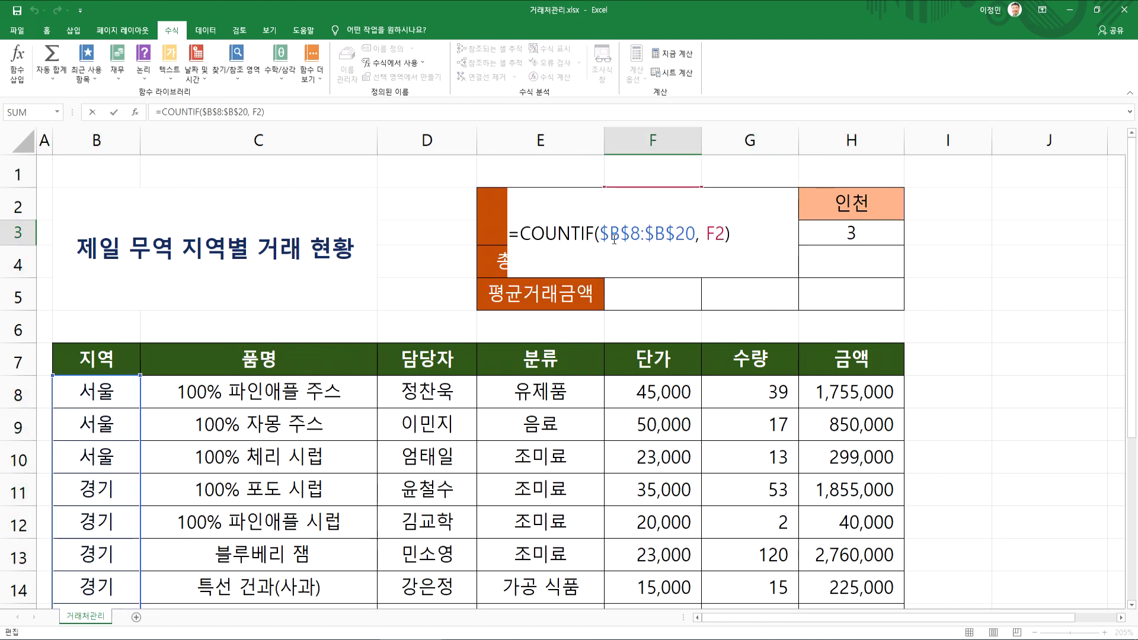
{"action": "left_click_drag", "start_coordinate": [599, 234], "coordinate": [696, 234]}
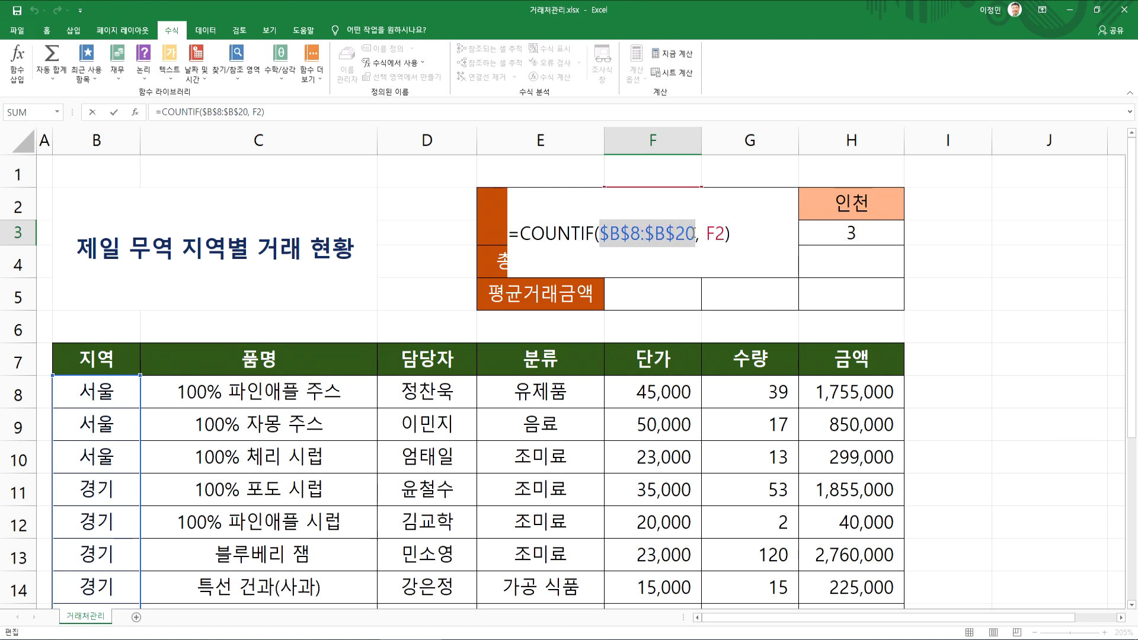
{"action": "key", "text": "Escape"}
{"action": "left_click_drag", "start_coordinate": [702, 245], "coordinate": [868, 245]}
Step: Replace $B$8:$B$20 in the F3 formula with the name 지역 and fill the formula across to G3 and H3
{"action": "left_click", "coordinate": [690, 238]}
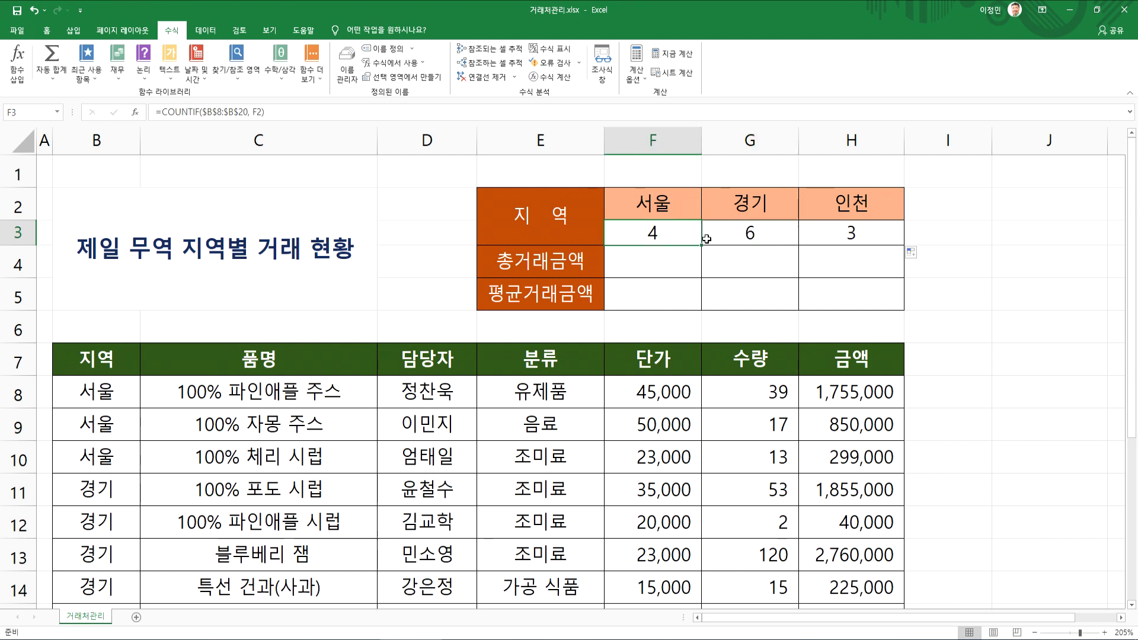
{"action": "key", "text": "F2"}
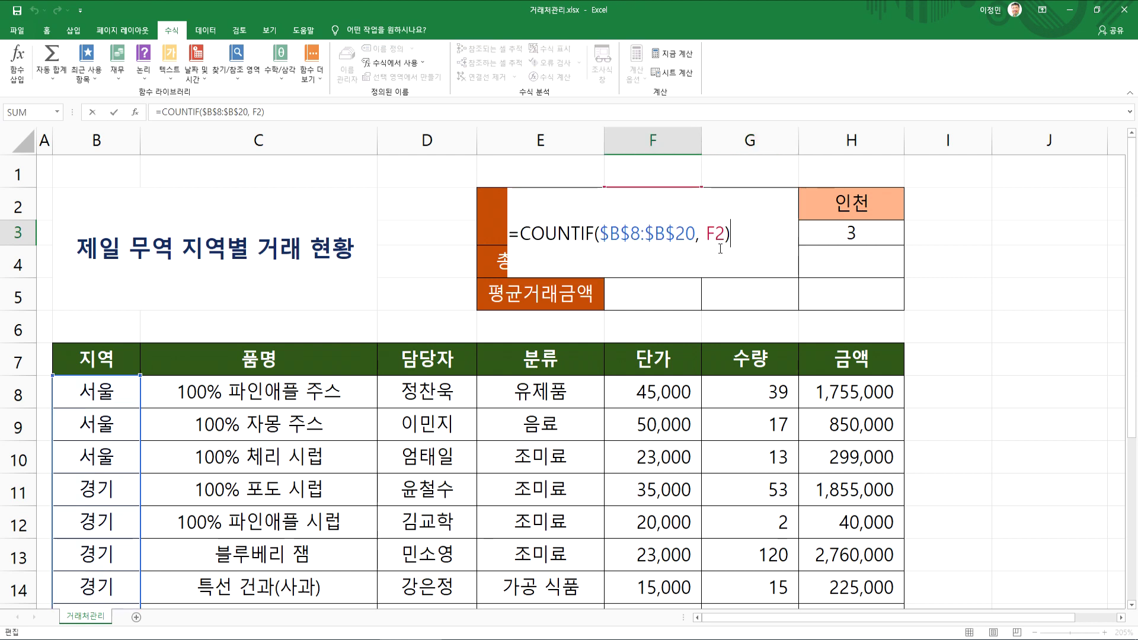
{"action": "left_click_drag", "start_coordinate": [601, 227], "coordinate": [696, 233]}
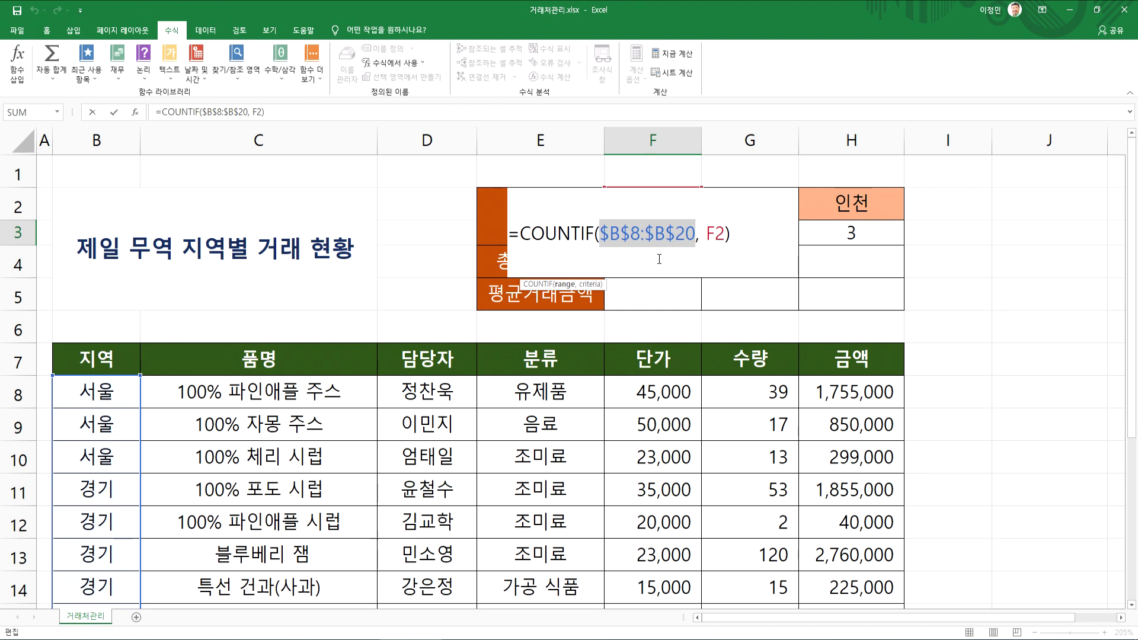
{"action": "type", "text": "지역"}
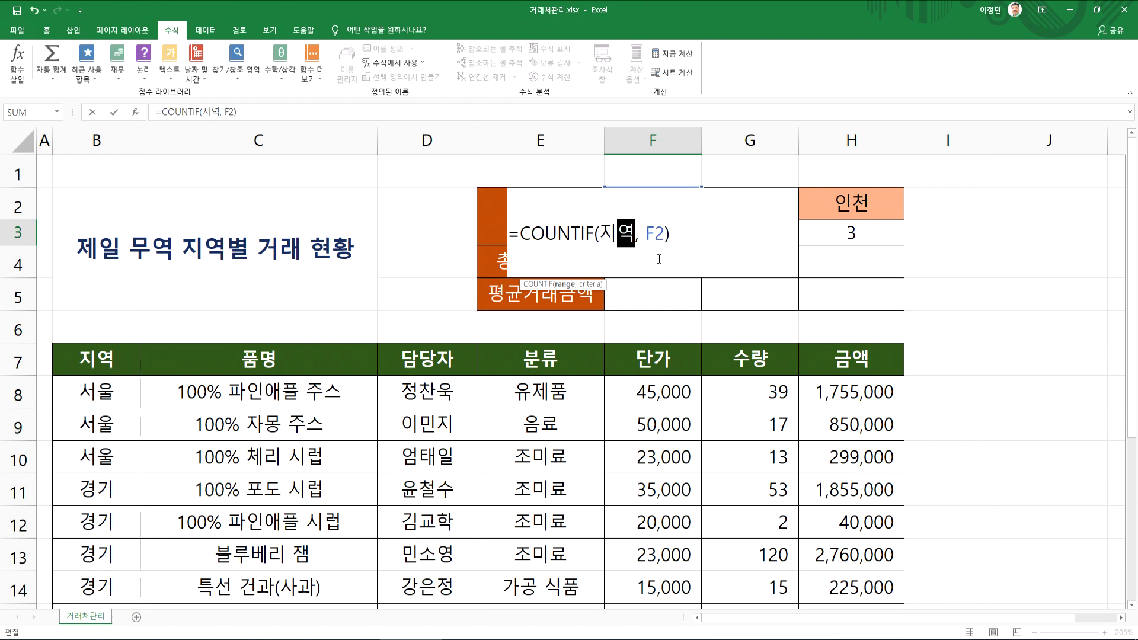
{"action": "key", "text": "Return"}
{"action": "left_click", "coordinate": [662, 240]}
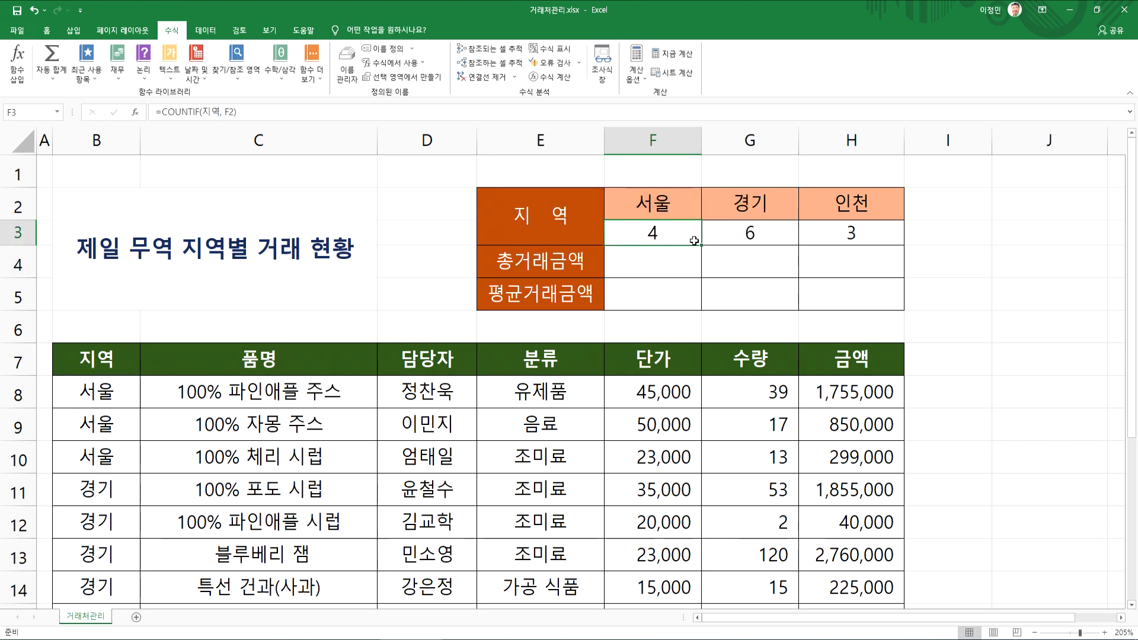
{"action": "left_click_drag", "start_coordinate": [703, 245], "coordinate": [886, 246]}
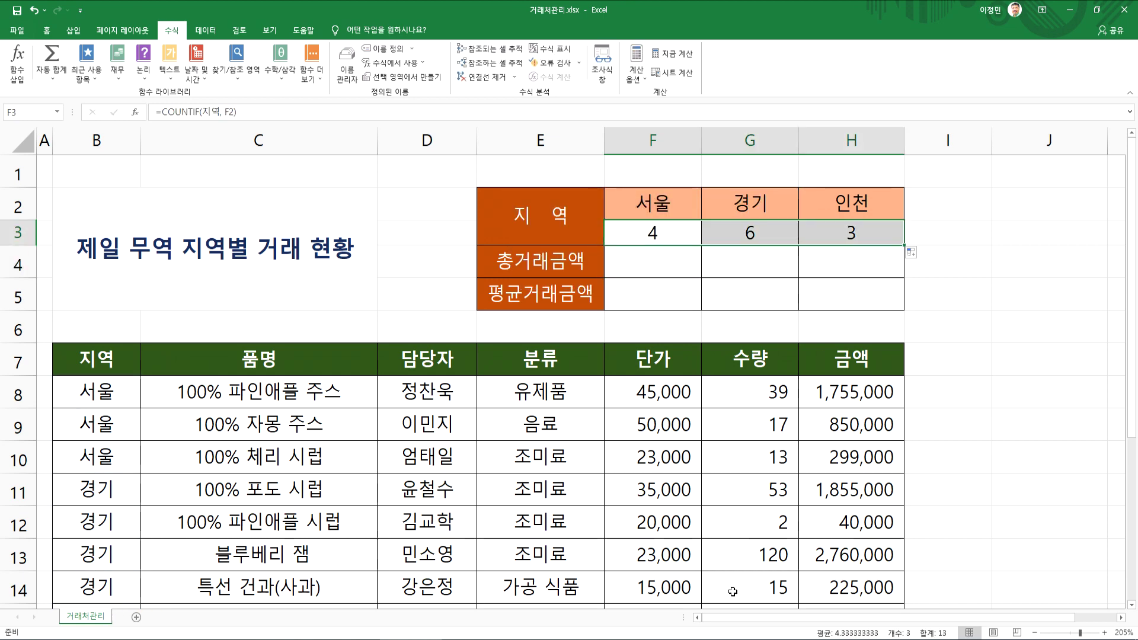
Step: Switch to the Notepad lesson notes and add the line "* 이름을 정의하면 자동으로 절대참조로" below the COUNTIF syntax
{"action": "key", "text": "alt+Tab"}
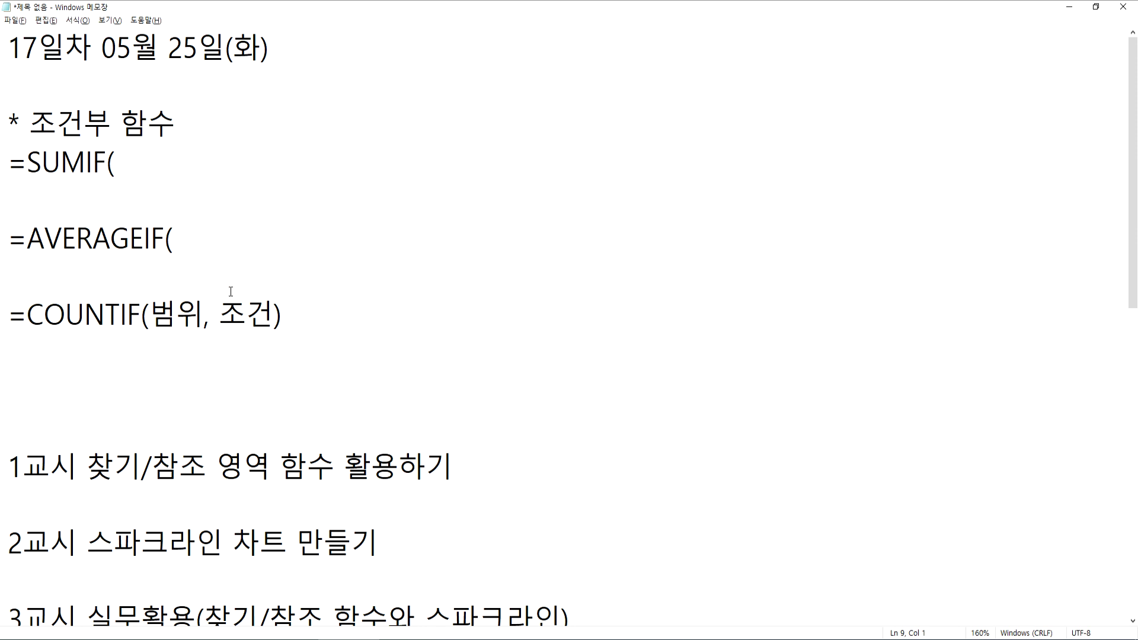
{"action": "left_click", "coordinate": [119, 392]}
{"action": "type", "text": "* 이"}
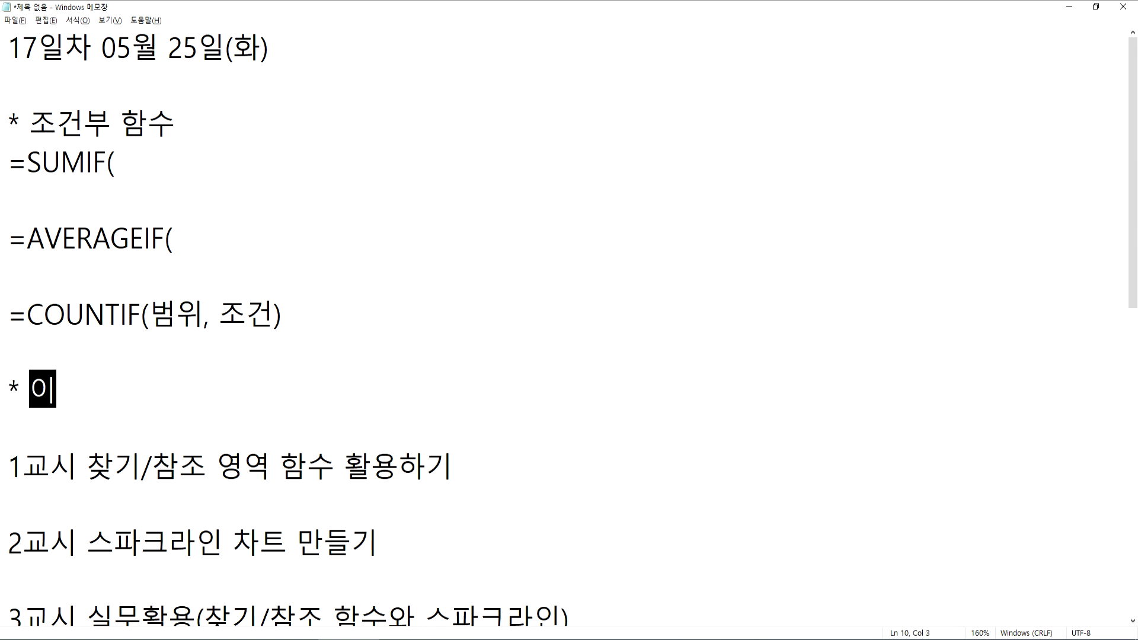
{"action": "type", "text": "름을 정의하면 "}
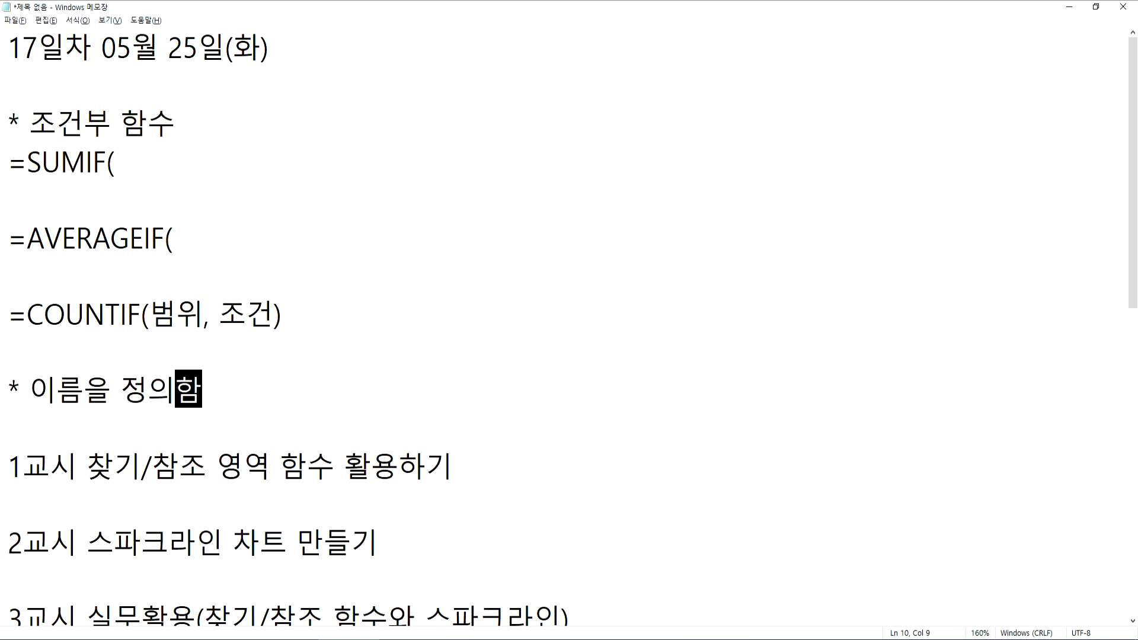
{"action": "type", "text": "자동"}
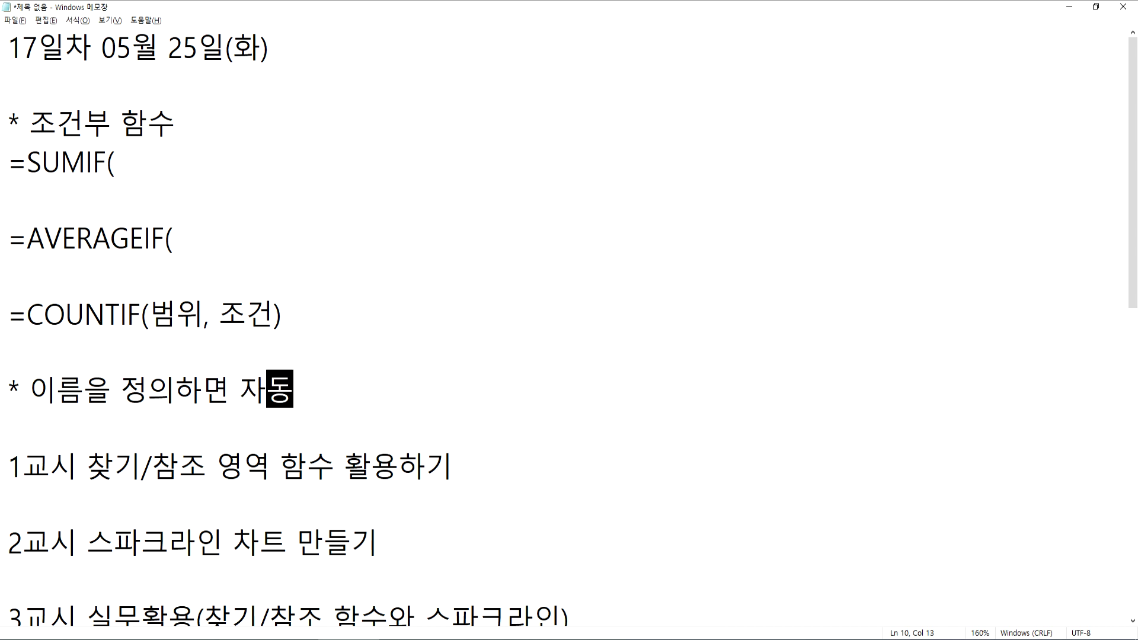
{"action": "type", "text": "으로 절대"}
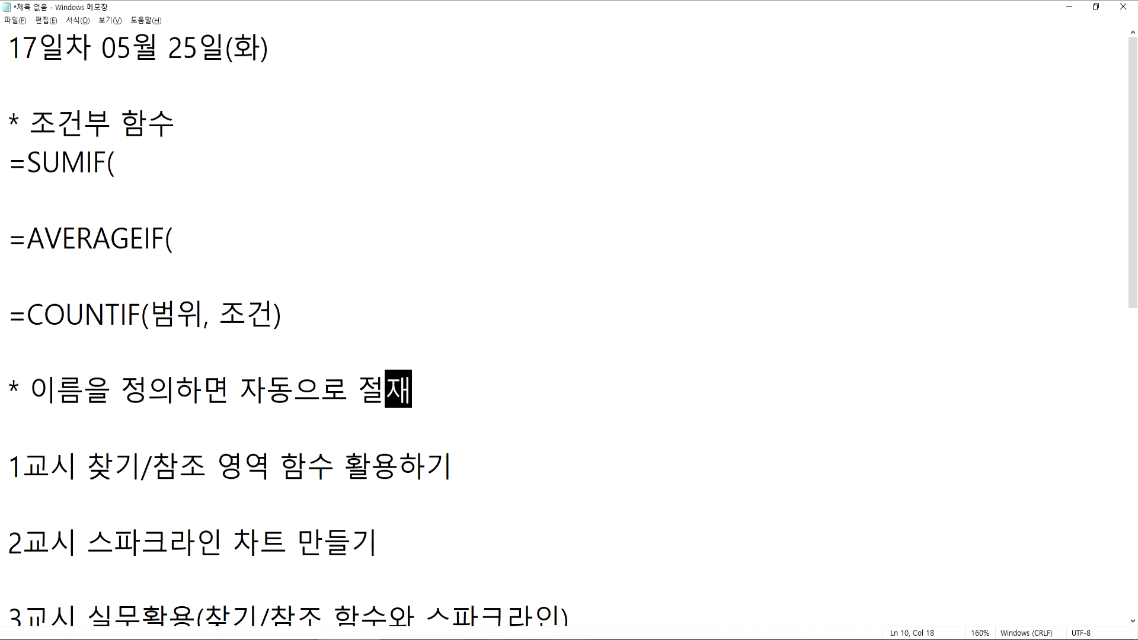
{"action": "key", "text": "BackSpace"}
{"action": "type", "text": "ㅐ참조로ㅓ"}
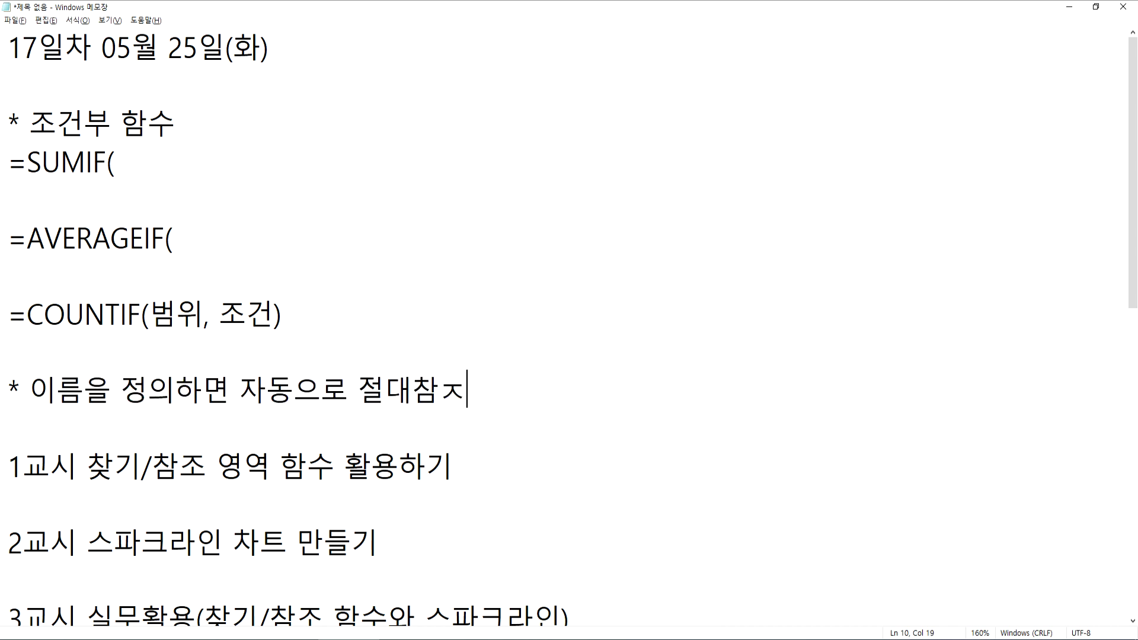
{"action": "key", "text": "BackSpace"}
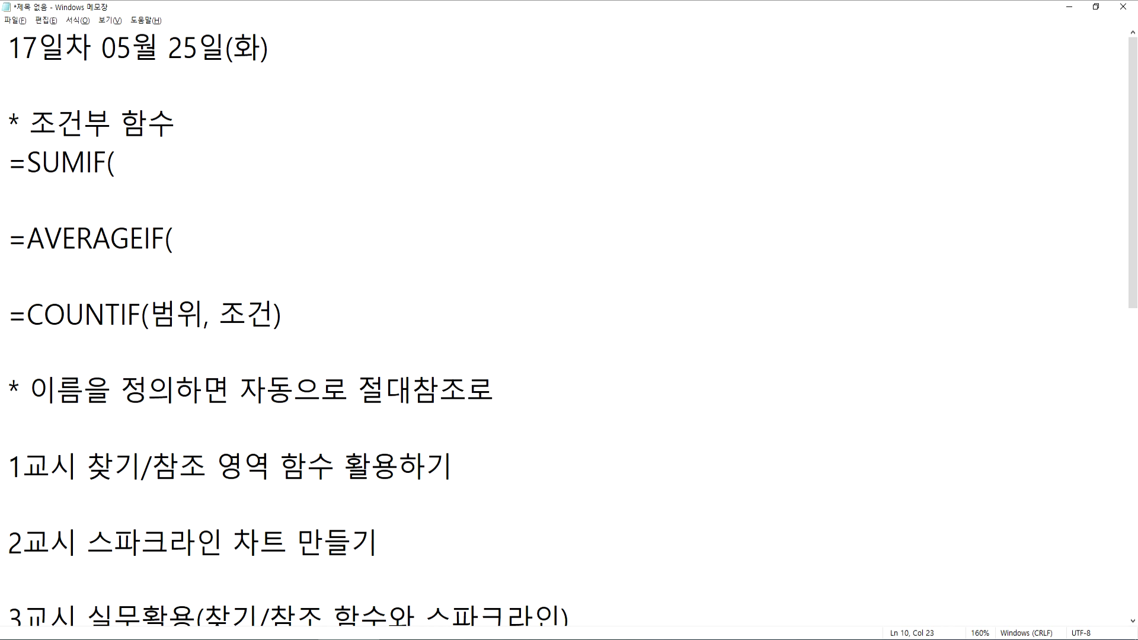
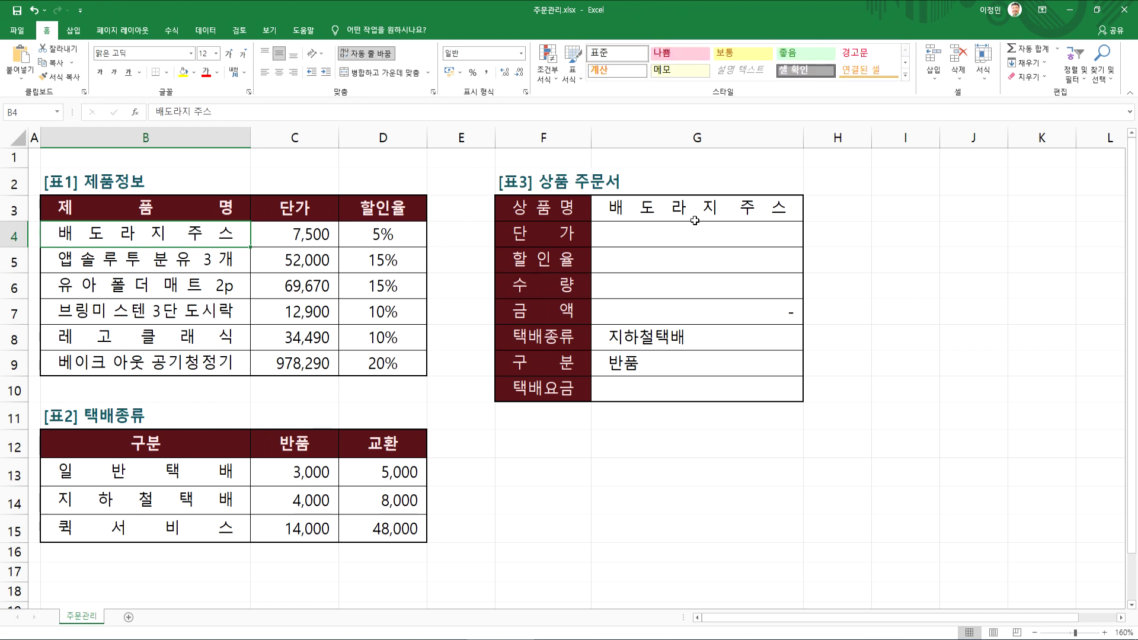
Step: Examine the 상품명, 단가, 할인율, 수량 and 금액 cells of the [표3] 상품 주문서 against the [표1] product data
{"action": "left_click", "coordinate": [703, 210]}
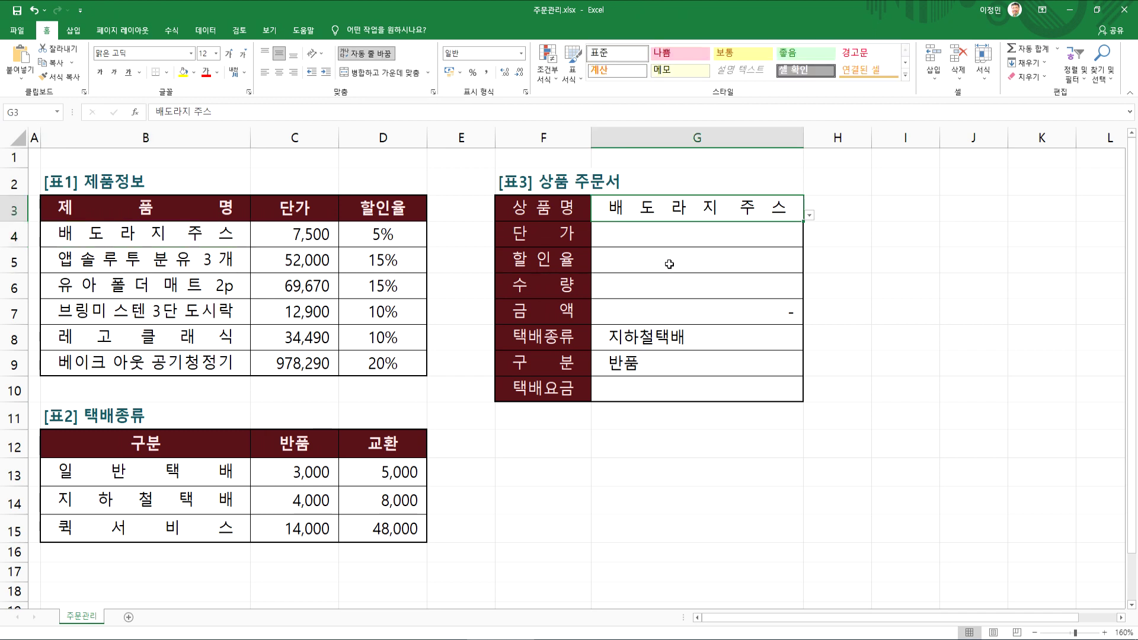
{"action": "left_click", "coordinate": [614, 239]}
{"action": "left_click", "coordinate": [605, 260]}
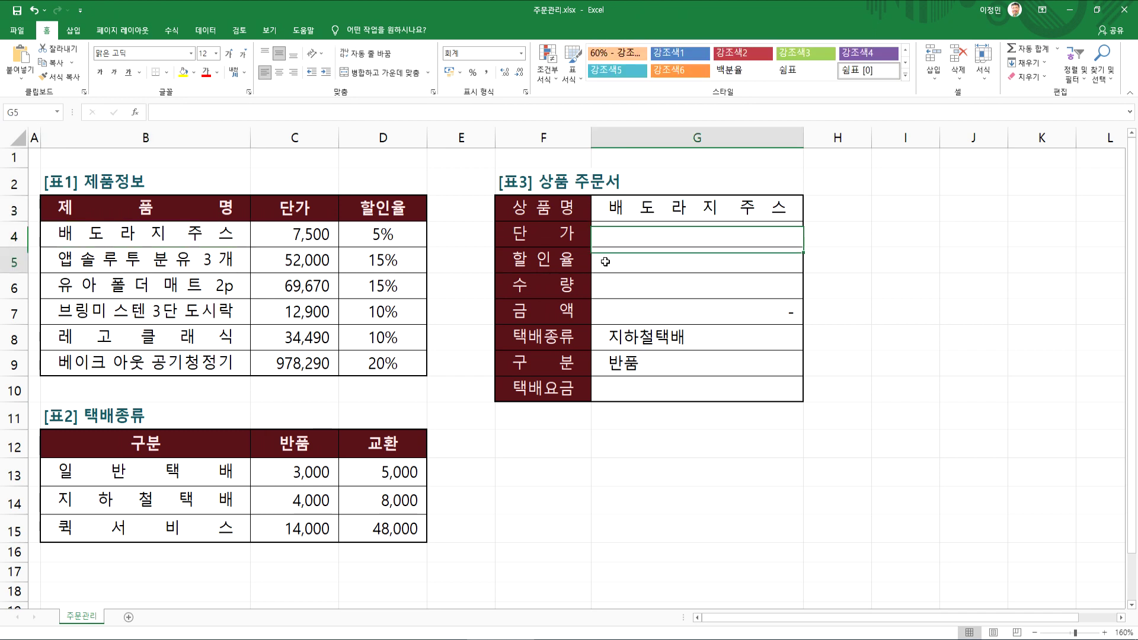
{"action": "left_click_drag", "start_coordinate": [315, 230], "coordinate": [380, 234]}
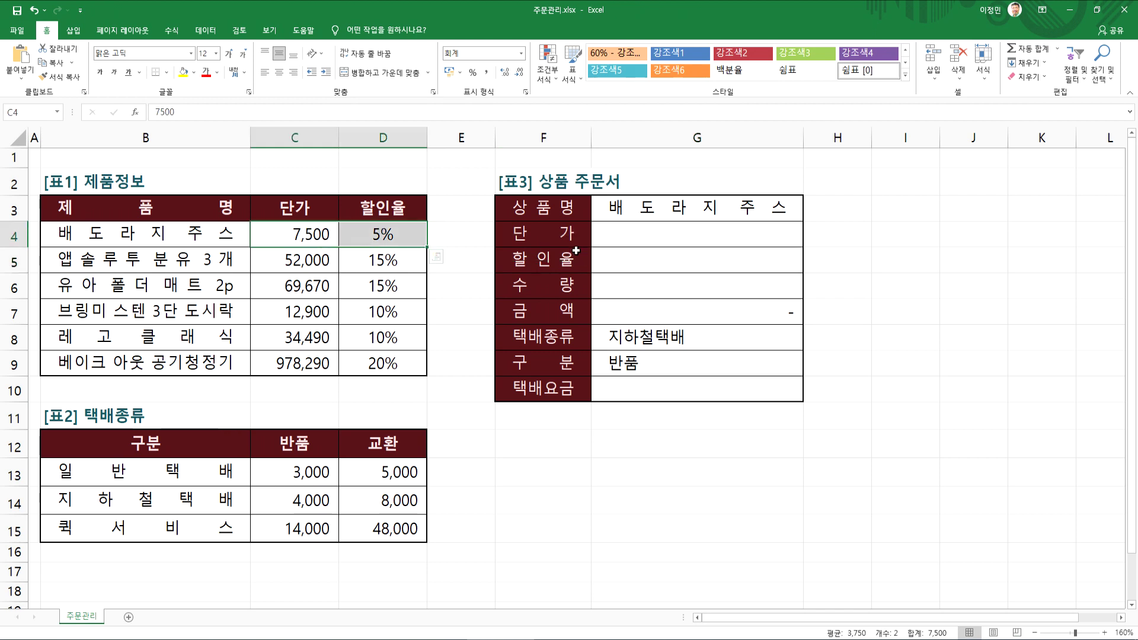
{"action": "left_click", "coordinate": [628, 258]}
{"action": "left_click", "coordinate": [623, 280]}
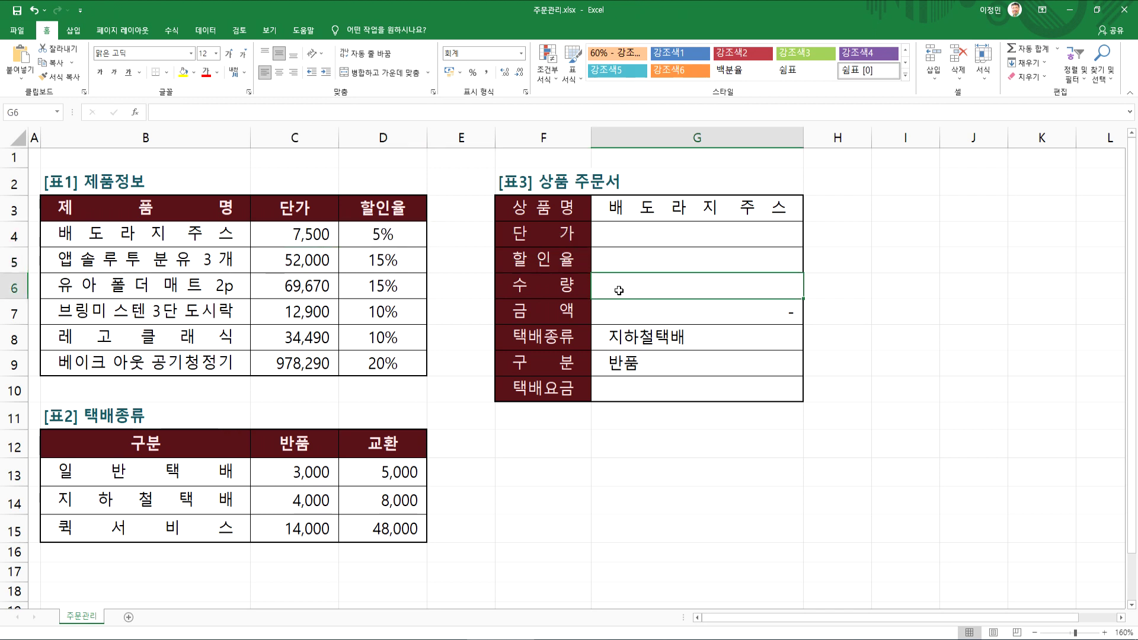
{"action": "left_click", "coordinate": [605, 247]}
{"action": "left_click", "coordinate": [603, 290]}
{"action": "left_click", "coordinate": [613, 316]}
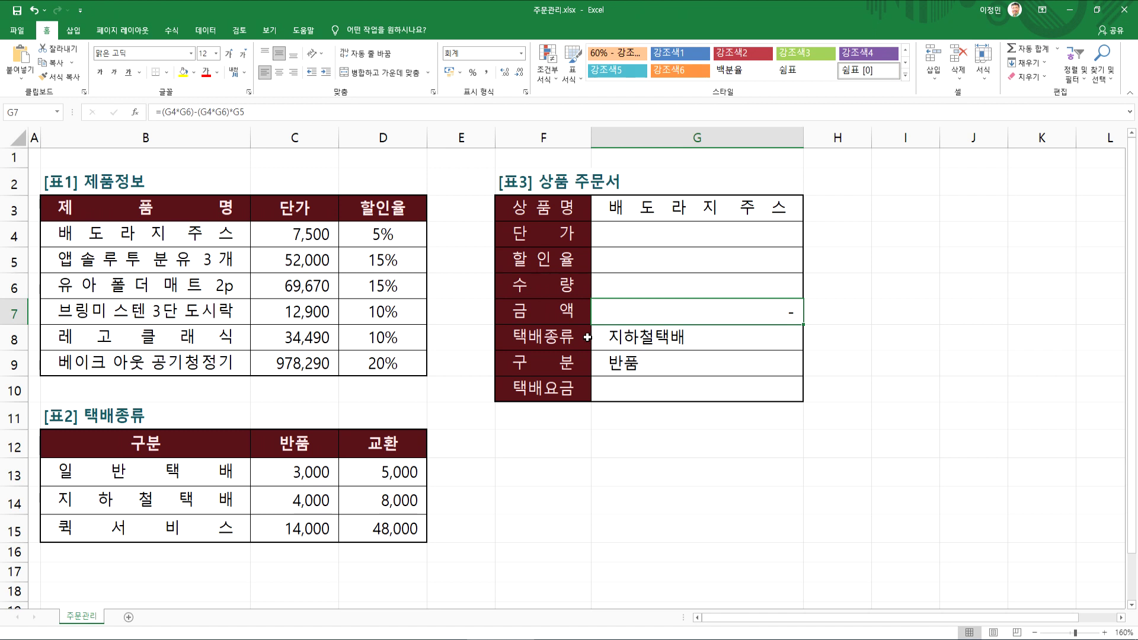
Step: Examine the 택배종류, 구분 and 택배요금 cells of [표3] and the product names B4:B9 in [표1]
{"action": "left_click", "coordinate": [628, 336]}
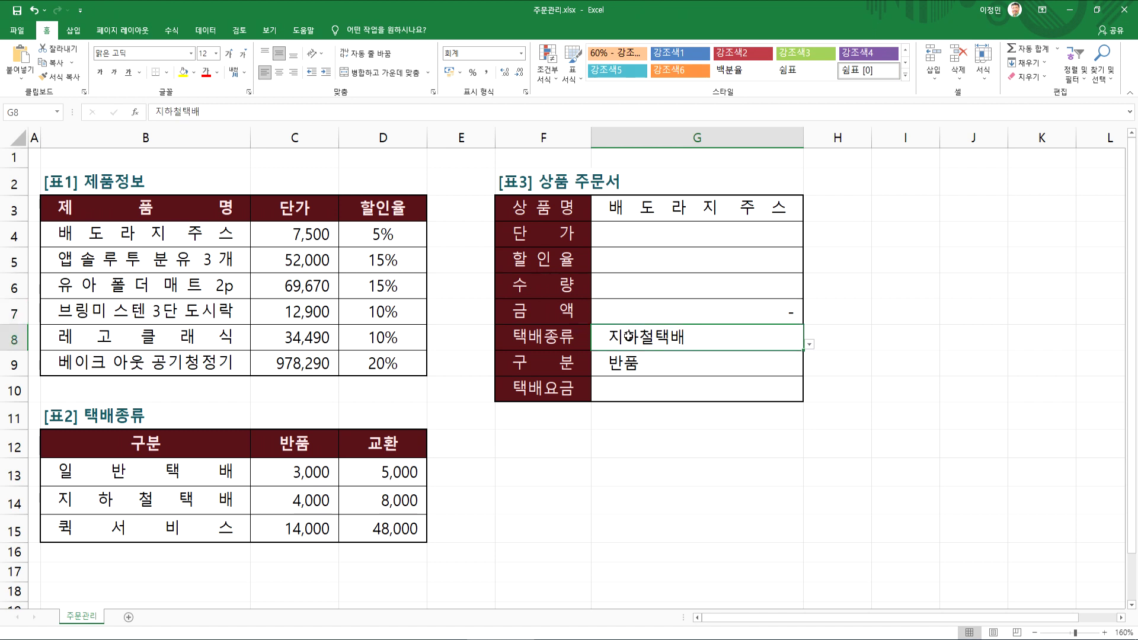
{"action": "left_click", "coordinate": [614, 363]}
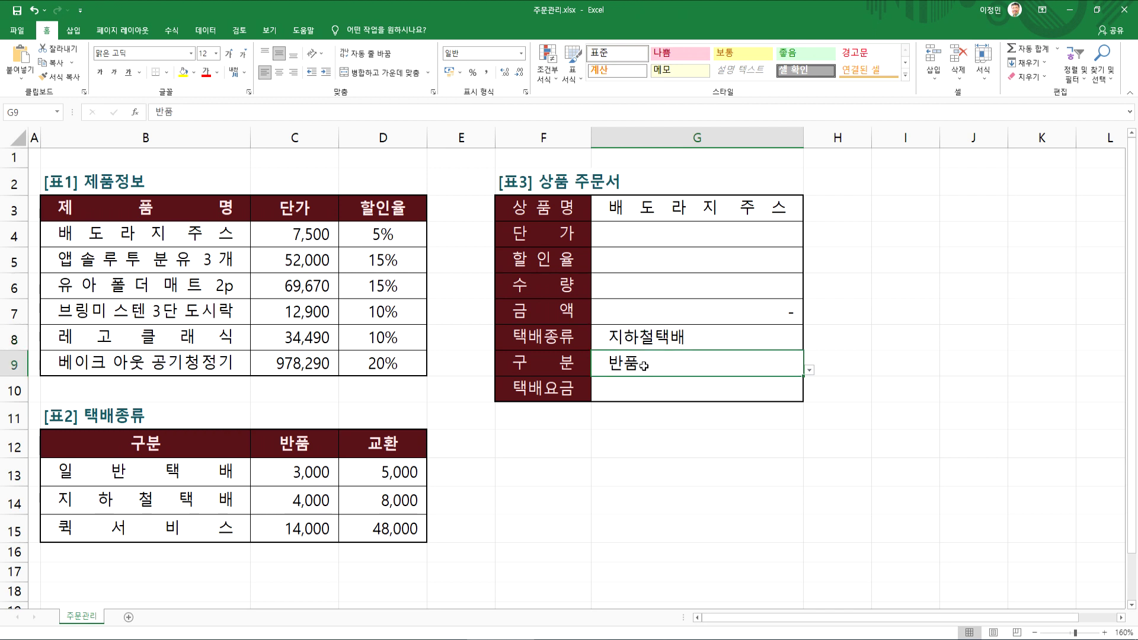
{"action": "left_click", "coordinate": [626, 391]}
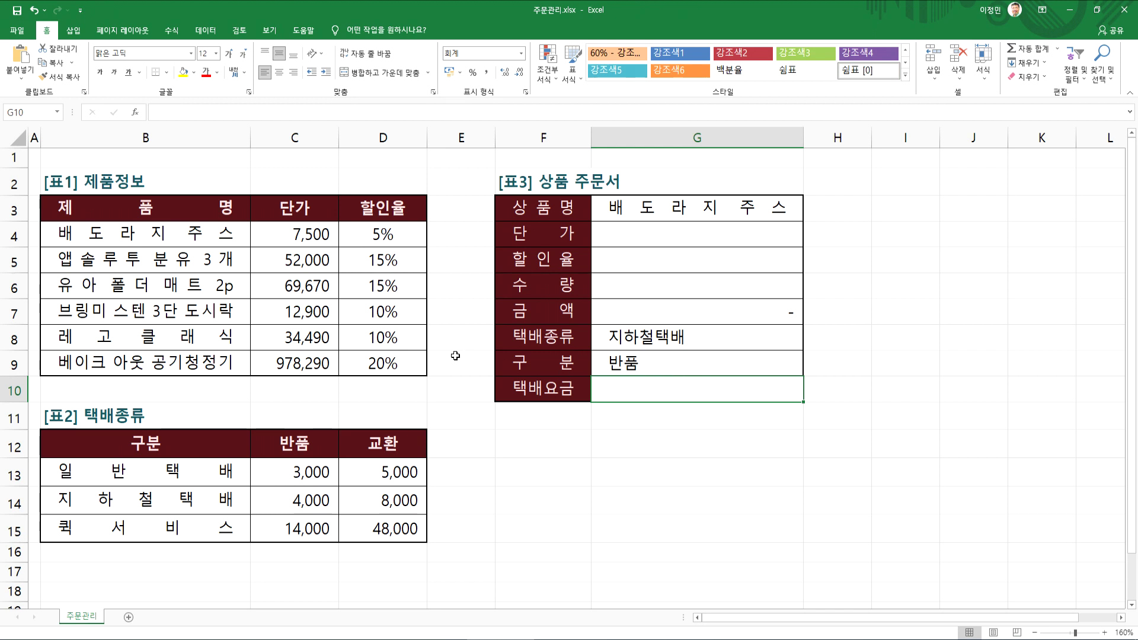
{"action": "left_click_drag", "start_coordinate": [177, 233], "coordinate": [172, 358]}
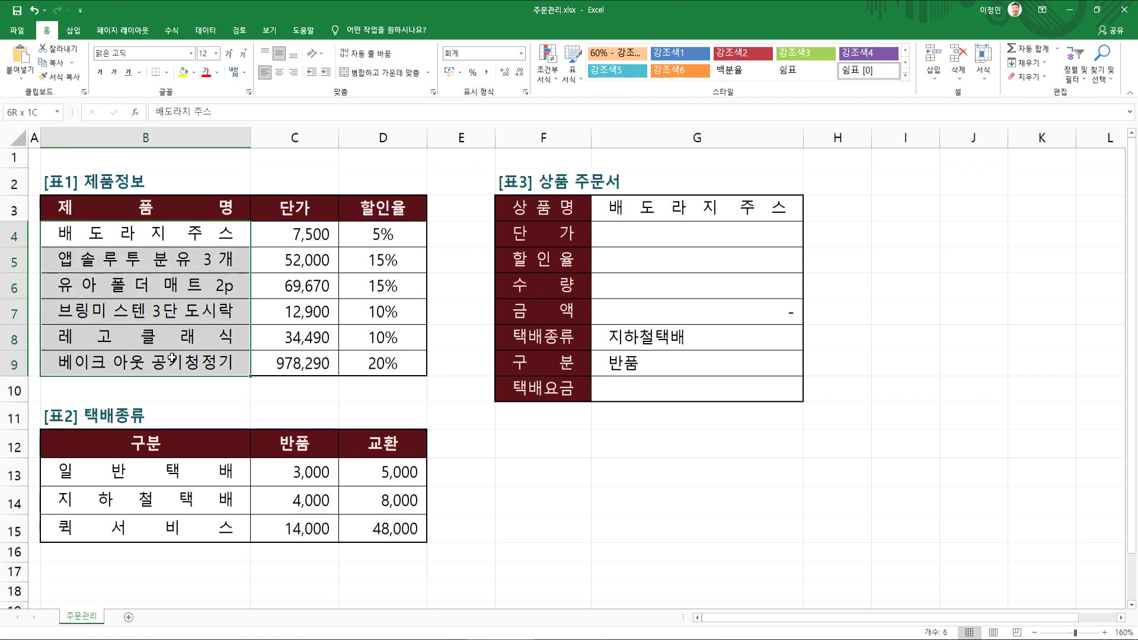
Step: Try left, center and right alignment on the product names in B4:B9 of [표1], ending on left alignment
{"action": "left_click", "coordinate": [159, 234]}
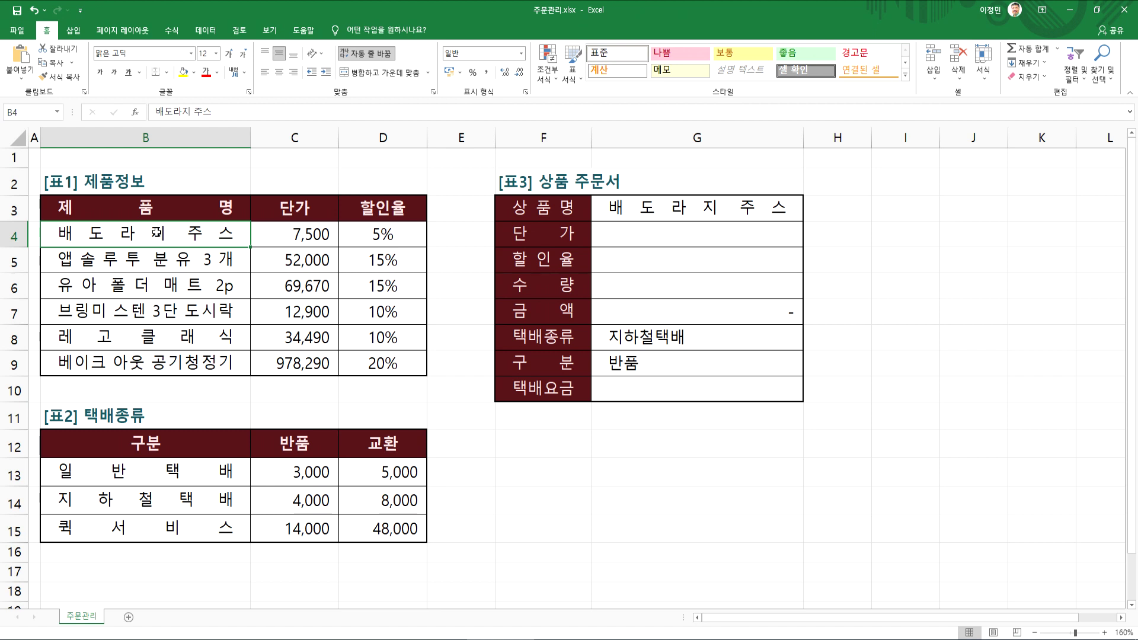
{"action": "left_click_drag", "start_coordinate": [157, 233], "coordinate": [158, 363]}
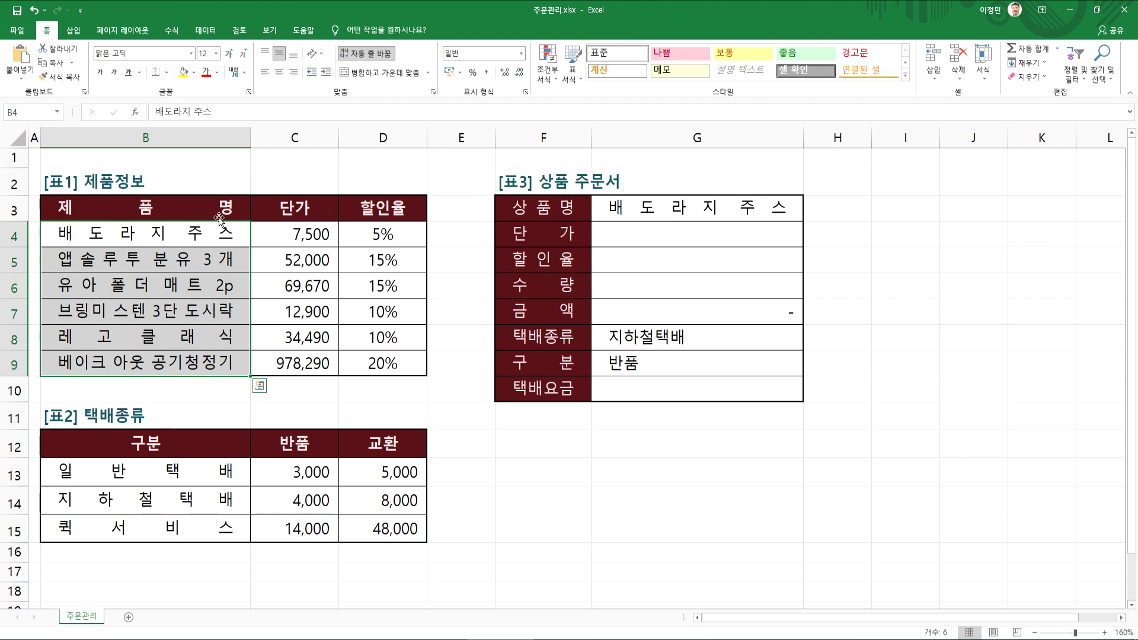
{"action": "left_click", "coordinate": [265, 73]}
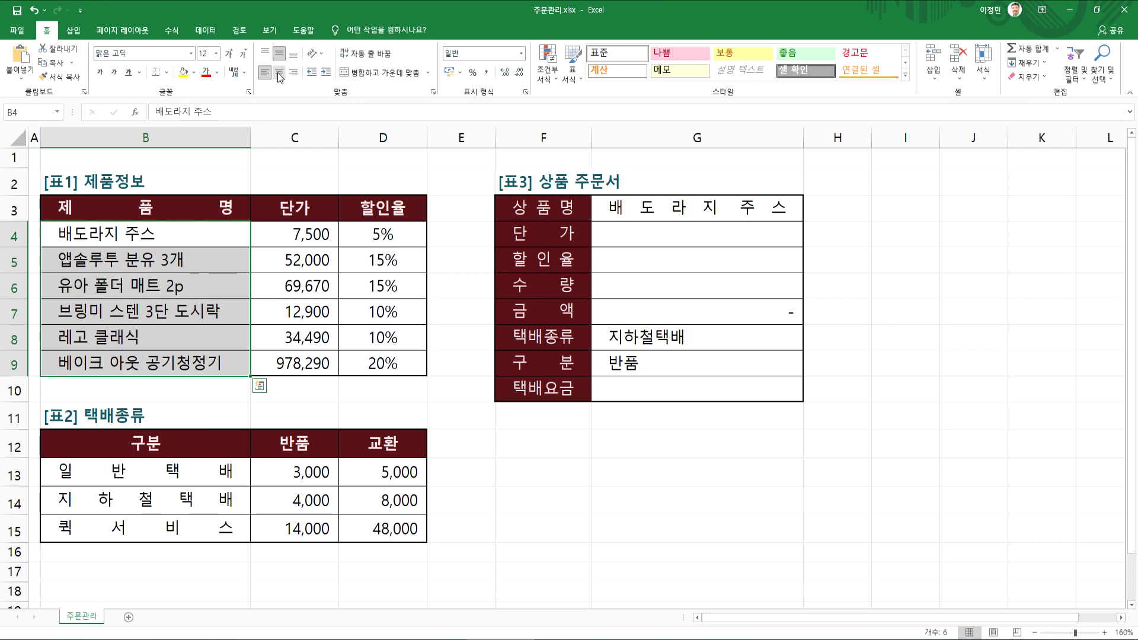
{"action": "left_click", "coordinate": [279, 73]}
{"action": "left_click", "coordinate": [292, 74]}
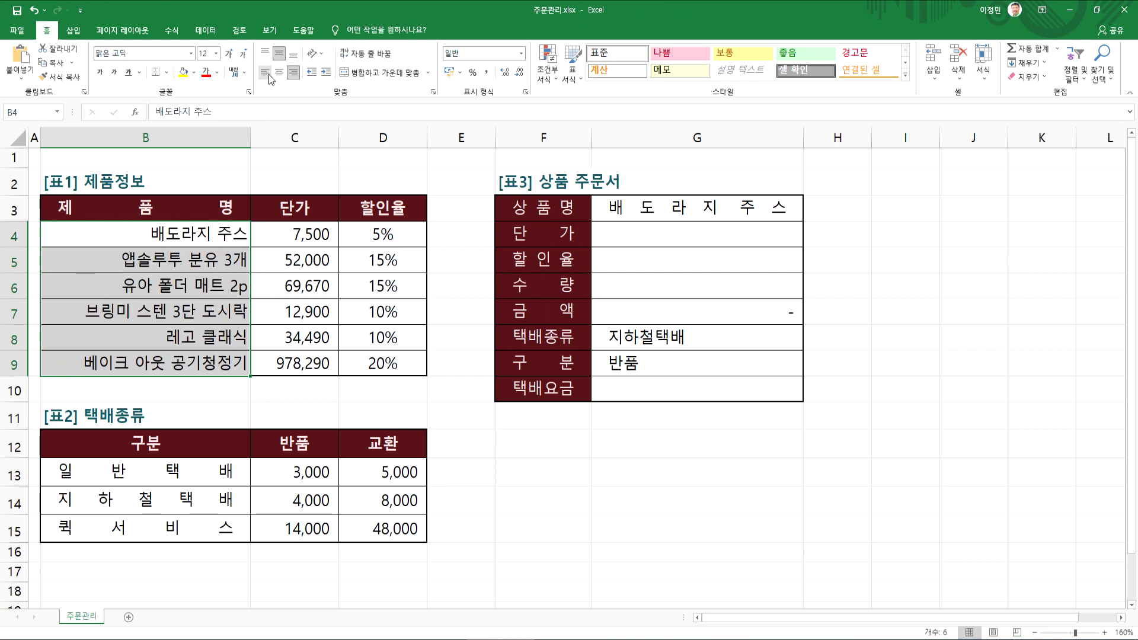
{"action": "left_click", "coordinate": [266, 74]}
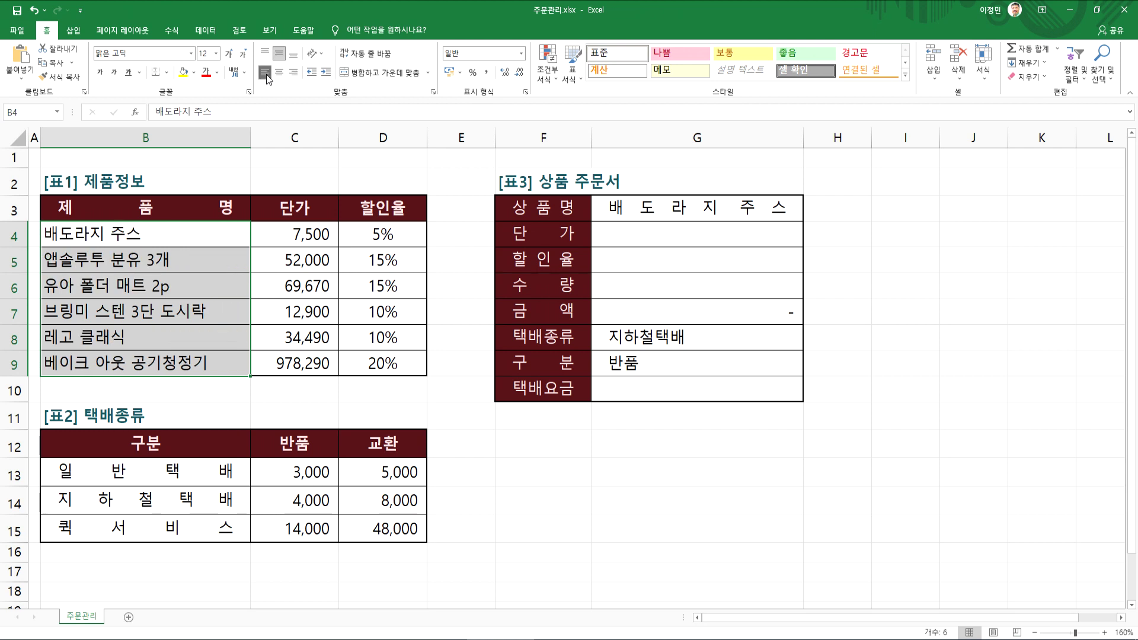
Step: Set the horizontal alignment of the product names B4:B9 to 균등 분할 (들여쓰기) in the cell format settings
{"action": "left_click", "coordinate": [176, 235]}
{"action": "left_click_drag", "start_coordinate": [176, 234], "coordinate": [172, 356]}
{"action": "key", "text": "ctrl+1"}
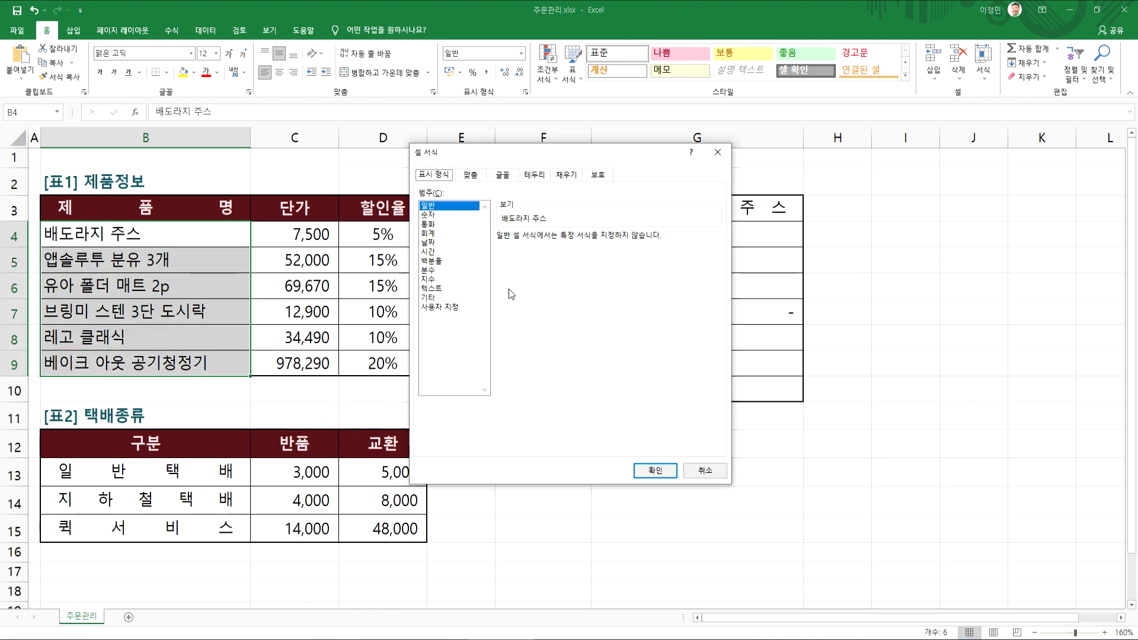
{"action": "left_click", "coordinate": [472, 179]}
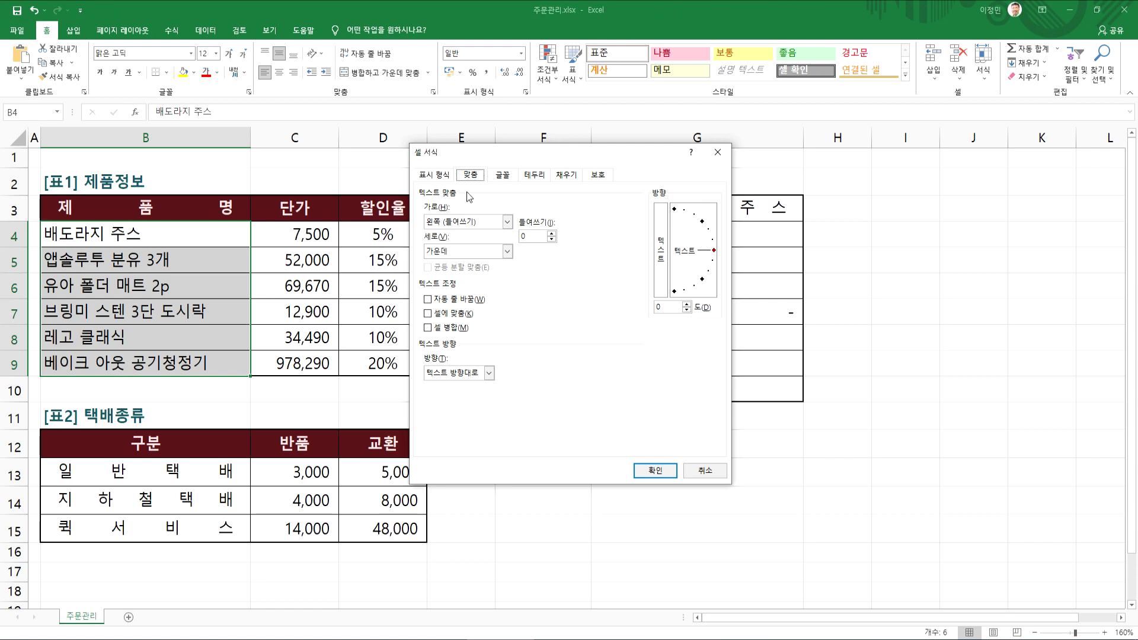
{"action": "left_click", "coordinate": [468, 229]}
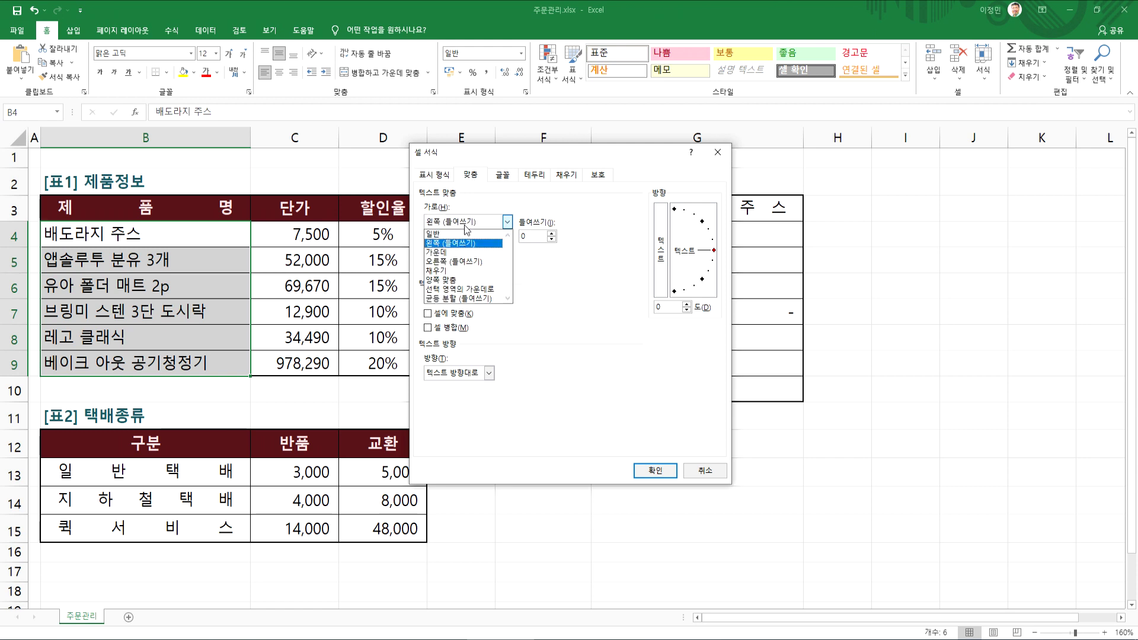
{"action": "left_click", "coordinate": [445, 299]}
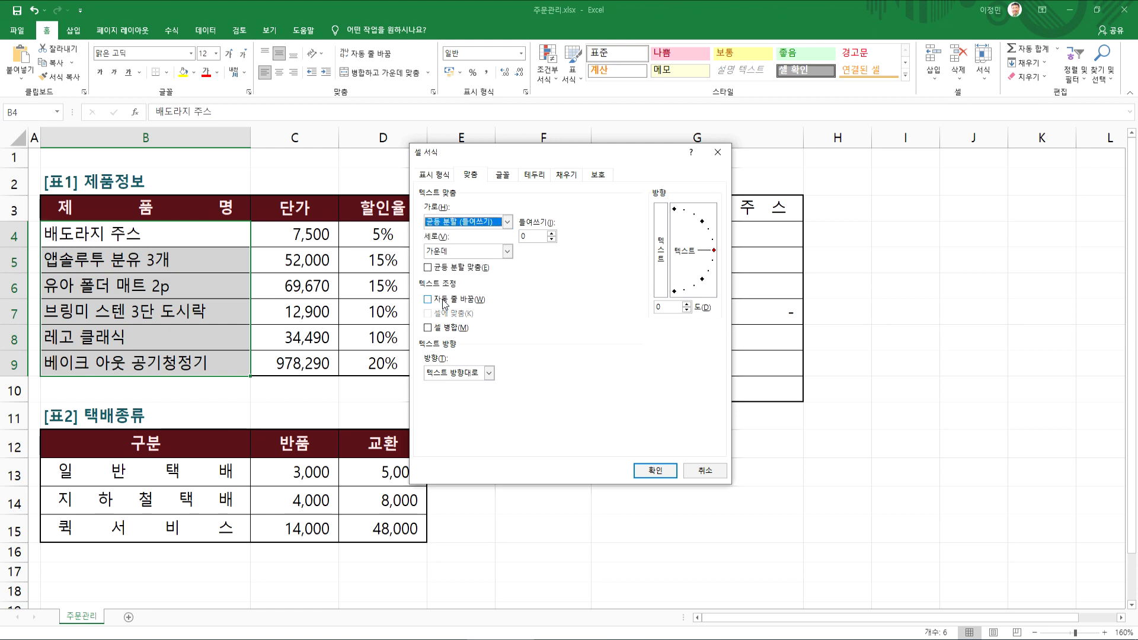
{"action": "left_click", "coordinate": [656, 470]}
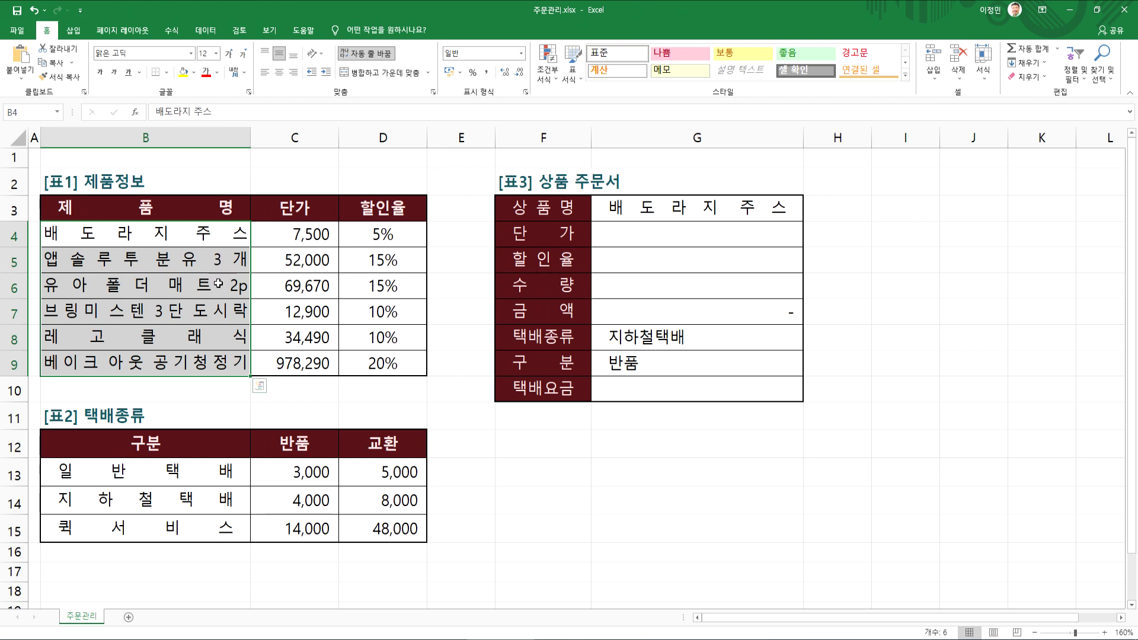
Step: Set the indent of the evenly distributed product names B4:B9 to 1
{"action": "left_click", "coordinate": [652, 207]}
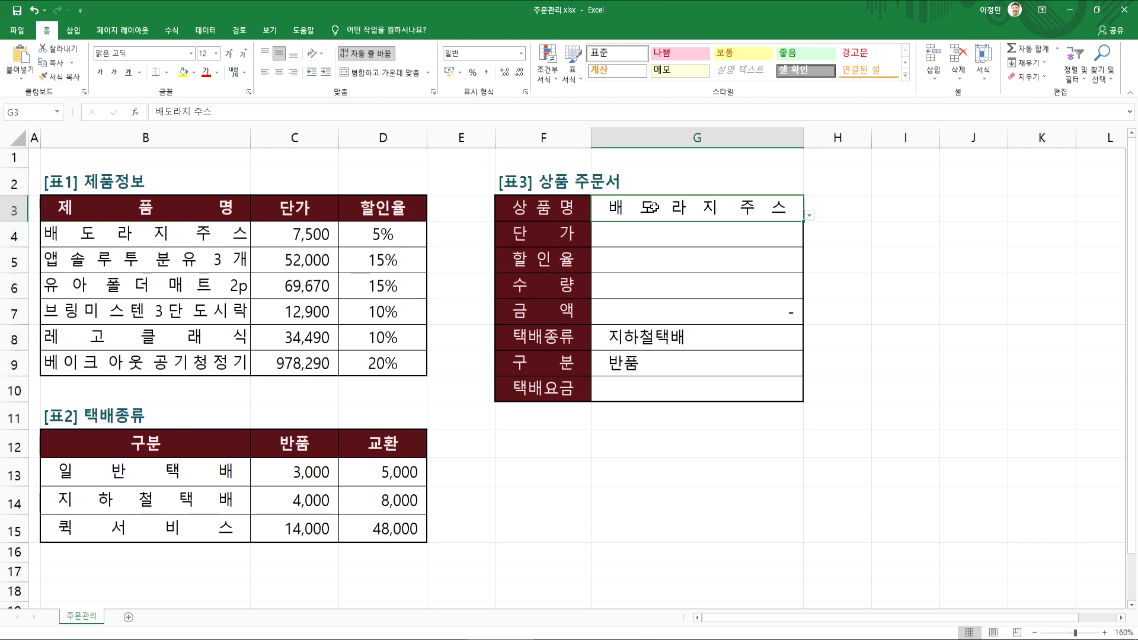
{"action": "left_click_drag", "start_coordinate": [181, 240], "coordinate": [145, 373]}
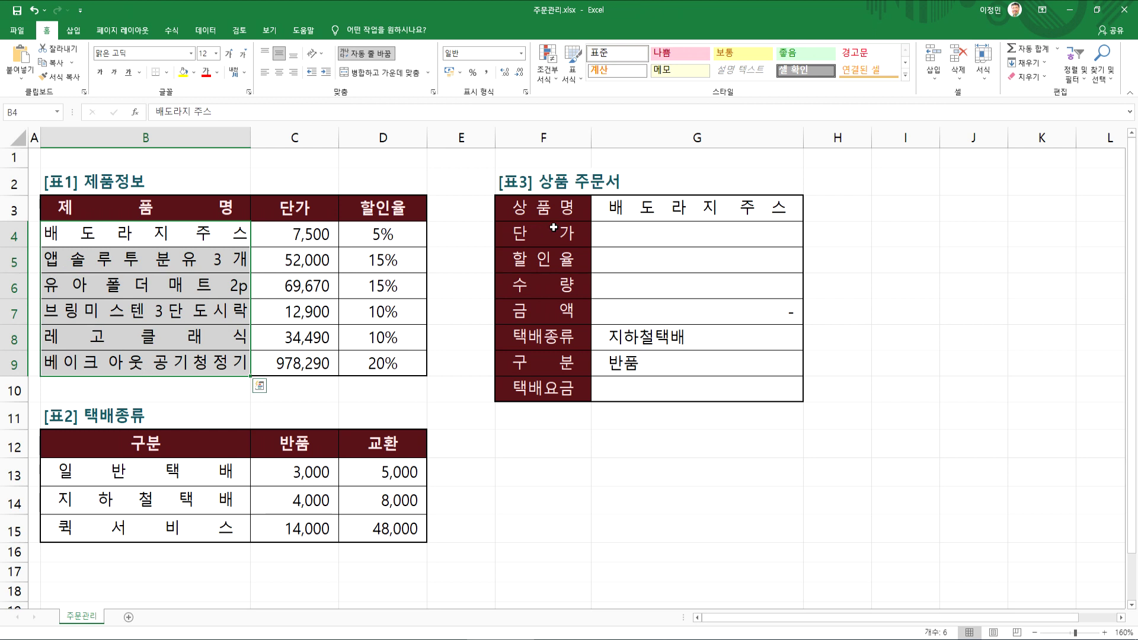
{"action": "left_click", "coordinate": [614, 213]}
{"action": "left_click_drag", "start_coordinate": [202, 238], "coordinate": [196, 358]}
{"action": "key", "text": "ctrl+1"}
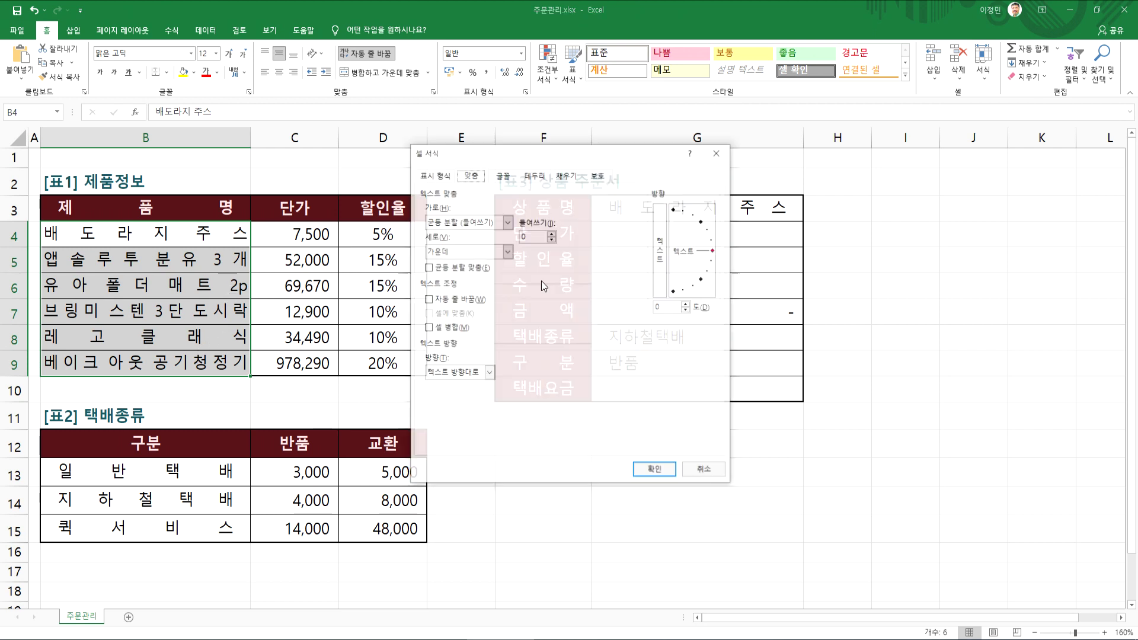
{"action": "left_click", "coordinate": [552, 235]}
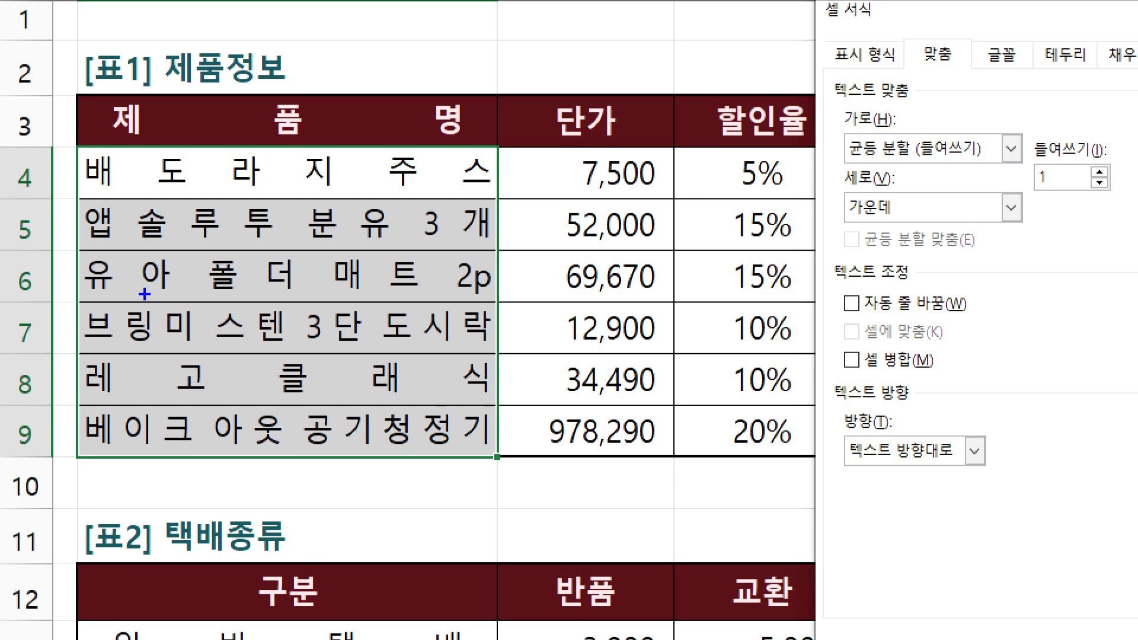
{"action": "left_click_drag", "start_coordinate": [83, 149], "coordinate": [64, 272]}
{"action": "mouse_move", "coordinate": [71, 198]}
{"action": "left_mouse_down"}
{"action": "mouse_move", "coordinate": [160, 198]}
{"action": "mouse_move", "coordinate": [160, 228]}
{"action": "left_mouse_up"}
{"action": "left_click_drag", "start_coordinate": [495, 153], "coordinate": [487, 222]}
{"action": "mouse_move", "coordinate": [479, 184]}
{"action": "left_mouse_down"}
{"action": "mouse_move", "coordinate": [402, 185]}
{"action": "mouse_move", "coordinate": [430, 206]}
{"action": "left_mouse_up"}
{"action": "mouse_move", "coordinate": [246, 240]}
{"action": "left_mouse_down"}
{"action": "mouse_move", "coordinate": [205, 252]}
{"action": "mouse_move", "coordinate": [329, 238]}
{"action": "mouse_move", "coordinate": [234, 250]}
{"action": "left_mouse_up"}
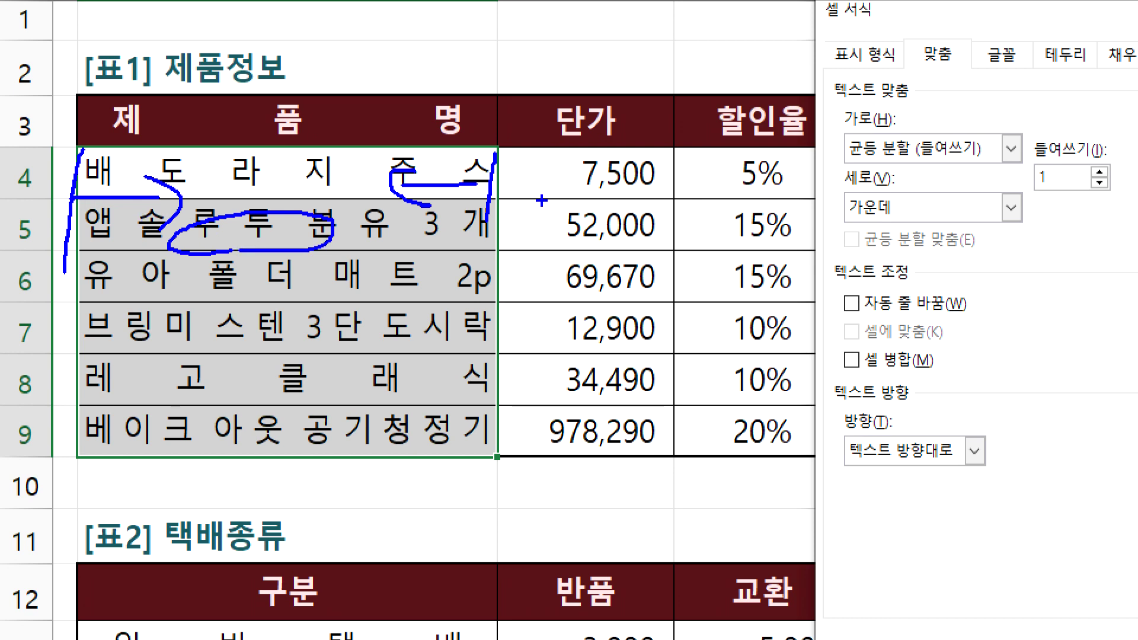
{"action": "left_click_drag", "start_coordinate": [76, 200], "coordinate": [78, 441]}
{"action": "left_click_drag", "start_coordinate": [501, 231], "coordinate": [495, 456]}
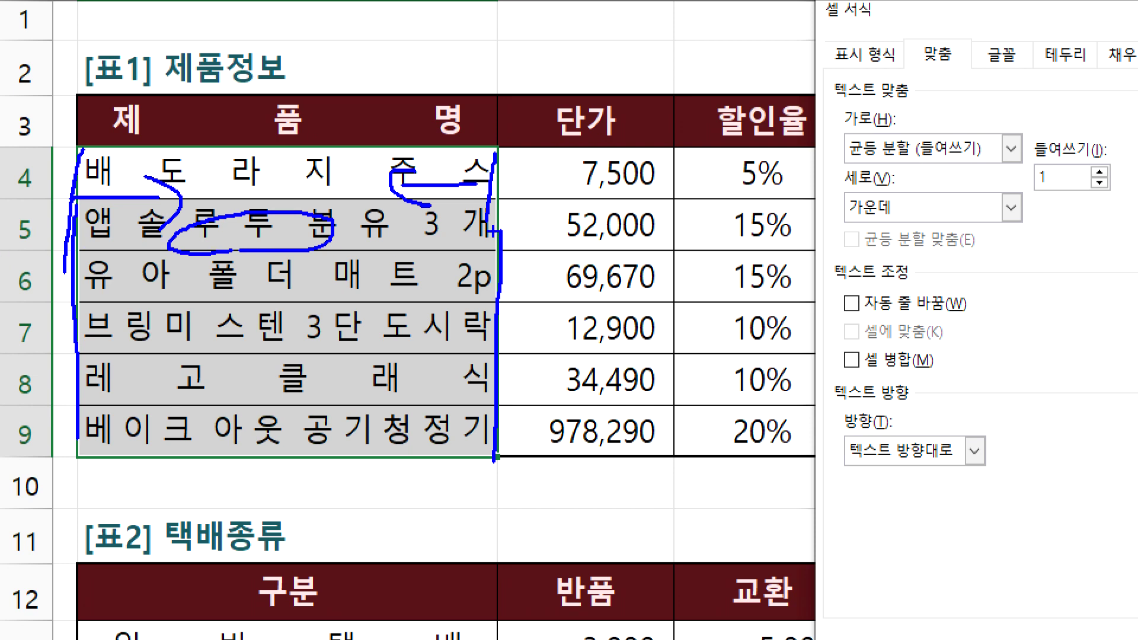
{"action": "mouse_move", "coordinate": [1066, 195]}
{"action": "left_mouse_down"}
{"action": "mouse_move", "coordinate": [1043, 195]}
{"action": "mouse_move", "coordinate": [1040, 142]}
{"action": "mouse_move", "coordinate": [1063, 194]}
{"action": "left_mouse_up"}
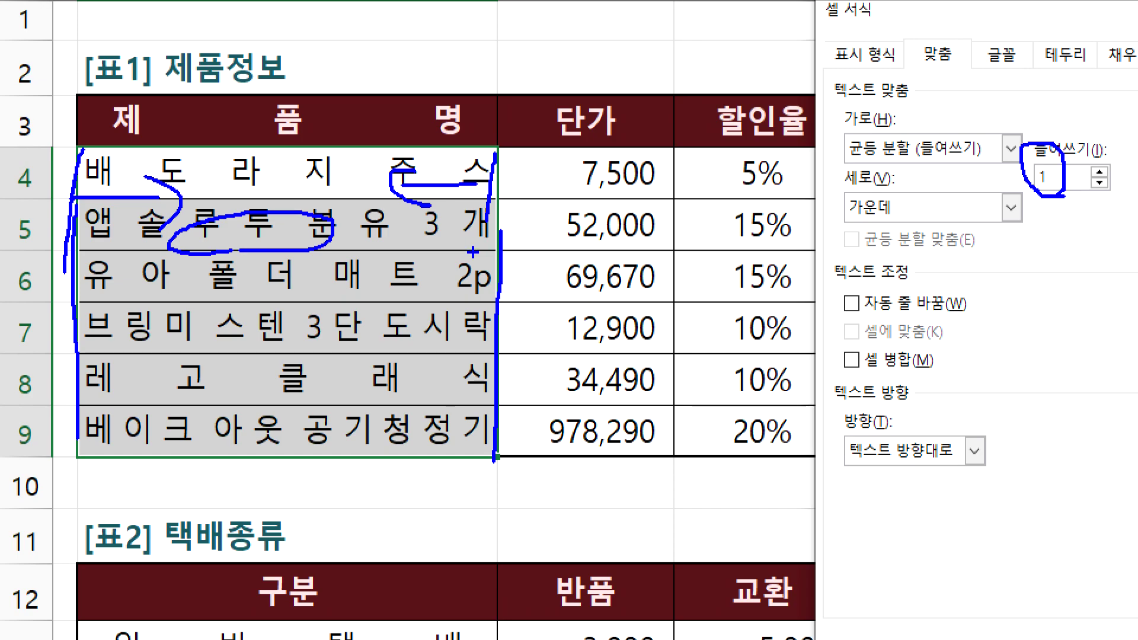
{"action": "key", "text": "Escape"}
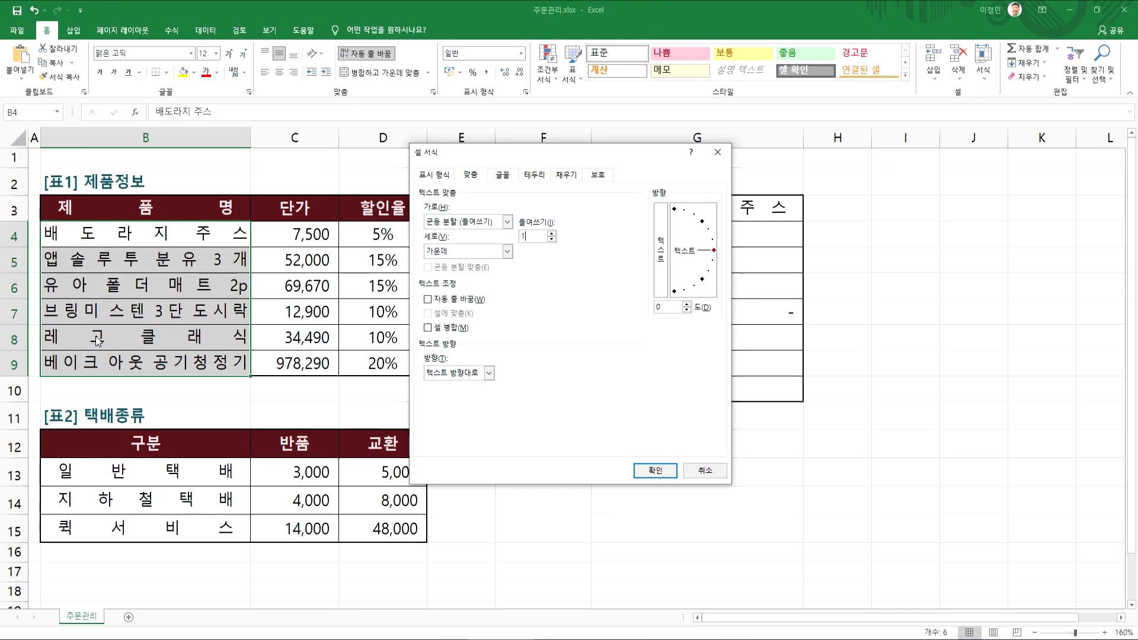
{"action": "left_click", "coordinate": [637, 473]}
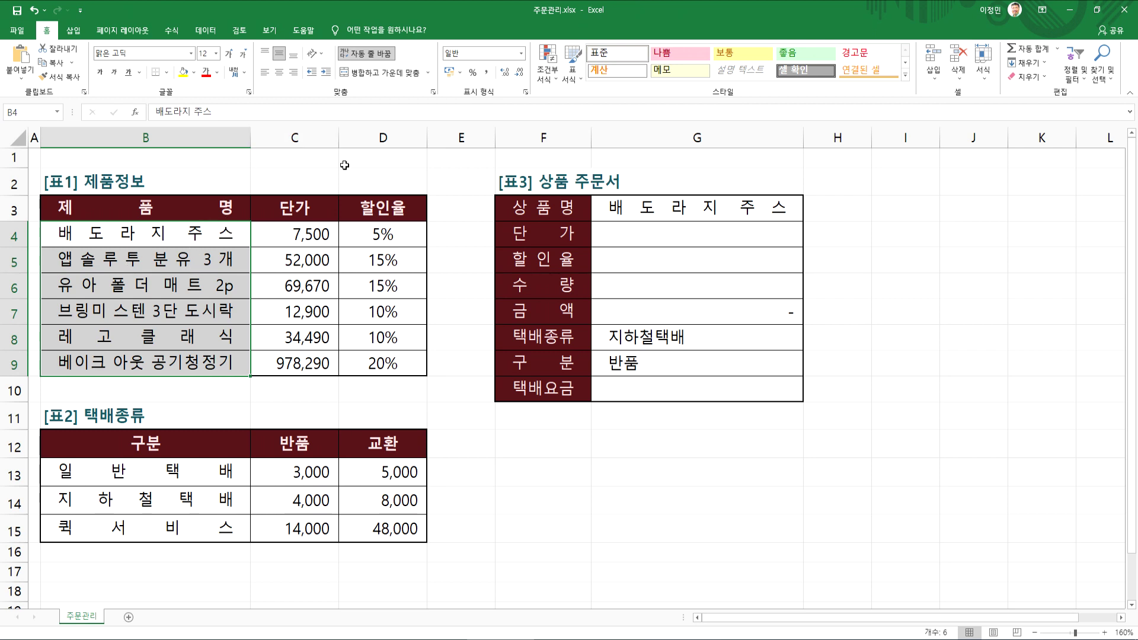
Step: Try to enter 홍삼, a product missing from [표1], as the 상품명 in G3 and cancel the entry
{"action": "left_click", "coordinate": [732, 213]}
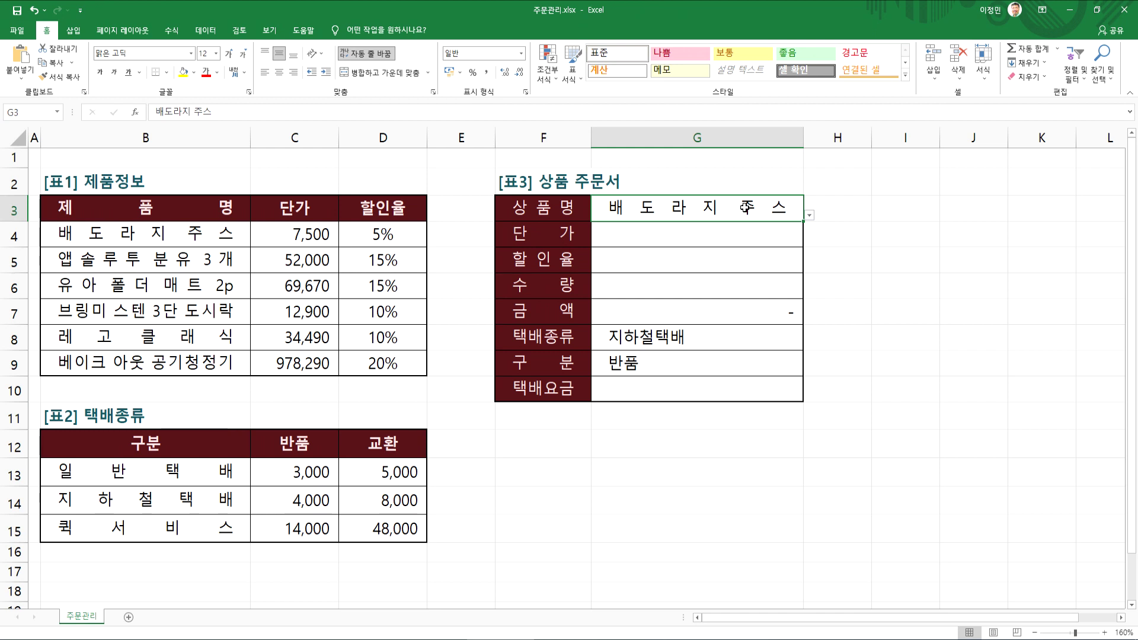
{"action": "left_click_drag", "start_coordinate": [210, 227], "coordinate": [182, 364]}
{"action": "left_click", "coordinate": [670, 210]}
{"action": "type", "text": "홍삼"}
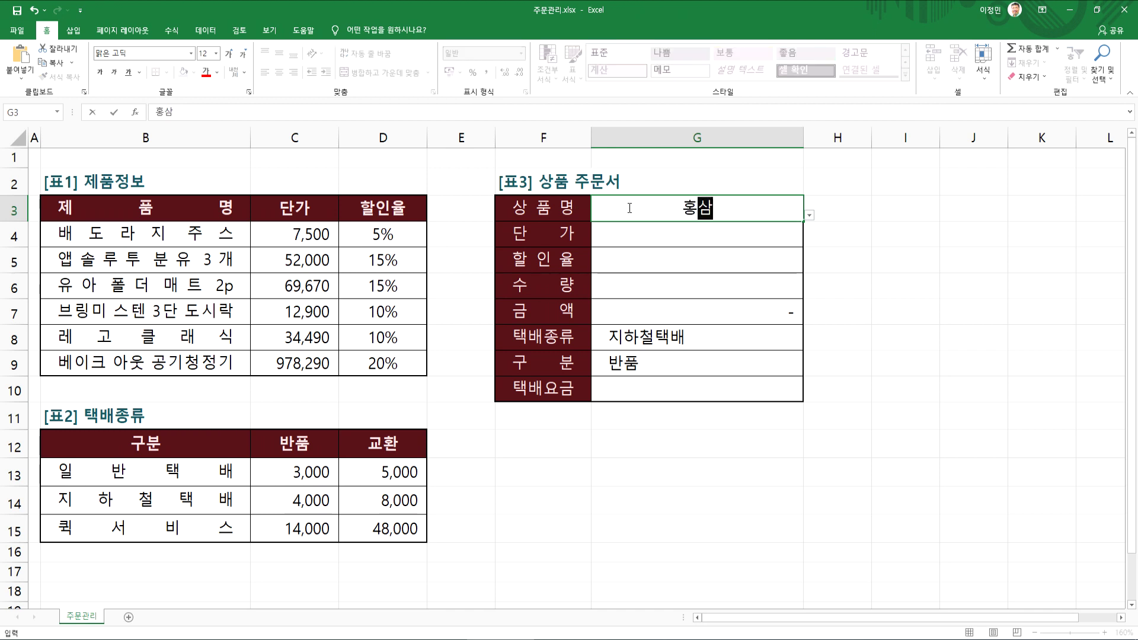
{"action": "key", "text": "Return"}
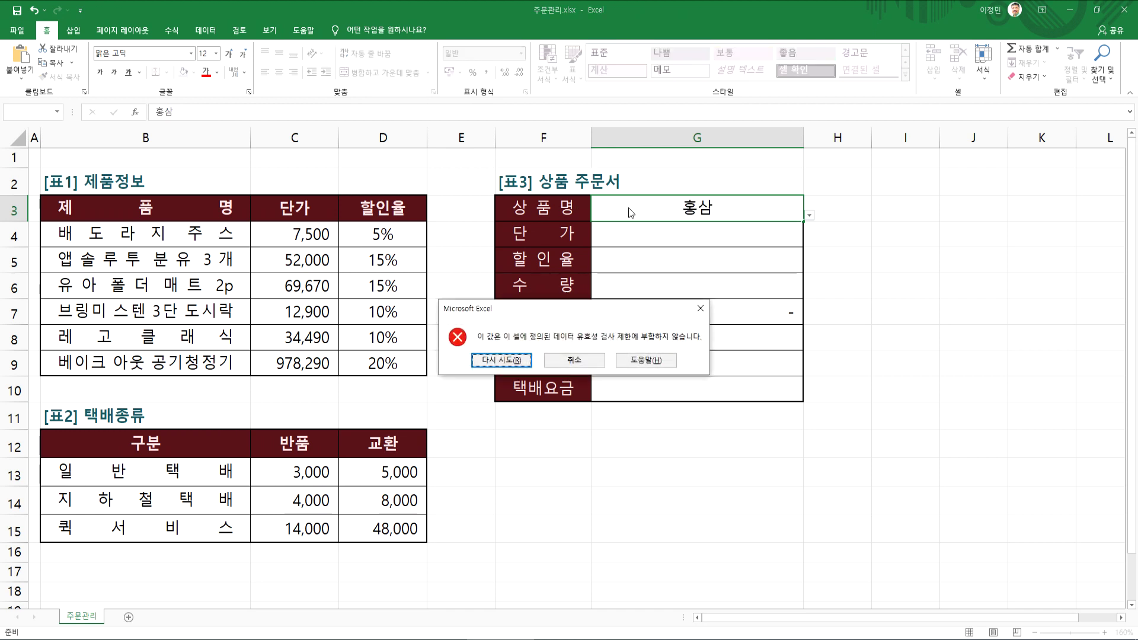
{"action": "key", "text": "Escape"}
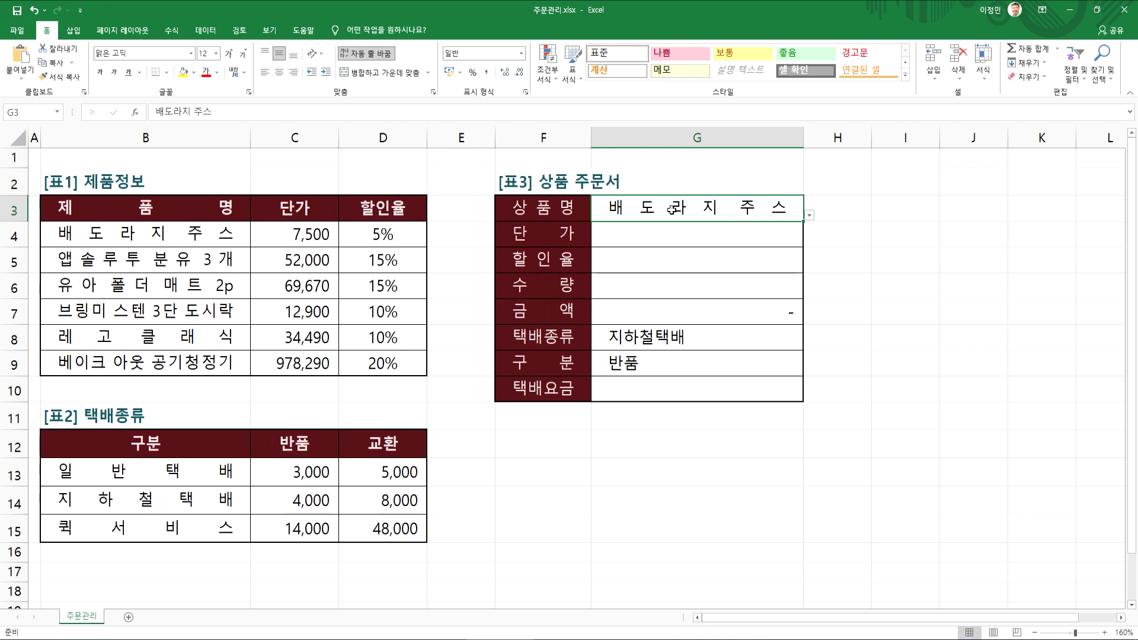
Step: Examine the product choices offered by the 상품명 cell G3 without changing its selection
{"action": "key", "text": "Right"}
{"action": "key", "text": "Right"}
{"action": "key", "text": "Down"}
{"action": "key", "text": "Down"}
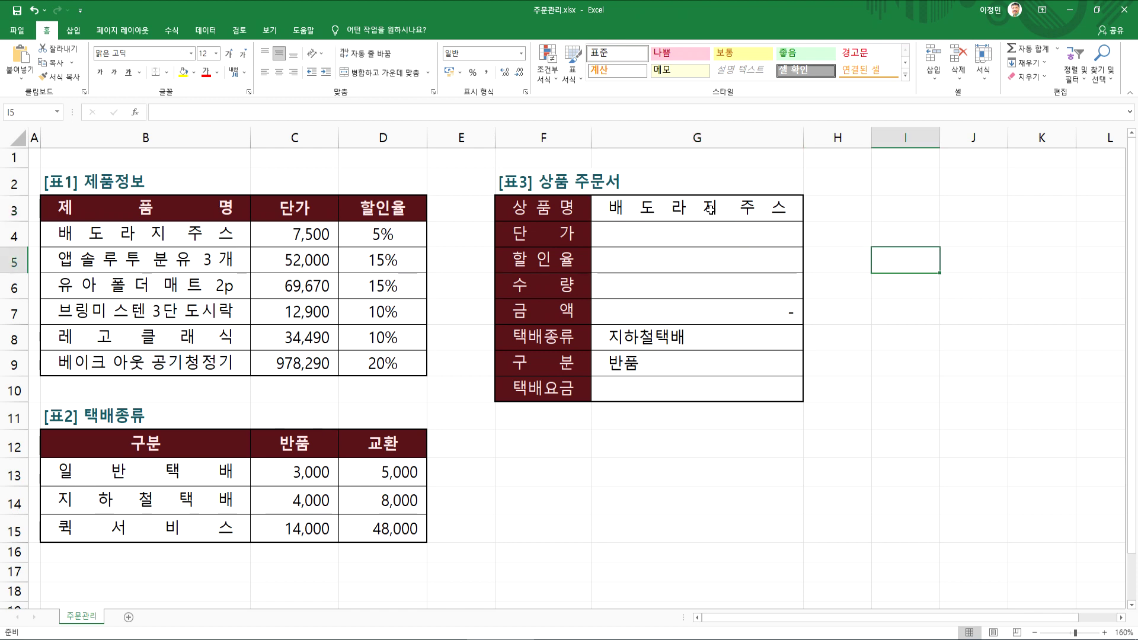
{"action": "left_click", "coordinate": [710, 208]}
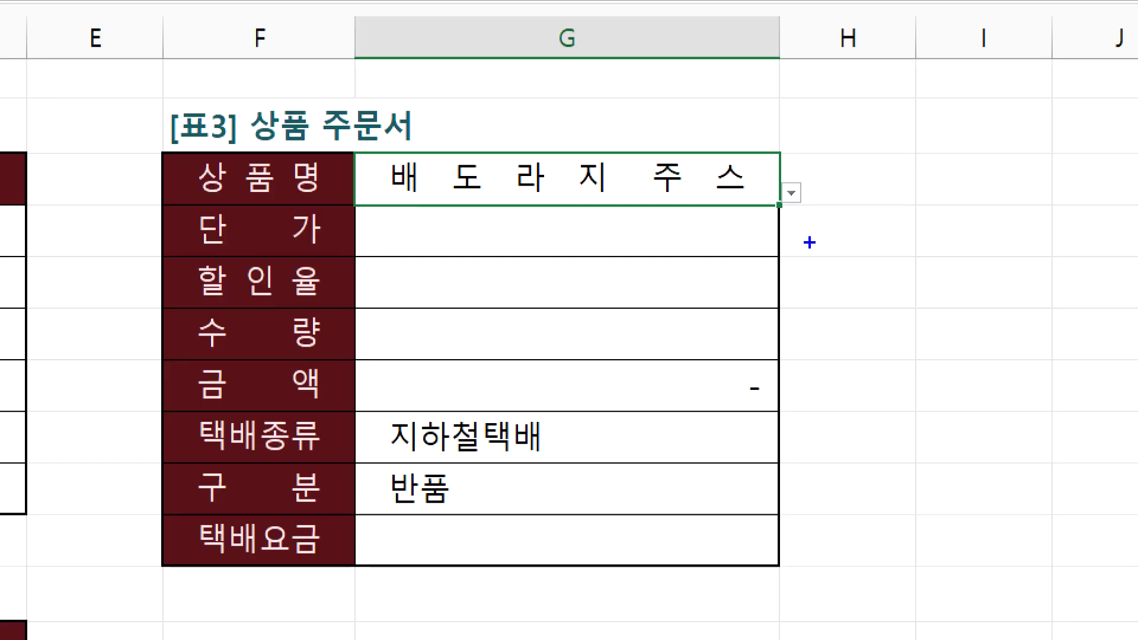
{"action": "mouse_move", "coordinate": [812, 239]}
{"action": "left_mouse_down"}
{"action": "mouse_move", "coordinate": [817, 198]}
{"action": "mouse_move", "coordinate": [810, 239]}
{"action": "left_mouse_up"}
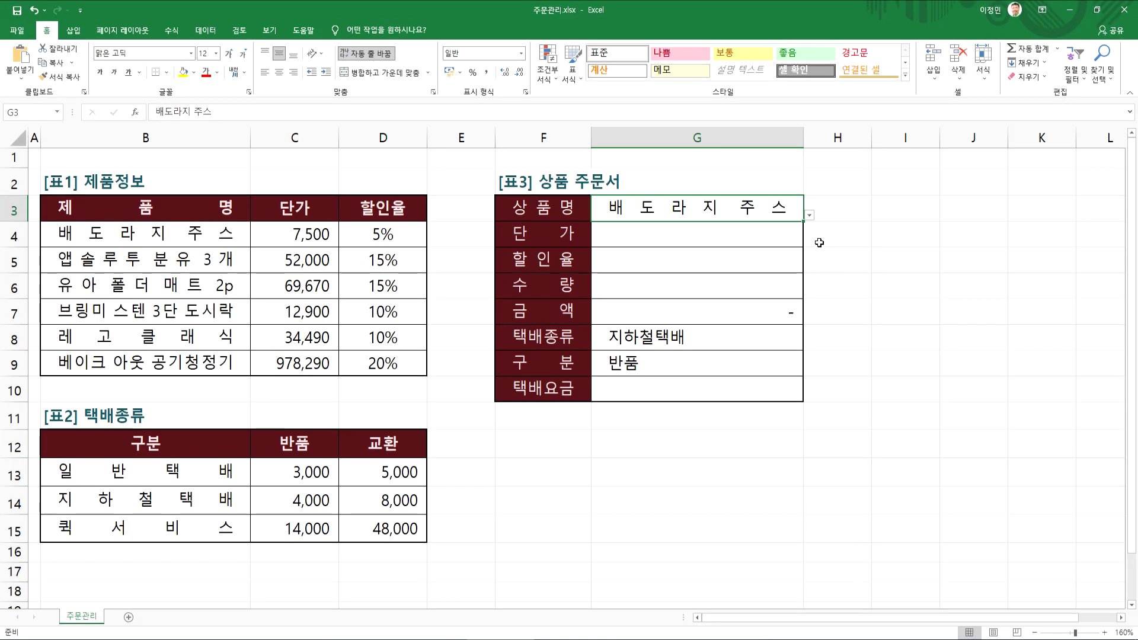
{"action": "left_click", "coordinate": [791, 193]}
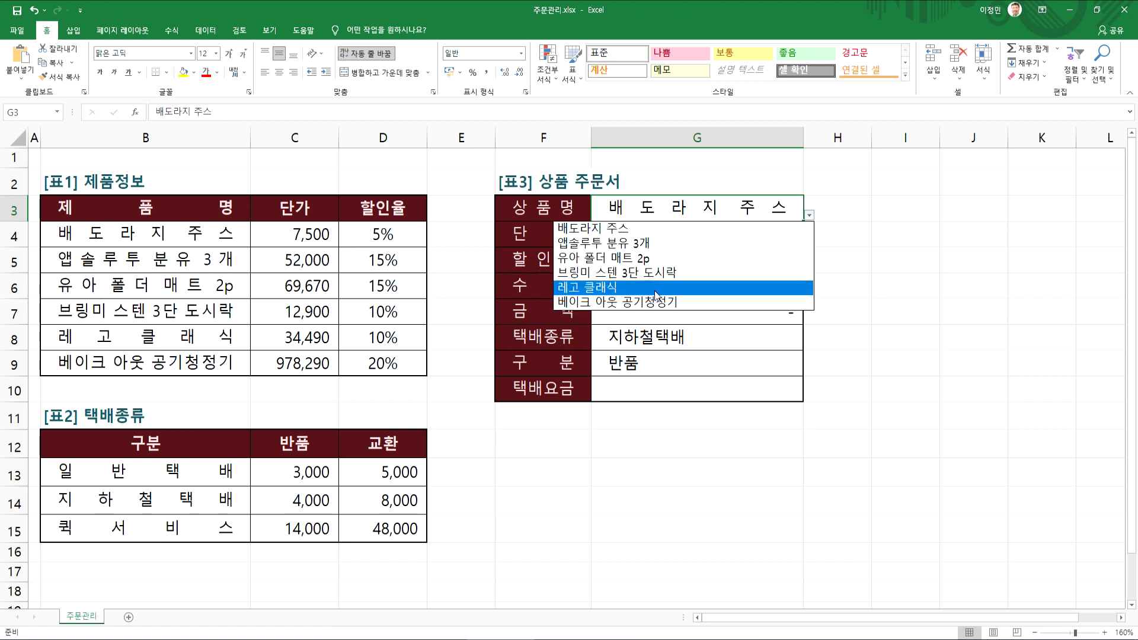
{"action": "key", "text": "Escape"}
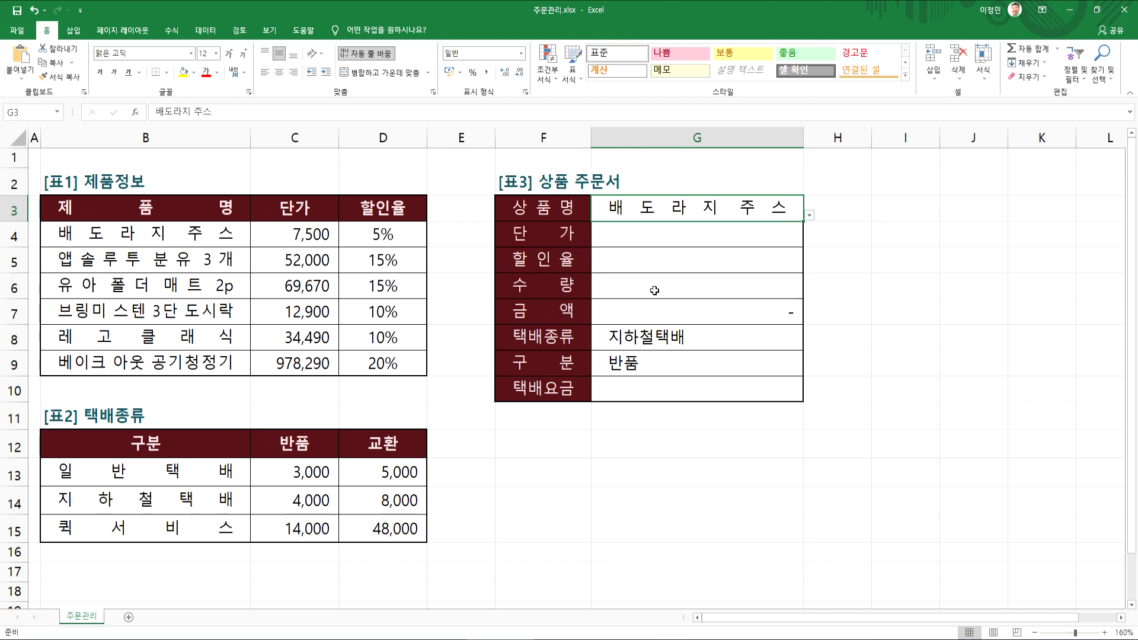
Step: Widen column I, narrow the blank columns H and E, and select cell I3
{"action": "left_click", "coordinate": [907, 213]}
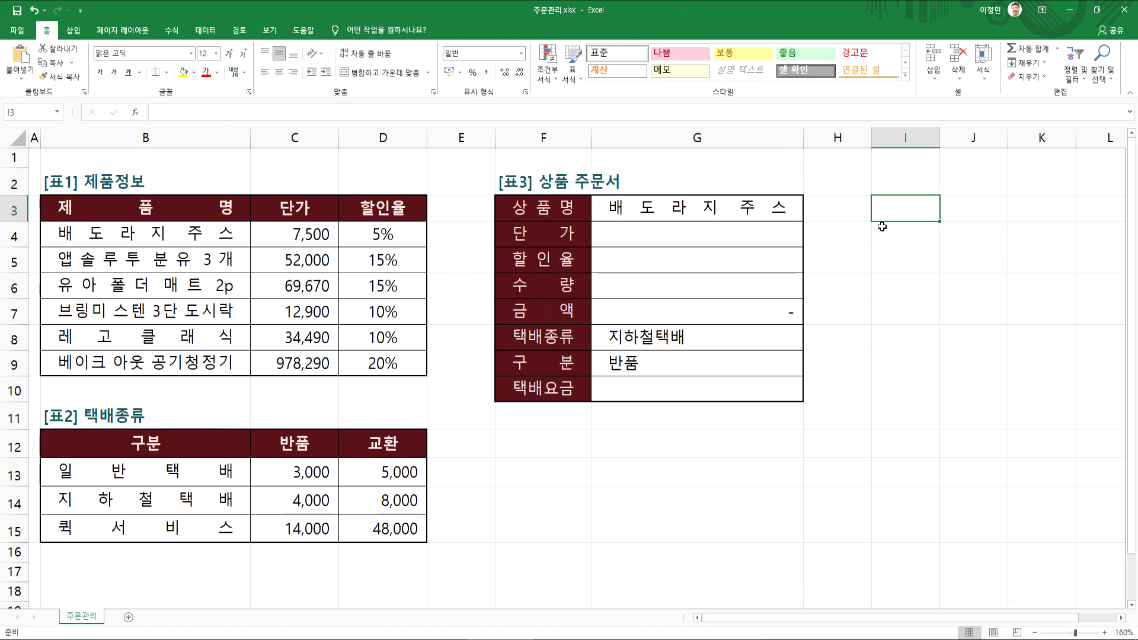
{"action": "left_click_drag", "start_coordinate": [940, 137], "coordinate": [1076, 135]}
{"action": "left_click_drag", "start_coordinate": [872, 142], "coordinate": [828, 142]}
{"action": "left_click_drag", "start_coordinate": [495, 137], "coordinate": [452, 142]}
{"action": "left_click", "coordinate": [173, 232]}
{"action": "left_click_drag", "start_coordinate": [174, 232], "coordinate": [155, 350]}
{"action": "left_click", "coordinate": [799, 202]}
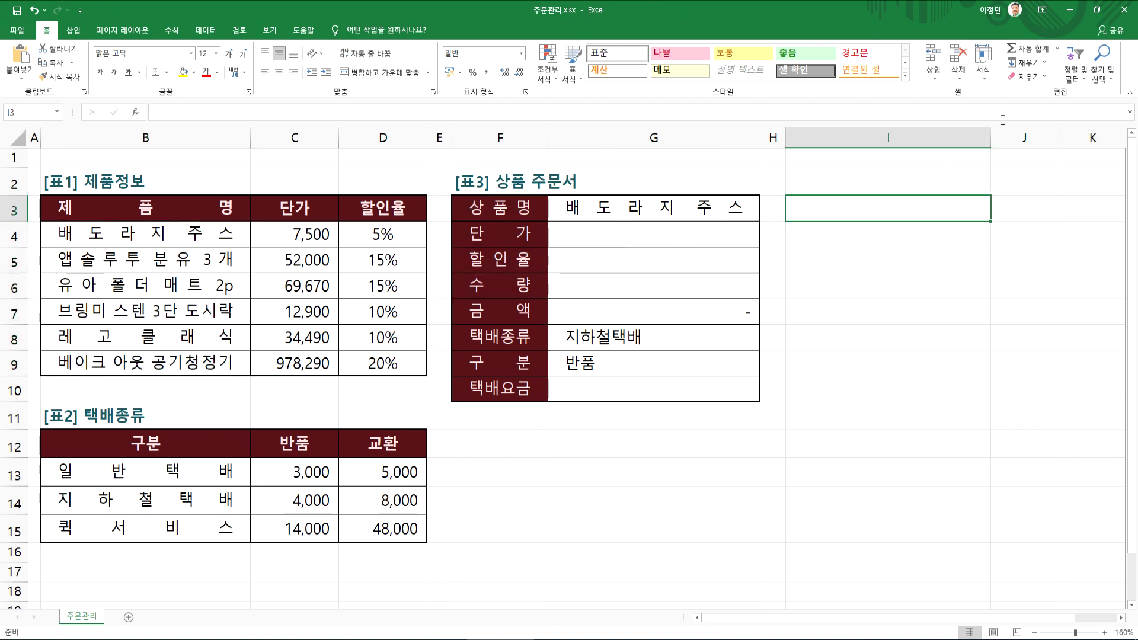
{"action": "left_click_drag", "start_coordinate": [992, 134], "coordinate": [1012, 135]}
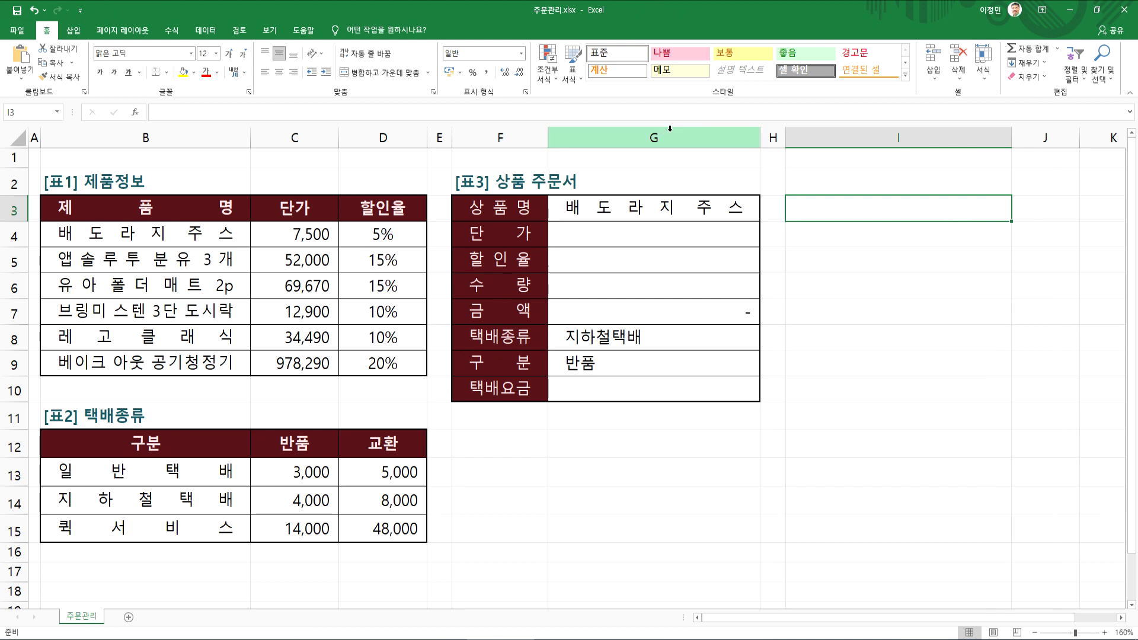
Step: Examine the data validation commands available in the data tools for cell I3
{"action": "left_click", "coordinate": [208, 31]}
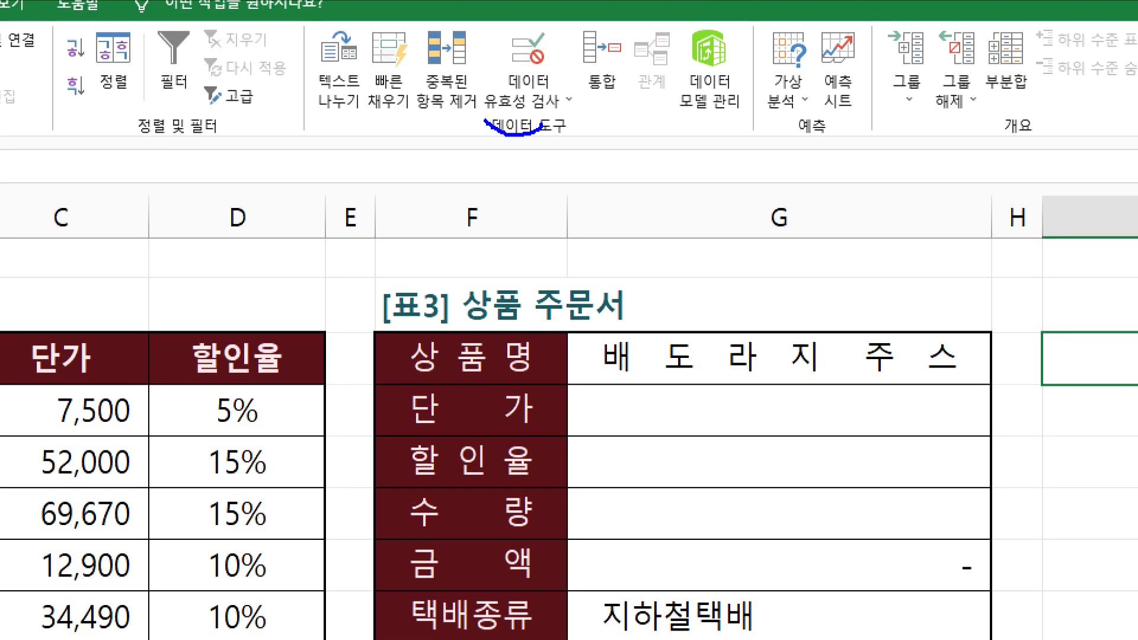
{"action": "mouse_move", "coordinate": [487, 121]}
{"action": "left_mouse_down"}
{"action": "mouse_move", "coordinate": [546, 27]}
{"action": "mouse_move", "coordinate": [566, 119]}
{"action": "mouse_move", "coordinate": [537, 135]}
{"action": "left_mouse_up"}
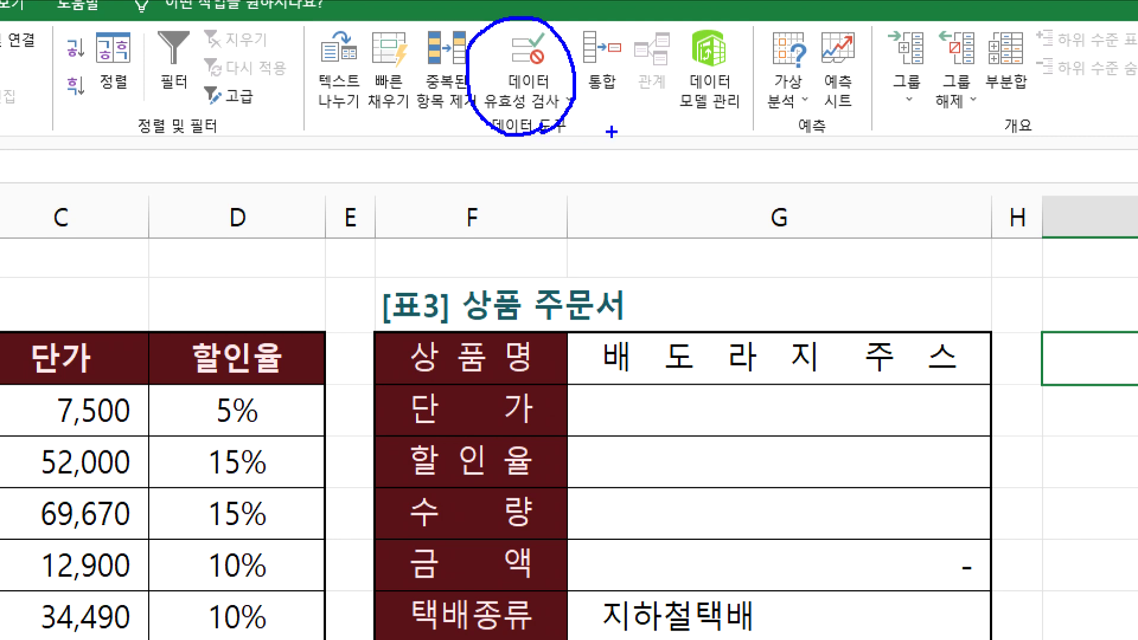
{"action": "left_click_drag", "start_coordinate": [562, 80], "coordinate": [572, 67]}
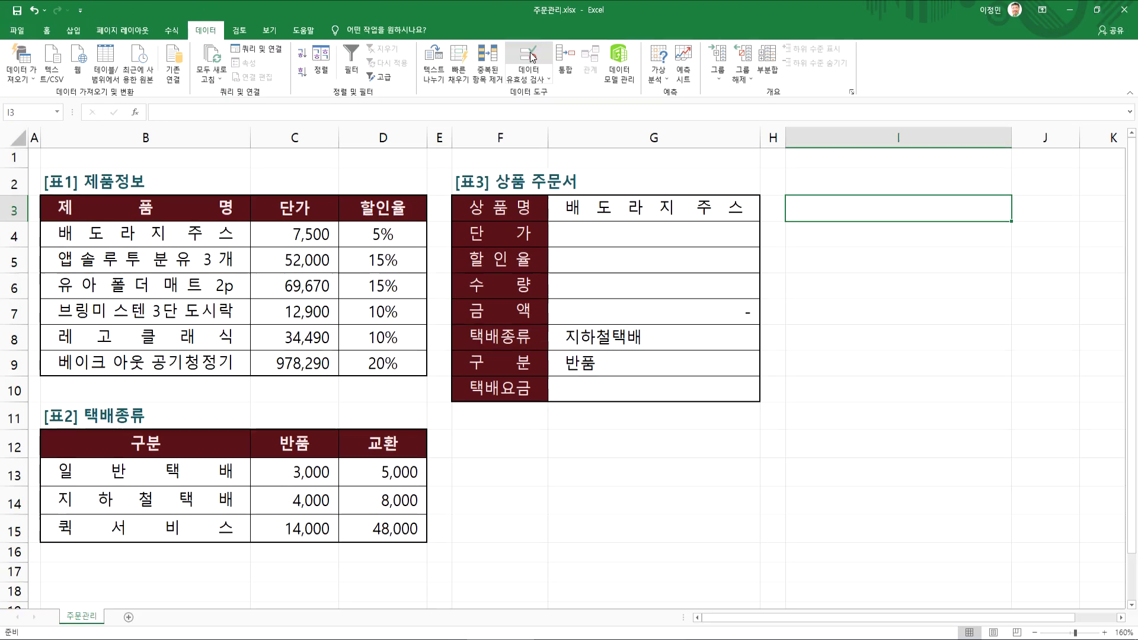
{"action": "left_click", "coordinate": [548, 82]}
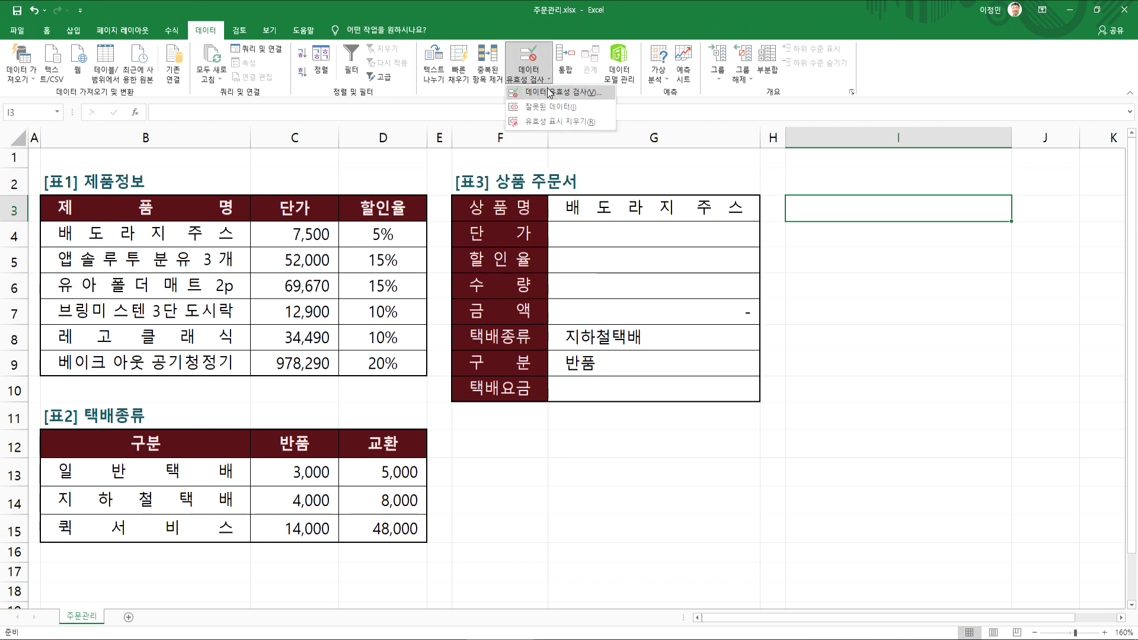
{"action": "left_click", "coordinate": [529, 74]}
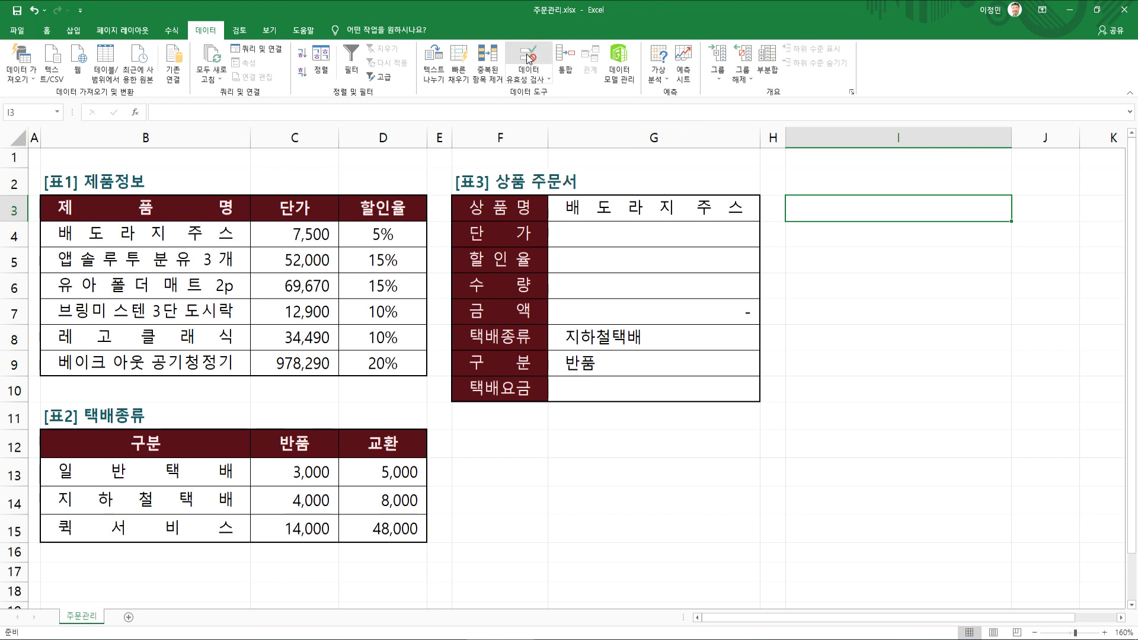
{"action": "left_click", "coordinate": [546, 84]}
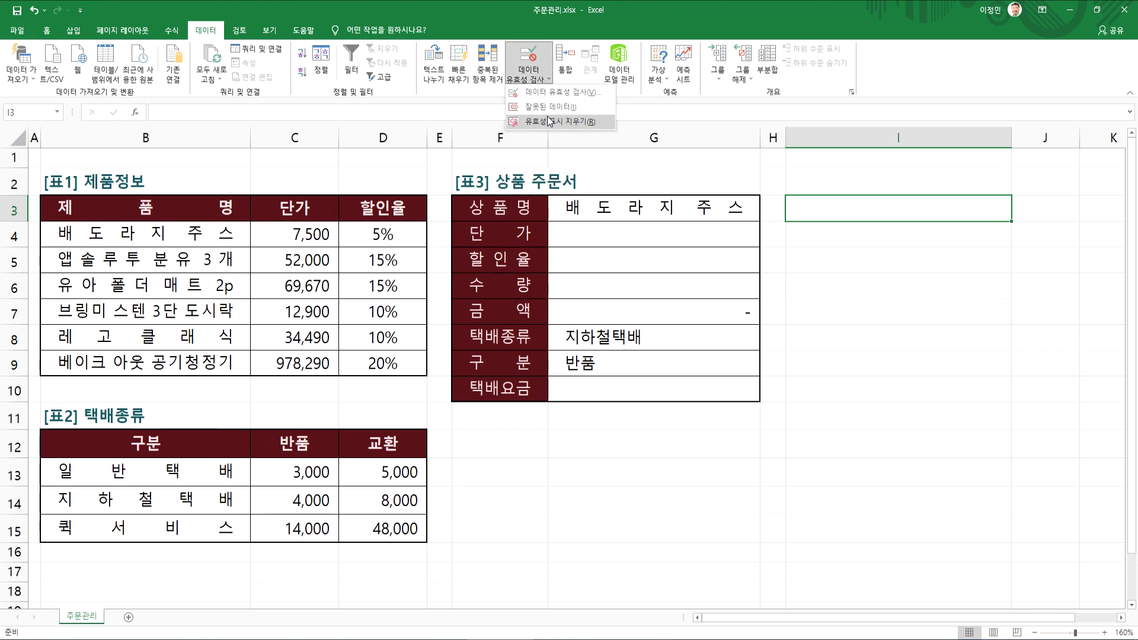
{"action": "left_click", "coordinate": [547, 77]}
{"action": "left_click", "coordinate": [548, 77]}
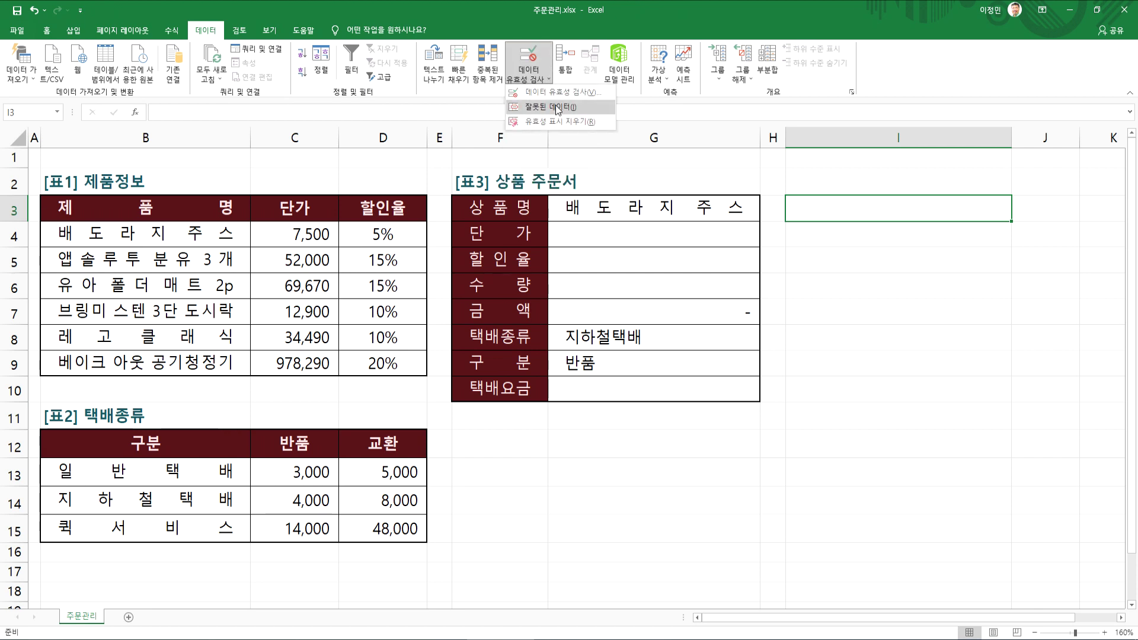
{"action": "left_click", "coordinate": [545, 77]}
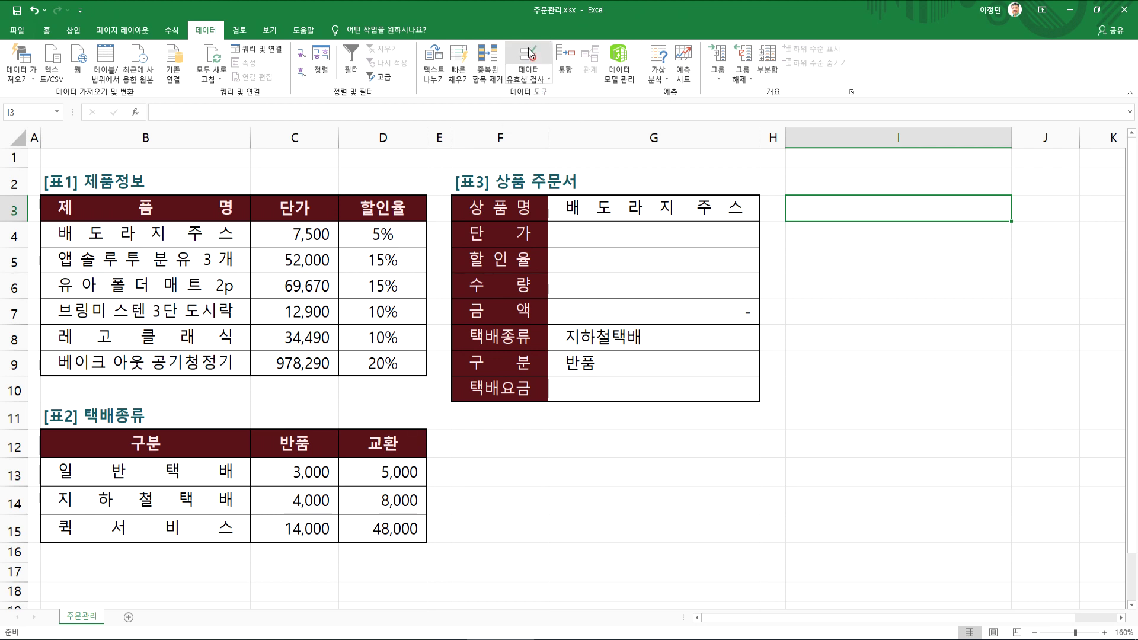
Step: Apply data validation to cell I3, allowing only a list sourced from the product names in B4:B9
{"action": "left_click", "coordinate": [530, 53]}
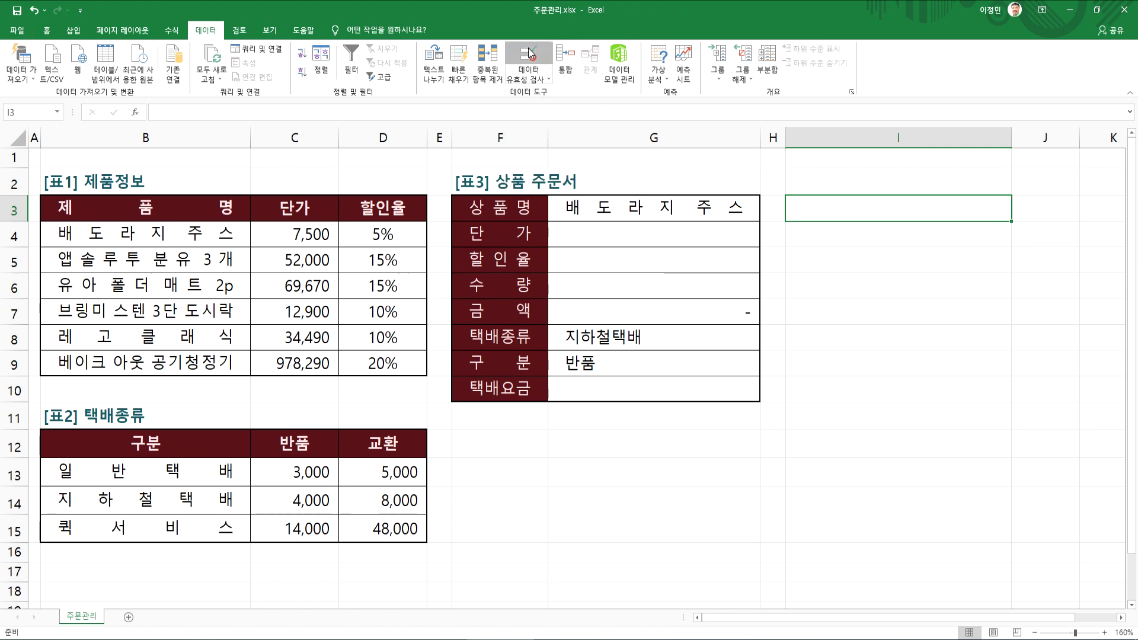
{"action": "left_click_drag", "start_coordinate": [557, 211], "coordinate": [830, 237]}
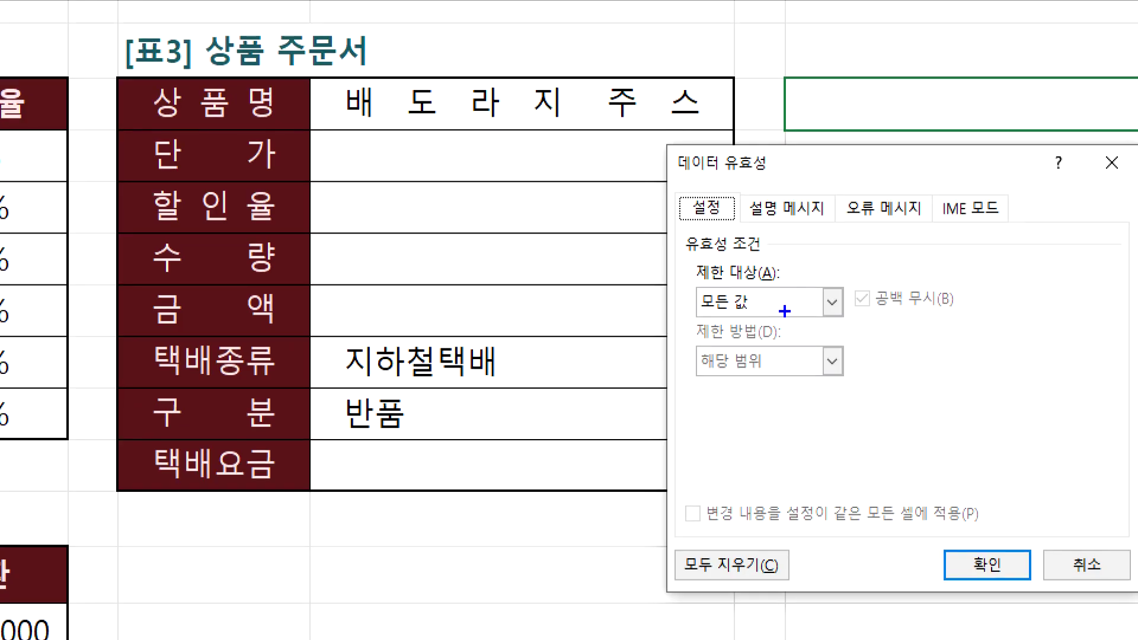
{"action": "mouse_move", "coordinate": [762, 329]}
{"action": "left_mouse_down"}
{"action": "mouse_move", "coordinate": [724, 309]}
{"action": "mouse_move", "coordinate": [784, 314]}
{"action": "mouse_move", "coordinate": [746, 346]}
{"action": "left_mouse_up"}
{"action": "mouse_move", "coordinate": [846, 86]}
{"action": "left_mouse_down"}
{"action": "mouse_move", "coordinate": [898, 97]}
{"action": "mouse_move", "coordinate": [906, 85]}
{"action": "left_mouse_up"}
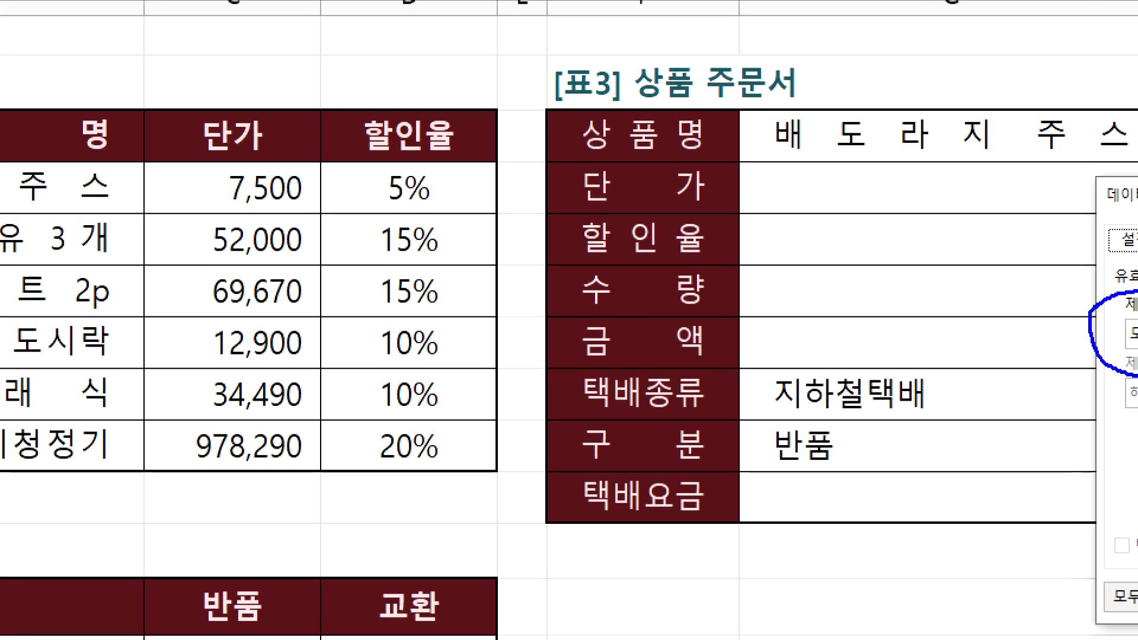
{"action": "mouse_move", "coordinate": [72, 176]}
{"action": "left_mouse_down"}
{"action": "mouse_move", "coordinate": [145, 388]}
{"action": "mouse_move", "coordinate": [28, 229]}
{"action": "mouse_move", "coordinate": [66, 180]}
{"action": "left_mouse_up"}
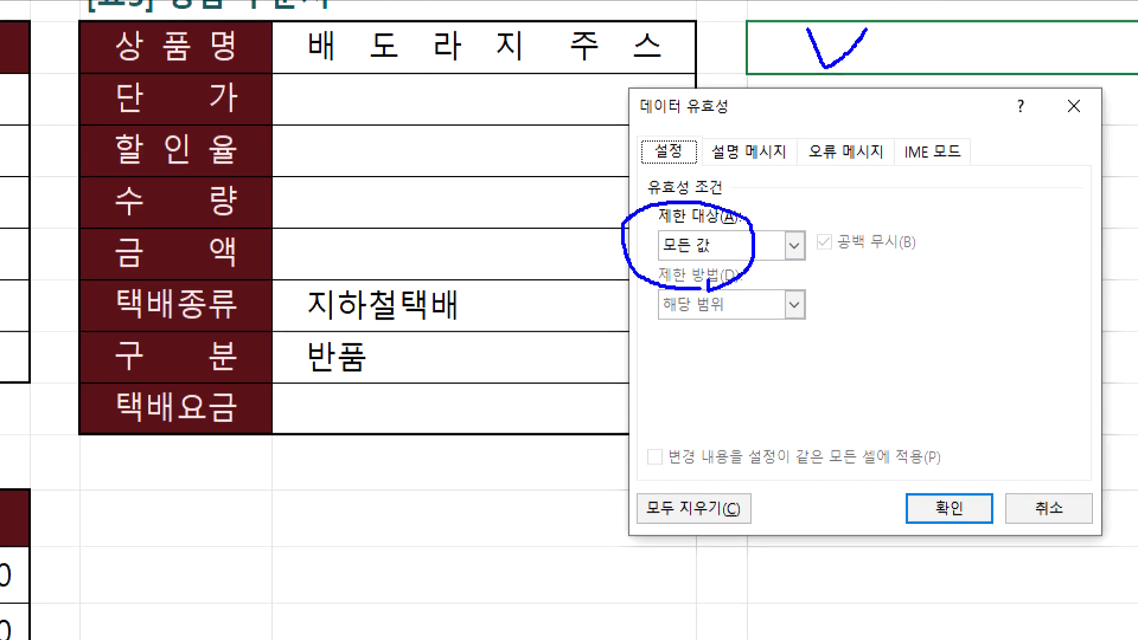
{"action": "mouse_move", "coordinate": [787, 236]}
{"action": "left_mouse_down"}
{"action": "mouse_move", "coordinate": [798, 250]}
{"action": "mouse_move", "coordinate": [814, 215]}
{"action": "left_mouse_up"}
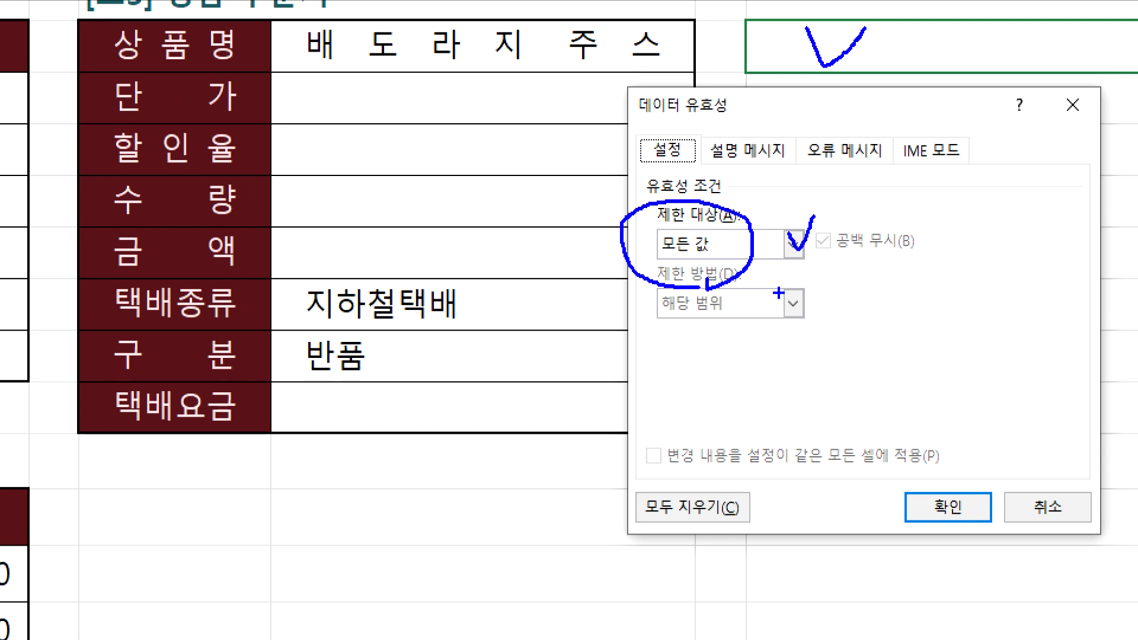
{"action": "key", "text": "Escape"}
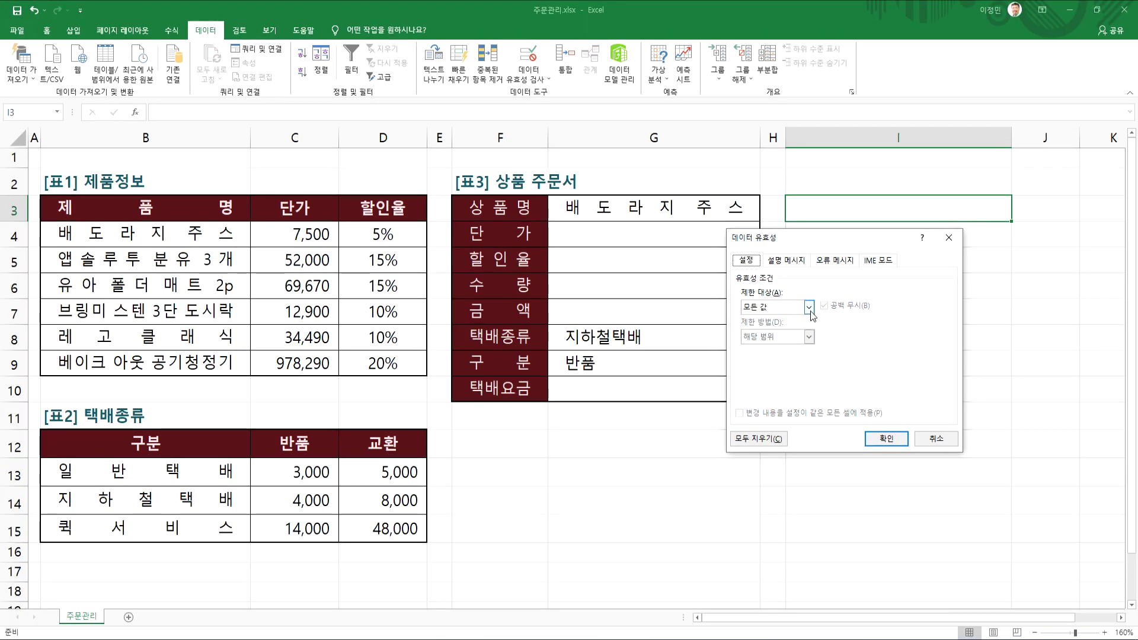
{"action": "left_click", "coordinate": [810, 308]}
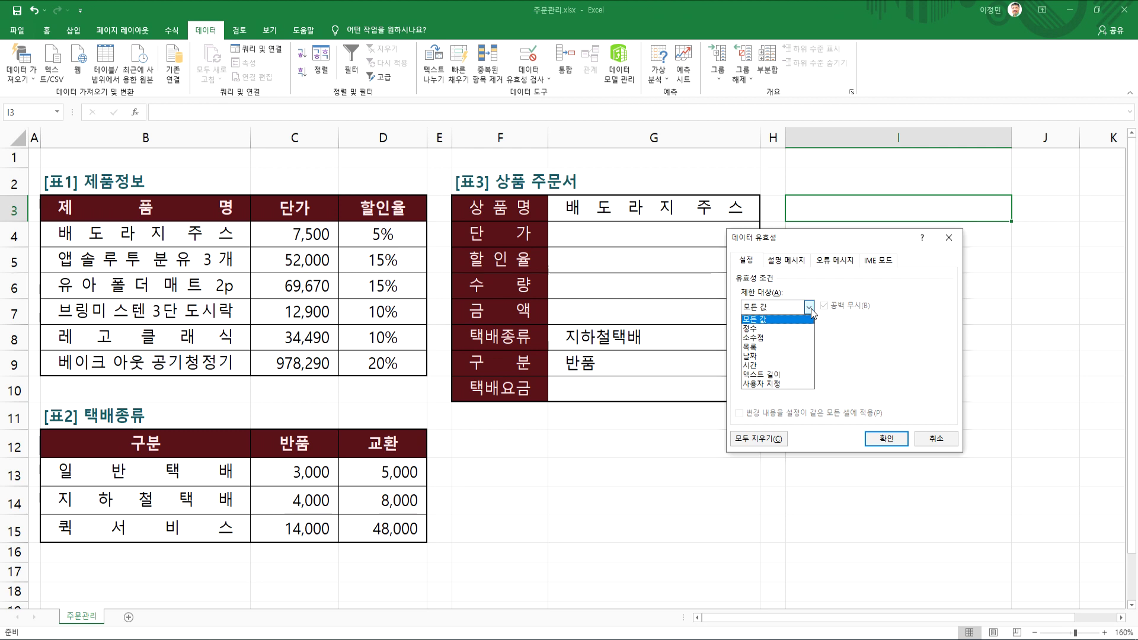
{"action": "left_click", "coordinate": [784, 347]}
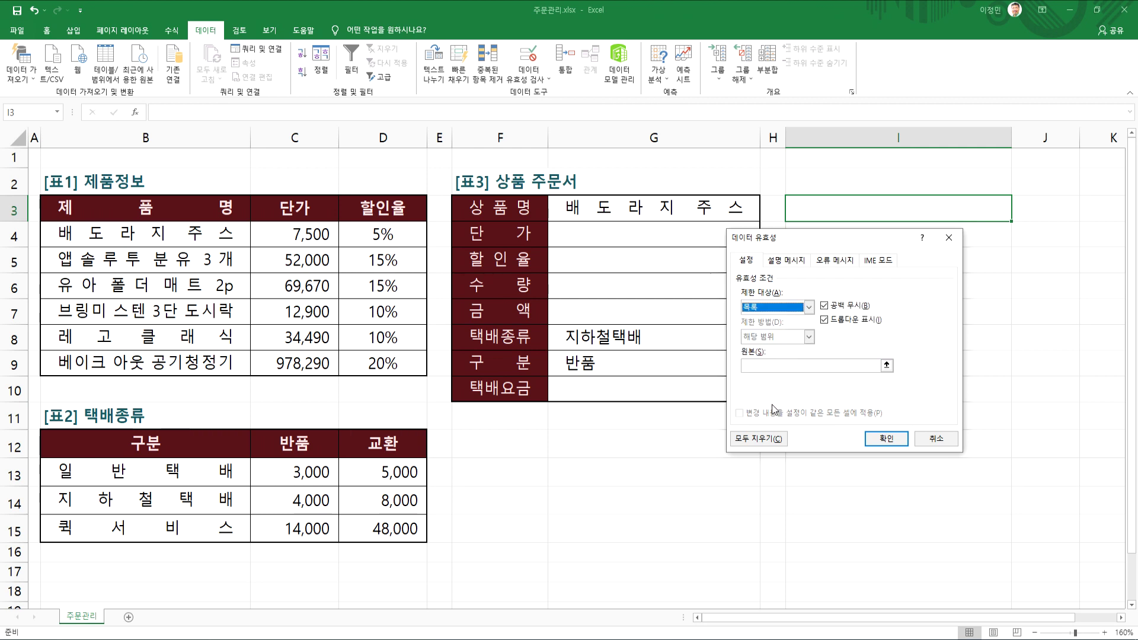
{"action": "left_click", "coordinate": [765, 367]}
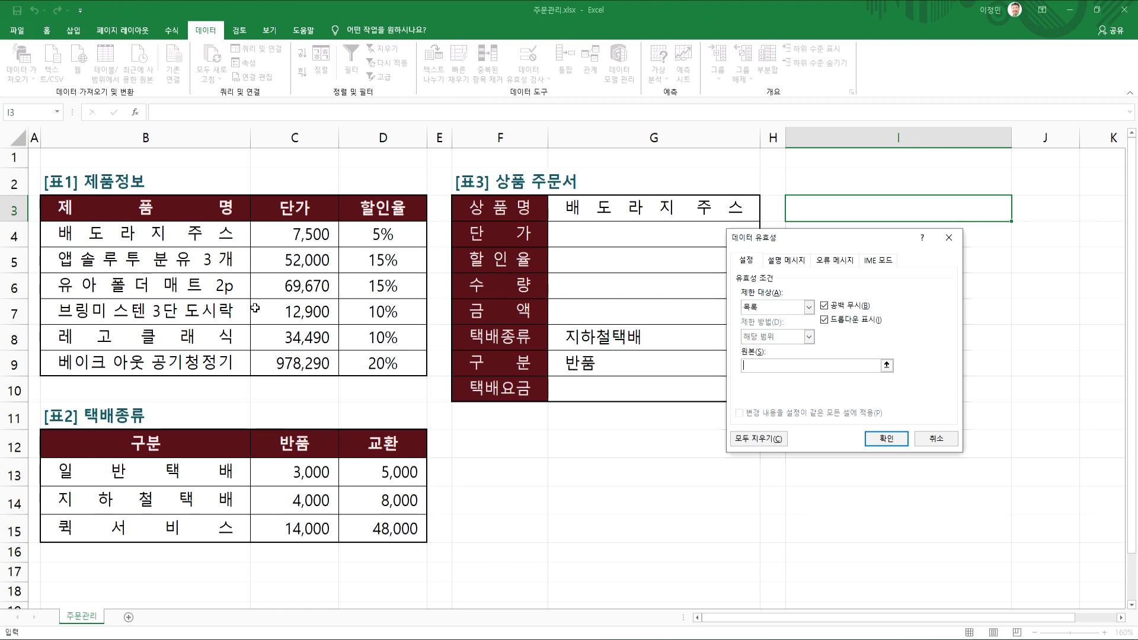
{"action": "left_click_drag", "start_coordinate": [169, 236], "coordinate": [159, 358]}
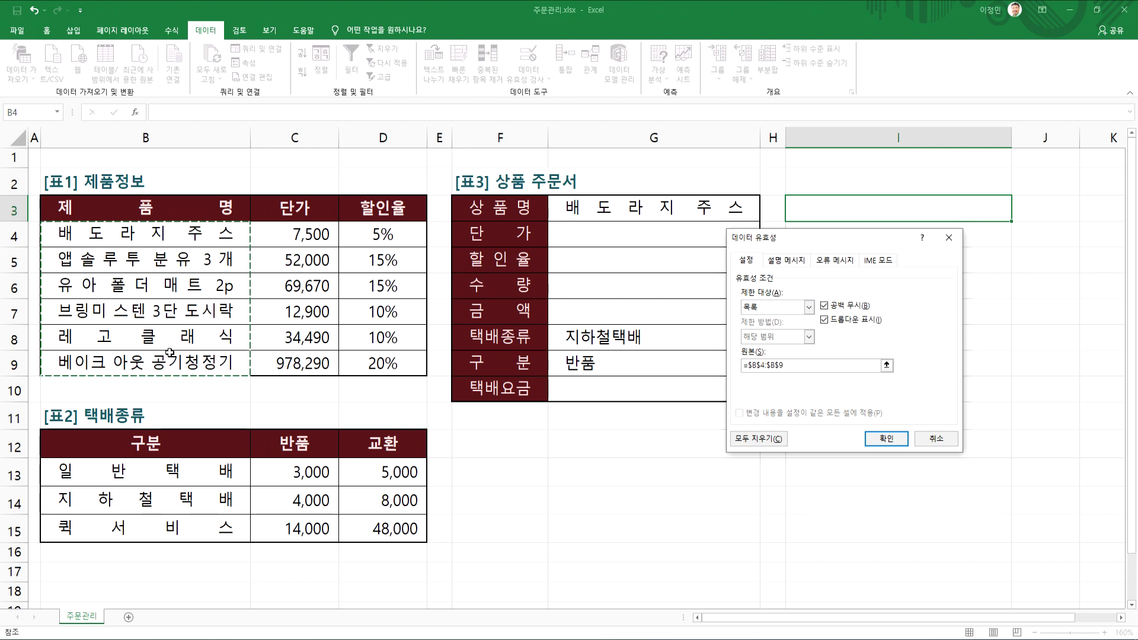
{"action": "left_click", "coordinate": [885, 439]}
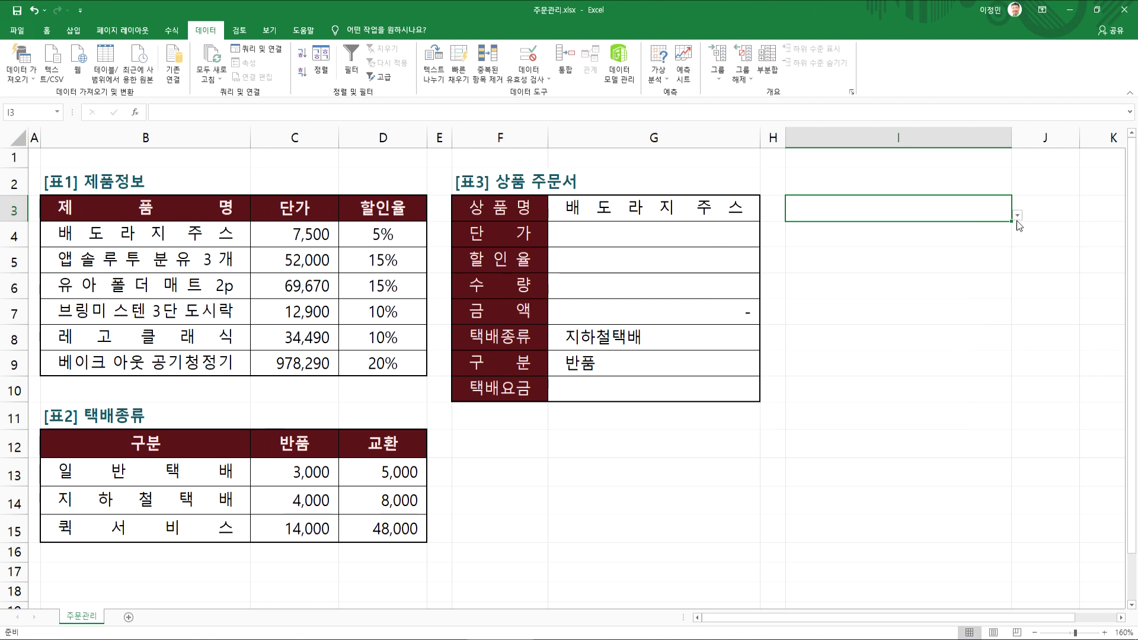
Step: Try several product choices from the drop-down list in I3, finishing with 배도라지 주스
{"action": "left_click", "coordinate": [1018, 216]}
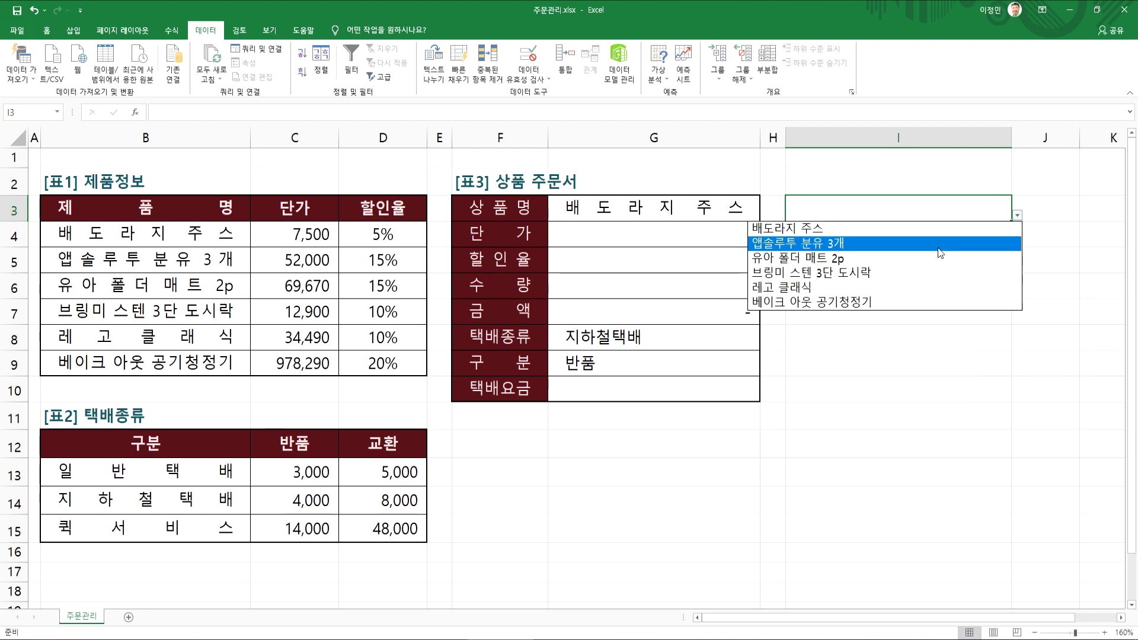
{"action": "left_click", "coordinate": [936, 244]}
{"action": "left_click", "coordinate": [1018, 216]}
{"action": "left_click", "coordinate": [936, 276]}
{"action": "left_click", "coordinate": [1019, 217]}
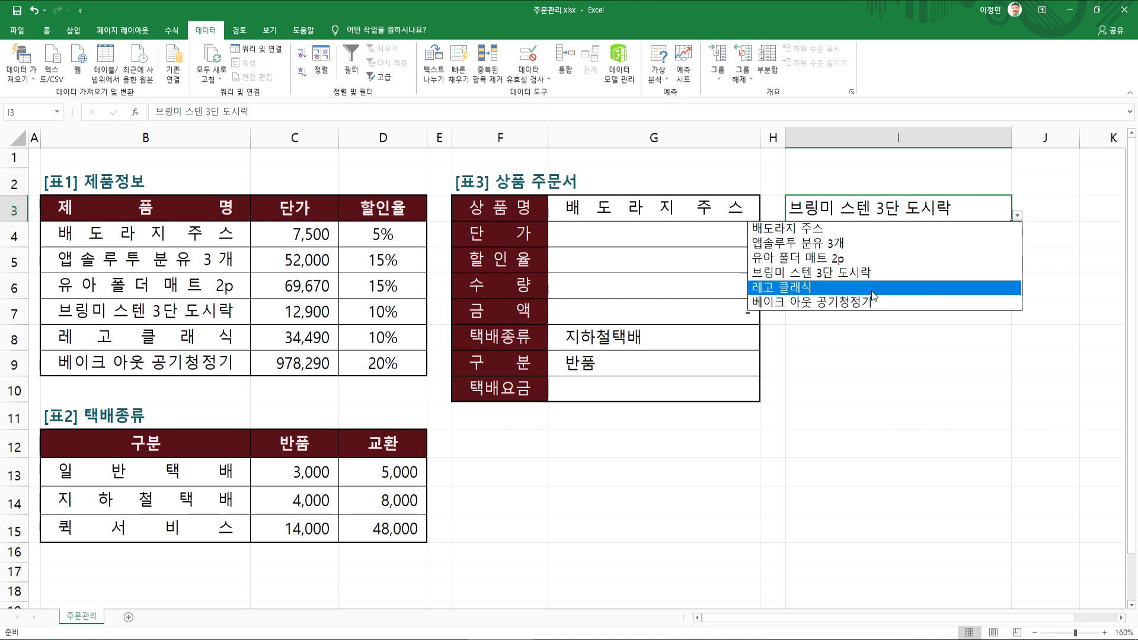
{"action": "left_click", "coordinate": [860, 304]}
{"action": "left_click", "coordinate": [1019, 217]}
{"action": "left_click", "coordinate": [866, 230]}
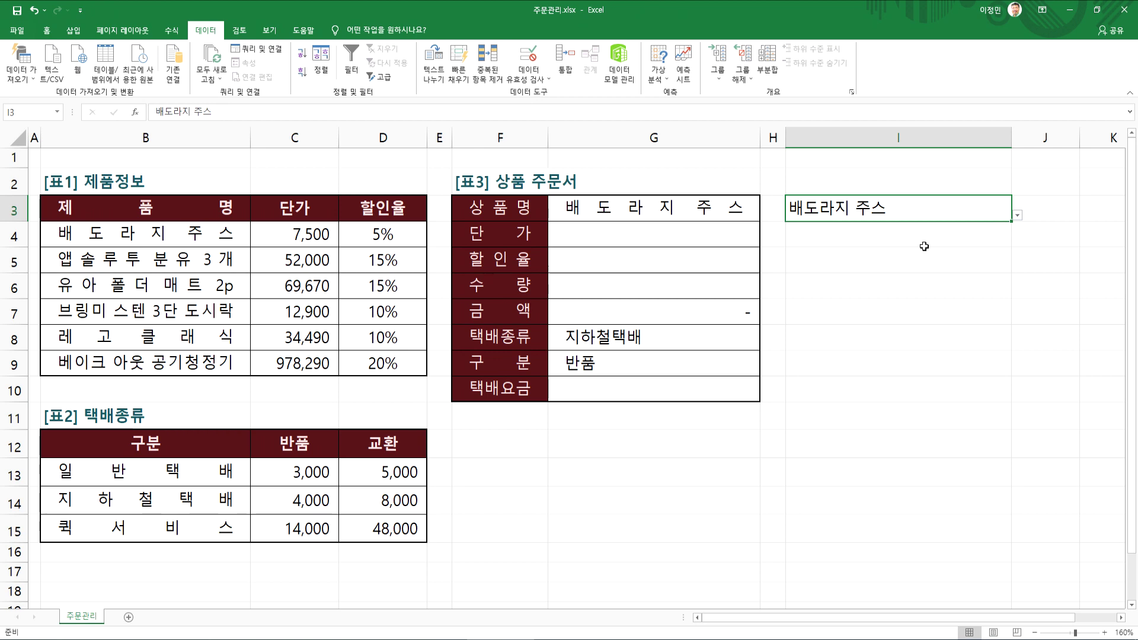
Step: Enter the heading 성별 in cell I12
{"action": "left_click", "coordinate": [720, 429]}
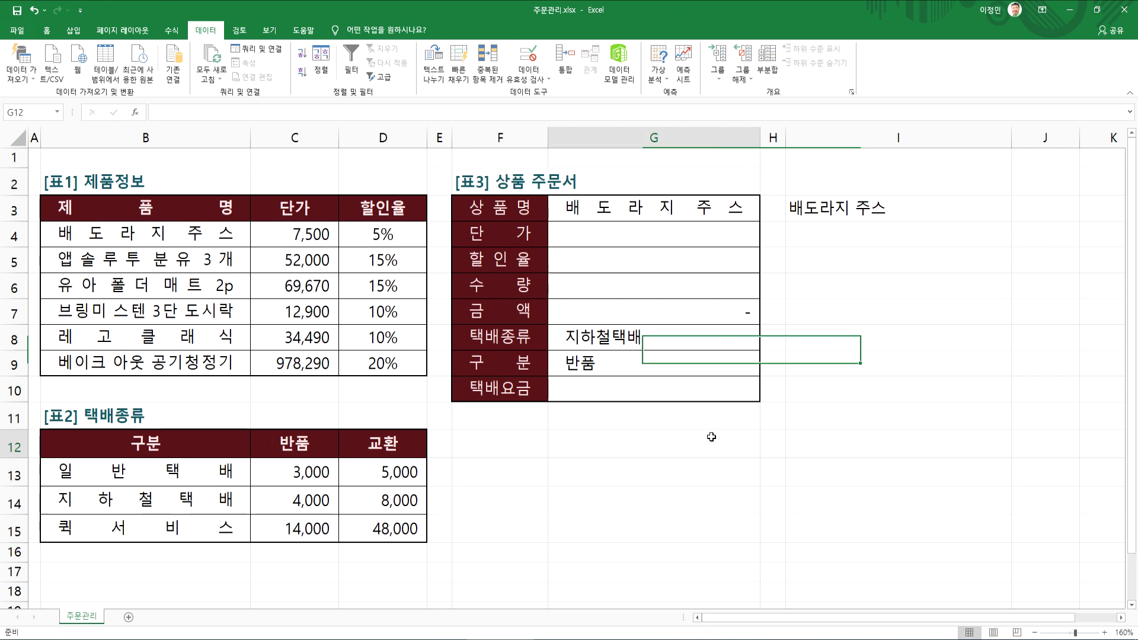
{"action": "left_click", "coordinate": [857, 446]}
{"action": "type", "text": "성별"}
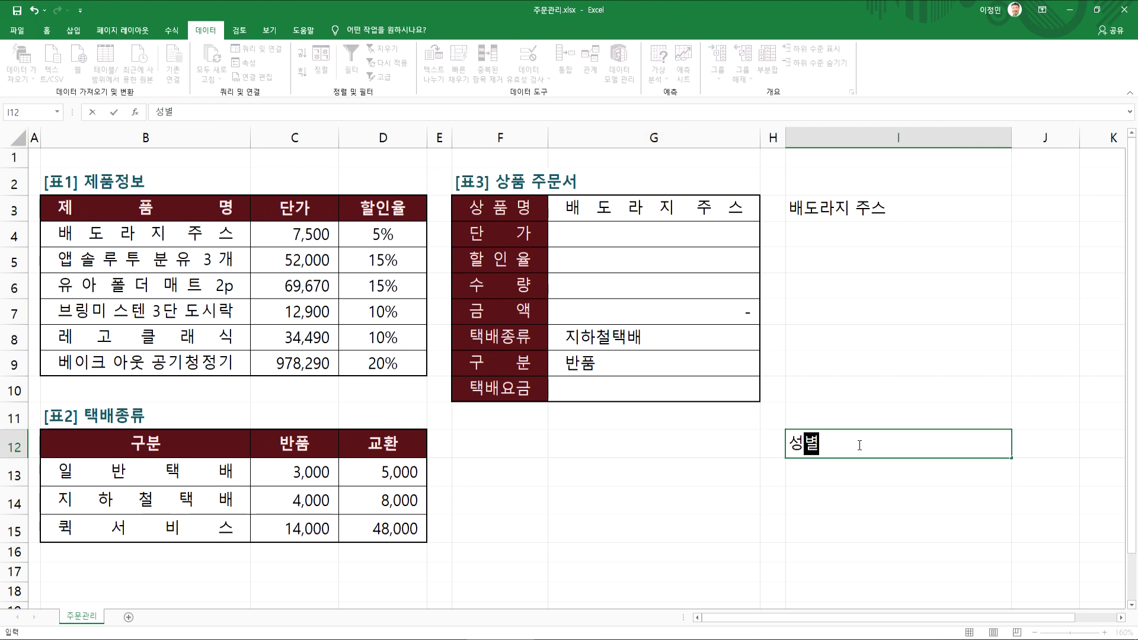
{"action": "key", "text": "Return"}
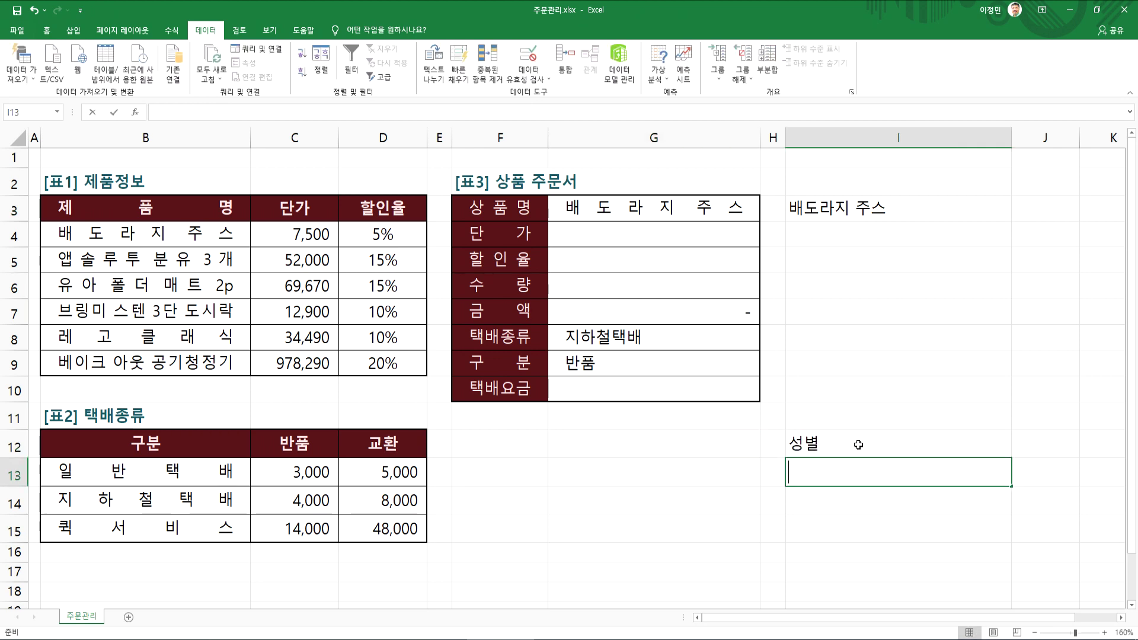
Step: Enter the inconsistent gender values 남, 남자, 남성, 여자, 여성 and 여 in cells I13 to I18
{"action": "type", "text": "남"}
{"action": "key", "text": "Return"}
{"action": "type", "text": "나남자"}
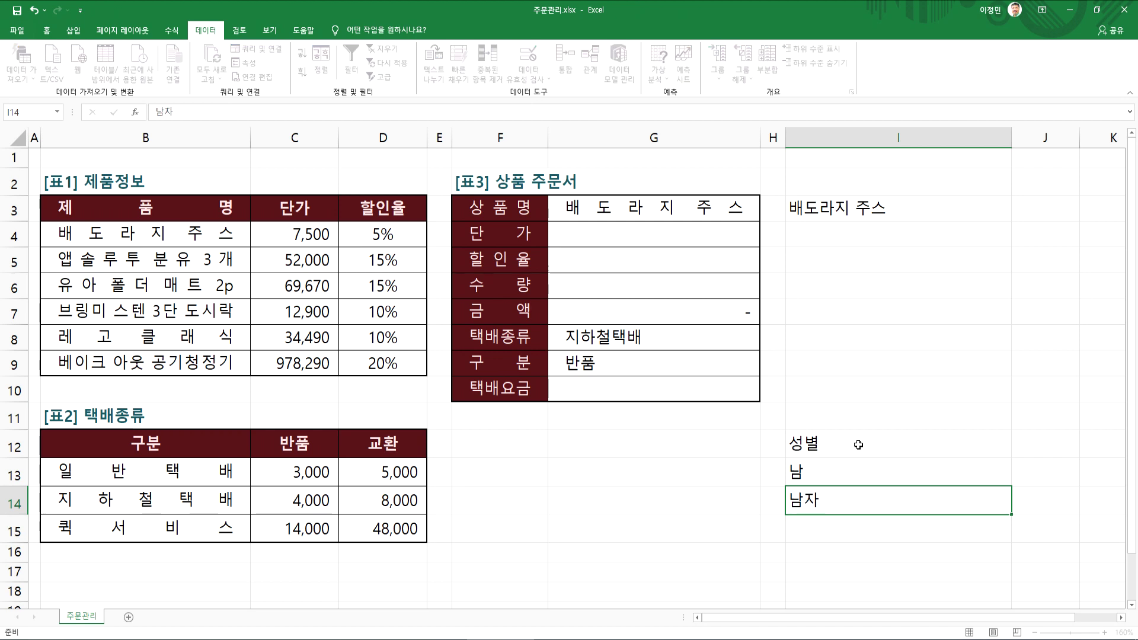
{"action": "key", "text": "Return"}
{"action": "type", "text": "남성"}
{"action": "key", "text": "ctrl+Return"}
{"action": "key", "text": "Return"}
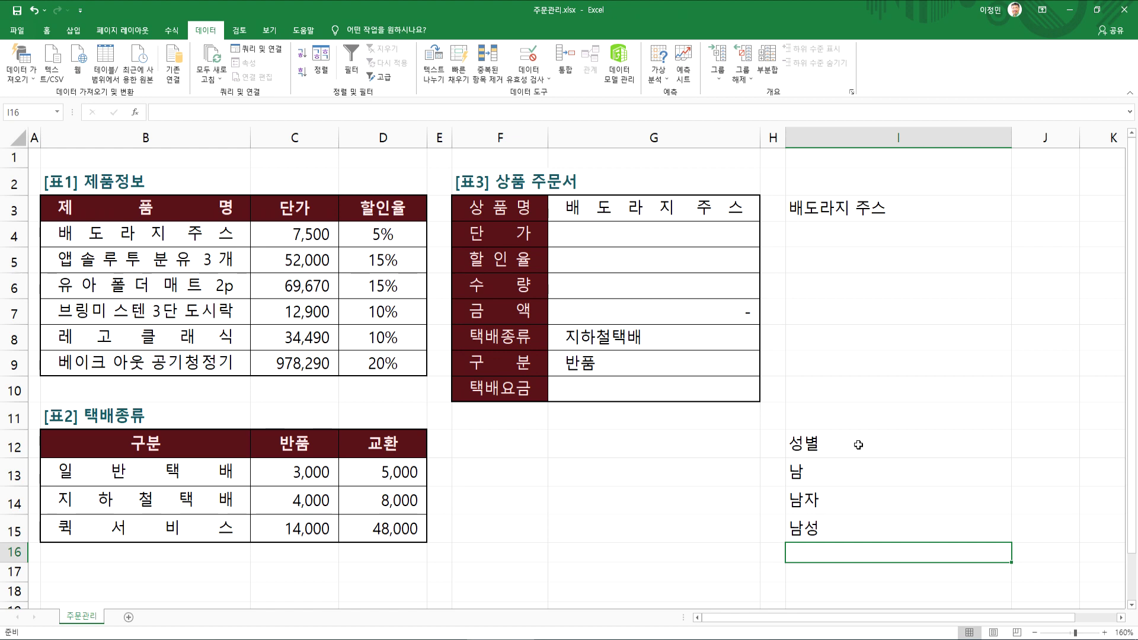
{"action": "type", "text": "여자"}
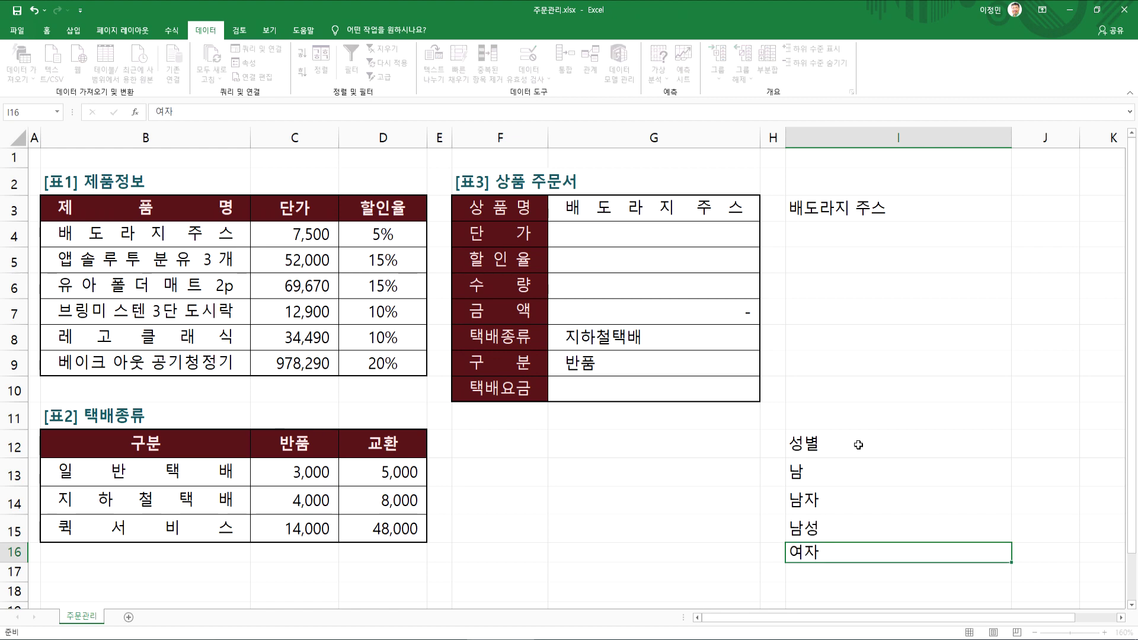
{"action": "key", "text": "Escape"}
{"action": "key", "text": "Down"}
{"action": "type", "text": "여성"}
{"action": "key", "text": "Return"}
{"action": "type", "text": "여"}
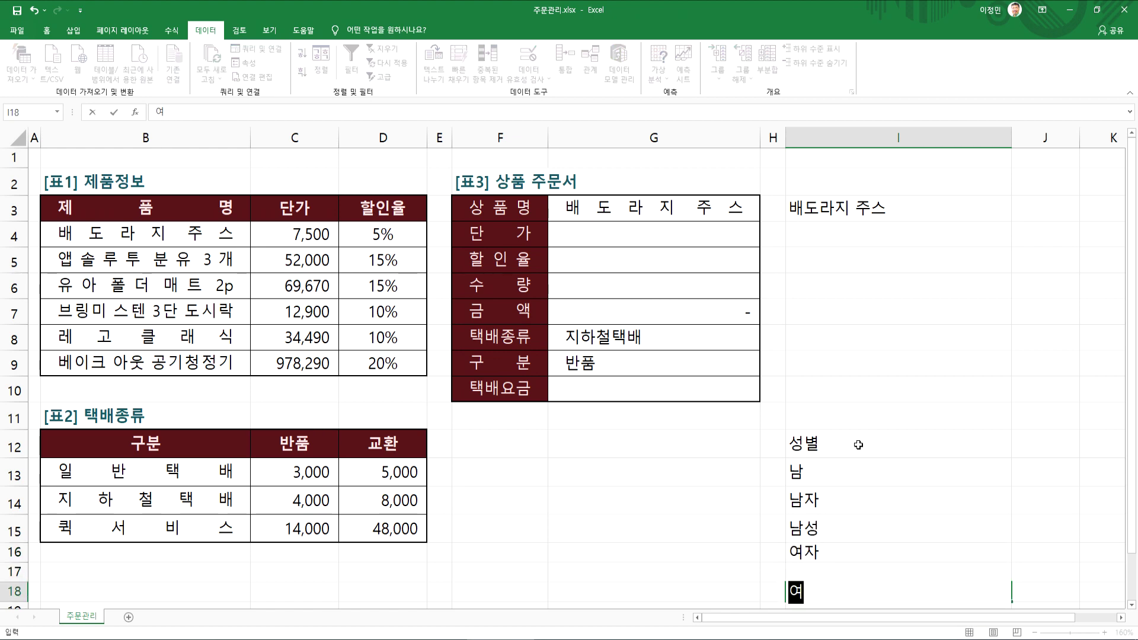
{"action": "key", "text": "Return"}
Step: Clear the gender entries in I13:I18, keeping the range selected
{"action": "left_click_drag", "start_coordinate": [859, 448], "coordinate": [829, 566]}
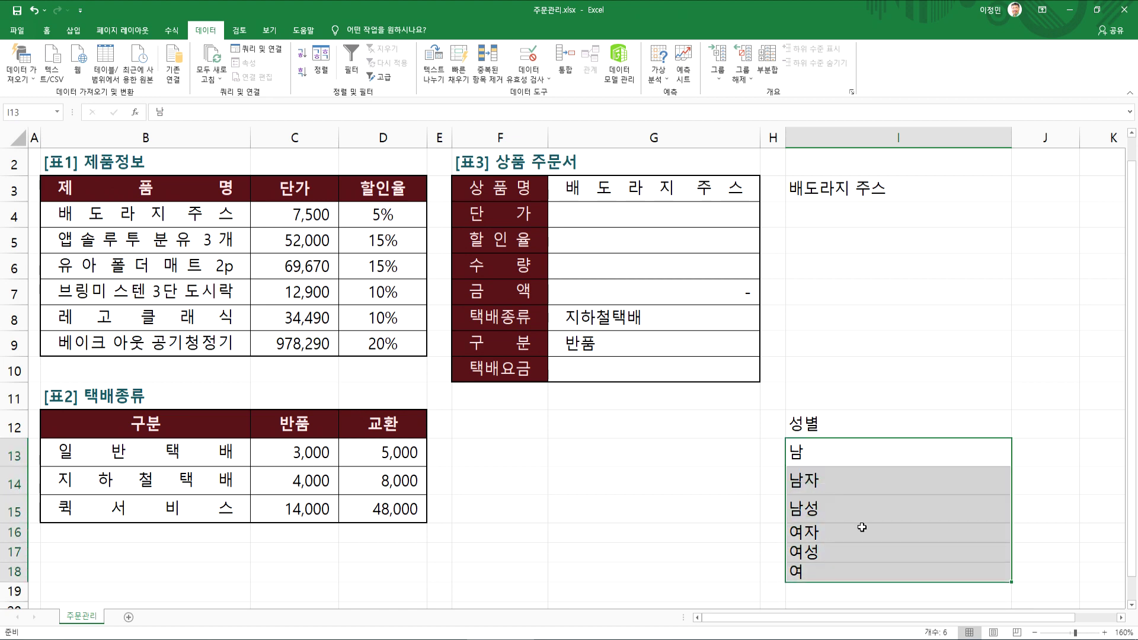
{"action": "scroll", "coordinate": [862, 529], "scroll_direction": "down", "scroll_amount": 1}
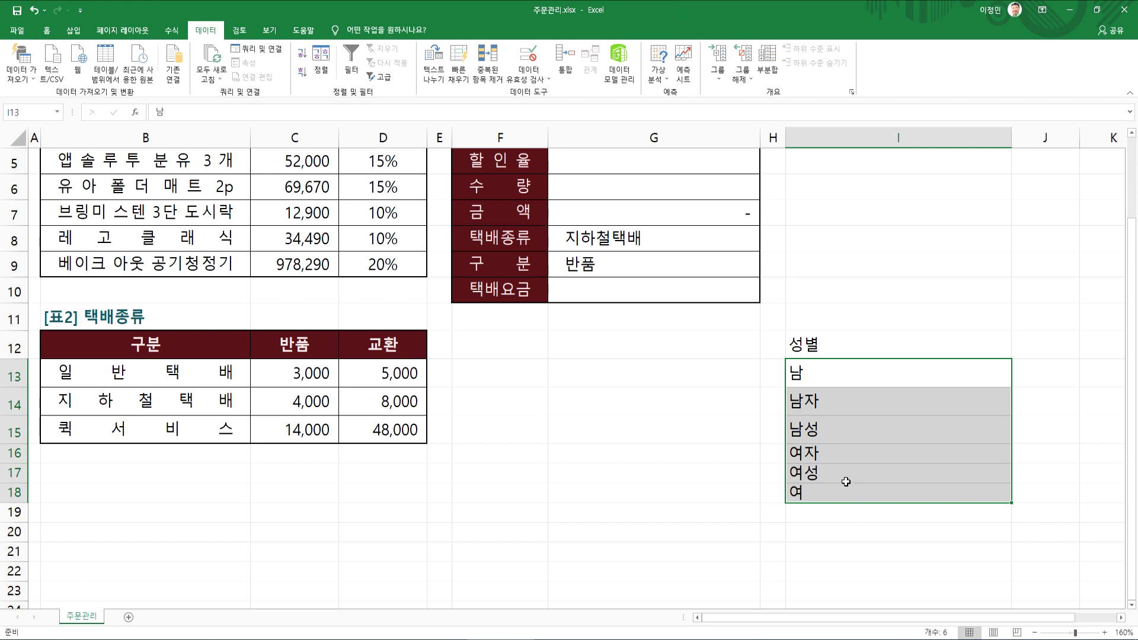
{"action": "key", "text": "Delete"}
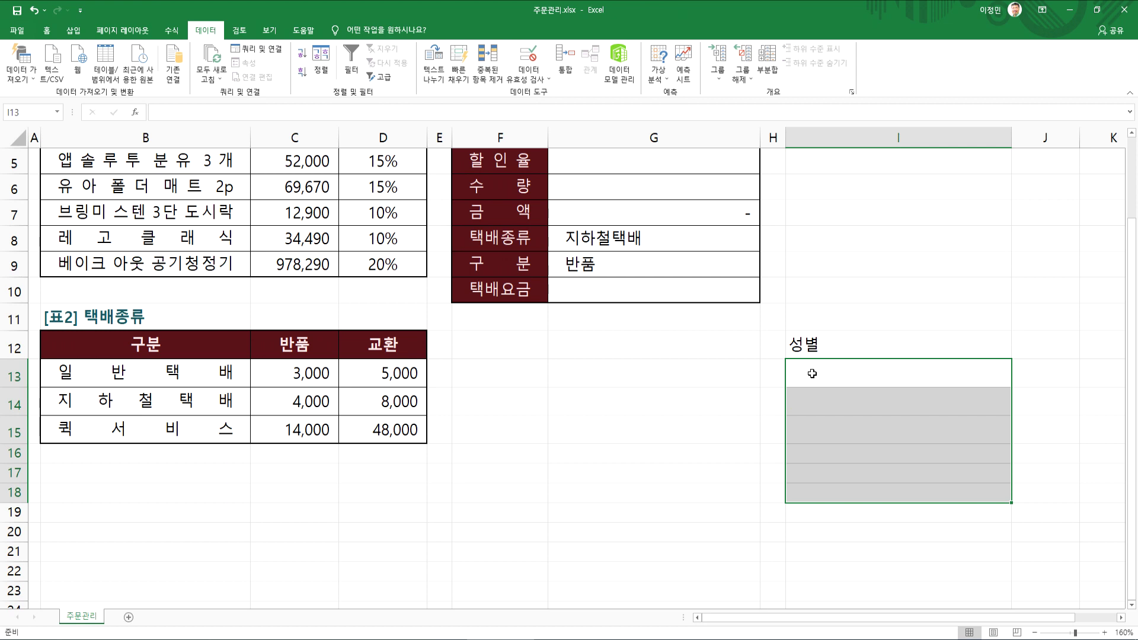
Step: Apply list data validation to the gender range I13:I18 with the typed source 남자,여자
{"action": "left_click", "coordinate": [528, 56]}
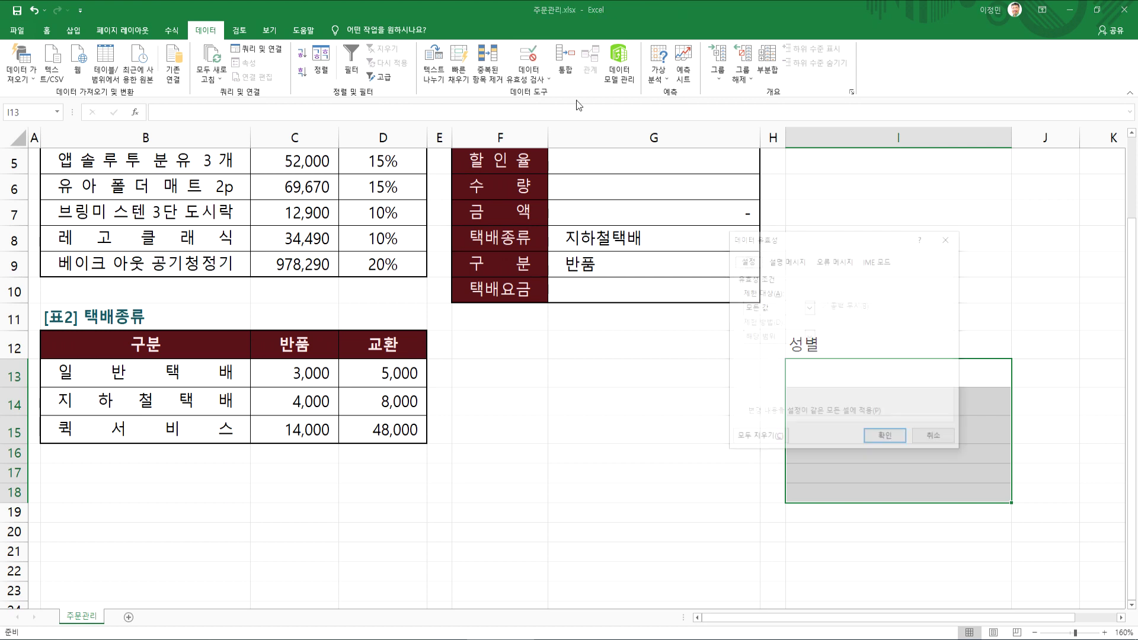
{"action": "left_click", "coordinate": [753, 307]}
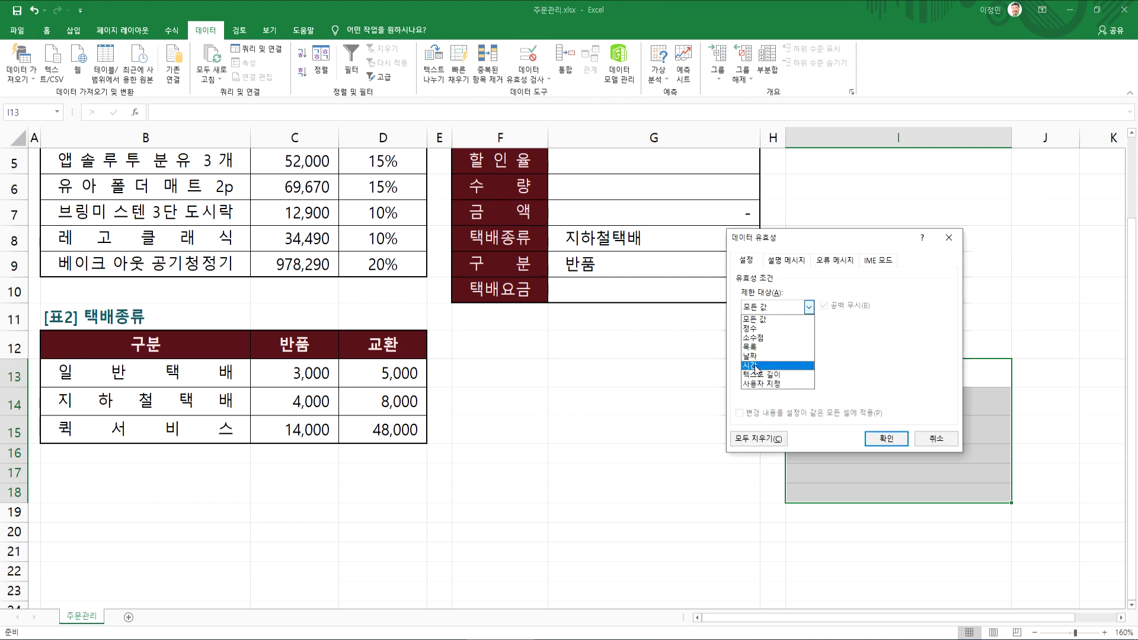
{"action": "left_click", "coordinate": [751, 349]}
{"action": "left_click", "coordinate": [782, 365]}
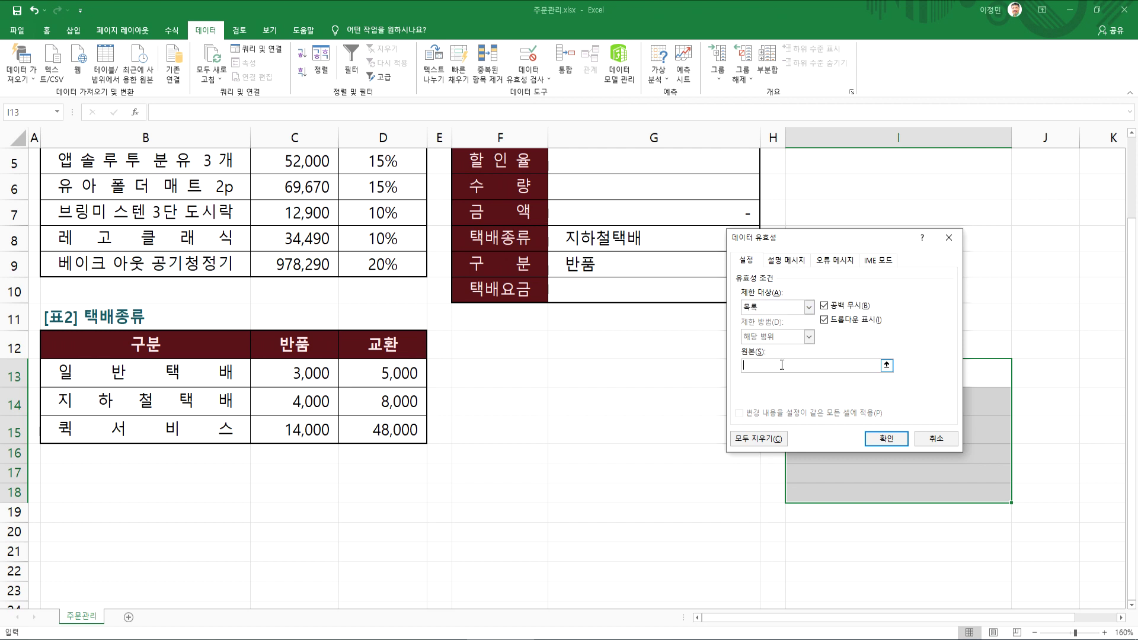
{"action": "type", "text": "남자,여자"}
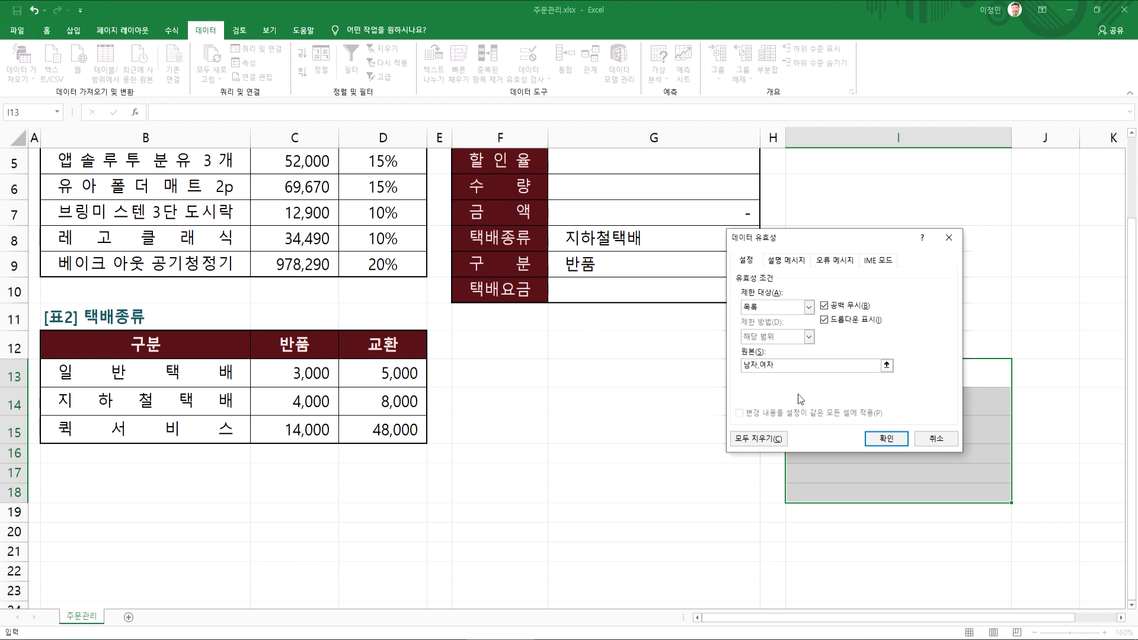
{"action": "left_click", "coordinate": [887, 442]}
Step: Choose 여자 in cell I13 and 남자 in cell I14 from the gender drop-down lists
{"action": "left_click", "coordinate": [889, 368]}
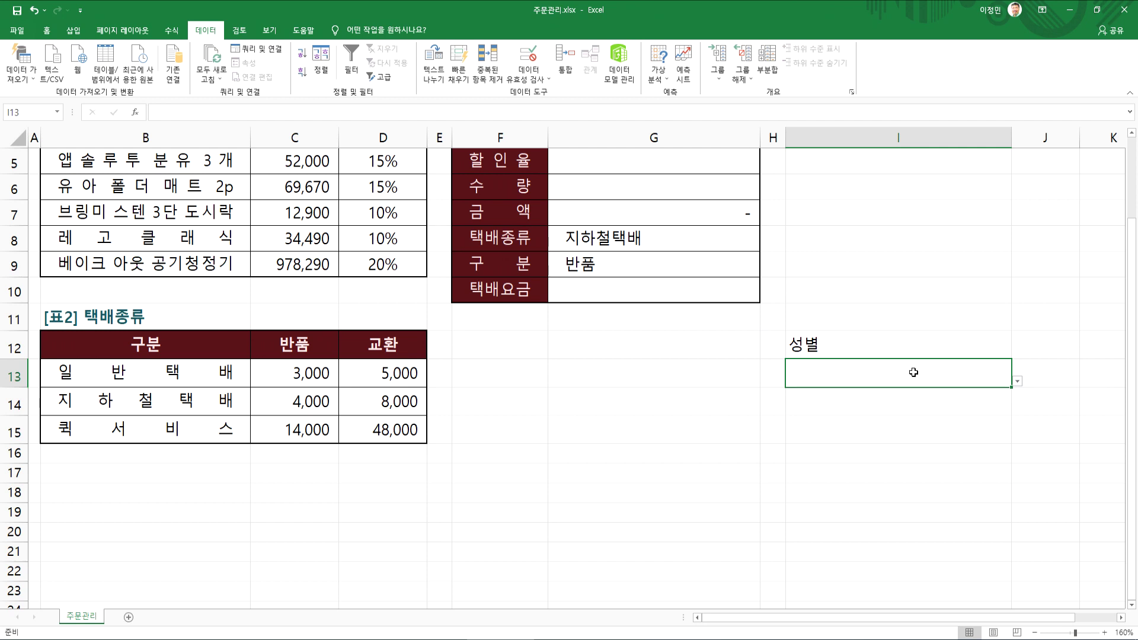
{"action": "left_click", "coordinate": [1017, 381]}
{"action": "left_click", "coordinate": [863, 408]}
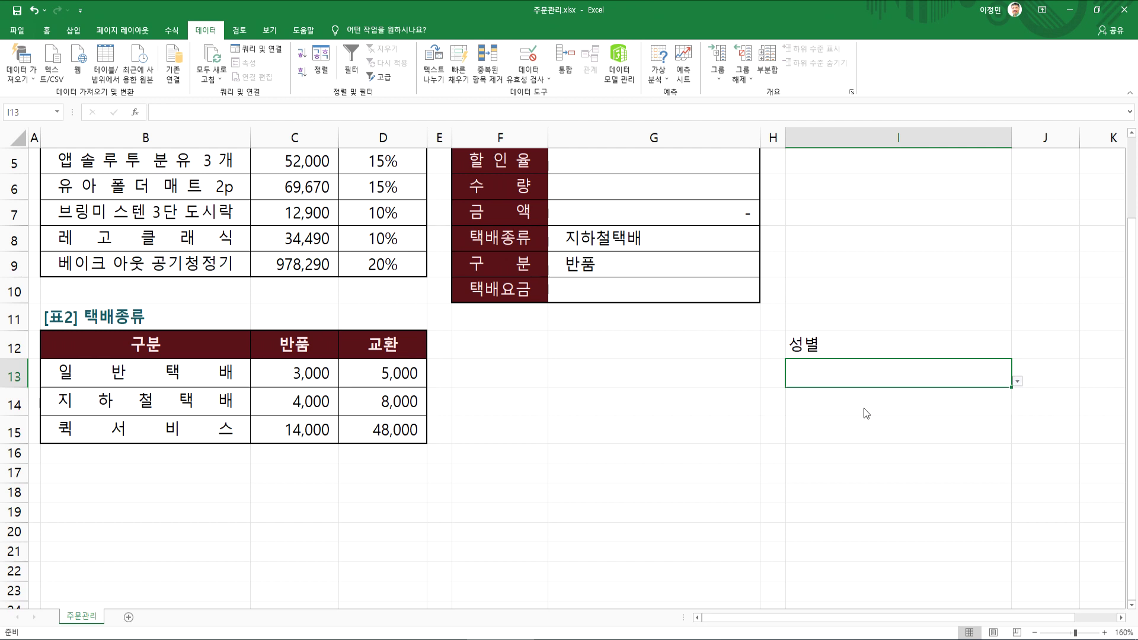
{"action": "left_click", "coordinate": [965, 397]}
{"action": "left_click", "coordinate": [1018, 409]}
{"action": "left_click", "coordinate": [920, 424]}
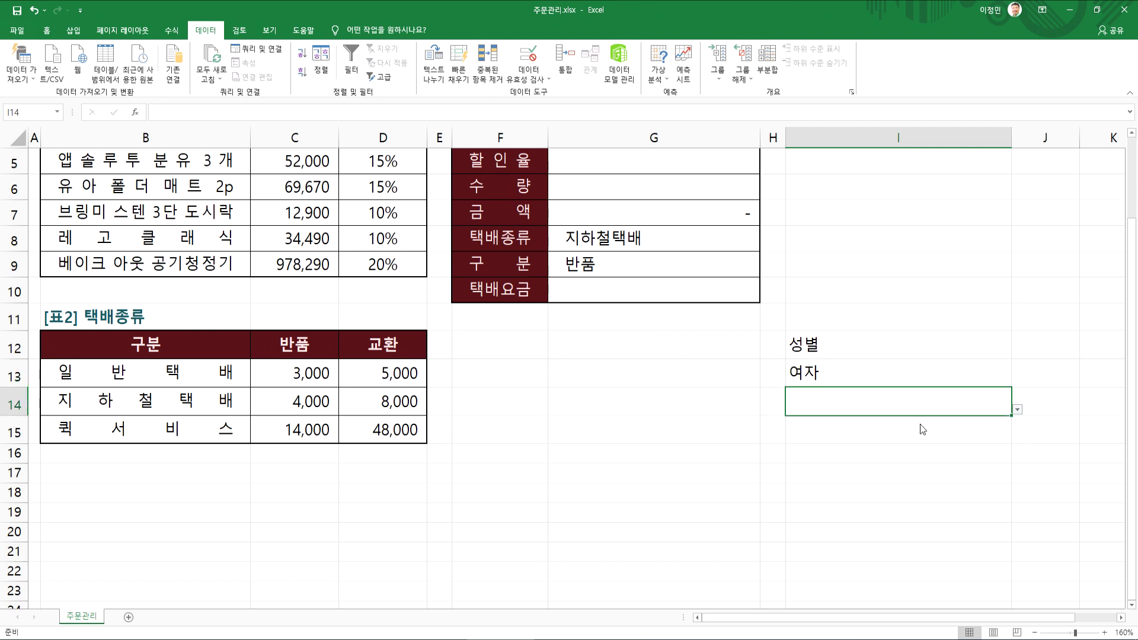
Step: Try to enter the unlisted value 남성 in cell I15, cancel the entry and select I13:I14
{"action": "left_click", "coordinate": [836, 431]}
{"action": "type", "text": "나ㅁ성"}
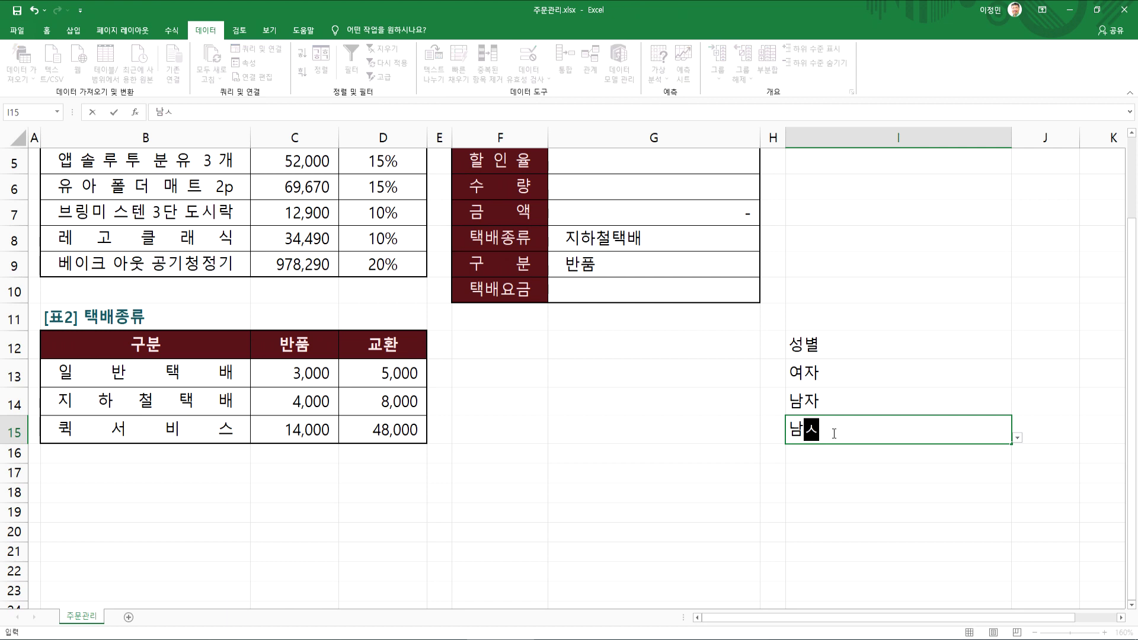
{"action": "key", "text": "Return"}
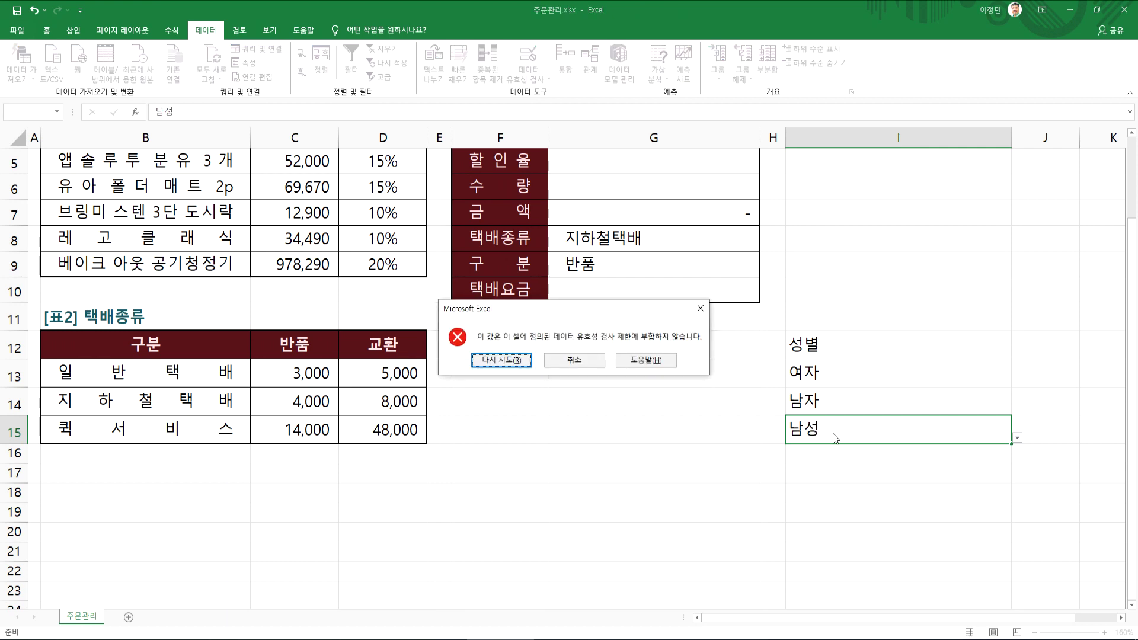
{"action": "key", "text": "Escape"}
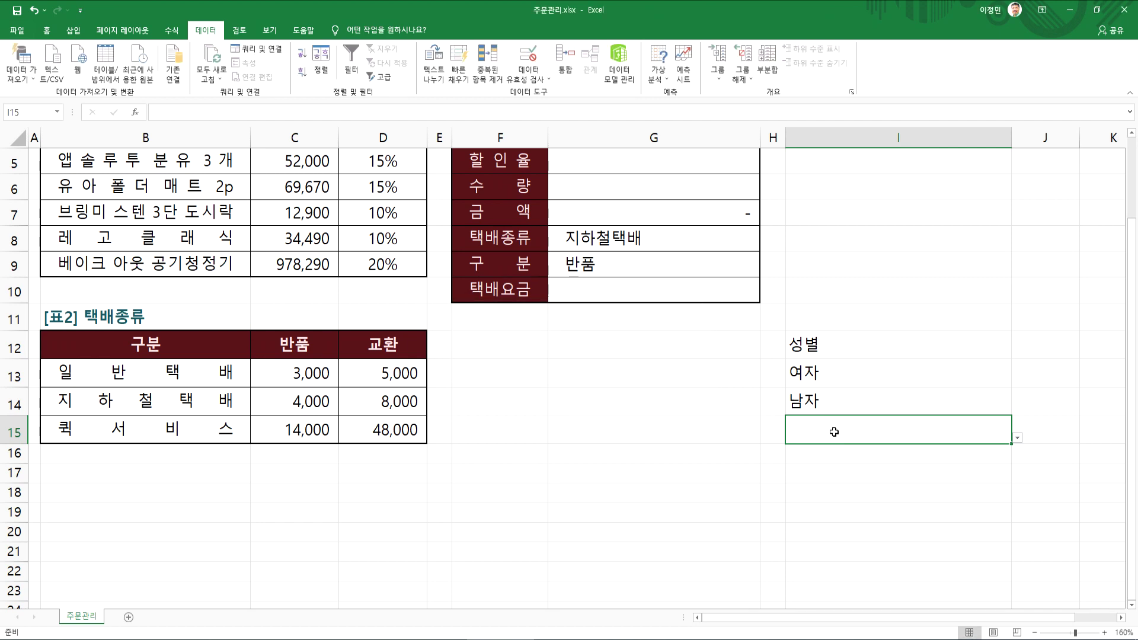
{"action": "left_click_drag", "start_coordinate": [818, 376], "coordinate": [833, 406]}
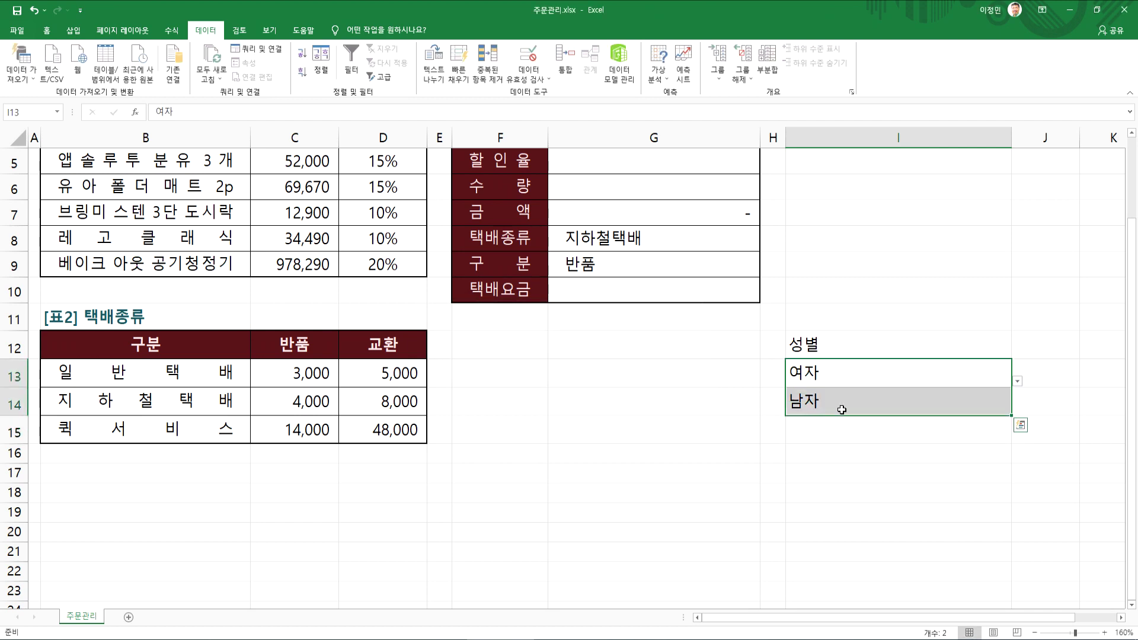
Step: Try 레고 클래식 from the product name drop-down in G3 and return the choice to 배도라지 주스
{"action": "scroll", "coordinate": [833, 405], "scroll_direction": "up", "scroll_amount": 2}
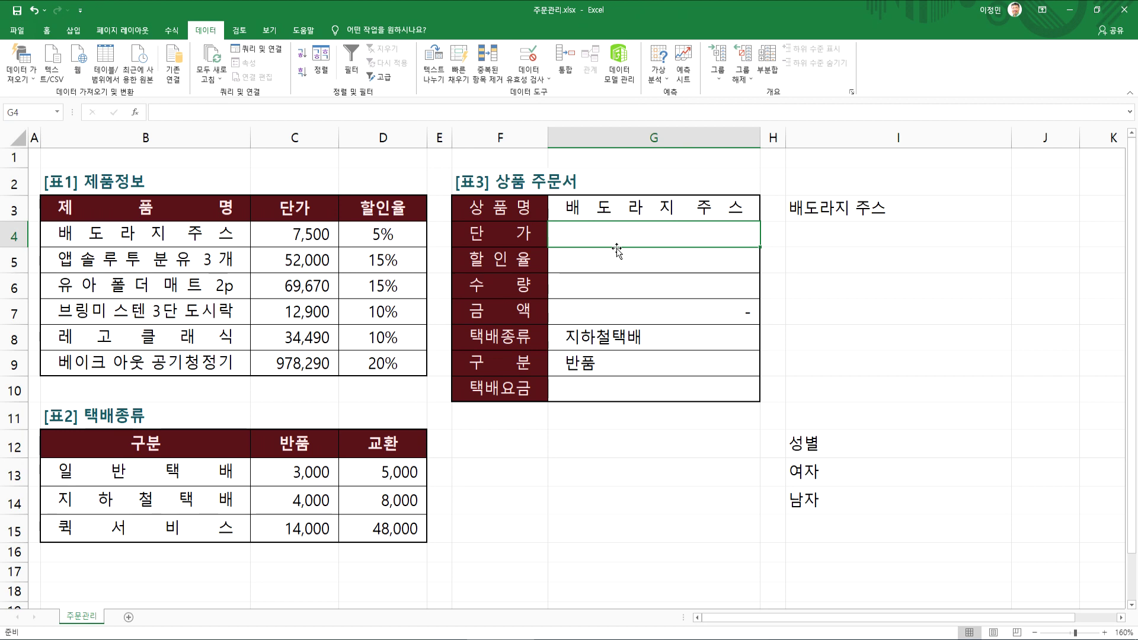
{"action": "left_click", "coordinate": [652, 200]}
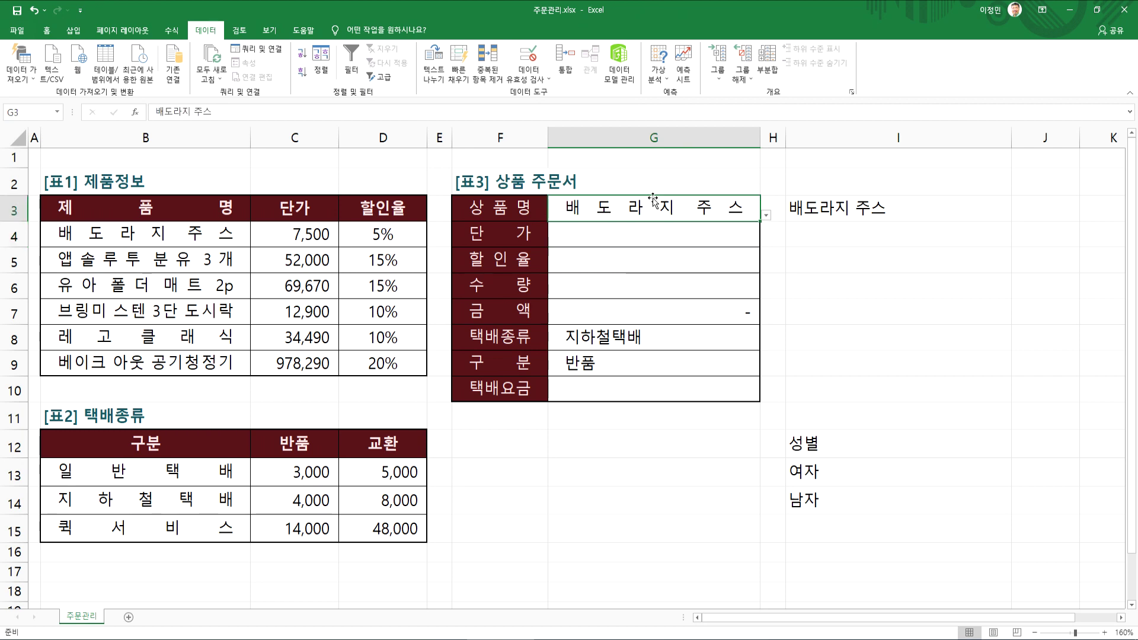
{"action": "left_click", "coordinate": [766, 217]}
{"action": "left_click", "coordinate": [625, 287]}
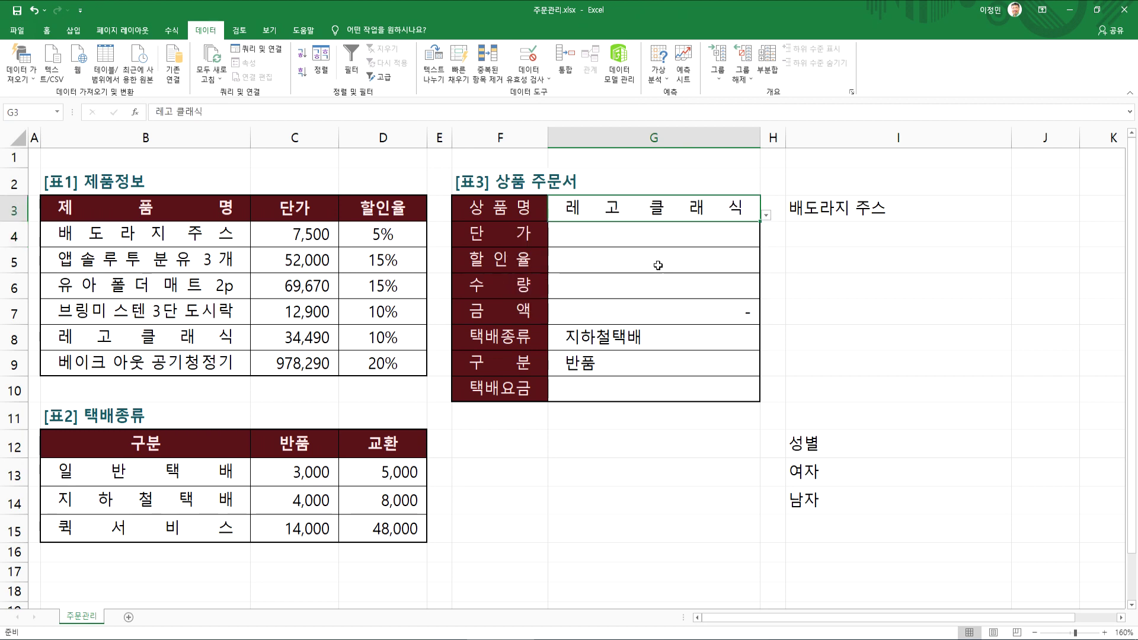
{"action": "left_click", "coordinate": [766, 217]}
{"action": "left_click", "coordinate": [592, 225]}
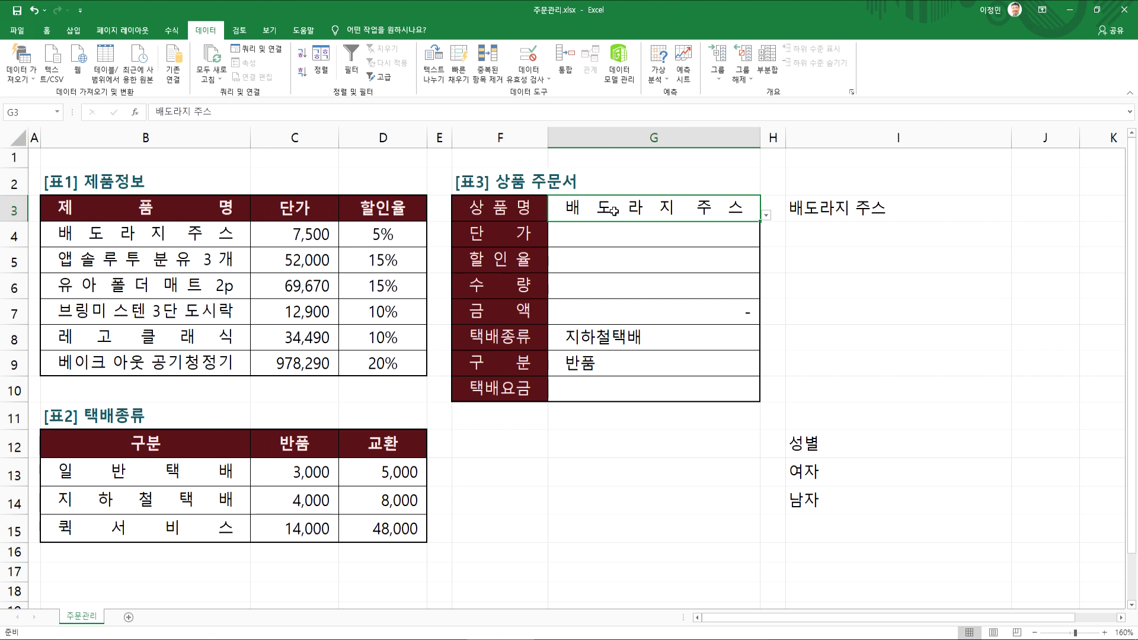
Step: Examine the product table B4:D9, stepping across its first row from product name to unit price and discount rate
{"action": "left_click", "coordinate": [583, 237]}
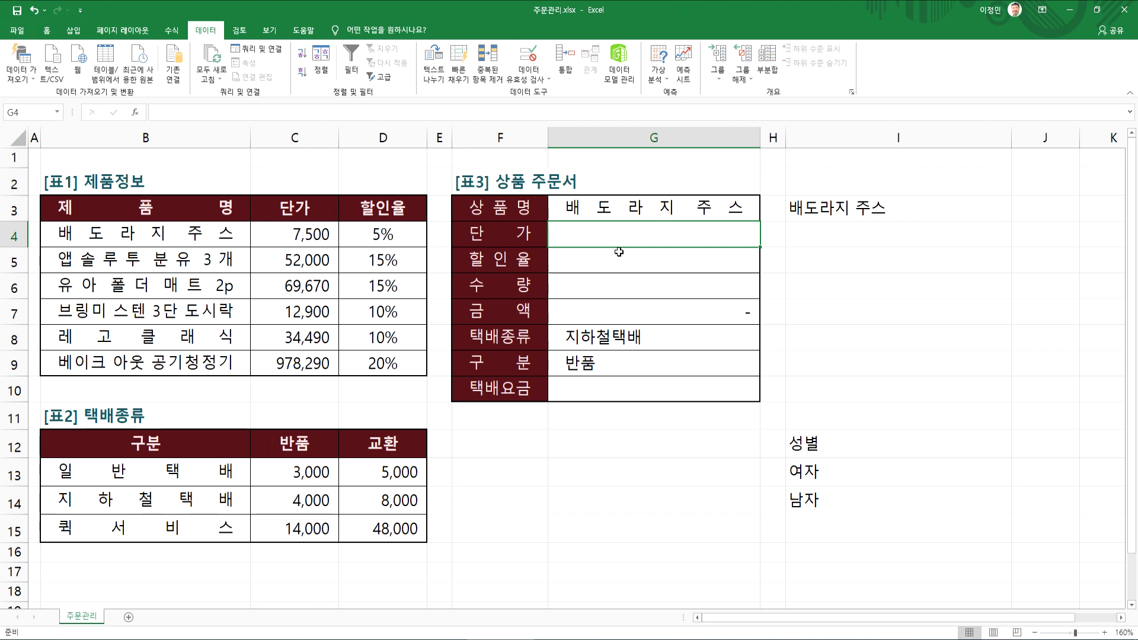
{"action": "left_click_drag", "start_coordinate": [161, 234], "coordinate": [391, 360]}
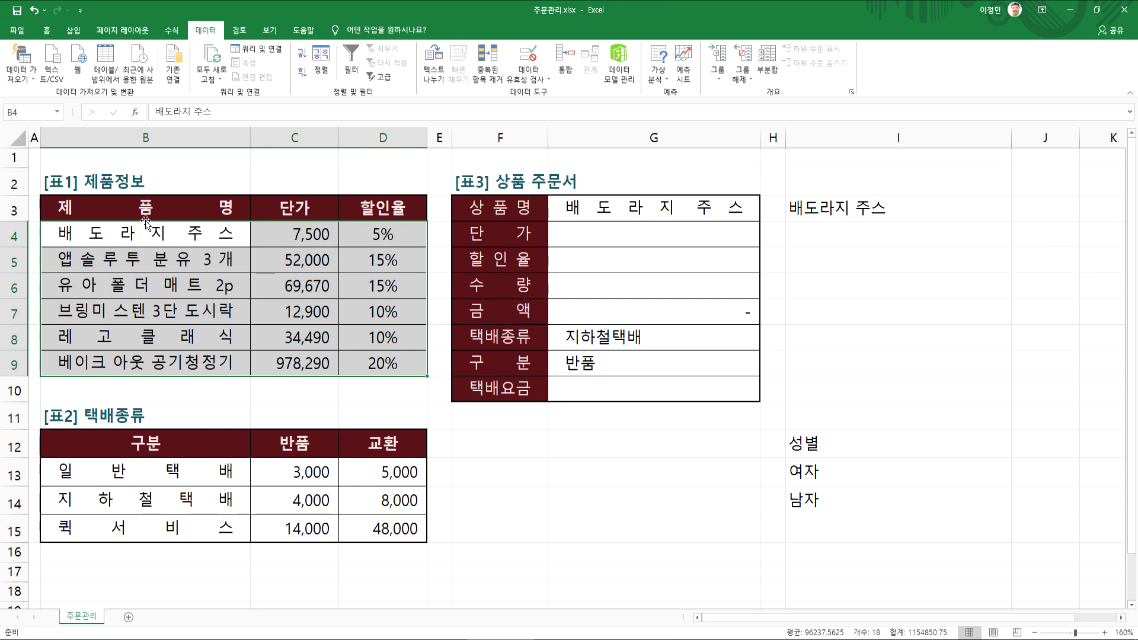
{"action": "key", "text": "Tab"}
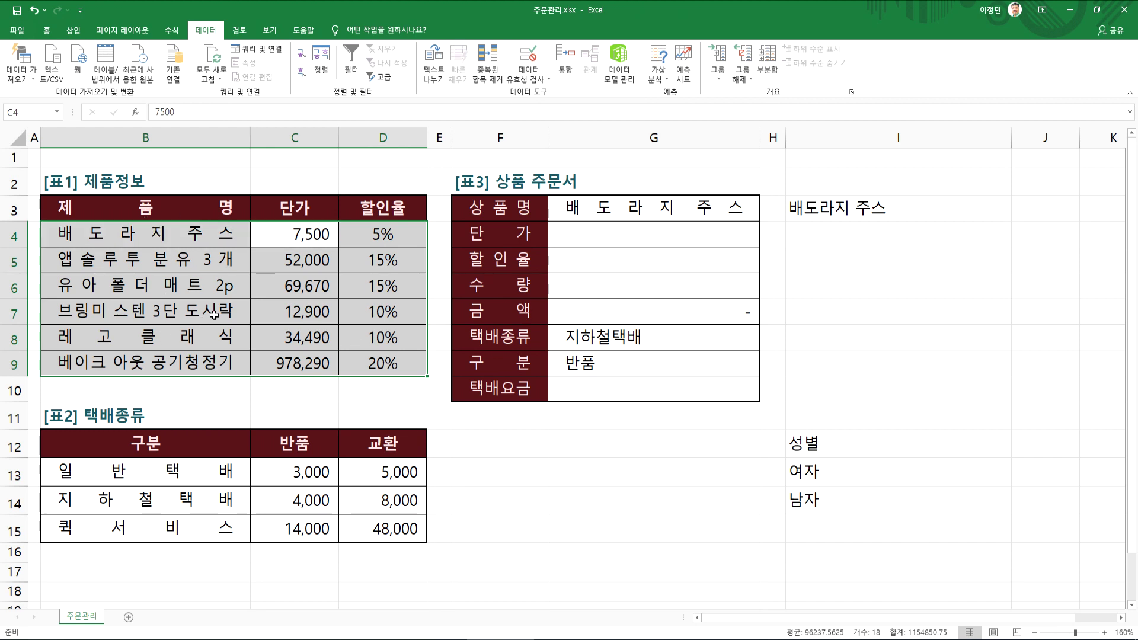
{"action": "key", "text": "Tab"}
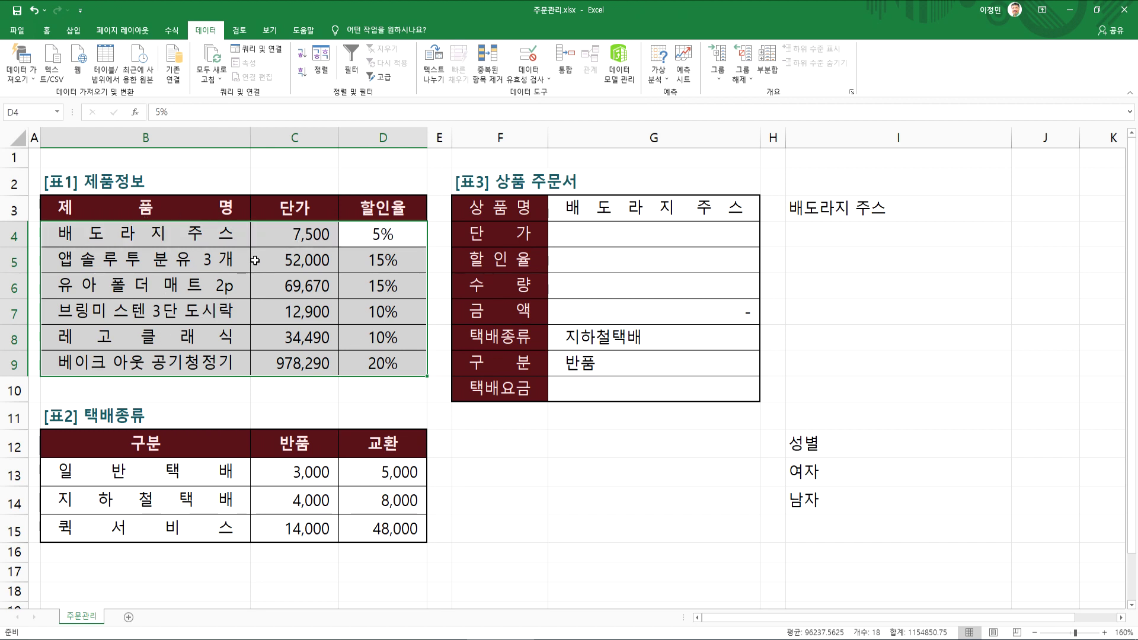
{"action": "left_click_drag", "start_coordinate": [127, 231], "coordinate": [377, 362]}
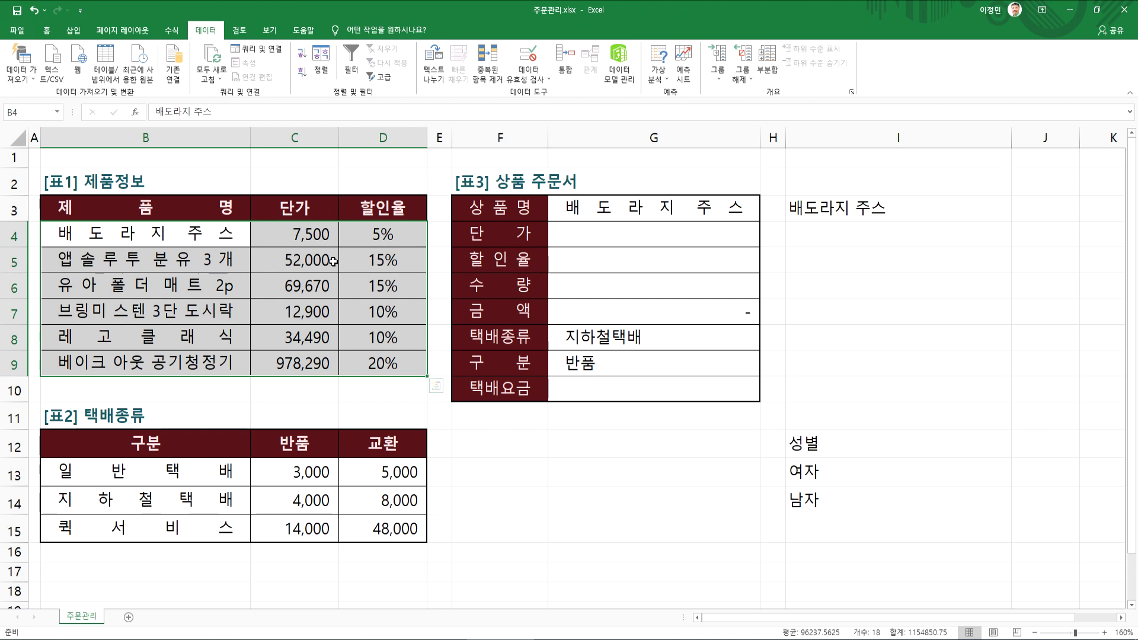
{"action": "key", "text": "Tab"}
{"action": "key", "text": "Tab"}
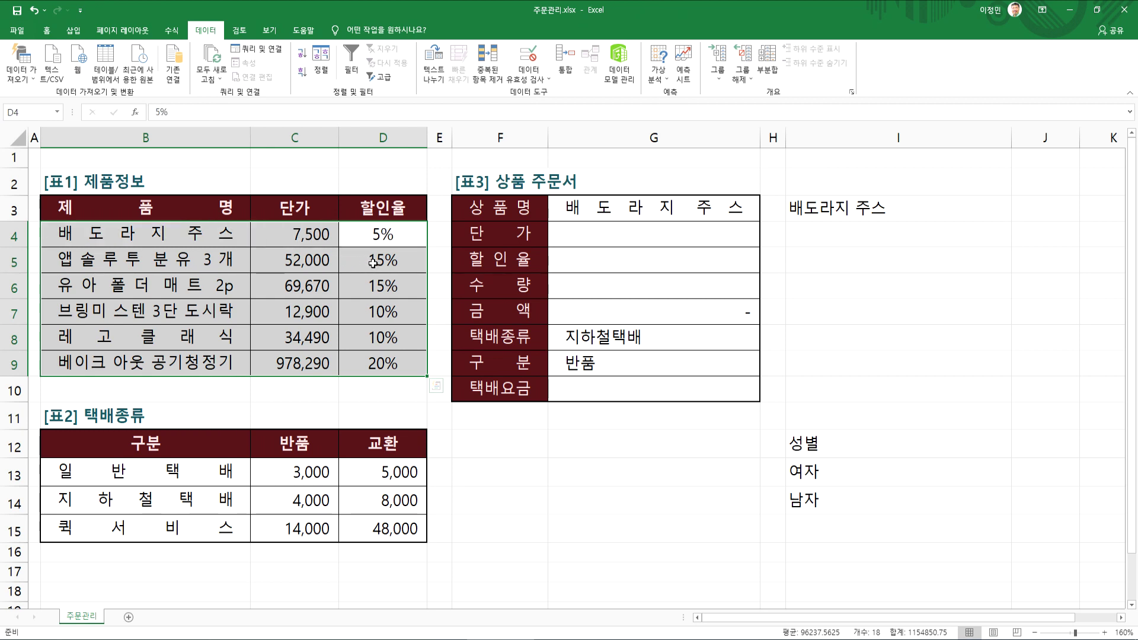
{"action": "left_click", "coordinate": [600, 228]}
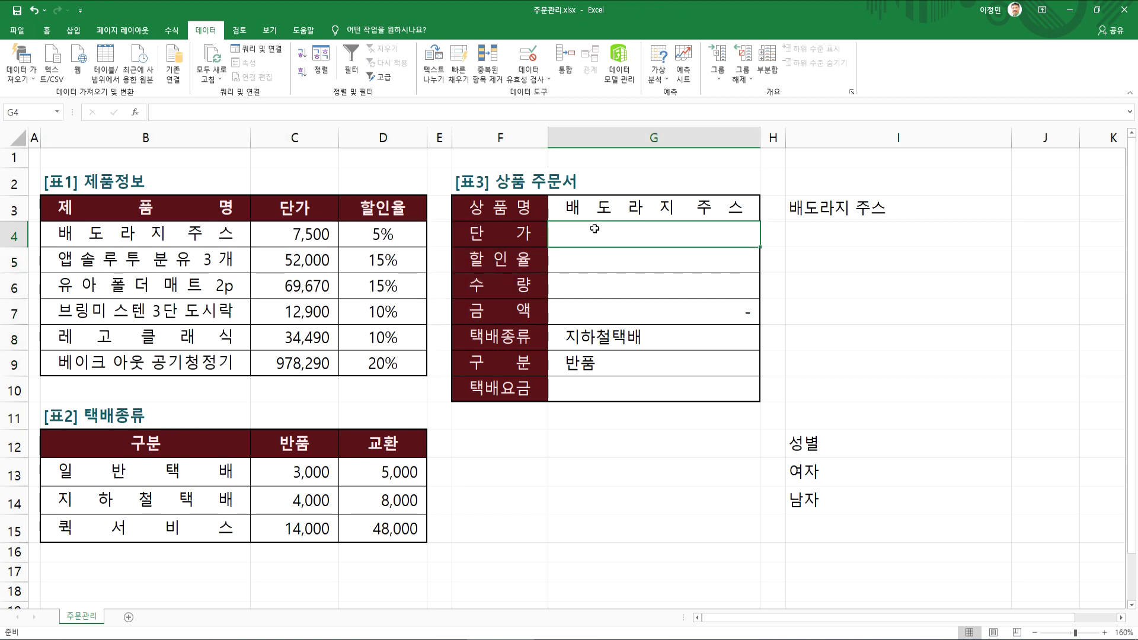
{"action": "scroll", "coordinate": [572, 245], "scroll_direction": "up", "scroll_amount": 2}
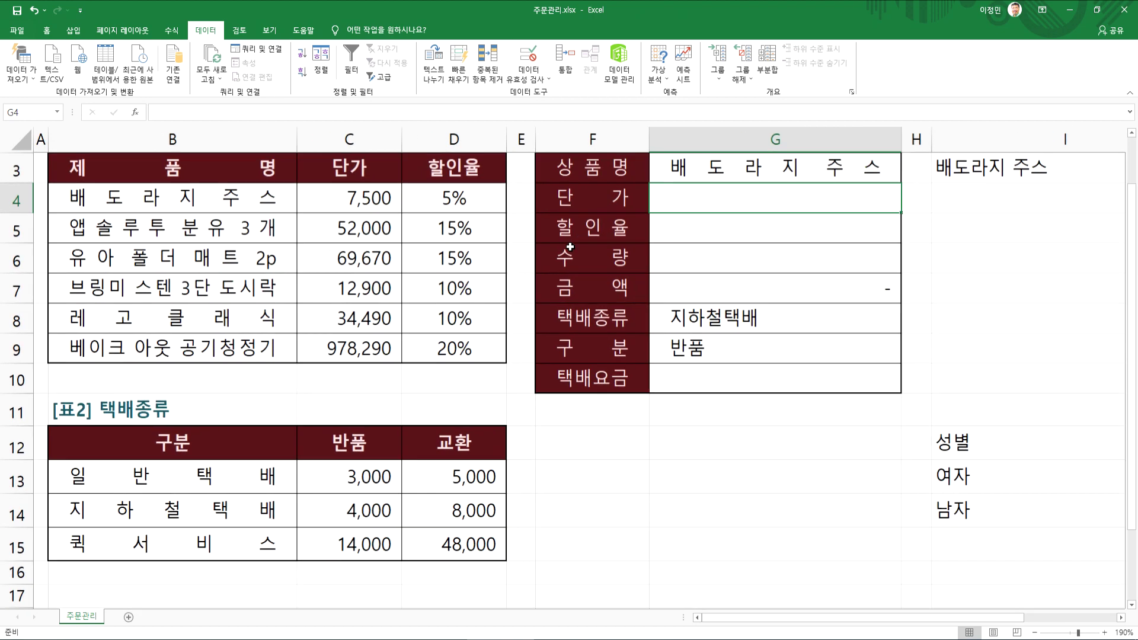
{"action": "scroll", "coordinate": [643, 243], "scroll_direction": "up", "scroll_amount": 1}
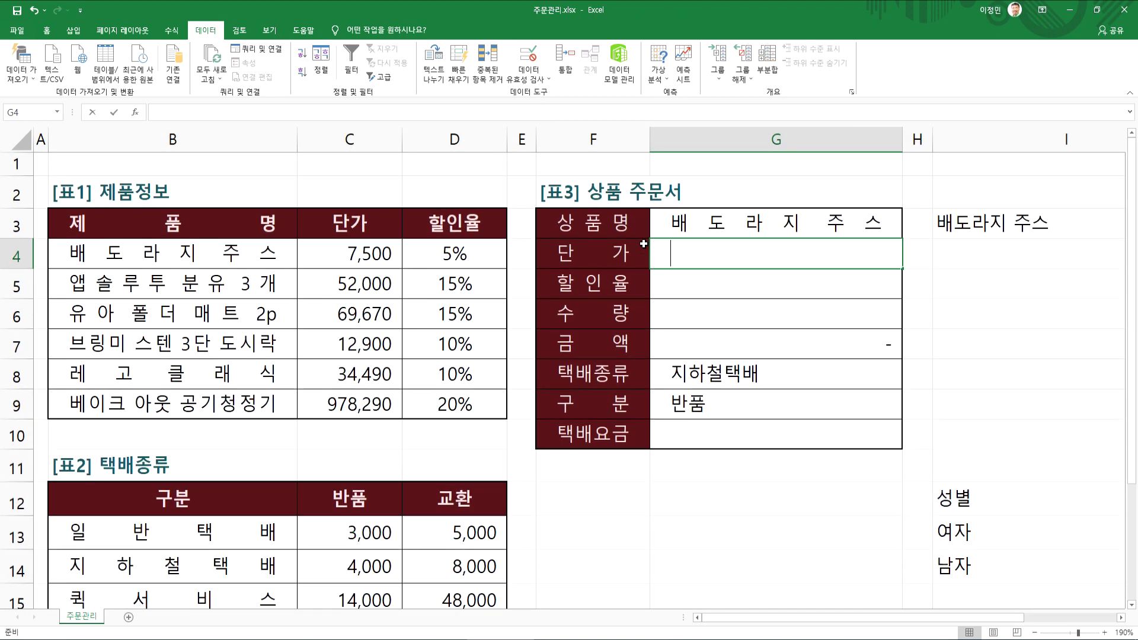
{"action": "type", "text": "=v"}
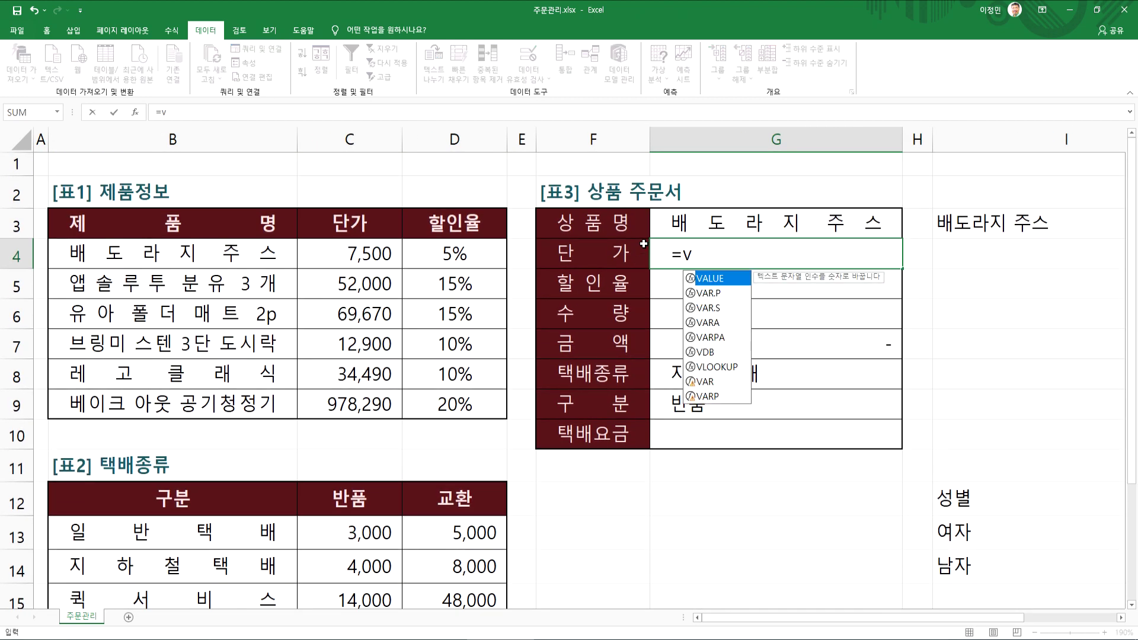
{"action": "type", "text": "lo"}
{"action": "key", "text": "BackSpace"}
{"action": "key", "text": "BackSpace"}
{"action": "key", "text": "BackSpace"}
{"action": "type", "text": "VLOO"}
{"action": "key", "text": "Tab"}
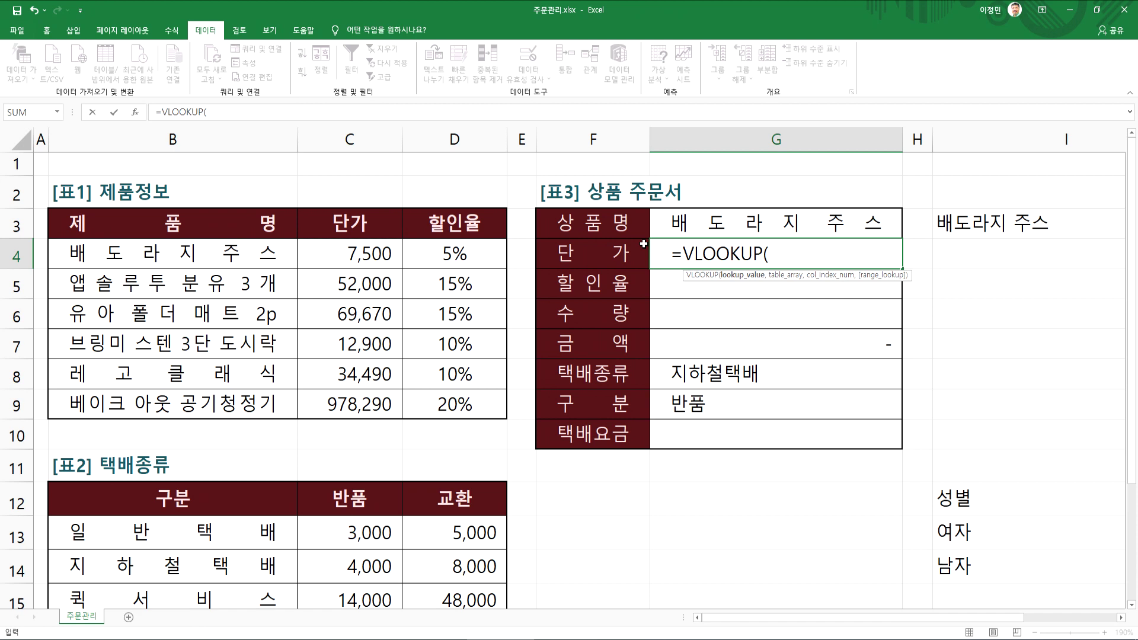
{"action": "left_click", "coordinate": [693, 223]}
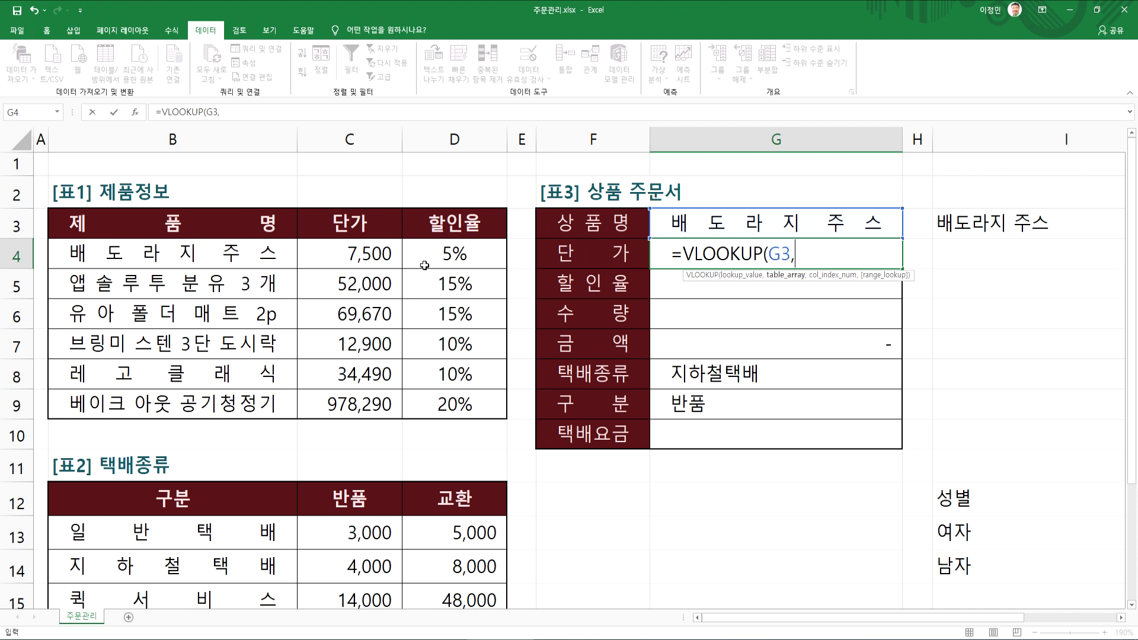
{"action": "left_click", "coordinate": [224, 251]}
{"action": "left_click_drag", "start_coordinate": [269, 250], "coordinate": [456, 398]}
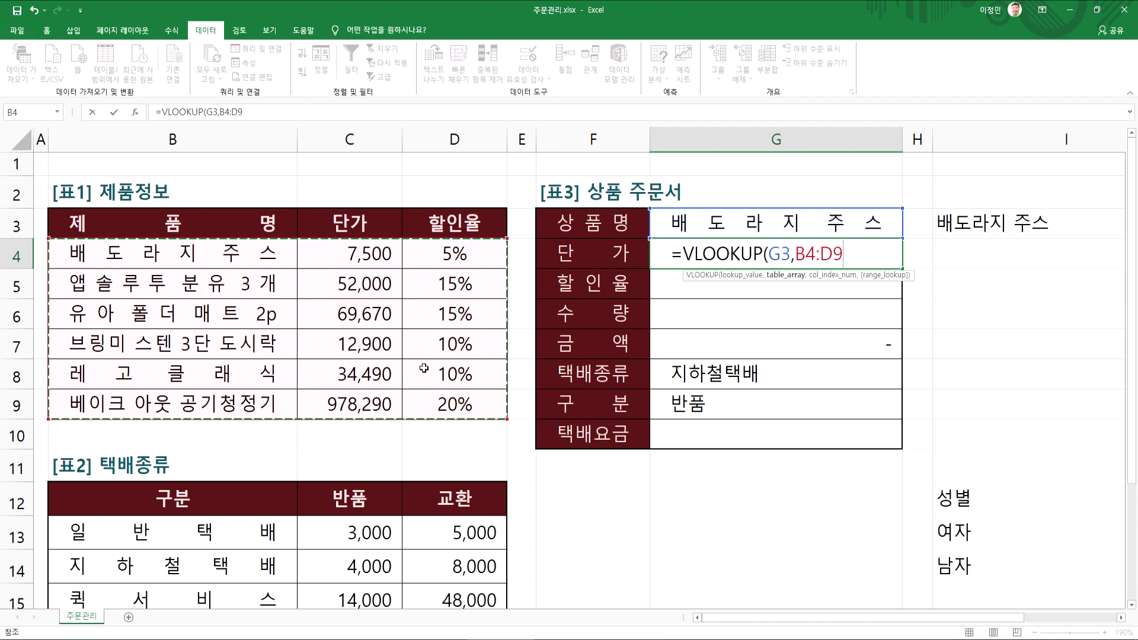
{"action": "type", "text": ","}
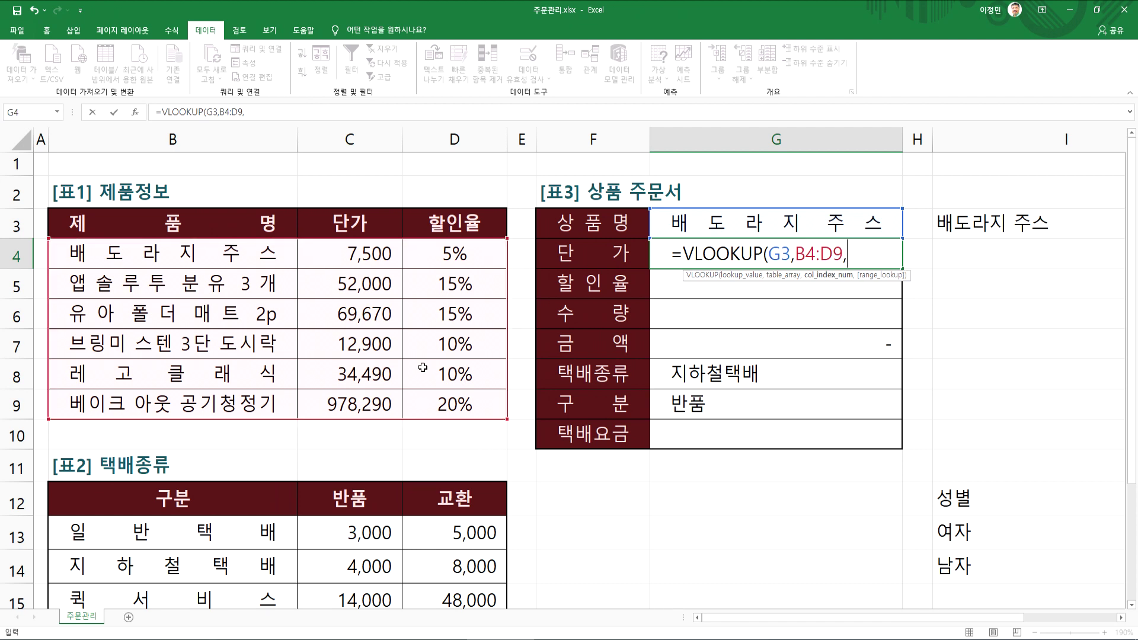
{"action": "type", "text": "2"}
{"action": "left_click", "coordinate": [873, 253]}
{"action": "key", "text": "Escape"}
Step: Examine the product names in B4:B9 row by row and compare them with the unit prices in column C
{"action": "left_click_drag", "start_coordinate": [189, 256], "coordinate": [179, 397]}
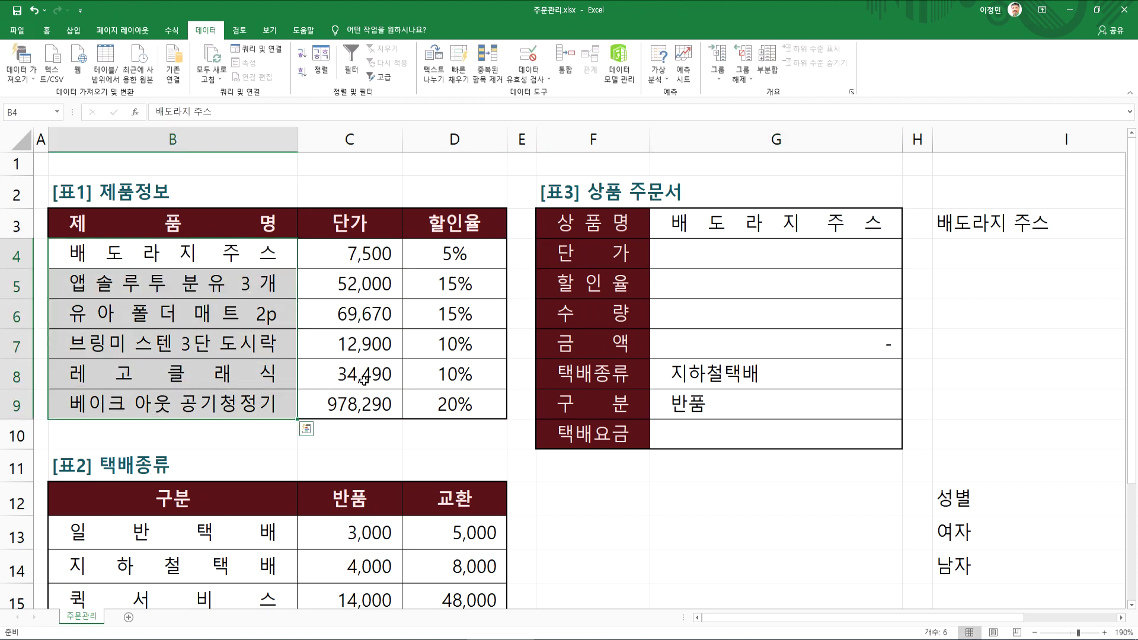
{"action": "key", "text": "Return"}
{"action": "key", "text": "Return"}
{"action": "key", "text": "Return"}
{"action": "key", "text": "Return"}
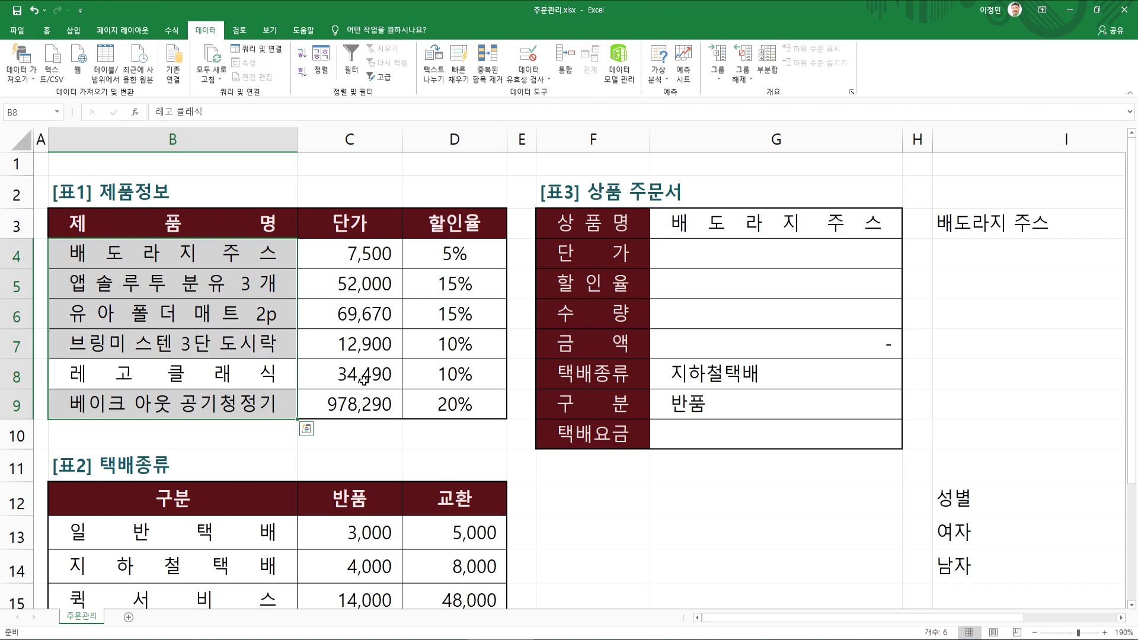
{"action": "left_click_drag", "start_coordinate": [256, 251], "coordinate": [256, 404]}
{"action": "left_click_drag", "start_coordinate": [351, 262], "coordinate": [347, 398]}
{"action": "left_click", "coordinate": [677, 268]}
{"action": "left_click", "coordinate": [681, 286]}
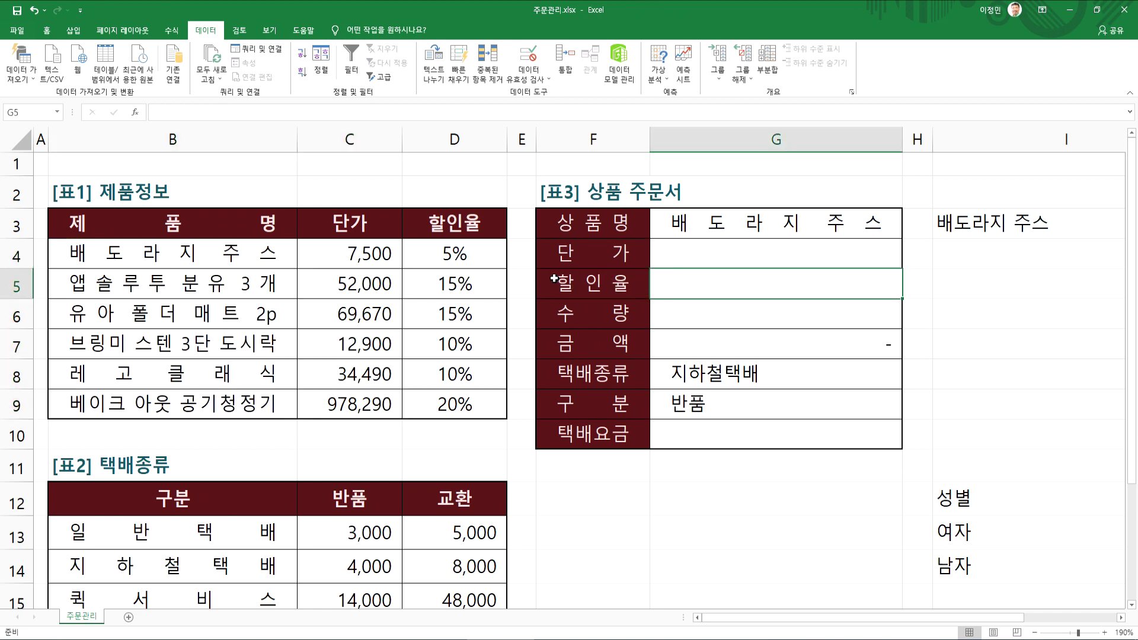
Step: Select the product table B4:D9 and trace the 앱솔루투 분유 3개 row across to its discount rate
{"action": "left_click_drag", "start_coordinate": [250, 258], "coordinate": [442, 404]}
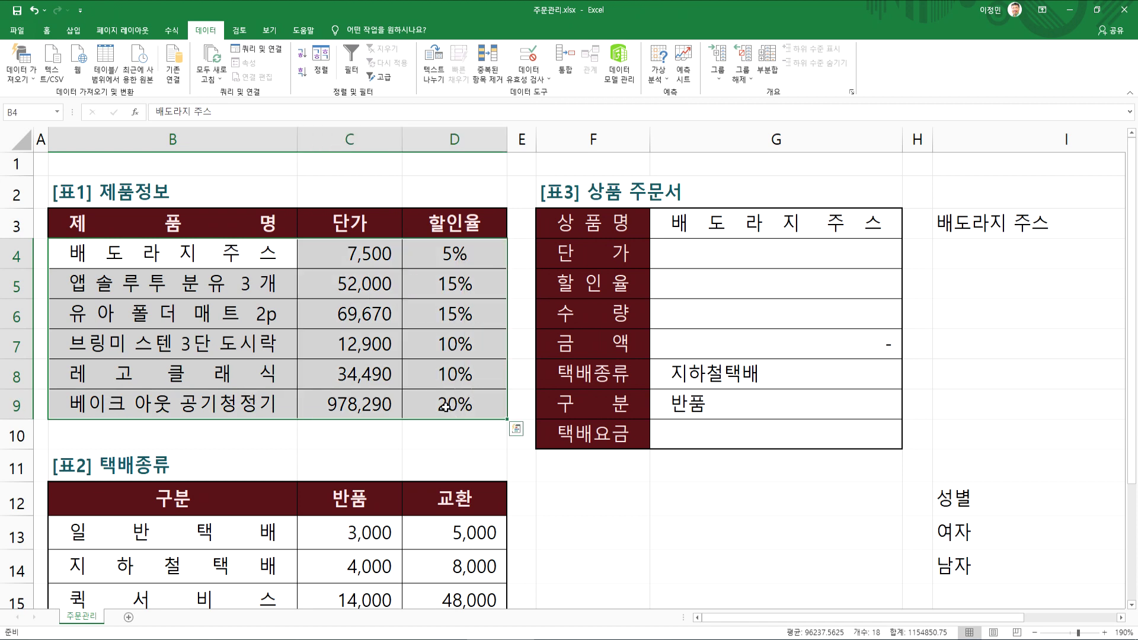
{"action": "left_click_drag", "start_coordinate": [140, 258], "coordinate": [426, 404]}
{"action": "key", "text": "Return"}
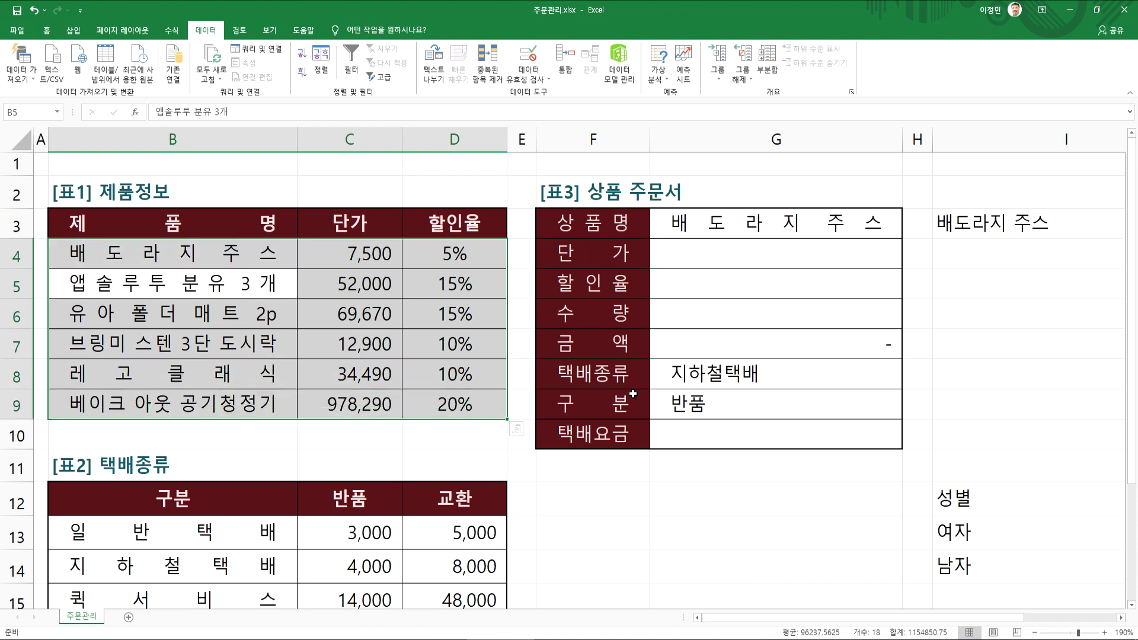
{"action": "key", "text": "Tab"}
{"action": "key", "text": "Tab"}
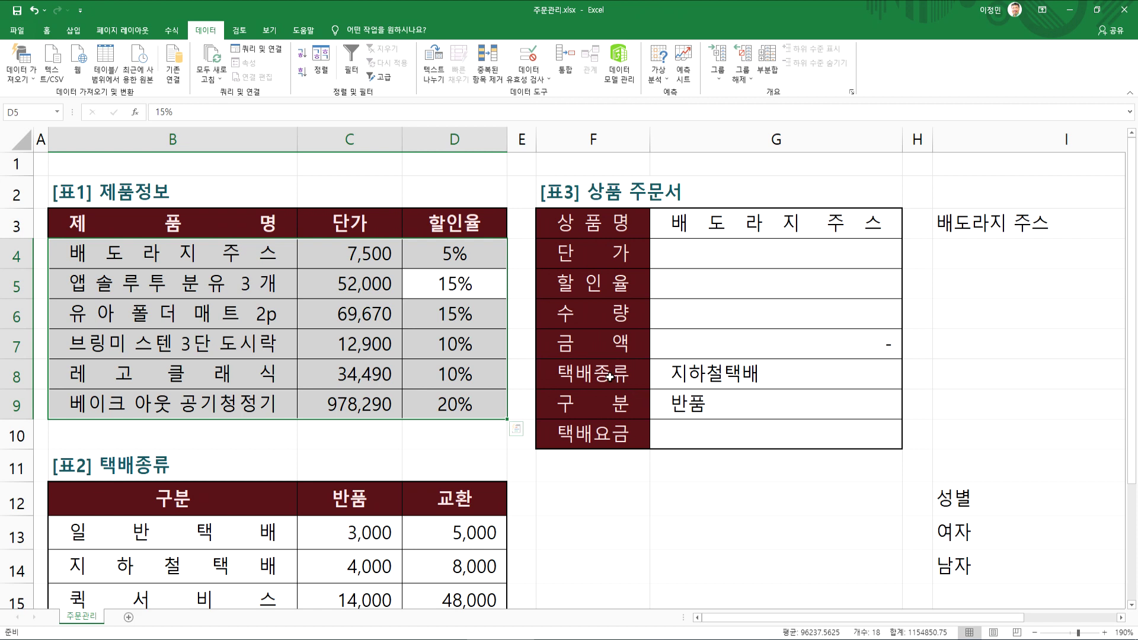
Step: Select the product table B4:D9 and trace the 브링미 스텐 3단 도시락 row across to its unit price and discount rate
{"action": "left_click_drag", "start_coordinate": [268, 254], "coordinate": [446, 404]}
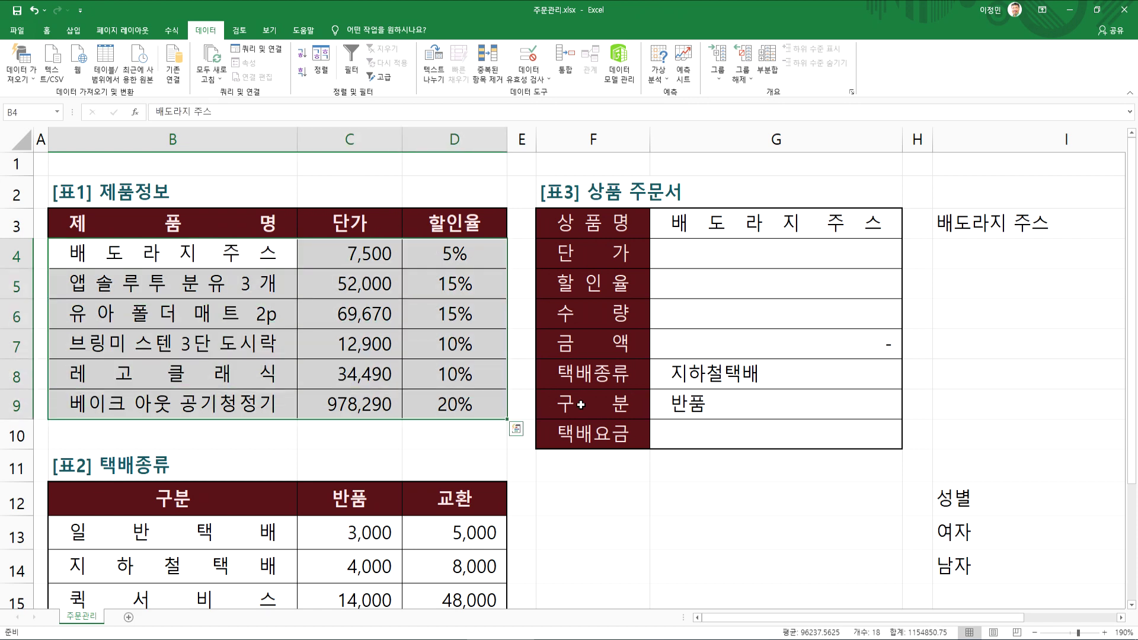
{"action": "key", "text": "Return"}
{"action": "key", "text": "Return"}
{"action": "key", "text": "Return"}
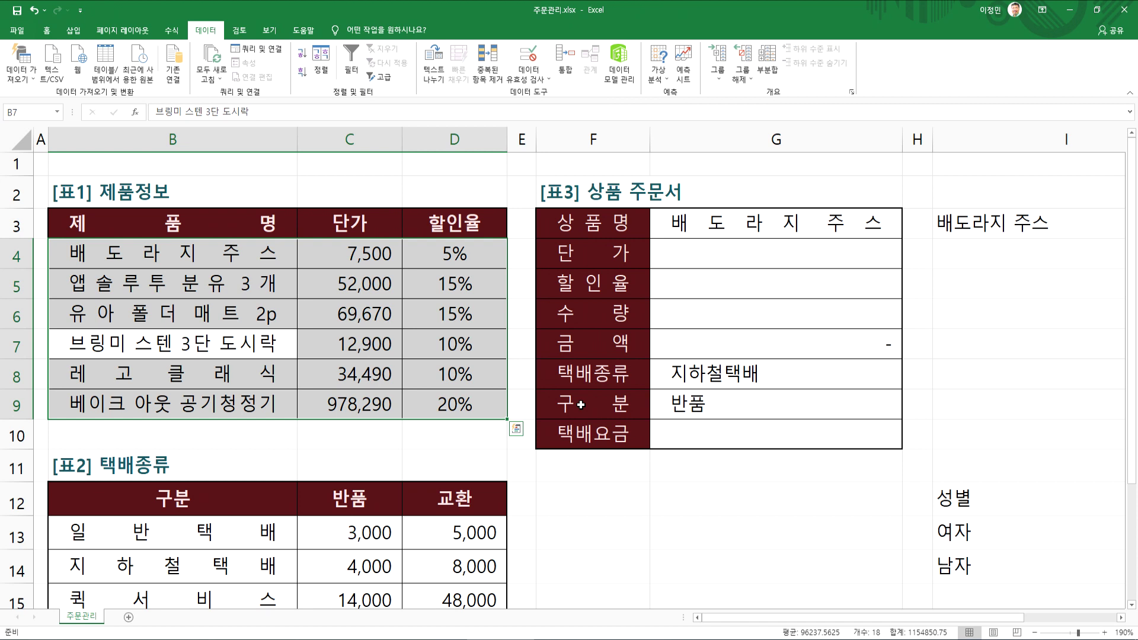
{"action": "key", "text": "Tab"}
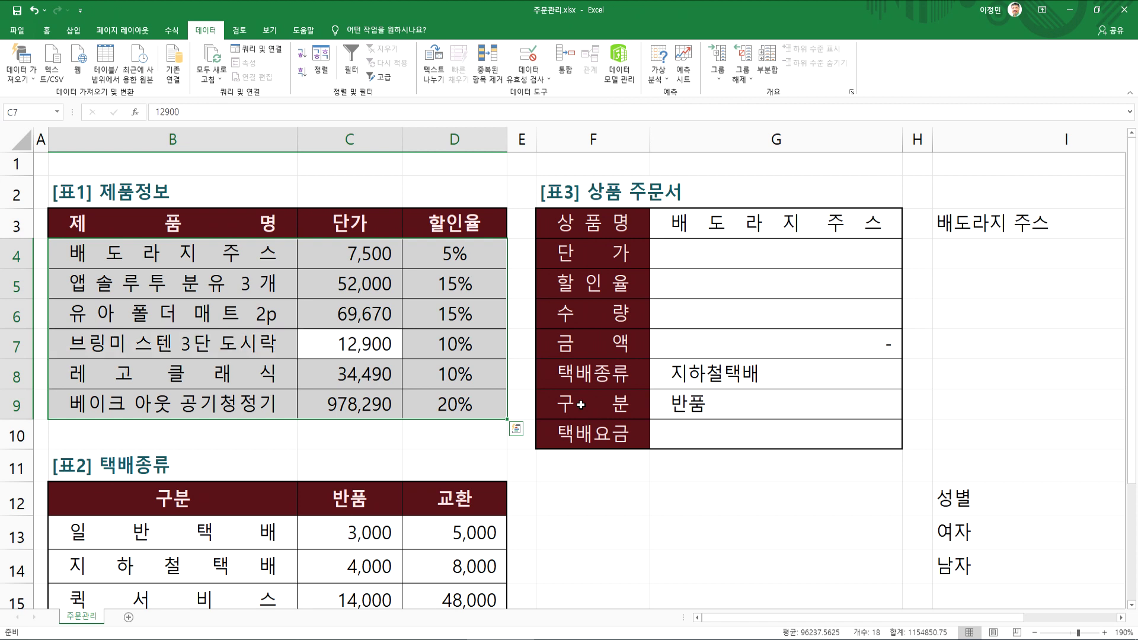
{"action": "key", "text": "Tab"}
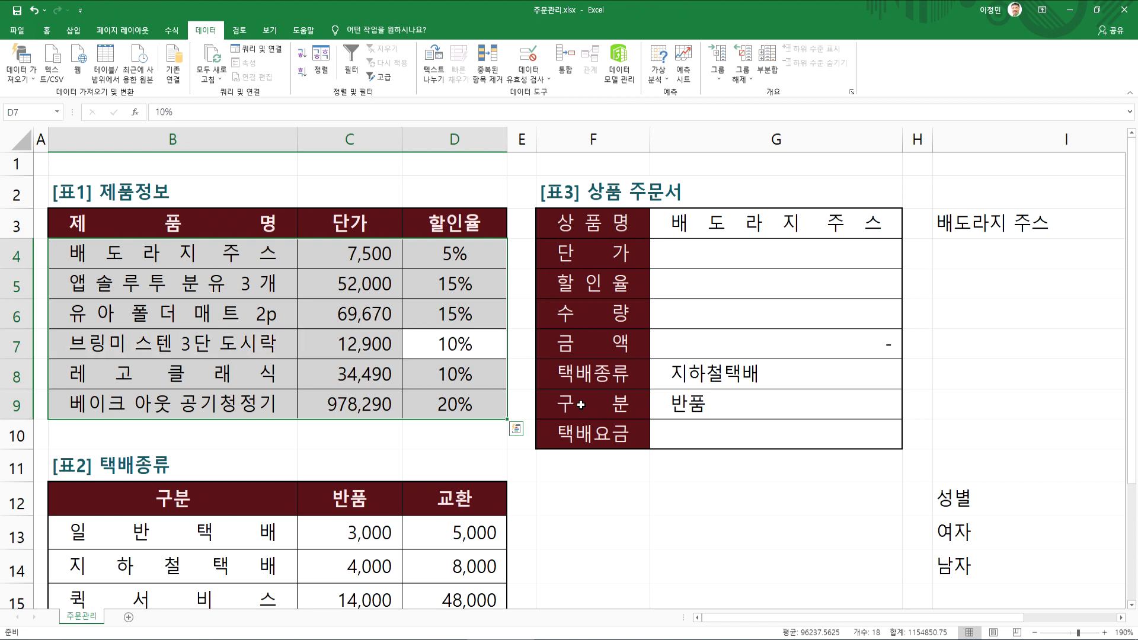
{"action": "left_click", "coordinate": [720, 255]}
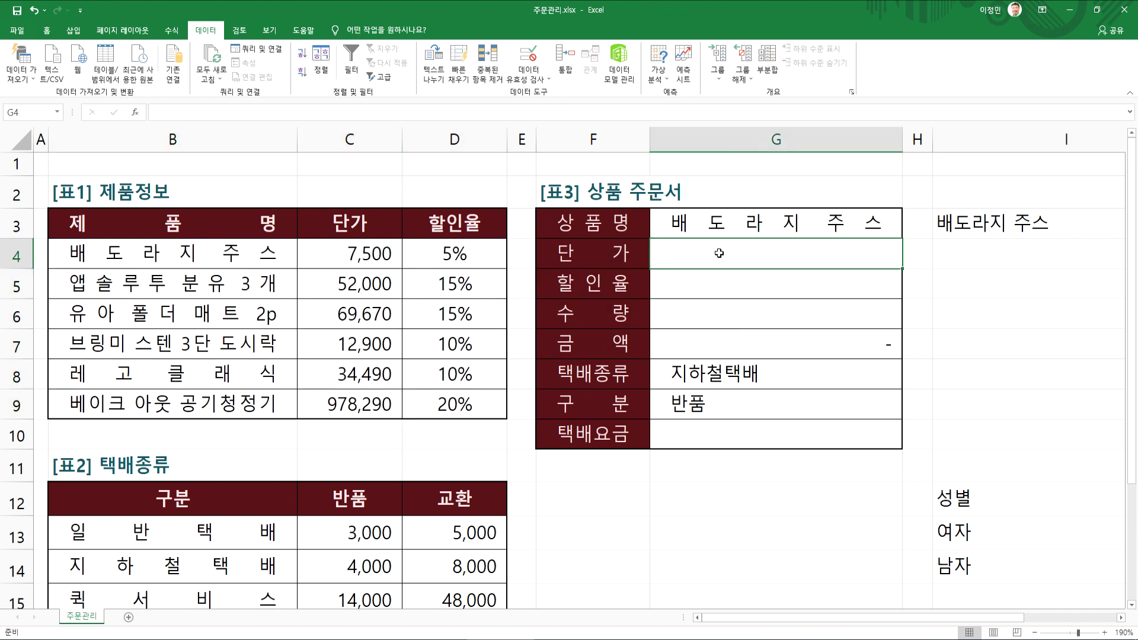
{"action": "left_click_drag", "start_coordinate": [239, 255], "coordinate": [217, 405]}
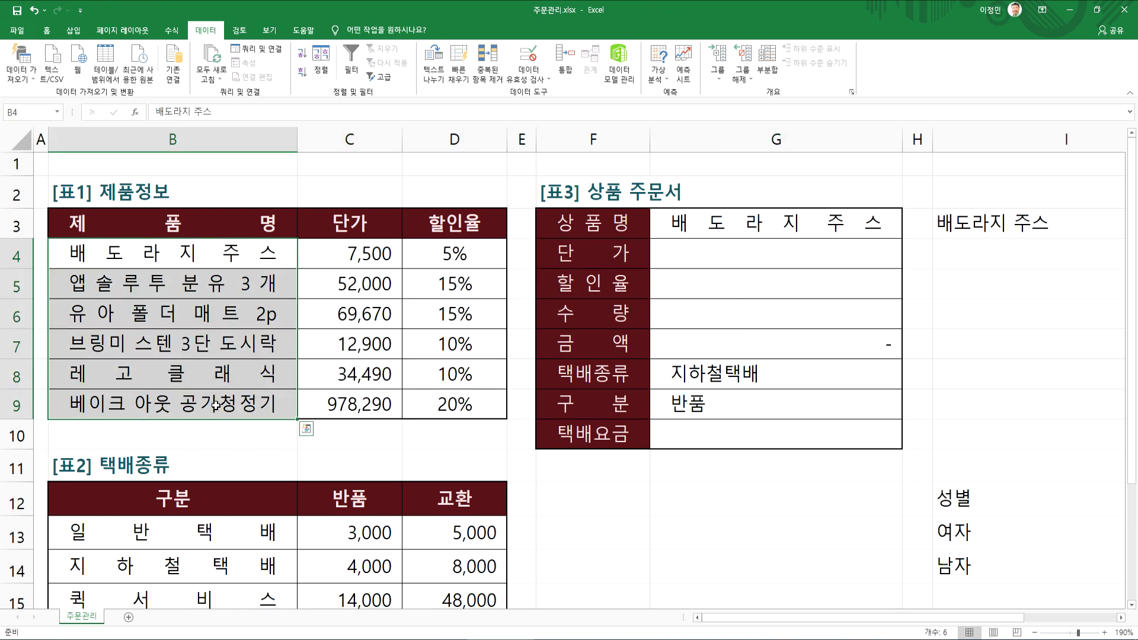
{"action": "type", "text": "-V"}
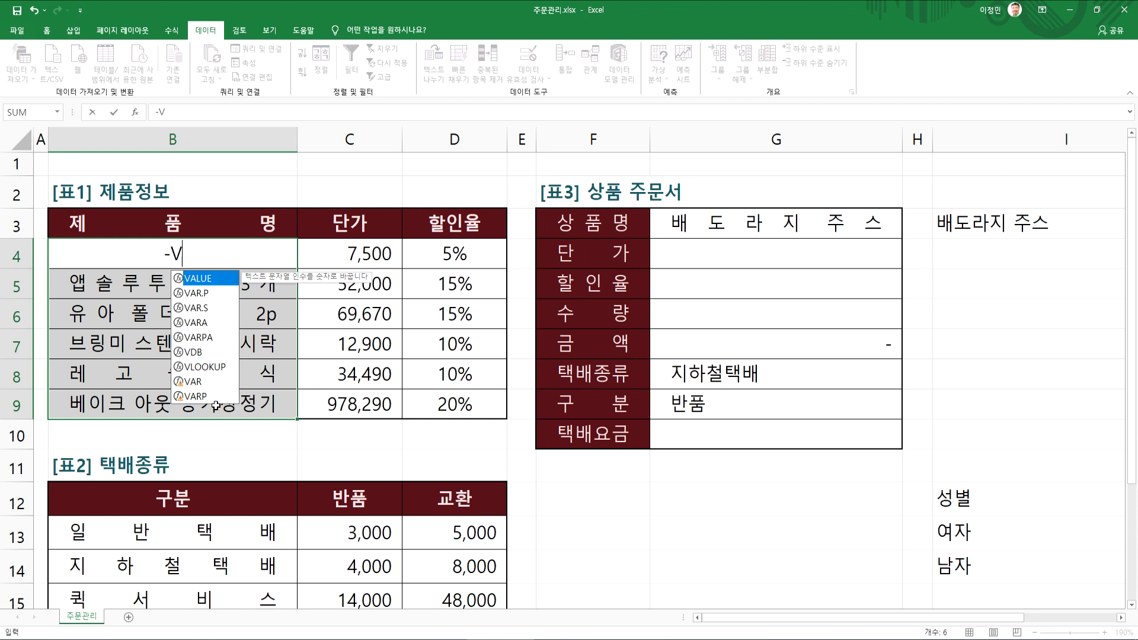
{"action": "key", "text": "Escape"}
{"action": "key", "text": "Escape"}
Step: Enter =VLOOKUP(G3,B4:D9,2,FALSE) in G4 to look up the unit price of the chosen product
{"action": "left_click", "coordinate": [683, 265]}
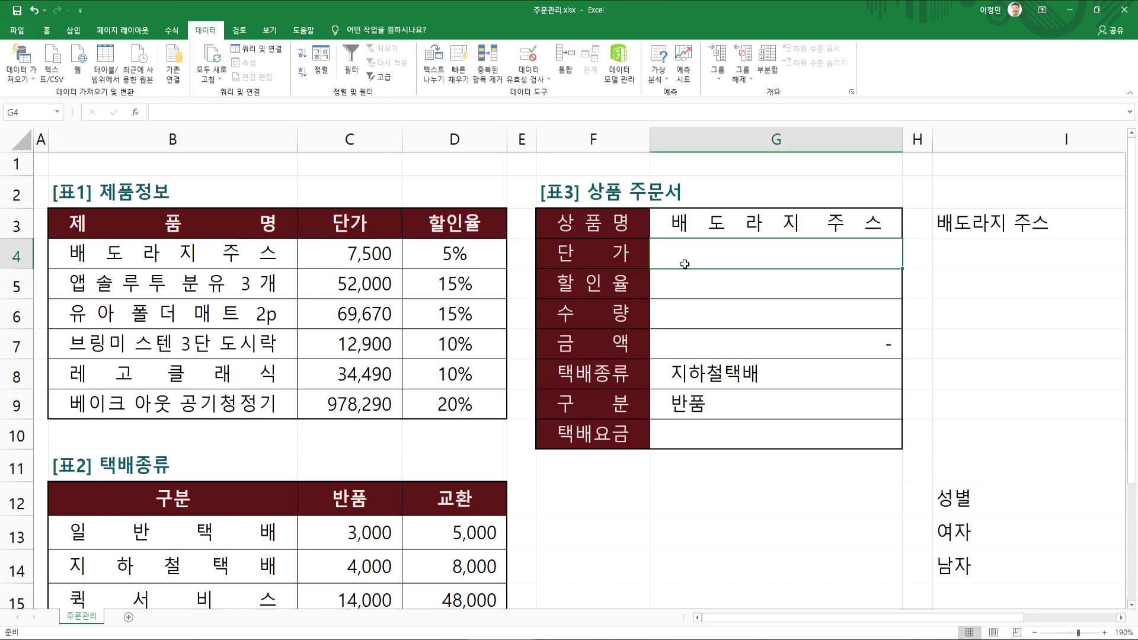
{"action": "type", "text": "=V"}
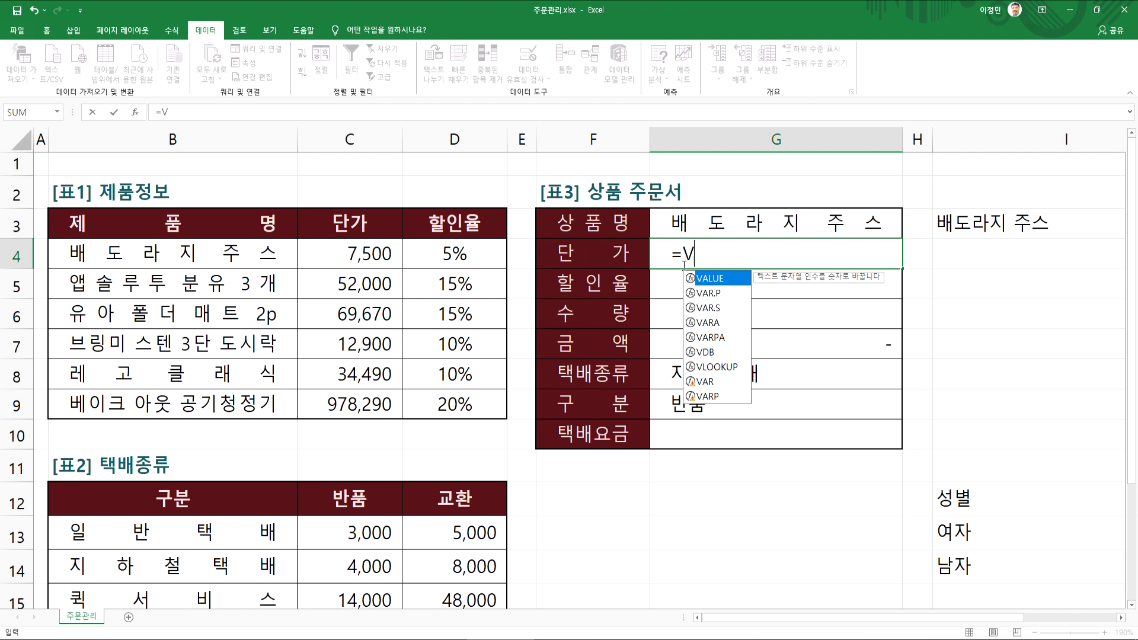
{"action": "type", "text": "LO"}
{"action": "key", "text": "Tab"}
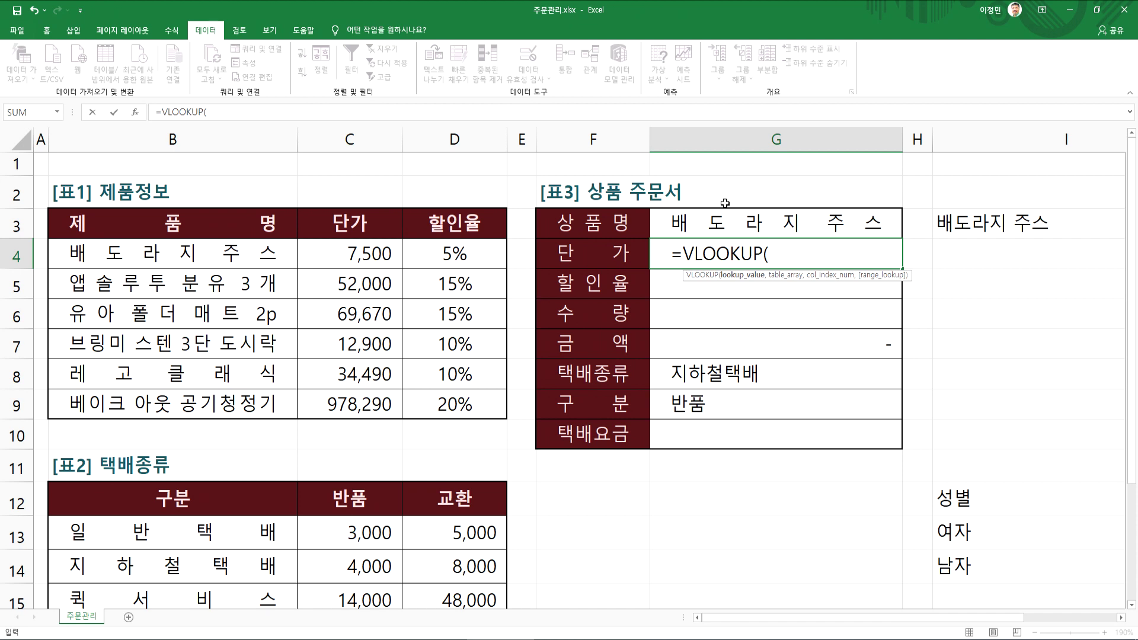
{"action": "left_click", "coordinate": [722, 221]}
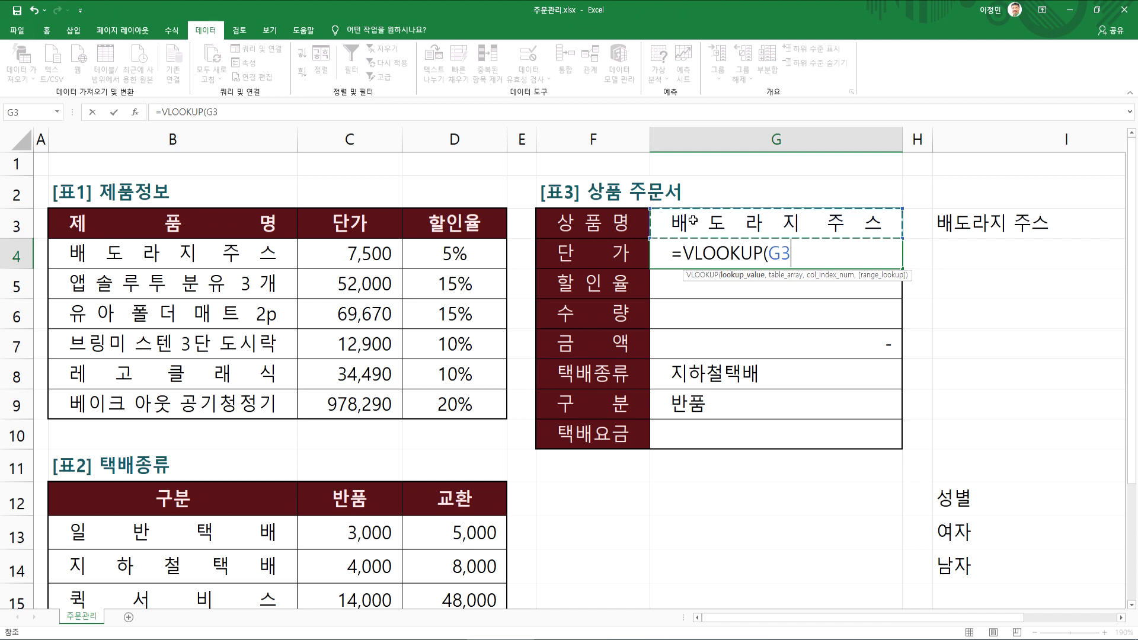
{"action": "type", "text": ","}
{"action": "left_click_drag", "start_coordinate": [195, 251], "coordinate": [451, 404]}
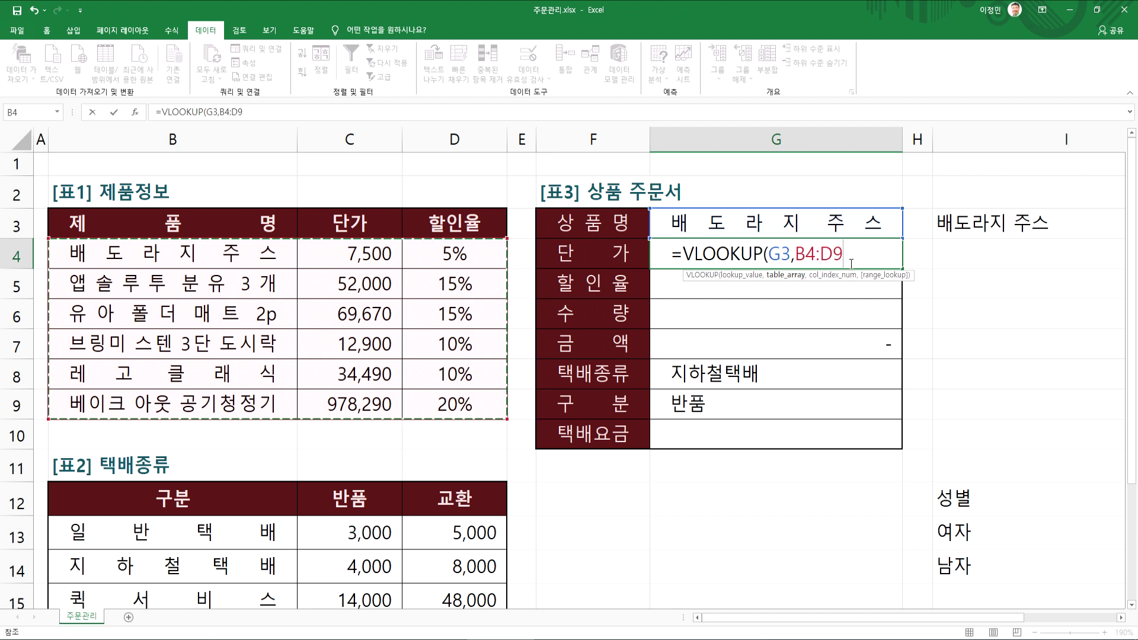
{"action": "type", "text": ",2"}
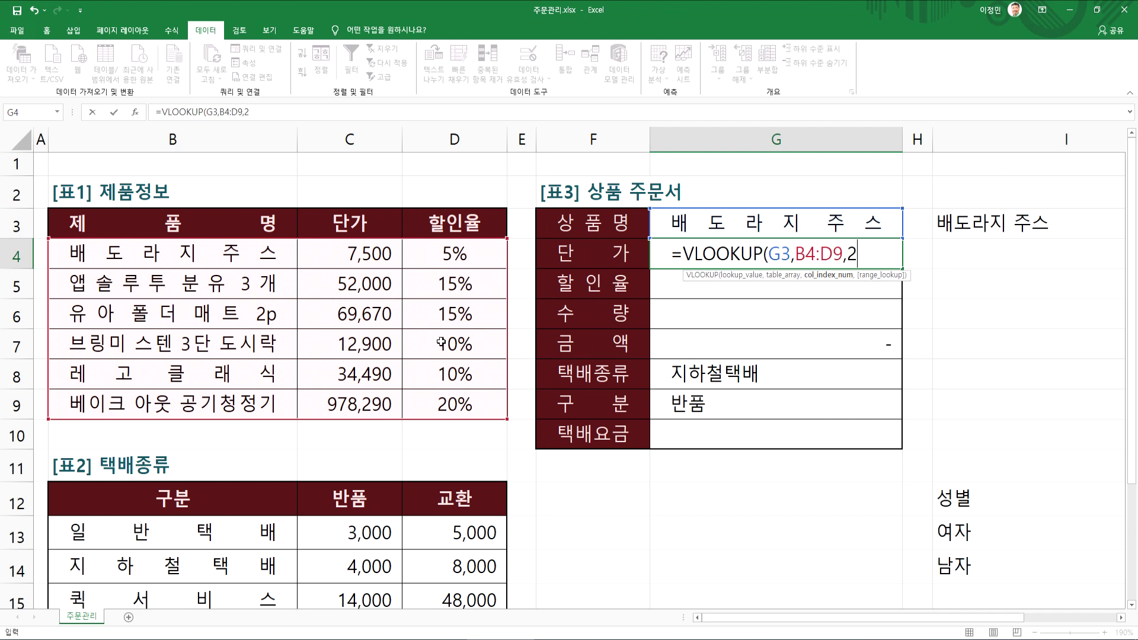
{"action": "type", "text": ","}
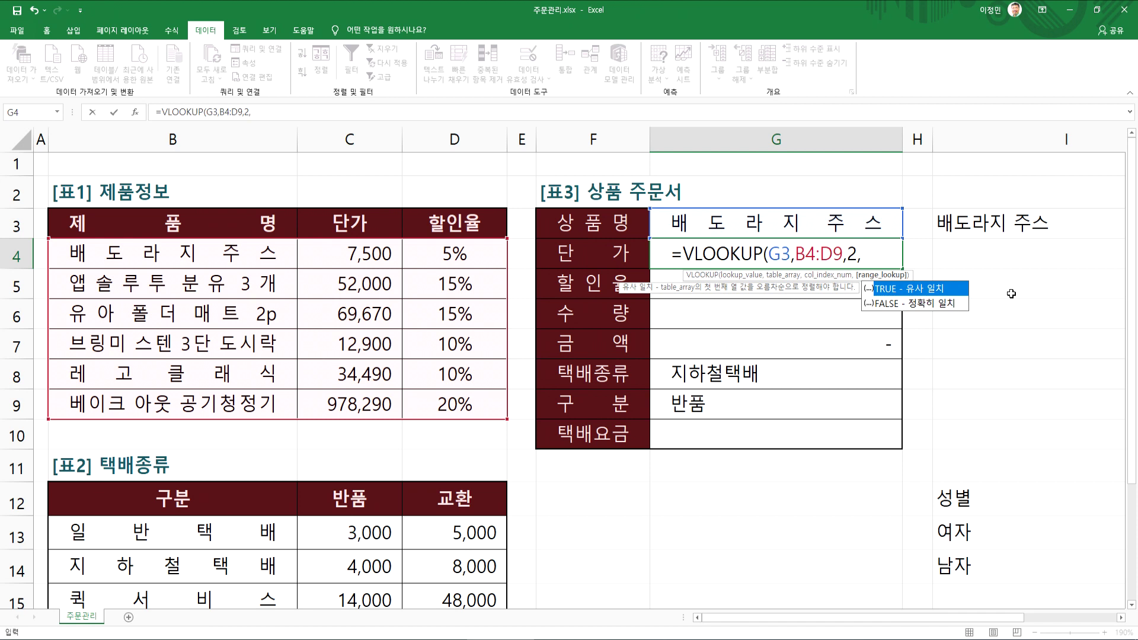
{"action": "double_click", "coordinate": [918, 304]}
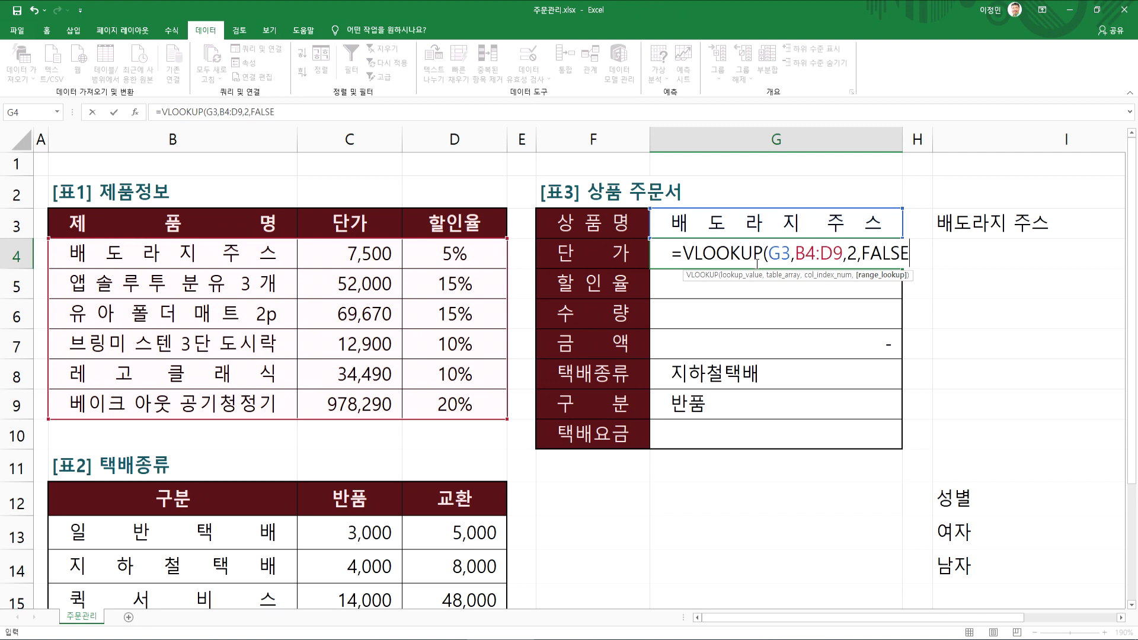
{"action": "key", "text": "Return"}
Step: Copy the formula text from G4 and paste it on two lines under the 1교시 heading in the Notepad notes
{"action": "left_click", "coordinate": [733, 258]}
{"action": "key", "text": "F2"}
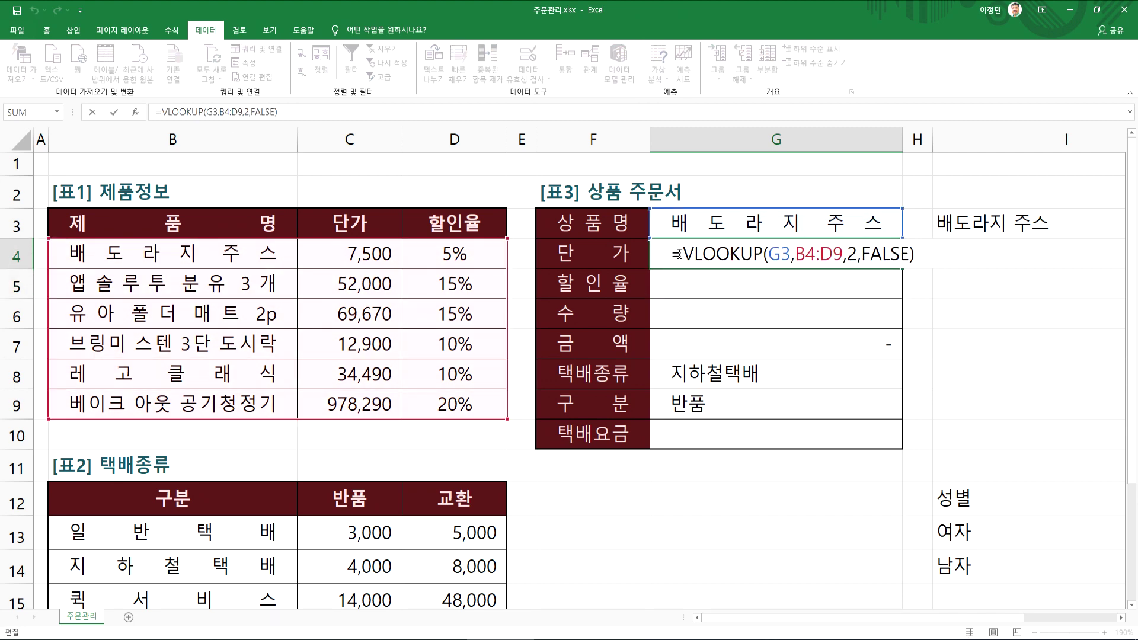
{"action": "left_click_drag", "start_coordinate": [676, 253], "coordinate": [929, 252]}
{"action": "key", "text": "ctrl+c"}
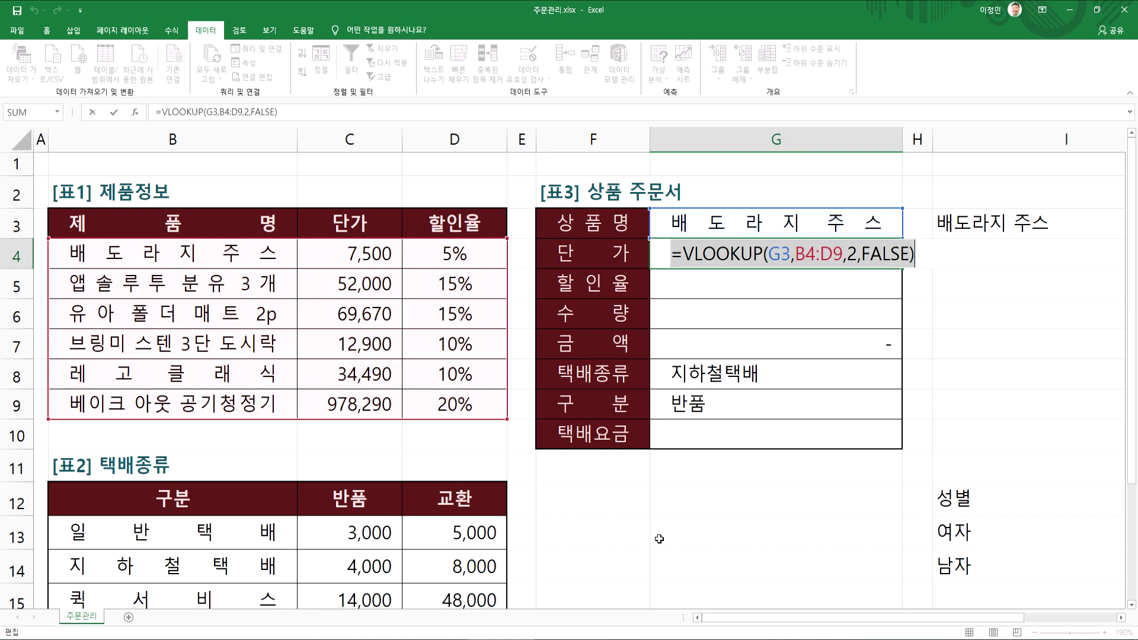
{"action": "key", "text": "alt+Tab"}
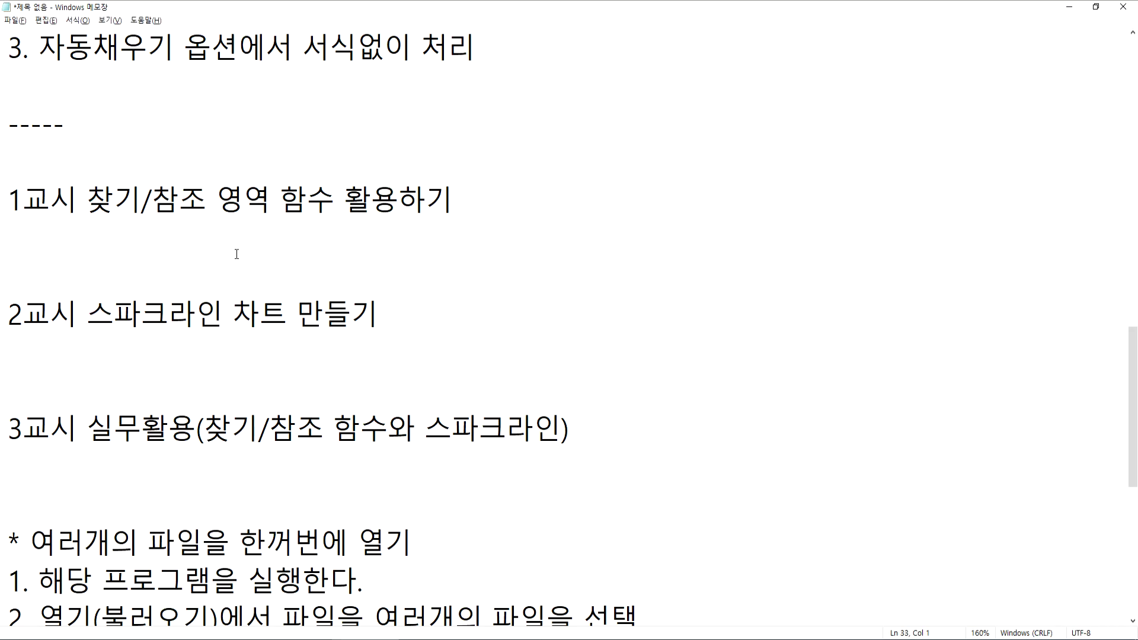
{"action": "key", "text": "ctrl+v"}
{"action": "key", "text": "Return"}
{"action": "key", "text": "ctrl+v"}
Step: Replace FALSE with 0 in the second VLOOKUP line of the notes
{"action": "key", "text": "Left"}
{"action": "key", "text": "Left"}
{"action": "key", "text": "Left"}
{"action": "key", "text": "Left"}
{"action": "key", "text": "Left"}
{"action": "key", "text": "Left"}
{"action": "key", "text": "shift+Right"}
{"action": "key", "text": "shift+Right"}
{"action": "key", "text": "shift+Right"}
{"action": "key", "text": "shift+Right"}
{"action": "key", "text": "shift+Right"}
{"action": "key", "text": "Delete"}
{"action": "type", "text": "0"}
Step: Add a space after each comma between the arguments in both VLOOKUP lines of the notes
{"action": "key", "text": "Left"}
{"action": "key", "text": "Left"}
{"action": "key", "text": "Left"}
{"action": "key", "text": "Left"}
{"action": "key", "text": "Left"}
{"action": "key", "text": "Left"}
{"action": "key", "text": "Left"}
{"action": "key", "text": "Left"}
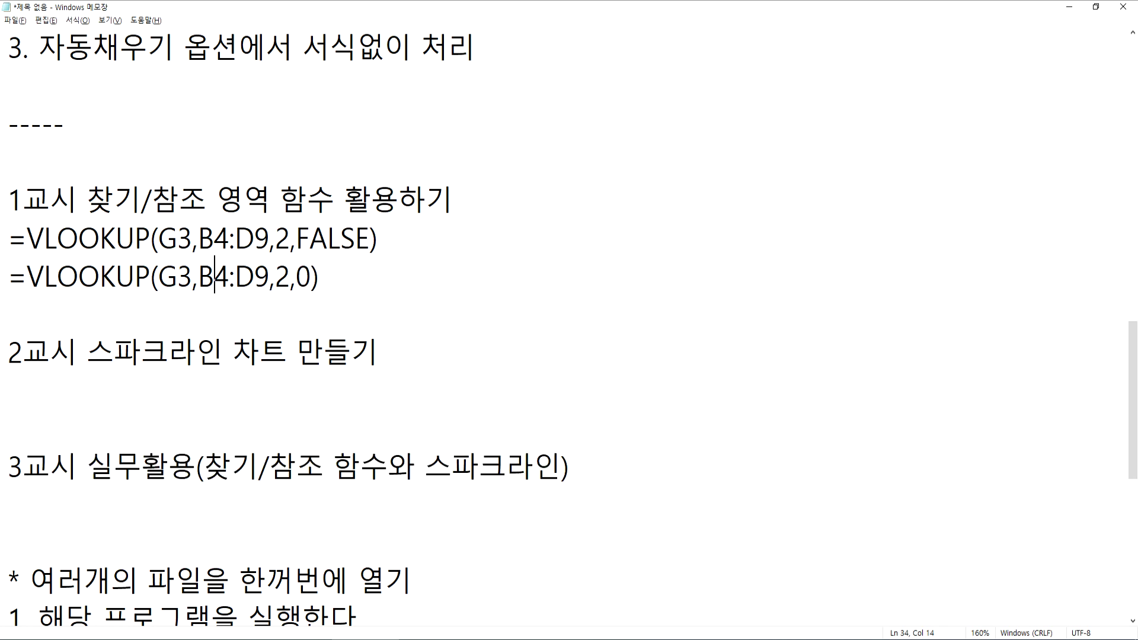
{"action": "key", "text": "Up"}
{"action": "key", "text": "Right"}
{"action": "key", "text": "Right"}
{"action": "key", "text": "Right"}
{"action": "key", "text": "Right"}
{"action": "key", "text": "Right"}
{"action": "key", "text": "Right"}
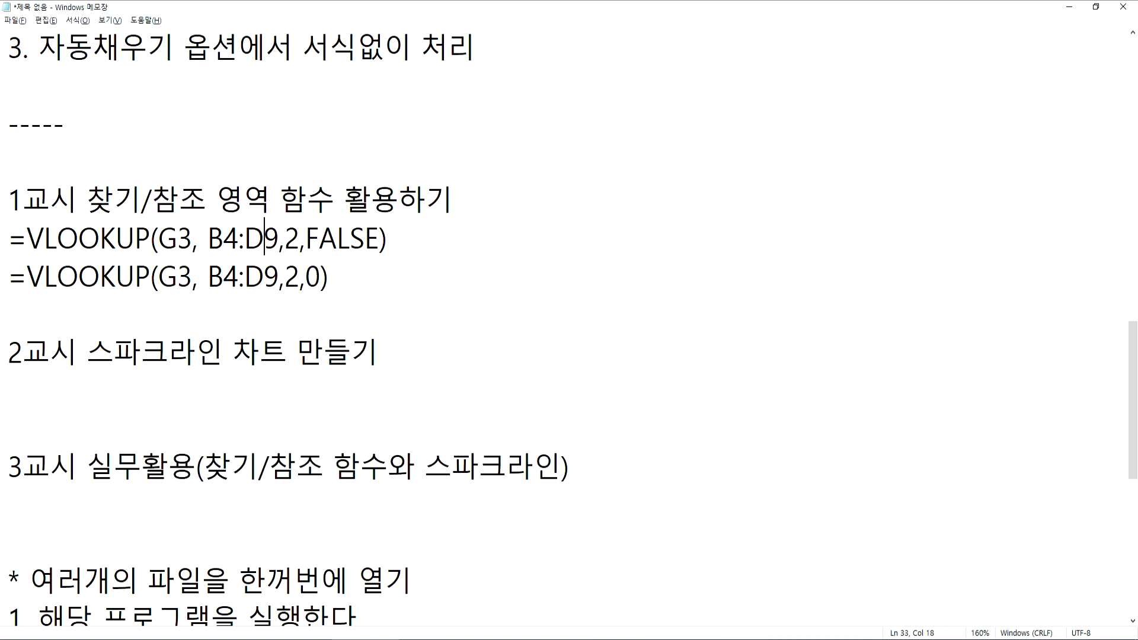
{"action": "key", "text": "Down"}
{"action": "key", "text": "Left"}
{"action": "key", "text": "Right"}
{"action": "key", "text": "Right"}
{"action": "key", "text": "Up"}
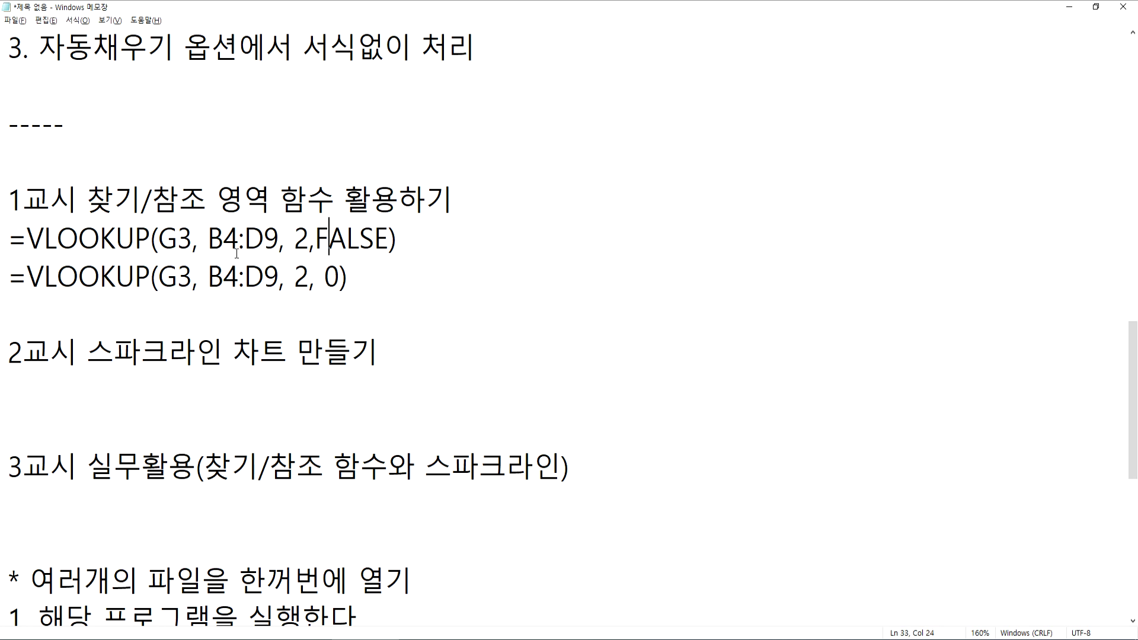
{"action": "key", "text": "Left"}
{"action": "key", "text": "Down"}
{"action": "key", "text": "Return"}
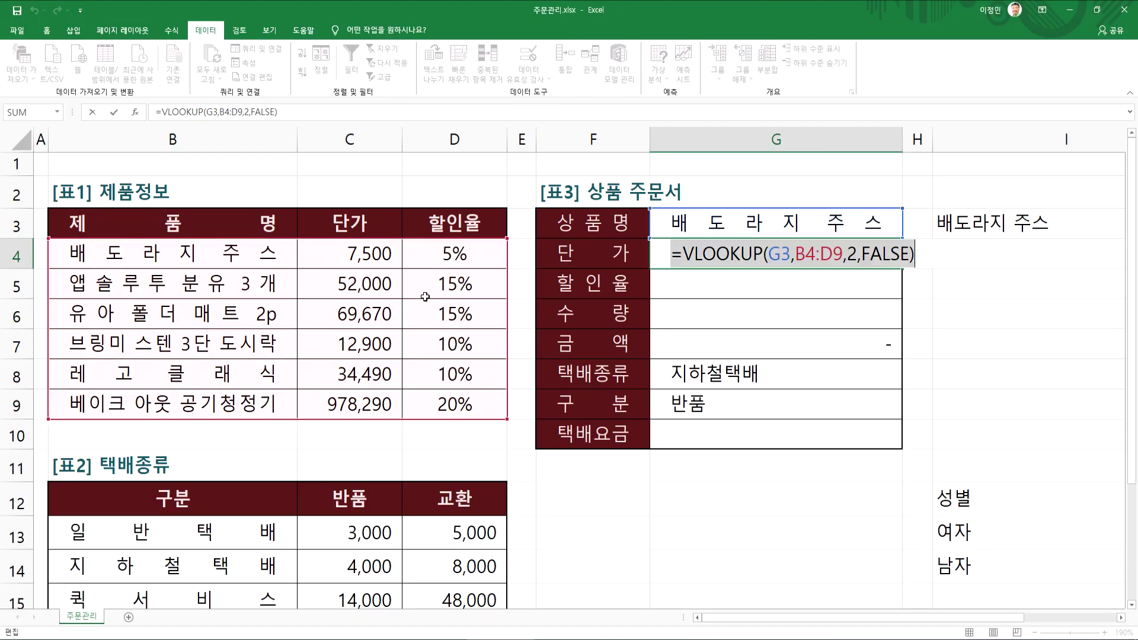
Step: Switch back to Excel, close the G4 formula edit, and choose 레고 클래식 as the product name in G3
{"action": "key", "text": "ctrl+Return"}
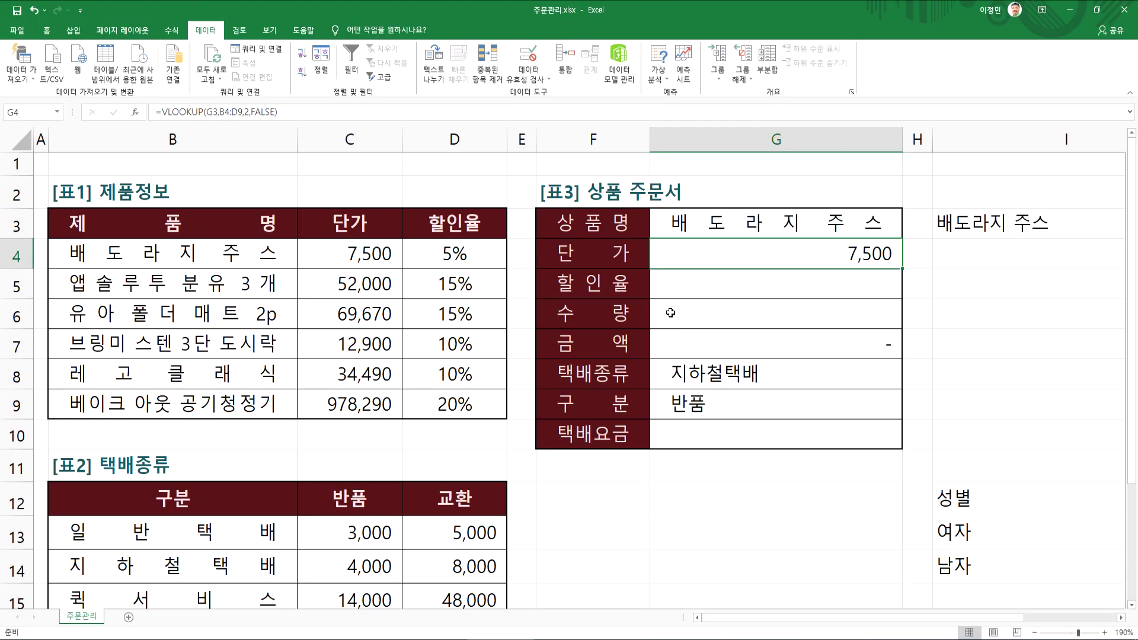
{"action": "left_click", "coordinate": [761, 237]}
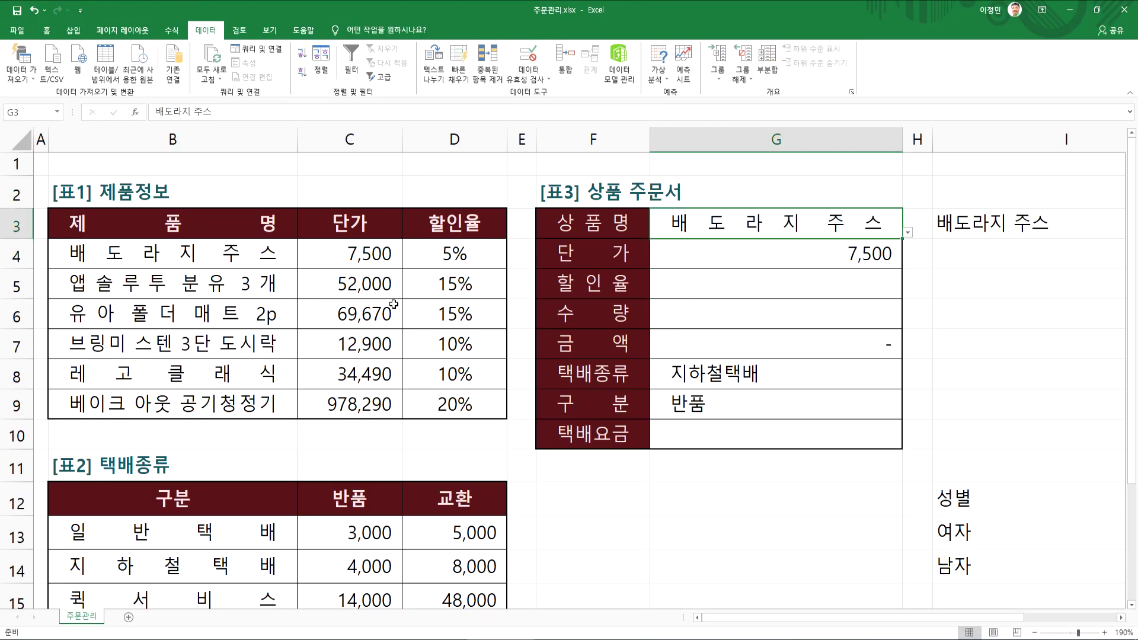
{"action": "left_click_drag", "start_coordinate": [193, 257], "coordinate": [469, 406]}
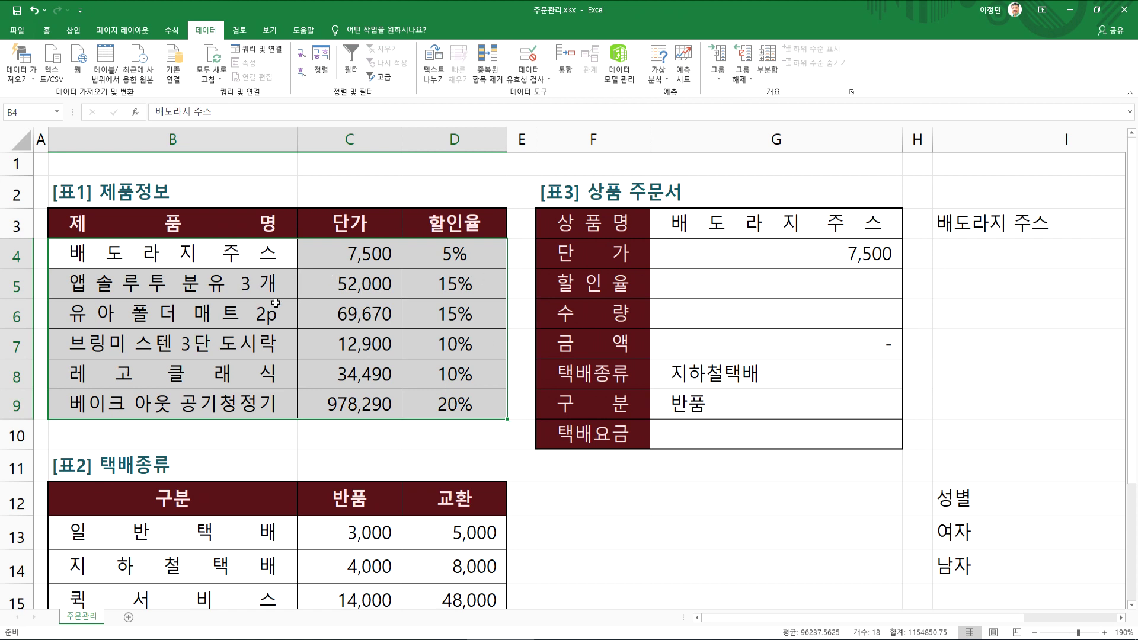
{"action": "left_click", "coordinate": [740, 222]}
{"action": "left_click", "coordinate": [907, 232]}
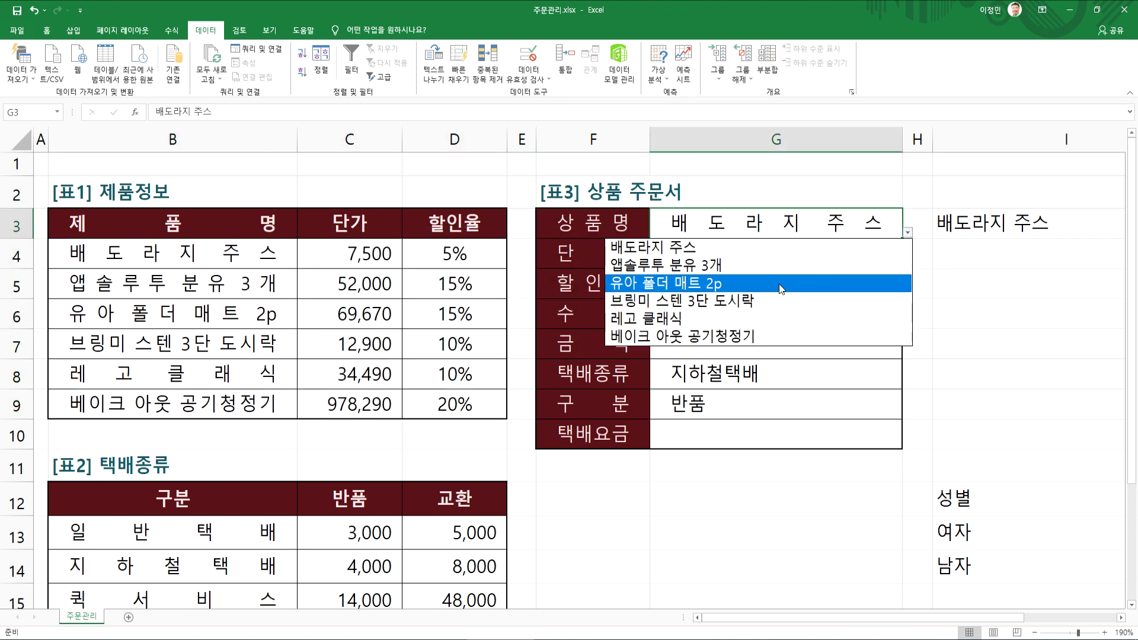
{"action": "left_click", "coordinate": [728, 318]}
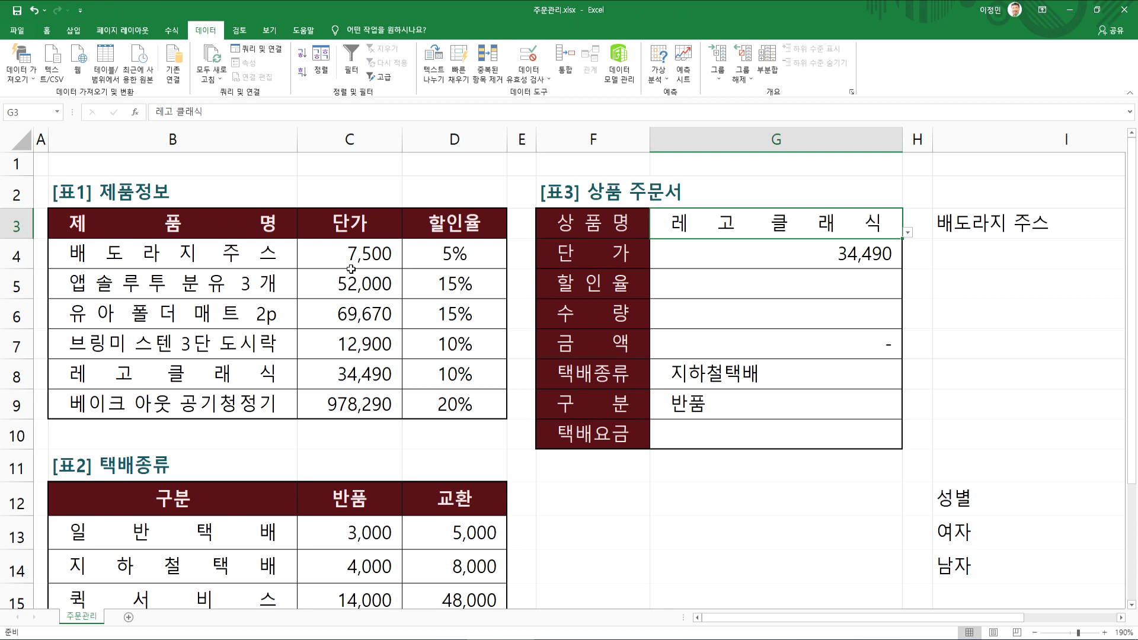
Step: Examine the product names in B4:B9 row by row to locate 레고 클래식
{"action": "left_click_drag", "start_coordinate": [210, 259], "coordinate": [202, 398]}
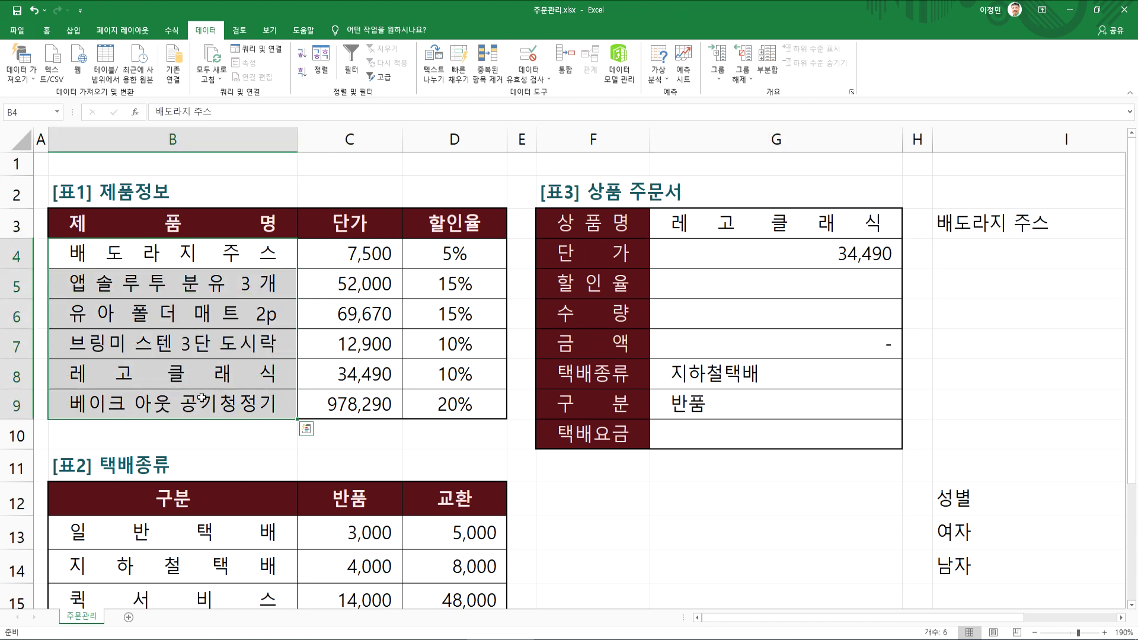
{"action": "key", "text": "Return"}
{"action": "key", "text": "Return"}
{"action": "key", "text": "Return"}
{"action": "key", "text": "Return"}
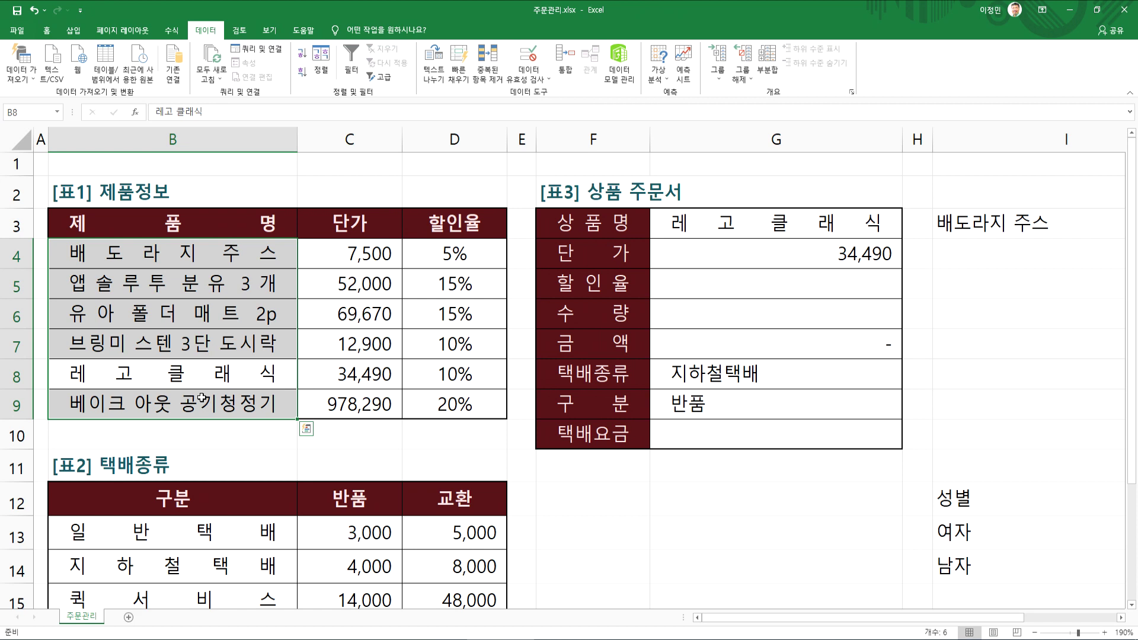
{"action": "key", "text": "Return"}
{"action": "key", "text": "shift+Return"}
Step: Select the product table B4:D9 and trace the 레고 클래식 row across to its unit price and discount rate
{"action": "left_click_drag", "start_coordinate": [254, 249], "coordinate": [499, 402]}
{"action": "key", "text": "Return"}
{"action": "key", "text": "Return"}
{"action": "key", "text": "Return"}
{"action": "key", "text": "Return"}
{"action": "key", "text": "Tab"}
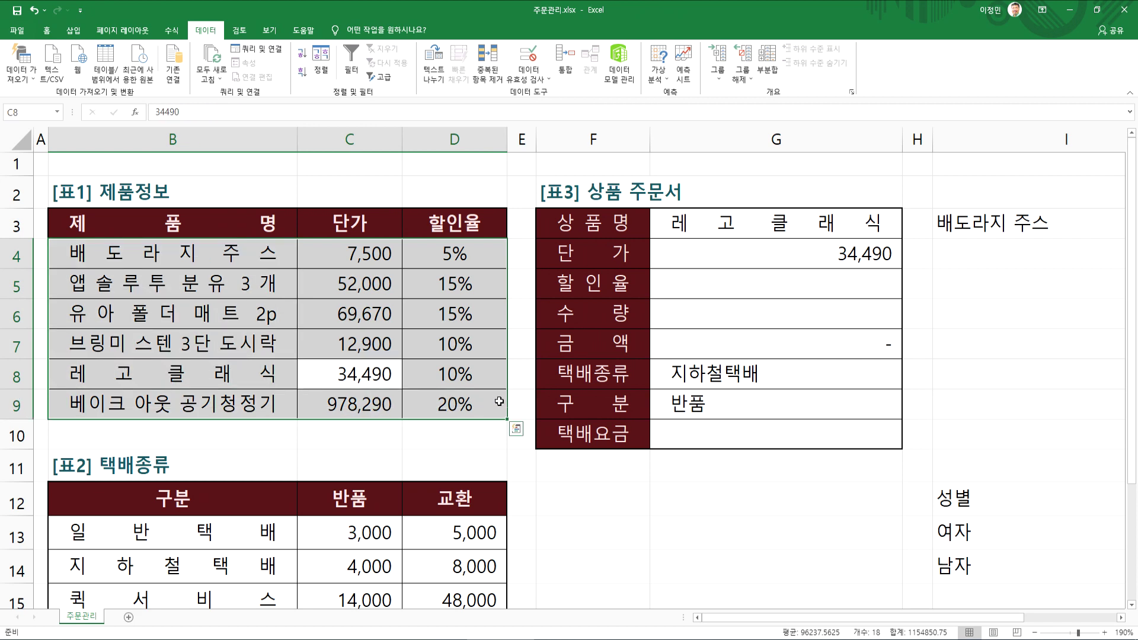
{"action": "key", "text": "Tab"}
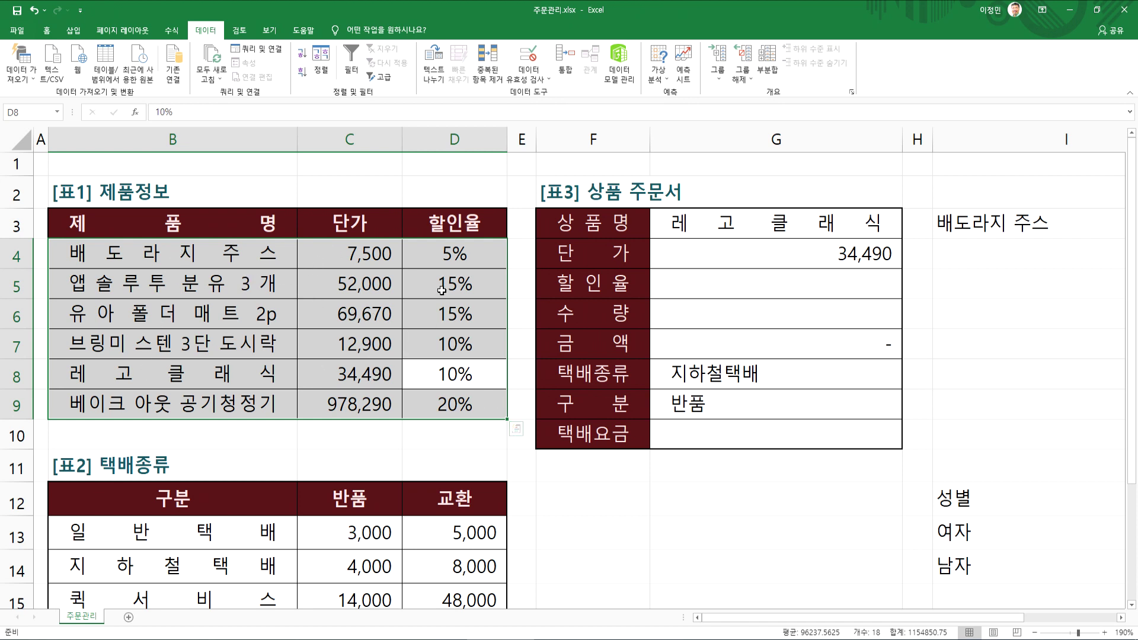
Step: Copy the complete VLOOKUP formula text from the unit price cell G4 and close its edit
{"action": "left_click", "coordinate": [804, 253]}
{"action": "key", "text": "F2"}
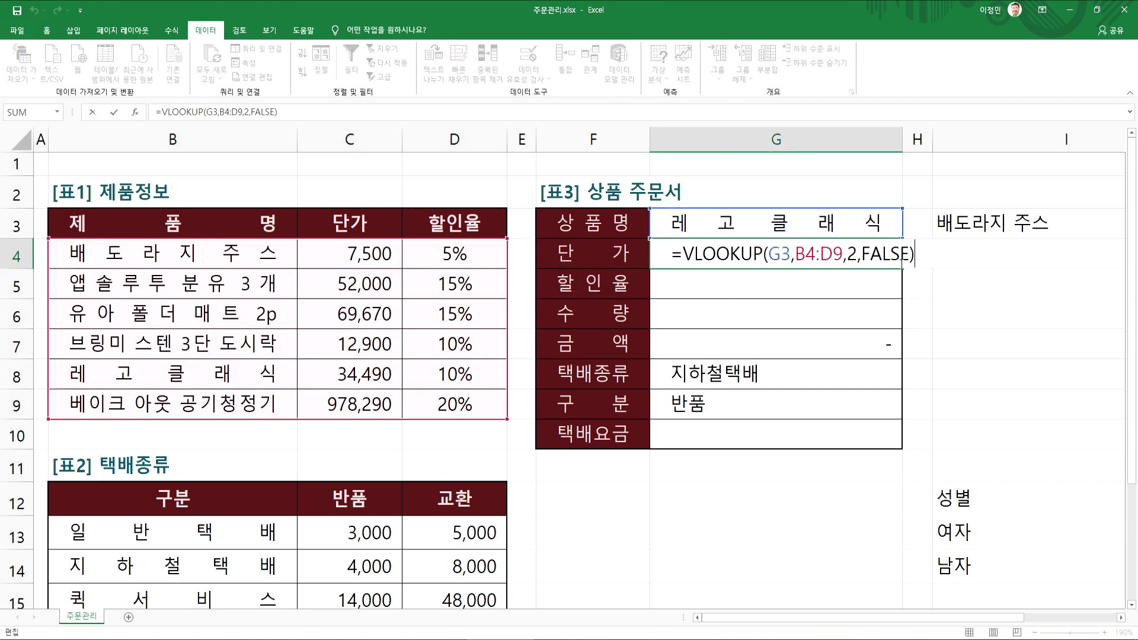
{"action": "double_click", "coordinate": [853, 254]}
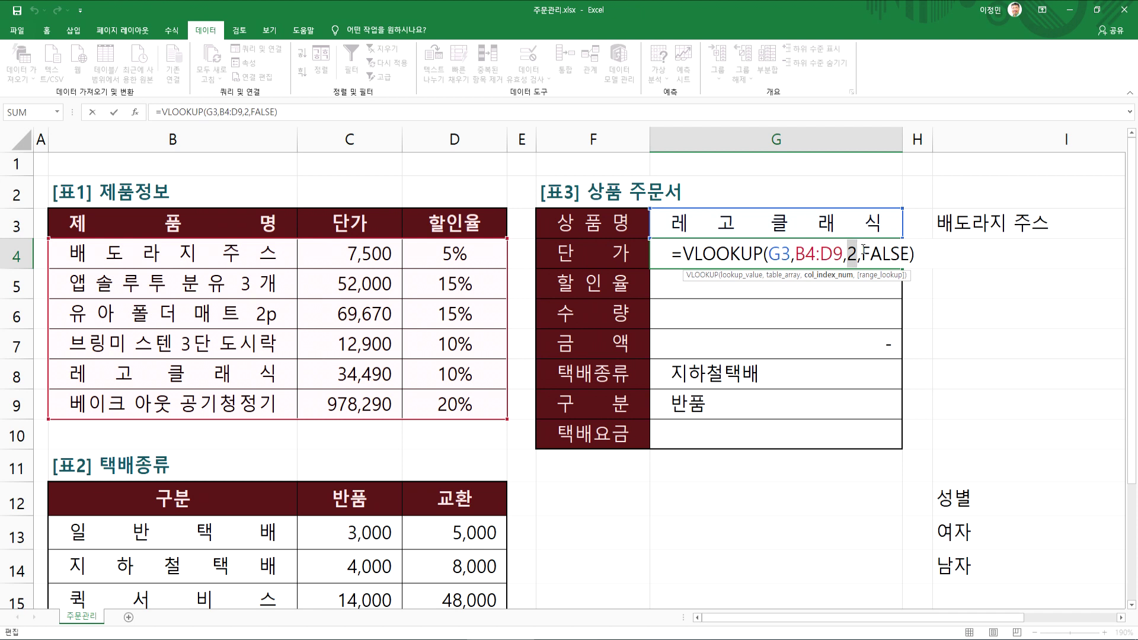
{"action": "left_click_drag", "start_coordinate": [676, 254], "coordinate": [928, 256]}
{"action": "key", "text": "ctrl+c"}
{"action": "key", "text": "Return"}
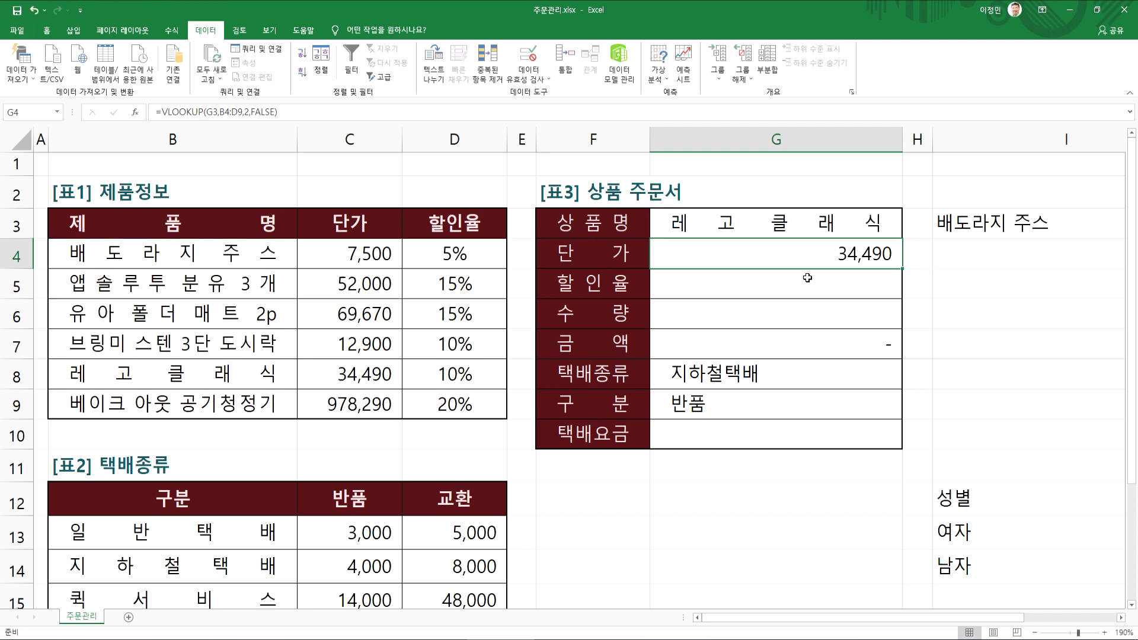
Step: Paste the formula into the discount rate cell G5 and change its column index to 3
{"action": "double_click", "coordinate": [794, 282]}
{"action": "key", "text": "ctrl+v"}
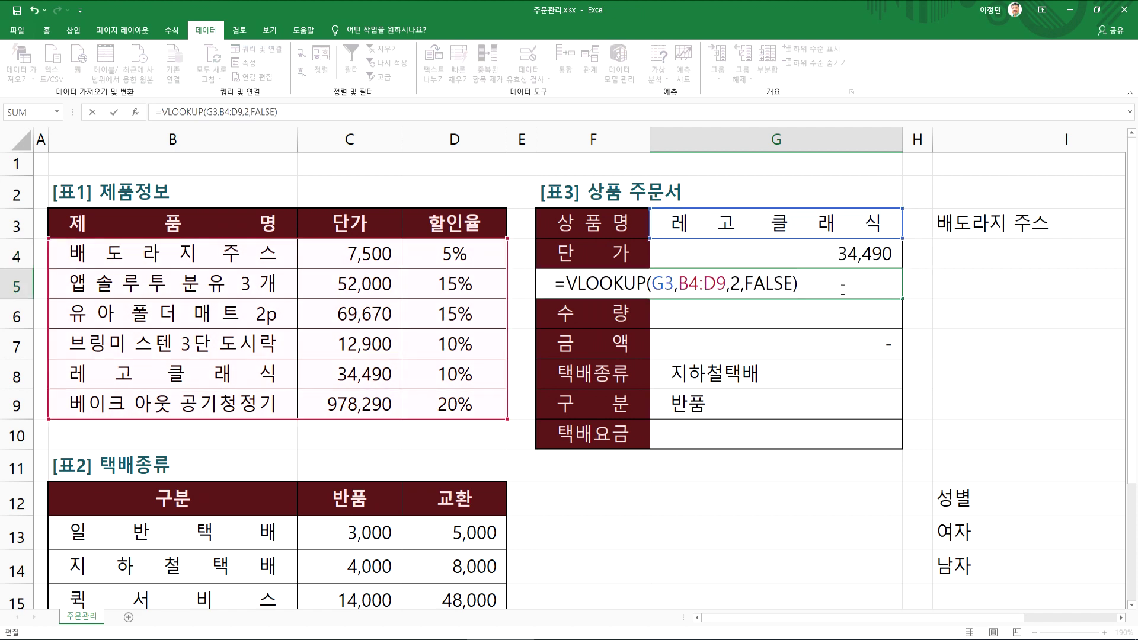
{"action": "double_click", "coordinate": [736, 284]}
{"action": "type", "text": "3"}
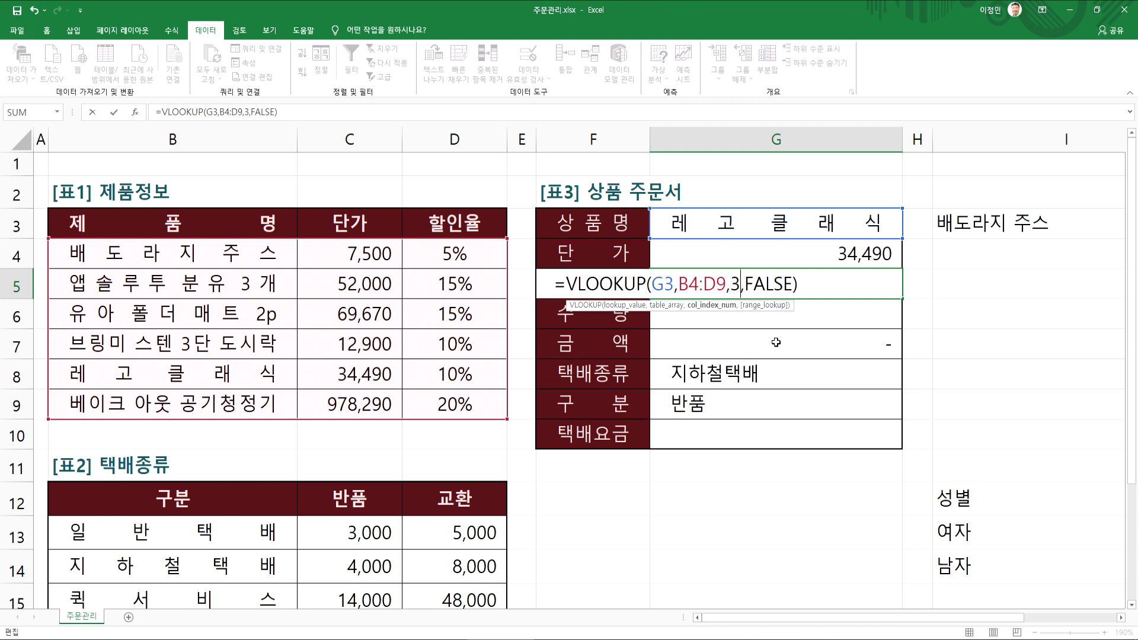
{"action": "key", "text": "Return"}
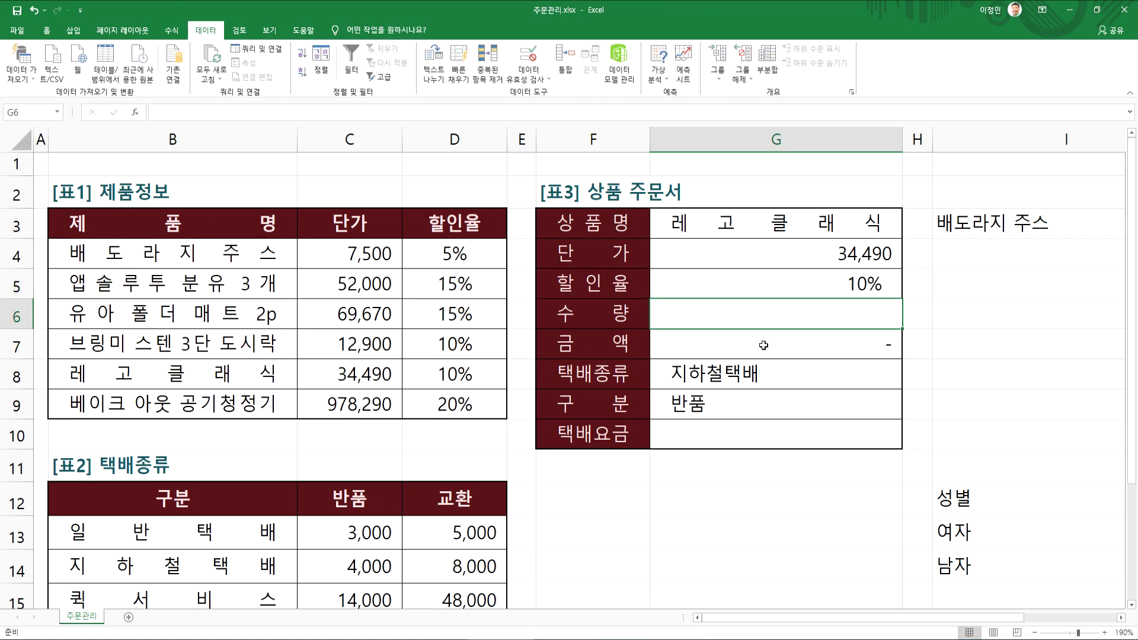
Step: Switch to Notepad and add =VLOOKUP(G3, B4:D9, 3, FALSE) below the two formula notes, separated by a blank line
{"action": "key", "text": "alt+Tab"}
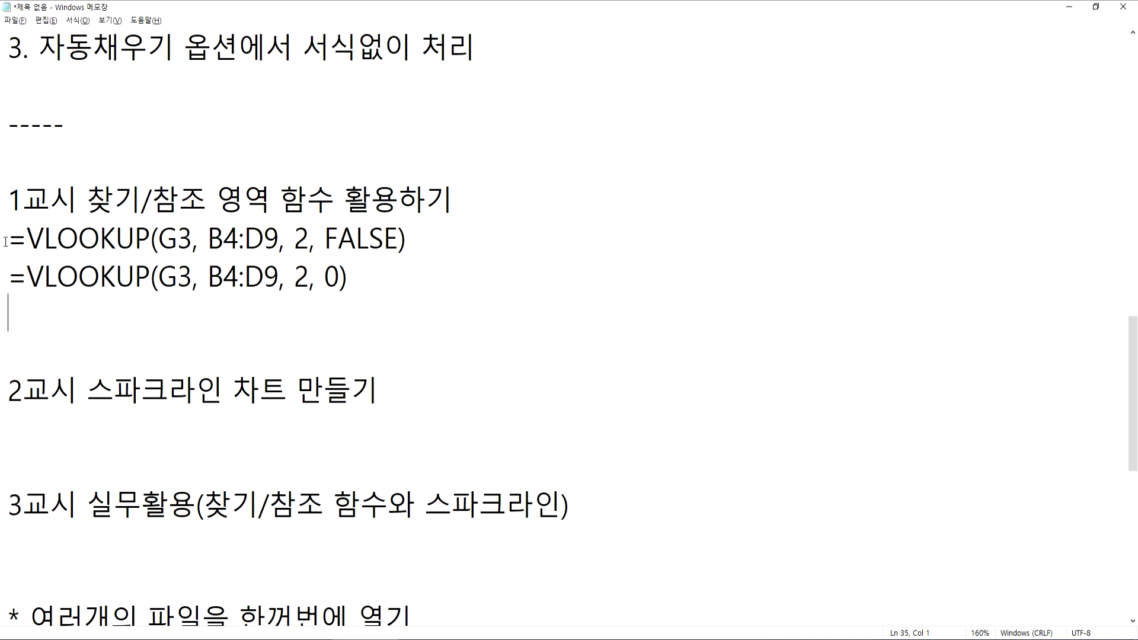
{"action": "left_click_drag", "start_coordinate": [5, 242], "coordinate": [8, 279]}
{"action": "key", "text": "ctrl+c"}
{"action": "left_click", "coordinate": [12, 314]}
{"action": "key", "text": "ctrl+v"}
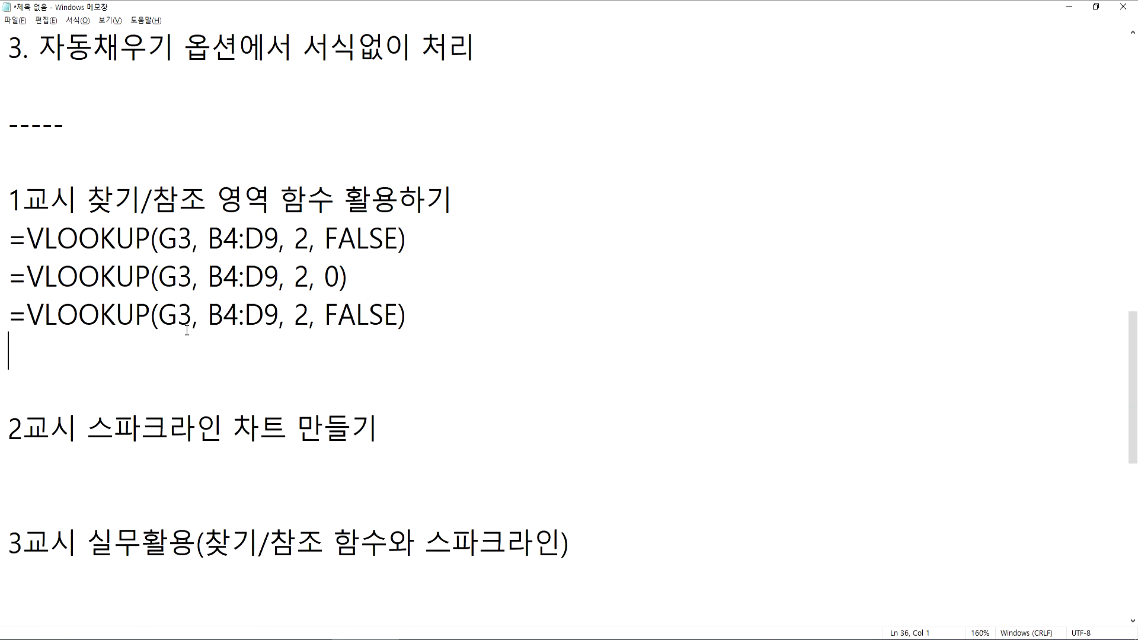
{"action": "left_click", "coordinate": [406, 279]}
{"action": "key", "text": "Return"}
{"action": "double_click", "coordinate": [302, 353]}
{"action": "type", "text": "3"}
Step: Start an explanation after the first VLOOKUP note with "> B4:D9"
{"action": "left_click", "coordinate": [437, 239]}
{"action": "type", "text": "> "}
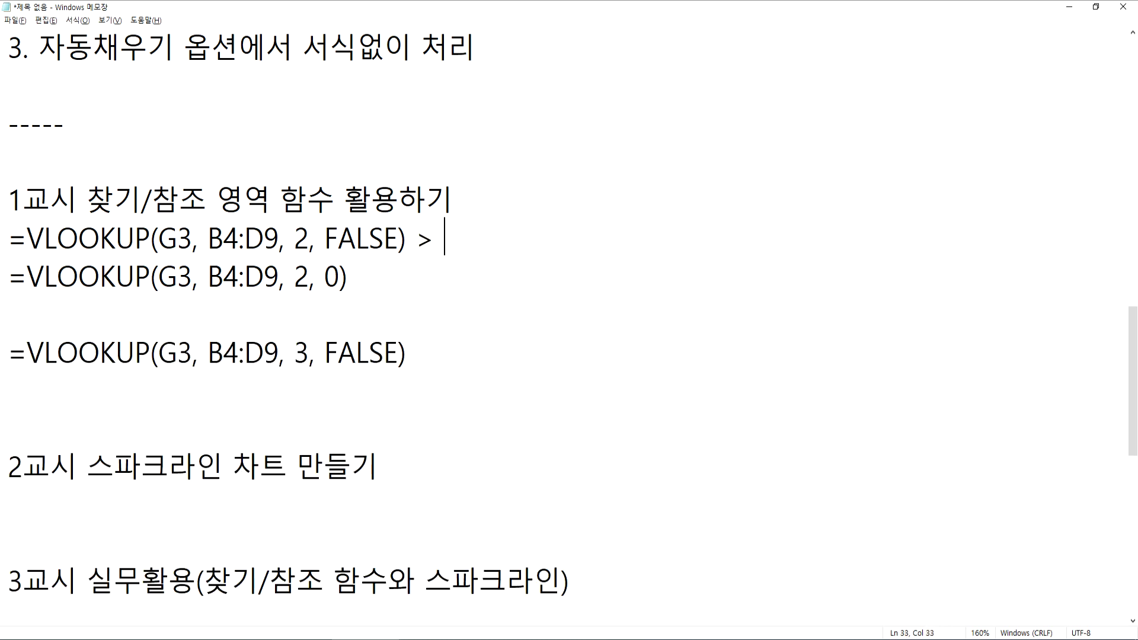
{"action": "type", "text": "2QJ"}
{"action": "key", "text": "BackSpace"}
{"action": "key", "text": "BackSpace"}
{"action": "key", "text": "BackSpace"}
{"action": "type", "text": "B3"}
{"action": "key", "text": "BackSpace"}
{"action": "key", "text": "BackSpace"}
{"action": "key", "text": "BackSpace"}
{"action": "type", "text": "B4:D9 "}
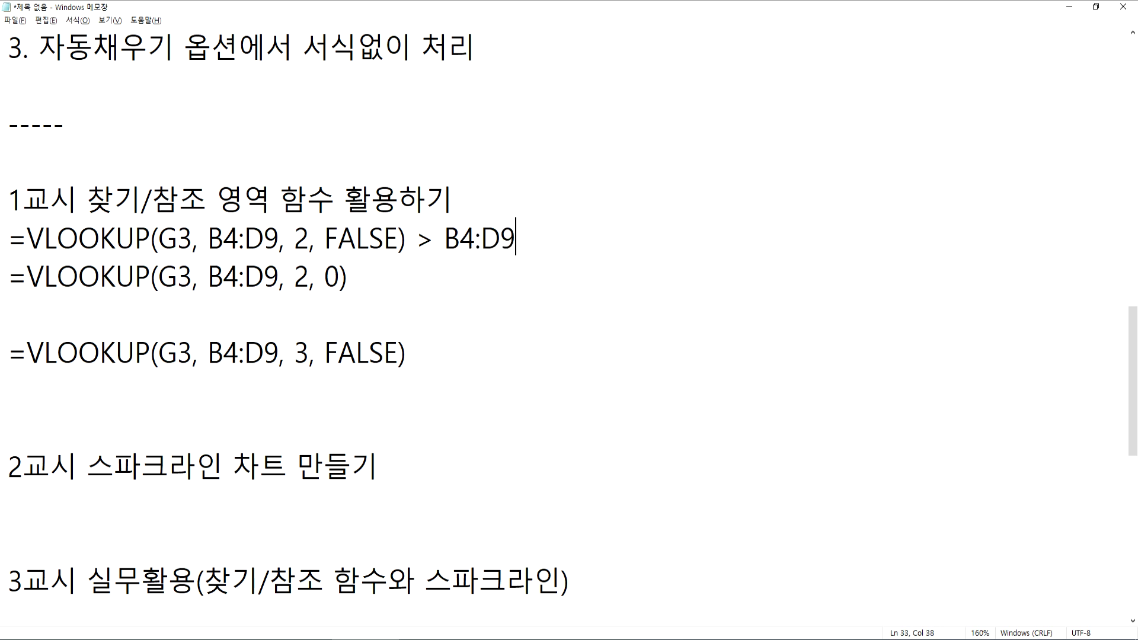
Step: Complete the first note's explanation with "블록의 2번째 항목인 단가를 찾기 위함"
{"action": "type", "text": "배"}
{"action": "key", "text": "BackSpace"}
{"action": "type", "text": "블"}
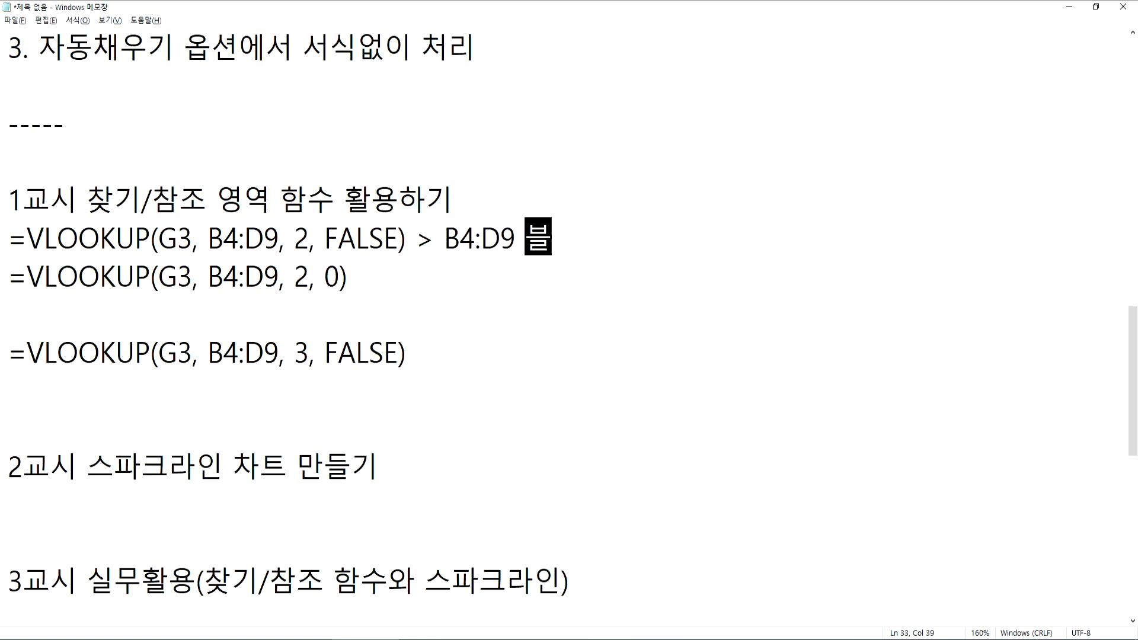
{"action": "type", "text": "록의 2ㅂ"}
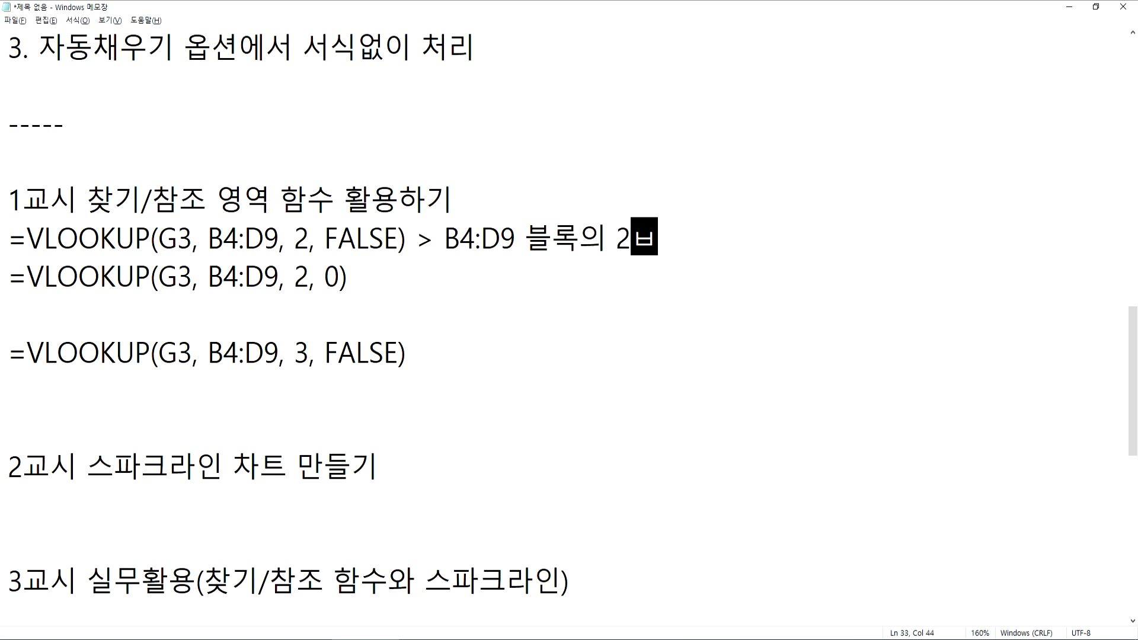
{"action": "type", "text": "번째 항목인"}
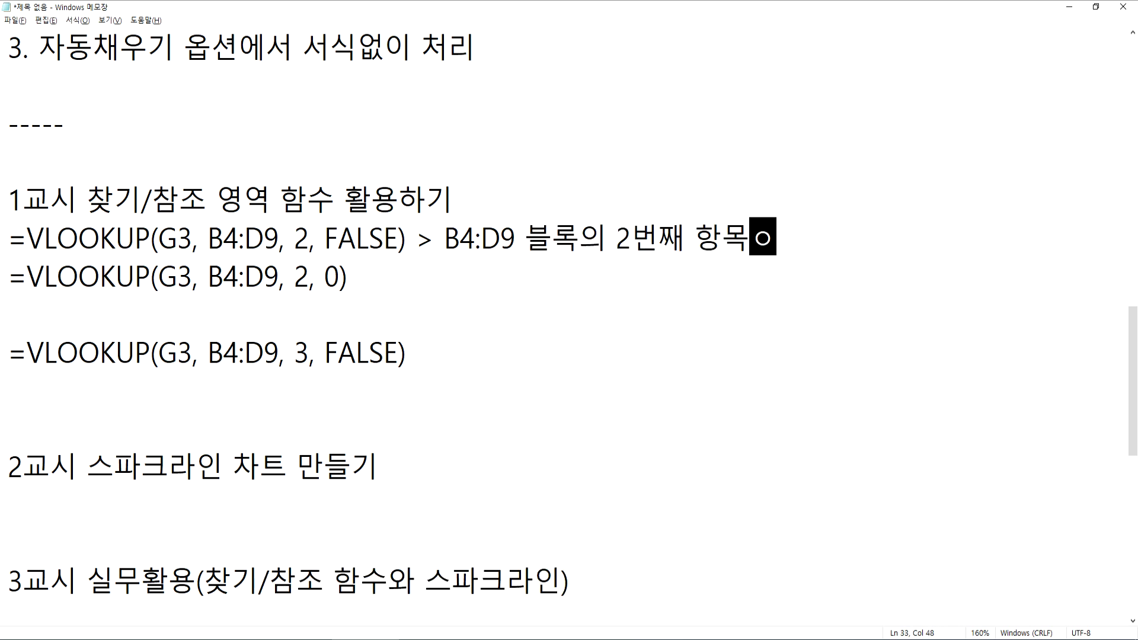
{"action": "key", "text": "alt+Tab"}
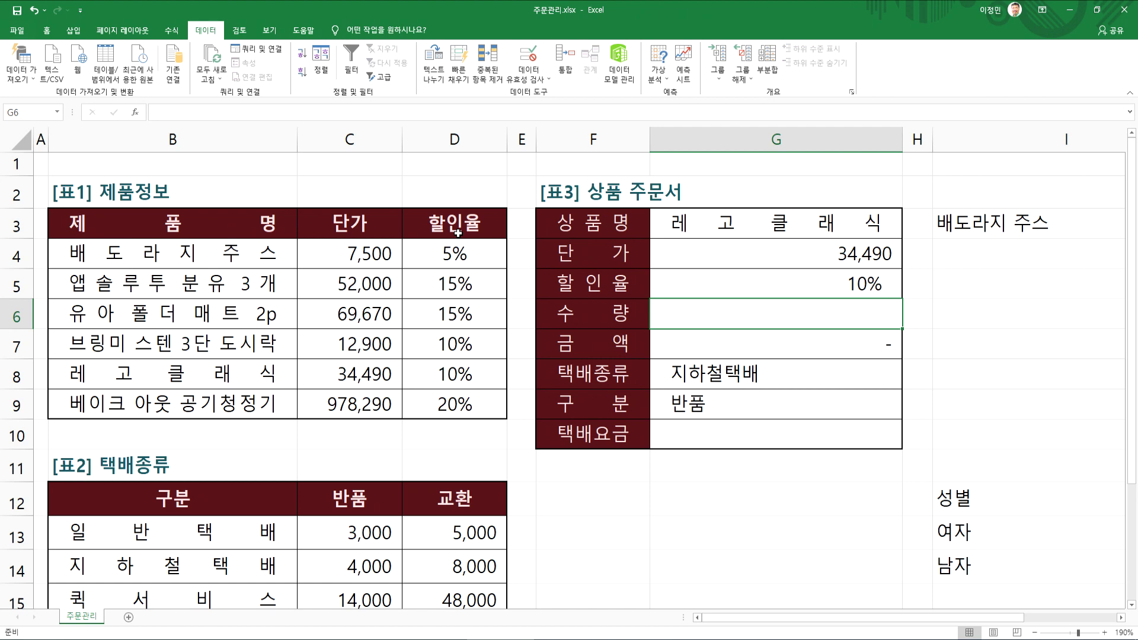
{"action": "key", "text": "alt+Tab"}
{"action": "type", "text": "단가"}
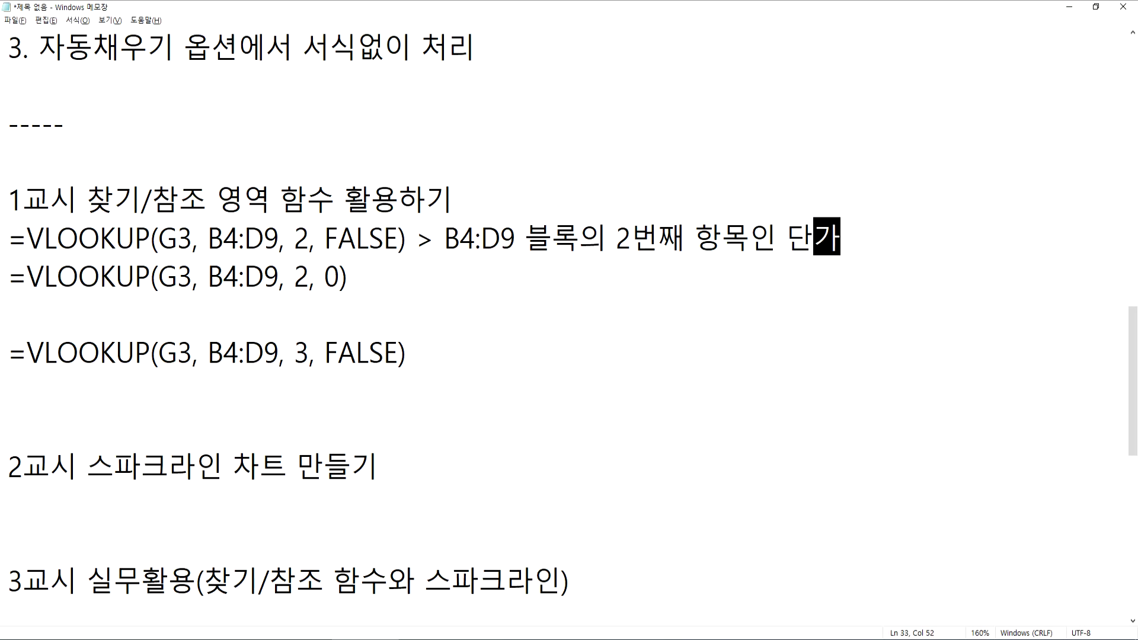
{"action": "type", "text": "를 찾기 위함"}
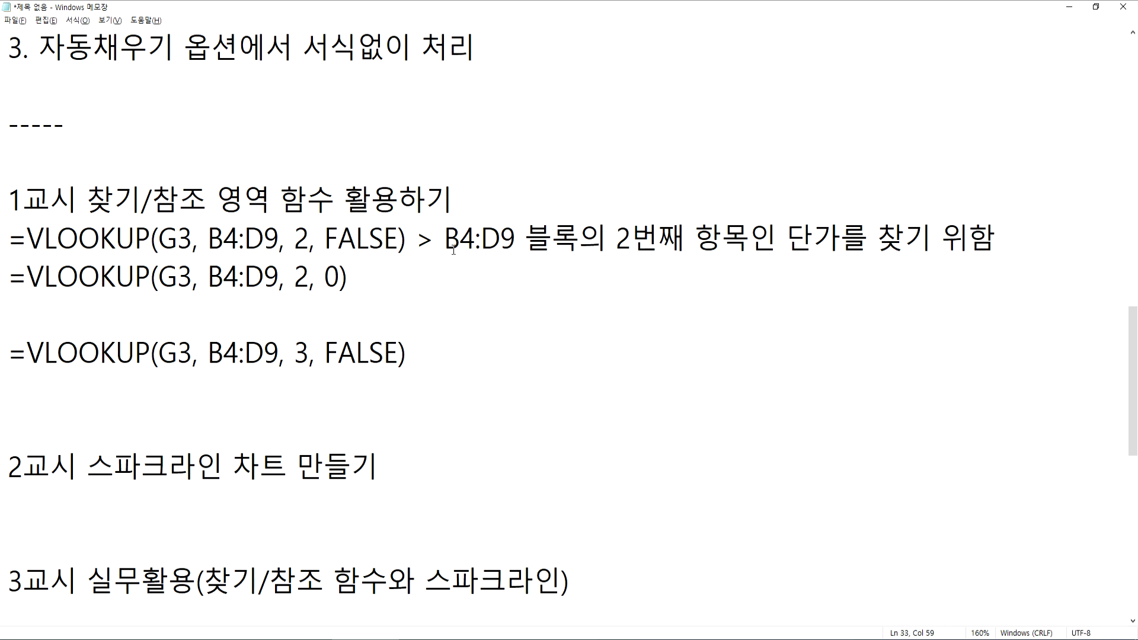
Step: Insert "2 >" before B4:D9 in the first note's explanation
{"action": "left_click_drag", "start_coordinate": [294, 237], "coordinate": [310, 237]}
{"action": "left_click", "coordinate": [454, 239]}
{"action": "left_click", "coordinate": [446, 244]}
{"action": "type", "text": "2 >"}
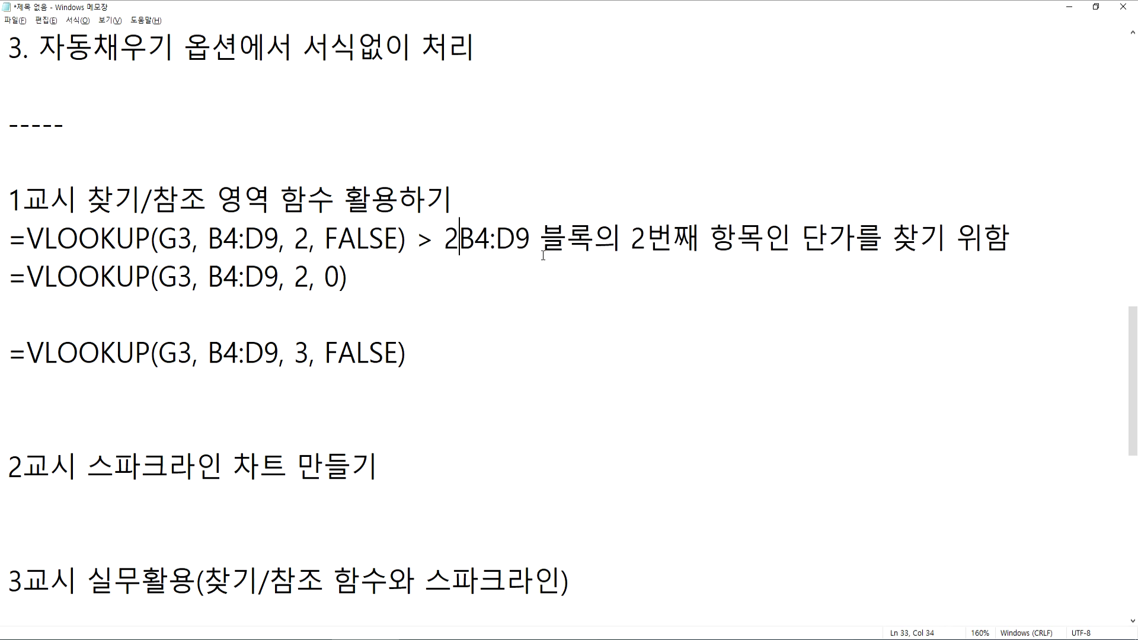
Step: Copy the explanation behind the column-3 VLOOKUP note and change its index and item position to 3
{"action": "left_click_drag", "start_coordinate": [408, 240], "coordinate": [1075, 236]}
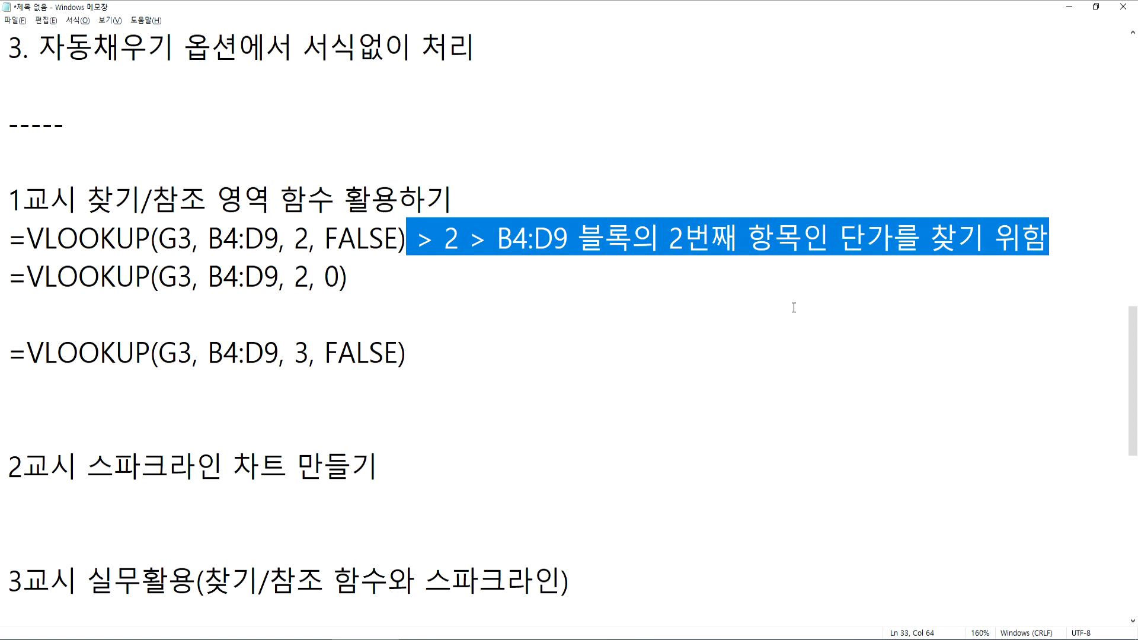
{"action": "left_click", "coordinate": [465, 354]}
{"action": "key", "text": "ctrl+v"}
{"action": "double_click", "coordinate": [449, 353]}
{"action": "type", "text": "3"}
{"action": "left_click_drag", "start_coordinate": [669, 354], "coordinate": [685, 354]}
{"action": "key", "text": "alt+Tab"}
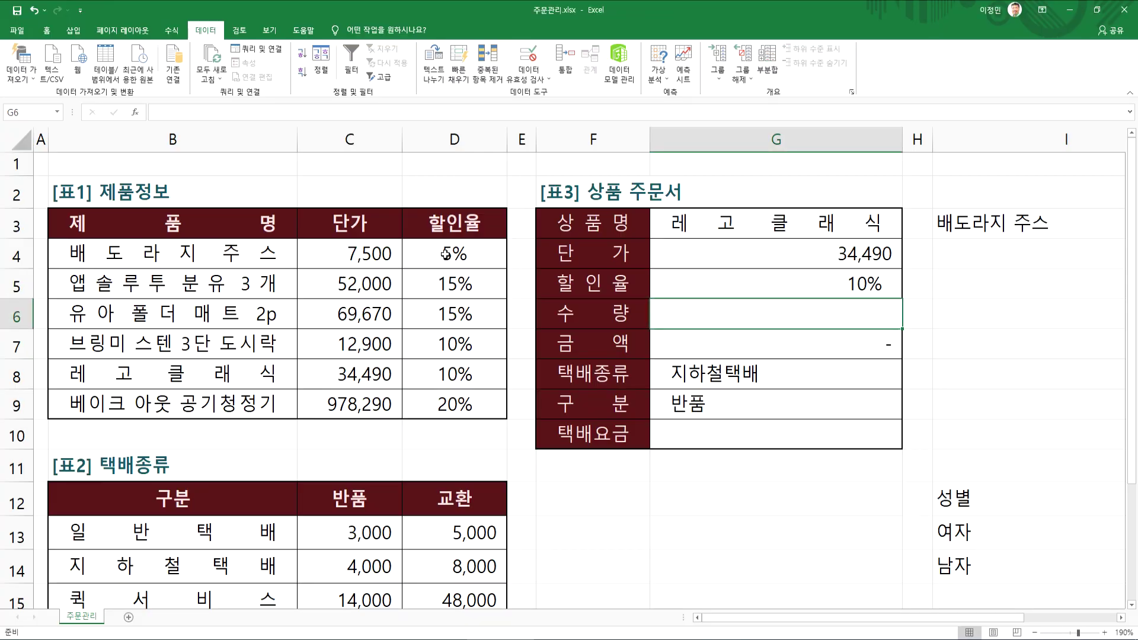
{"action": "key", "text": "alt+Tab"}
{"action": "type", "text": "3"}
Step: Replace 단가 with "할인율" in quotation marks in the column-3 note's explanation
{"action": "left_click", "coordinate": [841, 356]}
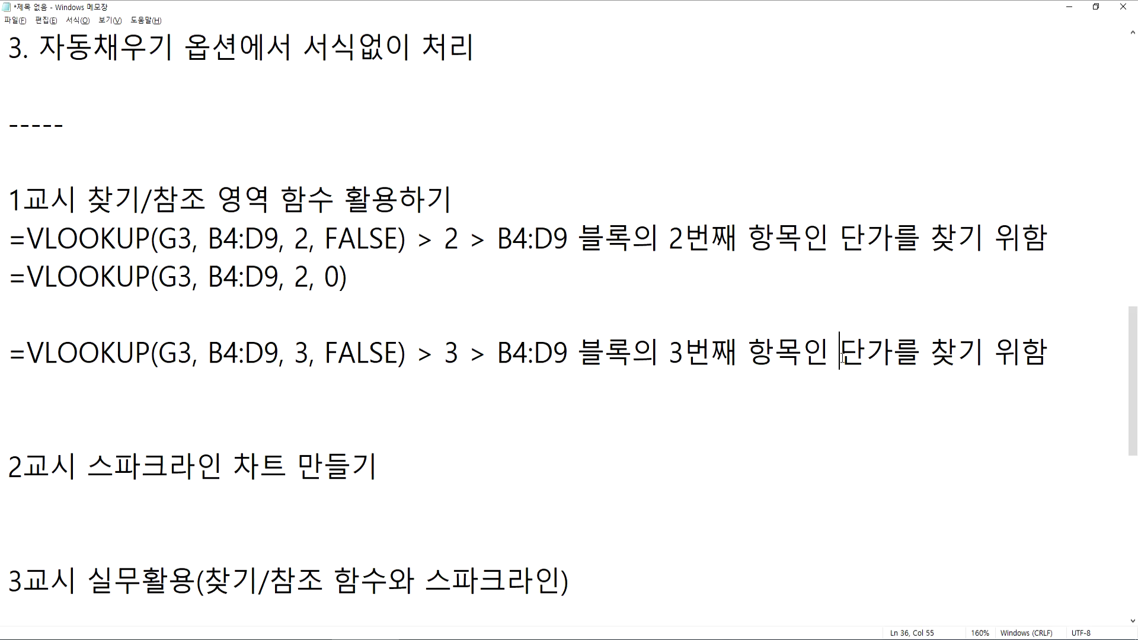
{"action": "type", "text": "\"할인율"}
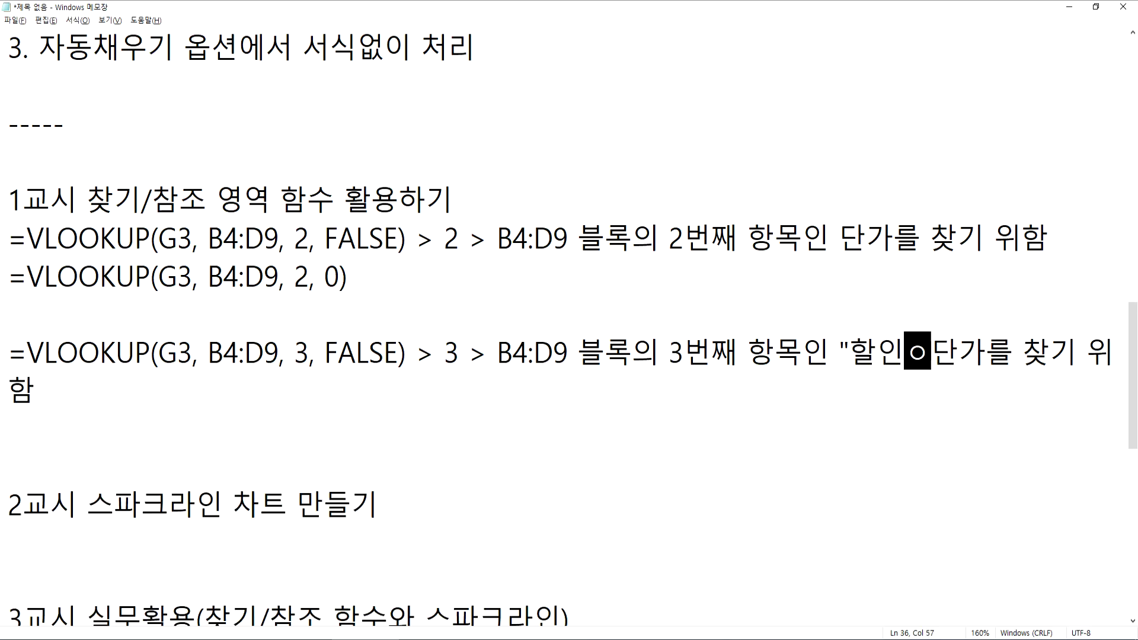
{"action": "type", "text": "\""}
{"action": "key", "text": "Delete"}
{"action": "key", "text": "Delete"}
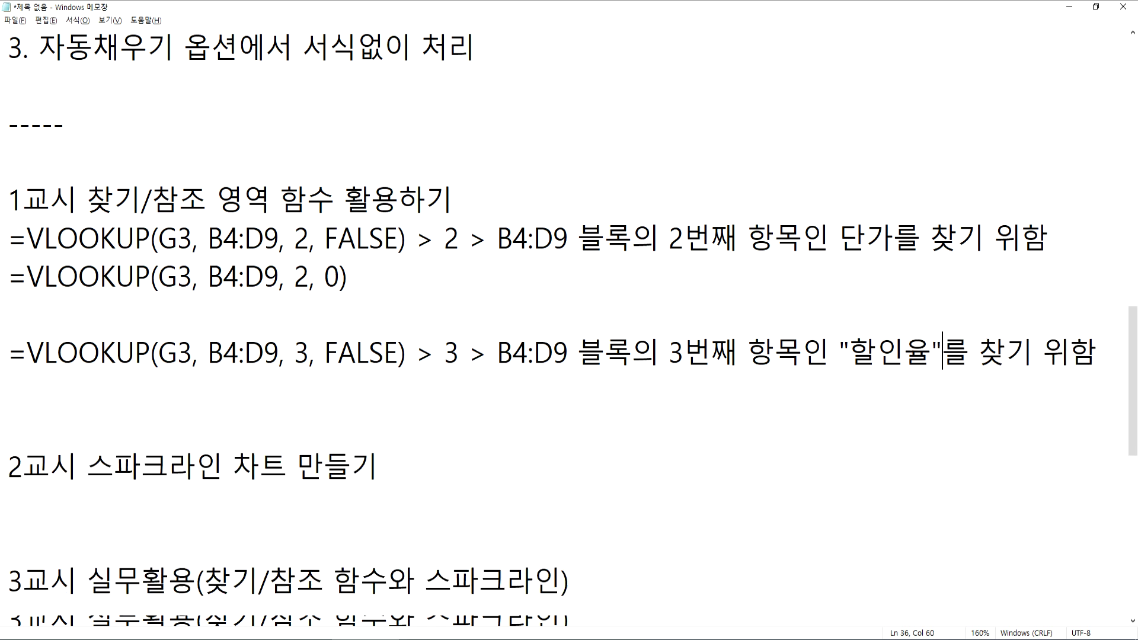
Step: Put quotation marks around 단가 in the first note's explanation
{"action": "key", "text": "Up"}
{"action": "key", "text": "Up"}
{"action": "key", "text": "Up"}
{"action": "key", "text": "Up"}
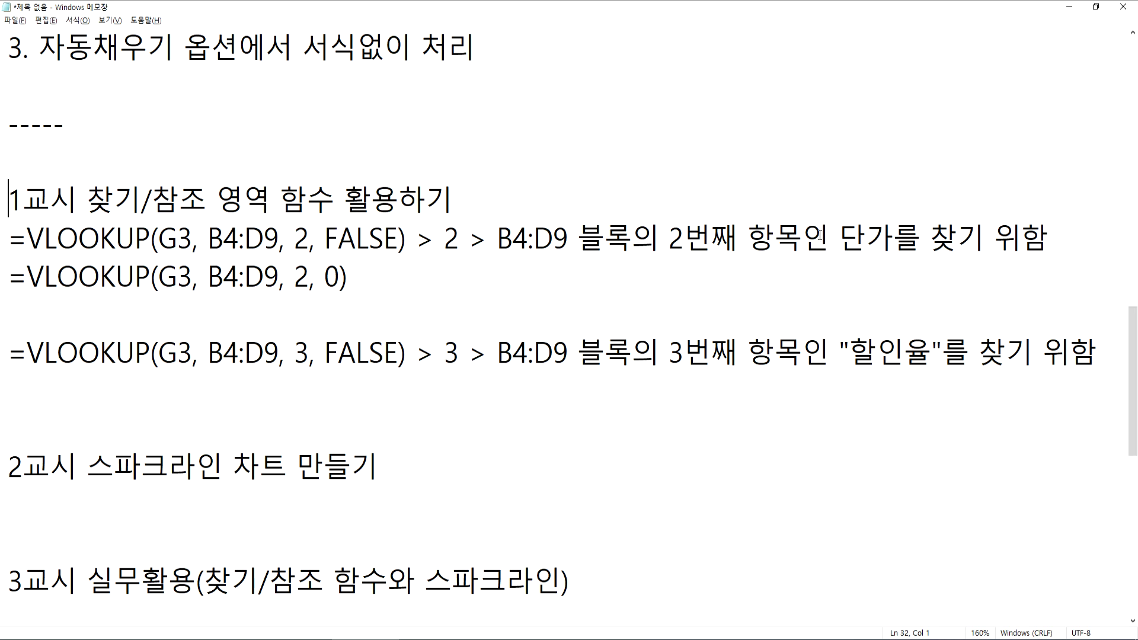
{"action": "left_click", "coordinate": [841, 234]}
{"action": "type", "text": "\""}
{"action": "key", "text": "Right"}
{"action": "key", "text": "Right"}
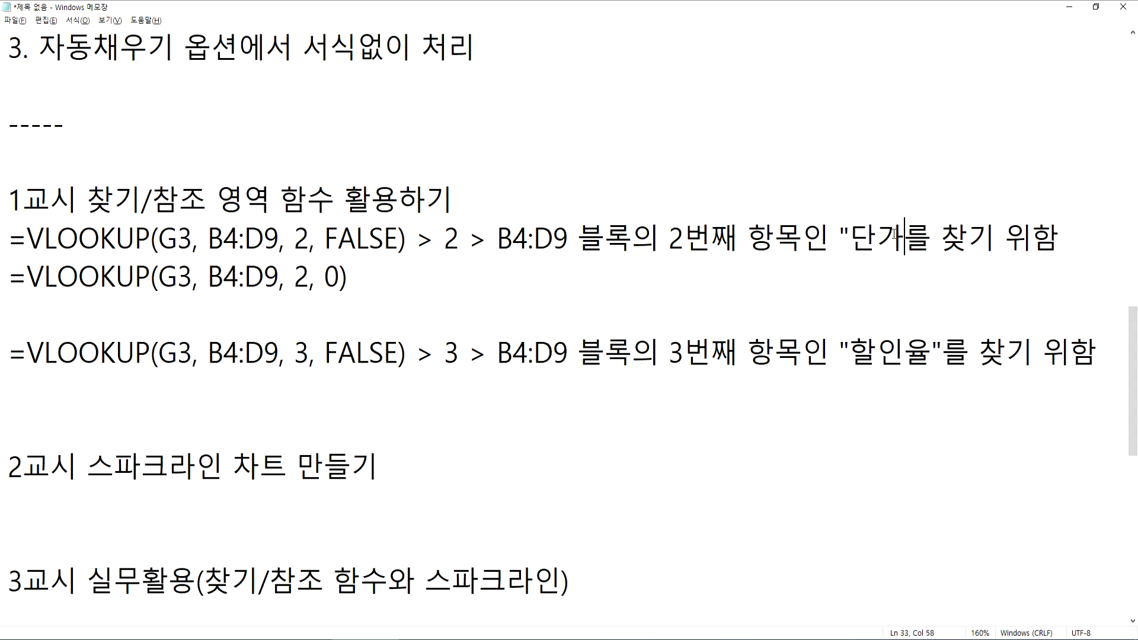
{"action": "type", "text": "\""}
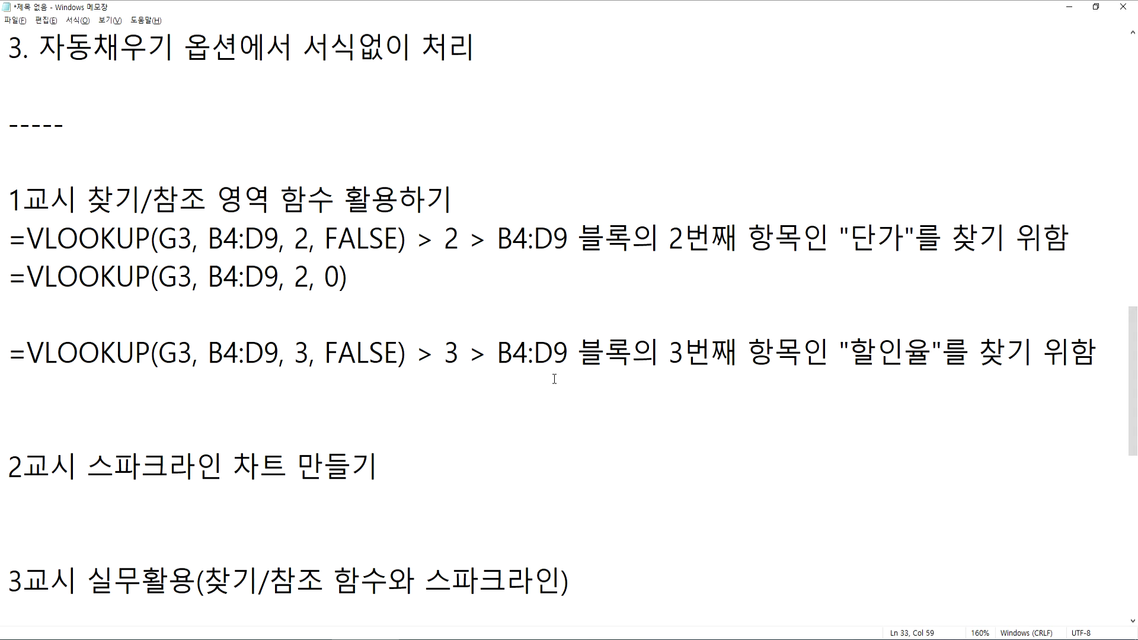
Step: Add the variant =VLOOKUP(G3, B4:D9, 3, 0) on the line below the column-3 formula, followed by a new line
{"action": "left_click_drag", "start_coordinate": [413, 364], "coordinate": [13, 355]}
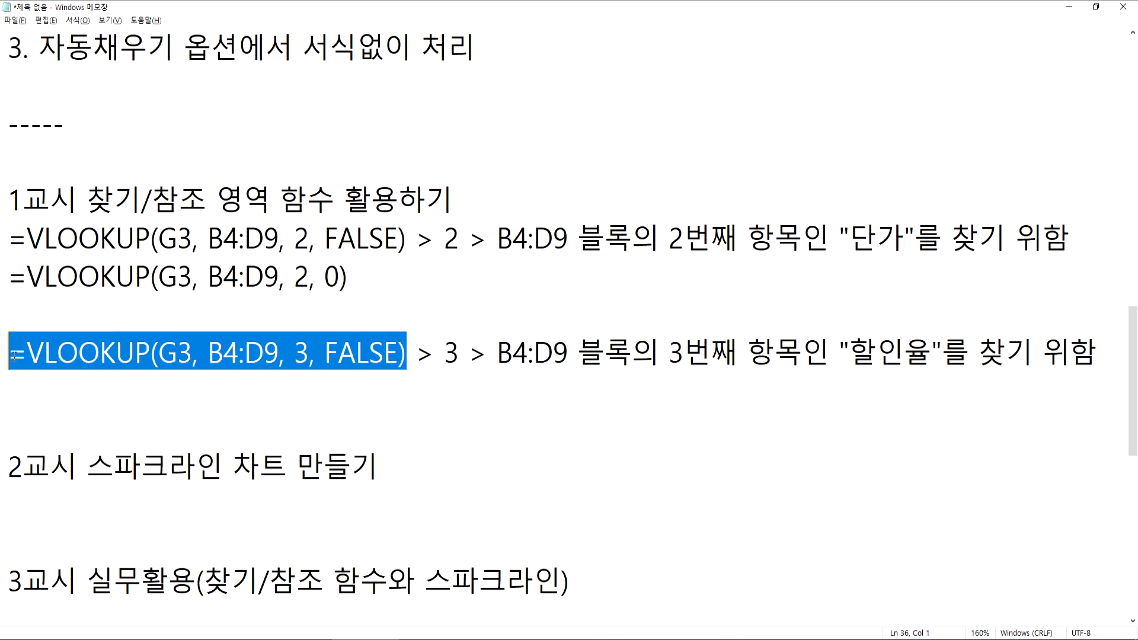
{"action": "key", "text": "ctrl+c"}
{"action": "left_click", "coordinate": [27, 390]}
{"action": "key", "text": "ctrl+v"}
{"action": "left_click_drag", "start_coordinate": [325, 390], "coordinate": [399, 391]}
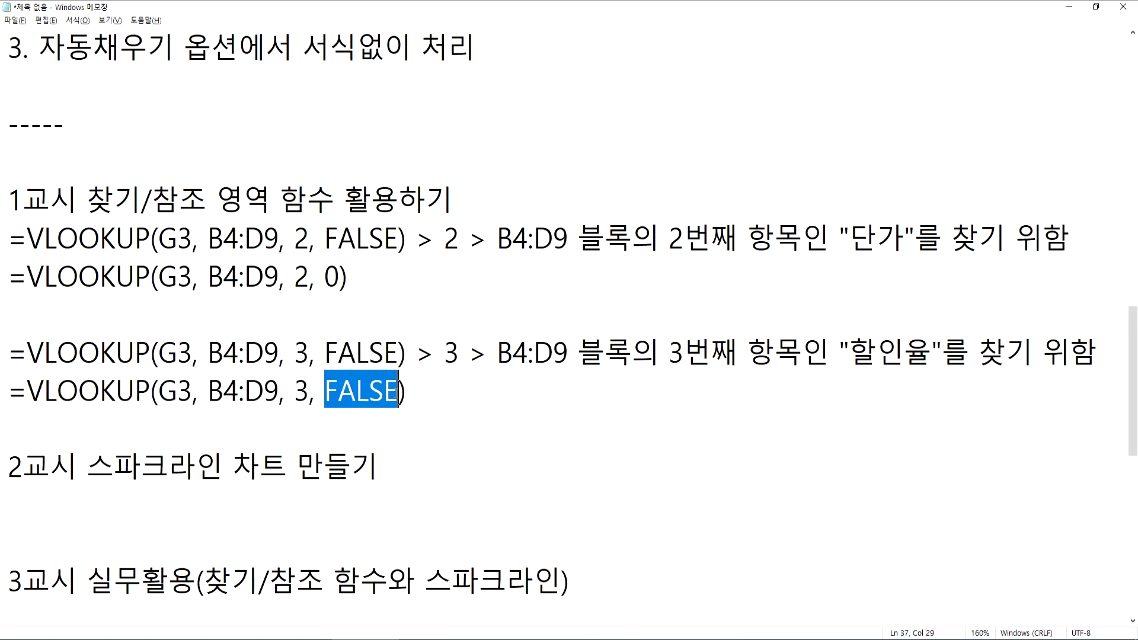
{"action": "type", "text": "0"}
{"action": "left_click", "coordinate": [408, 393]}
{"action": "key", "text": "Return"}
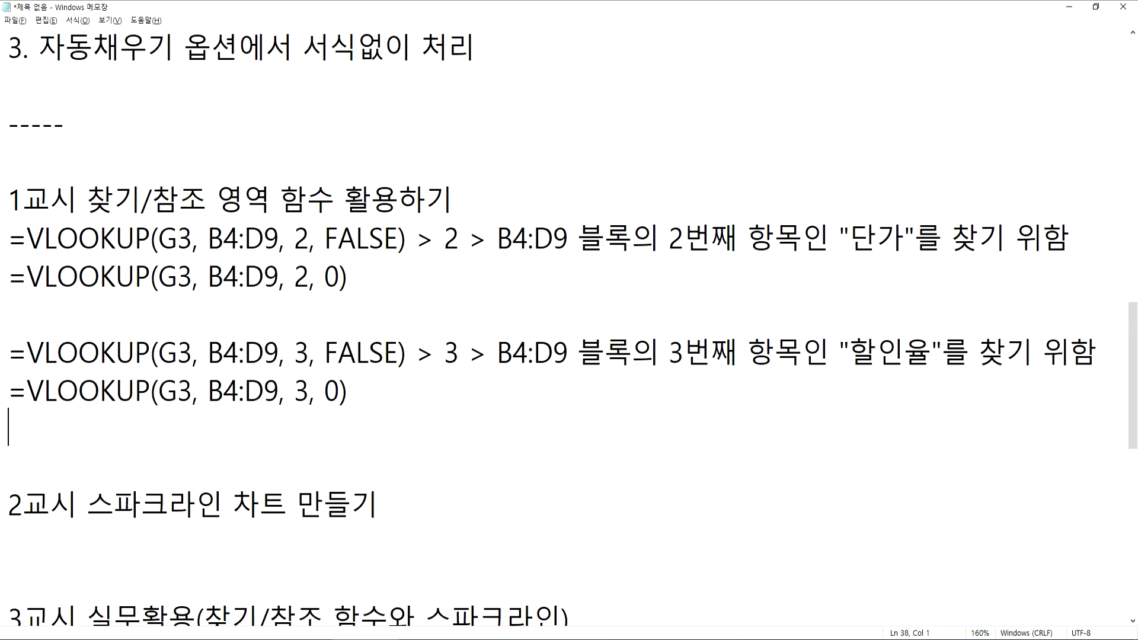
{"action": "left_click", "coordinate": [405, 274]}
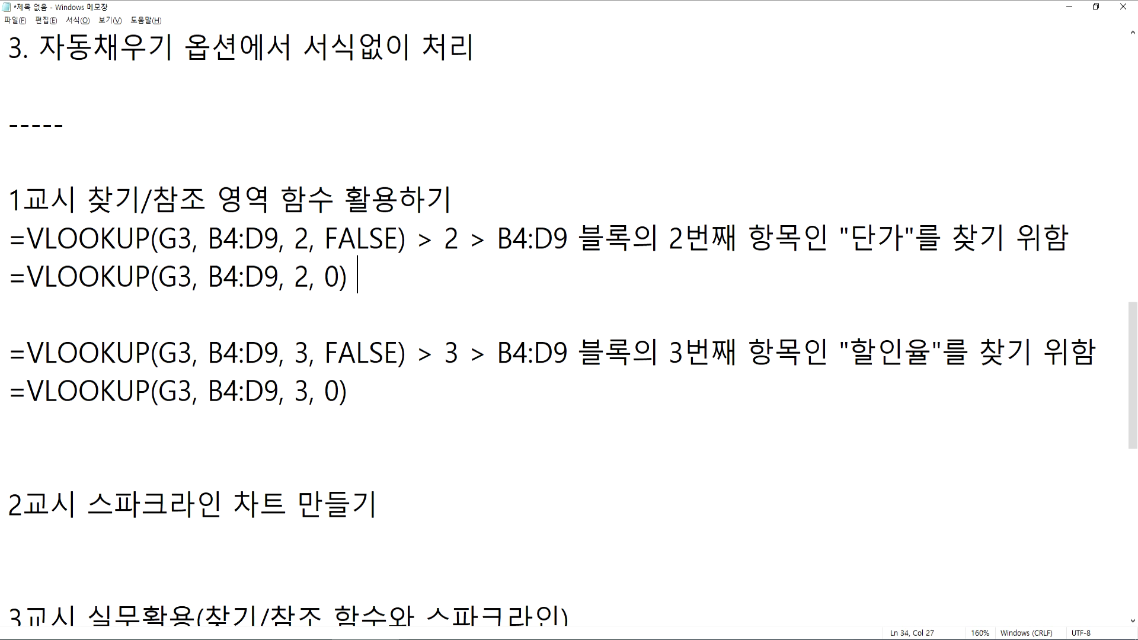
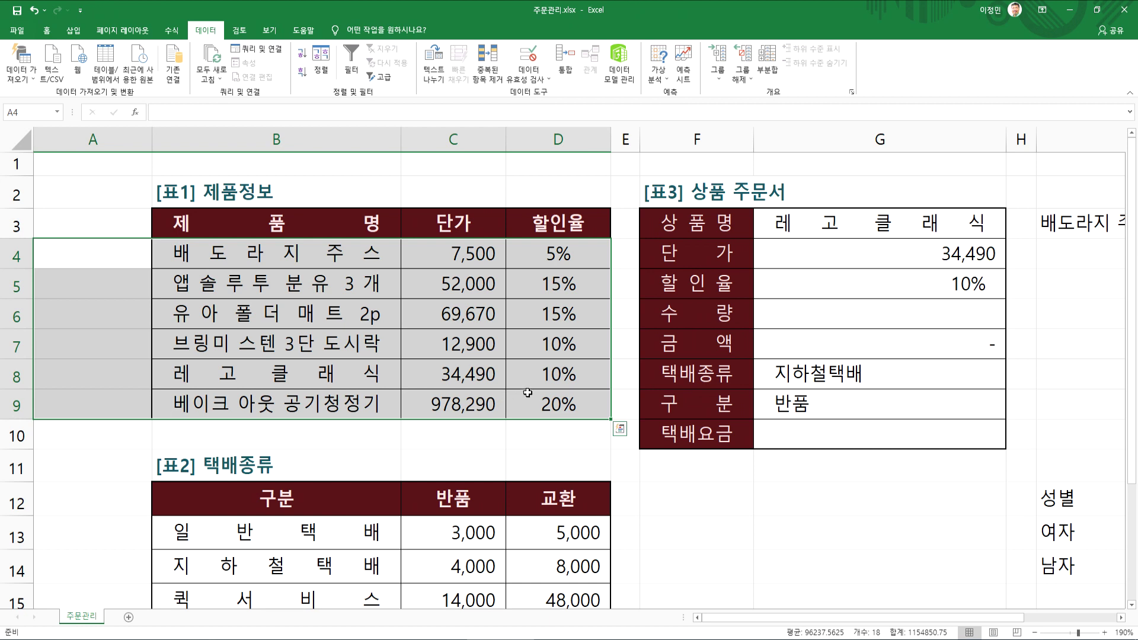
Step: Compare the product table selection with a range starting at A4, stepping across the first row to count its columns
{"action": "key", "text": "Tab"}
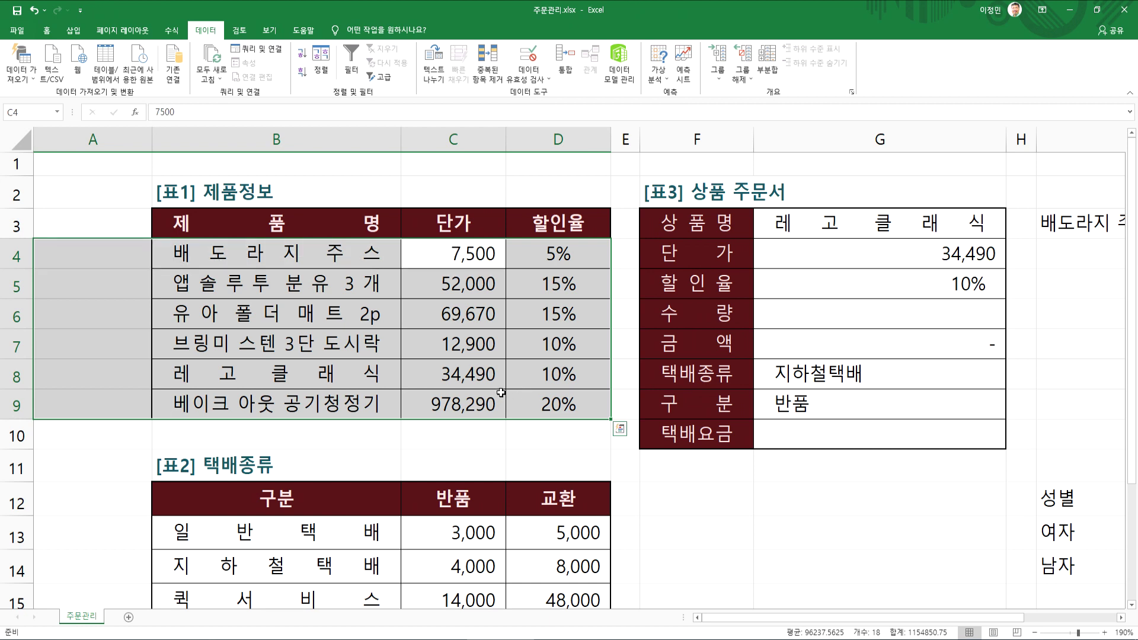
{"action": "left_click_drag", "start_coordinate": [137, 252], "coordinate": [581, 405]}
{"action": "key", "text": "Tab"}
{"action": "key", "text": "Tab"}
{"action": "left_click", "coordinate": [80, 254]}
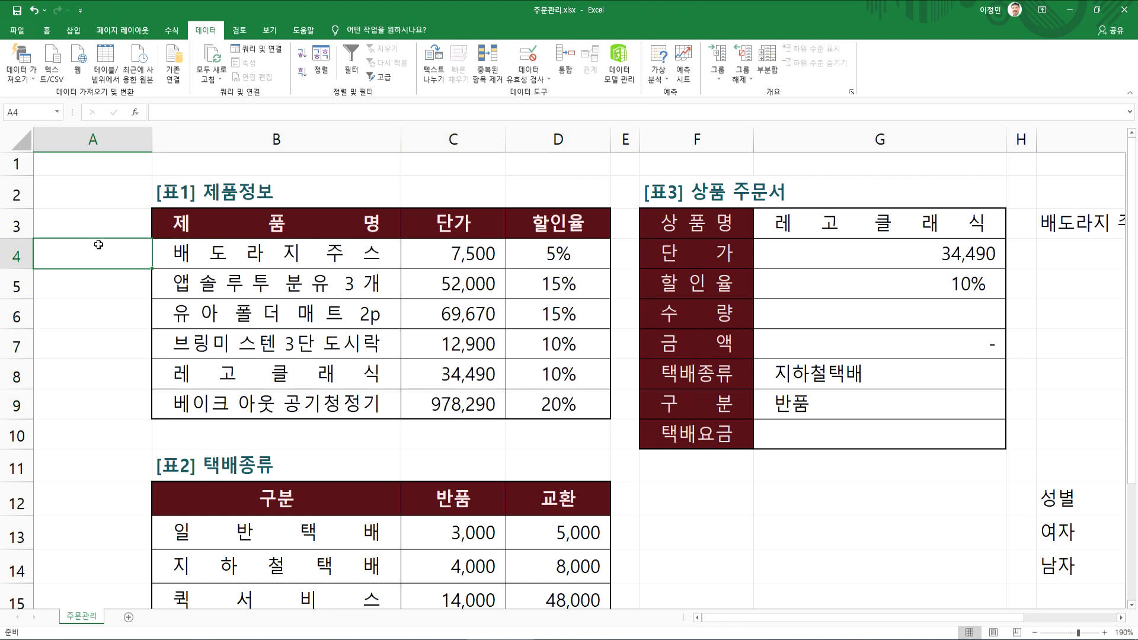
{"action": "left_click_drag", "start_coordinate": [195, 253], "coordinate": [540, 396]}
{"action": "left_click_drag", "start_coordinate": [116, 261], "coordinate": [555, 401]}
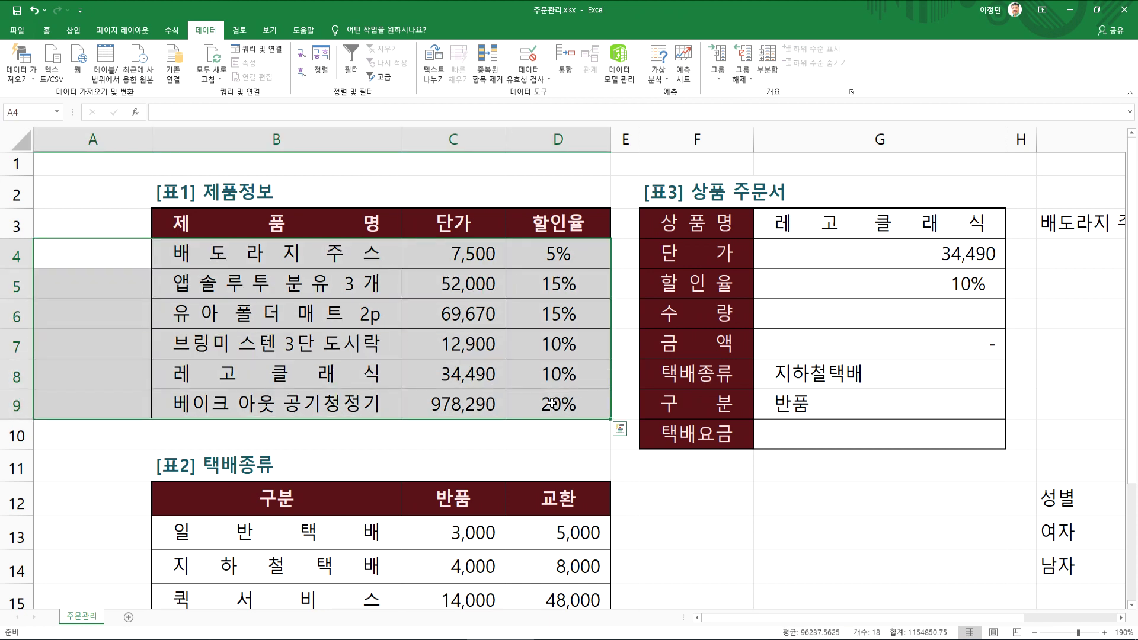
{"action": "key", "text": "Tab"}
{"action": "key", "text": "Tab"}
{"action": "key", "text": "Tab"}
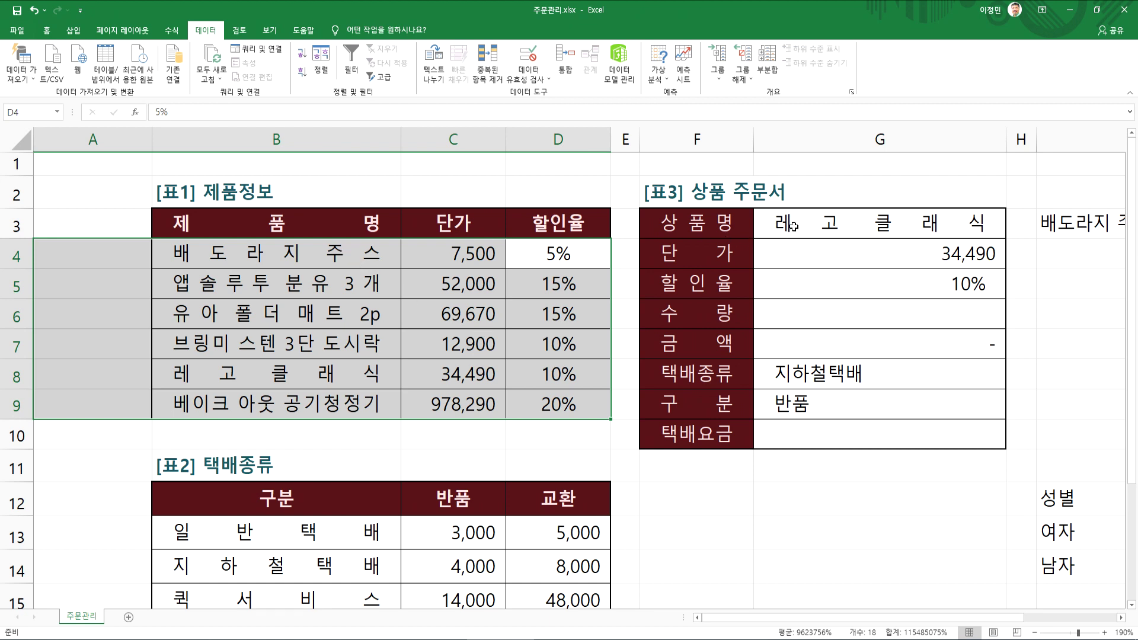
Step: Choose 브링미 스텐 3단 도시락 as the 상품명 in the order form
{"action": "left_click", "coordinate": [921, 223]}
{"action": "left_click", "coordinate": [1012, 232]}
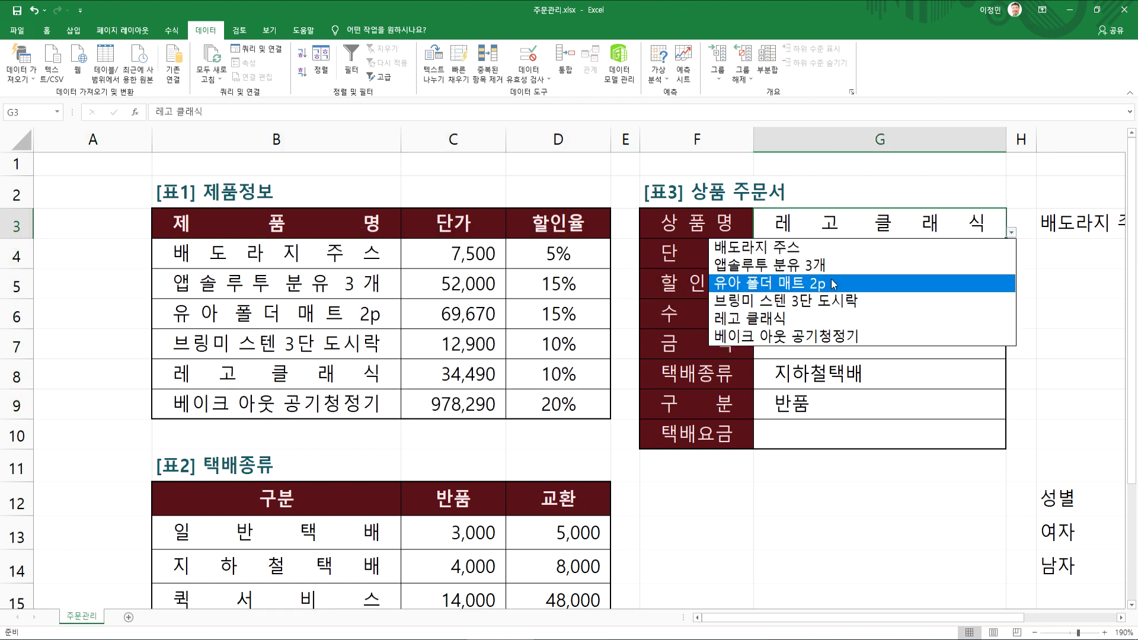
{"action": "left_click", "coordinate": [792, 302]}
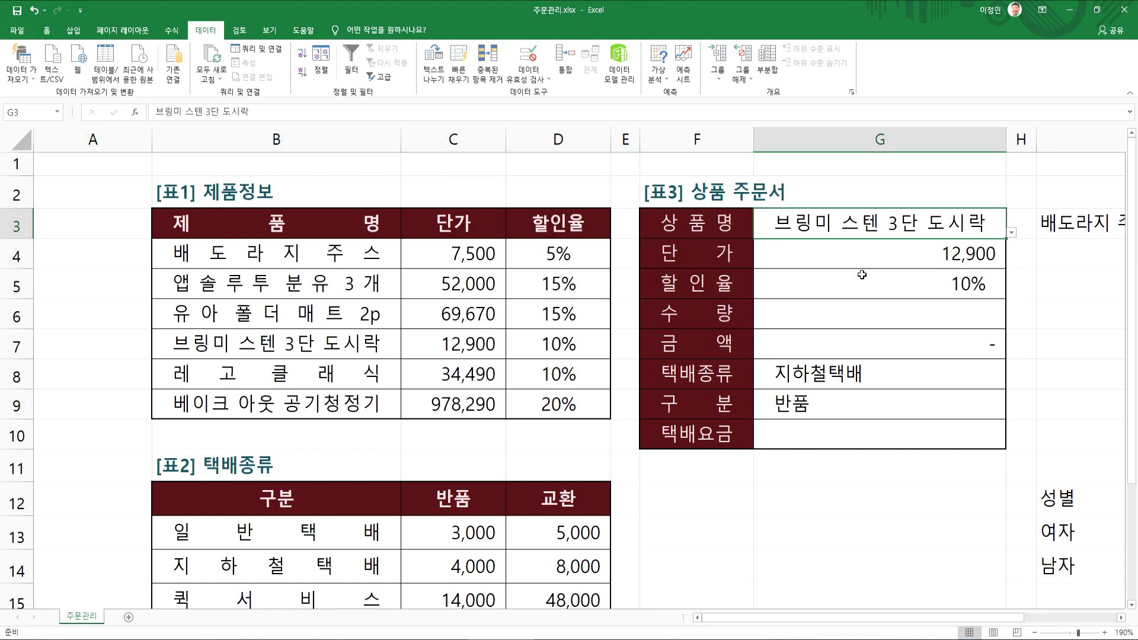
Step: Select the product table range B4:D9 and step across its first row to count the columns up to 할인율
{"action": "left_click_drag", "start_coordinate": [304, 255], "coordinate": [535, 407]}
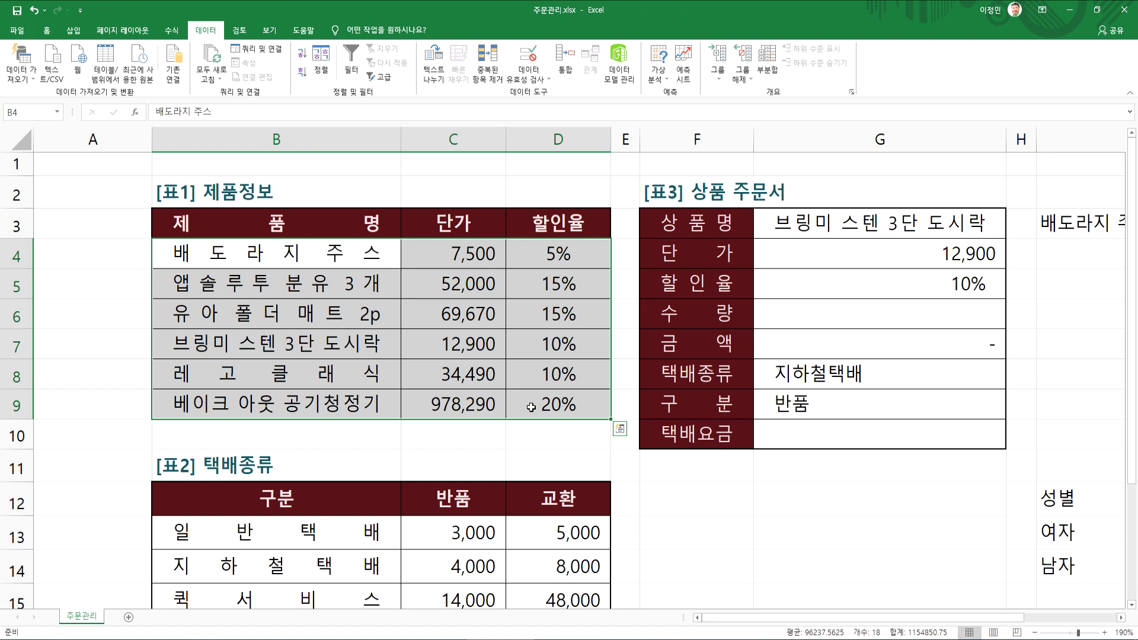
{"action": "key", "text": "Tab"}
{"action": "key", "text": "Tab"}
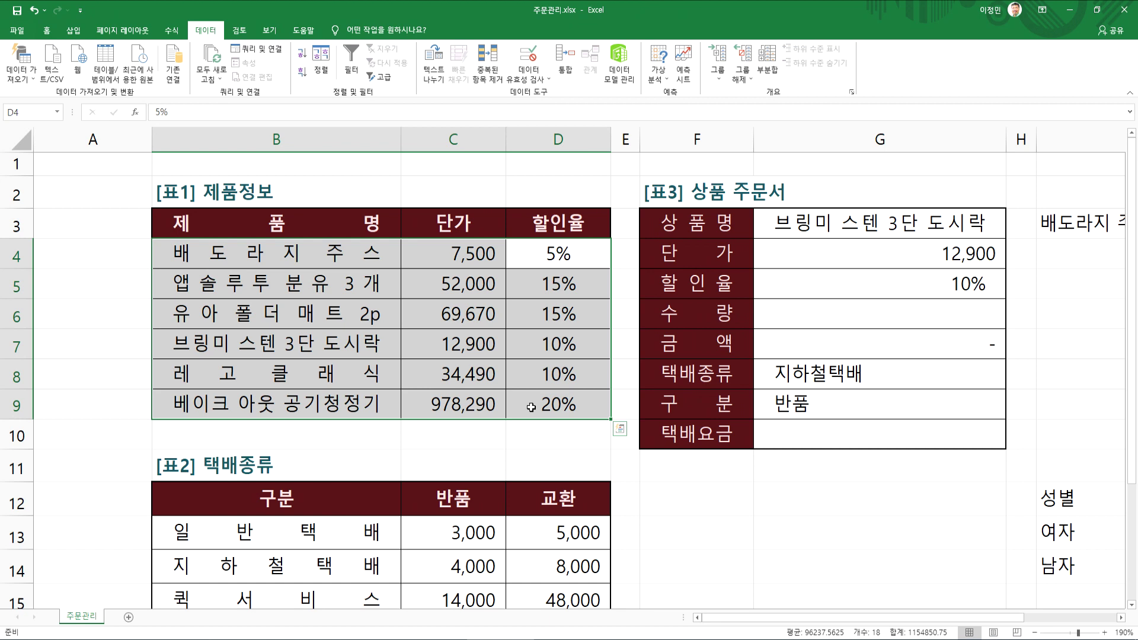
{"action": "left_click", "coordinate": [794, 317]}
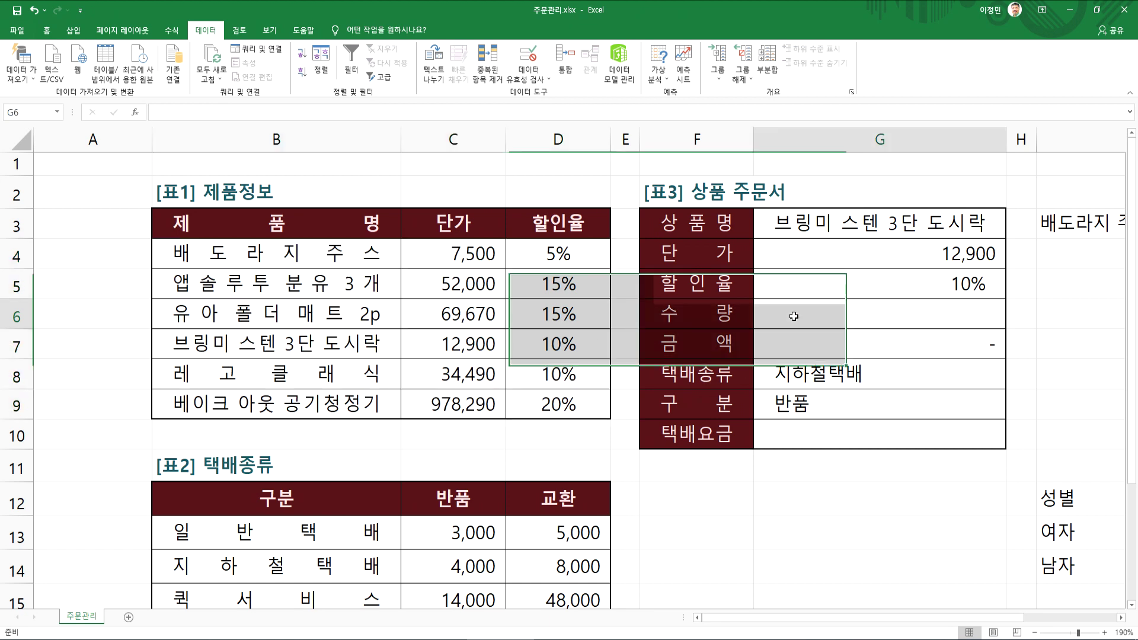
Step: Compare the B4:D9 range in both Notepad VLOOKUP notes with the 단가 formula in Excel cell G4
{"action": "key", "text": "alt+Tab"}
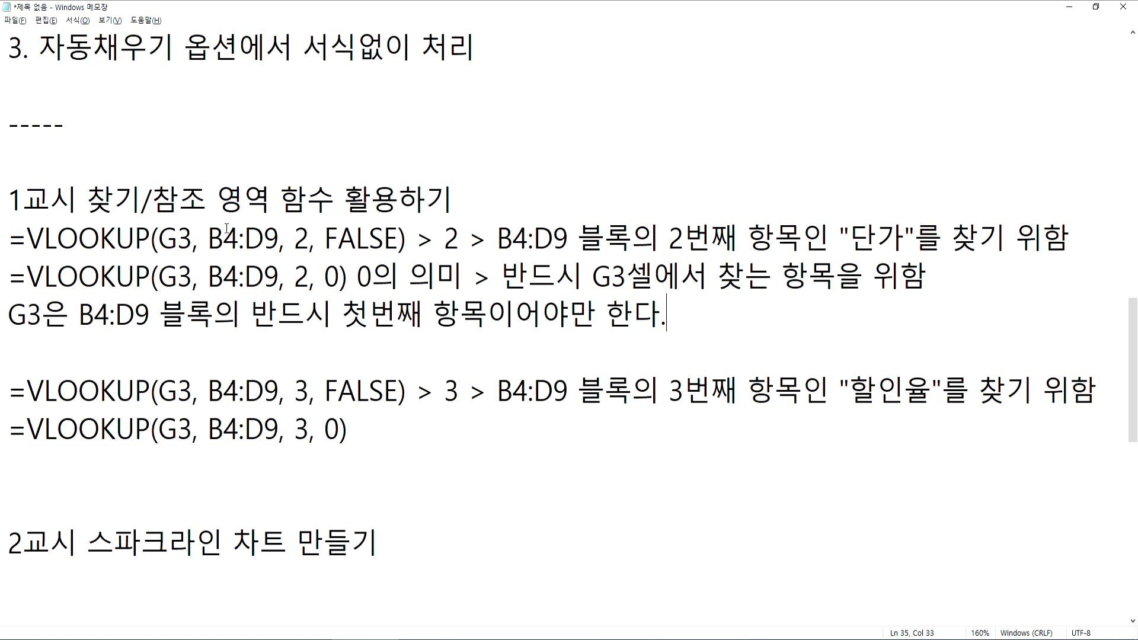
{"action": "left_click_drag", "start_coordinate": [209, 238], "coordinate": [278, 238]}
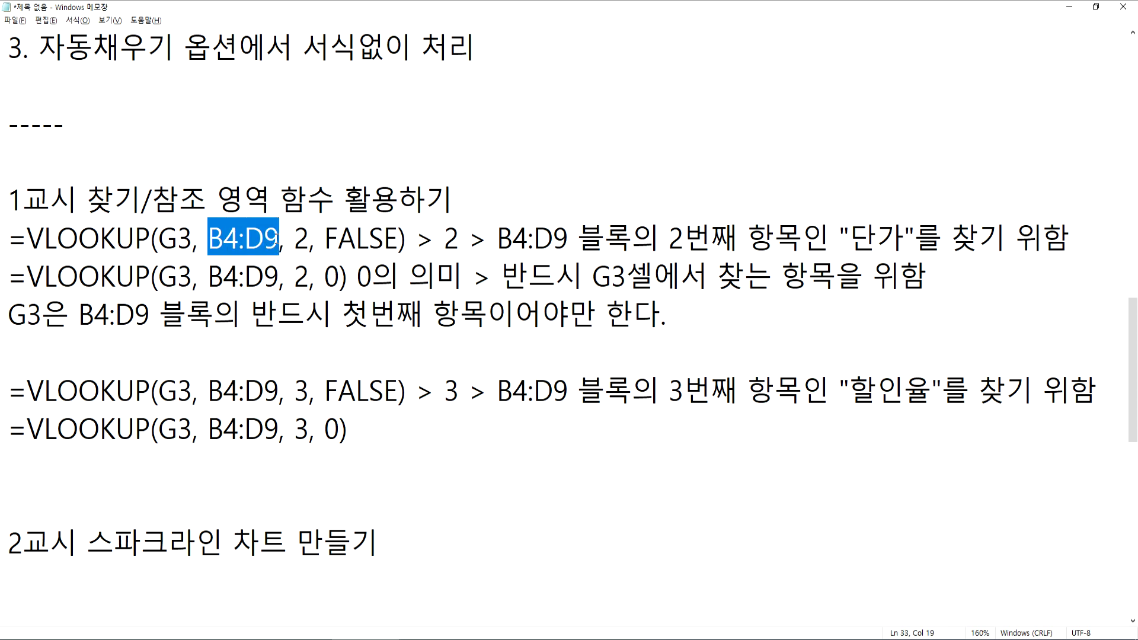
{"action": "left_click_drag", "start_coordinate": [208, 391], "coordinate": [277, 391]}
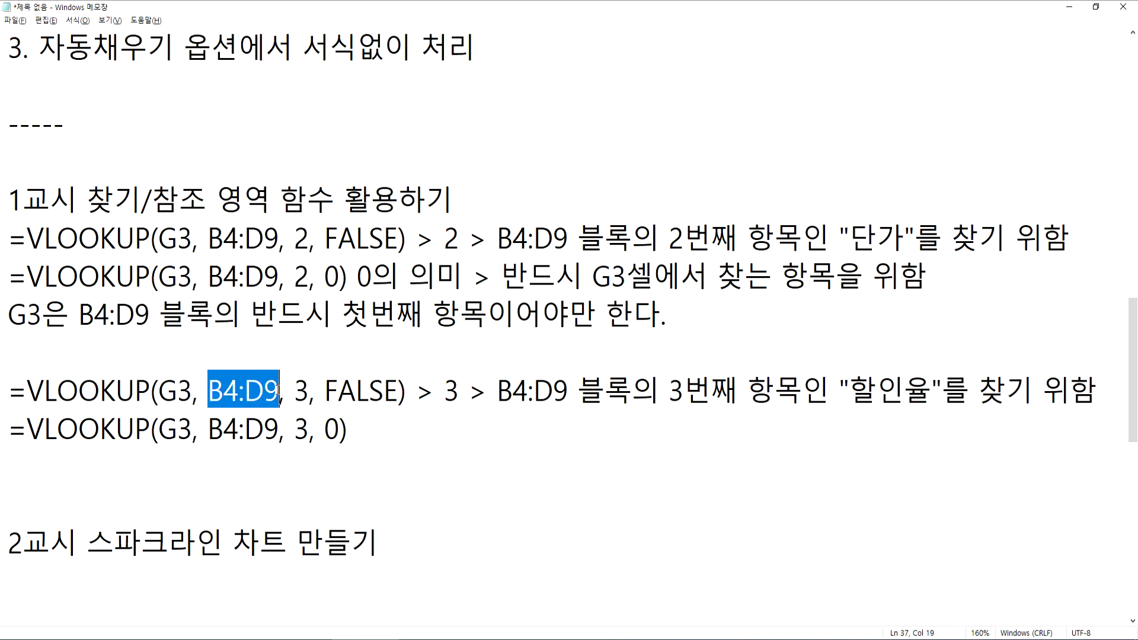
{"action": "key", "text": "alt+Tab"}
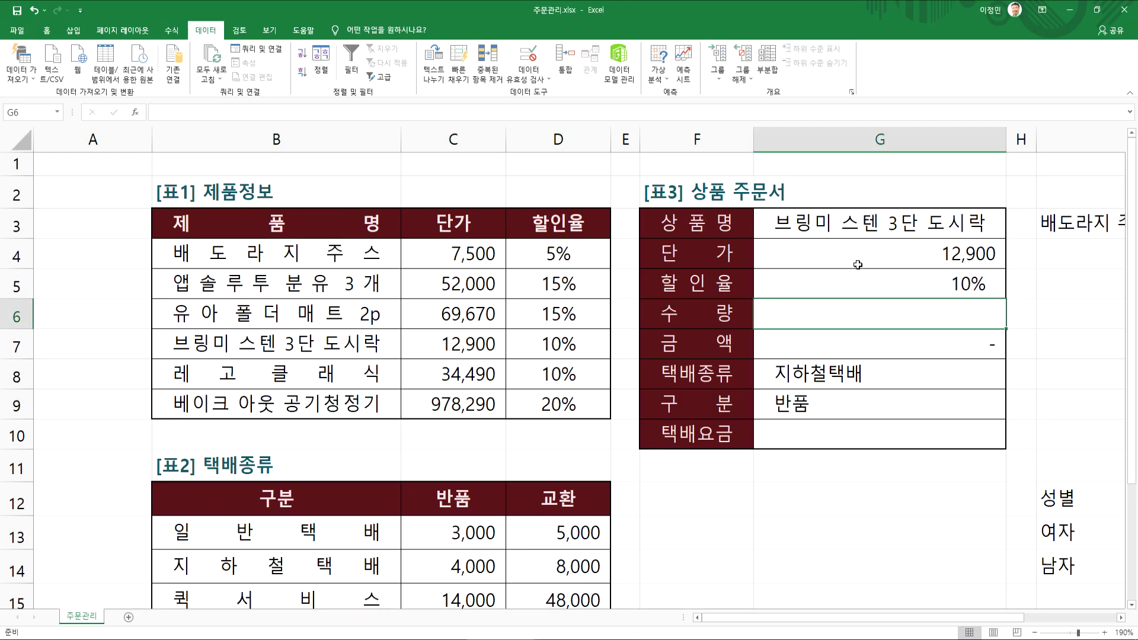
{"action": "left_click", "coordinate": [934, 260]}
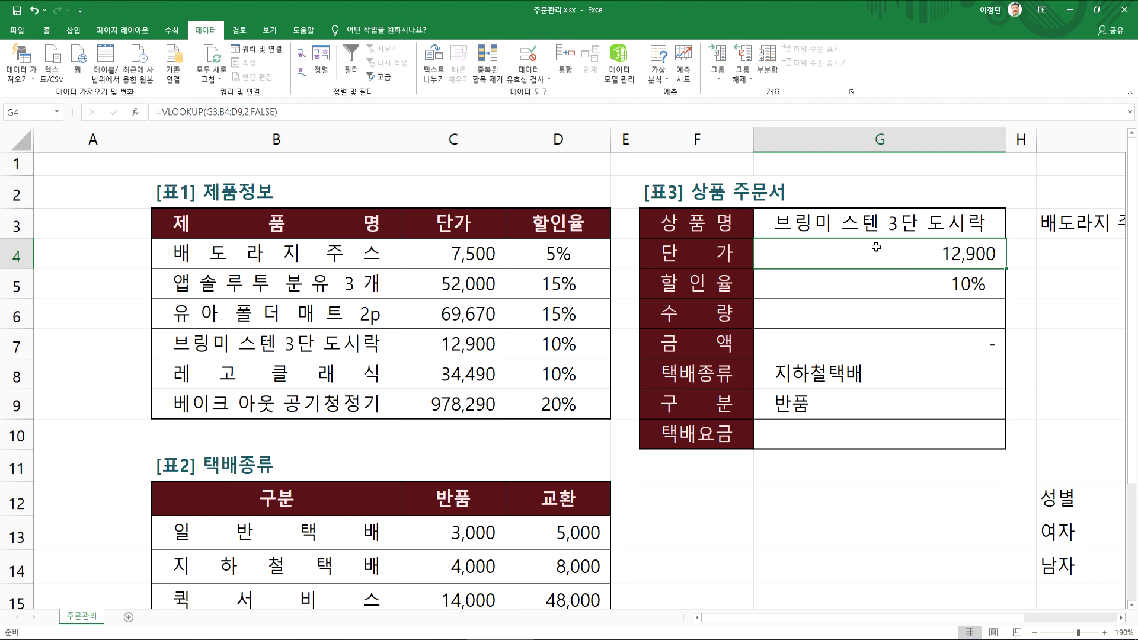
{"action": "key", "text": "alt+Tab"}
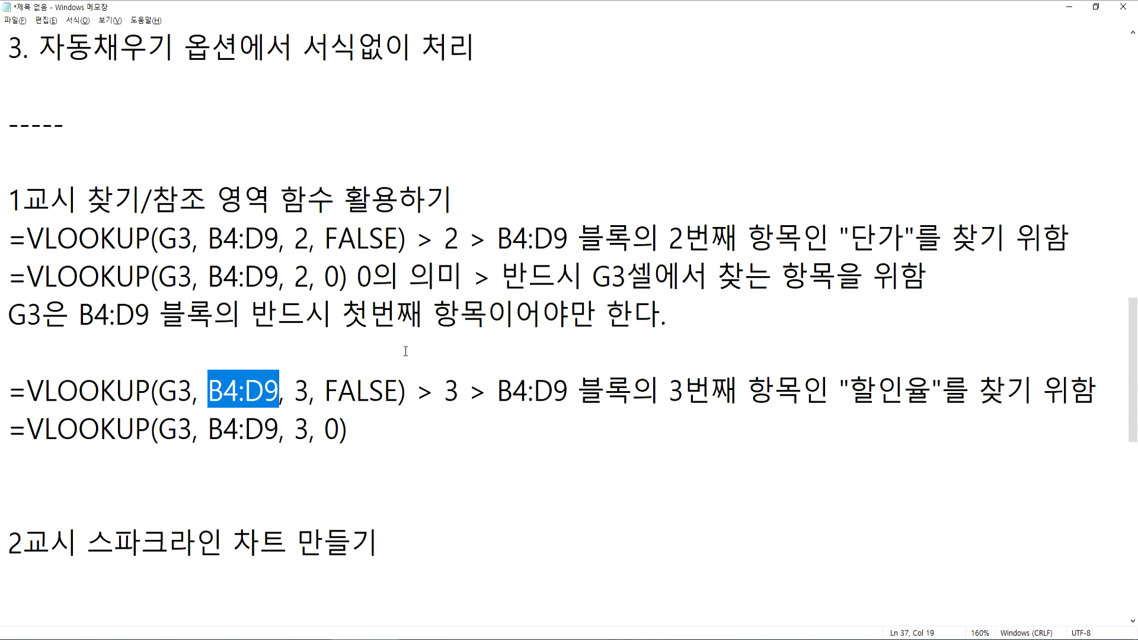
{"action": "key", "text": "alt+Tab"}
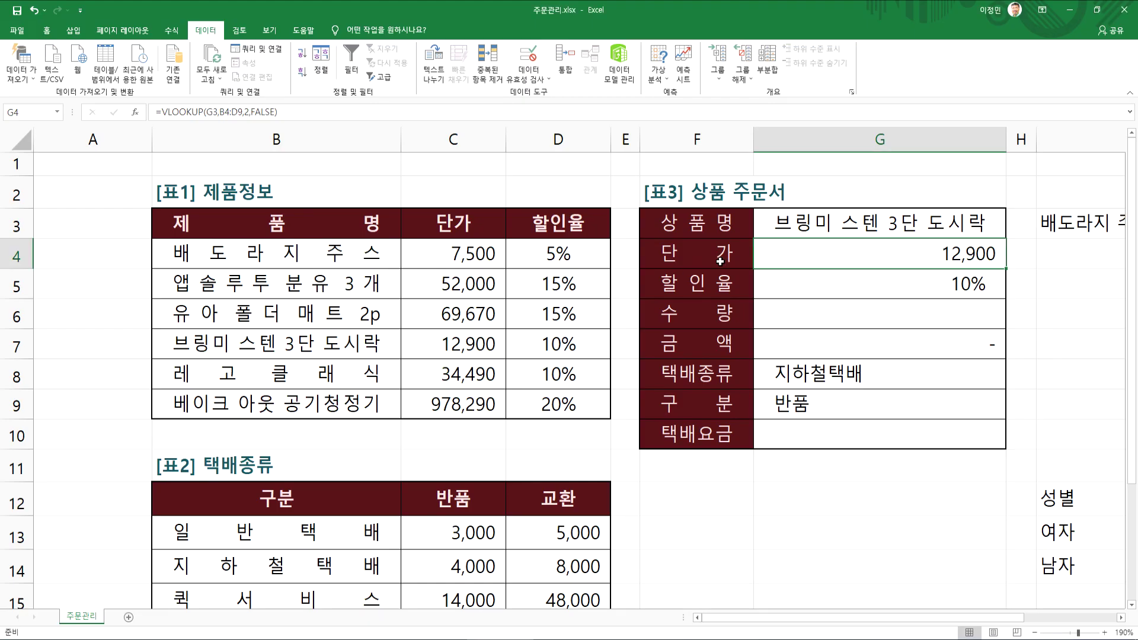
Step: Step through B4:D9 from 제품명 to 할인율 and check it against the range in the first Notepad VLOOKUP note
{"action": "left_click_drag", "start_coordinate": [386, 255], "coordinate": [542, 409]}
{"action": "key", "text": "Tab"}
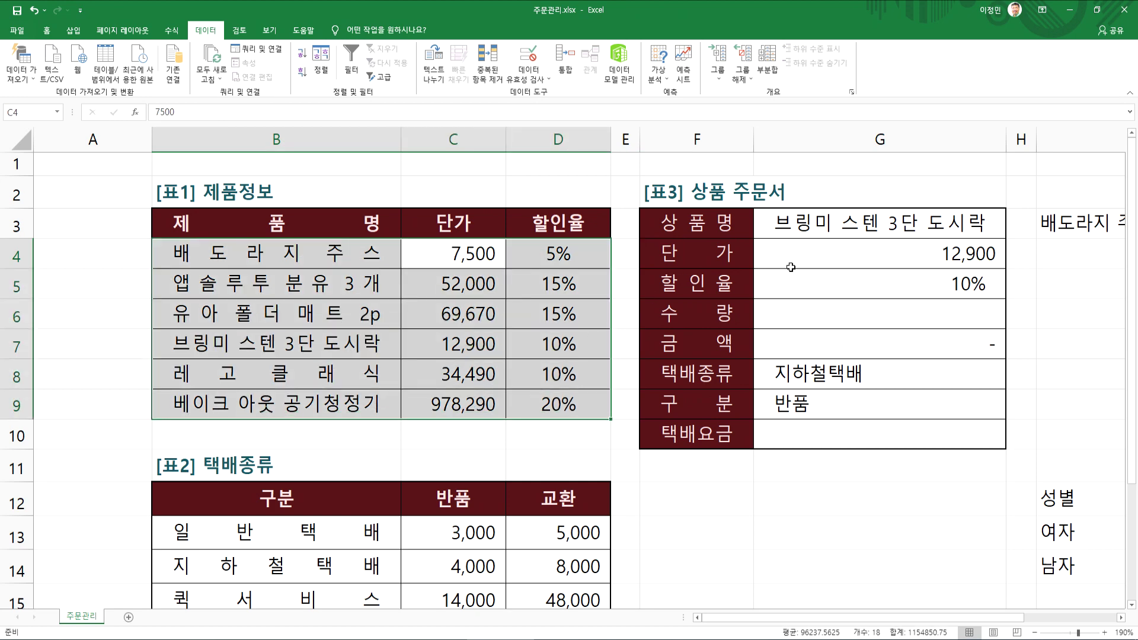
{"action": "key", "text": "Tab"}
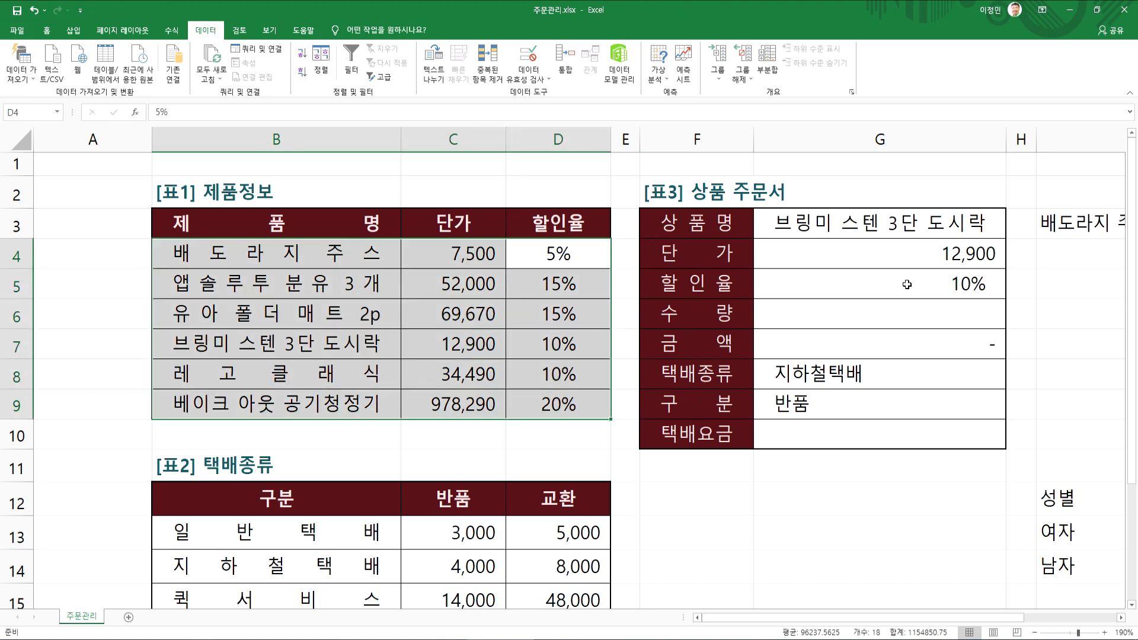
{"action": "key", "text": "alt+Tab"}
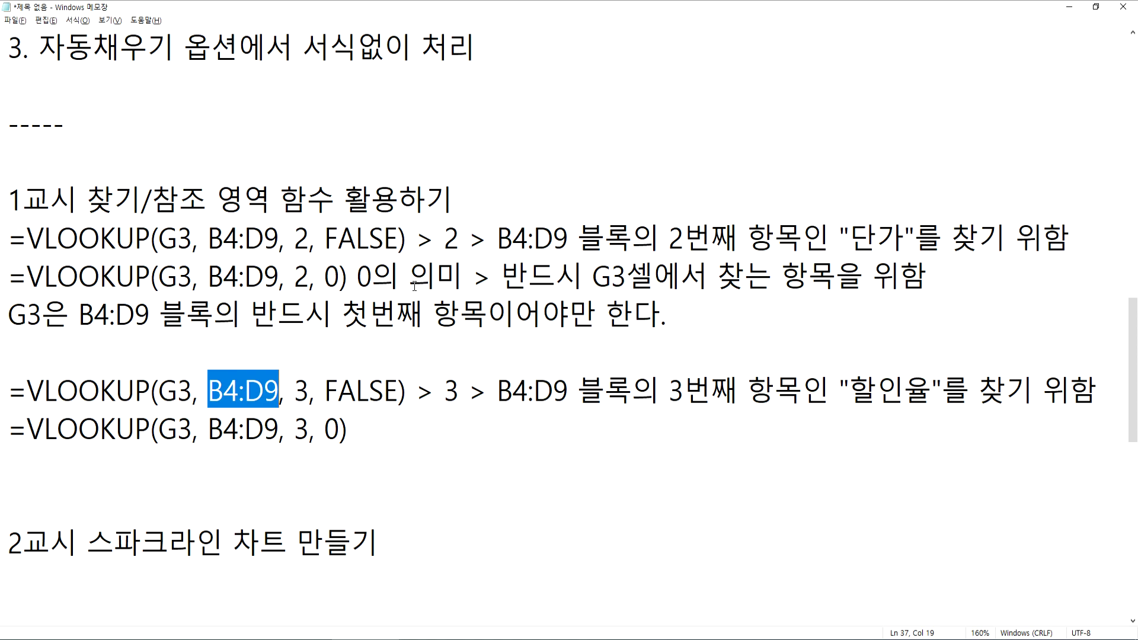
{"action": "key", "text": "alt+Tab"}
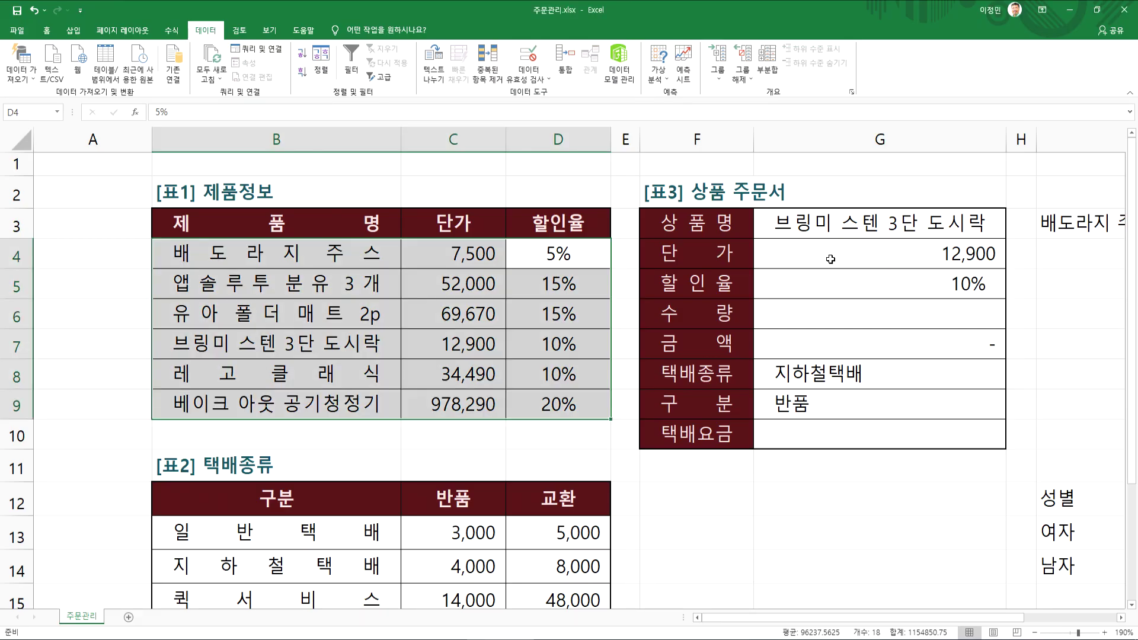
{"action": "key", "text": "alt+Tab"}
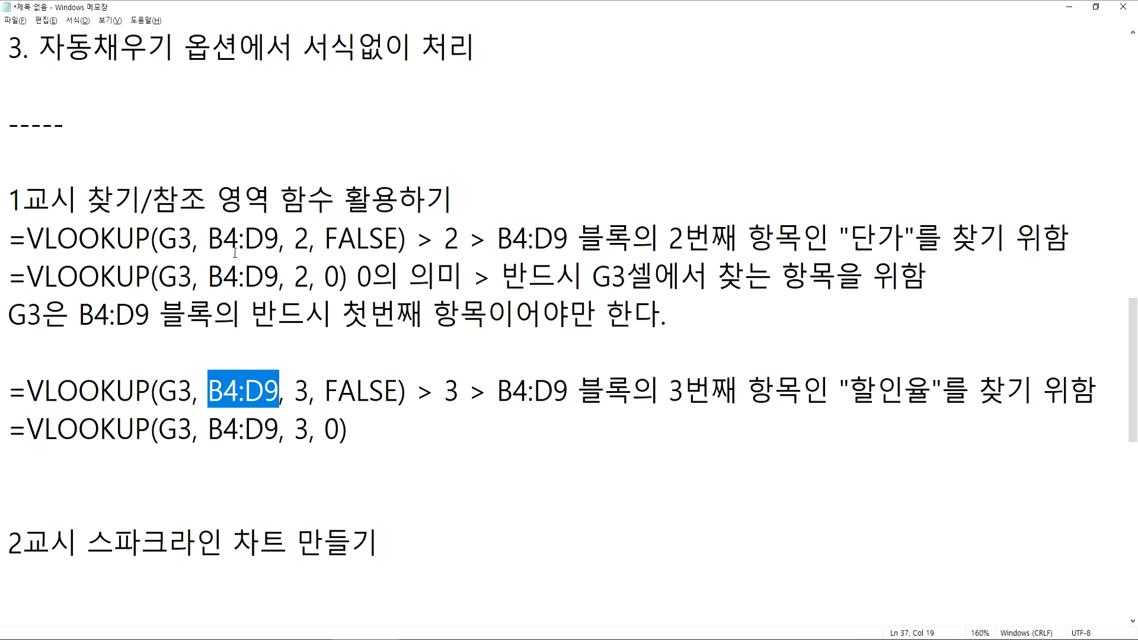
{"action": "left_click_drag", "start_coordinate": [207, 239], "coordinate": [280, 239]}
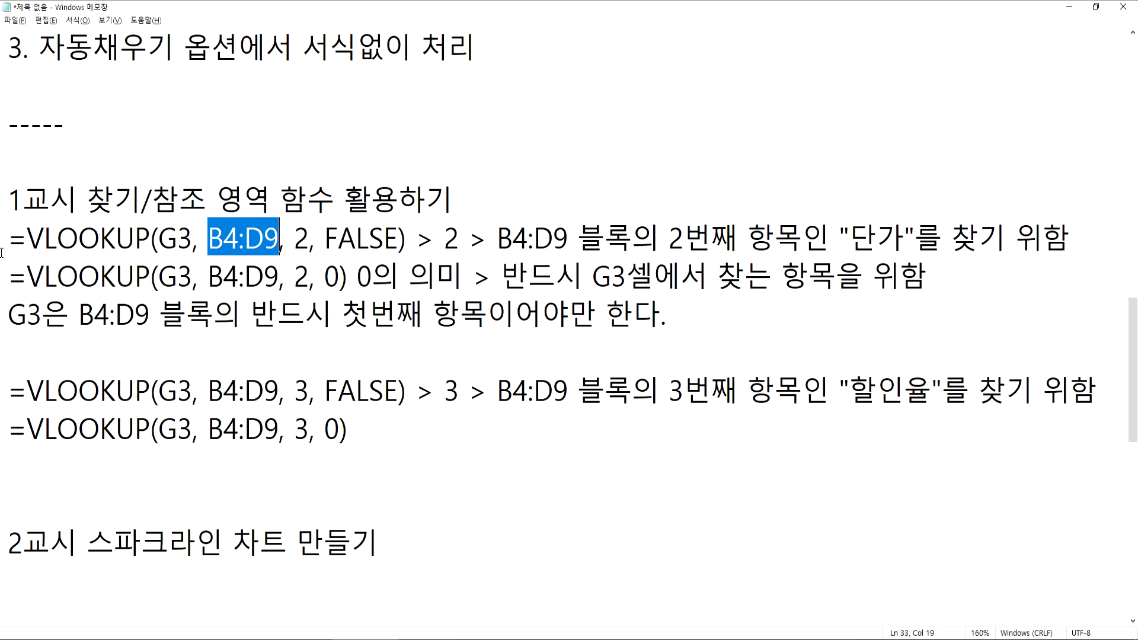
Step: Switch to Excel and enter 10 as the 수량 in the order form
{"action": "key", "text": "alt+Tab"}
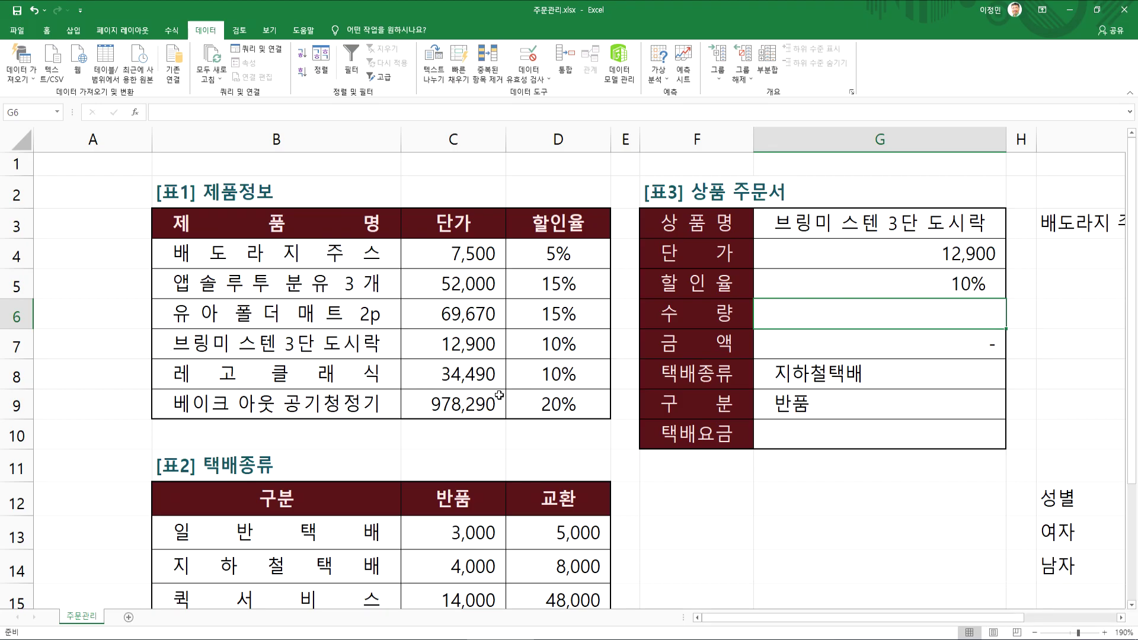
{"action": "type", "text": "10"}
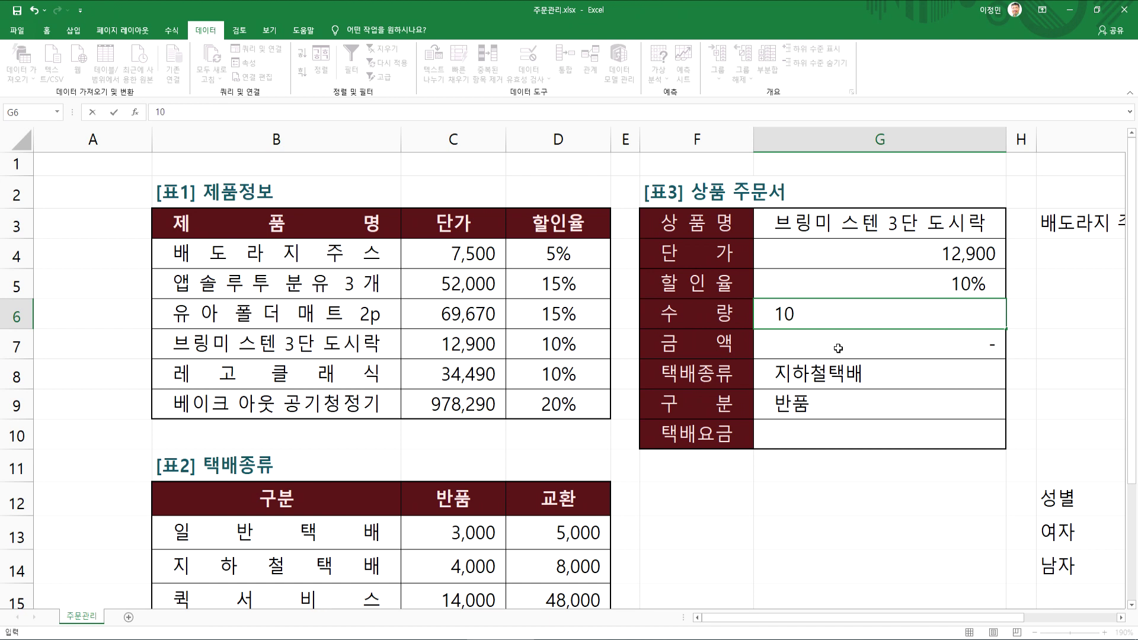
{"action": "key", "text": "Return"}
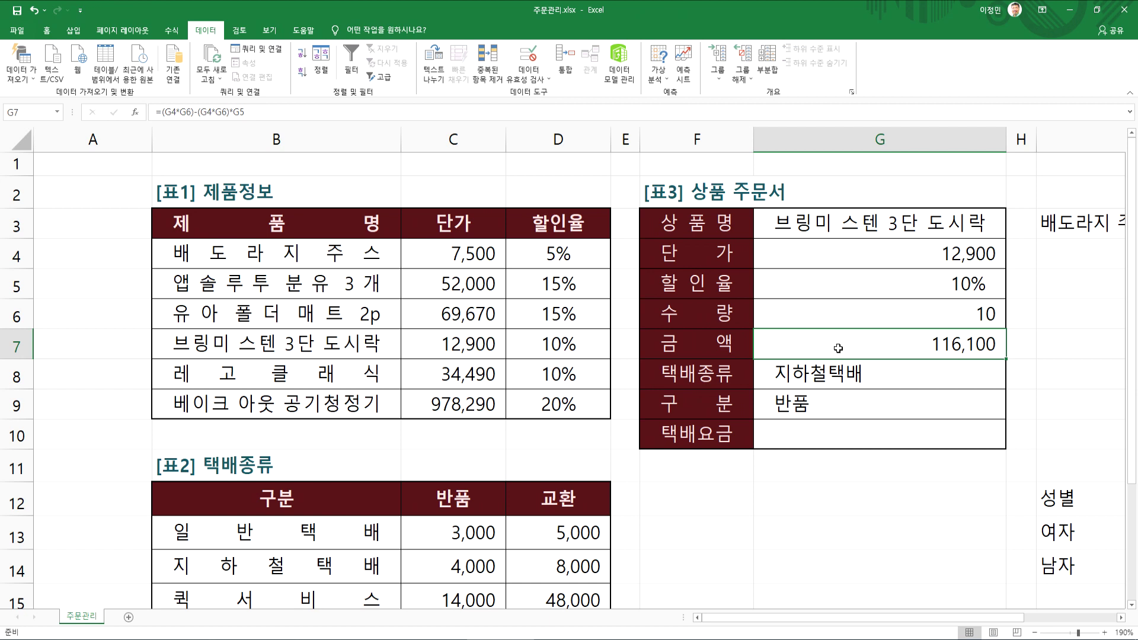
Step: Set the order form's 수량 to 5
{"action": "key", "text": "Up"}
{"action": "type", "text": "5"}
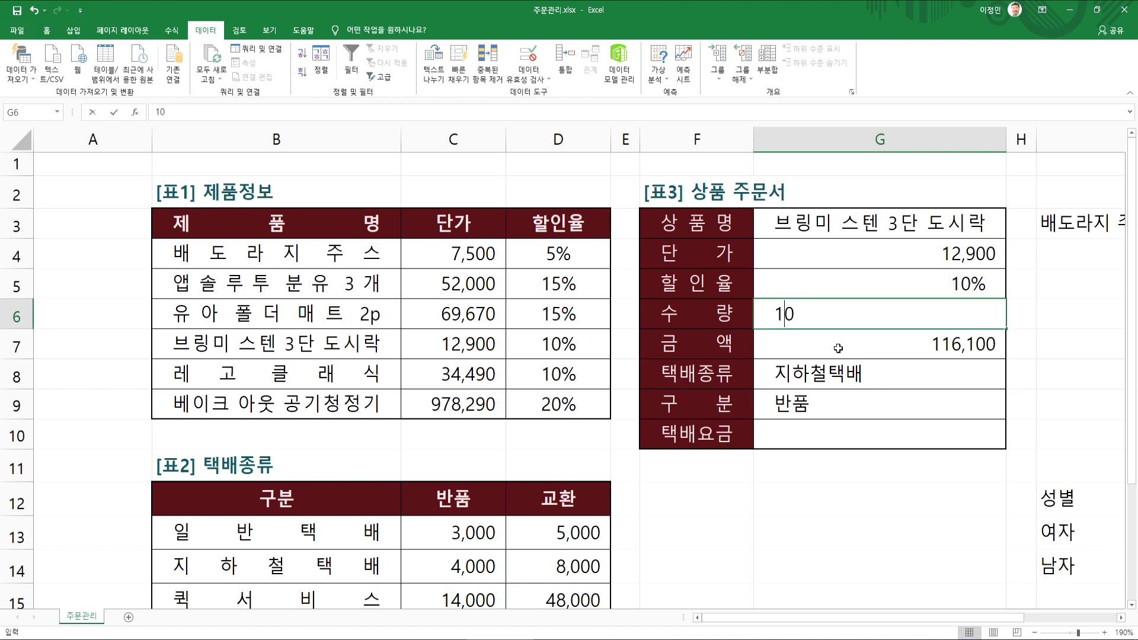
{"action": "key", "text": "Return"}
{"action": "key", "text": "Up"}
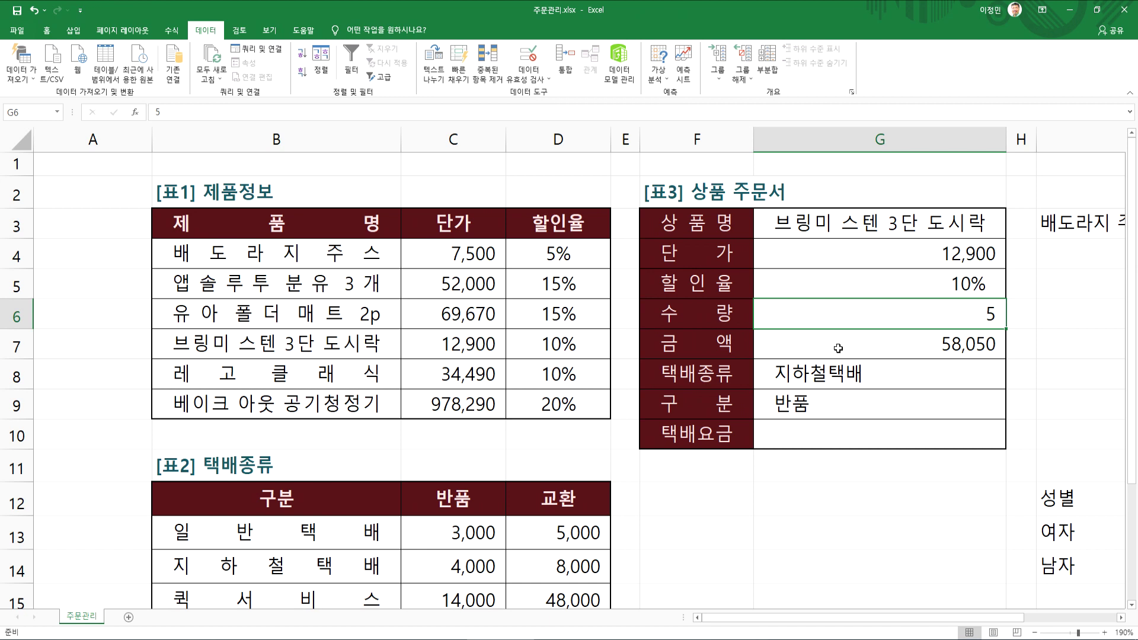
Step: Open the 금액 formula in G7 and examine how it uses the unit price, quantity and discount rate
{"action": "left_click", "coordinate": [838, 348]}
{"action": "key", "text": "F2"}
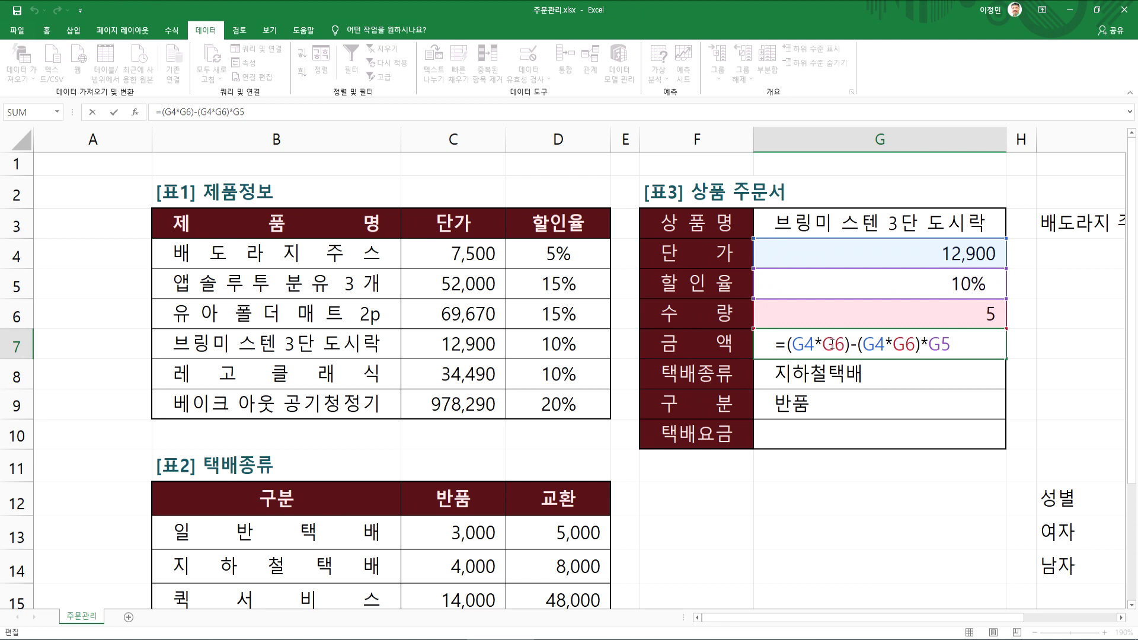
{"action": "left_click_drag", "start_coordinate": [834, 344], "coordinate": [846, 343]}
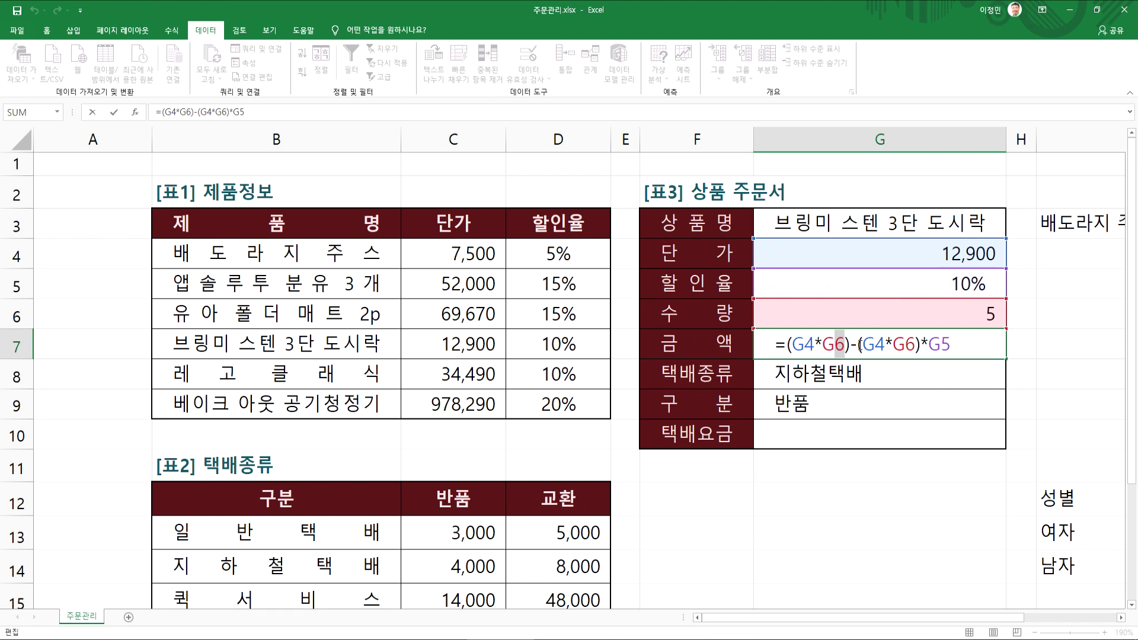
Step: Rewrite the 금액 formula in G7 as =G4*(1-G5)*G6
{"action": "left_click_drag", "start_coordinate": [853, 346], "coordinate": [788, 345]}
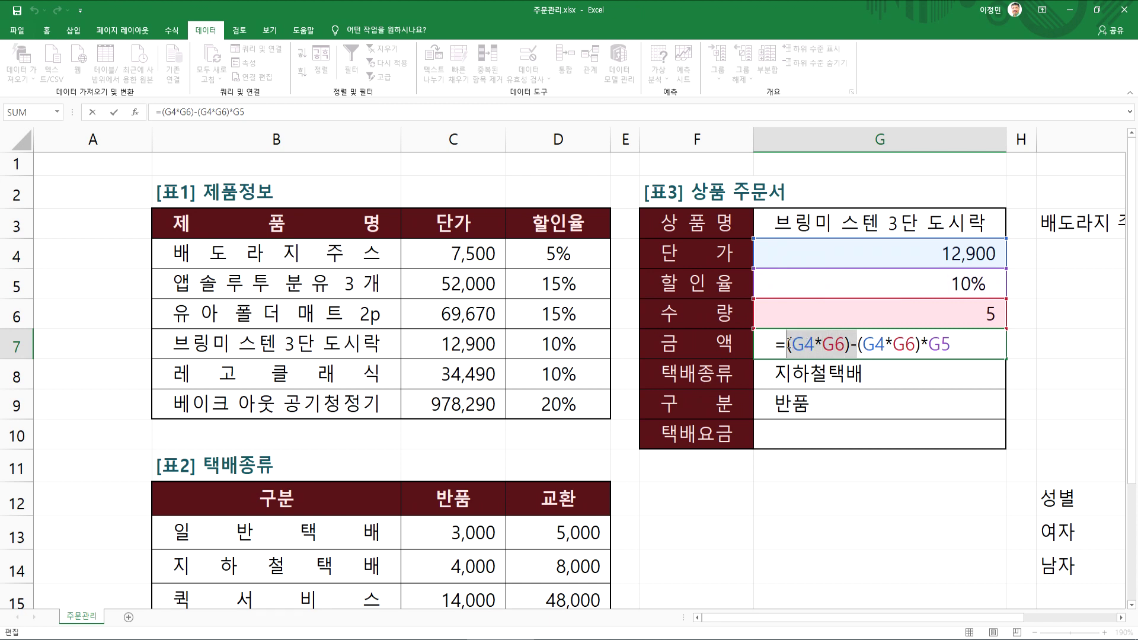
{"action": "key", "text": "BackSpace"}
{"action": "key", "text": "BackSpace"}
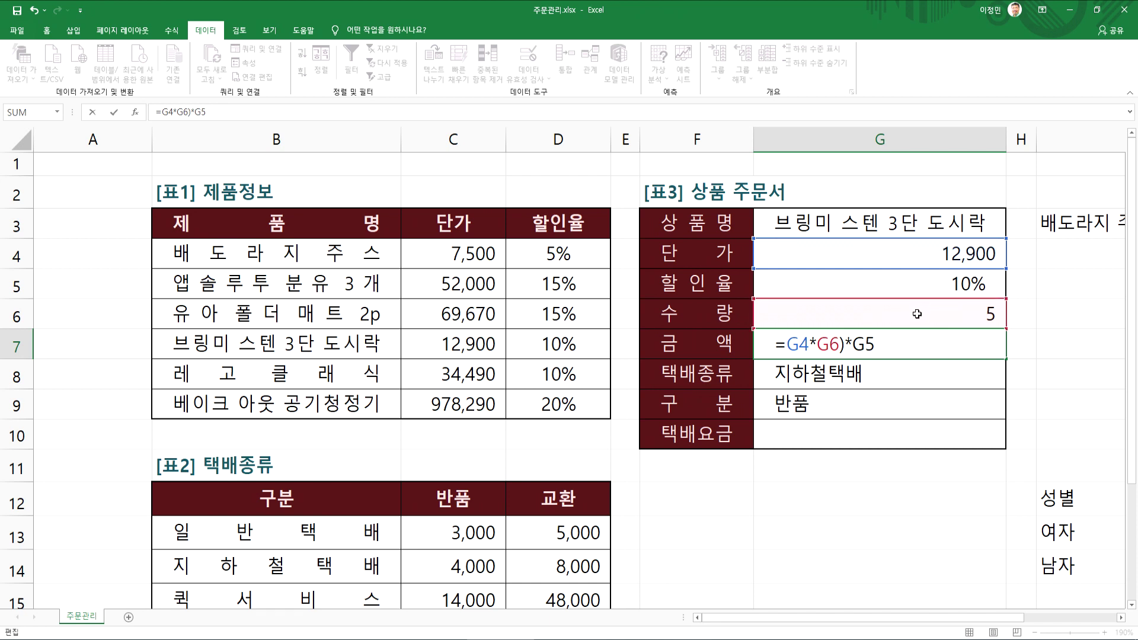
{"action": "left_click_drag", "start_coordinate": [824, 343], "coordinate": [851, 345]}
{"action": "key", "text": "BackSpace"}
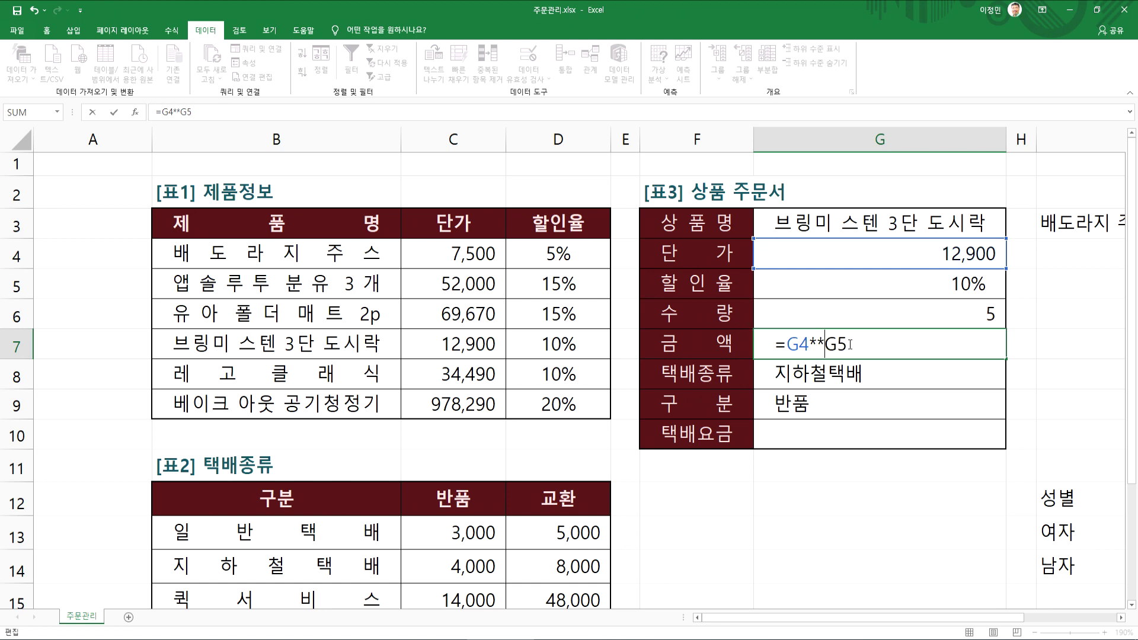
{"action": "key", "text": "BackSpace"}
{"action": "left_click", "coordinate": [850, 344]}
{"action": "key", "text": "Left"}
{"action": "key", "text": "Left"}
{"action": "type", "text": "(1-)"}
{"action": "key", "text": "BackSpace"}
{"action": "key", "text": "Right"}
{"action": "key", "text": "Right"}
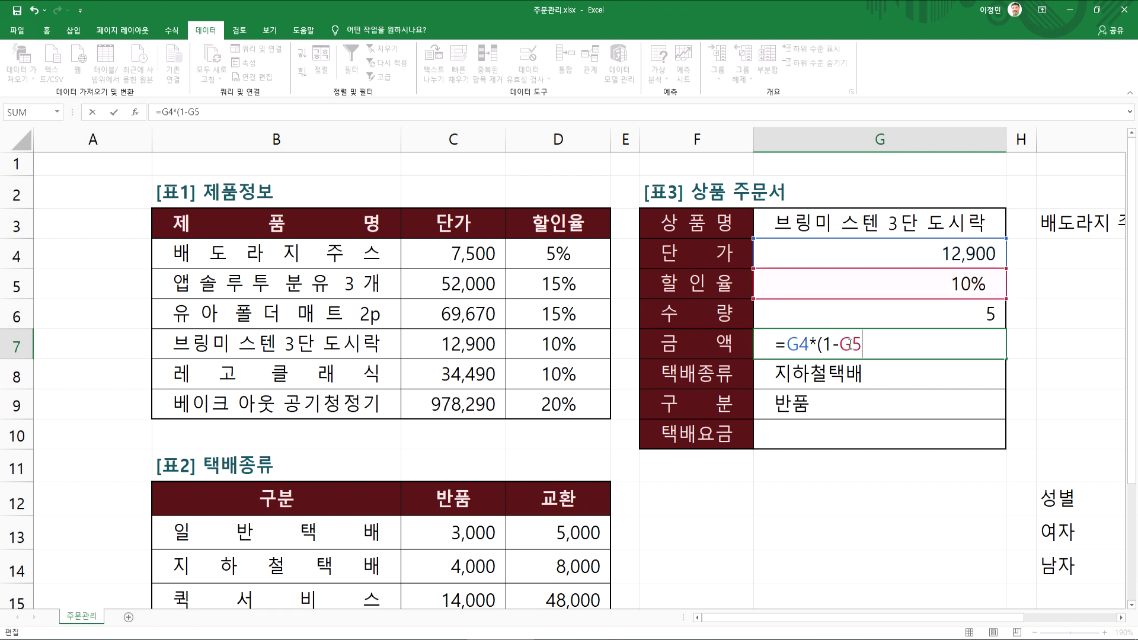
{"action": "type", "text": ")*G6"}
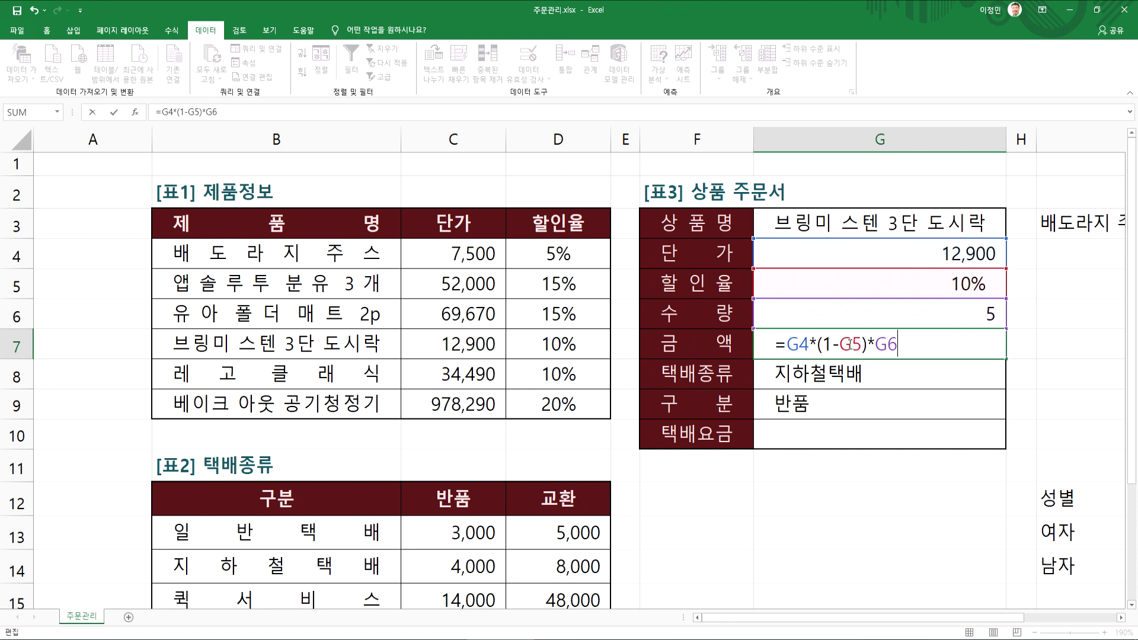
{"action": "key", "text": "Return"}
Step: Review the rewritten 금액 formula, undo the rewrite, and check the original formula in G7 without editing it
{"action": "left_click", "coordinate": [851, 344]}
{"action": "key", "text": "F2"}
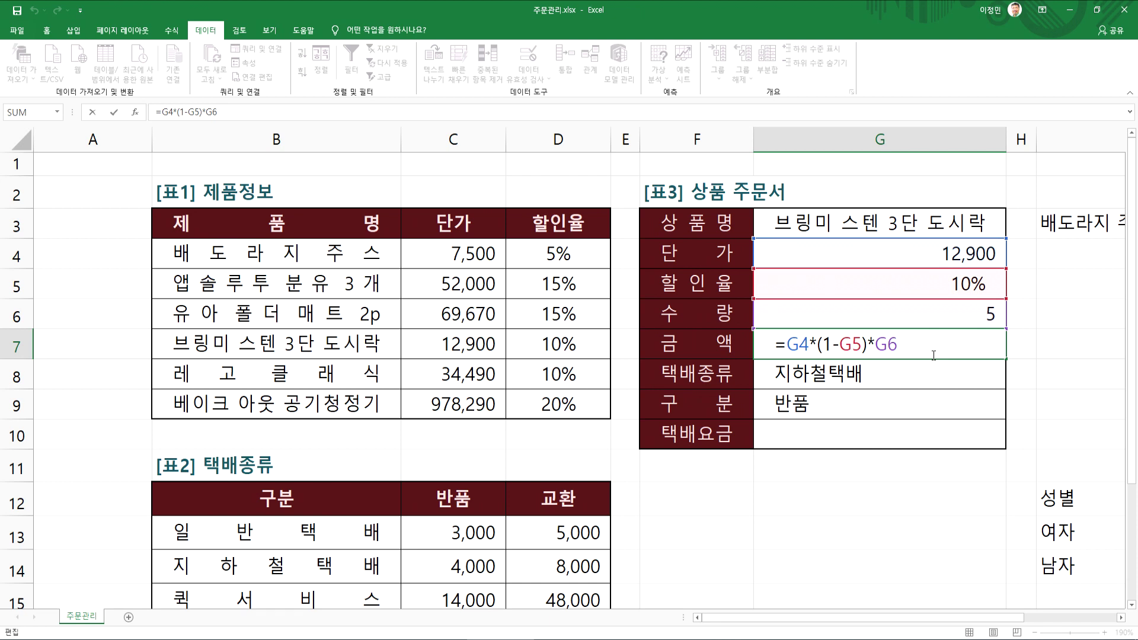
{"action": "key", "text": "ctrl+Return"}
{"action": "key", "text": "ctrl+z"}
{"action": "double_click", "coordinate": [964, 354]}
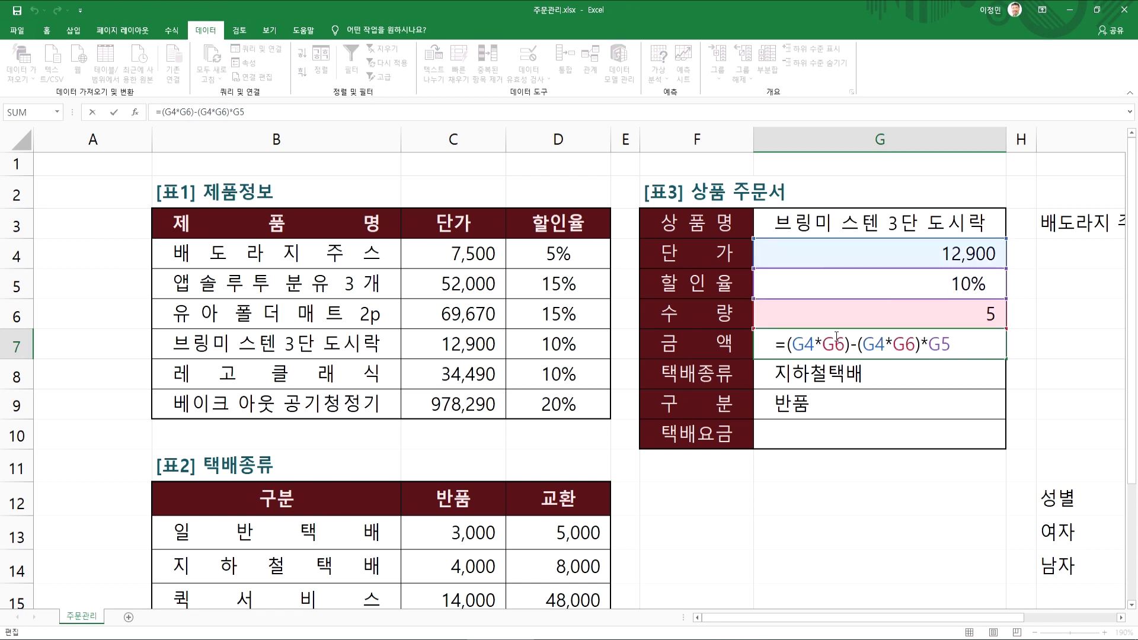
{"action": "key", "text": "Escape"}
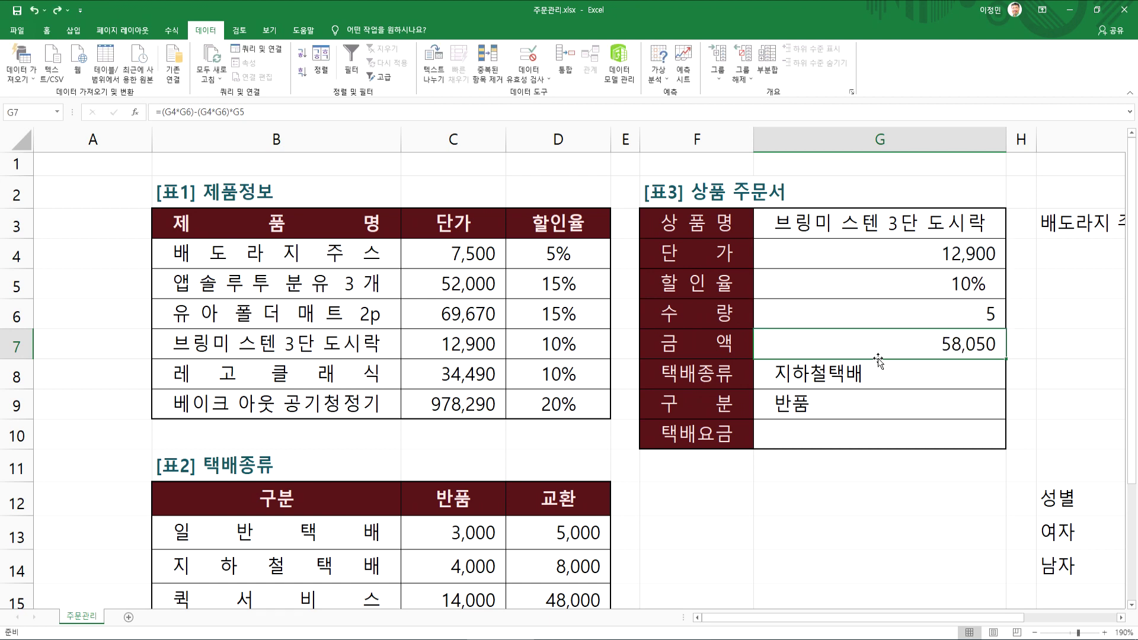
Step: Clear the order form's 상품명 in G3 and choose 유아 폴더 매트 2p from its list
{"action": "left_click", "coordinate": [933, 313]}
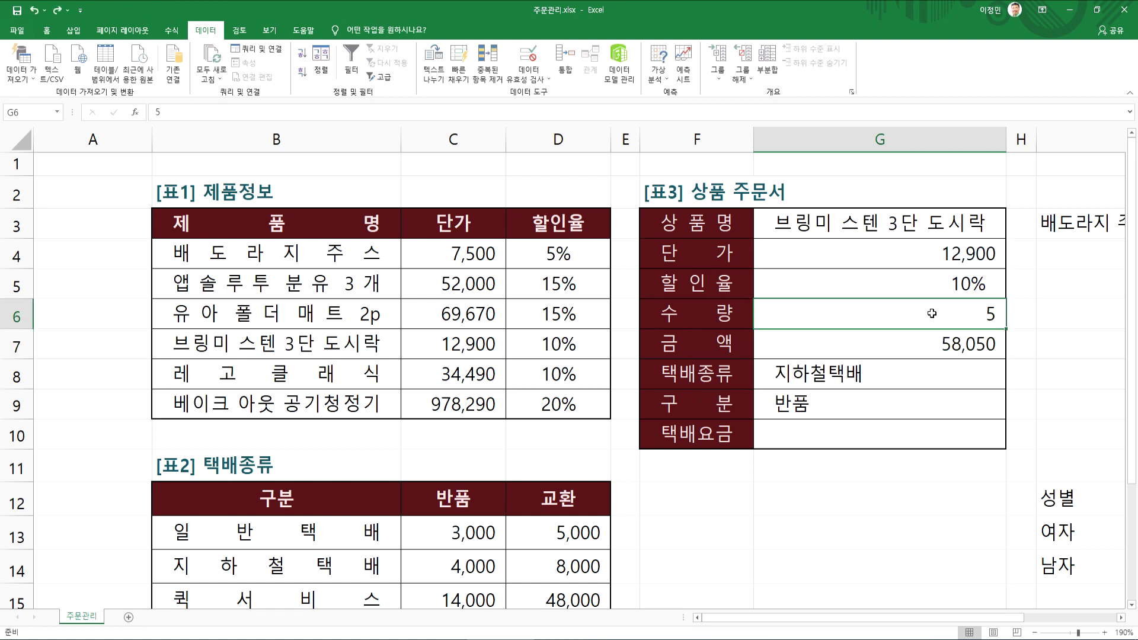
{"action": "left_click", "coordinate": [934, 225]}
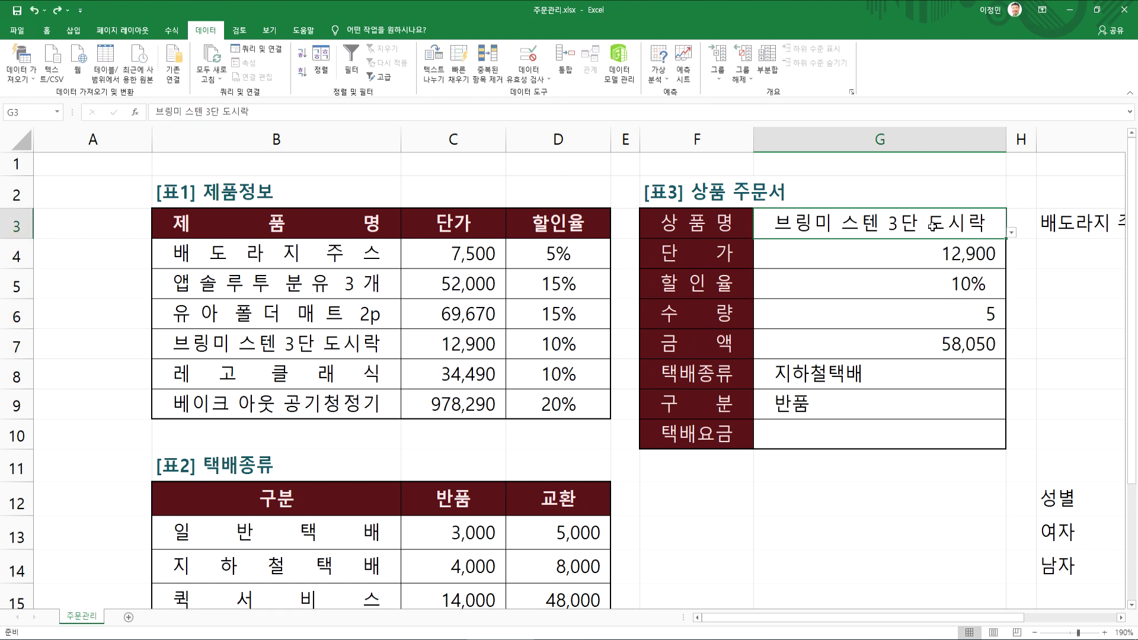
{"action": "key", "text": "Delete"}
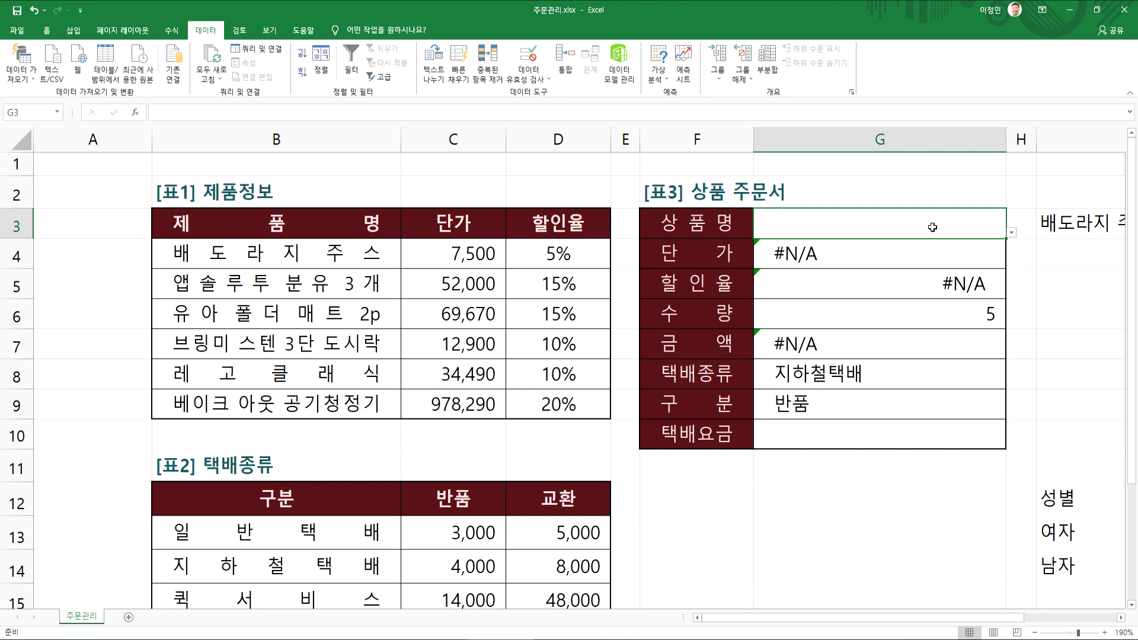
{"action": "key", "text": "alt+Down"}
{"action": "key", "text": "Down"}
{"action": "key", "text": "Down"}
{"action": "key", "text": "Down"}
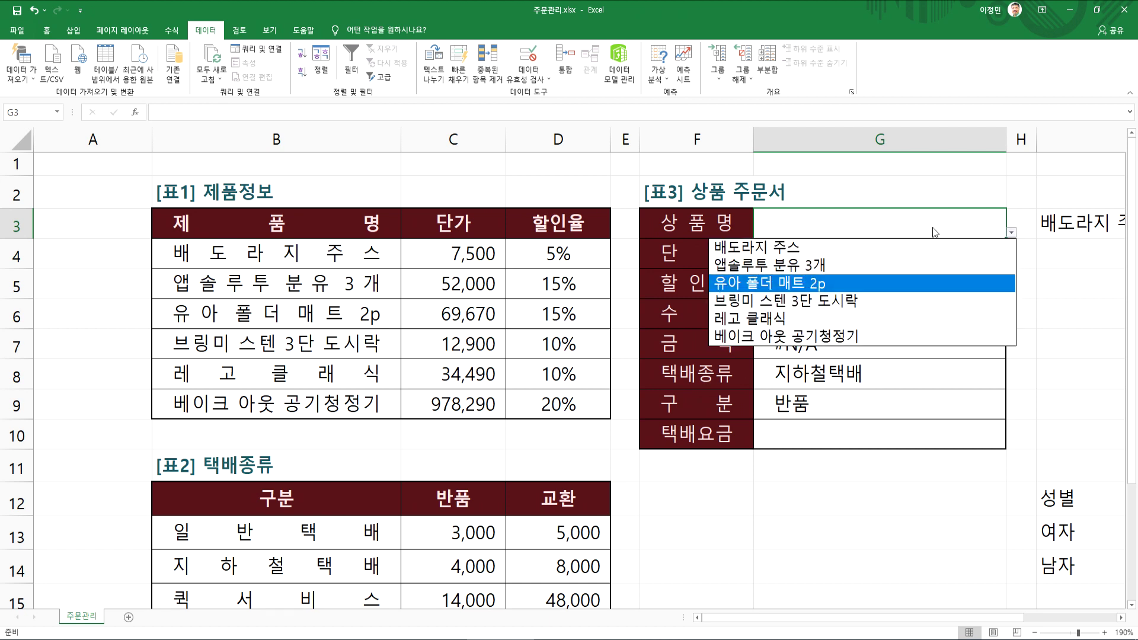
{"action": "key", "text": "Return"}
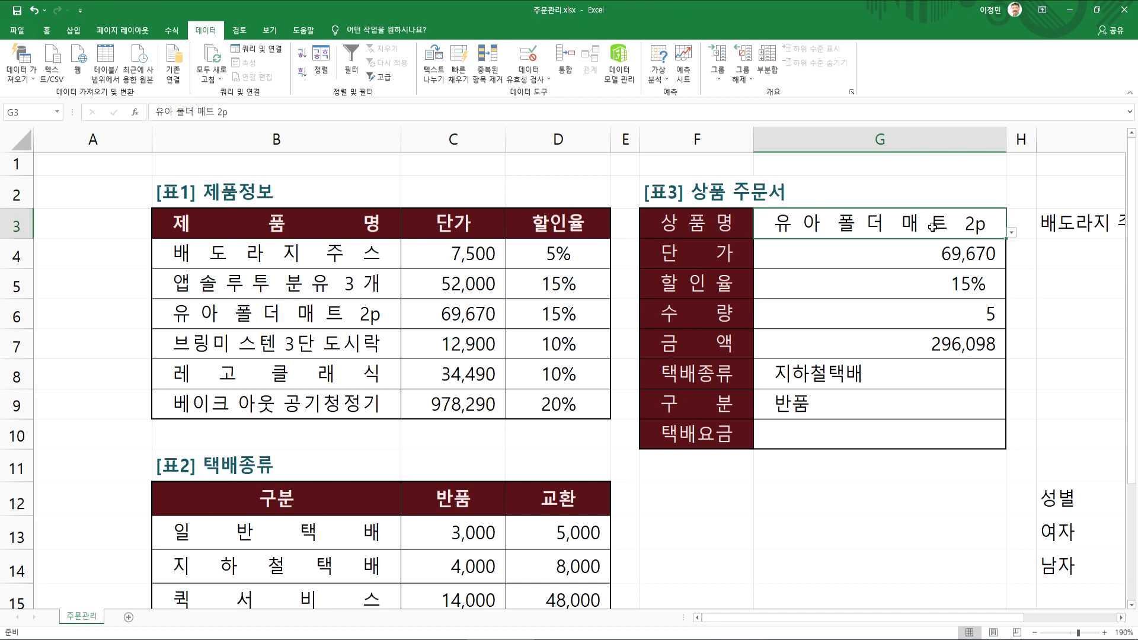
Step: Clear the 상품명, check the 표1 range B4:D9 and the 단가 formula, and choose 유아 폴더 매트 2p again
{"action": "key", "text": "Delete"}
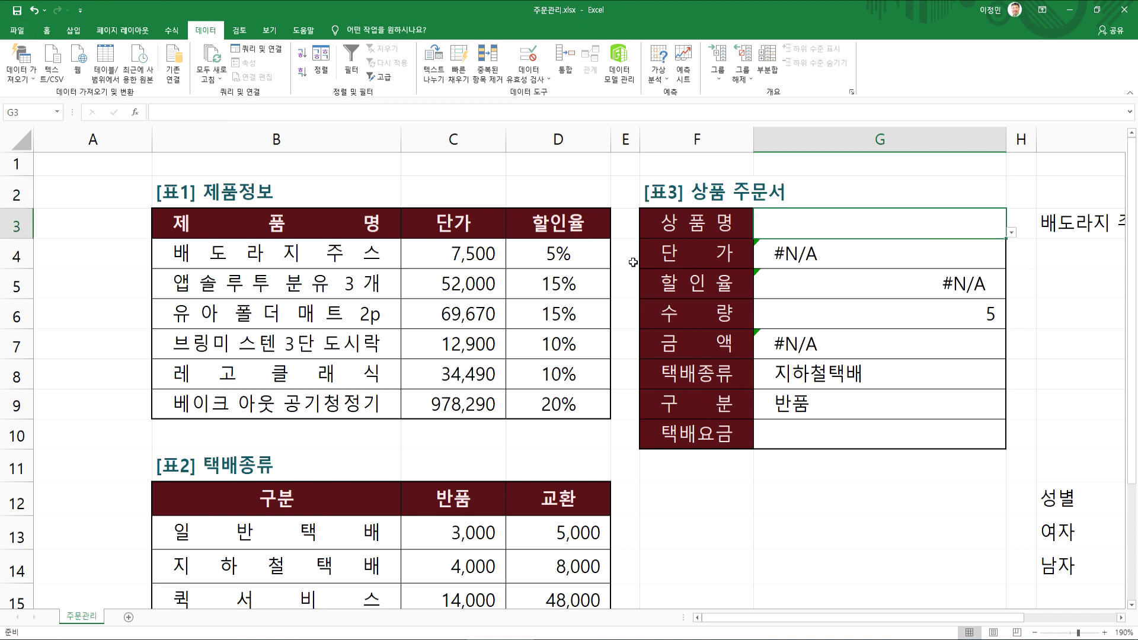
{"action": "left_click_drag", "start_coordinate": [343, 254], "coordinate": [527, 397]}
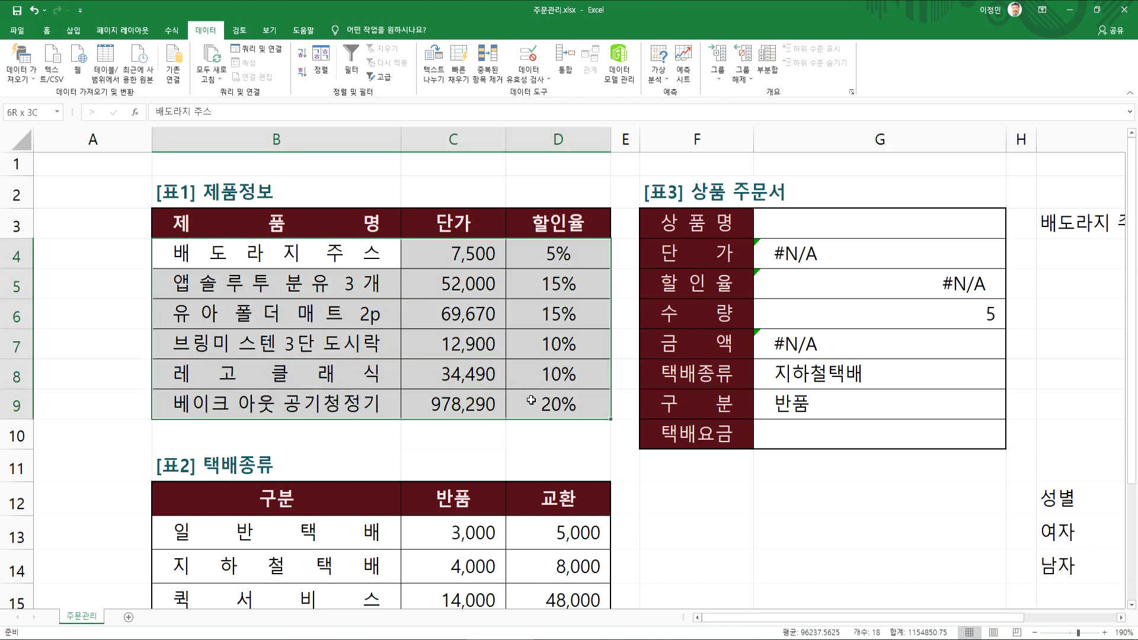
{"action": "left_click", "coordinate": [819, 255]}
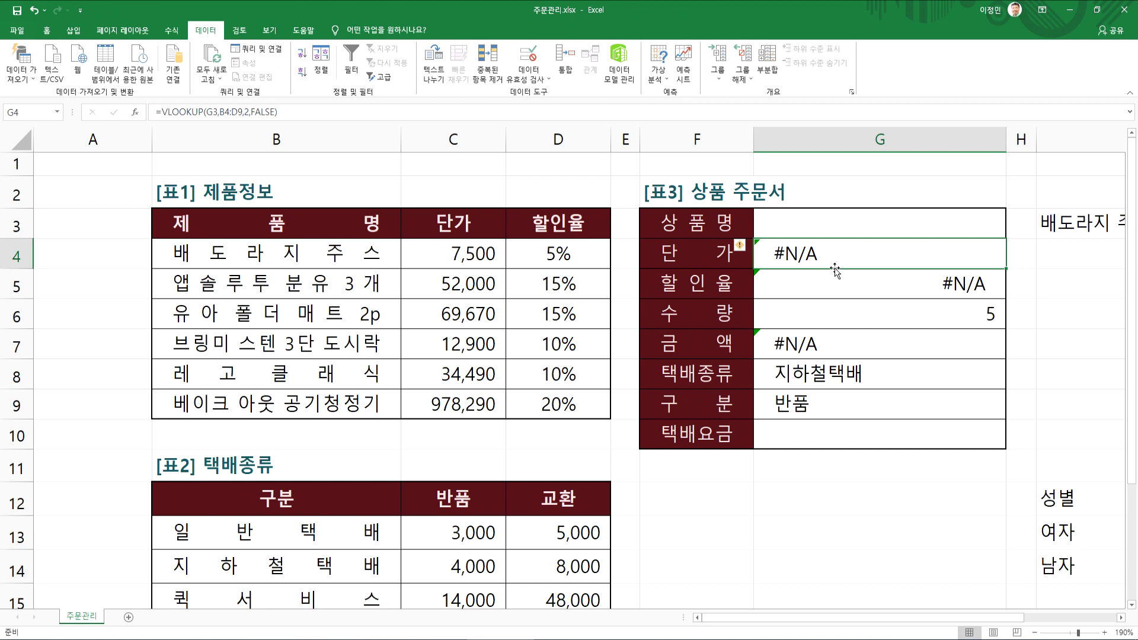
{"action": "left_click", "coordinate": [807, 231]}
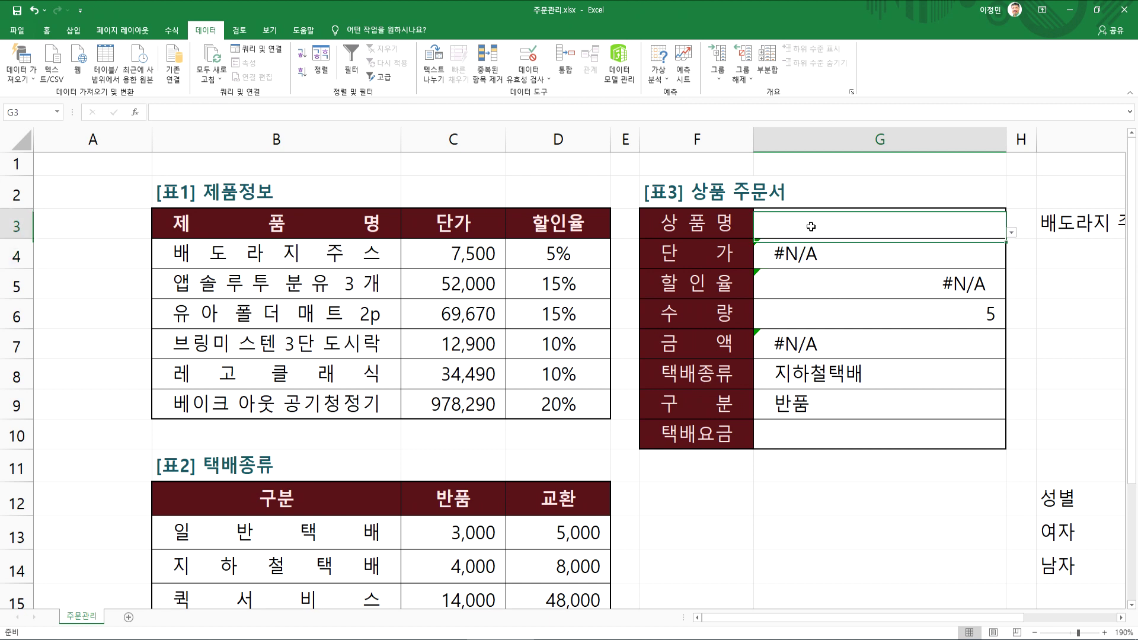
{"action": "left_click", "coordinate": [1011, 233]}
{"action": "left_click", "coordinate": [854, 281]}
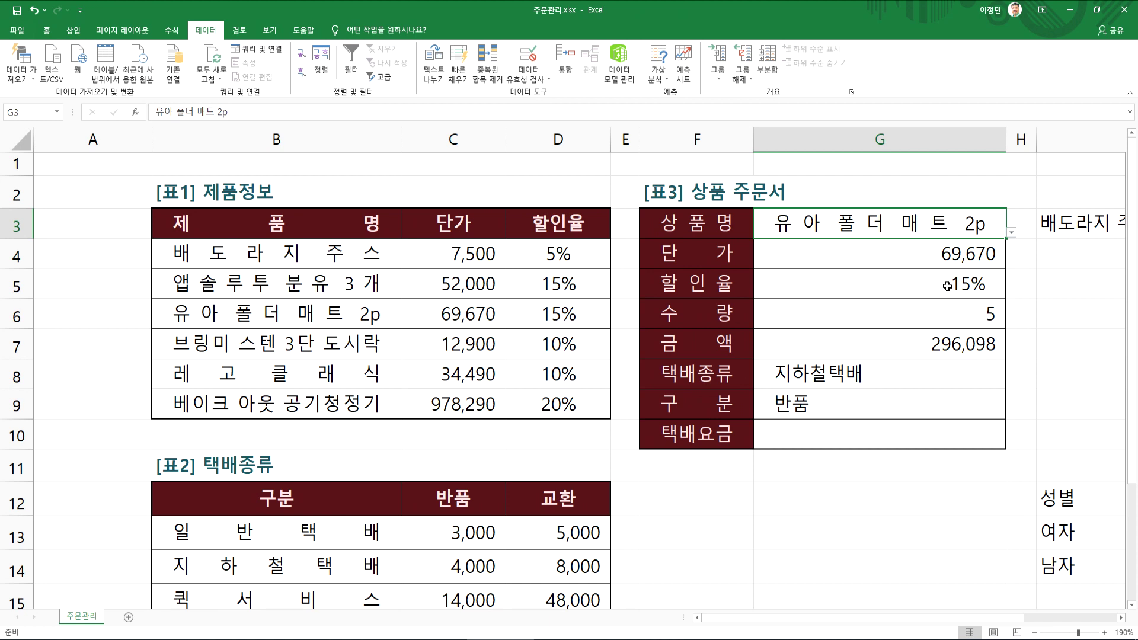
Step: Change the 상품명 to 앱솔루투 분유 3개 and check the 단가 and 할인율 cells
{"action": "key", "text": "Delete"}
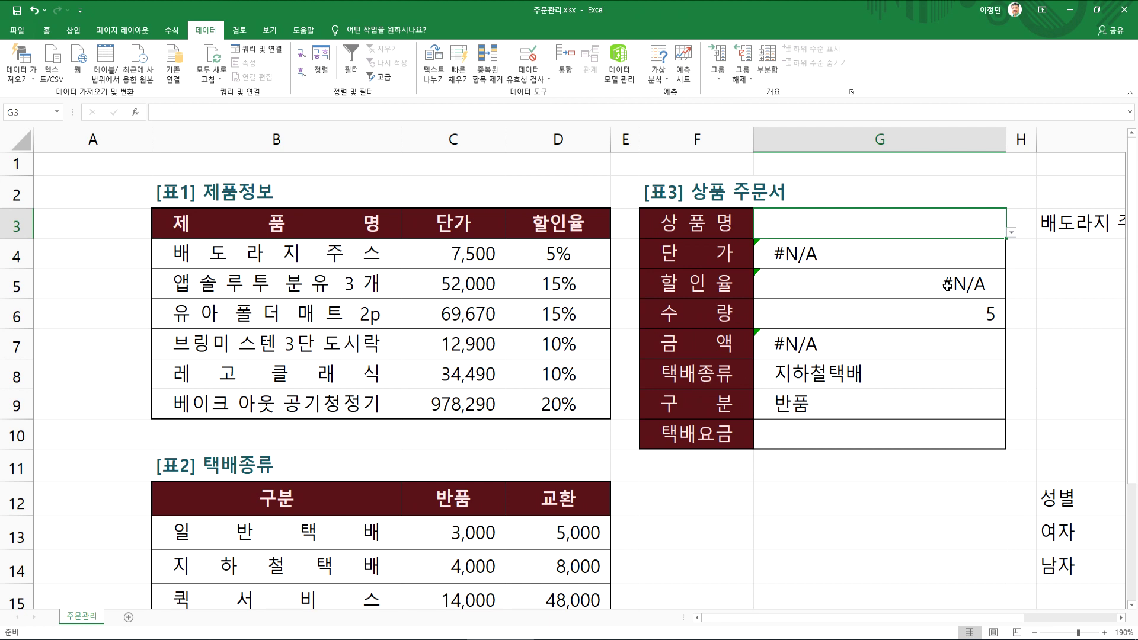
{"action": "left_click", "coordinate": [1013, 234]}
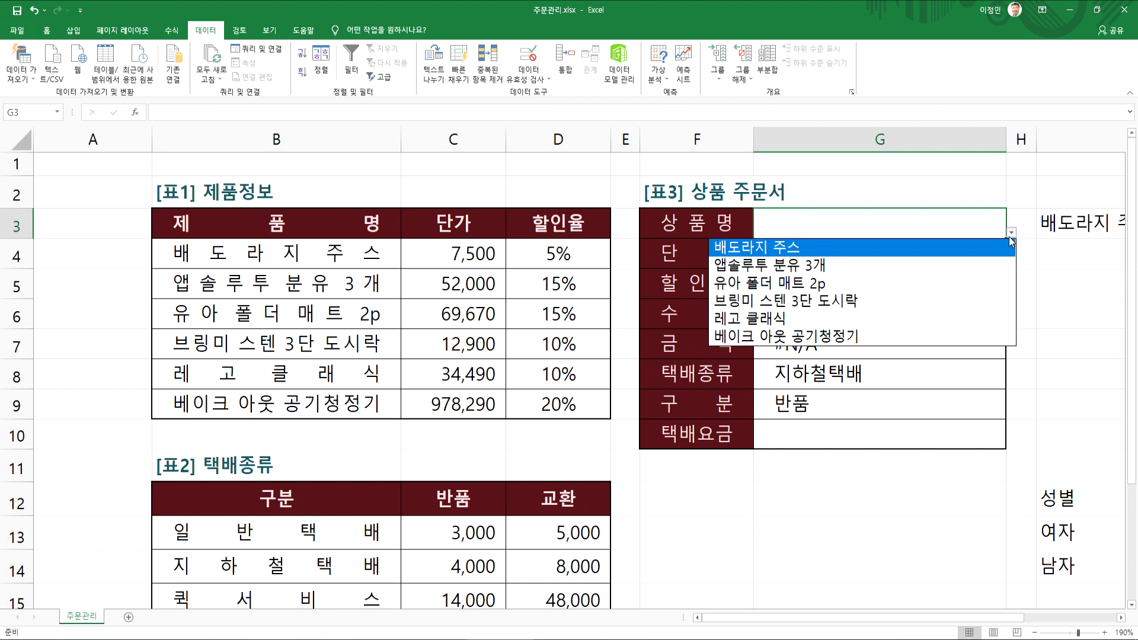
{"action": "left_click", "coordinate": [844, 264]}
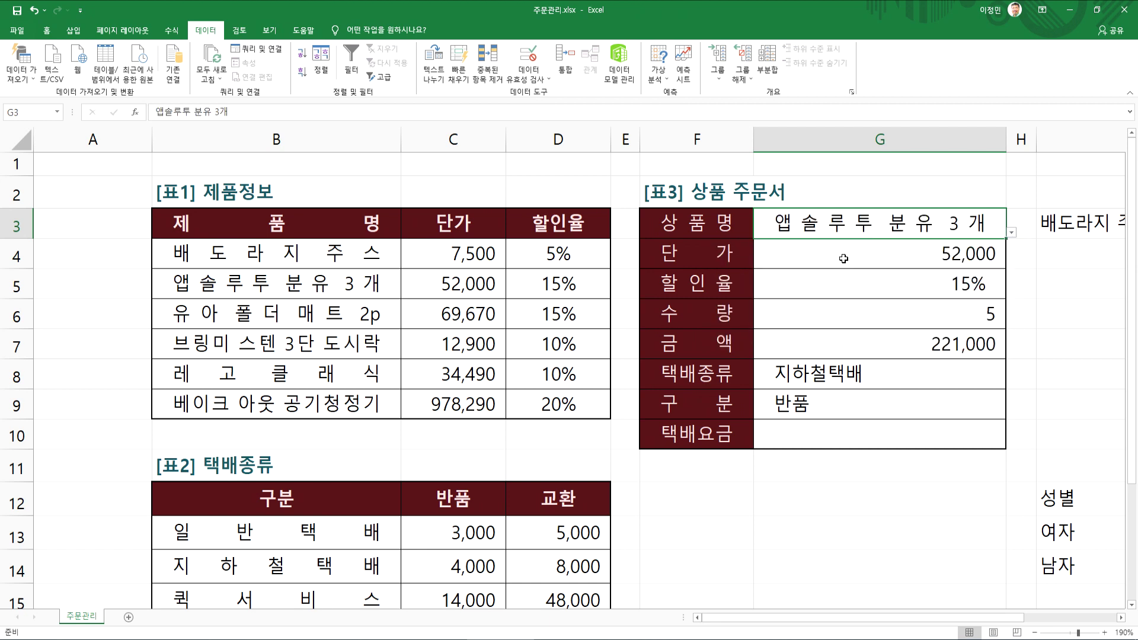
{"action": "left_click", "coordinate": [843, 259]}
{"action": "left_click", "coordinate": [841, 276]}
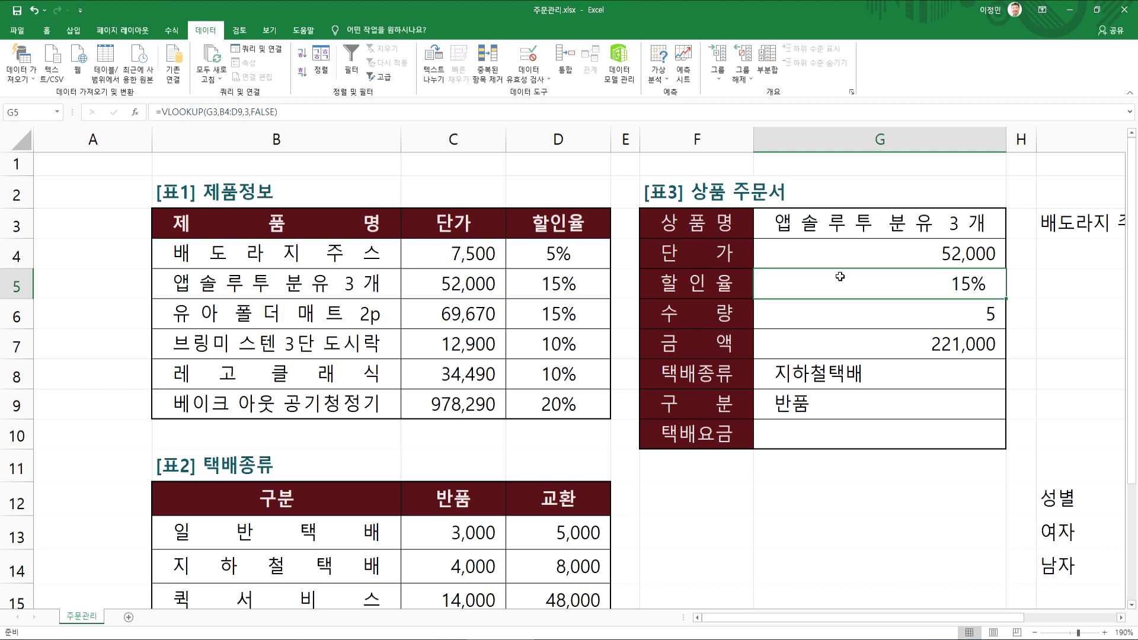
Step: Examine the order form's 택배종류 entry and the fee range C13:D15 in 표2
{"action": "scroll", "coordinate": [798, 247], "scroll_direction": "down", "scroll_amount": 2}
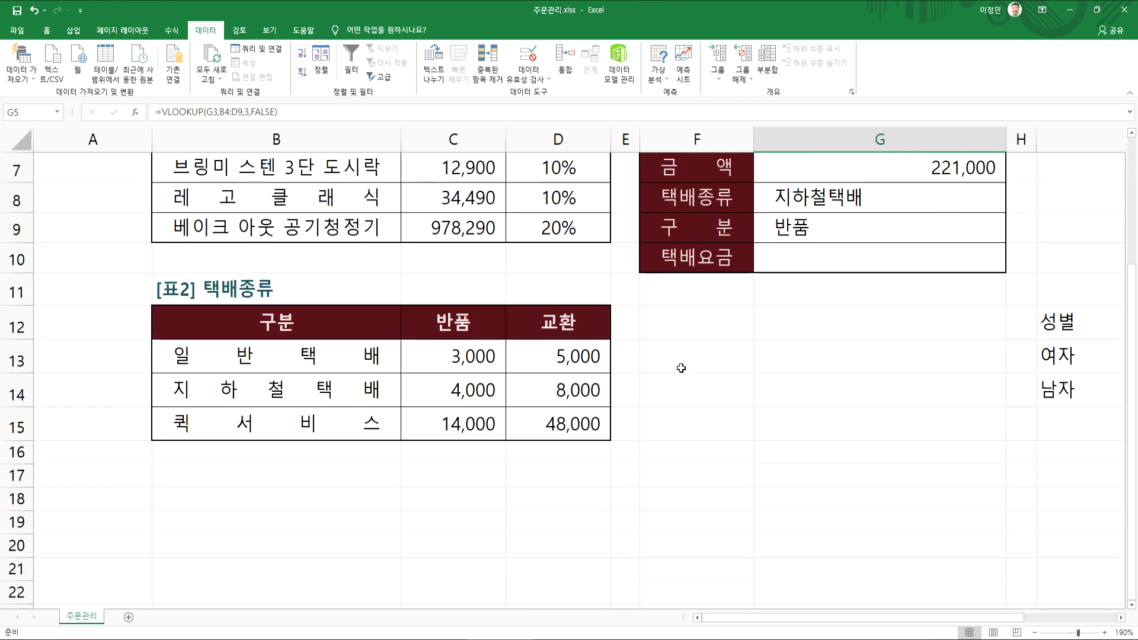
{"action": "left_click", "coordinate": [805, 202]}
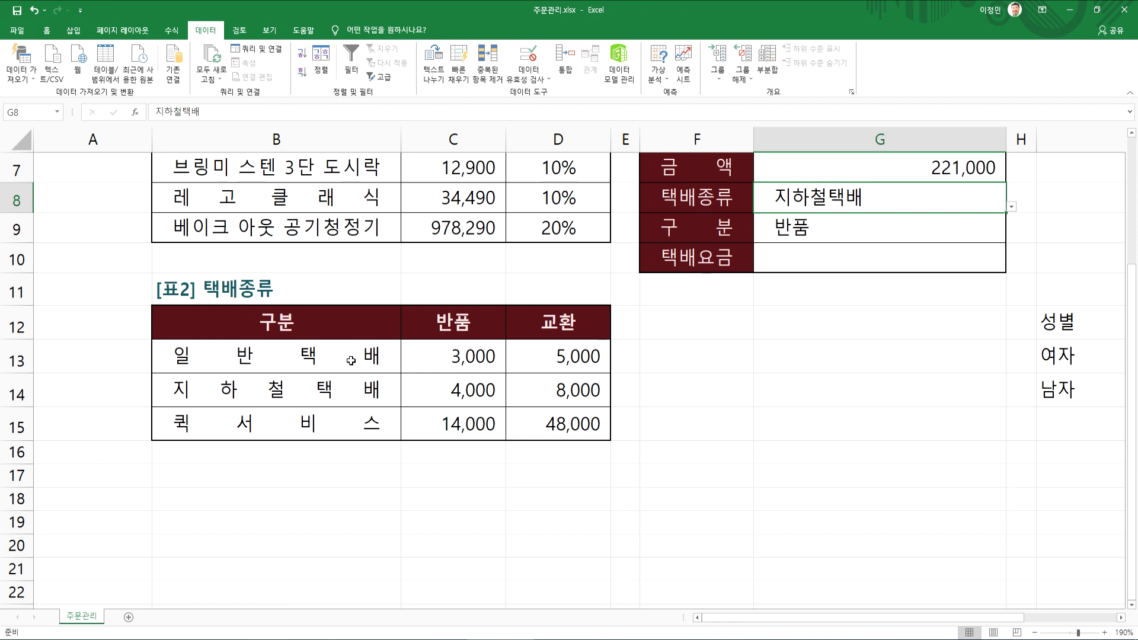
{"action": "left_click_drag", "start_coordinate": [440, 356], "coordinate": [558, 425]}
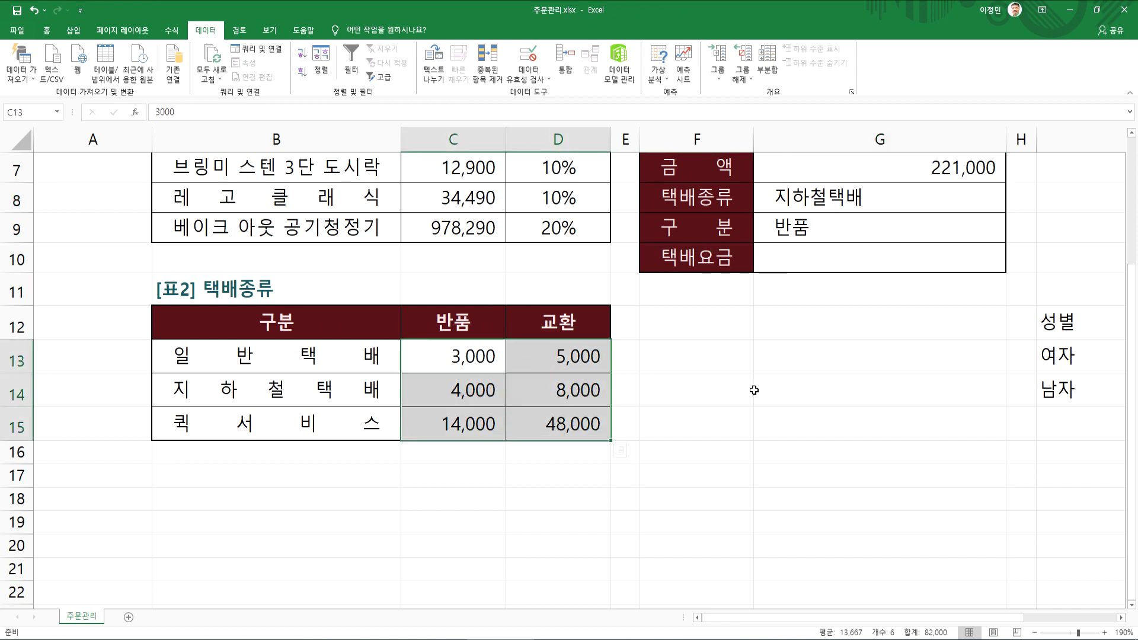
{"action": "key", "text": "Return"}
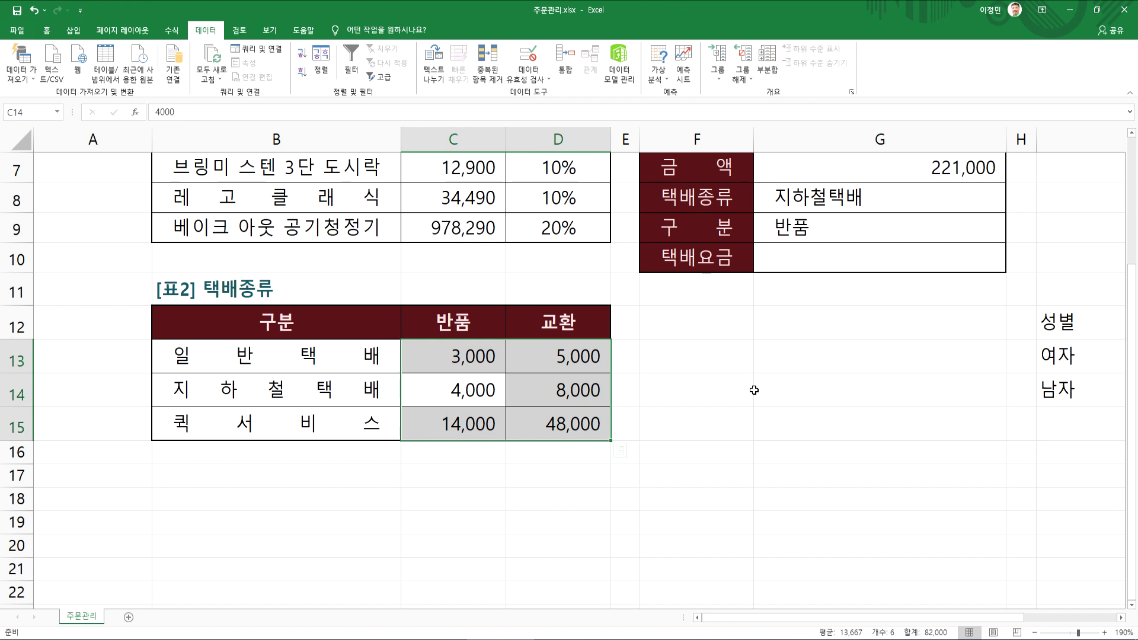
{"action": "key", "text": "Up"}
{"action": "key", "text": "Up"}
{"action": "key", "text": "Right"}
{"action": "key", "text": "Right"}
{"action": "key", "text": "Right"}
{"action": "key", "text": "Right"}
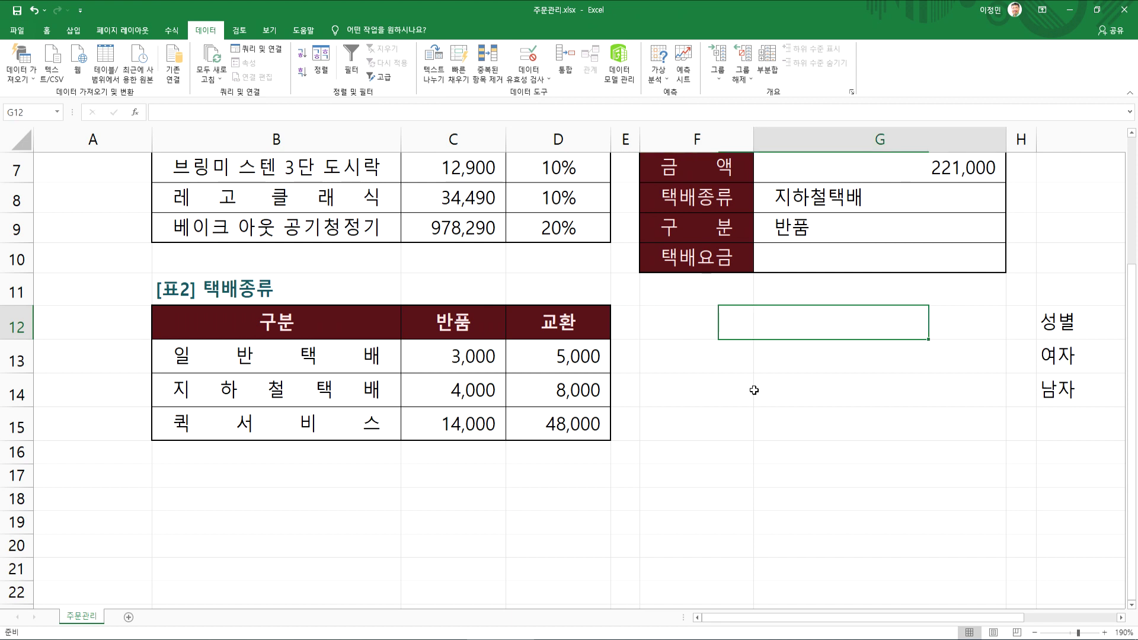
{"action": "key", "text": "Up"}
{"action": "key", "text": "Up"}
{"action": "key", "text": "Up"}
{"action": "key", "text": "Up"}
{"action": "key", "text": "Right"}
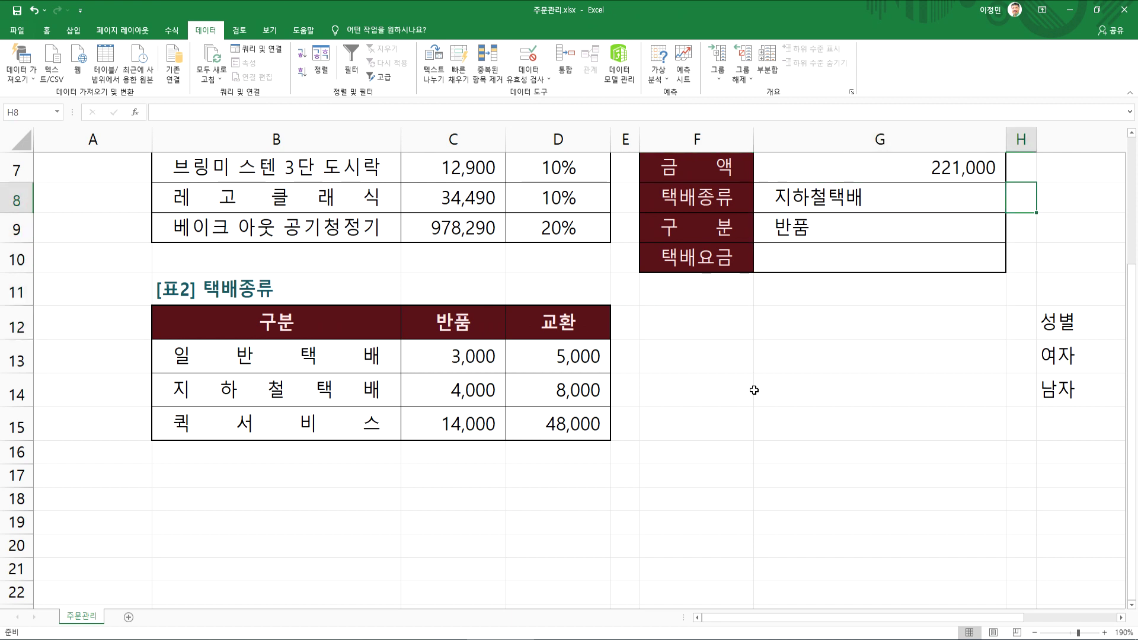
Step: Examine the delivery types in B13:B15 and the 반품 and 교환 headings of 표2
{"action": "left_click_drag", "start_coordinate": [332, 363], "coordinate": [391, 423]}
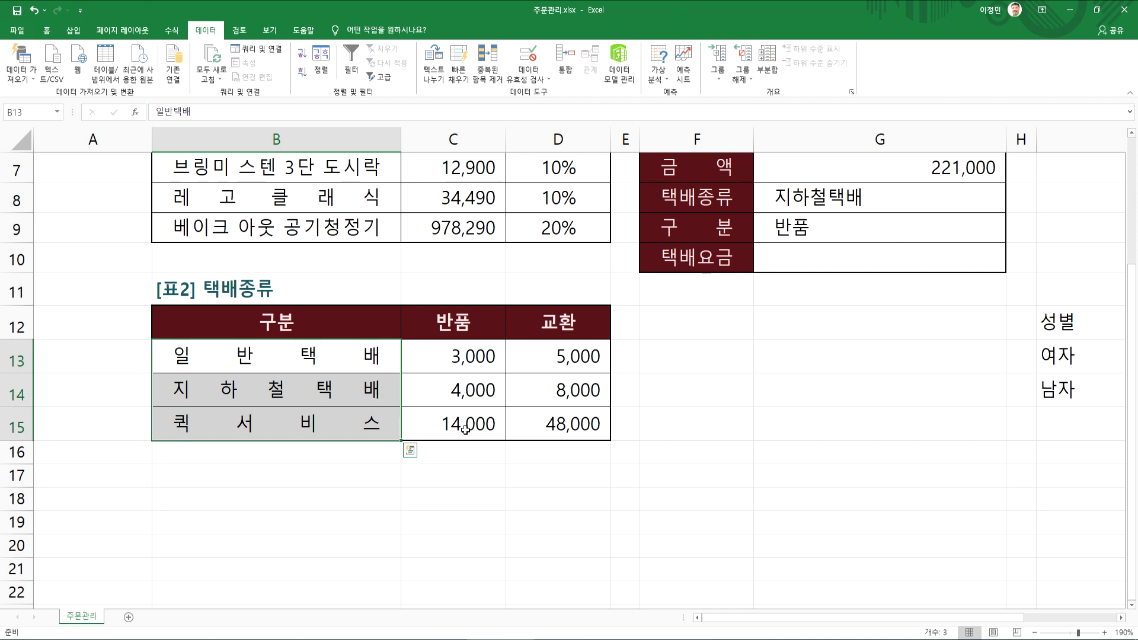
{"action": "left_click_drag", "start_coordinate": [463, 325], "coordinate": [579, 319]}
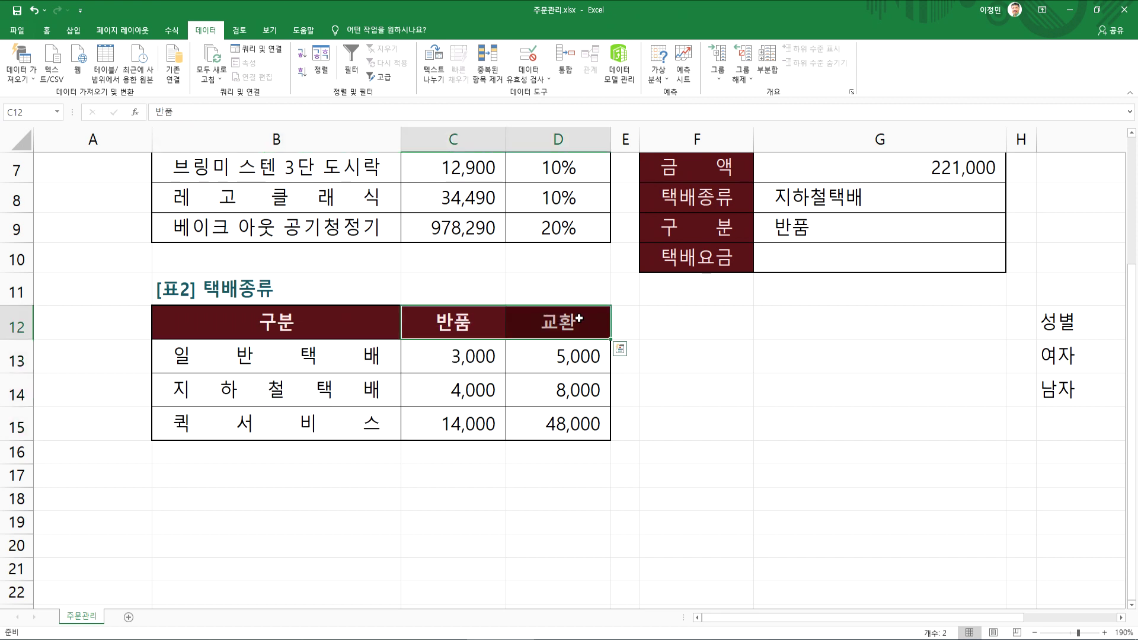
{"action": "left_click", "coordinate": [437, 324]}
{"action": "left_click_drag", "start_coordinate": [438, 323], "coordinate": [557, 324]}
{"action": "left_click", "coordinate": [286, 321]}
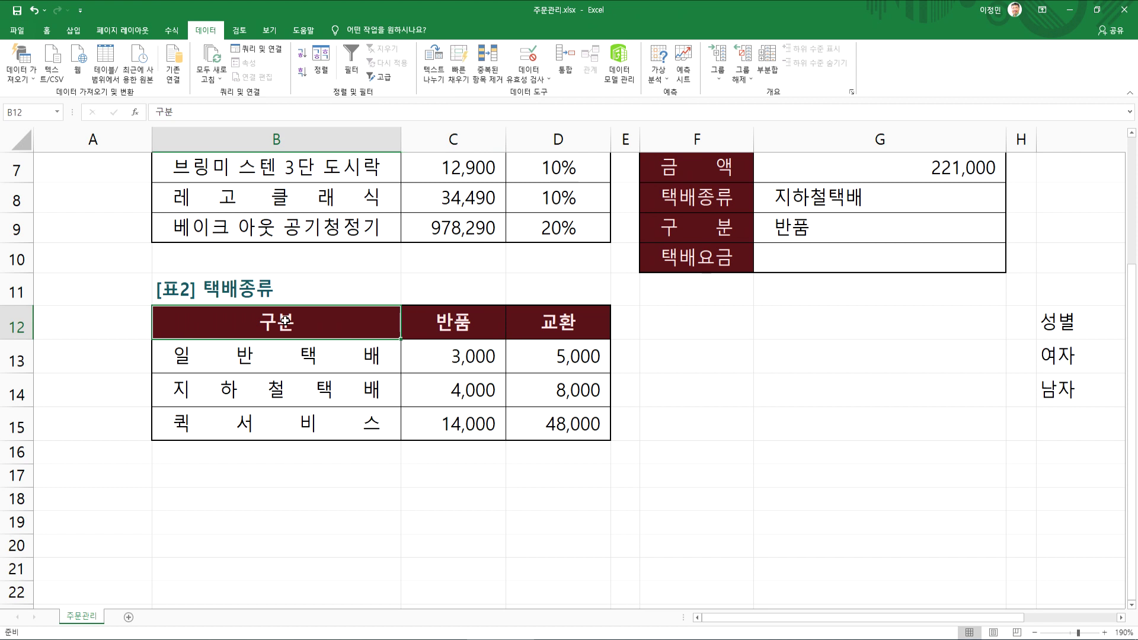
{"action": "left_click_drag", "start_coordinate": [481, 320], "coordinate": [562, 322]}
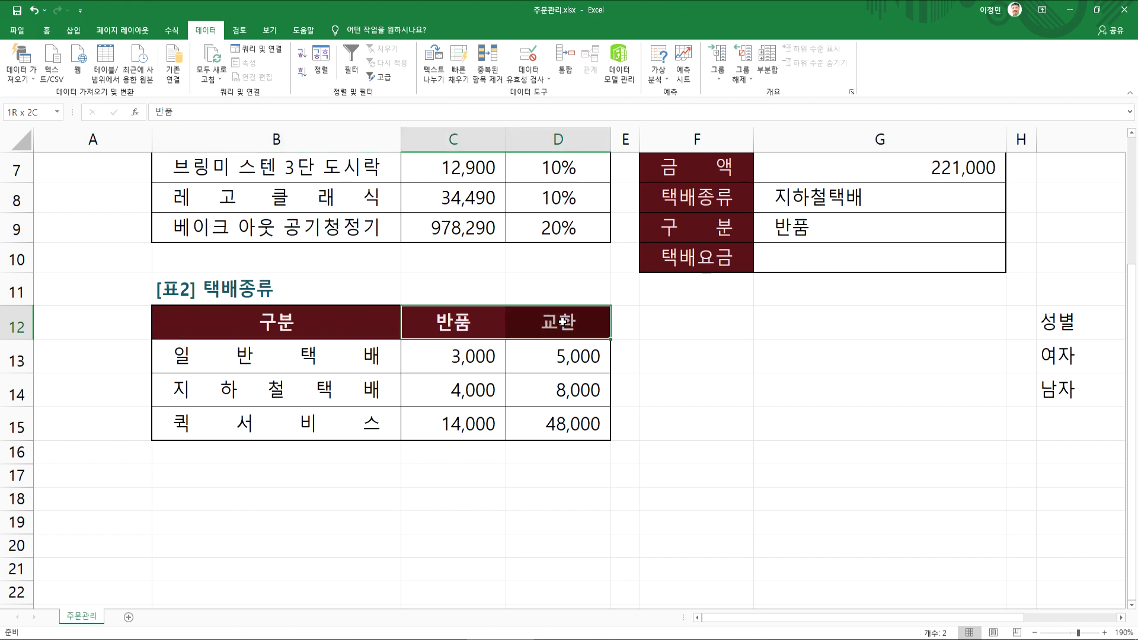
Step: Enter helper position numbers beside the order form: 2 in H8 for 택배종류 and 1 in H9 for 구분
{"action": "left_click", "coordinate": [1023, 207]}
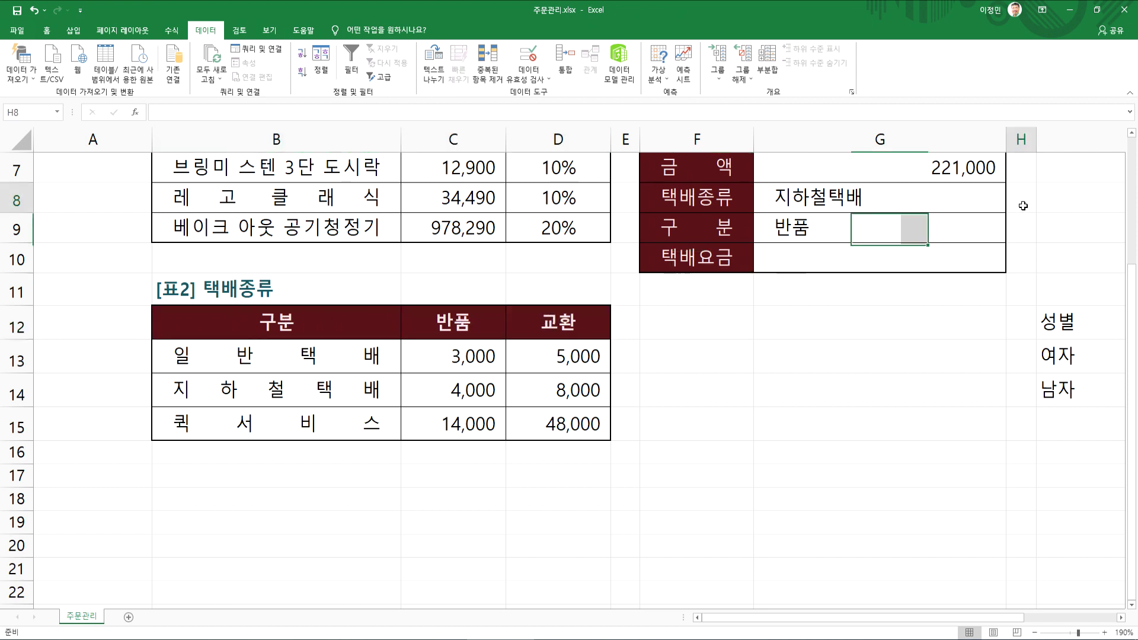
{"action": "type", "text": "2"}
{"action": "key", "text": "Return"}
{"action": "type", "text": "1"}
{"action": "left_click", "coordinate": [988, 257]}
Step: Check the fee range C13:D15 and select the 택배요금 cell G10
{"action": "left_click_drag", "start_coordinate": [437, 359], "coordinate": [579, 417]}
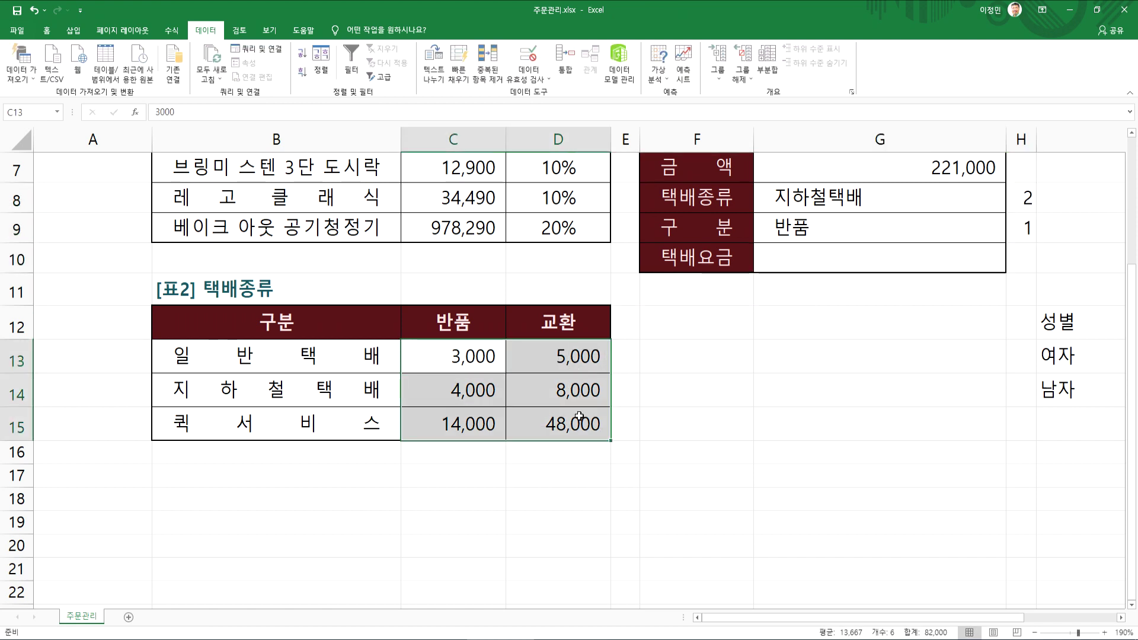
{"action": "key", "text": "Return"}
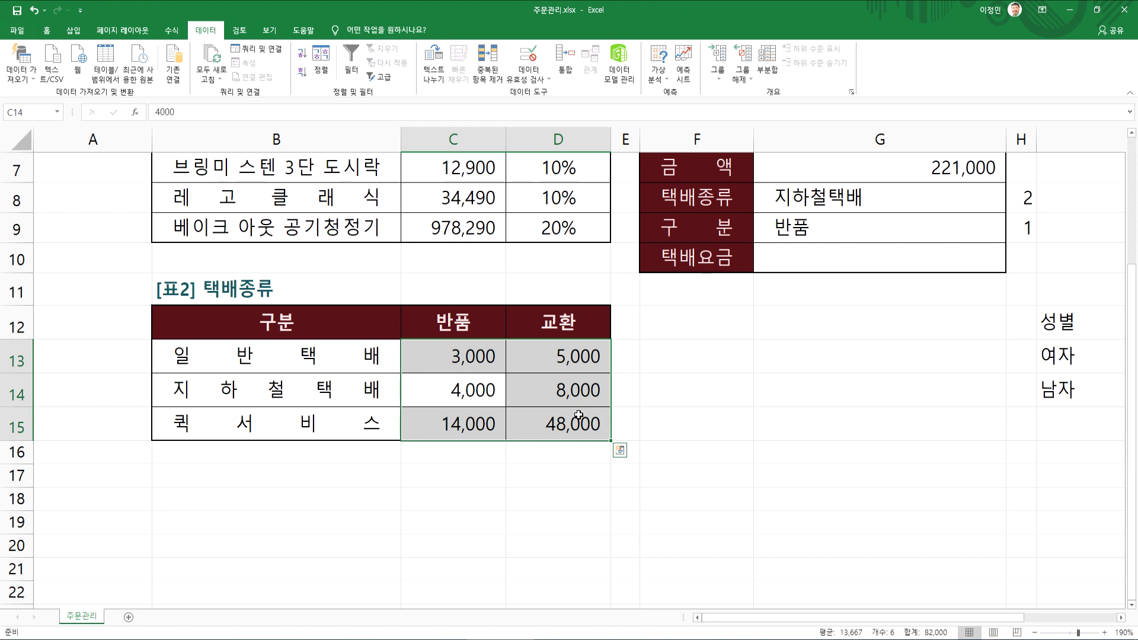
{"action": "left_click", "coordinate": [797, 262]}
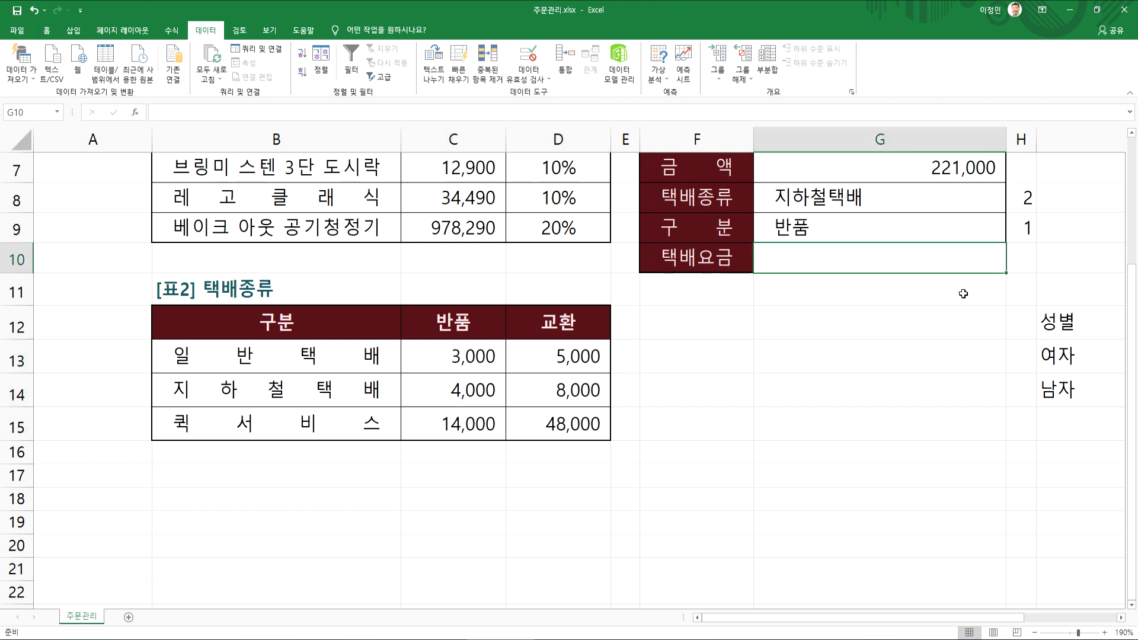
{"action": "left_click", "coordinate": [1121, 618]}
{"action": "left_click", "coordinate": [1121, 618]}
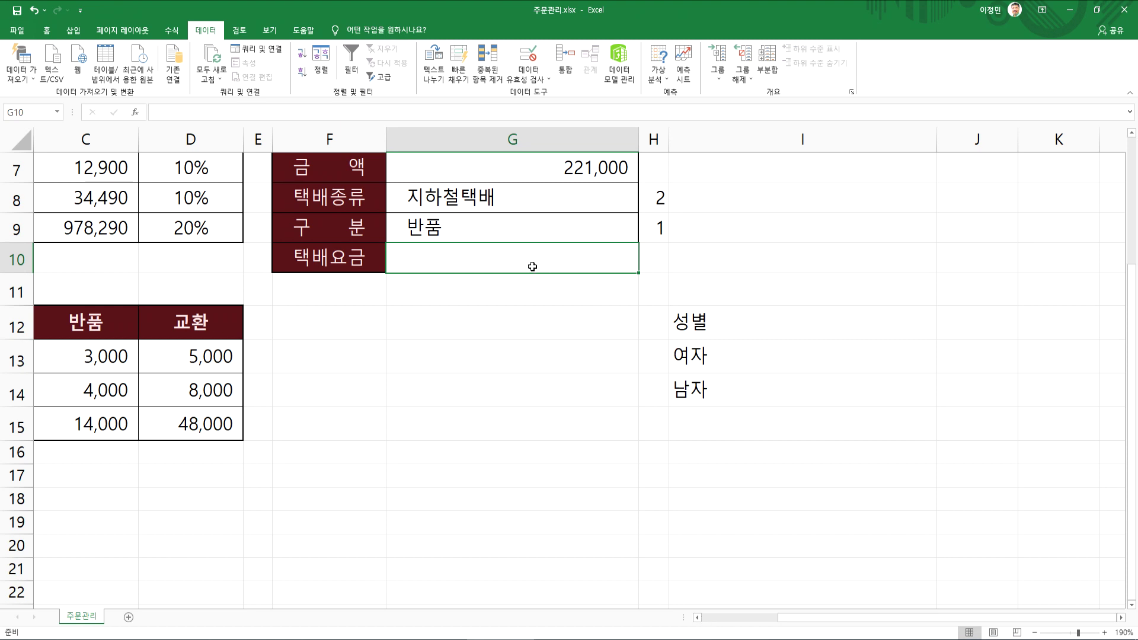
{"action": "type", "text": "-"}
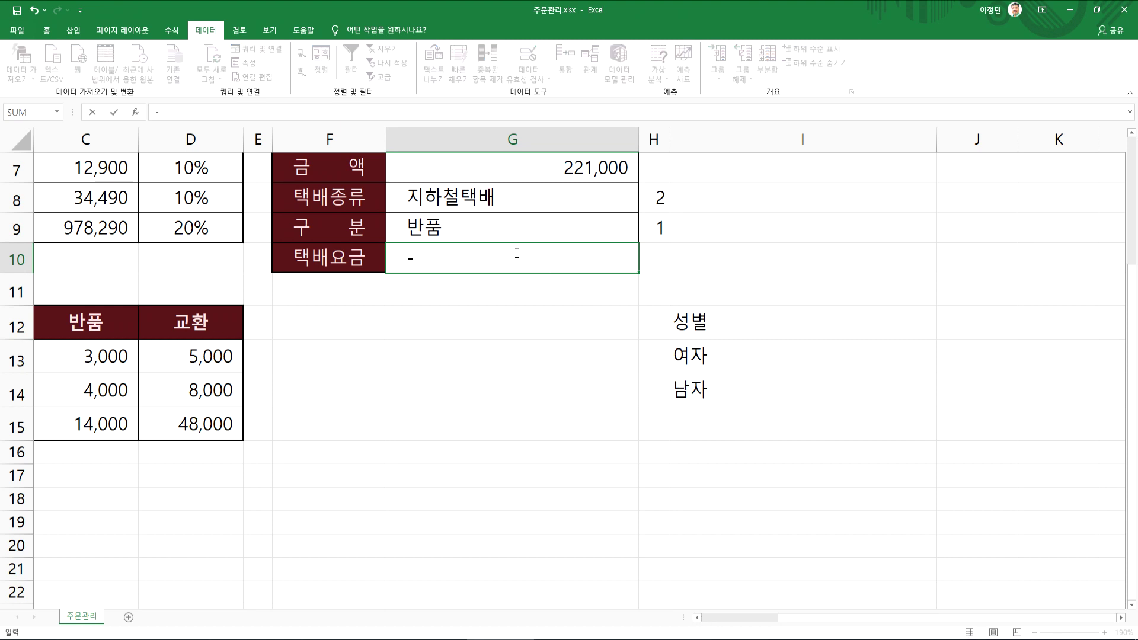
{"action": "key", "text": "BackSpace"}
{"action": "type", "text": "=ㅑㅜㅇㄷㅌ"}
{"action": "key", "text": "Escape"}
Step: Enter =INDEX(C13:D15,H8,H9) in G10 to look up the 택배요금 from the helper position numbers
{"action": "type", "text": "=INDEX("}
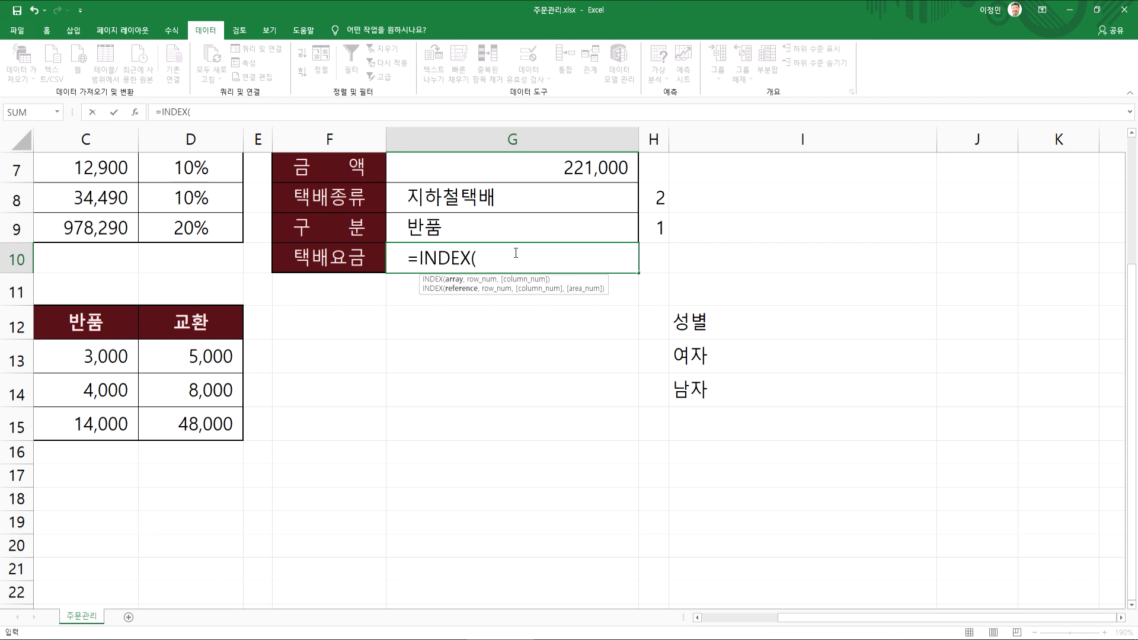
{"action": "left_click_drag", "start_coordinate": [89, 351], "coordinate": [261, 449]}
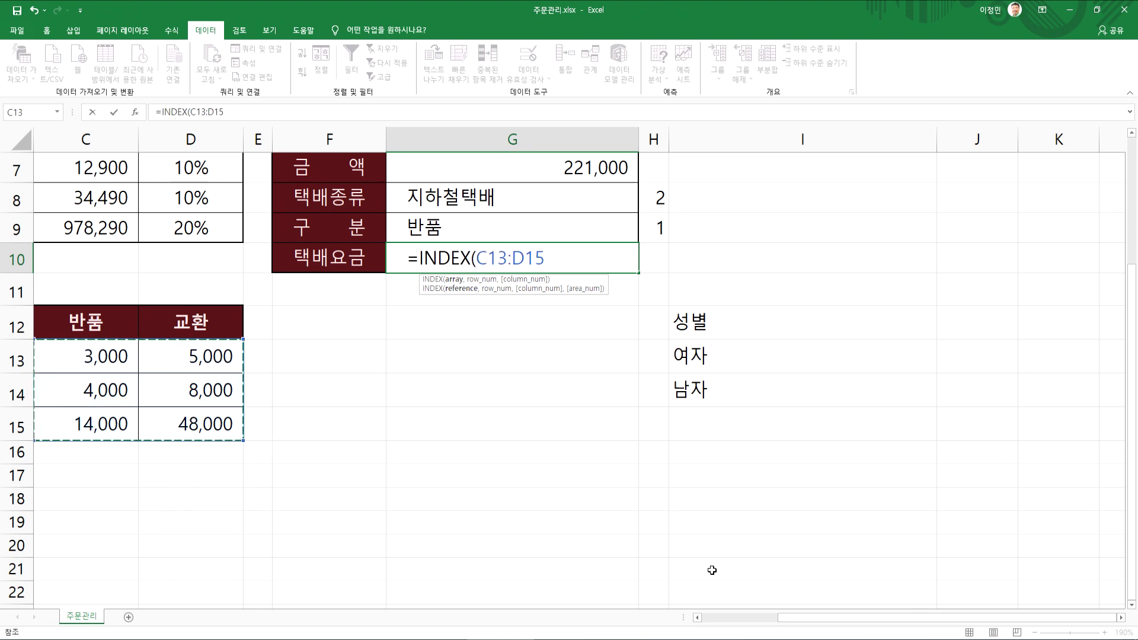
{"action": "left_click", "coordinate": [699, 617]}
{"action": "type", "text": ","}
{"action": "left_click", "coordinate": [902, 198]}
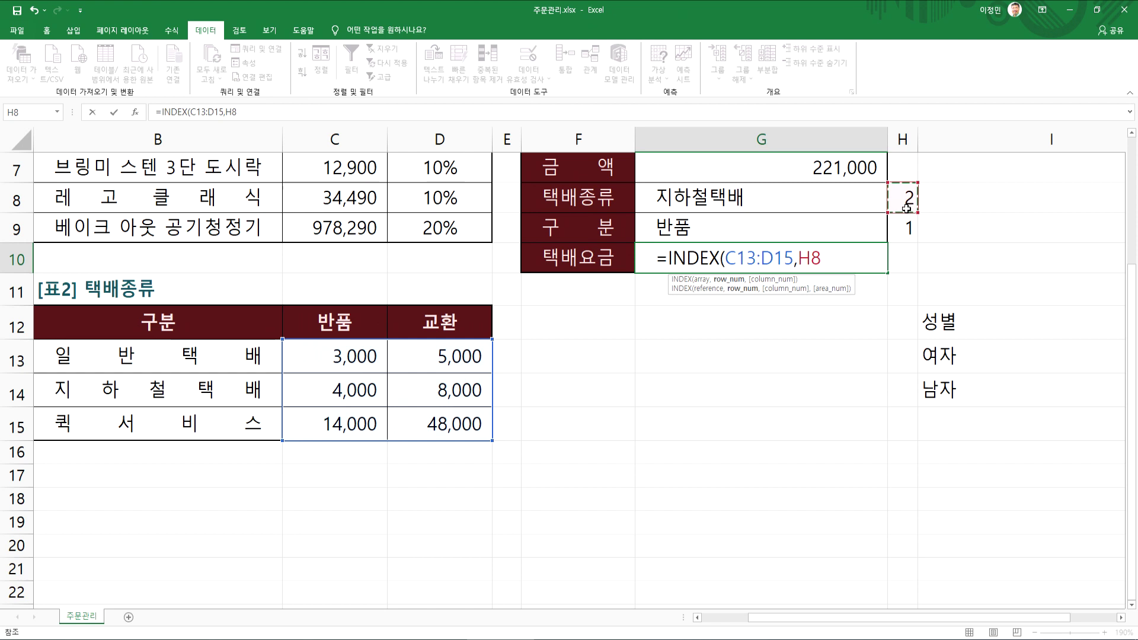
{"action": "type", "text": ","}
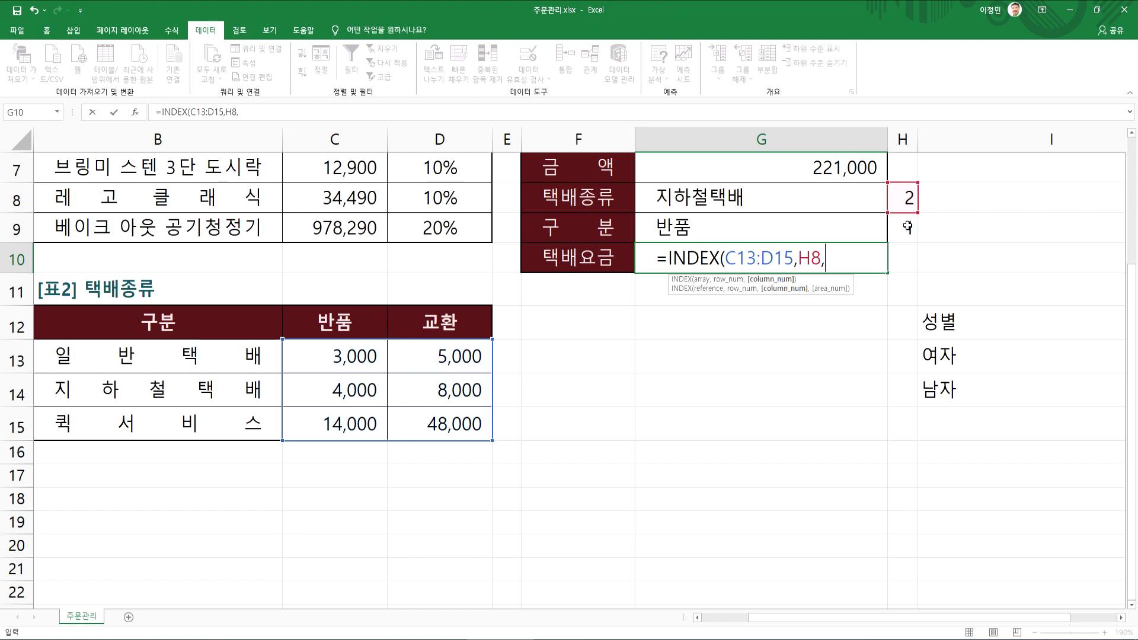
{"action": "left_click", "coordinate": [908, 229]}
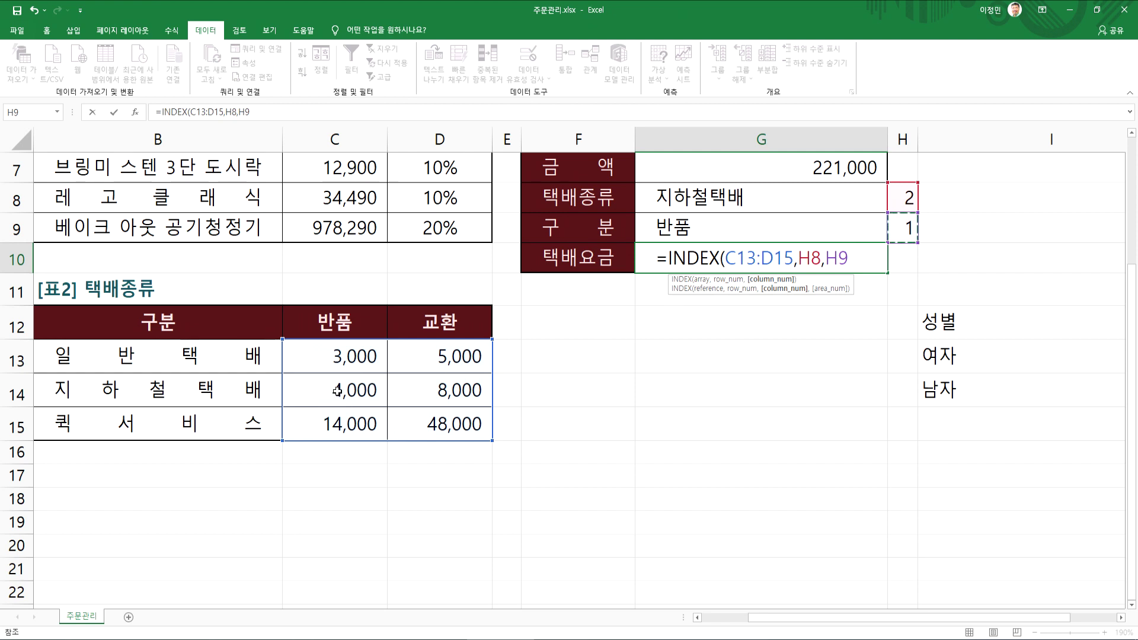
{"action": "key", "text": "Return"}
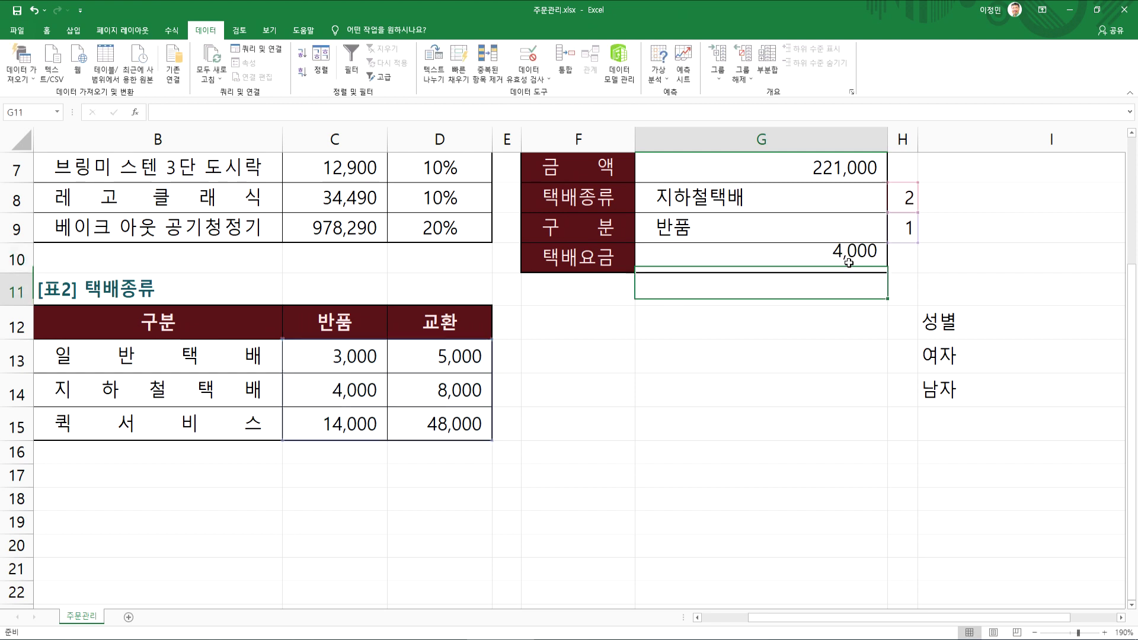
Step: Review the 택배요금 formula in G10 and check the 퀵서비스 교환 fee in D15
{"action": "left_click", "coordinate": [778, 261]}
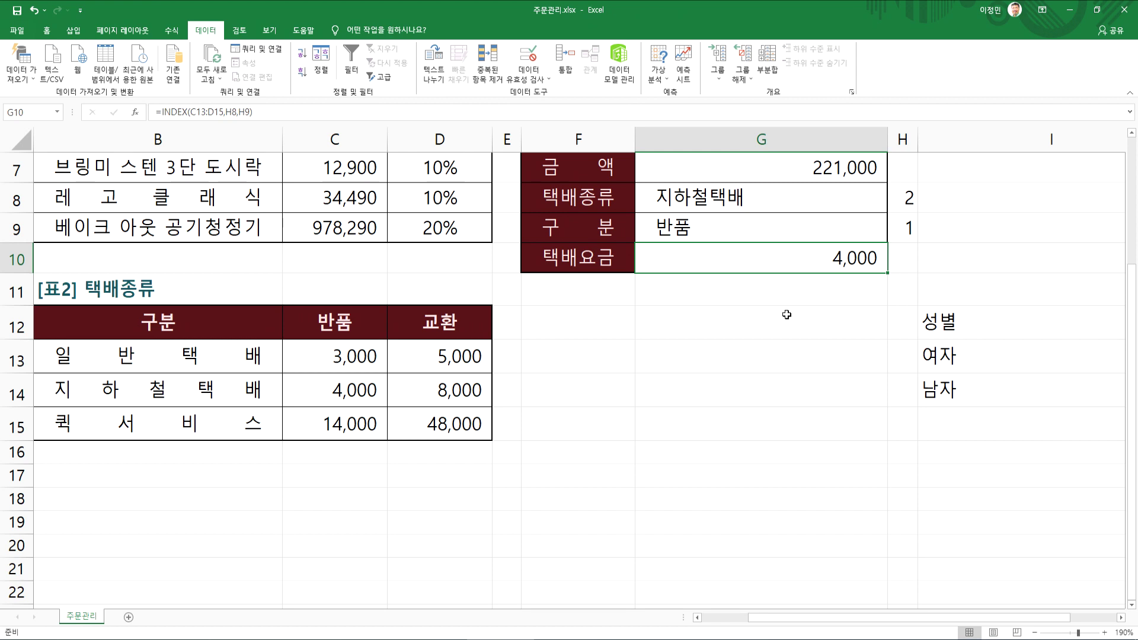
{"action": "double_click", "coordinate": [823, 267]}
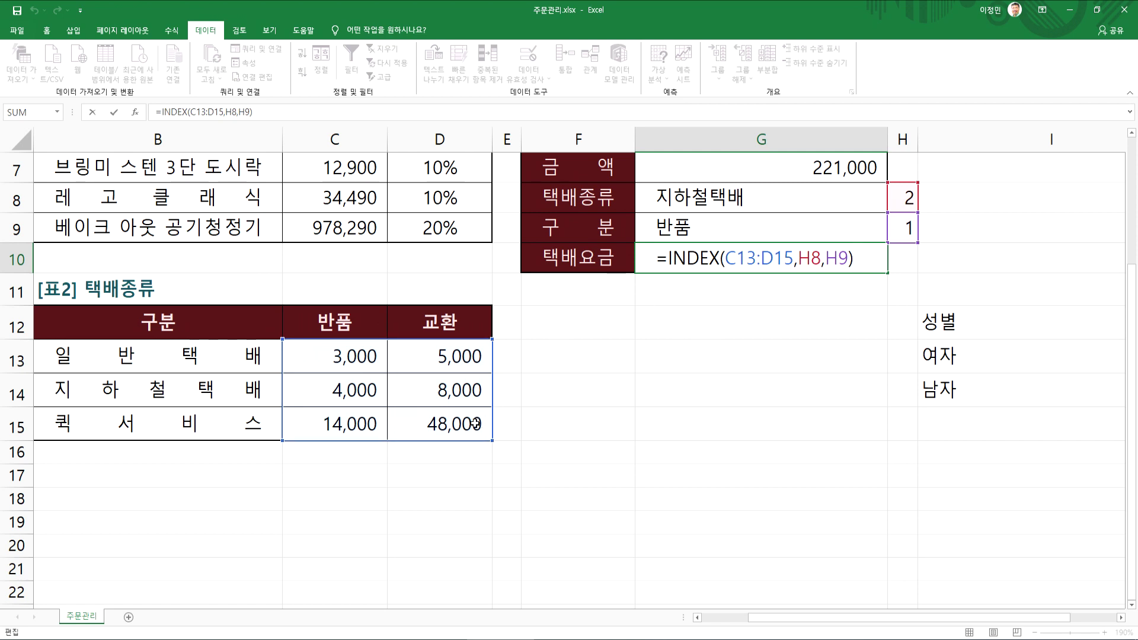
{"action": "left_click", "coordinate": [444, 427]}
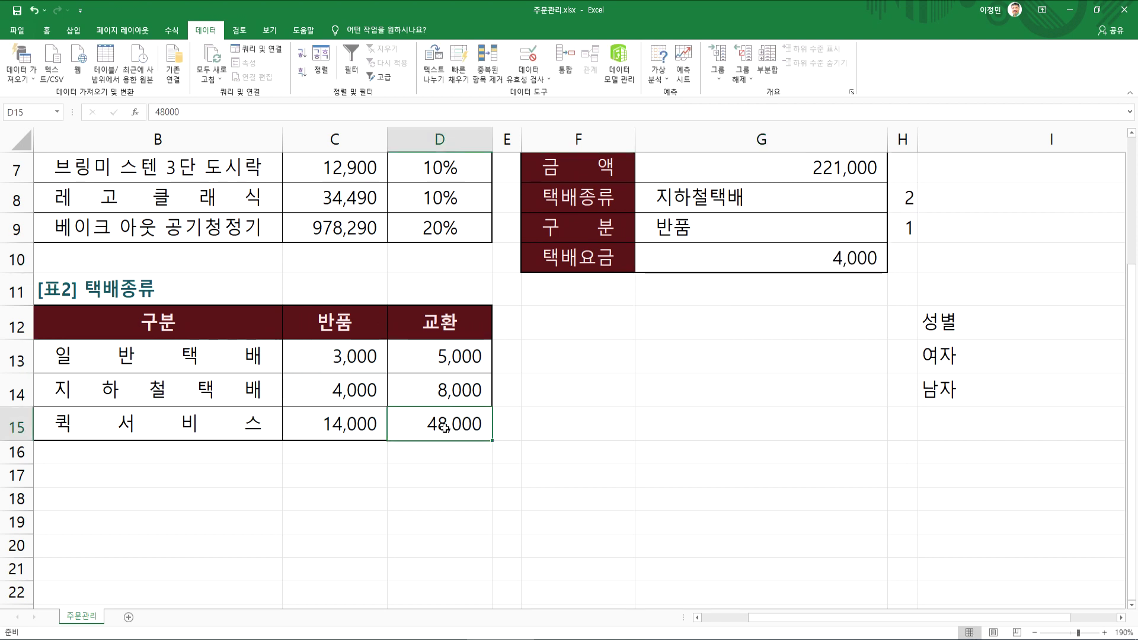
{"action": "left_click", "coordinate": [578, 315]}
Step: Choose 퀵서비스 as the 택배종류 and 교환 as the 구분 in the order form
{"action": "left_click", "coordinate": [754, 200]}
{"action": "left_click", "coordinate": [893, 207]}
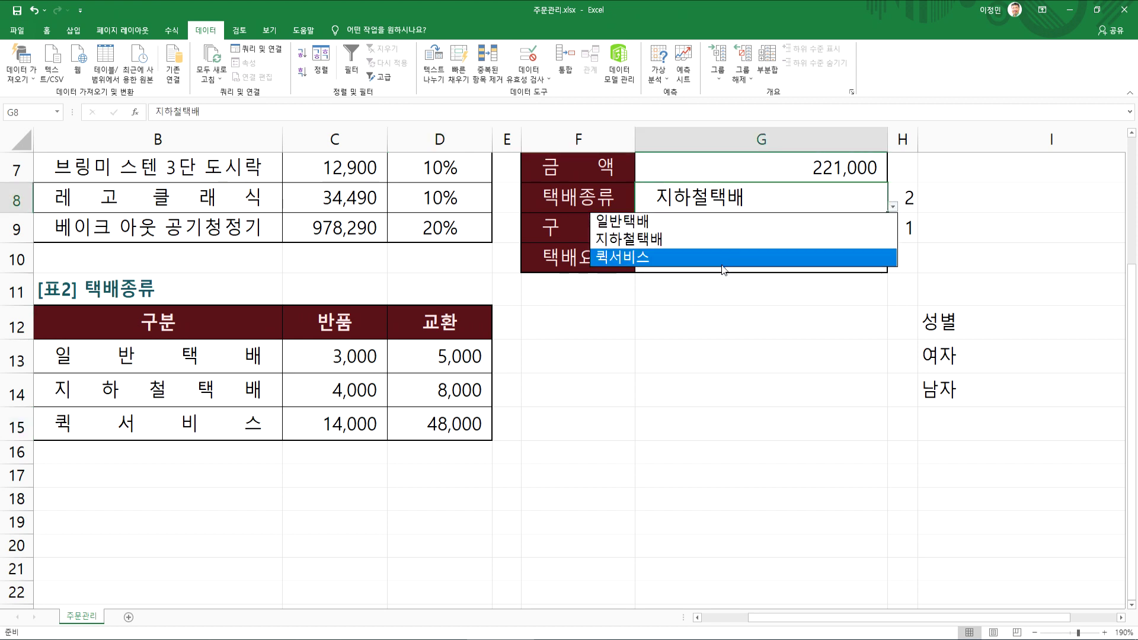
{"action": "left_click", "coordinate": [883, 257]}
{"action": "left_click", "coordinate": [885, 234]}
{"action": "left_click", "coordinate": [893, 236]}
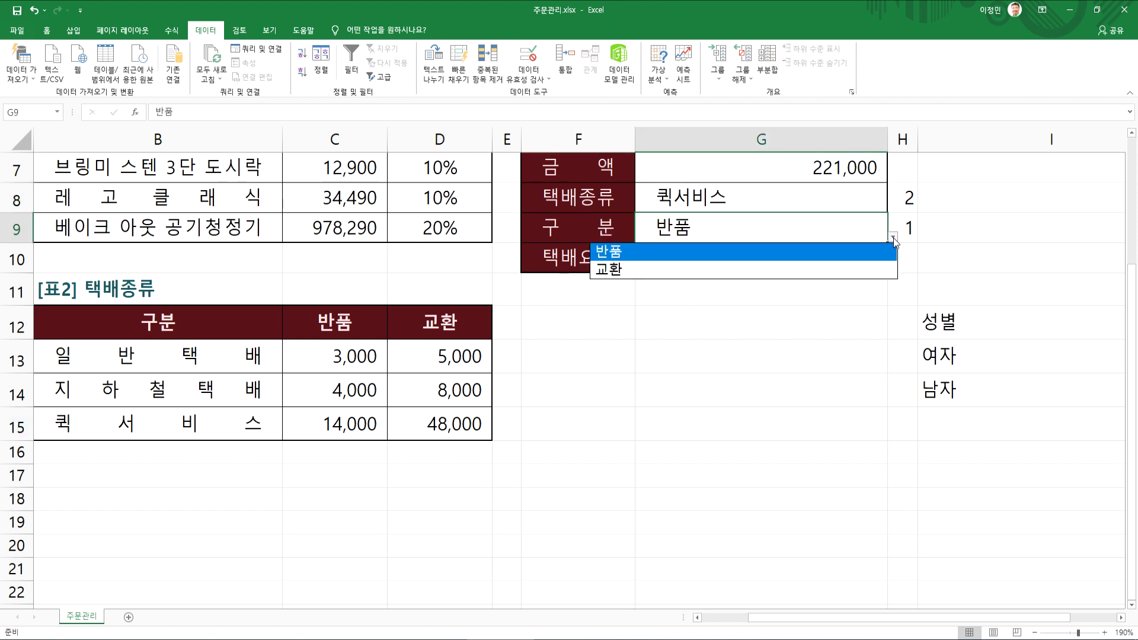
{"action": "left_click", "coordinate": [791, 274]}
Step: Locate the 퀵서비스 교환 fee's position within C13:D15 and set the helper numbers to 3 in H8 and 2 in H9
{"action": "left_click_drag", "start_coordinate": [356, 356], "coordinate": [438, 430]}
{"action": "key", "text": "Tab"}
{"action": "key", "text": "Tab"}
{"action": "key", "text": "Tab"}
{"action": "key", "text": "Tab"}
{"action": "key", "text": "Tab"}
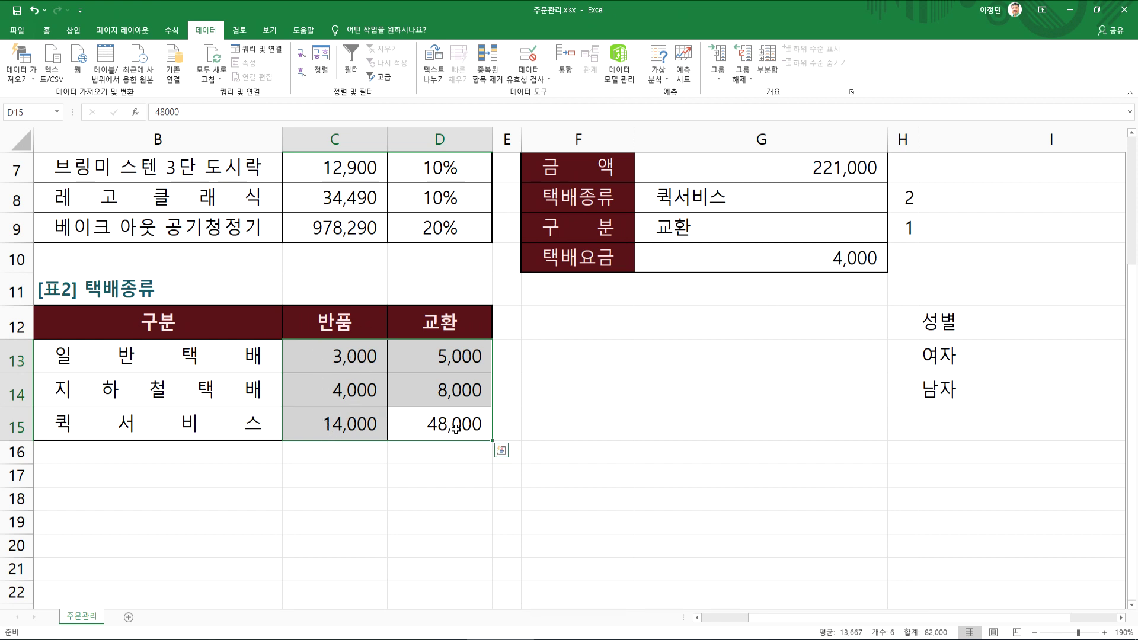
{"action": "left_click", "coordinate": [910, 204]}
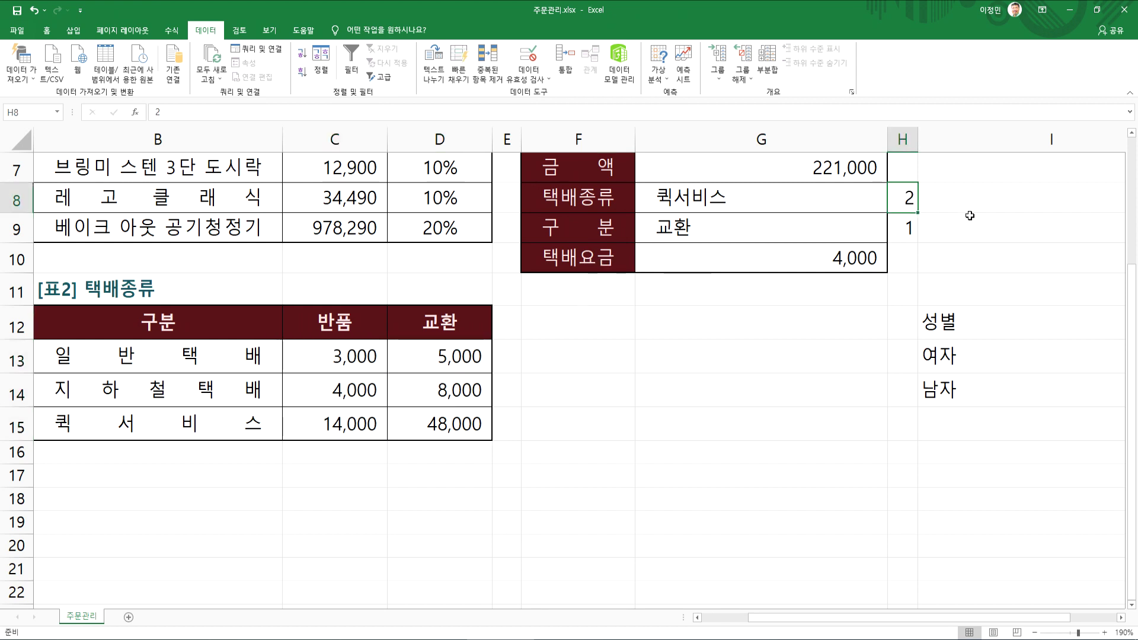
{"action": "type", "text": "3"}
{"action": "key", "text": "Return"}
{"action": "type", "text": "2"}
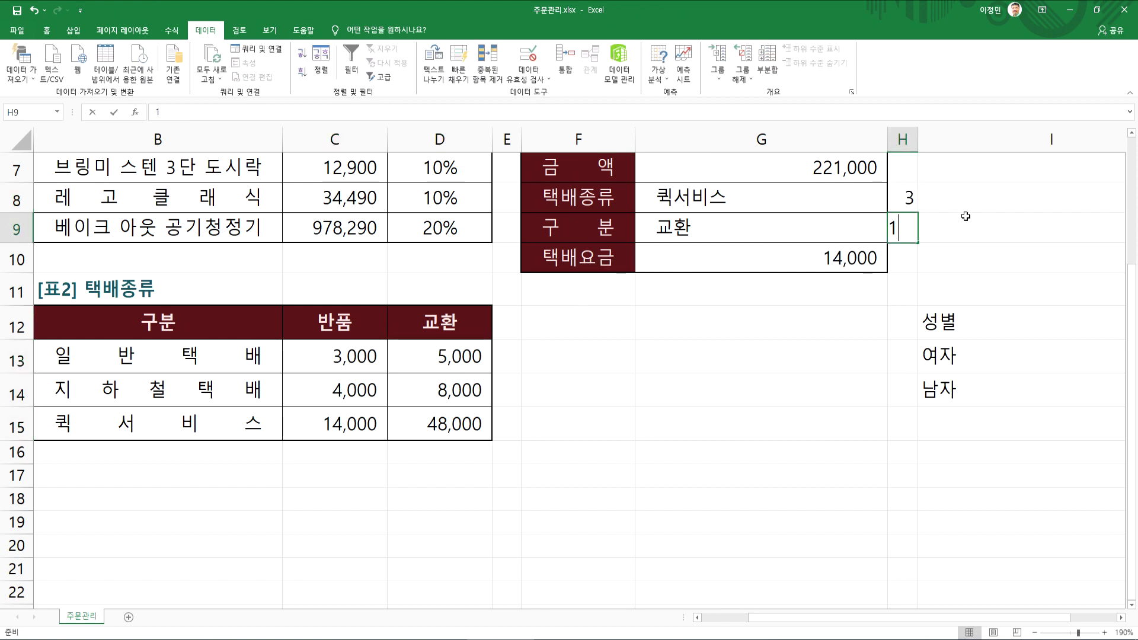
{"action": "key", "text": "Return"}
{"action": "key", "text": "Up"}
{"action": "key", "text": "Up"}
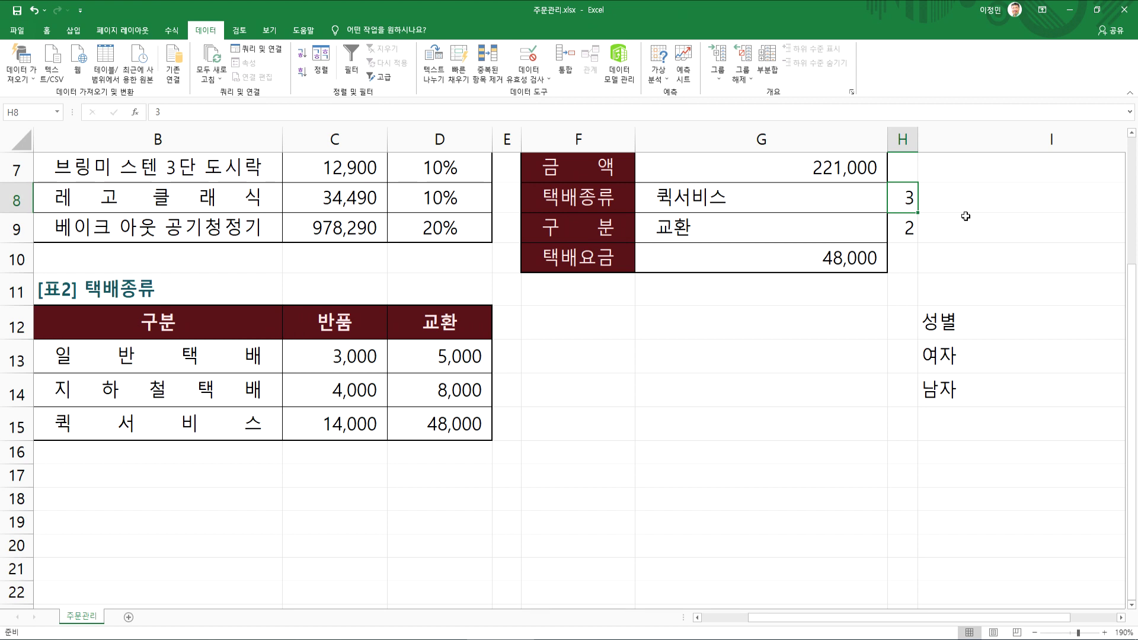
Step: Examine the fee range C13:D15, its row and column headings, and the matching helper numbers in H8 and H9
{"action": "left_click", "coordinate": [448, 425]}
{"action": "left_click_drag", "start_coordinate": [345, 356], "coordinate": [459, 422]}
{"action": "key", "text": "Return"}
{"action": "key", "text": "Return"}
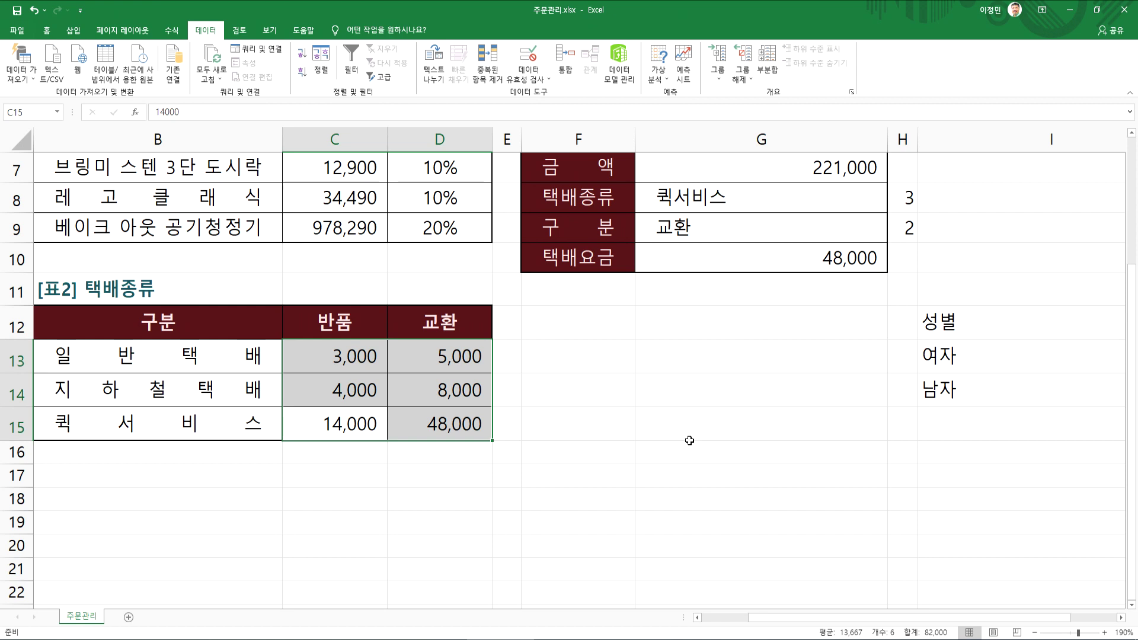
{"action": "key", "text": "Tab"}
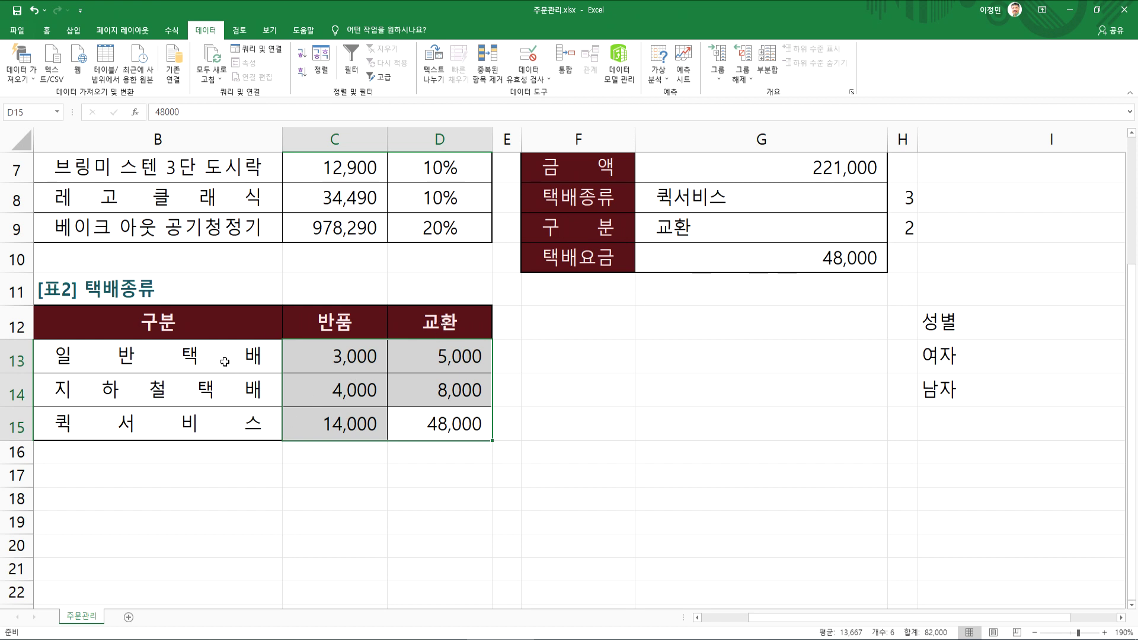
{"action": "left_click_drag", "start_coordinate": [233, 356], "coordinate": [227, 426]}
{"action": "left_click_drag", "start_coordinate": [335, 323], "coordinate": [432, 322]}
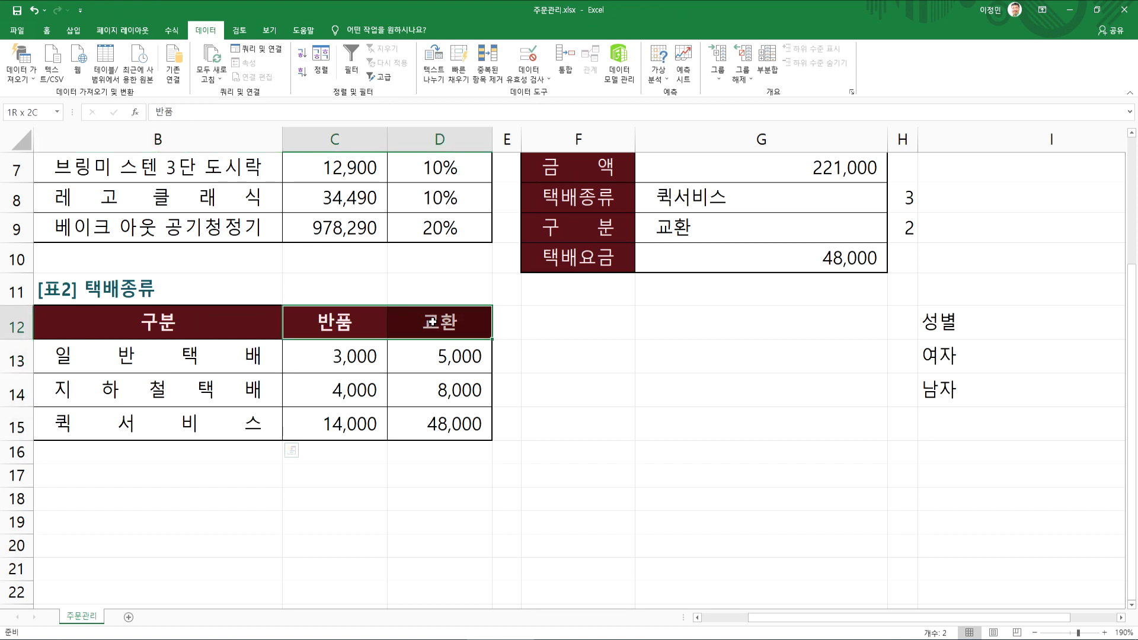
{"action": "left_click", "coordinate": [902, 201]}
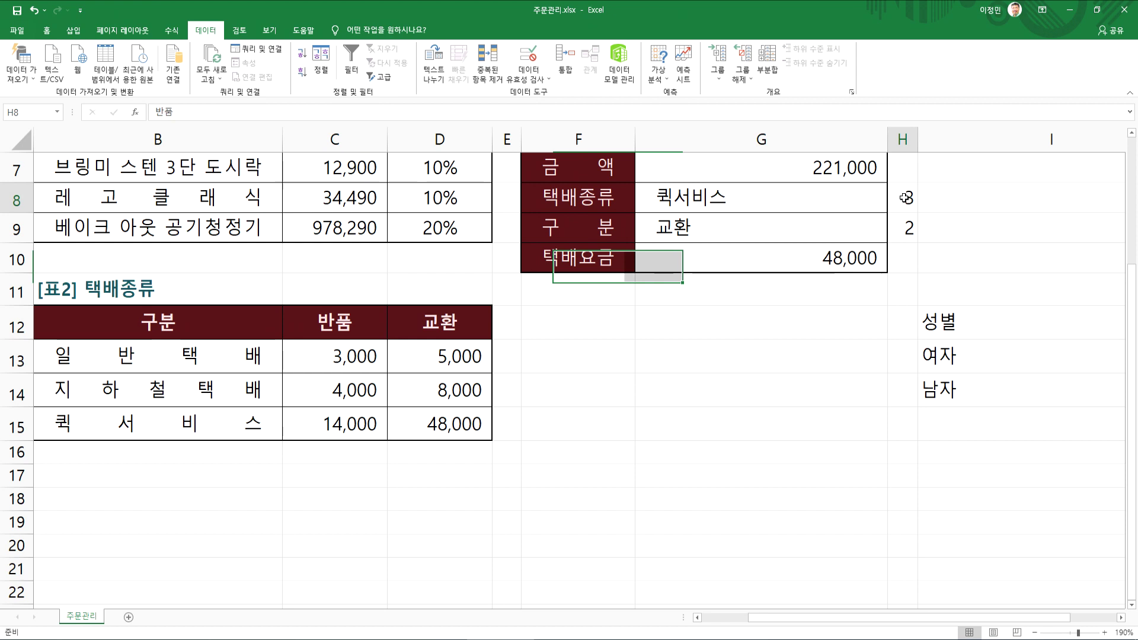
{"action": "left_click", "coordinate": [901, 230]}
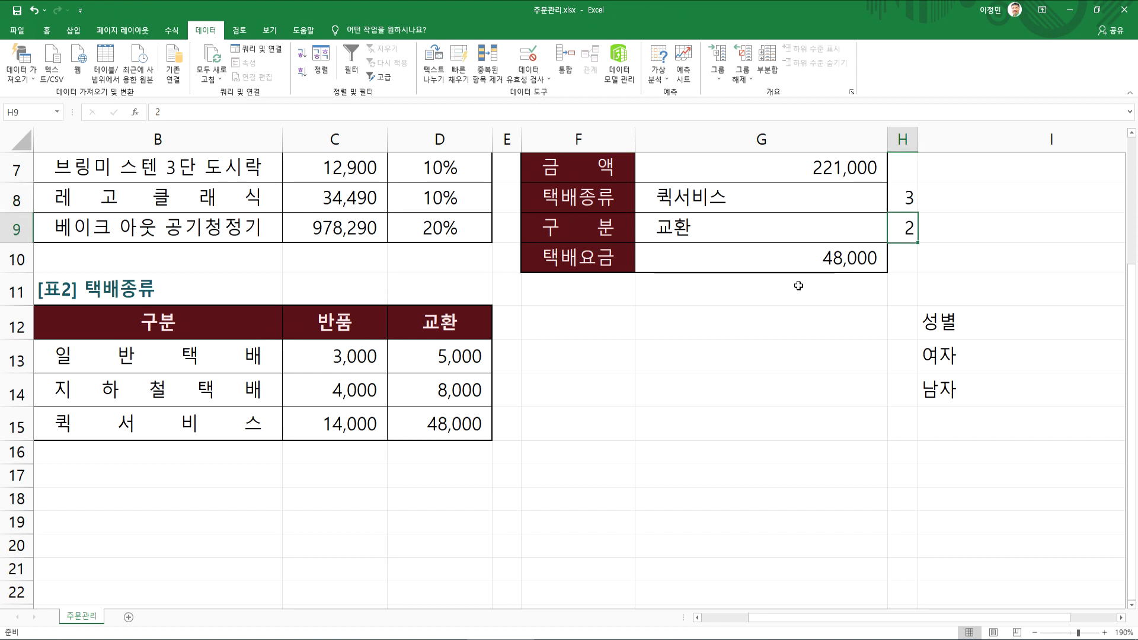
Step: Change the 택배종류 to 일반택배 and set its helper number in H8 to 1
{"action": "left_click", "coordinate": [745, 203]}
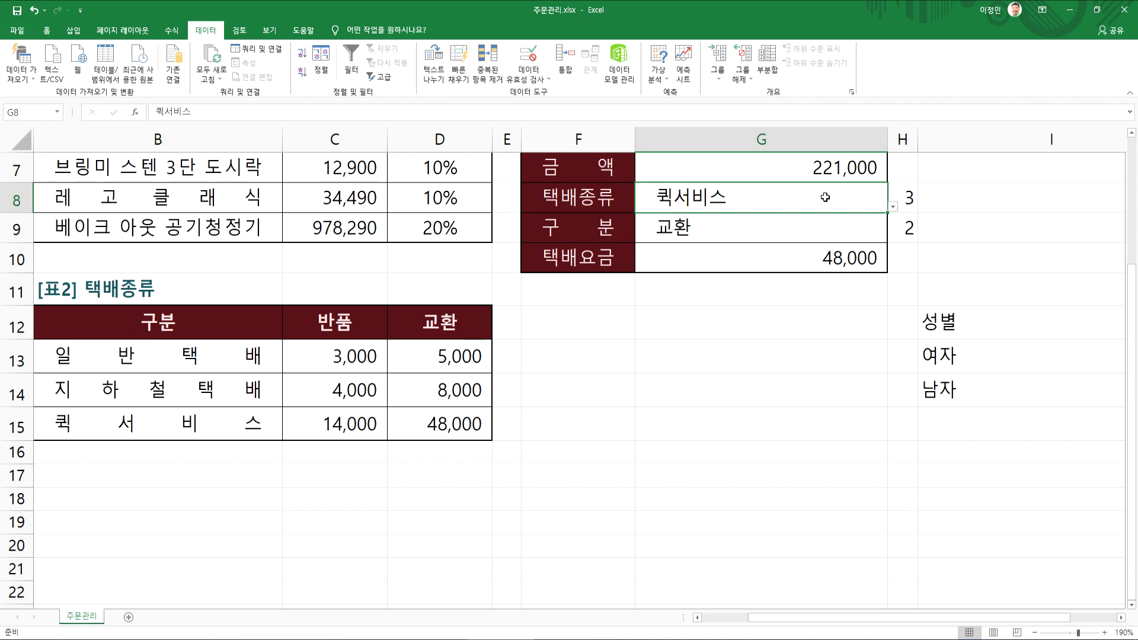
{"action": "left_click", "coordinate": [892, 206]}
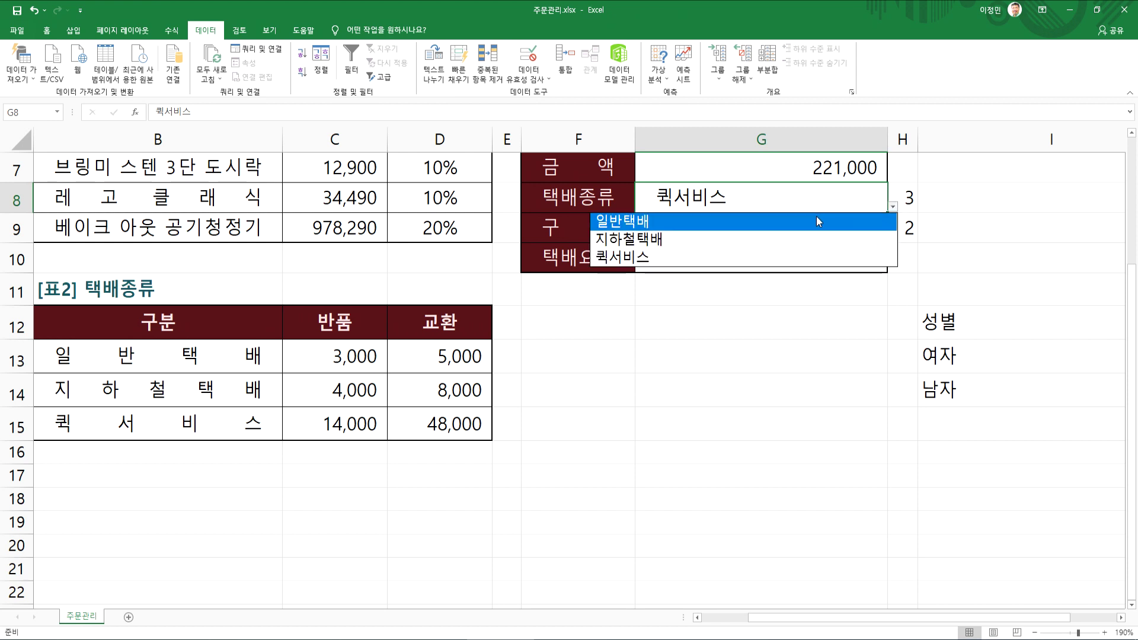
{"action": "left_click", "coordinate": [693, 222]}
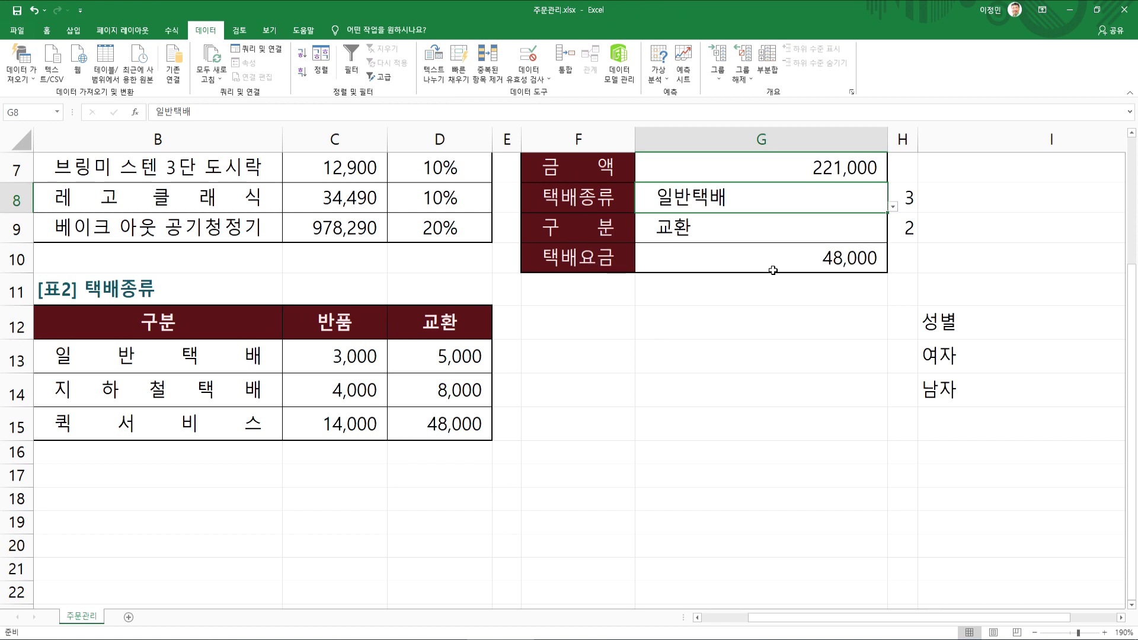
{"action": "left_click", "coordinate": [911, 198]}
{"action": "type", "text": "2"}
{"action": "key", "text": "BackSpace"}
{"action": "type", "text": "1"}
{"action": "key", "text": "Return"}
Step: Compare the 택배요금 formula in G10 with the 택배종류 and 구분 entries and the helper numbers in H8:H9
{"action": "left_click", "coordinate": [836, 260]}
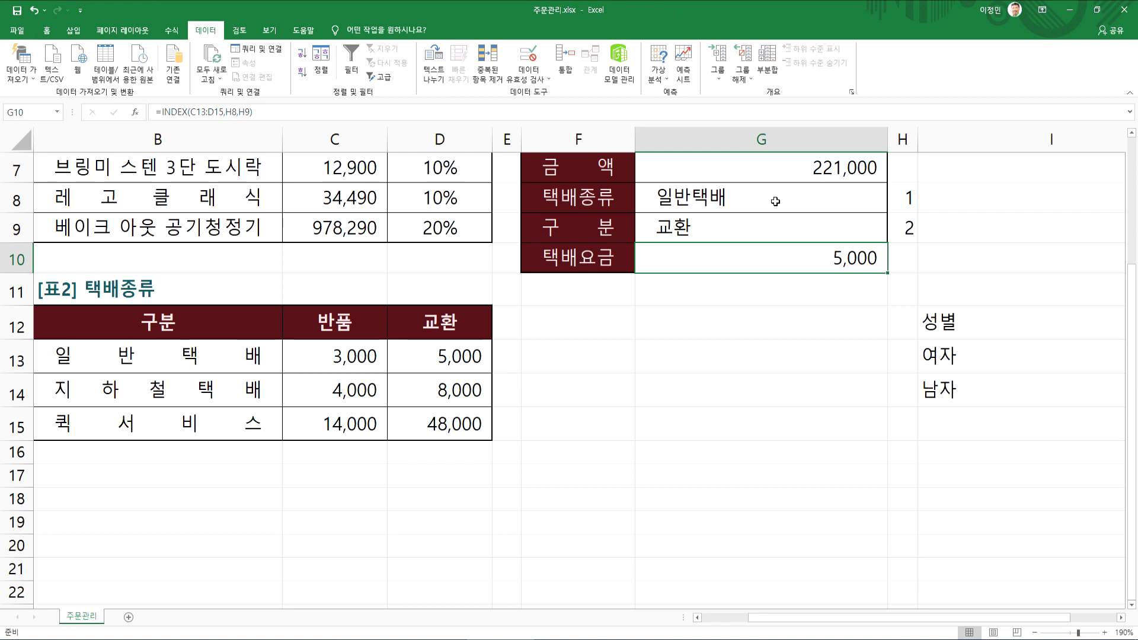
{"action": "left_click_drag", "start_coordinate": [830, 198], "coordinate": [842, 220]}
{"action": "left_click_drag", "start_coordinate": [908, 198], "coordinate": [909, 230]}
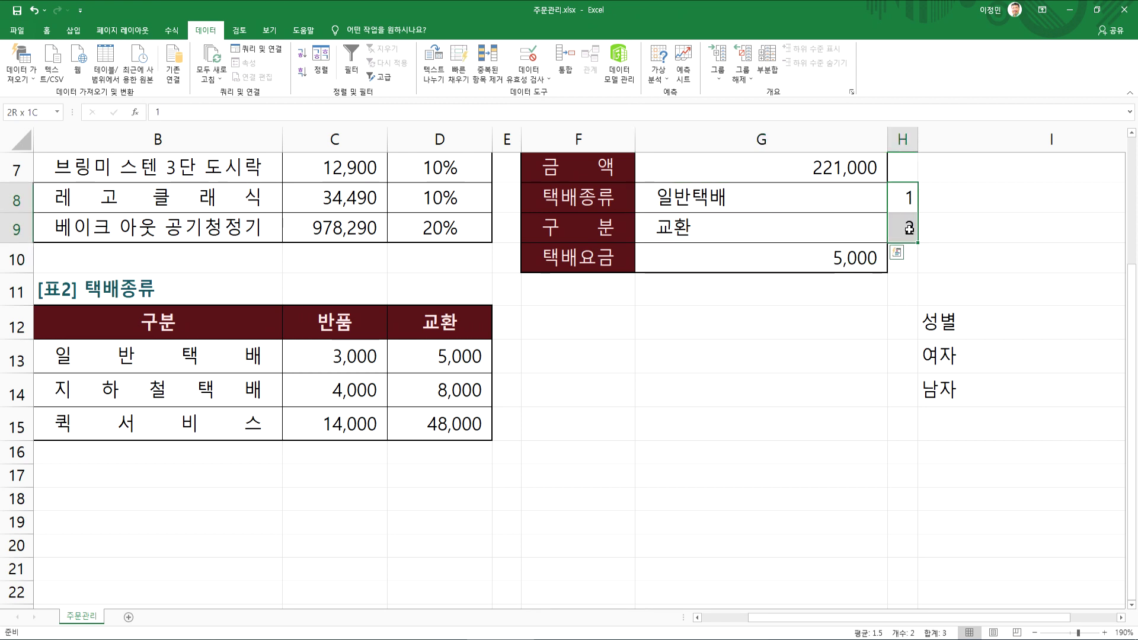
{"action": "left_click", "coordinate": [905, 201]}
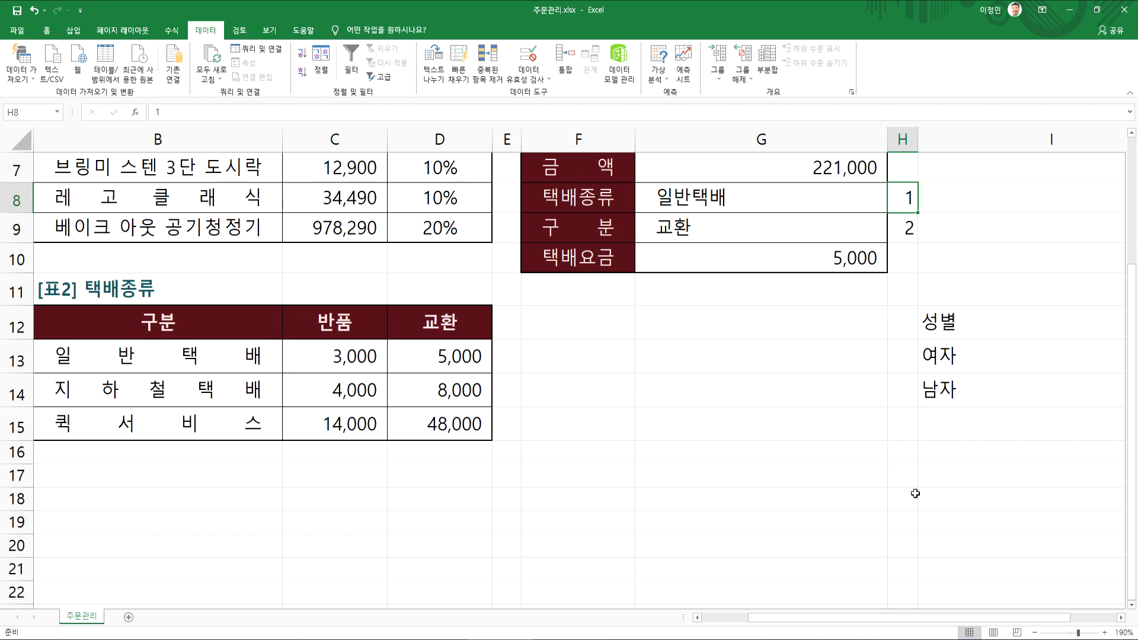
{"action": "scroll", "coordinate": [1035, 544], "scroll_direction": "right", "scroll_amount": 3}
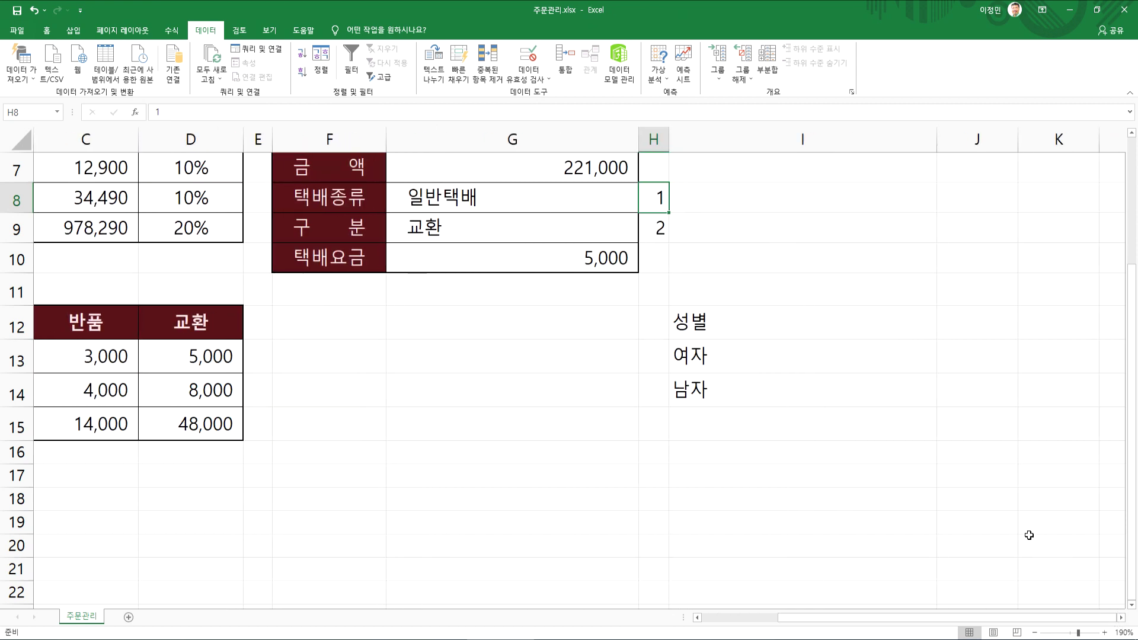
{"action": "type", "text": "=MATCH(*"}
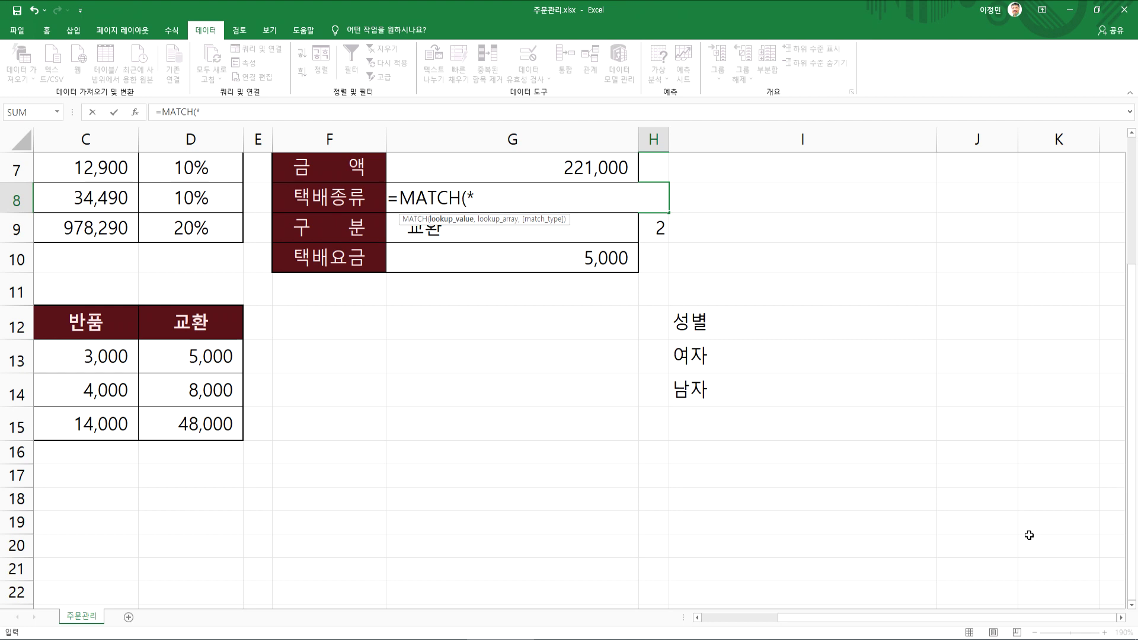
{"action": "key", "text": "BackSpace"}
{"action": "key", "text": "Escape"}
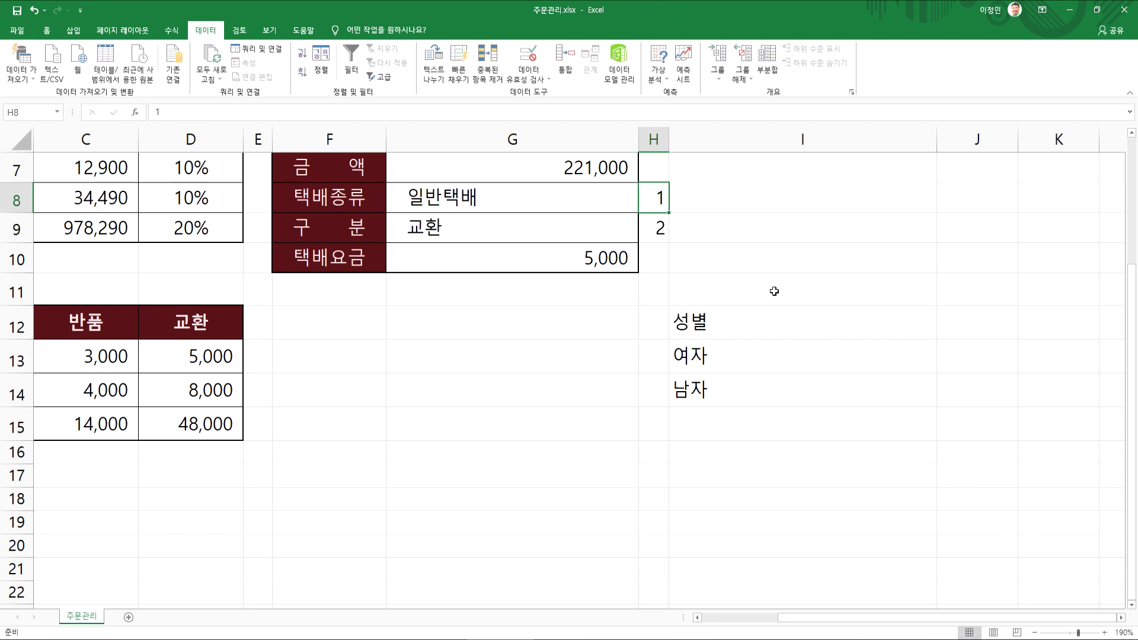
Step: Enter =MATCH(G8,B13:B15,0) in H8 to find the exact position of the delivery type in table 2
{"action": "left_click", "coordinate": [51, 35]}
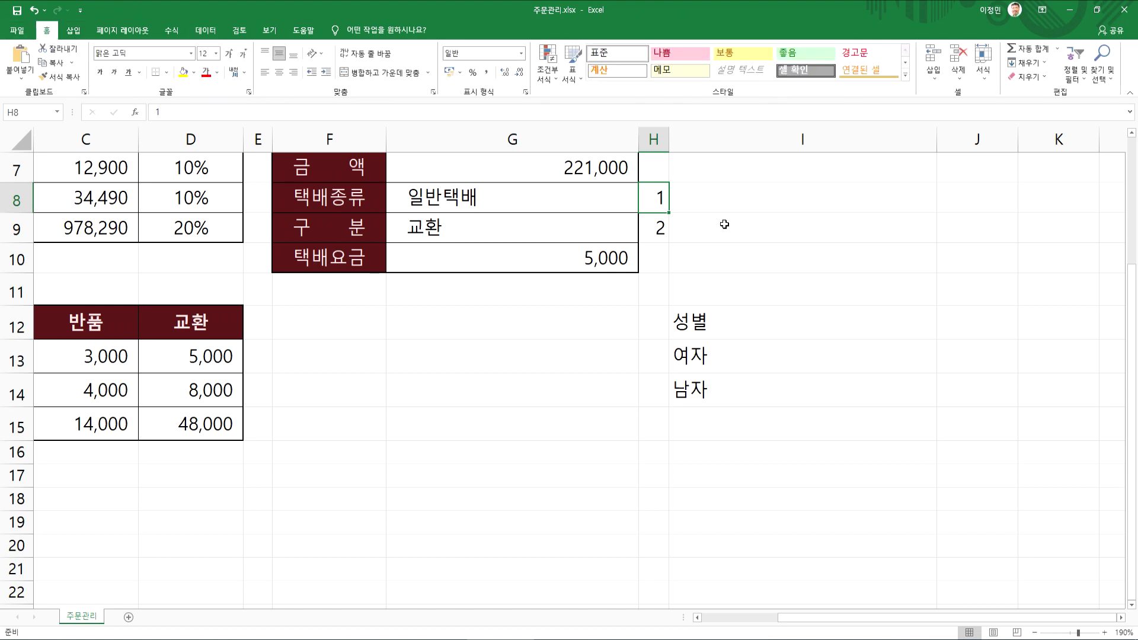
{"action": "type", "text": "="}
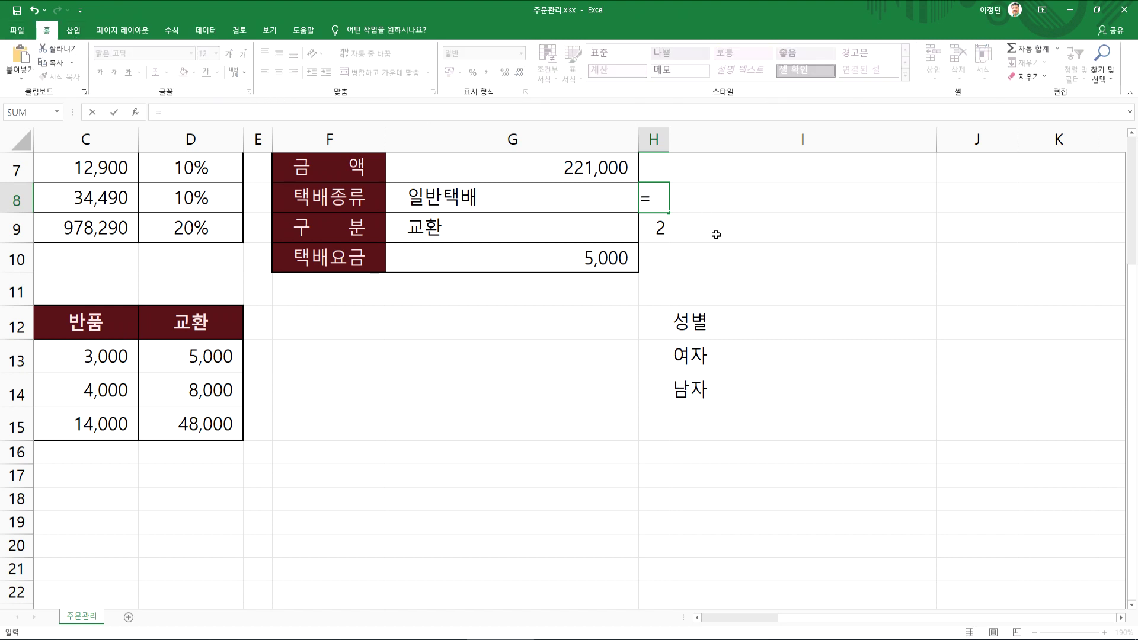
{"action": "type", "text": "MA"}
{"action": "key", "text": "Tab"}
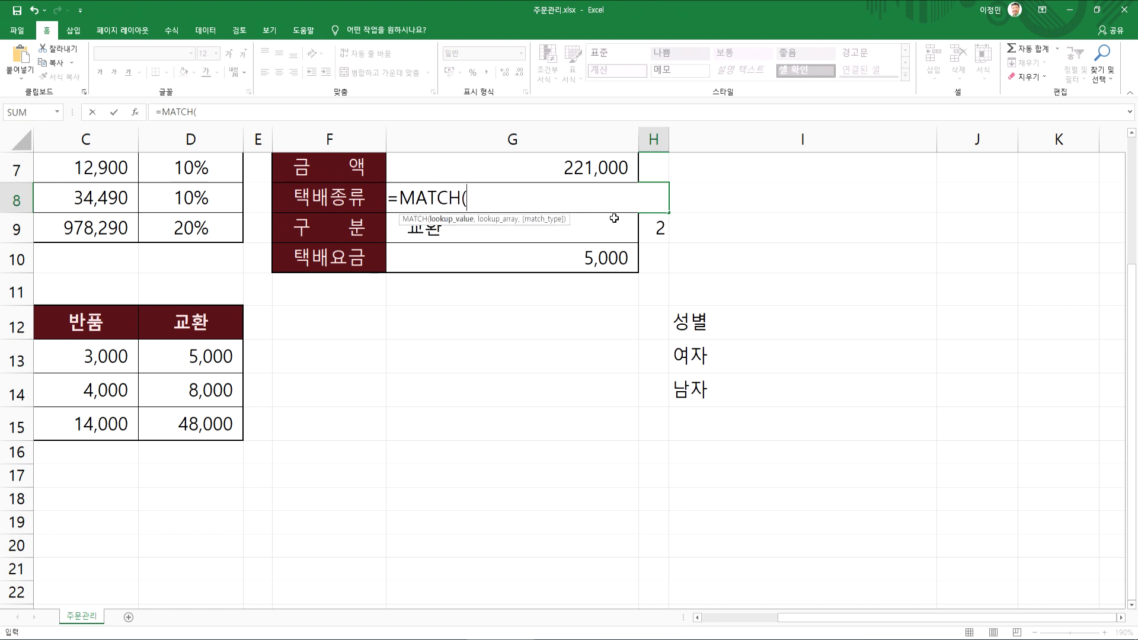
{"action": "left_click", "coordinate": [451, 202]}
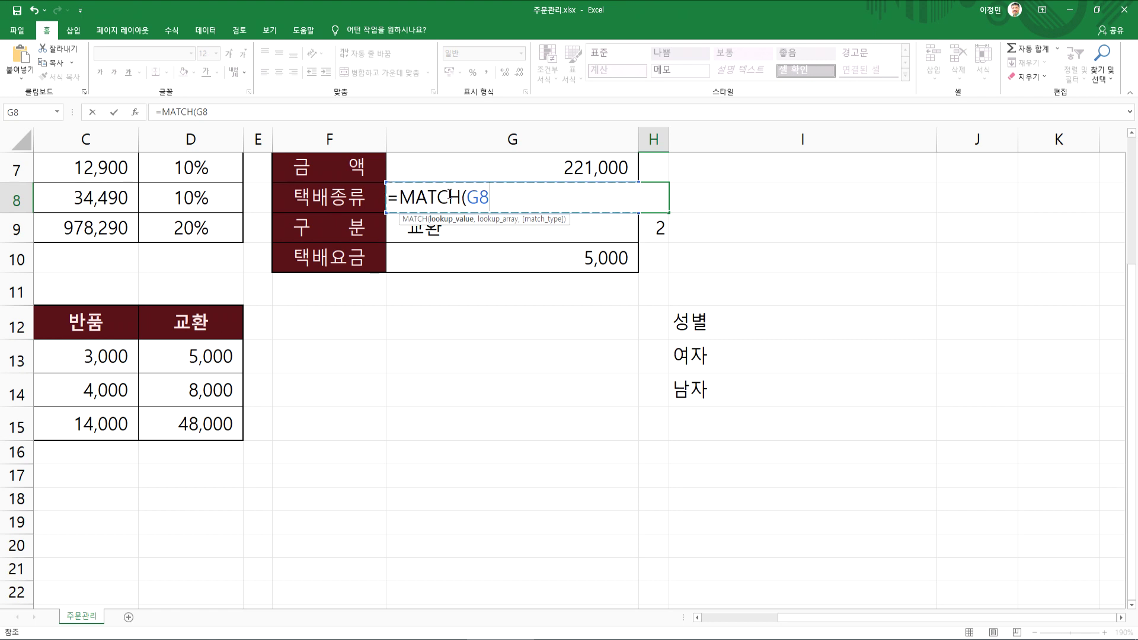
{"action": "type", "text": ","}
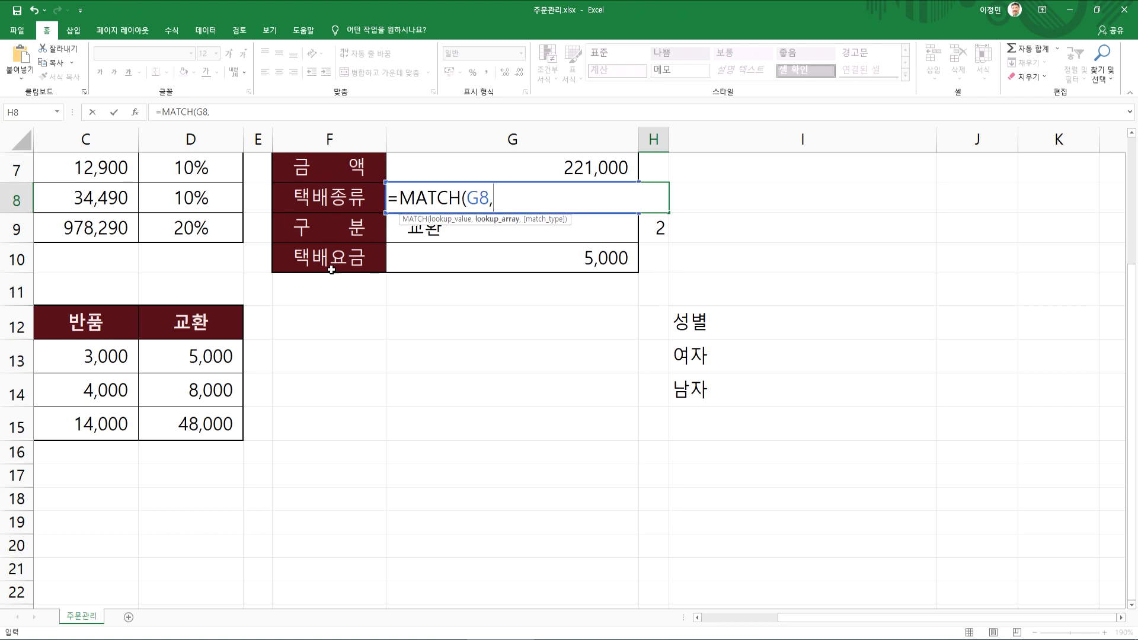
{"action": "left_click_drag", "start_coordinate": [833, 625], "coordinate": [643, 572]}
{"action": "left_click_drag", "start_coordinate": [276, 356], "coordinate": [277, 417]}
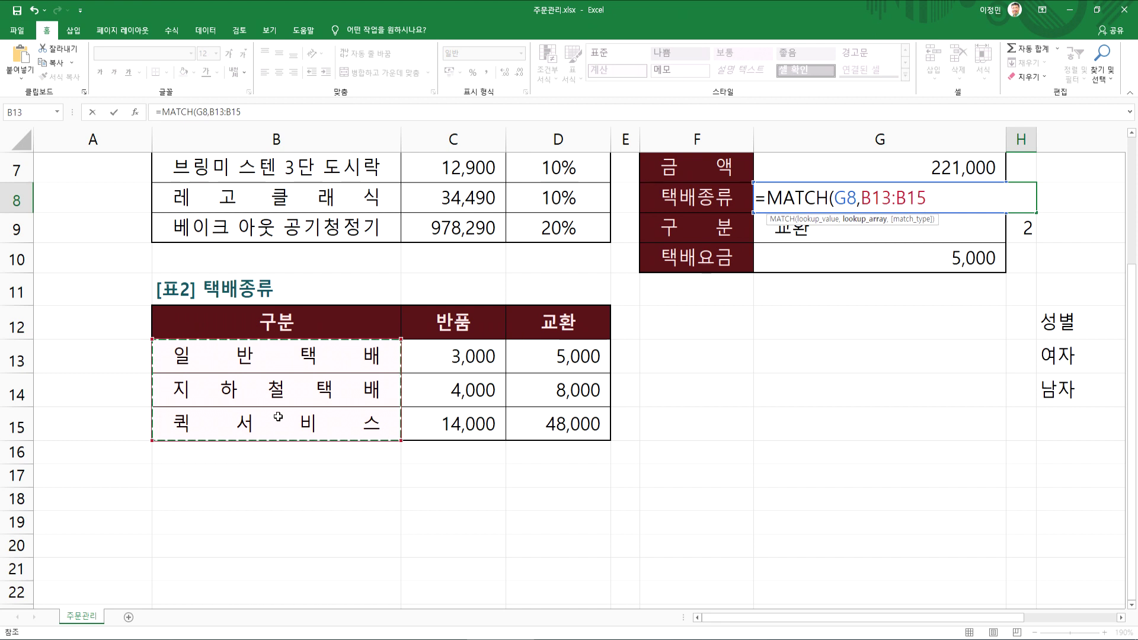
{"action": "type", "text": ",0"}
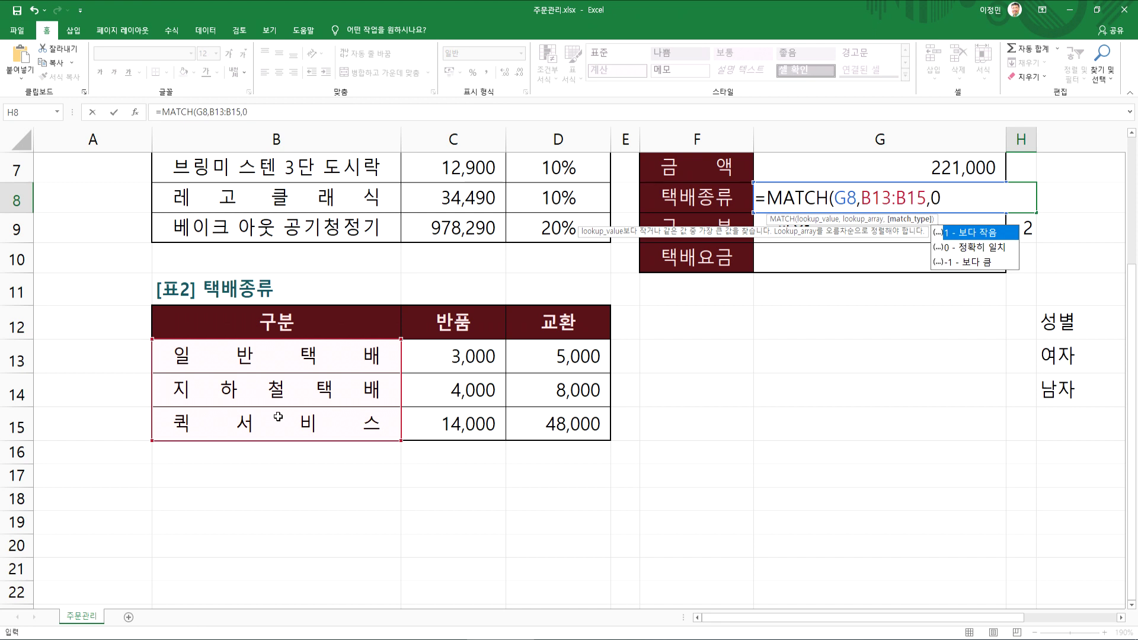
{"action": "key", "text": "Return"}
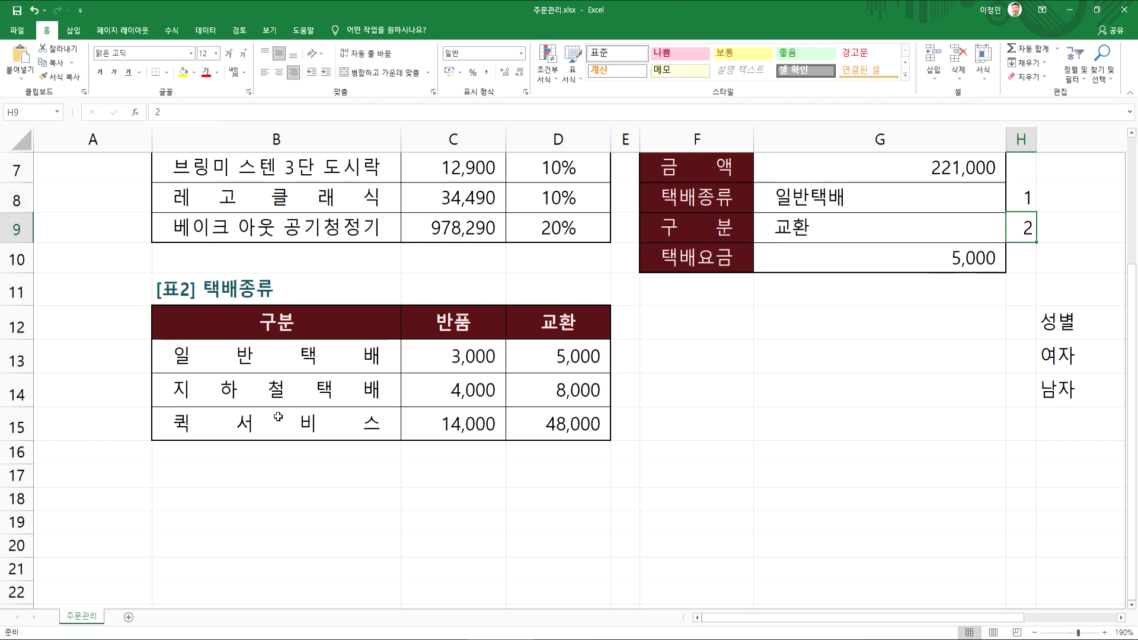
Step: Compare the delivery type in B13 with the one in G8, and check the MATCH formula in H8
{"action": "key", "text": "Left"}
{"action": "key", "text": "Left"}
{"action": "key", "text": "Left"}
{"action": "key", "text": "Down"}
{"action": "key", "text": "Down"}
{"action": "key", "text": "Down"}
{"action": "key", "text": "Down"}
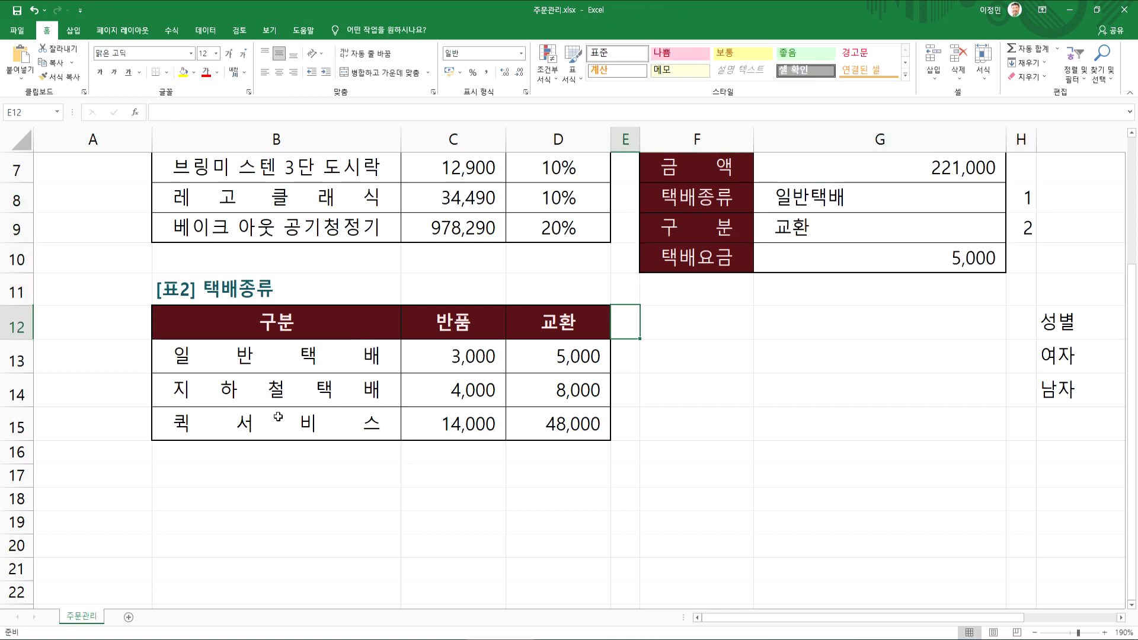
{"action": "key", "text": "Left"}
{"action": "key", "text": "Left"}
{"action": "key", "text": "Left"}
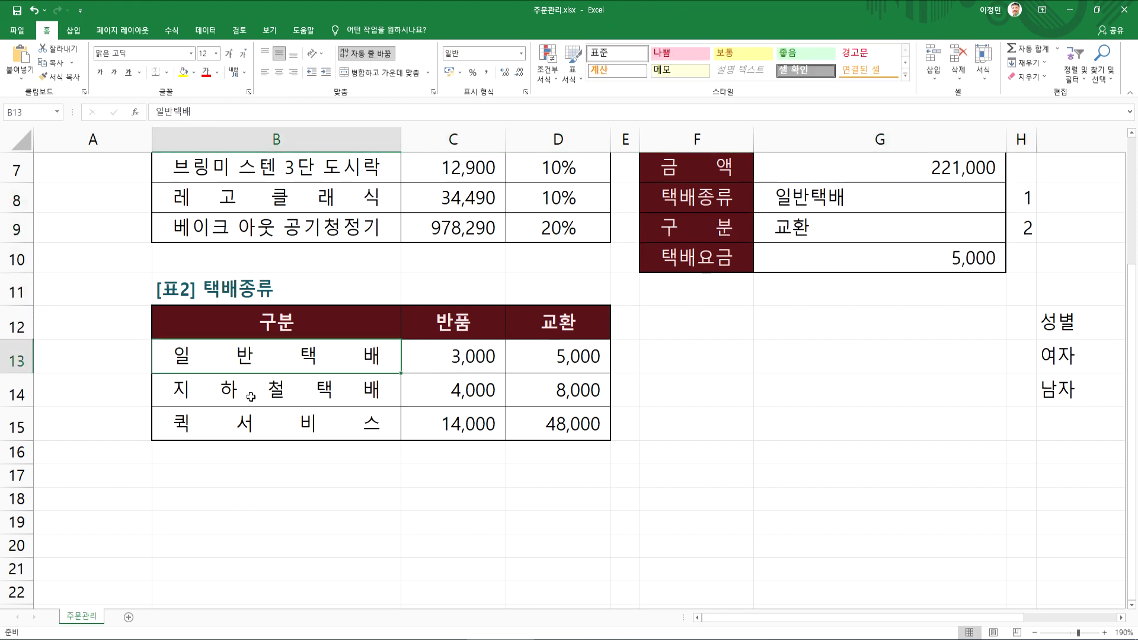
{"action": "key", "text": "shift+Down"}
{"action": "key", "text": "shift+Down"}
{"action": "left_click", "coordinate": [241, 348]}
{"action": "key", "text": "F2"}
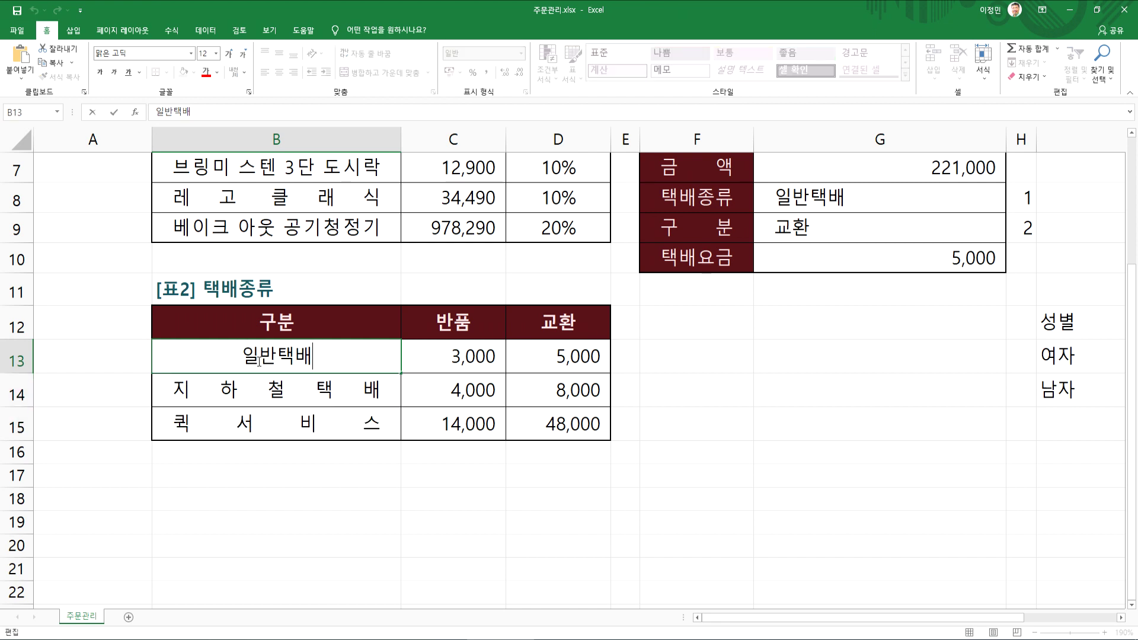
{"action": "key", "text": "Escape"}
{"action": "left_click", "coordinate": [771, 197]}
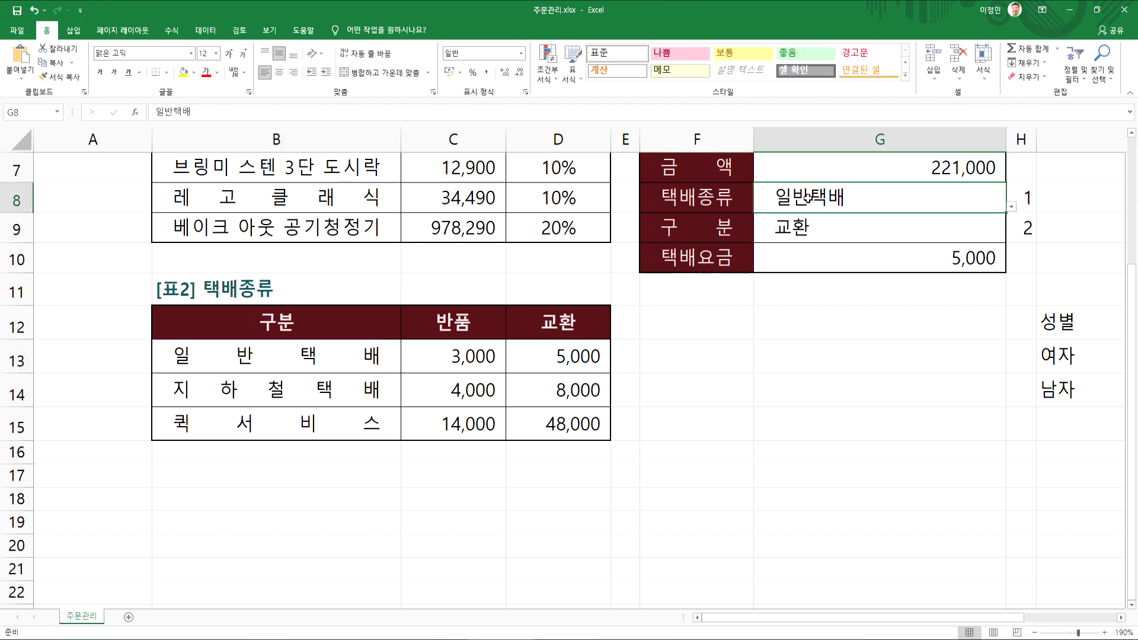
{"action": "left_click", "coordinate": [1017, 197]}
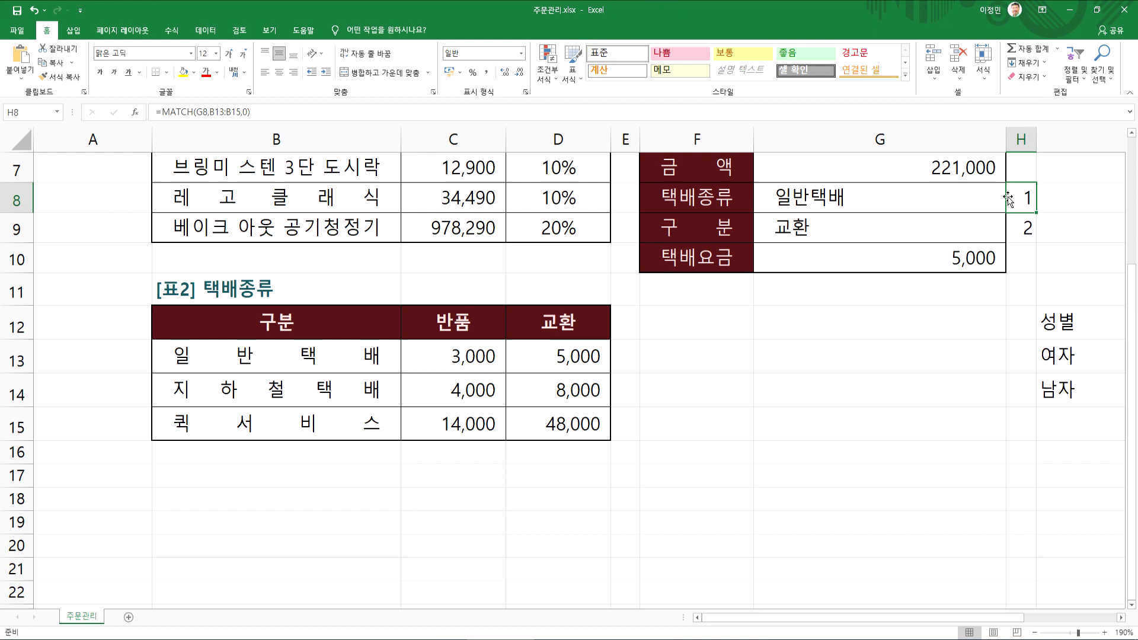
Step: Set the delivery type in G8 to 퀵서비스
{"action": "left_click", "coordinate": [949, 195]}
{"action": "left_click", "coordinate": [1012, 206]}
{"action": "left_click", "coordinate": [874, 259]}
Step: Review the delivery types in B13:B15 against the lookup value and lookup range of the MATCH formula in H8
{"action": "left_click_drag", "start_coordinate": [243, 356], "coordinate": [358, 428]}
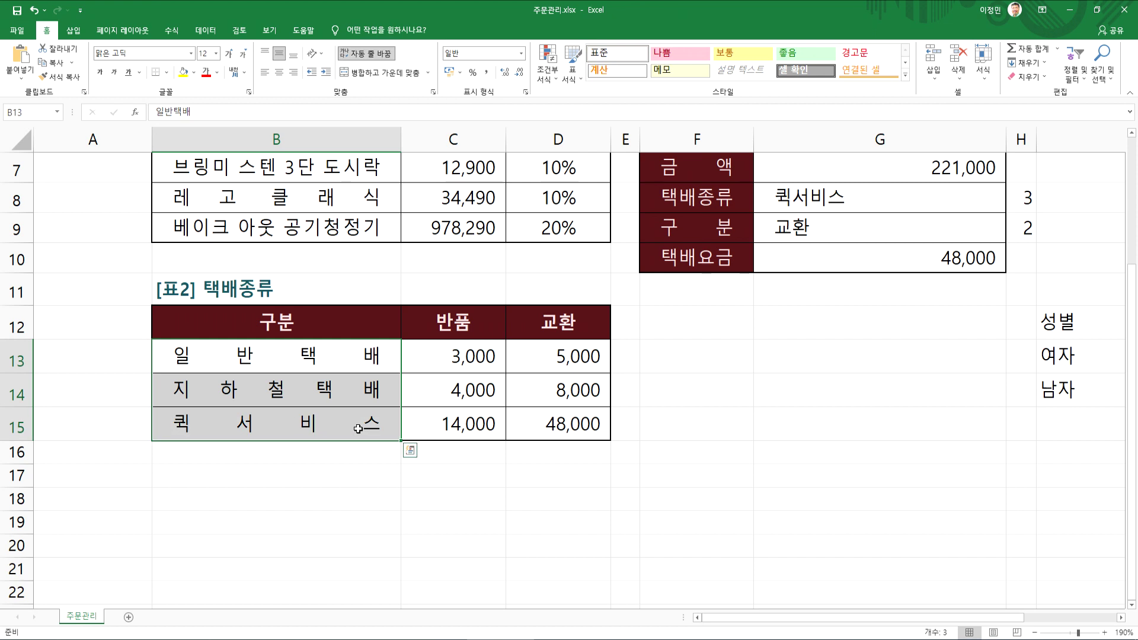
{"action": "key", "text": "Return"}
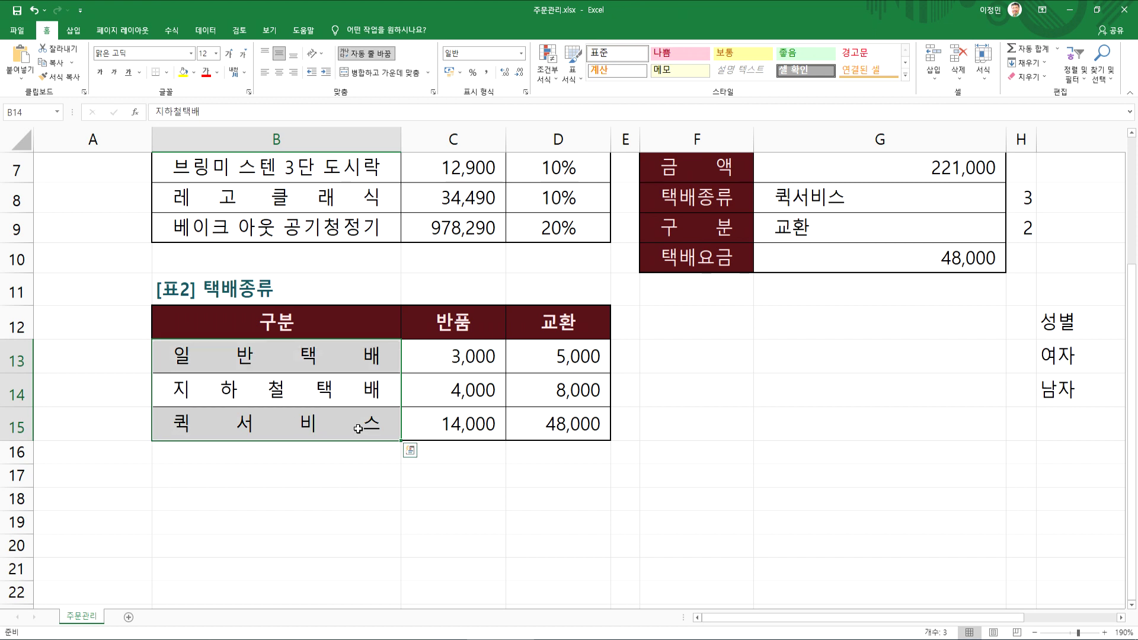
{"action": "key", "text": "Return"}
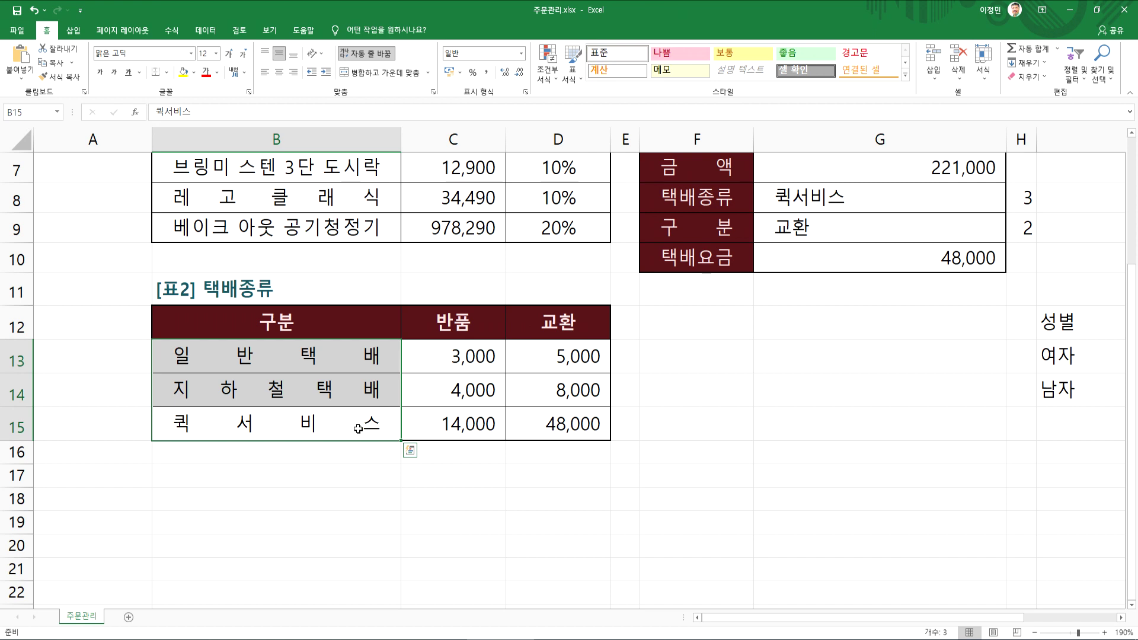
{"action": "double_click", "coordinate": [788, 199]}
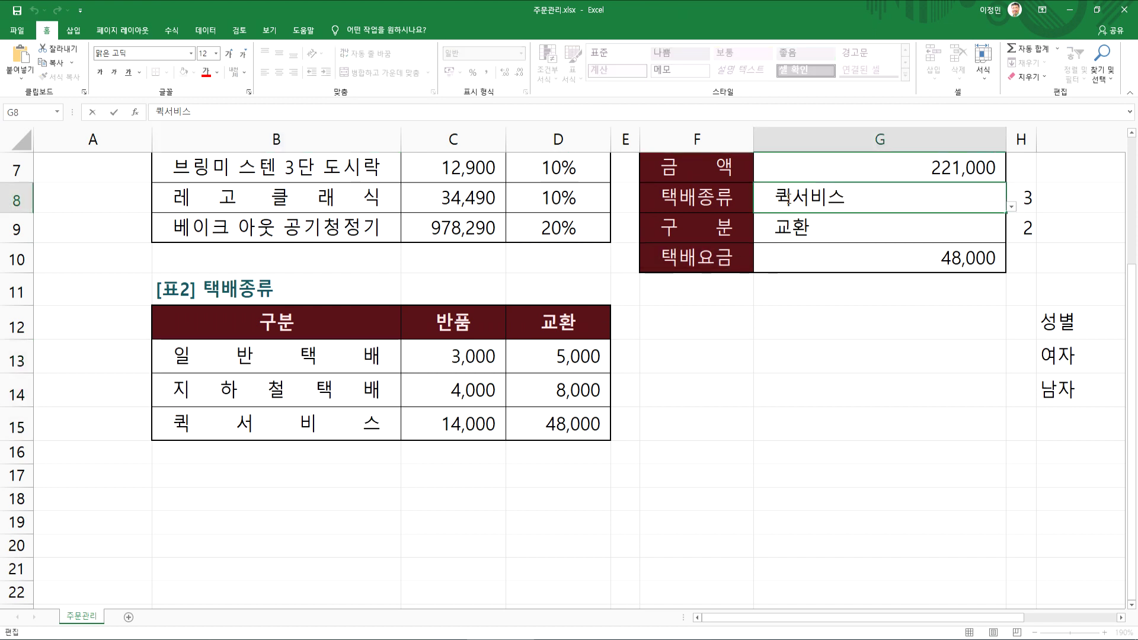
{"action": "double_click", "coordinate": [1028, 199]}
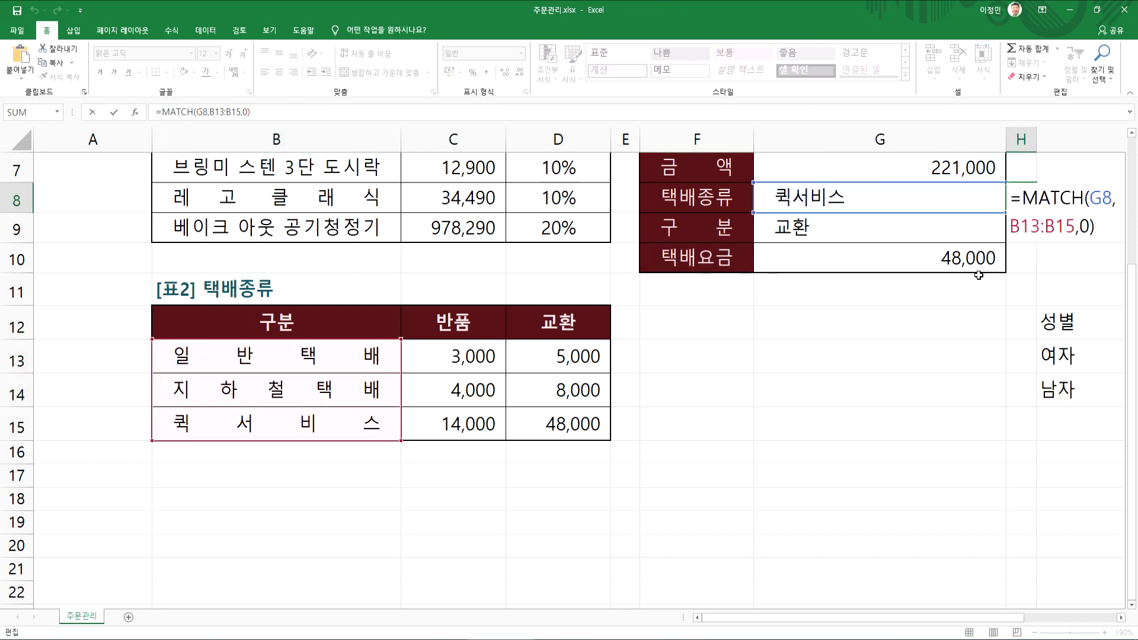
{"action": "left_click", "coordinate": [1121, 618]}
{"action": "left_click", "coordinate": [1121, 618]}
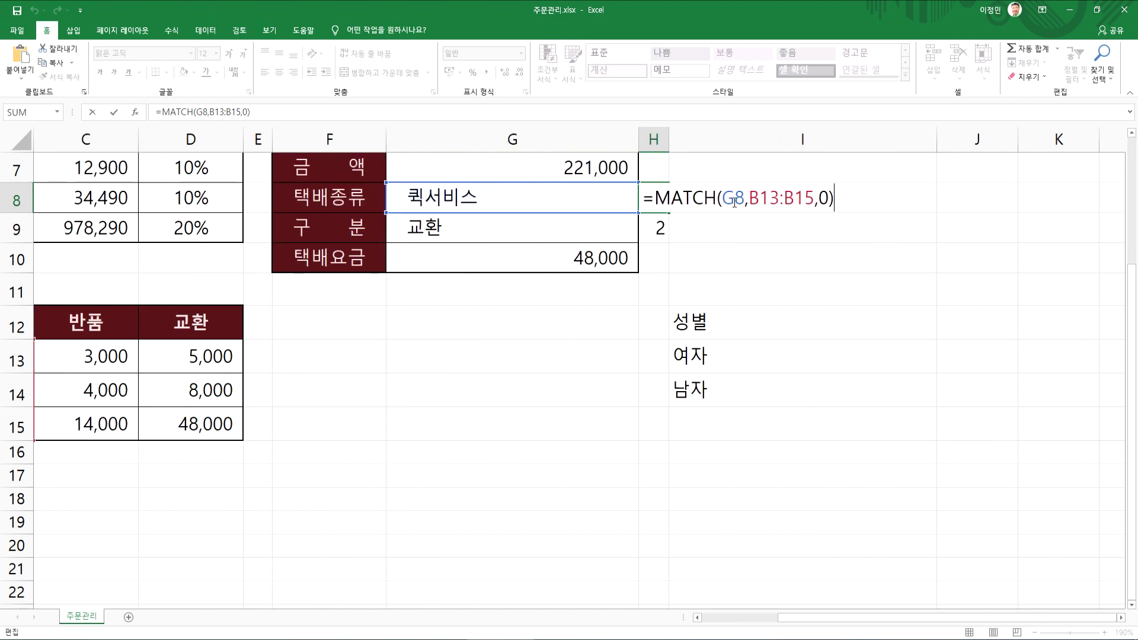
{"action": "left_click_drag", "start_coordinate": [723, 199], "coordinate": [744, 199]}
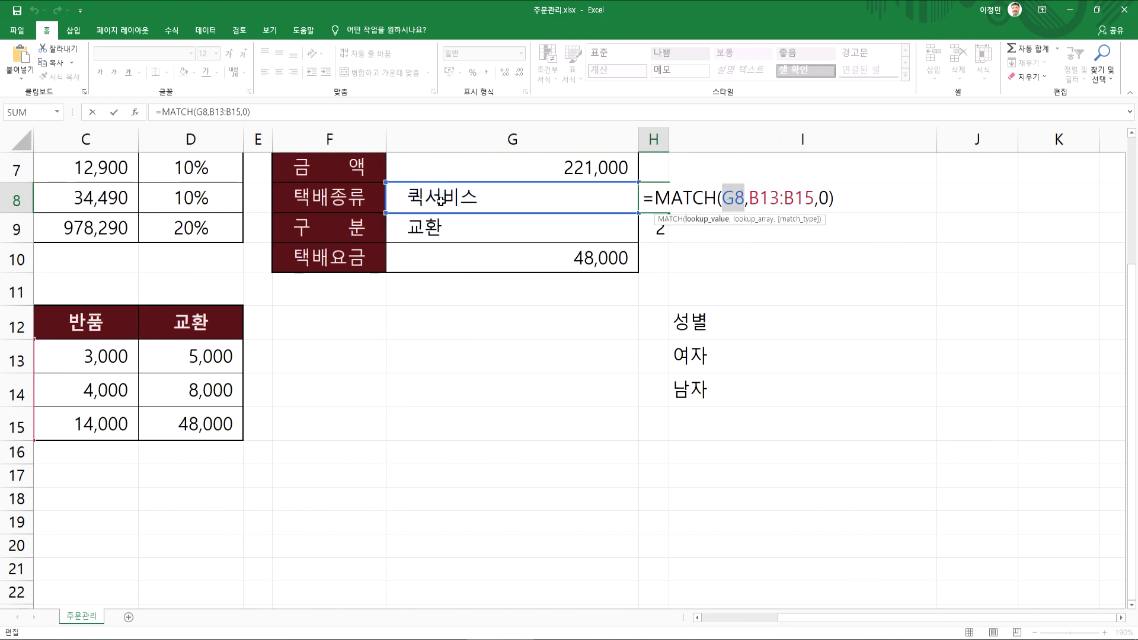
{"action": "left_click_drag", "start_coordinate": [776, 623], "coordinate": [714, 623]}
{"action": "left_click_drag", "start_coordinate": [1011, 227], "coordinate": [1056, 228]}
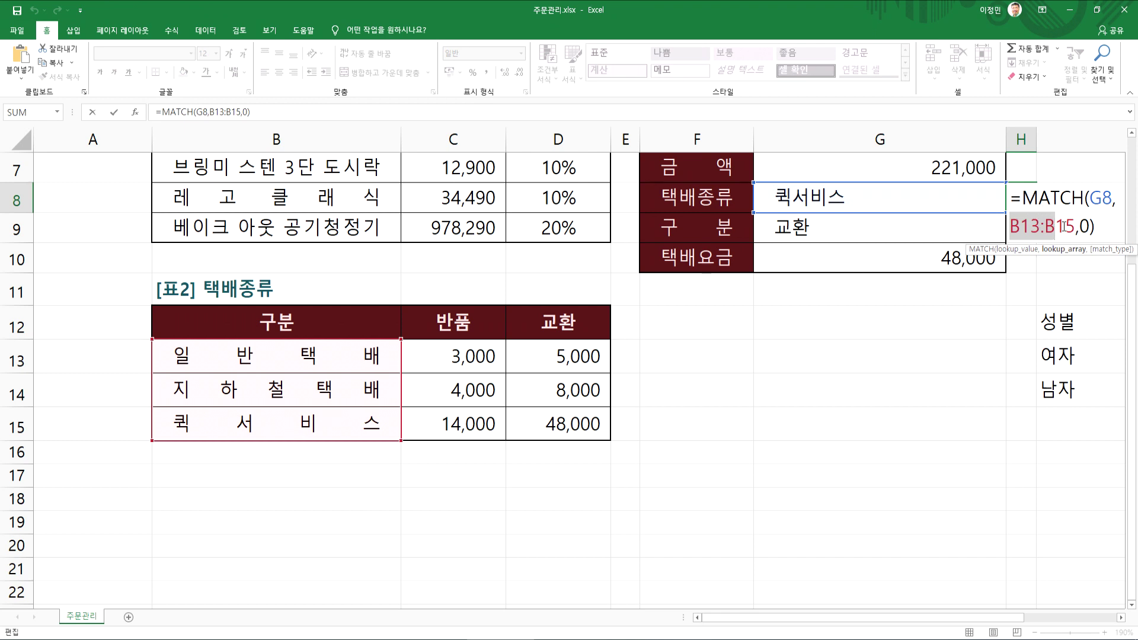
{"action": "key", "text": "ctrl+Return"}
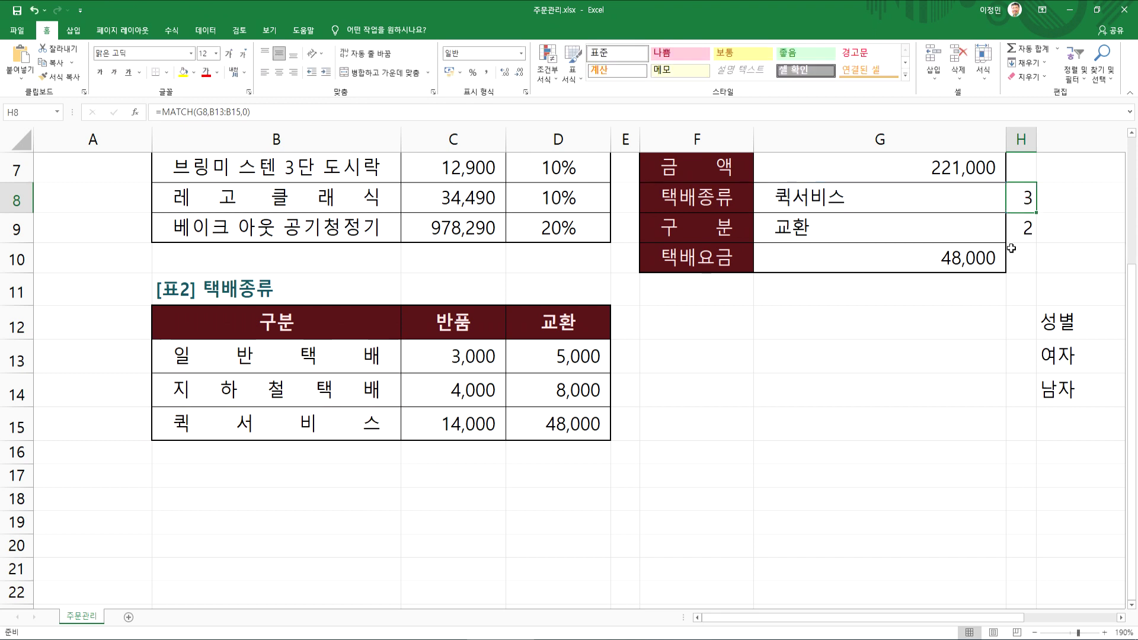
Step: Inspect the match type argument of the MATCH formula in H8, leaving the formula as it is
{"action": "double_click", "coordinate": [1029, 204]}
{"action": "key", "text": "Escape"}
{"action": "scroll", "coordinate": [1123, 622], "scroll_direction": "right", "scroll_amount": 2}
{"action": "key", "text": "F2"}
{"action": "left_click", "coordinate": [818, 199]}
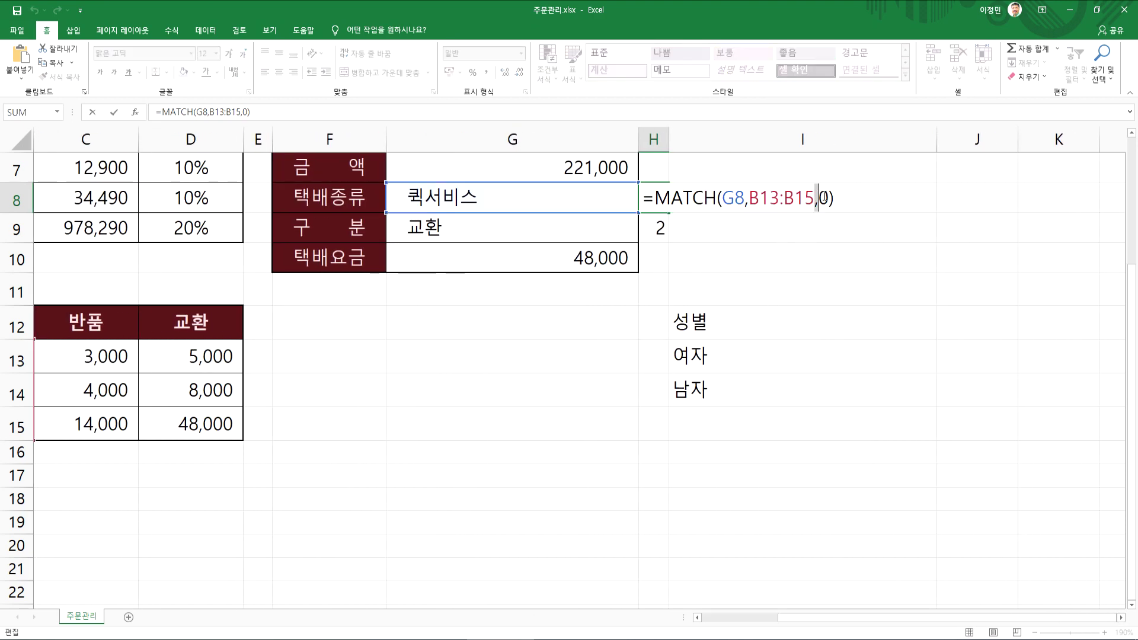
{"action": "left_click", "coordinate": [824, 198]}
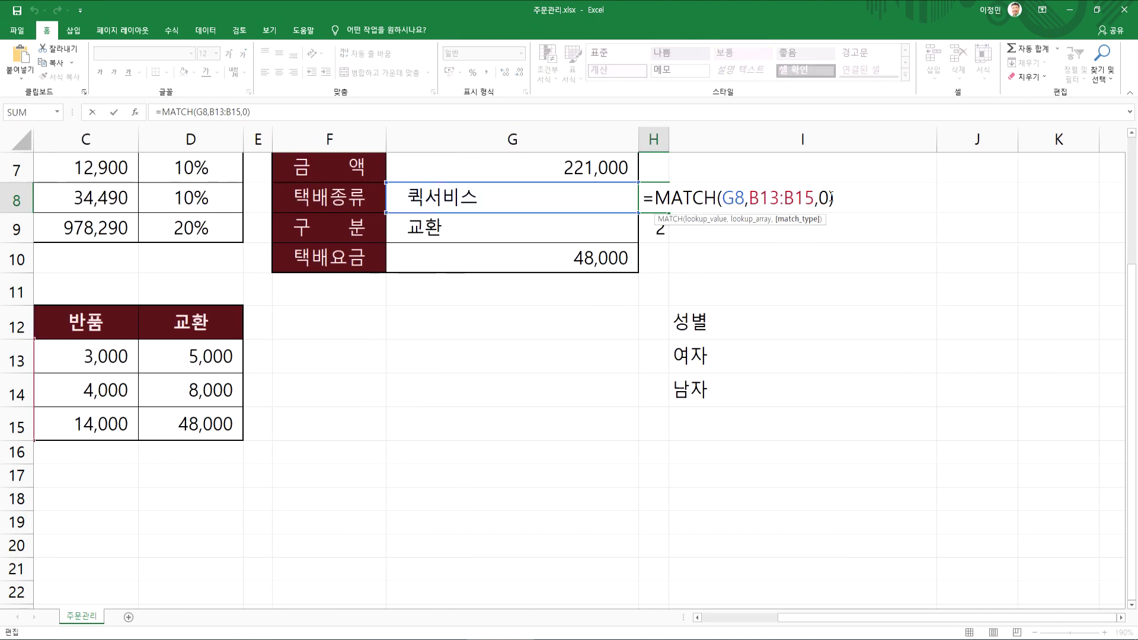
{"action": "left_click_drag", "start_coordinate": [826, 198], "coordinate": [819, 198]}
{"action": "key", "text": "ctrl+Return"}
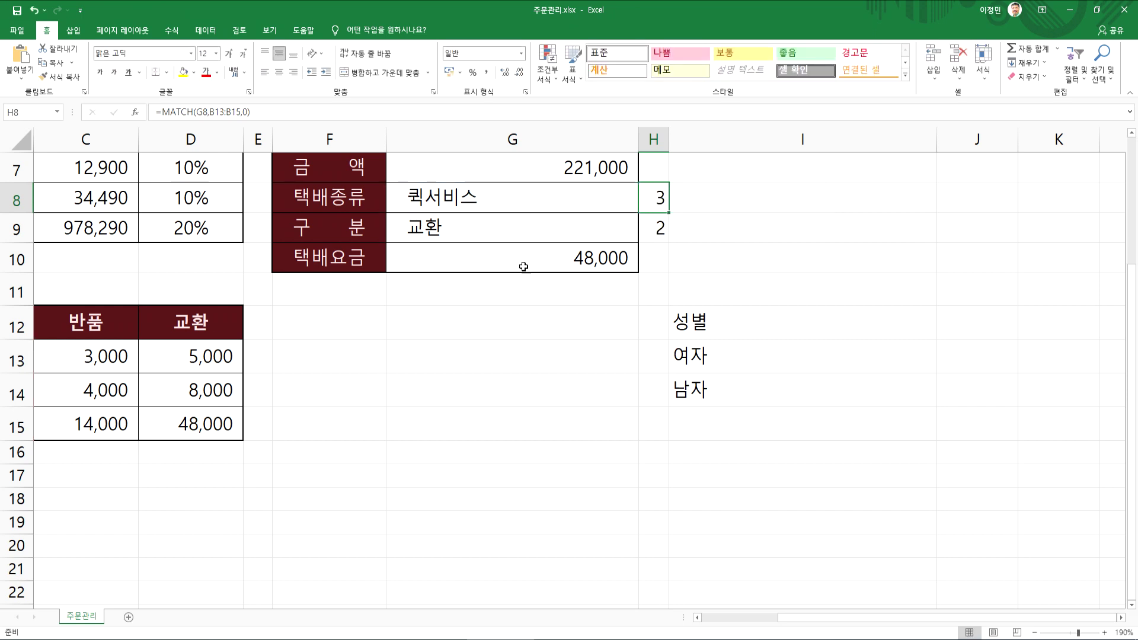
Step: Check the order of the 반품 and 교환 headers in C12:D12
{"action": "left_click", "coordinate": [80, 325]}
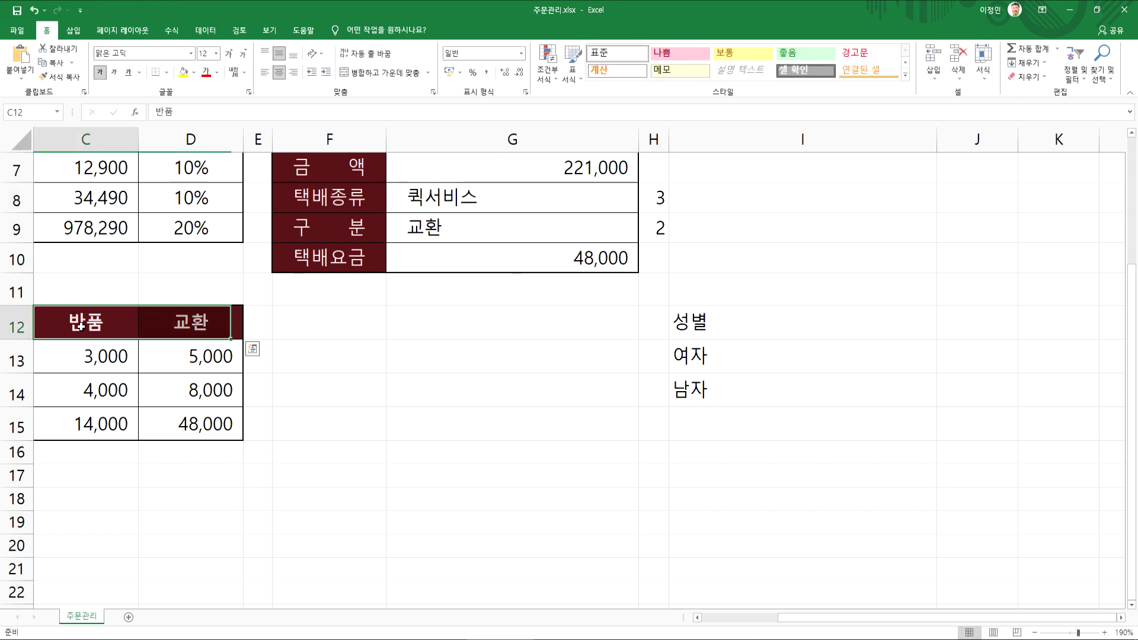
{"action": "key", "text": "shift+Right"}
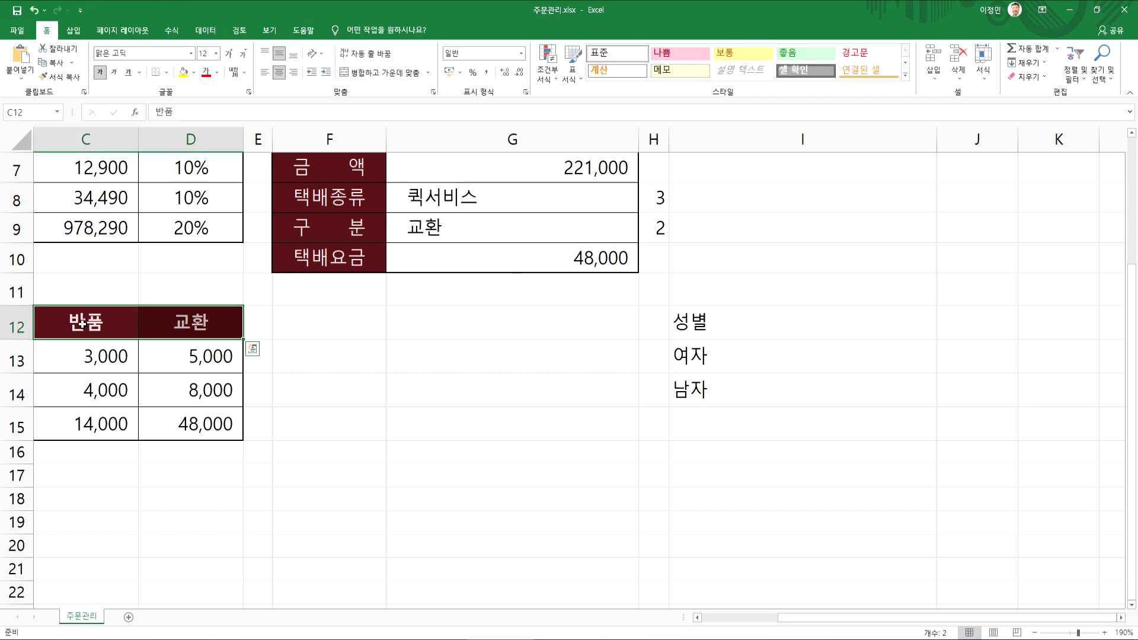
{"action": "key", "text": "Tab"}
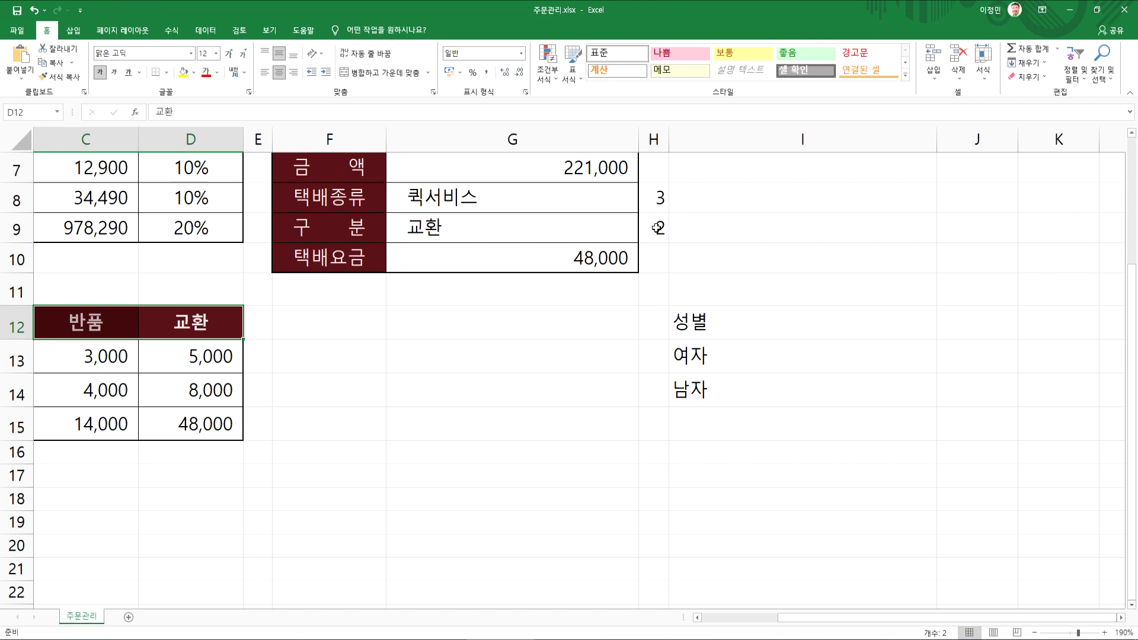
Step: Replace the value in H9 with the formula =MATCH(G9,C12:D12,0) to find the position of the 구분 choice
{"action": "left_click", "coordinate": [659, 228]}
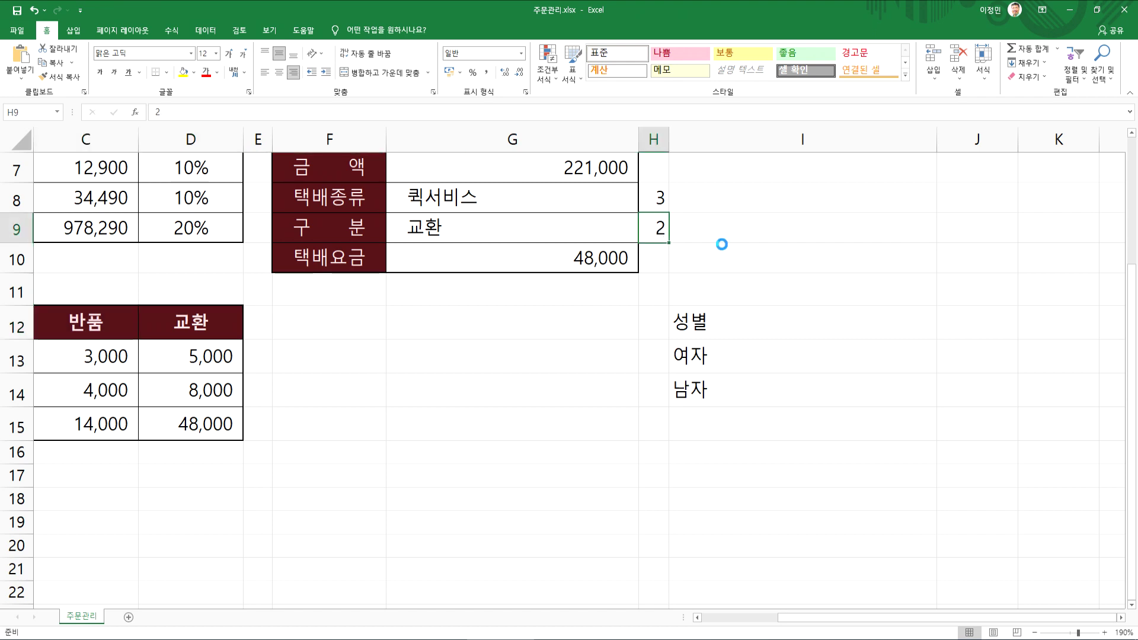
{"action": "key", "text": "Delete"}
{"action": "type", "text": "=MAT"}
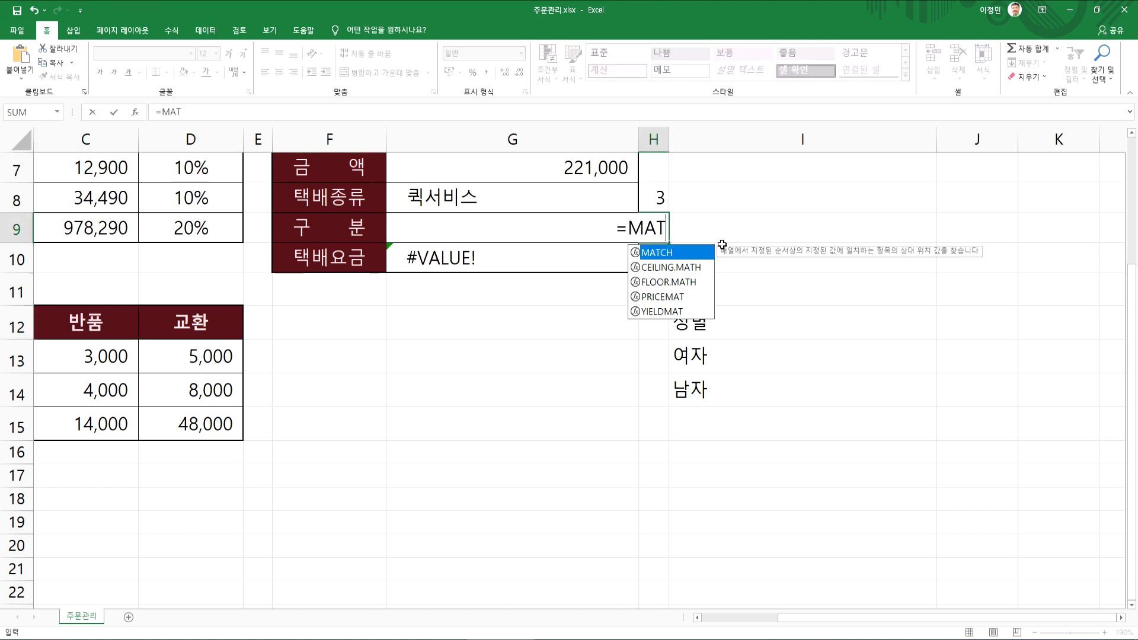
{"action": "key", "text": "Tab"}
{"action": "key", "text": "Left"}
{"action": "type", "text": ","}
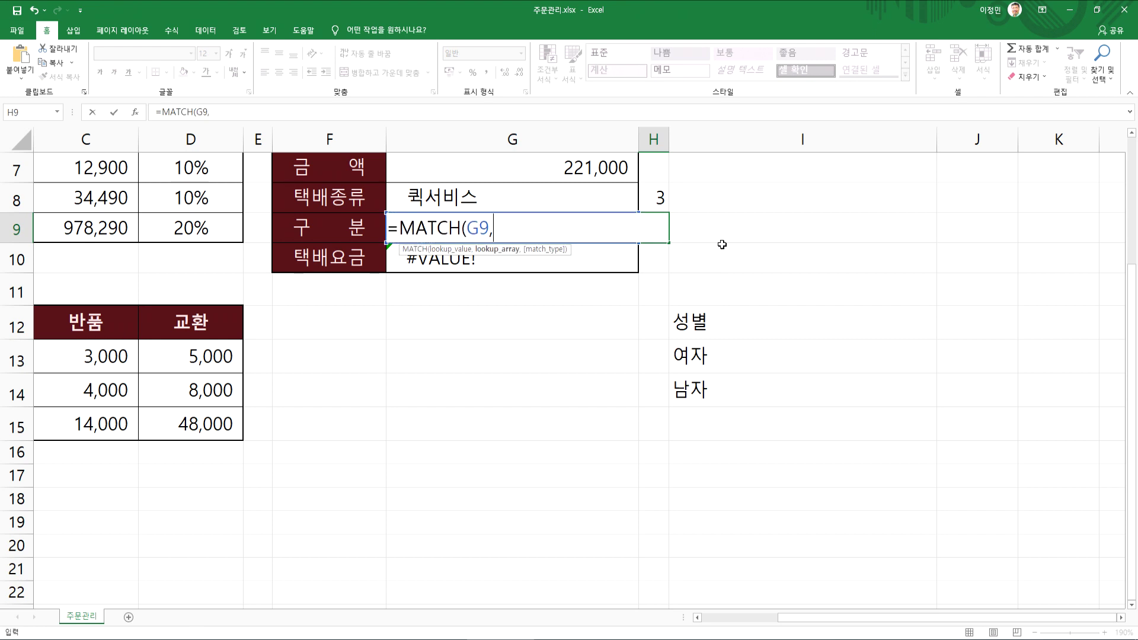
{"action": "left_click_drag", "start_coordinate": [95, 319], "coordinate": [189, 321]}
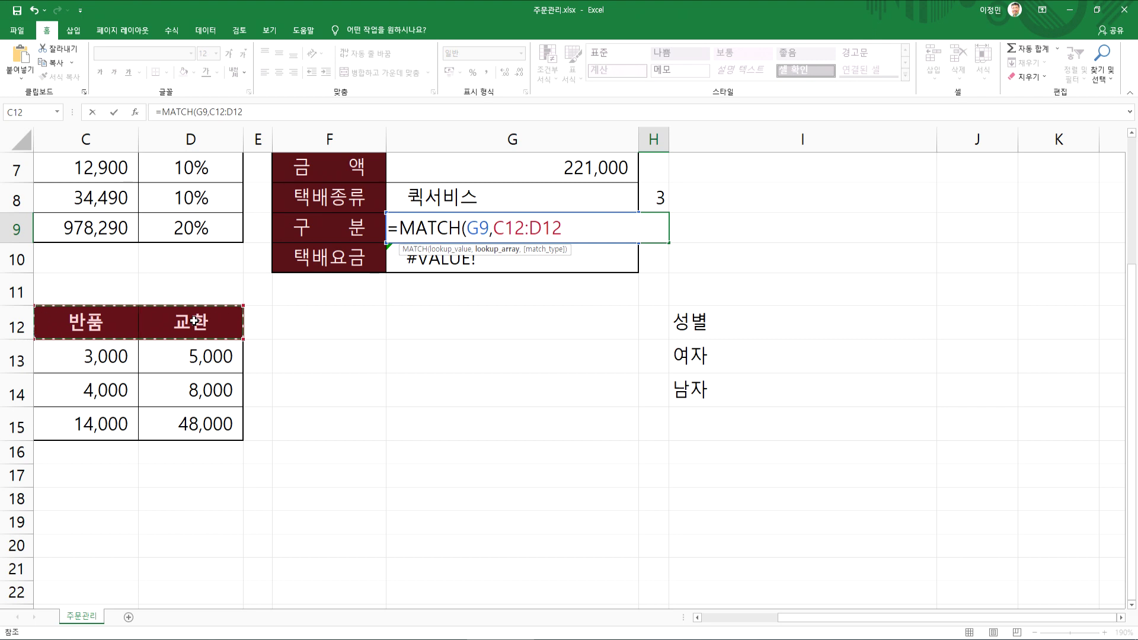
{"action": "type", "text": ",0"}
{"action": "key", "text": "Return"}
{"action": "key", "text": "Up"}
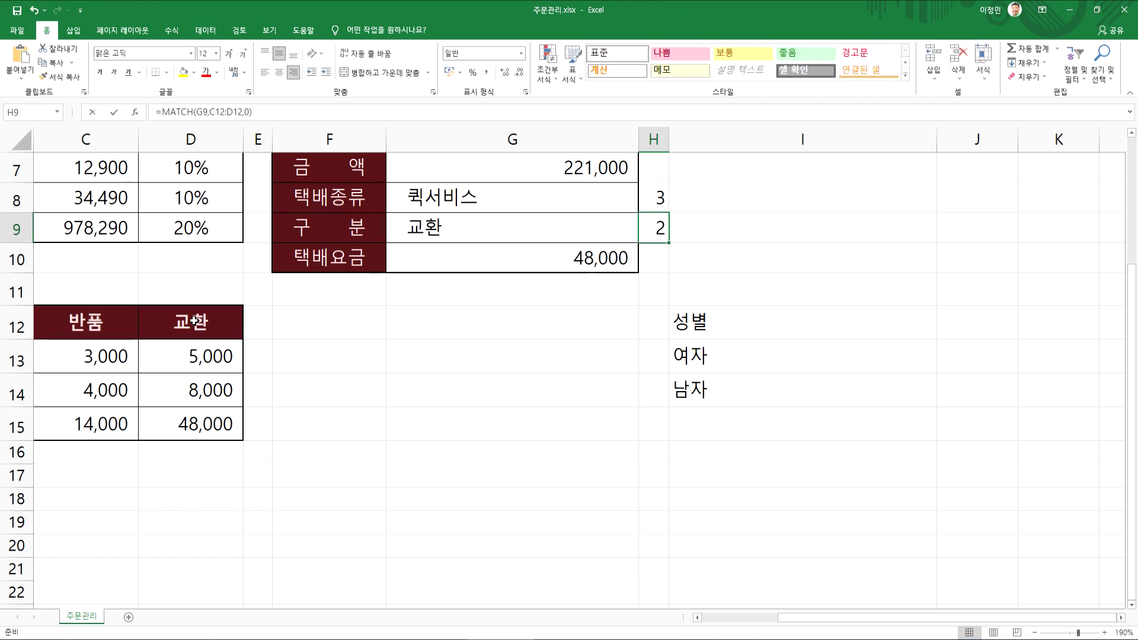
Step: Inspect the arguments of the MATCH formula in H9 against the 구분 choice in G9, leaving the formula as it is
{"action": "key", "text": "F2"}
{"action": "key", "text": "Escape"}
{"action": "key", "text": "Left"}
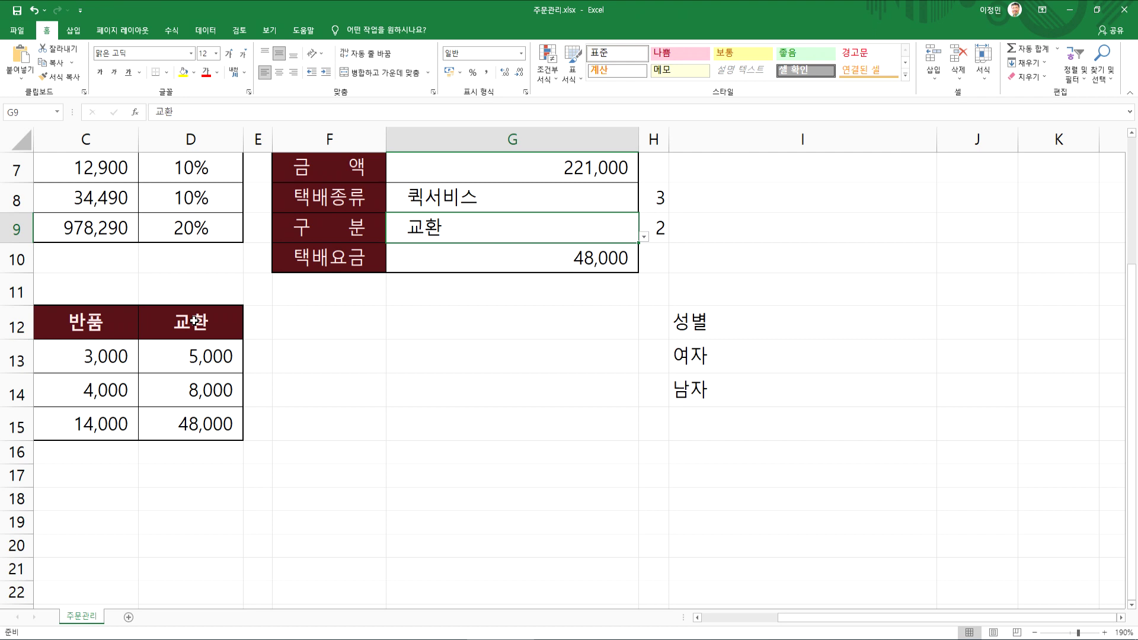
{"action": "key", "text": "Right"}
{"action": "key", "text": "F2"}
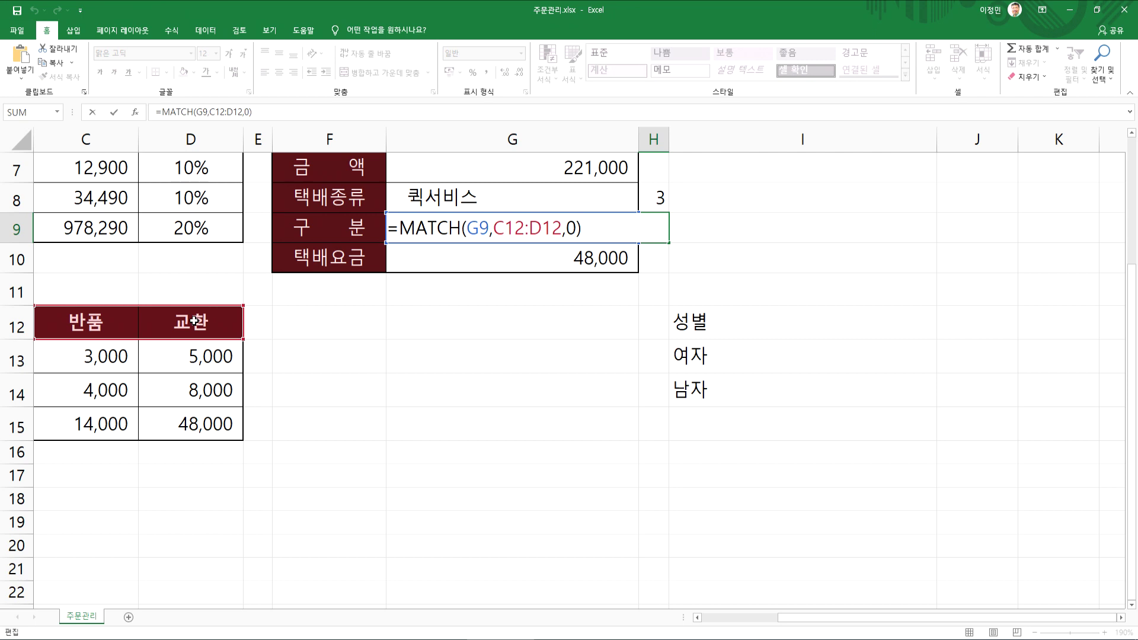
{"action": "key", "text": "ctrl+Return"}
Step: Review how the product names and rows in B4:D9 are listed vertically, relative to the product name in G3
{"action": "key", "text": "Left"}
{"action": "key", "text": "Left"}
{"action": "key", "text": "Left"}
{"action": "key", "text": "Left"}
{"action": "key", "text": "Left"}
{"action": "key", "text": "Left"}
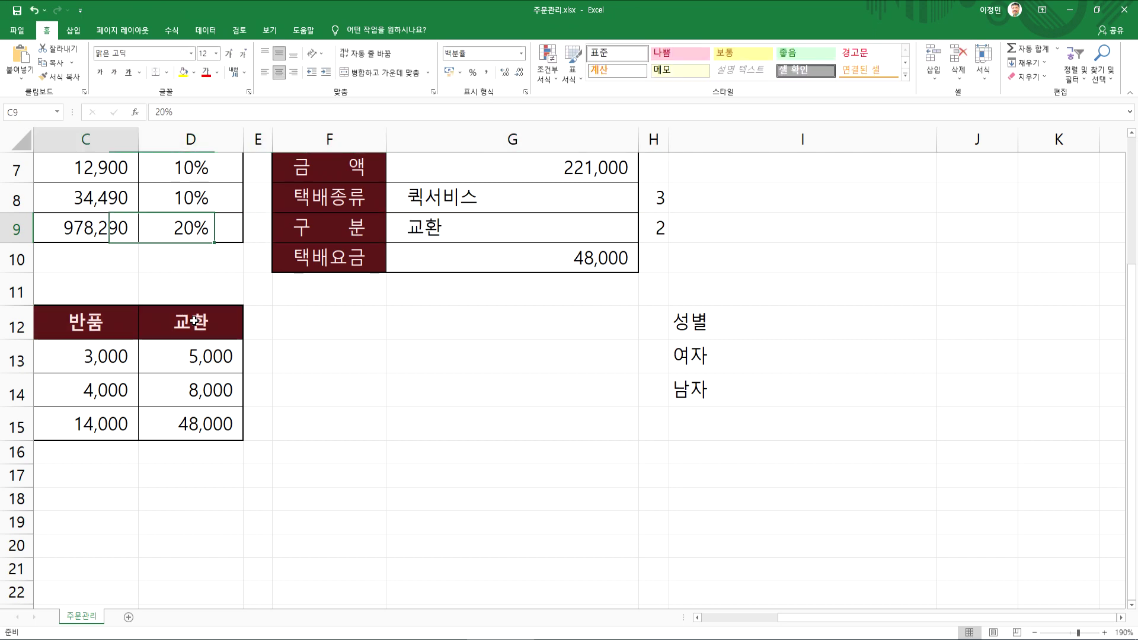
{"action": "key", "text": "Left"}
{"action": "key", "text": "Right"}
{"action": "key", "text": "Right"}
{"action": "key", "text": "Right"}
{"action": "key", "text": "Right"}
{"action": "key", "text": "Up"}
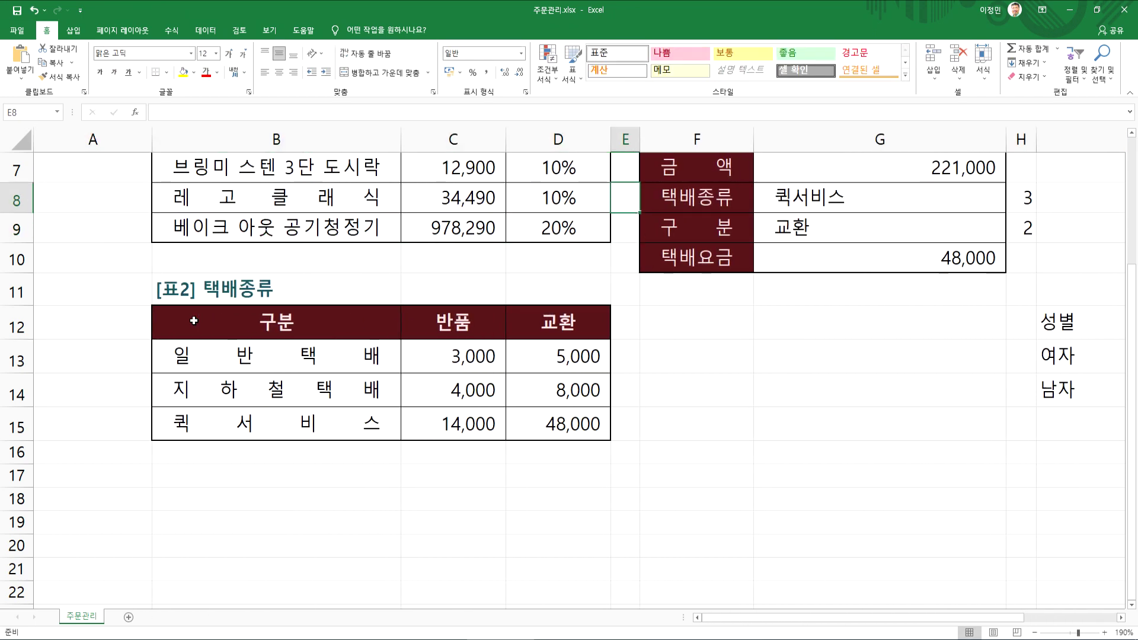
{"action": "scroll", "coordinate": [197, 296], "scroll_direction": "up", "scroll_amount": 2}
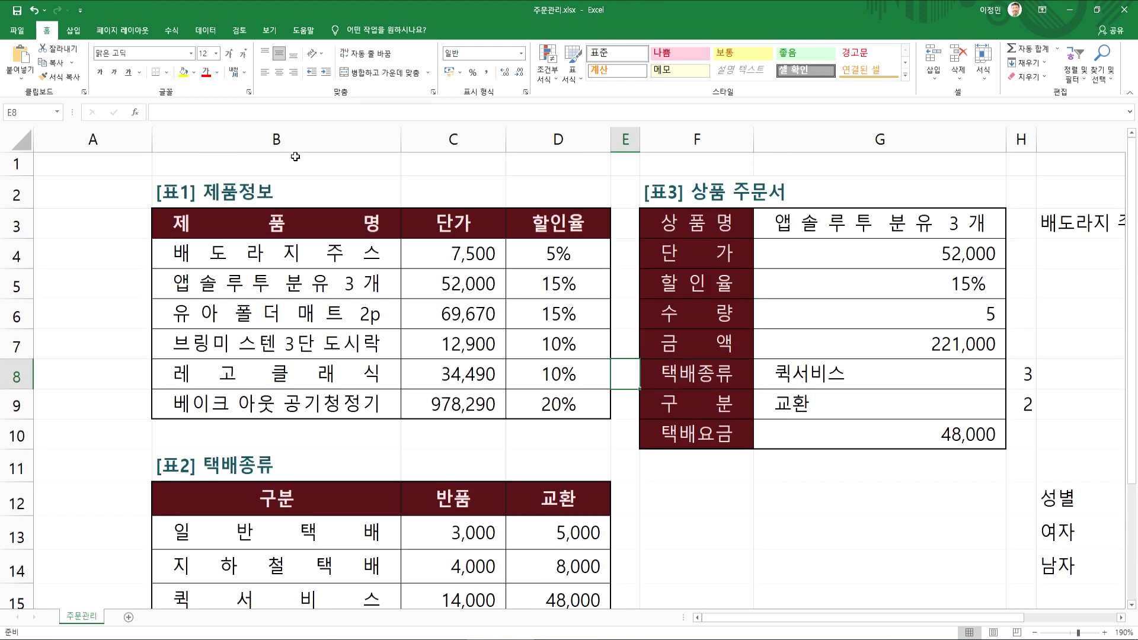
{"action": "left_click", "coordinate": [795, 224]}
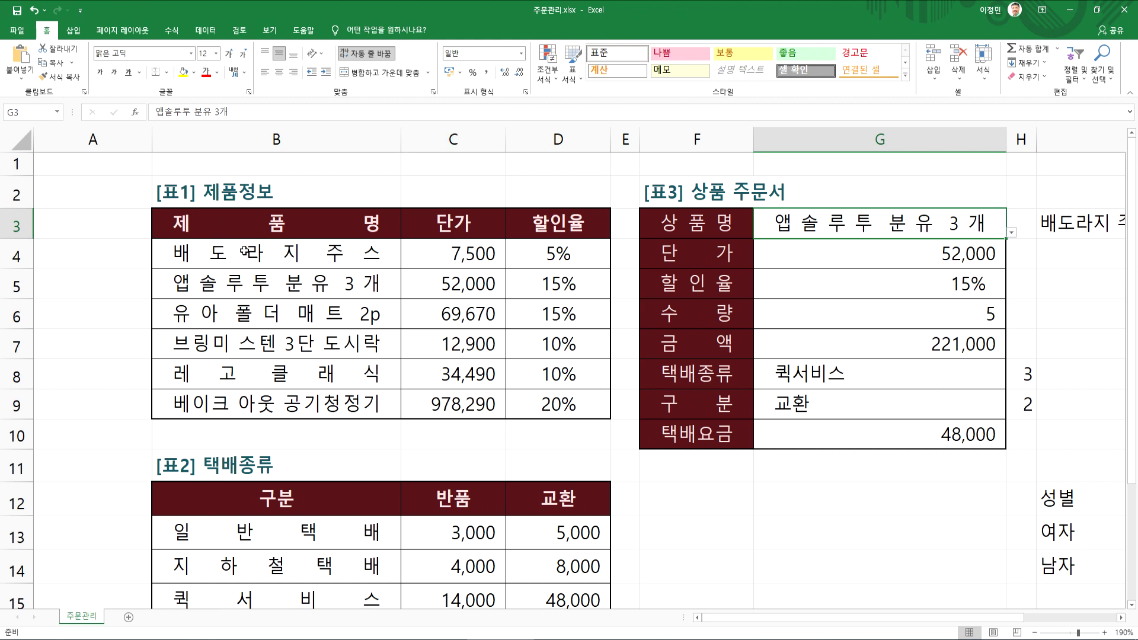
{"action": "left_click_drag", "start_coordinate": [292, 253], "coordinate": [520, 253]}
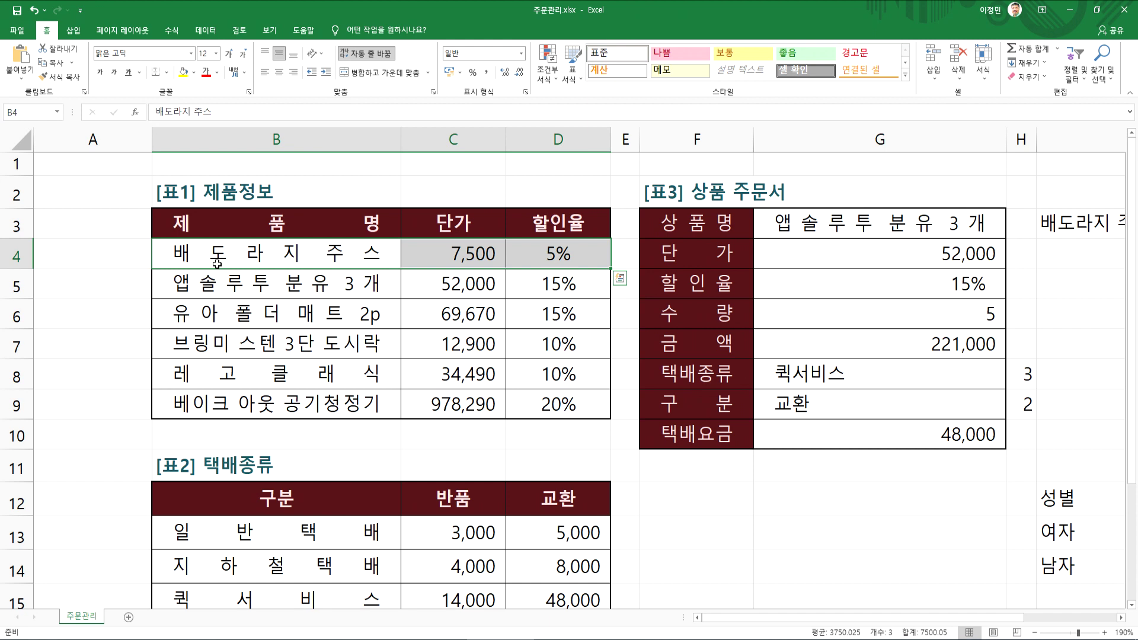
{"action": "left_click_drag", "start_coordinate": [231, 256], "coordinate": [268, 563]}
{"action": "scroll", "coordinate": [268, 562], "scroll_direction": "up", "scroll_amount": 3}
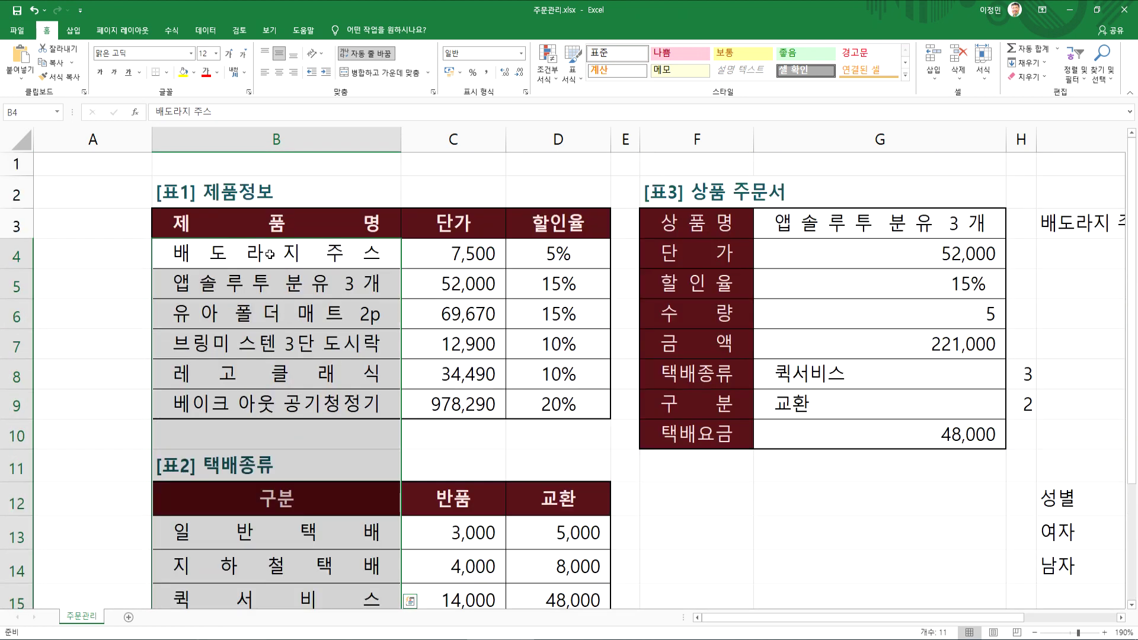
{"action": "left_click", "coordinate": [367, 266]}
{"action": "left_click_drag", "start_coordinate": [367, 267], "coordinate": [526, 523]}
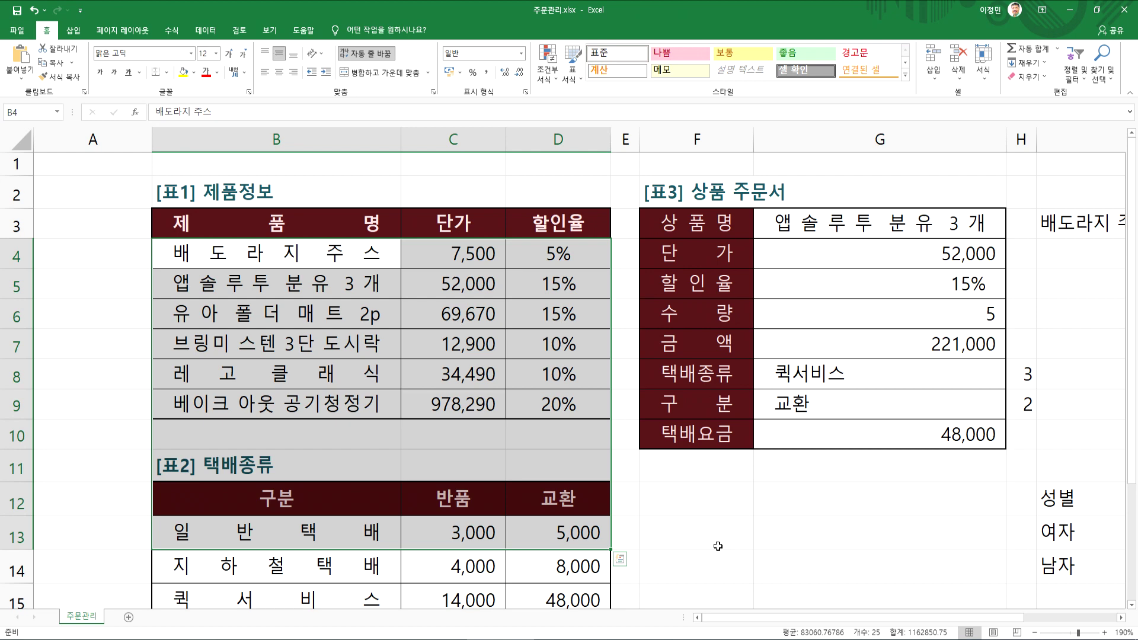
{"action": "left_click", "coordinate": [718, 546]}
Step: Inspect the function name and B4:D9 range of the VLOOKUP formula in G4 without changing it
{"action": "left_click", "coordinate": [903, 250]}
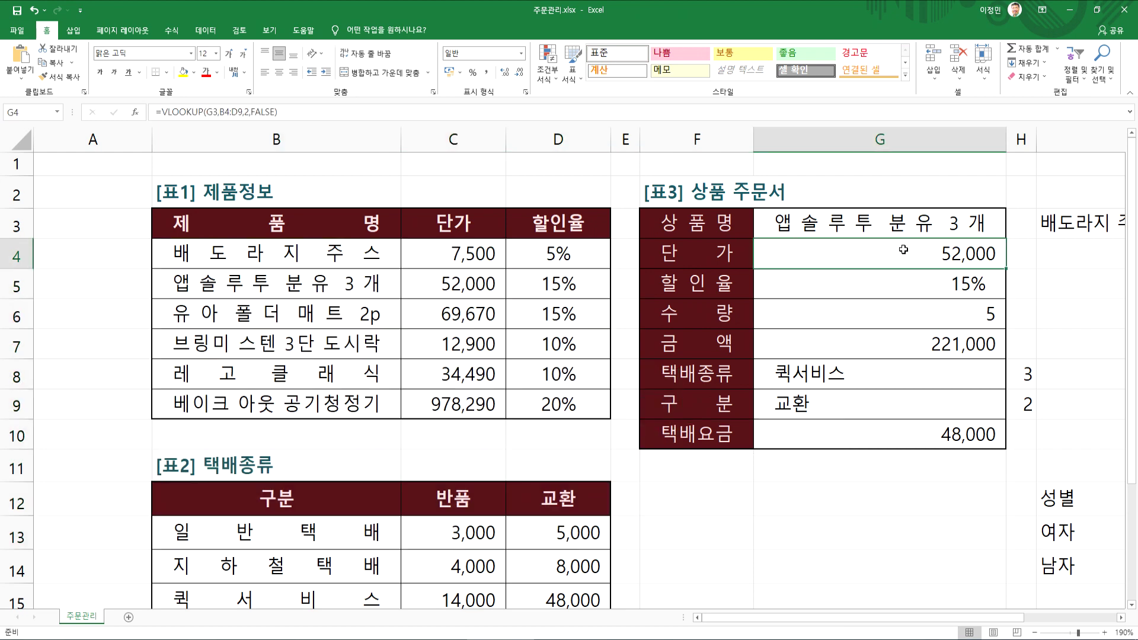
{"action": "double_click", "coordinate": [904, 249]}
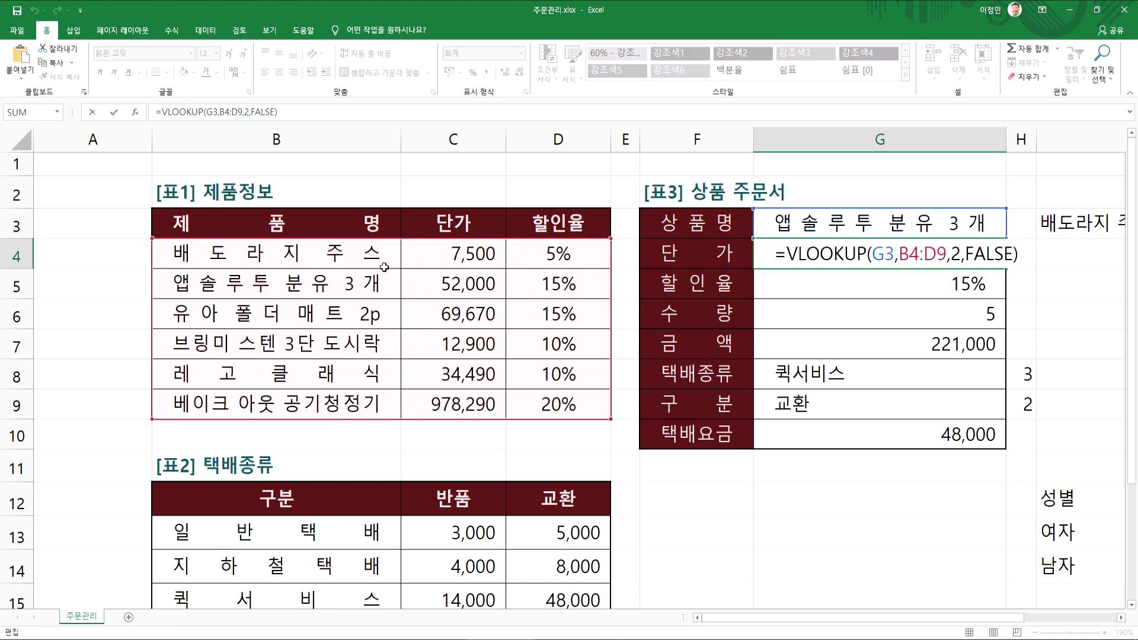
{"action": "left_click_drag", "start_coordinate": [787, 253], "coordinate": [798, 253]}
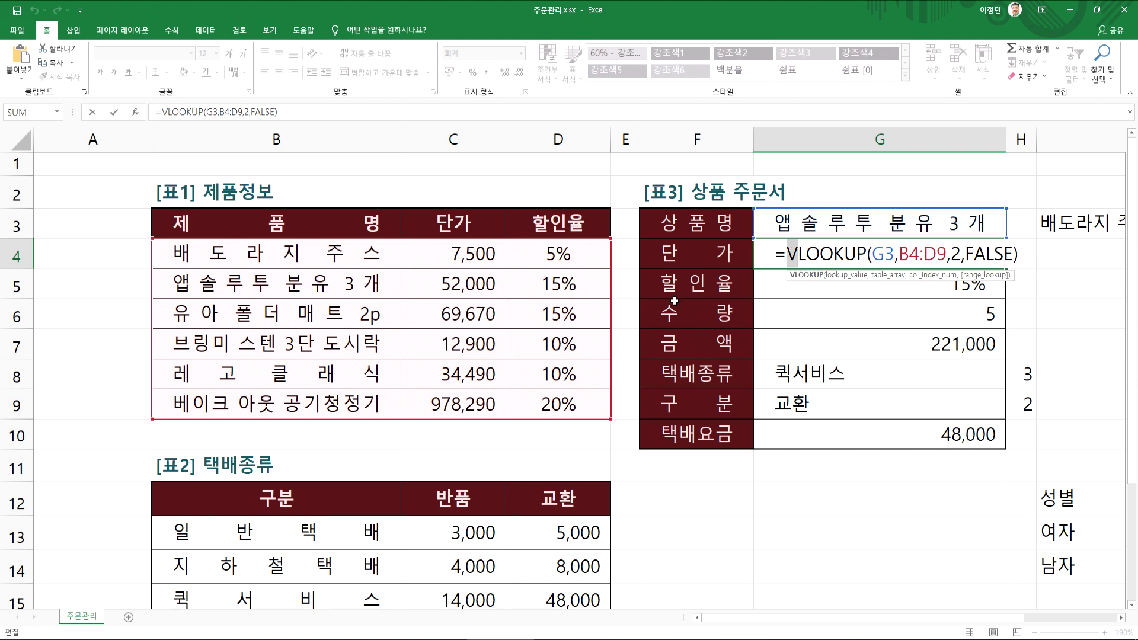
{"action": "key", "text": "Escape"}
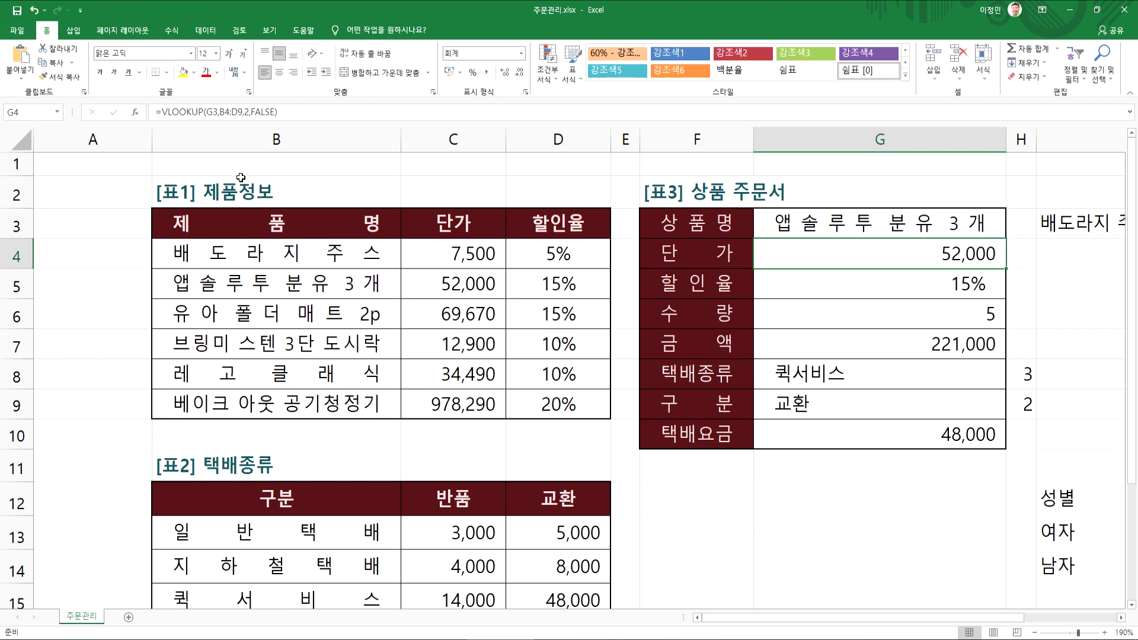
Step: Trace a horizontal list layout across row 1 from column B and compare it with the function used in G4
{"action": "left_click", "coordinate": [238, 166]}
{"action": "left_click", "coordinate": [463, 169]}
{"action": "left_click", "coordinate": [553, 165]}
{"action": "left_click", "coordinate": [730, 171]}
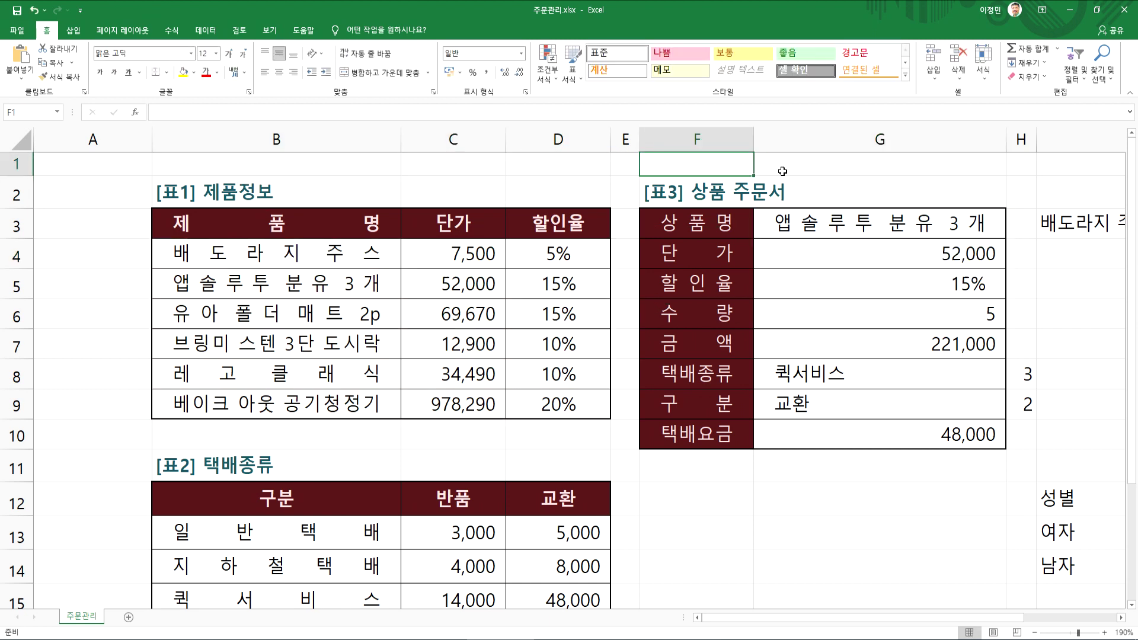
{"action": "left_click_drag", "start_coordinate": [730, 170], "coordinate": [822, 169]}
{"action": "left_click_drag", "start_coordinate": [300, 161], "coordinate": [1058, 164]}
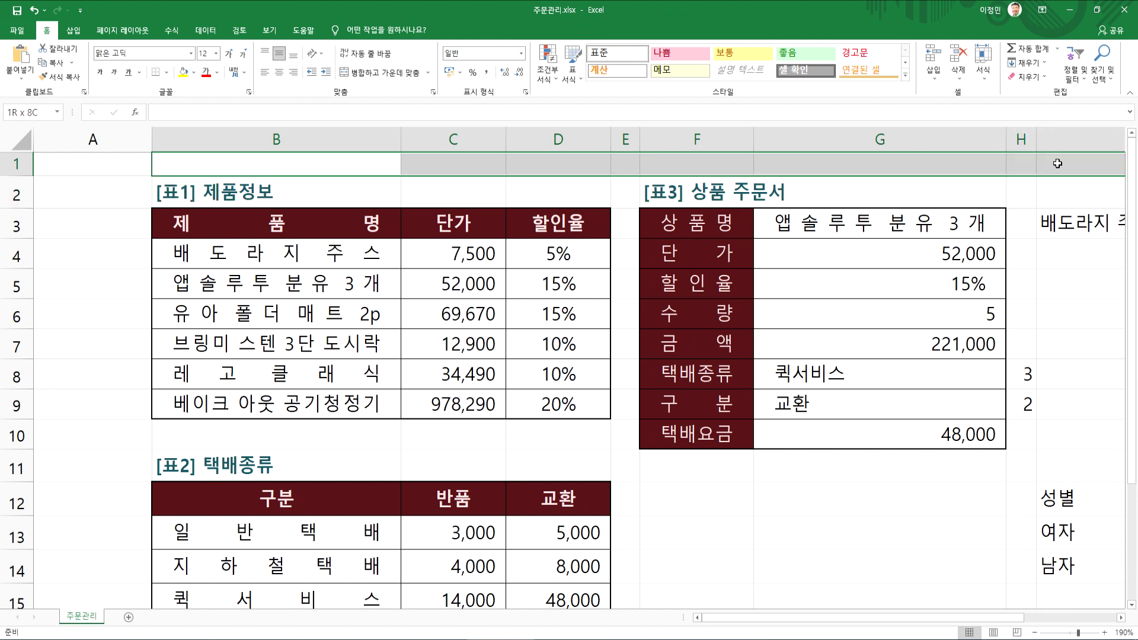
{"action": "double_click", "coordinate": [848, 254]}
{"action": "left_click_drag", "start_coordinate": [793, 255], "coordinate": [795, 257]}
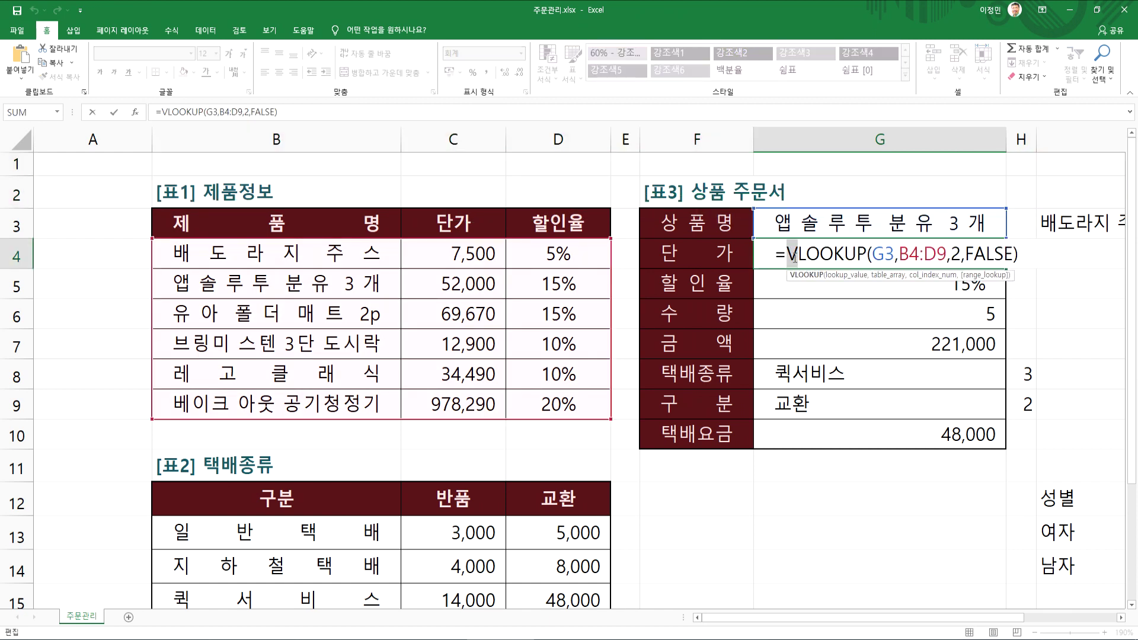
{"action": "key", "text": "Escape"}
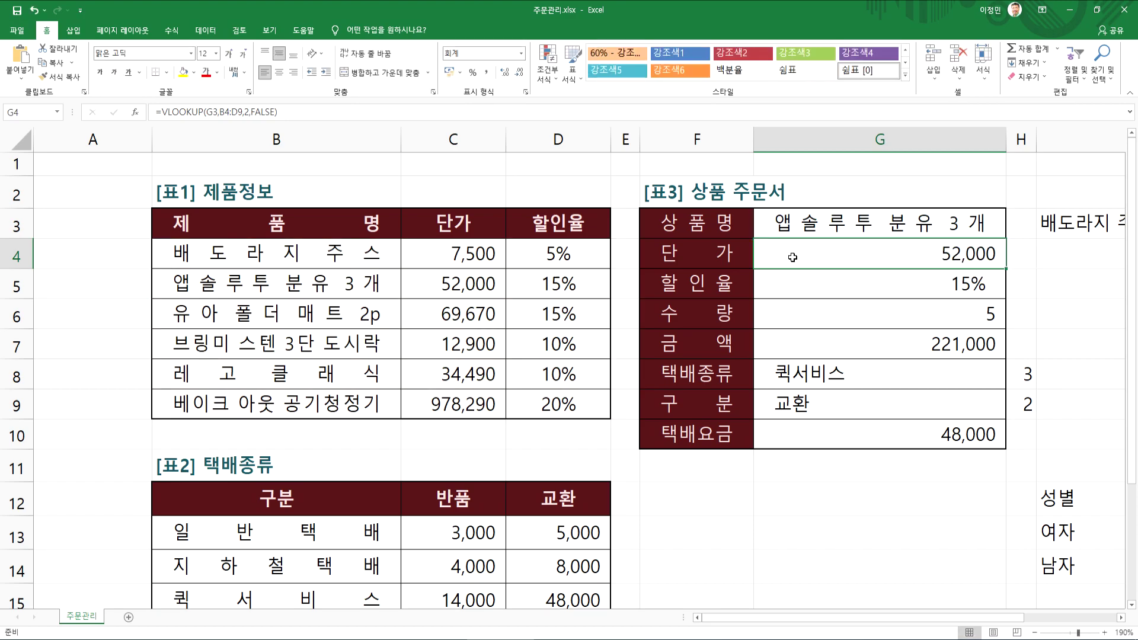
Step: Switch to Notepad and add the line "찾고자 하는 목록이 세로로 나열되어 있을 경우 > VLOOKUP" below the =VLOOKUP(G3, B4:D9, 3, 0) note
{"action": "key", "text": "alt+Tab"}
{"action": "left_click", "coordinate": [108, 473]}
{"action": "key", "text": "Return"}
{"action": "type", "text": "찾고자 하는 목록이 셀"}
{"action": "type", "text": "로로 나열됭"}
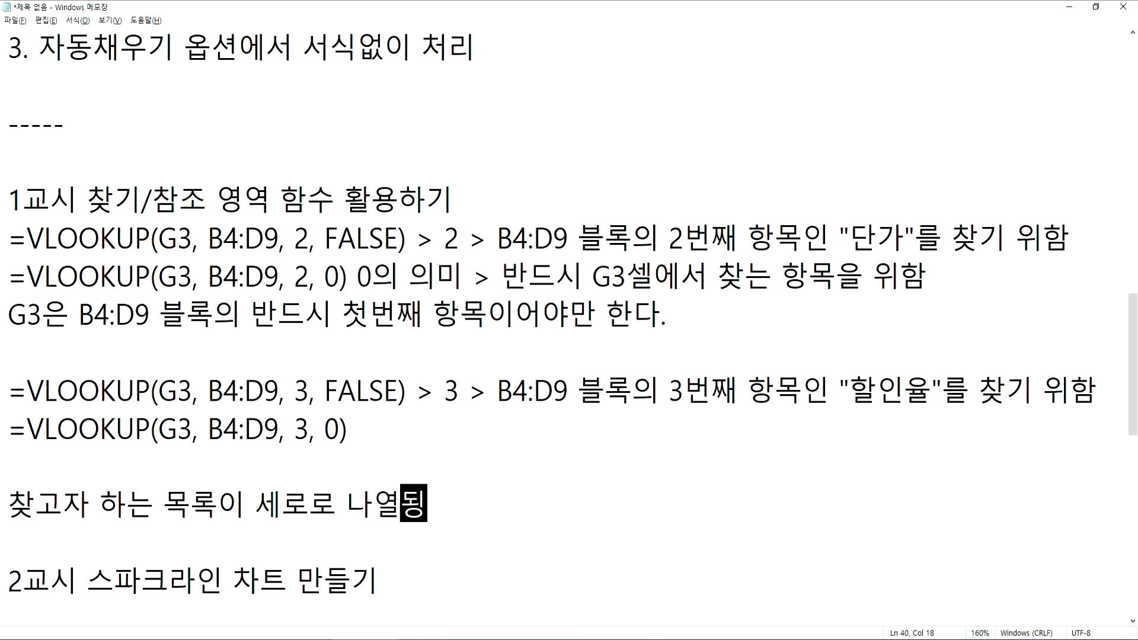
{"action": "type", "text": "어 있을 경ㅇ우 > VLOOKUP"}
{"action": "key", "text": "Return"}
Step: Duplicate the new VLOOKUP note line directly below itself
{"action": "key", "text": "Up"}
{"action": "key", "text": "shift+Down"}
{"action": "key", "text": "ctrl+c"}
{"action": "key", "text": "Right"}
{"action": "key", "text": "ctrl+v"}
Step: Change 세로로 to 가로로 in the duplicated note line
{"action": "key", "text": "Up"}
{"action": "key", "text": "Right"}
{"action": "key", "text": "Right"}
{"action": "key", "text": "Right"}
{"action": "key", "text": "Right"}
{"action": "key", "text": "Right"}
{"action": "key", "text": "Right"}
{"action": "key", "text": "Right"}
{"action": "key", "text": "Right"}
{"action": "key", "text": "Right"}
{"action": "key", "text": "Right"}
{"action": "key", "text": "Right"}
{"action": "key", "text": "Right"}
{"action": "key", "text": "Right"}
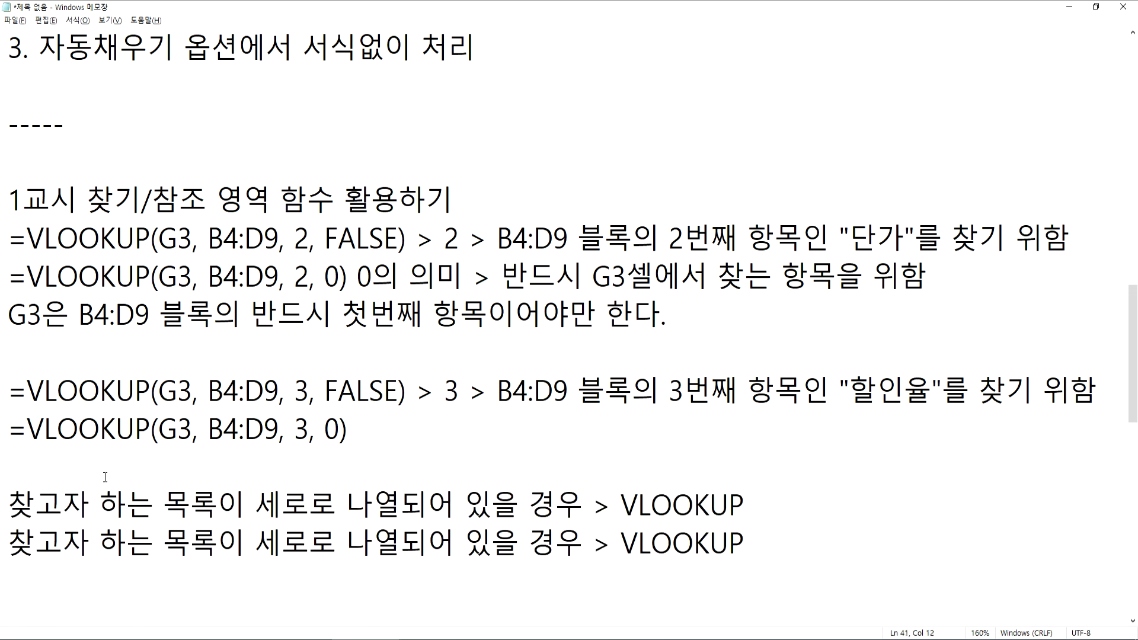
{"action": "type", "text": "가"}
{"action": "key", "text": "Delete"}
Step: Change the function name in the duplicated note line to HLOOKUP and place the cursor on the empty line below it
{"action": "key", "text": "Right"}
{"action": "key", "text": "Right"}
{"action": "key", "text": "Right"}
{"action": "key", "text": "Right"}
{"action": "key", "text": "Right"}
{"action": "key", "text": "Right"}
{"action": "key", "text": "Right"}
{"action": "key", "text": "Right"}
{"action": "key", "text": "Right"}
{"action": "key", "text": "Right"}
{"action": "key", "text": "Right"}
{"action": "key", "text": "Right"}
{"action": "key", "text": "Right"}
{"action": "key", "text": "Right"}
{"action": "key", "text": "Right"}
{"action": "key", "text": "Right"}
{"action": "type", "text": "H"}
{"action": "key", "text": "Delete"}
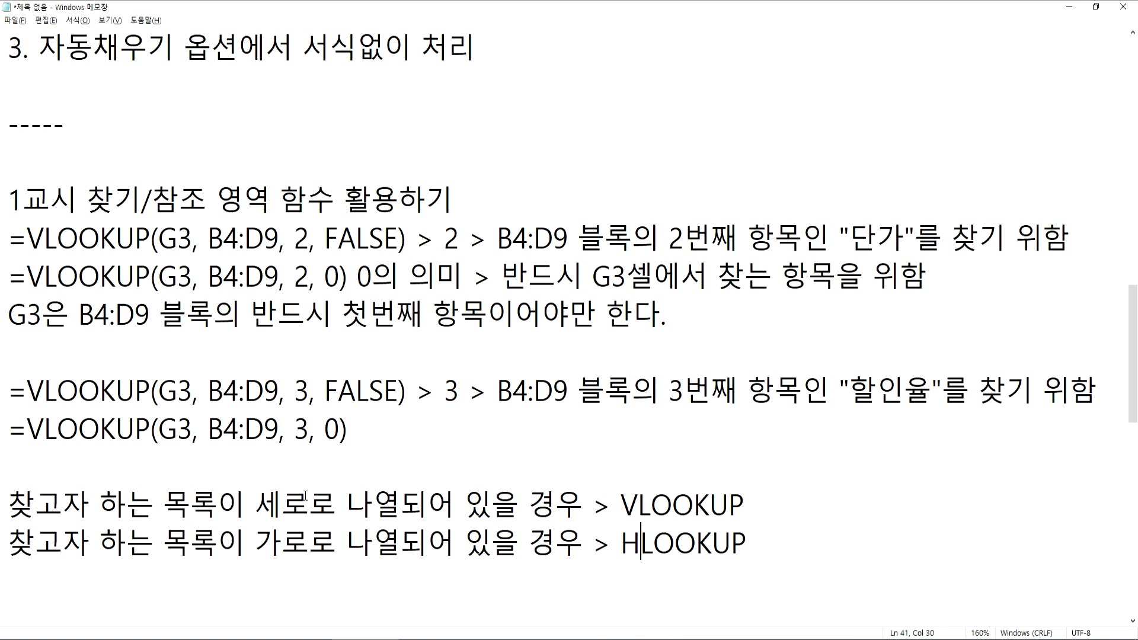
{"action": "left_click", "coordinate": [156, 609]}
{"action": "left_click", "coordinate": [116, 552]}
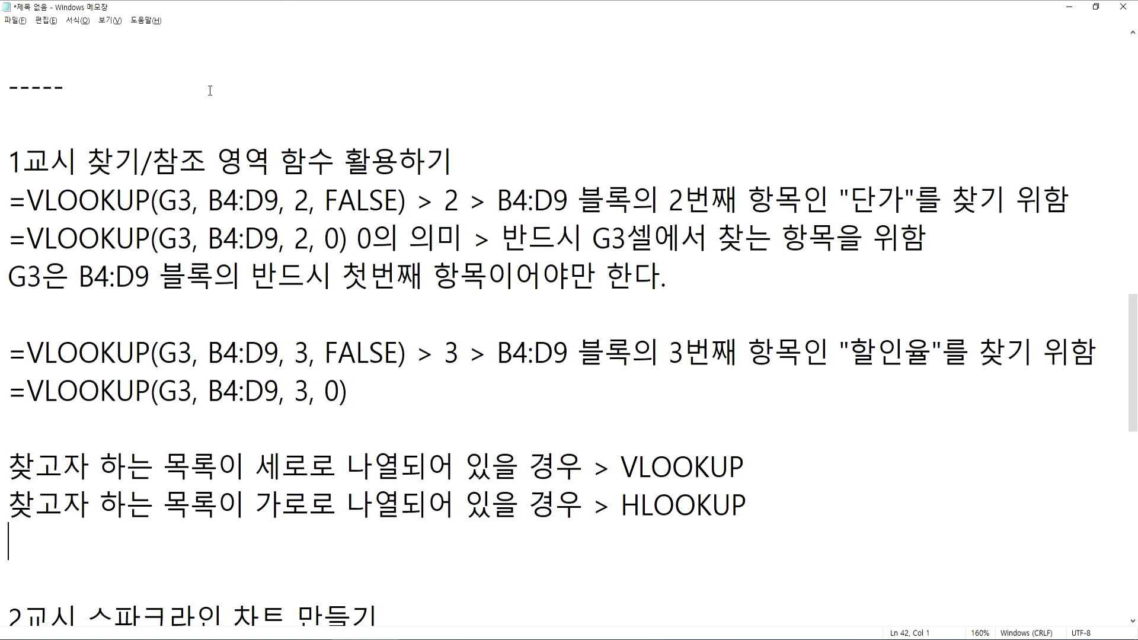
{"action": "scroll", "coordinate": [133, 116], "scroll_direction": "down", "scroll_amount": 2}
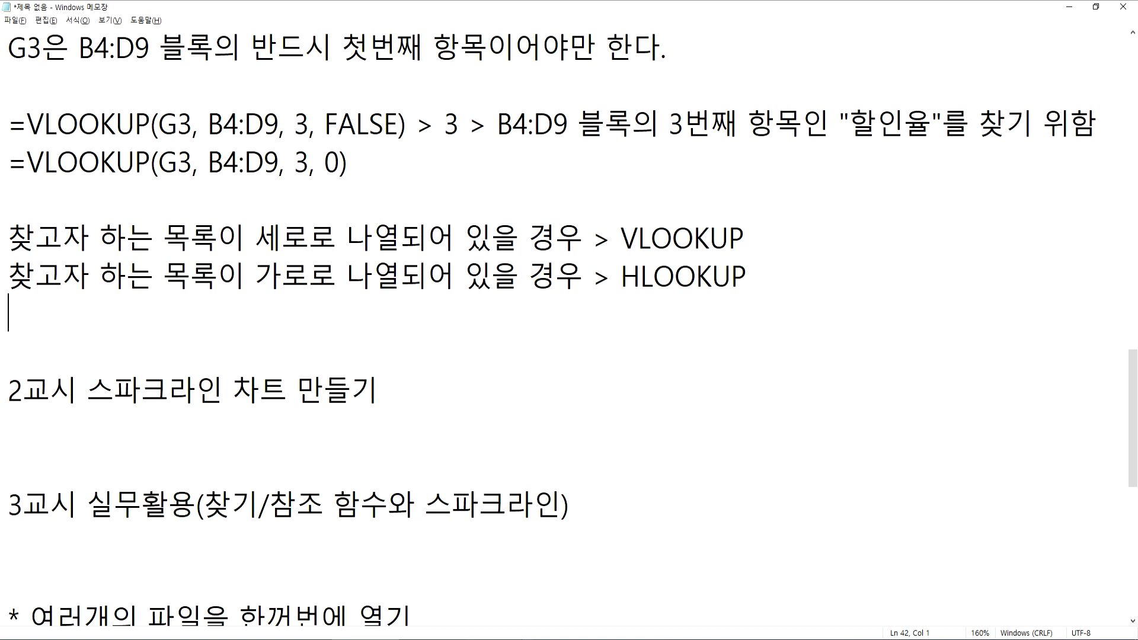
Step: Switch back to the 주문관리 workbook in Excel and check the cells referenced by the MATCH formula in H8
{"action": "key", "text": "alt+Tab"}
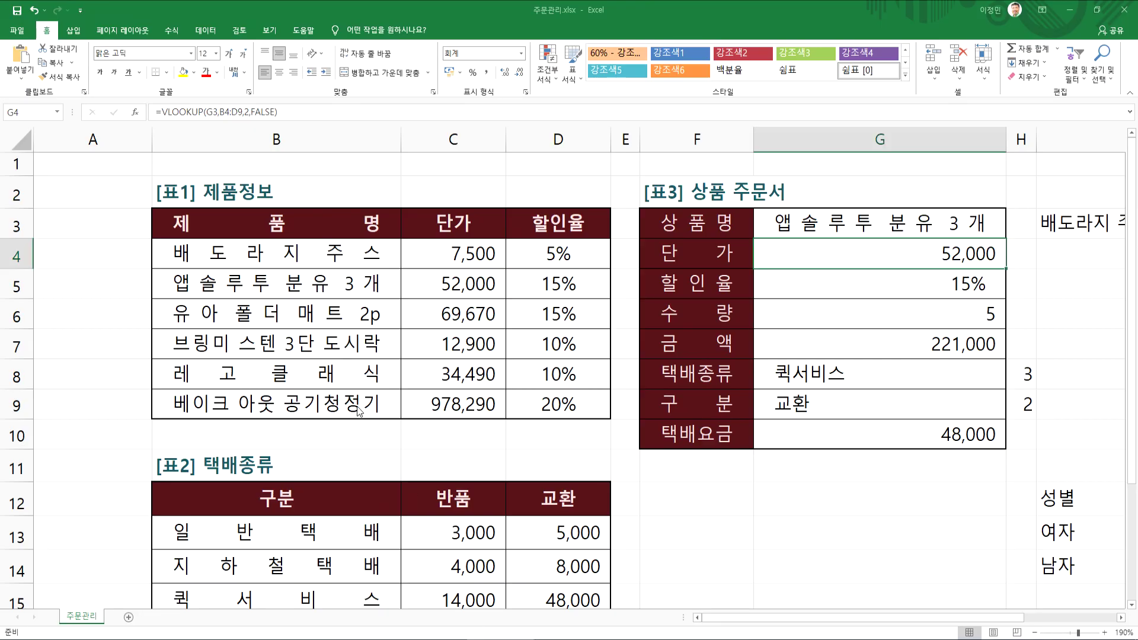
{"action": "left_click", "coordinate": [822, 456]}
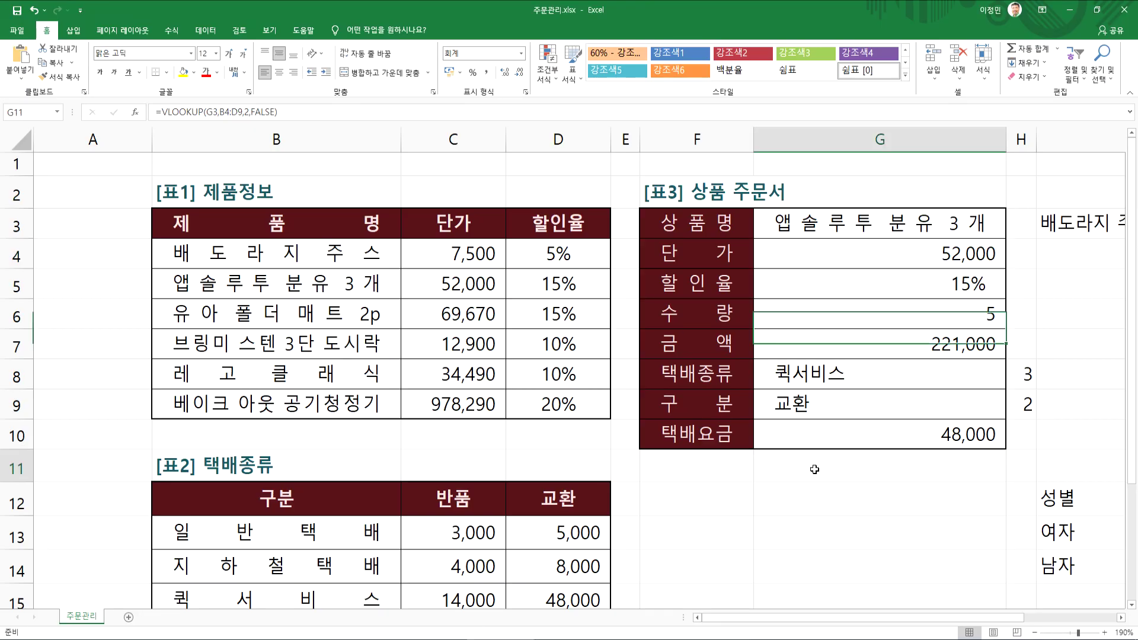
{"action": "left_click", "coordinate": [792, 498]}
{"action": "left_click", "coordinate": [1021, 383]}
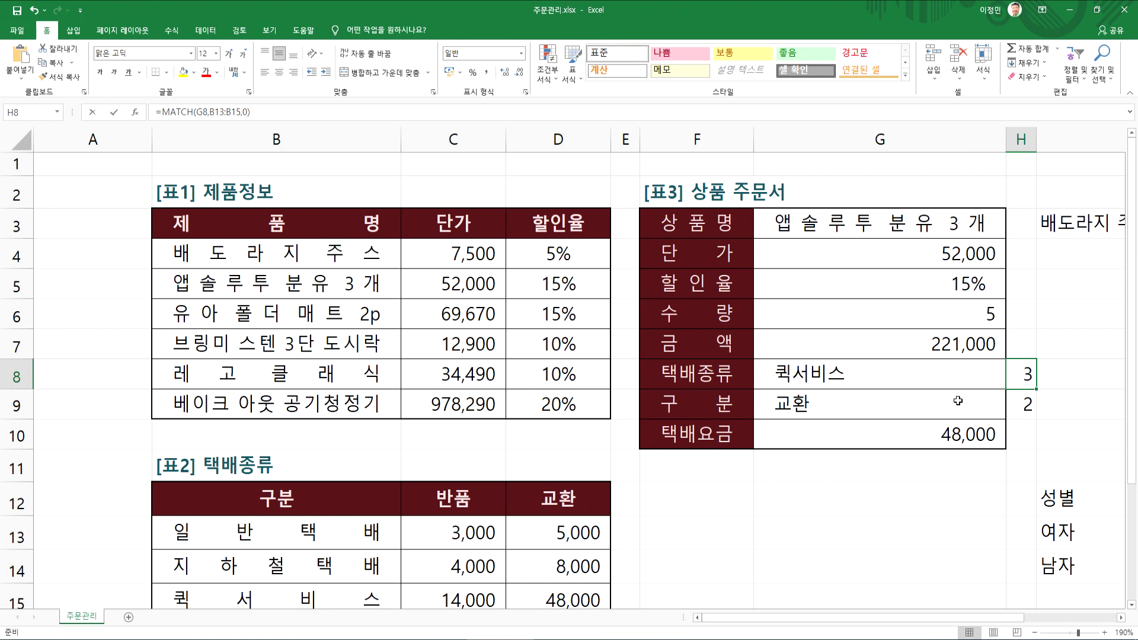
{"action": "key", "text": "F2"}
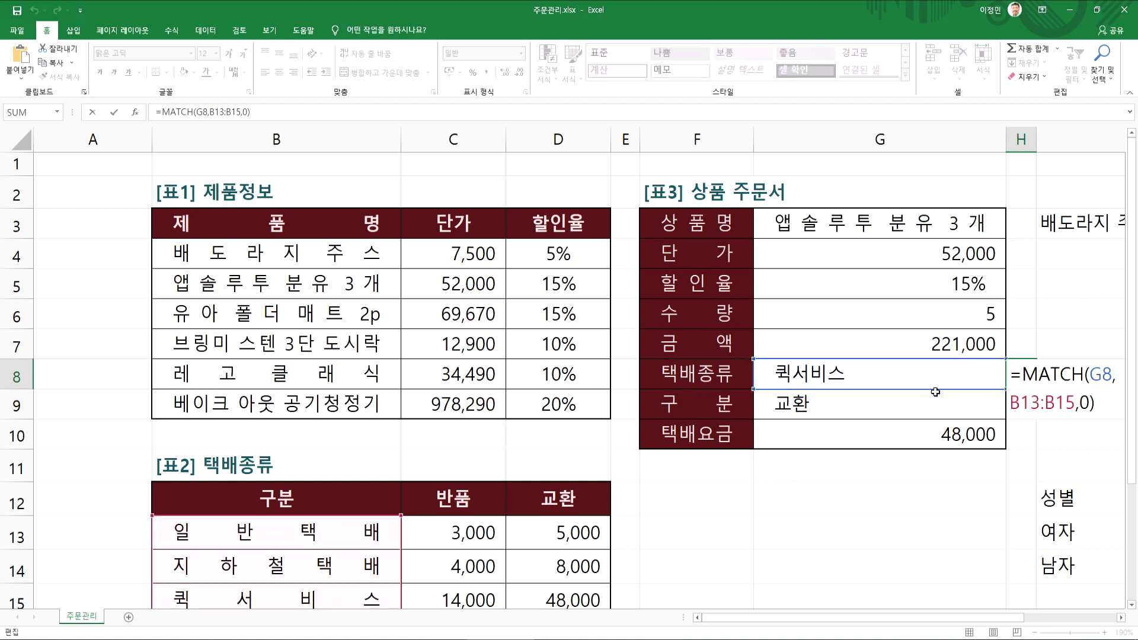
{"action": "key", "text": "Escape"}
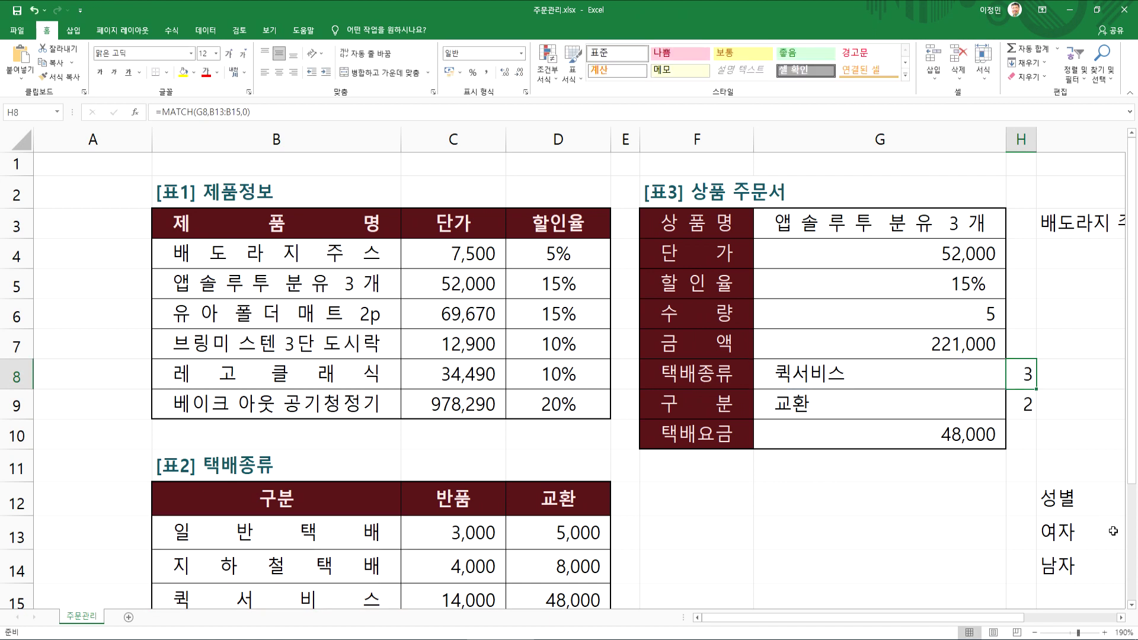
Step: Review the arguments of the MATCH formula in H8, from the lookup value through the B13:B15 lookup range
{"action": "left_click", "coordinate": [1122, 618]}
{"action": "left_click", "coordinate": [1122, 618]}
{"action": "left_click", "coordinate": [1122, 618]}
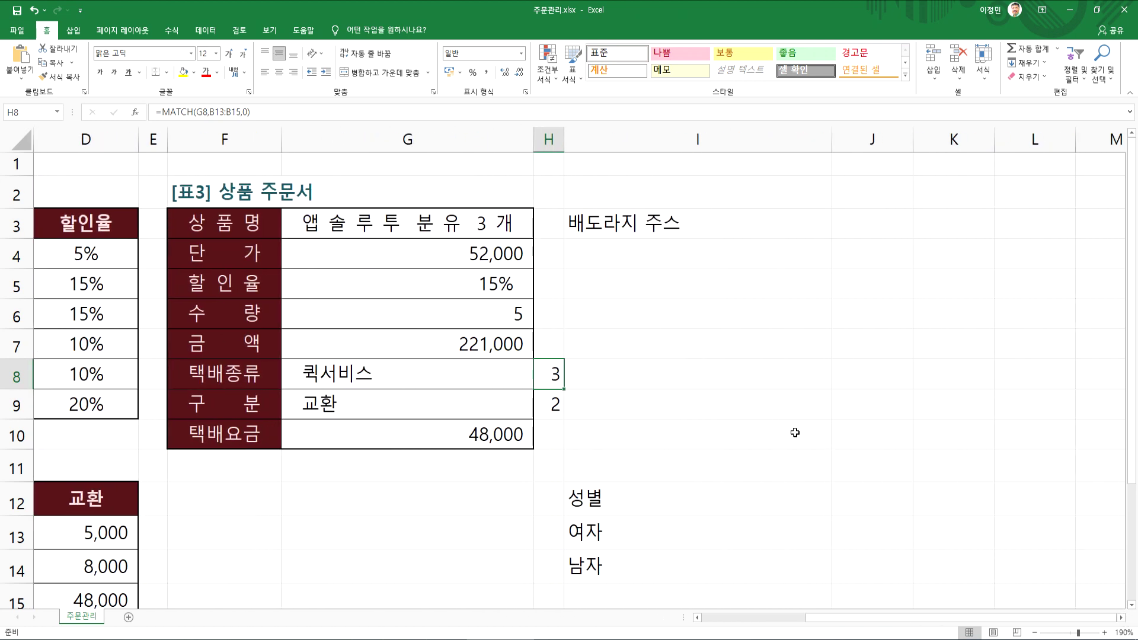
{"action": "double_click", "coordinate": [564, 379]}
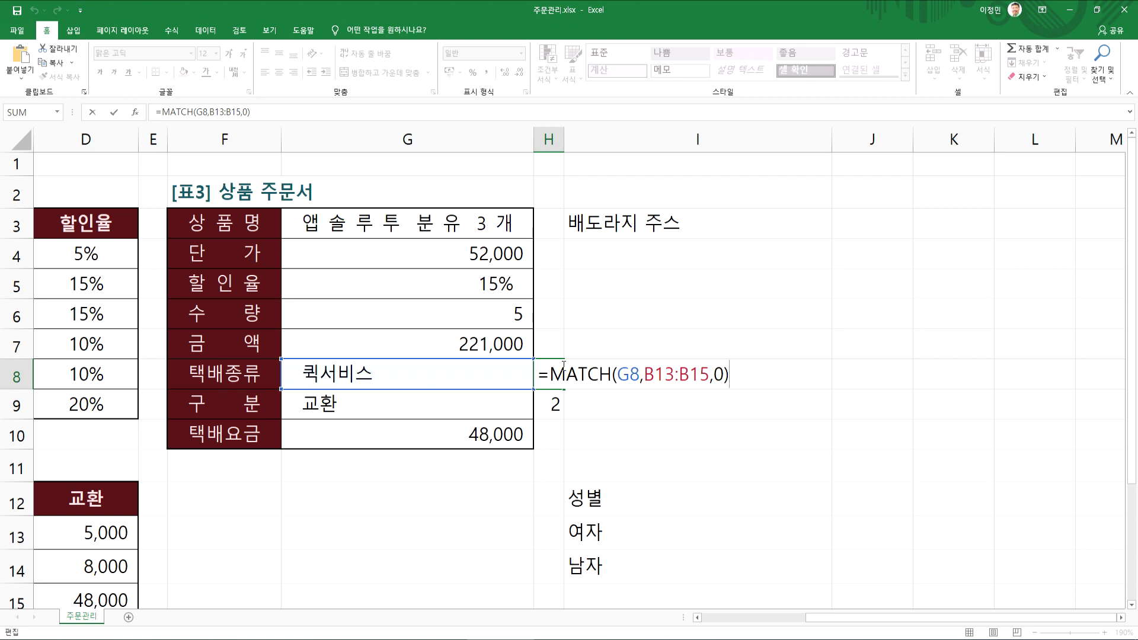
{"action": "left_click_drag", "start_coordinate": [550, 373], "coordinate": [710, 373]}
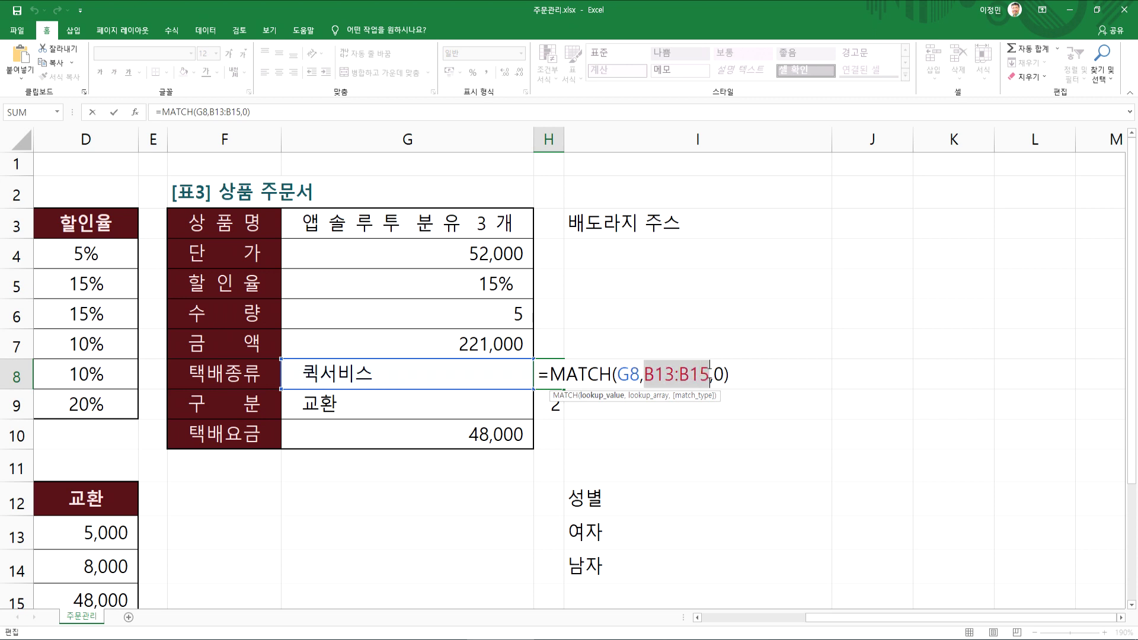
{"action": "key", "text": "ctrl+Return"}
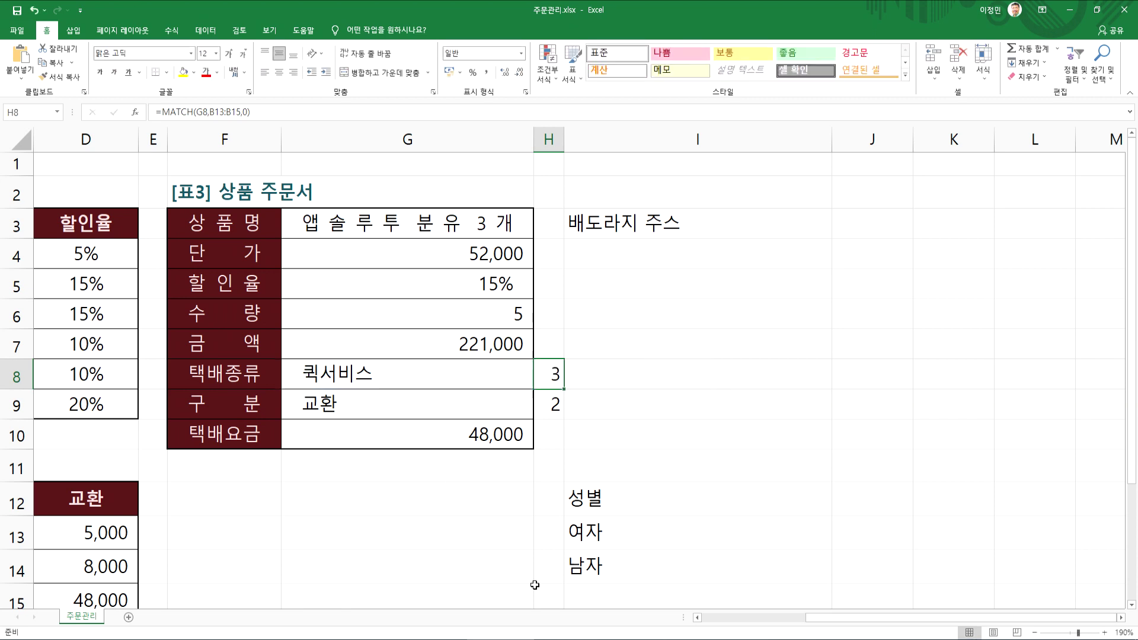
Step: Compare the delivery type in G8 with each entry of B13:B15 in 표2 to check its position
{"action": "left_click_drag", "start_coordinate": [839, 619], "coordinate": [735, 619]}
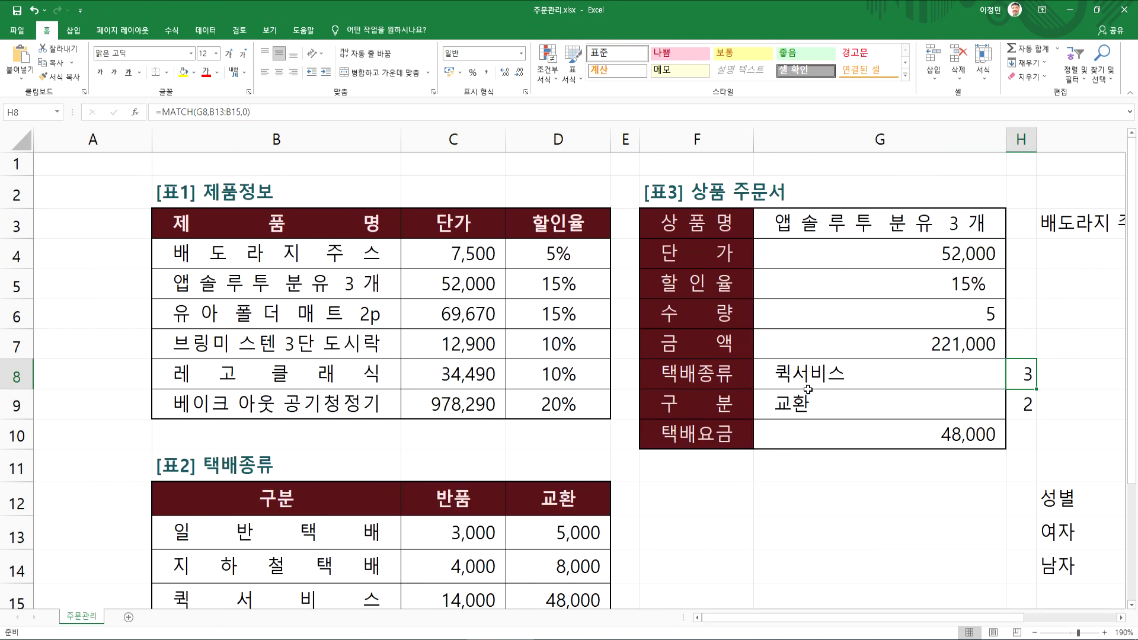
{"action": "left_click", "coordinate": [800, 373]}
{"action": "scroll", "coordinate": [500, 375], "scroll_direction": "down", "scroll_amount": 2}
{"action": "scroll", "coordinate": [500, 375], "scroll_direction": "down", "scroll_amount": 2}
{"action": "left_click_drag", "start_coordinate": [315, 265], "coordinate": [314, 333]}
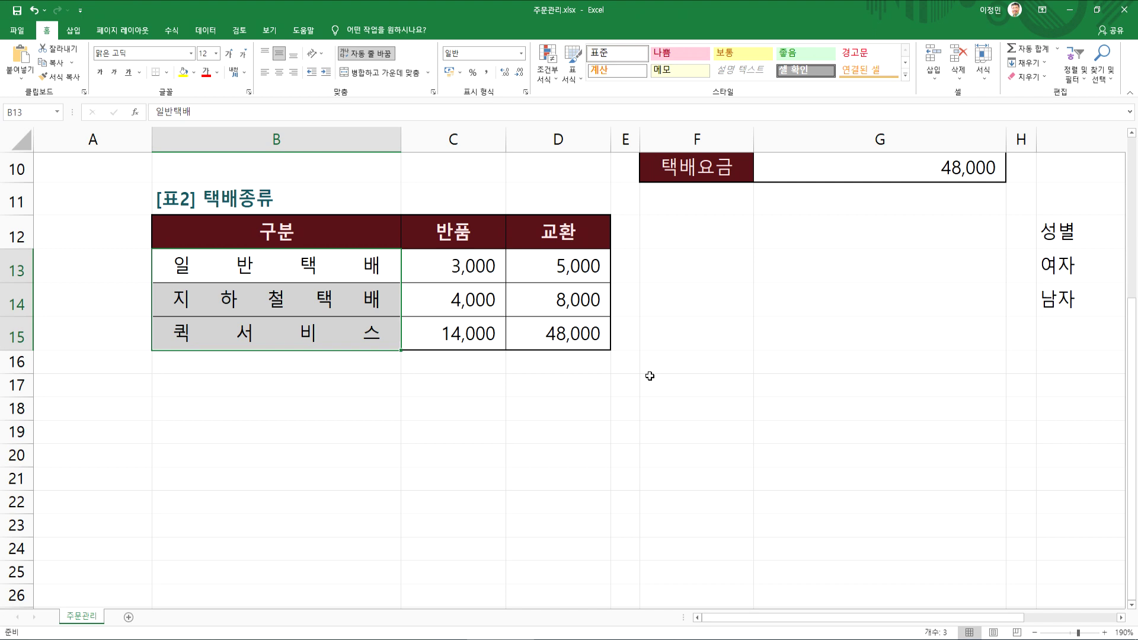
{"action": "key", "text": "Return"}
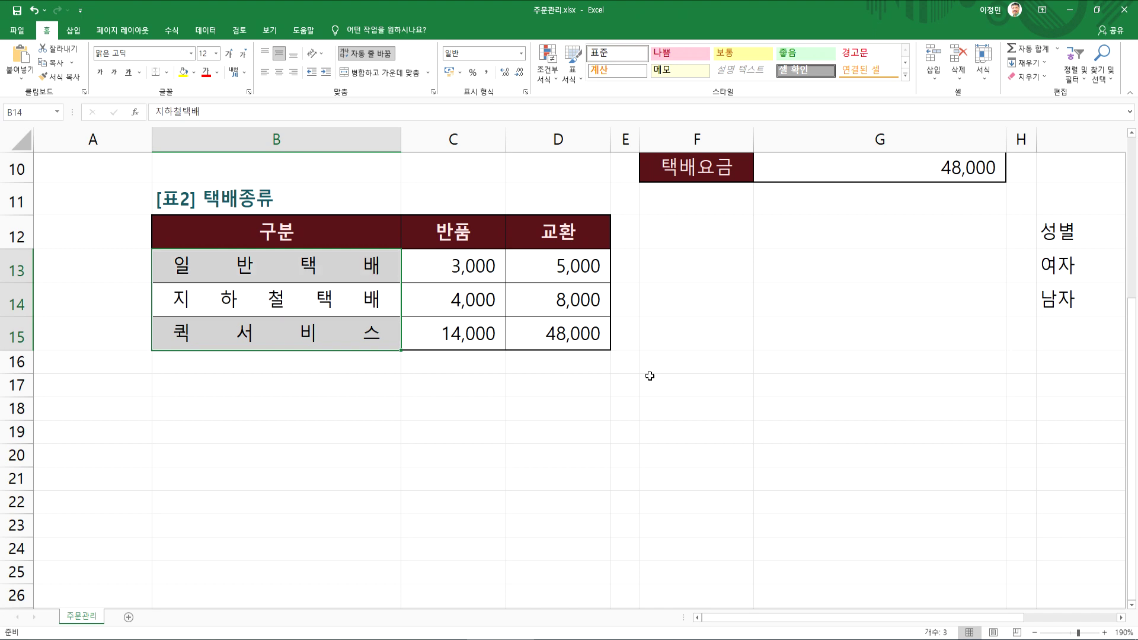
{"action": "key", "text": "Return"}
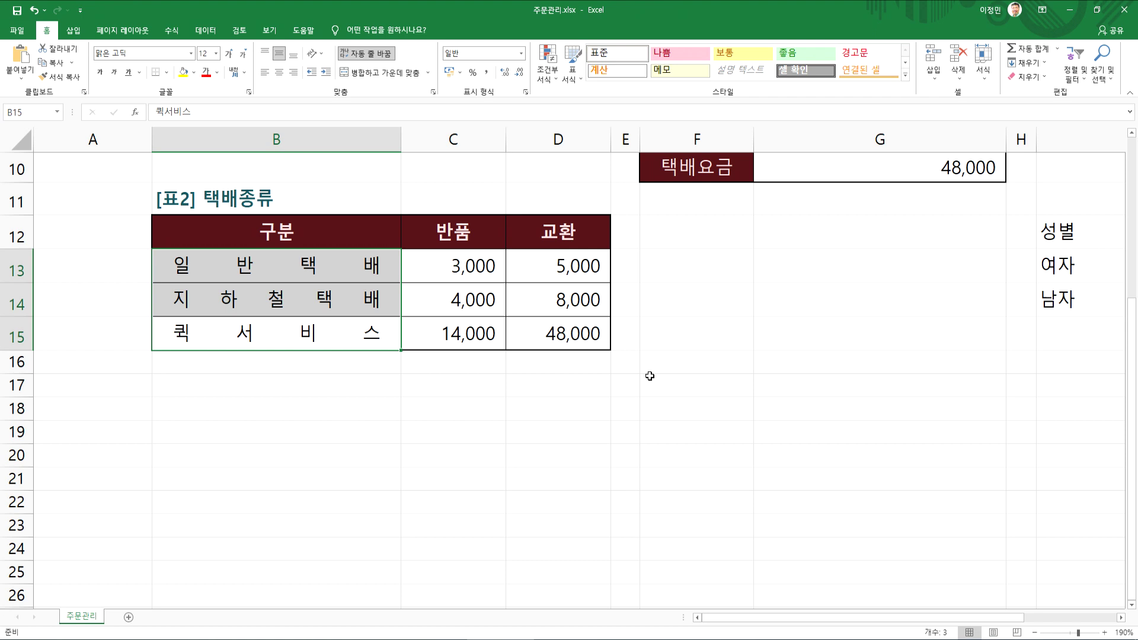
{"action": "key", "text": "ctrl+v"}
{"action": "left_click", "coordinate": [320, 353]}
{"action": "type", "text": "ZNL"}
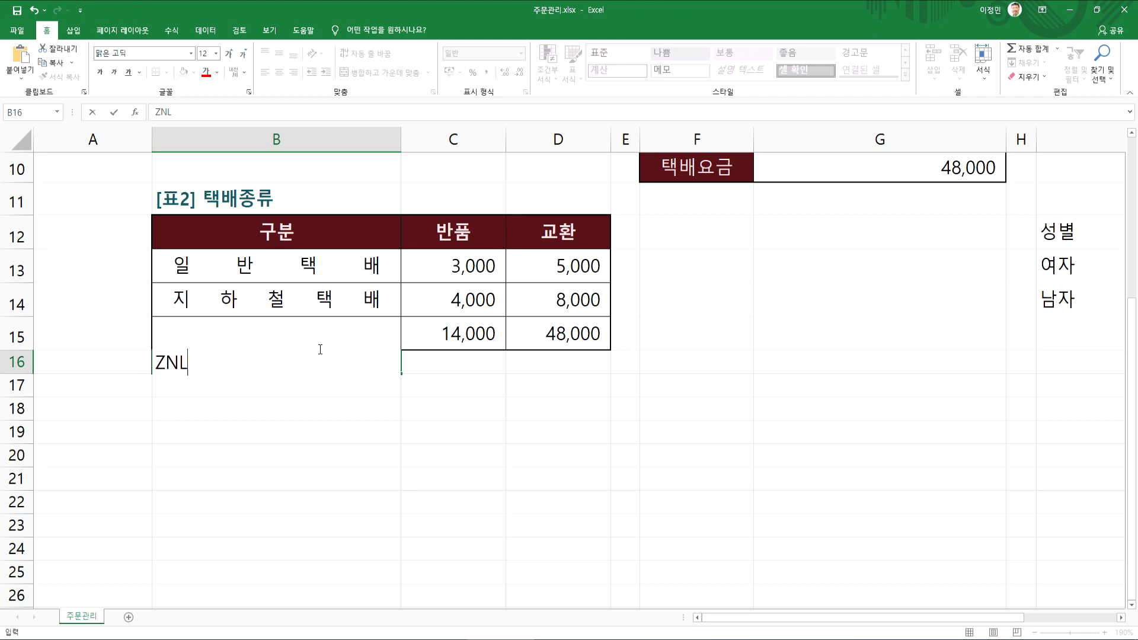
{"action": "key", "text": "Escape"}
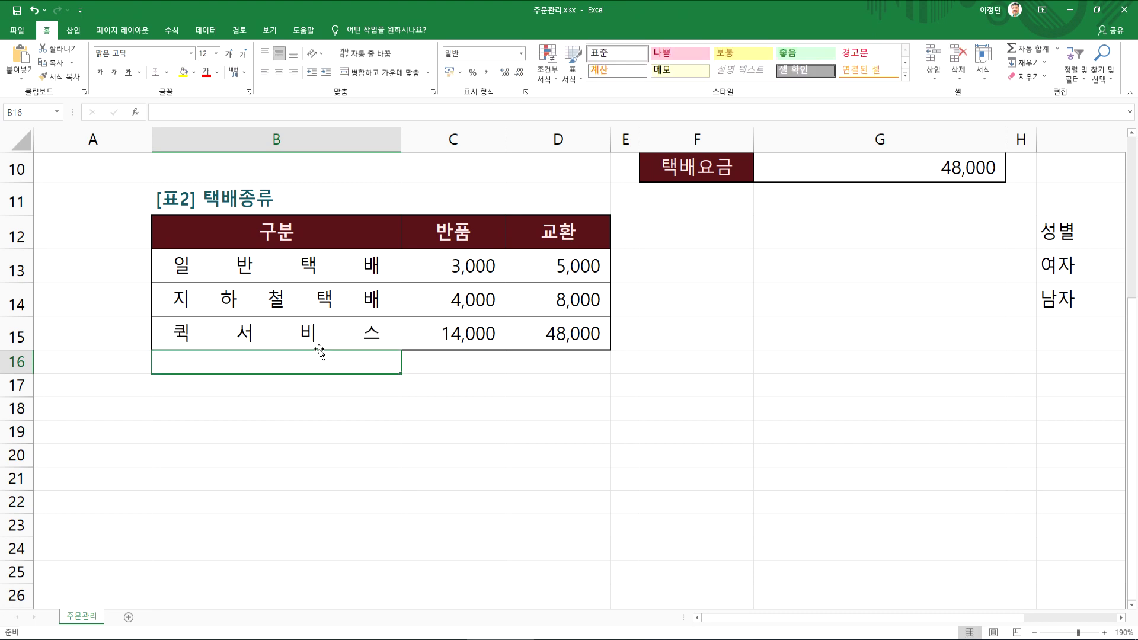
{"action": "left_click", "coordinate": [319, 348]}
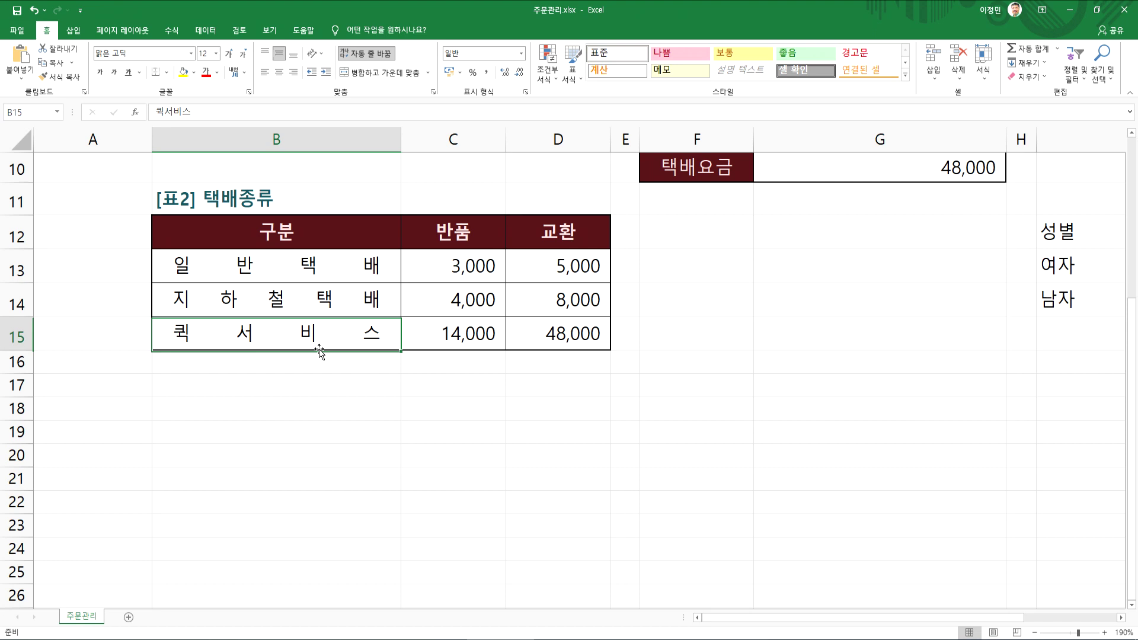
Step: Check the match type argument 0 in the MATCH formula in H8, keeping the formula as it is
{"action": "scroll", "coordinate": [541, 221], "scroll_direction": "up", "scroll_amount": 2}
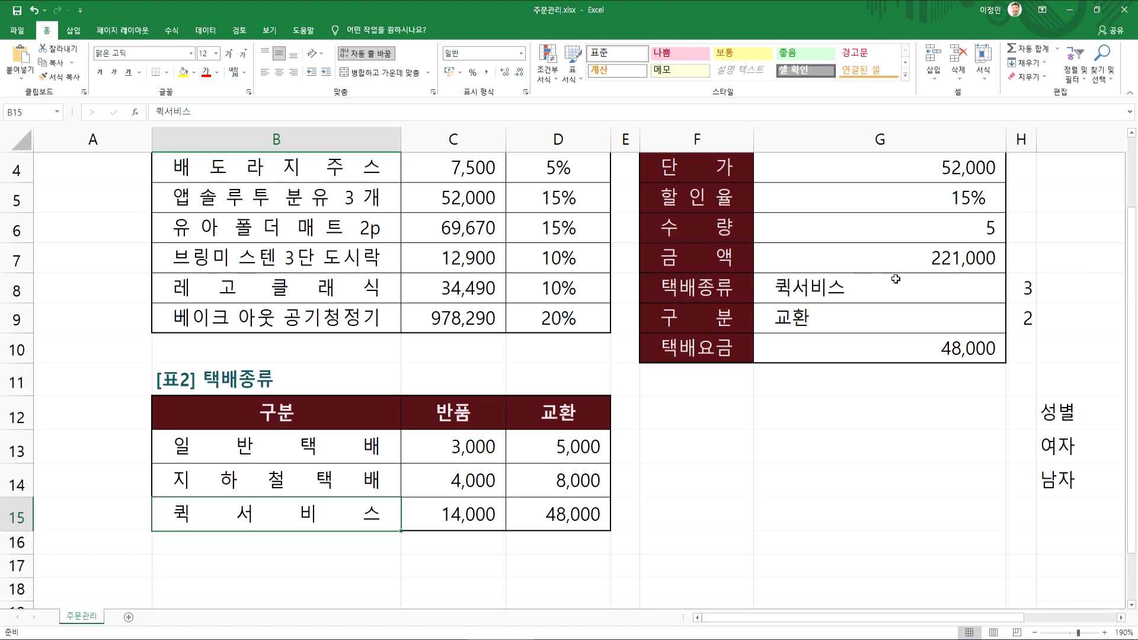
{"action": "double_click", "coordinate": [1025, 288]}
{"action": "double_click", "coordinate": [1084, 317]}
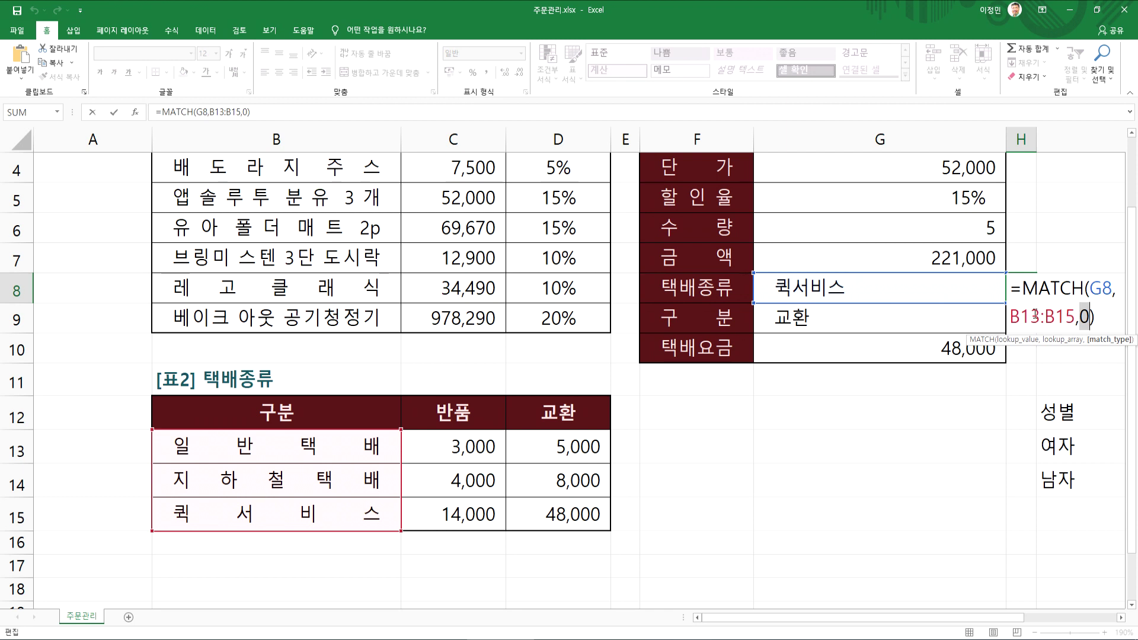
{"action": "key", "text": "ctrl+Return"}
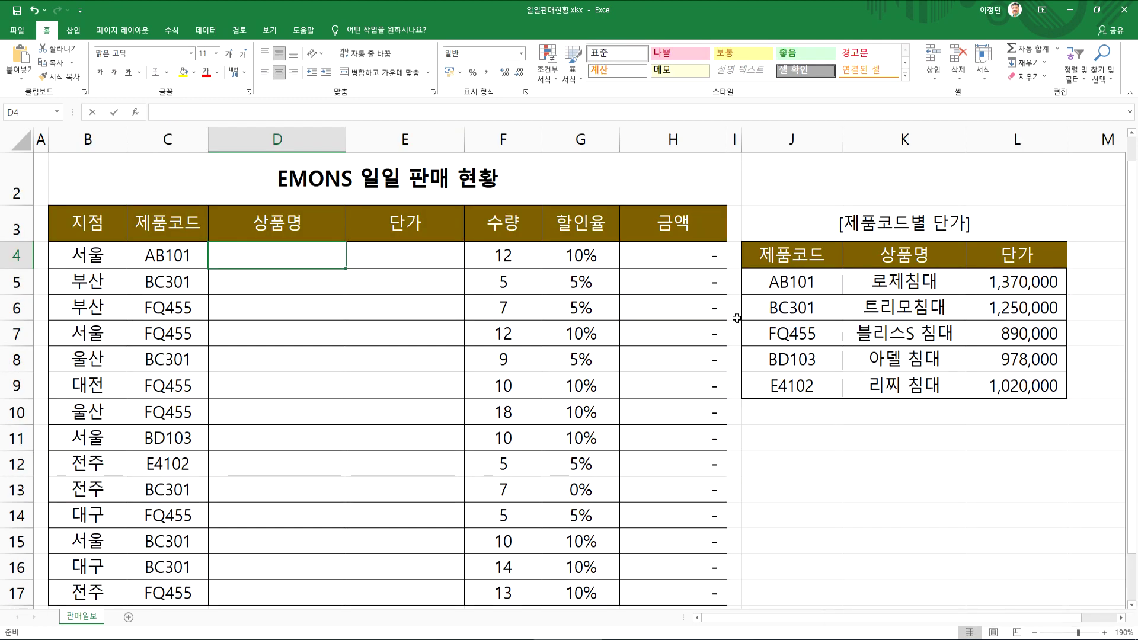
Step: In the 일일판매현황 workbook, compare the 제품코드 column with the 제품코드별 단가 table in J5:L9
{"action": "left_click_drag", "start_coordinate": [178, 259], "coordinate": [172, 464]}
{"action": "left_click", "coordinate": [155, 261]}
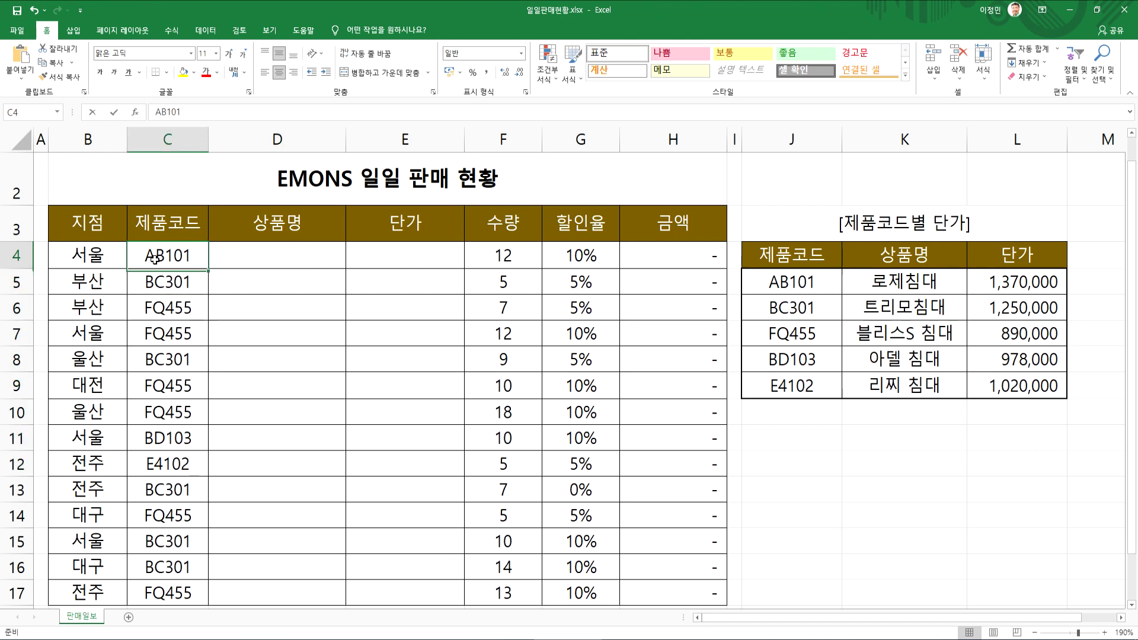
{"action": "left_click_drag", "start_coordinate": [769, 275], "coordinate": [784, 385]}
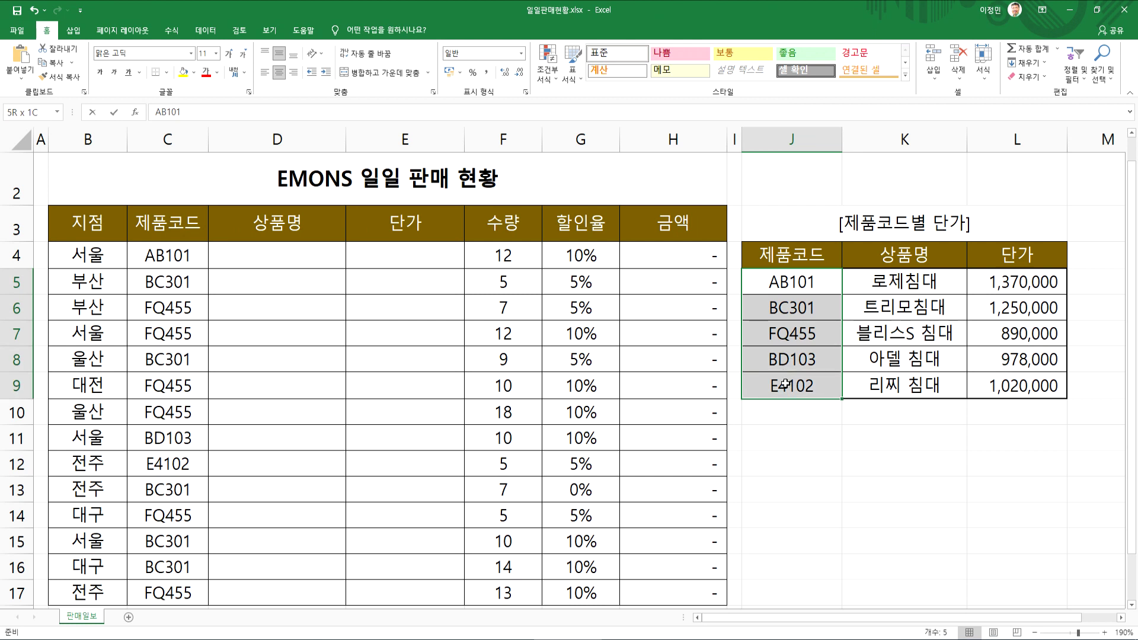
{"action": "left_click_drag", "start_coordinate": [785, 386], "coordinate": [911, 384]}
{"action": "left_click_drag", "start_coordinate": [970, 387], "coordinate": [985, 388]}
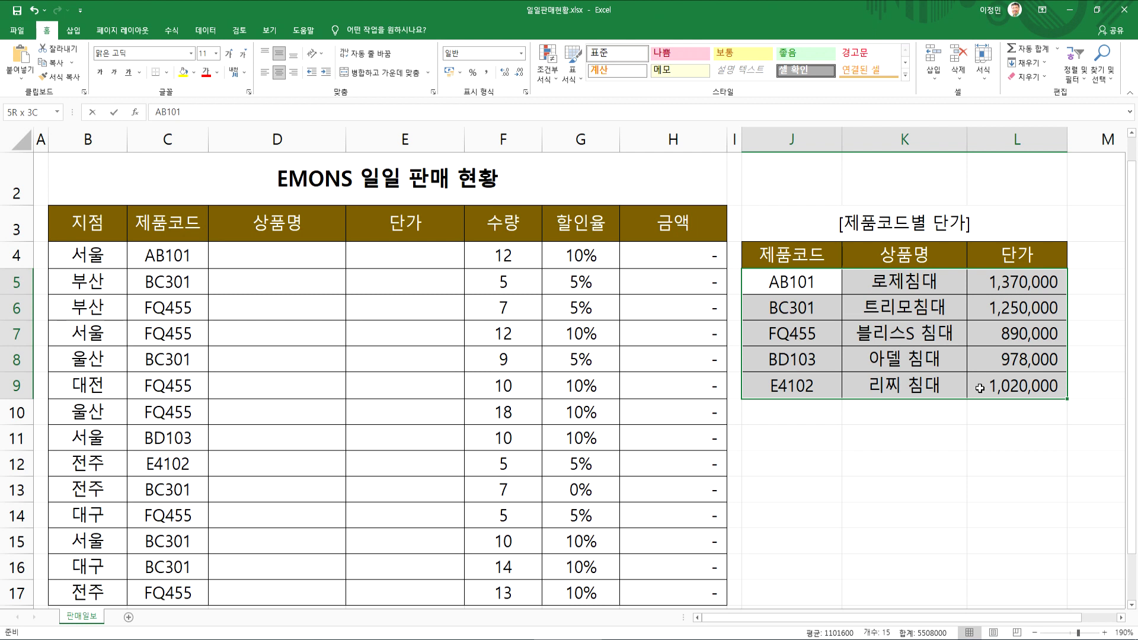
{"action": "left_click", "coordinate": [170, 255]}
{"action": "left_click", "coordinate": [241, 261]}
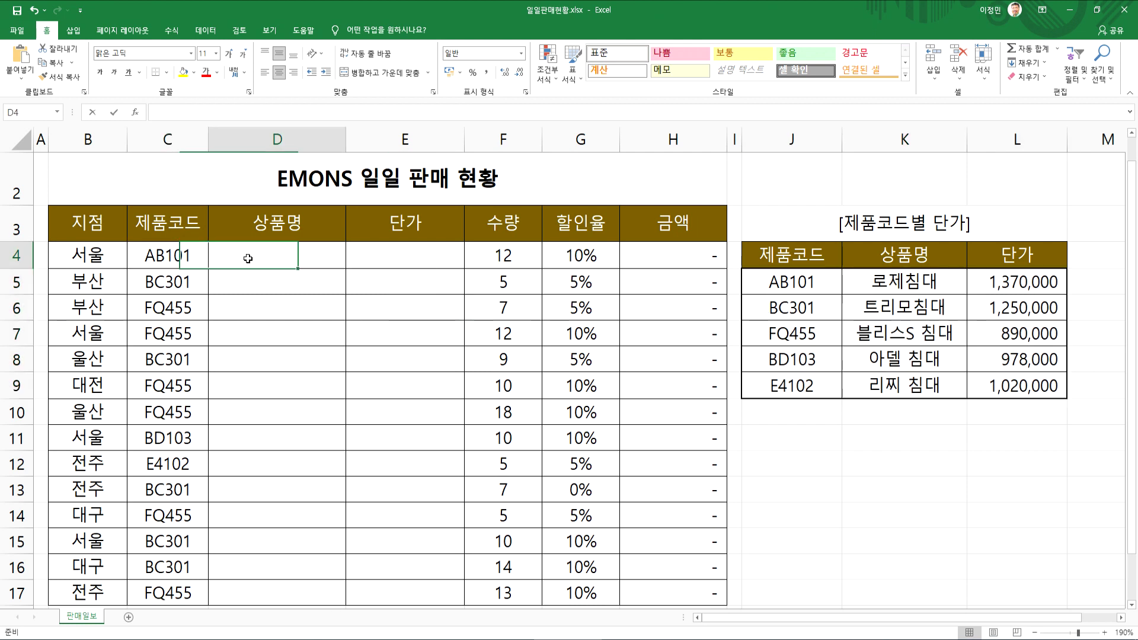
Step: Examine how the 상품명 and 단가 columns, starting at D4 and E4, relate to the lookup table J5:L9
{"action": "left_click_drag", "start_coordinate": [775, 283], "coordinate": [989, 386]}
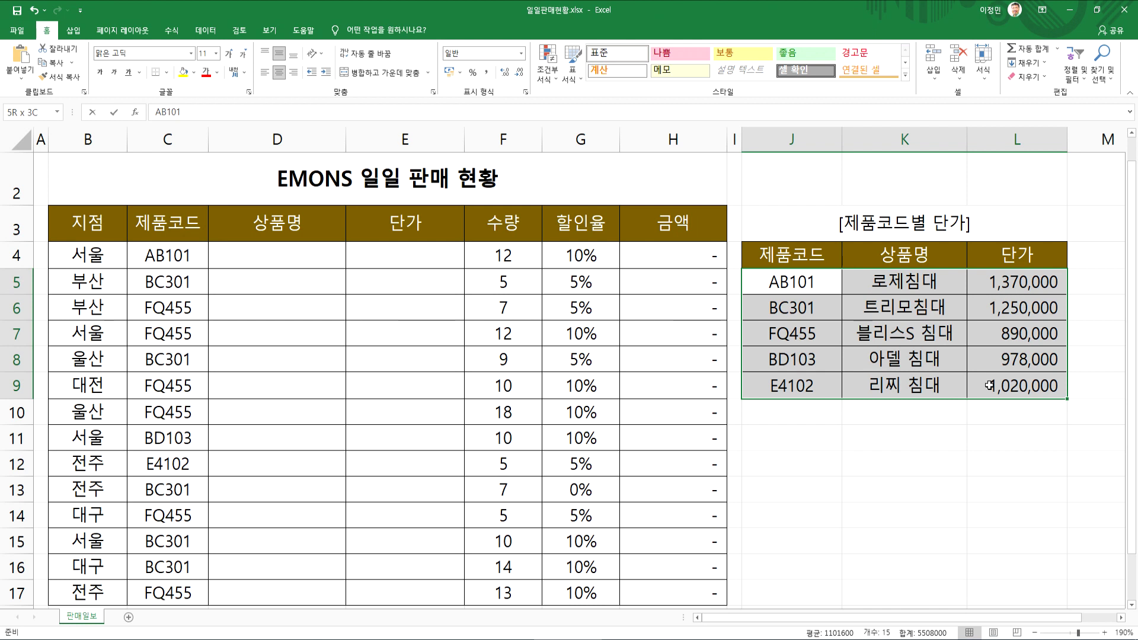
{"action": "left_click_drag", "start_coordinate": [234, 261], "coordinate": [249, 548]}
{"action": "left_click", "coordinate": [799, 282]}
{"action": "left_click_drag", "start_coordinate": [800, 282], "coordinate": [1008, 389]}
{"action": "left_click", "coordinate": [415, 255]}
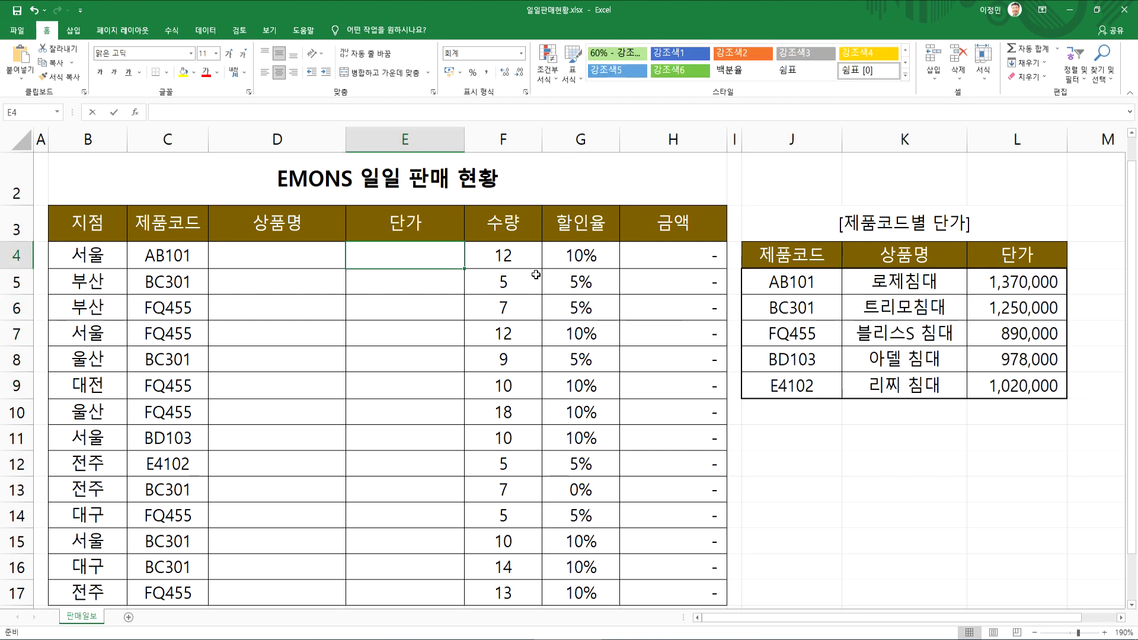
{"action": "left_click_drag", "start_coordinate": [792, 287], "coordinate": [1020, 385]}
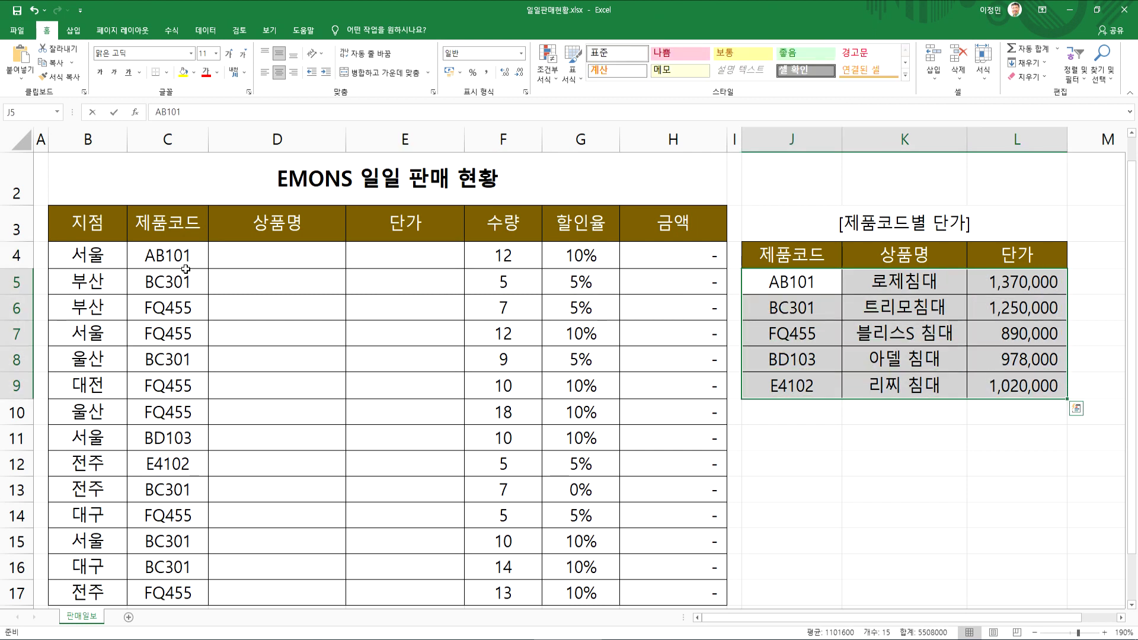
{"action": "left_click", "coordinate": [254, 257]}
{"action": "left_click", "coordinate": [414, 256]}
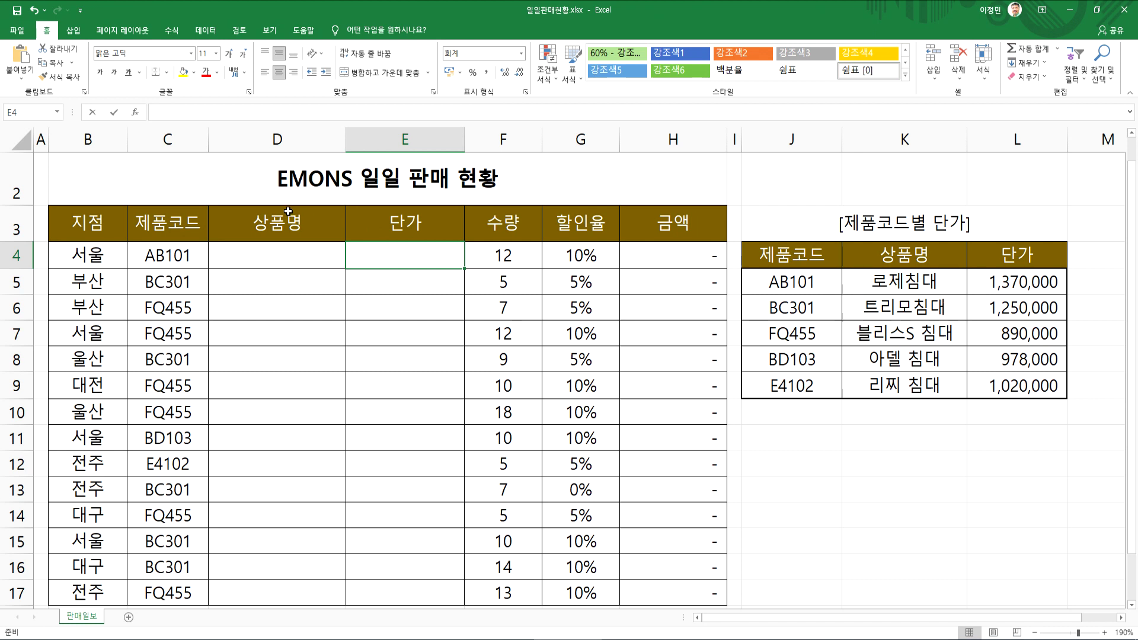
Step: Check the orientation of the lookup table J5:L9 to choose the lookup function for the empty 상품명 cells
{"action": "left_click_drag", "start_coordinate": [254, 249], "coordinate": [269, 557]}
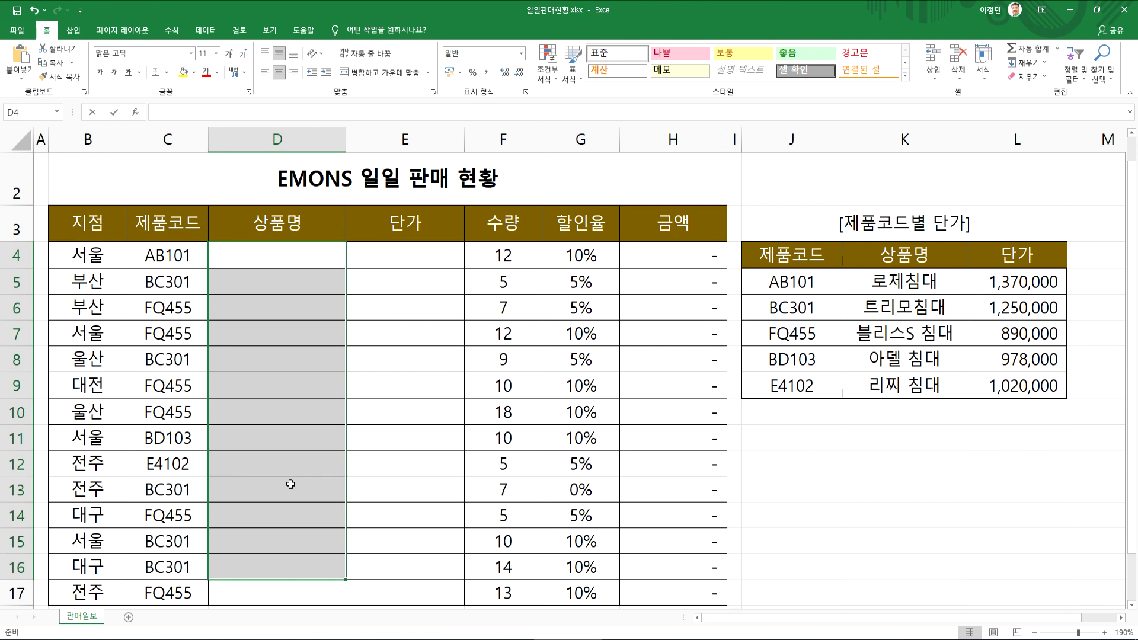
{"action": "left_click", "coordinate": [258, 255]}
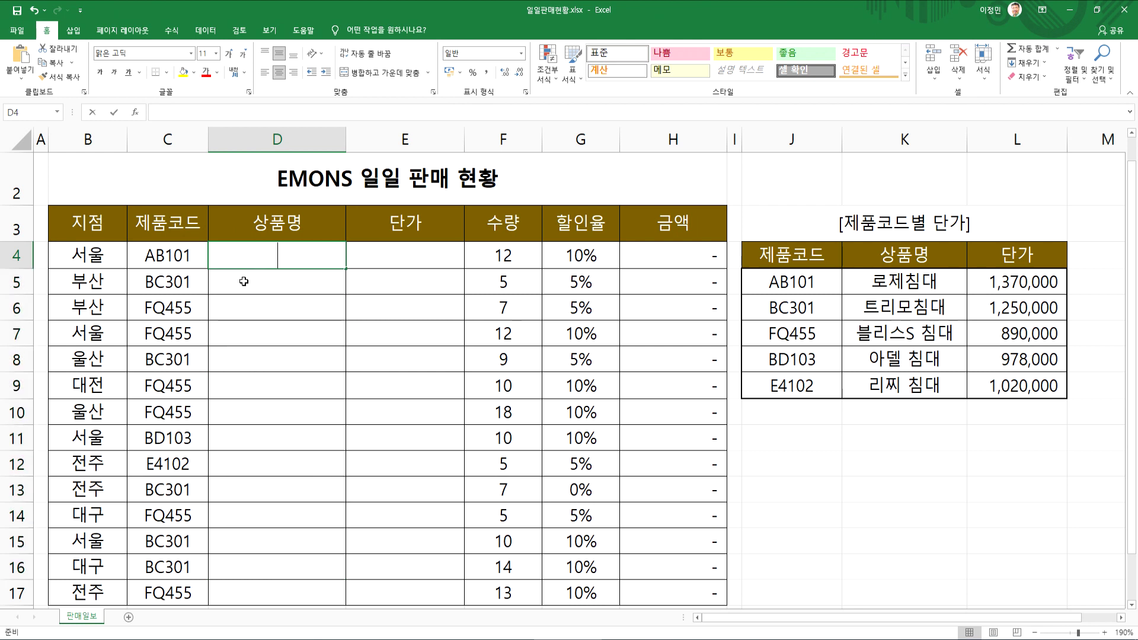
{"action": "type", "text": "="}
{"action": "key", "text": "Escape"}
{"action": "left_click_drag", "start_coordinate": [778, 281], "coordinate": [1017, 381]}
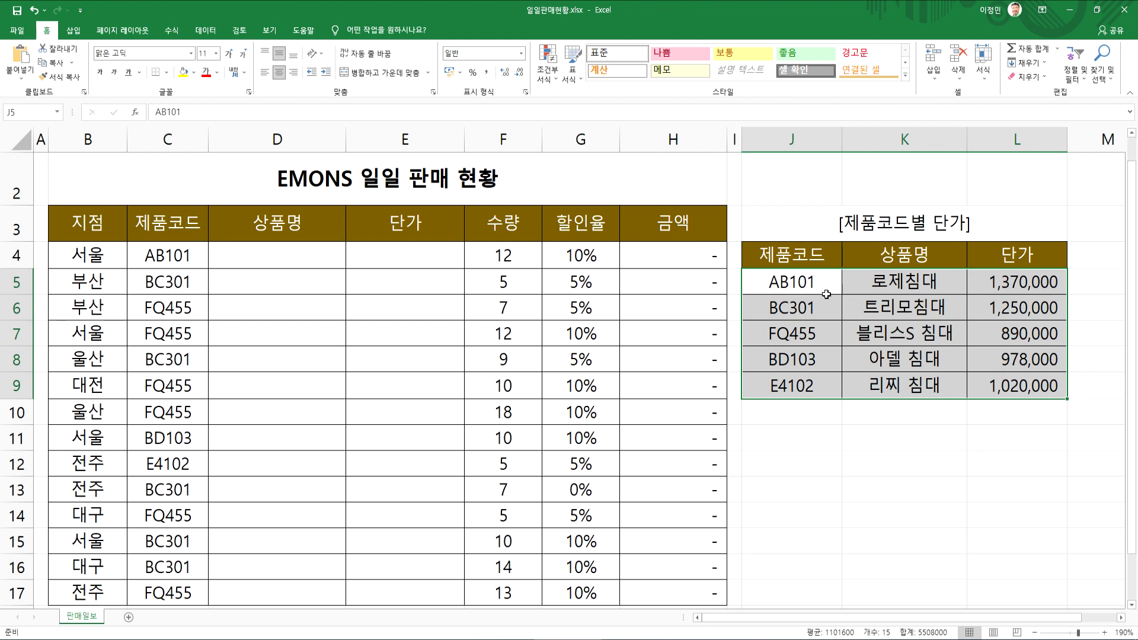
{"action": "left_click_drag", "start_coordinate": [827, 294], "coordinate": [811, 537]}
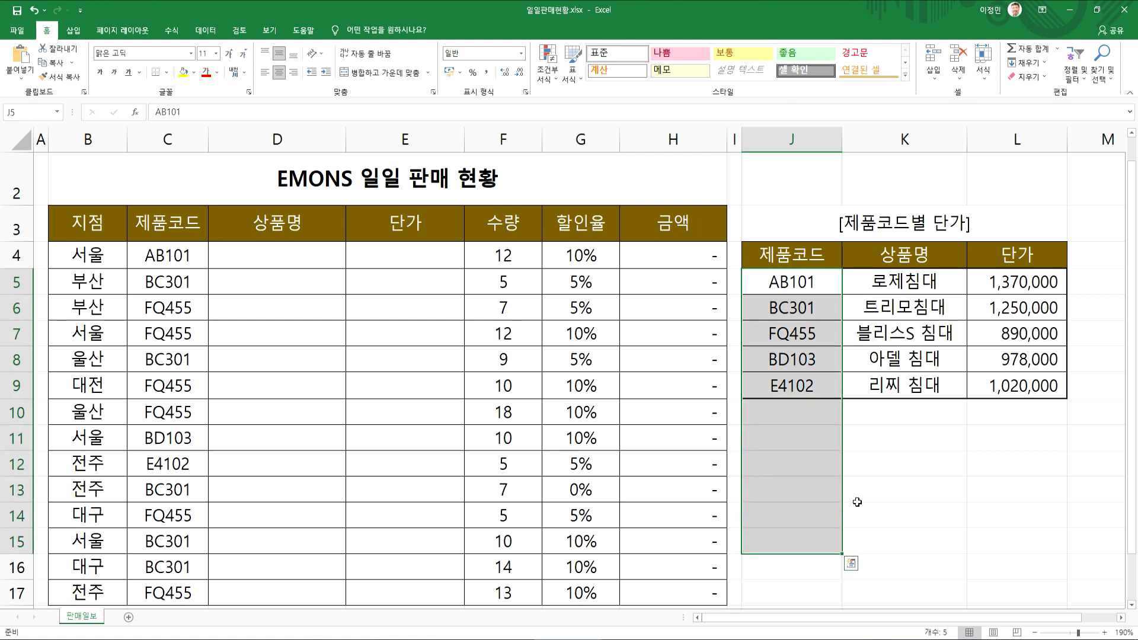
Step: Start a VLOOKUP formula in D4 with C4 as the lookup value and the absolute range $J$5:$L$9 as the table
{"action": "left_click", "coordinate": [288, 256]}
{"action": "type", "text": "=VLOOKUP("}
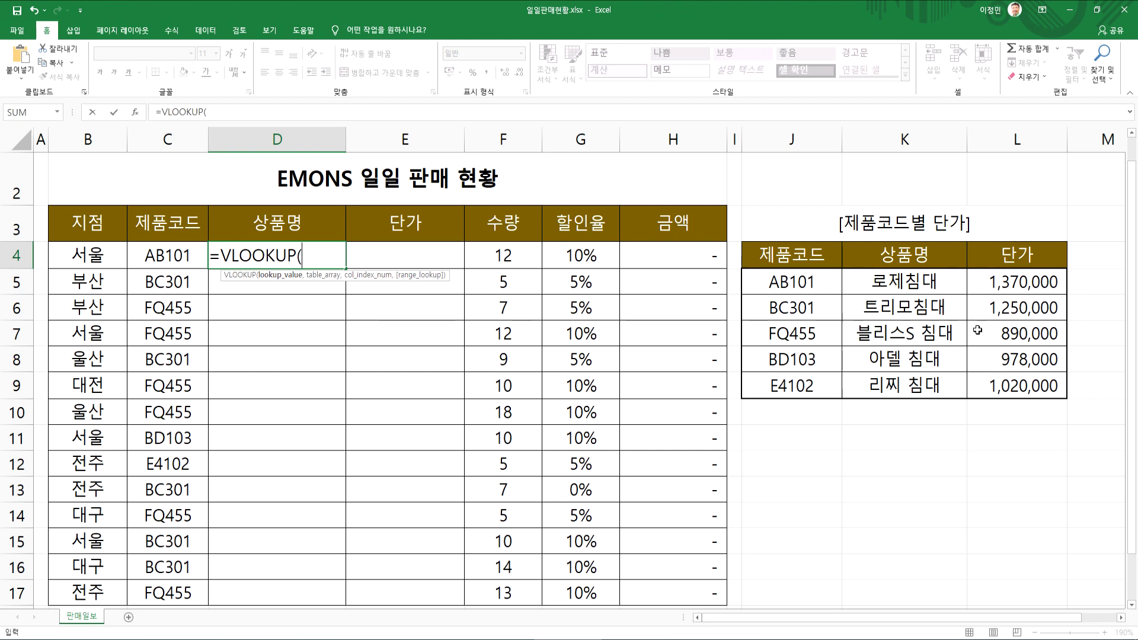
{"action": "left_click", "coordinate": [159, 256]}
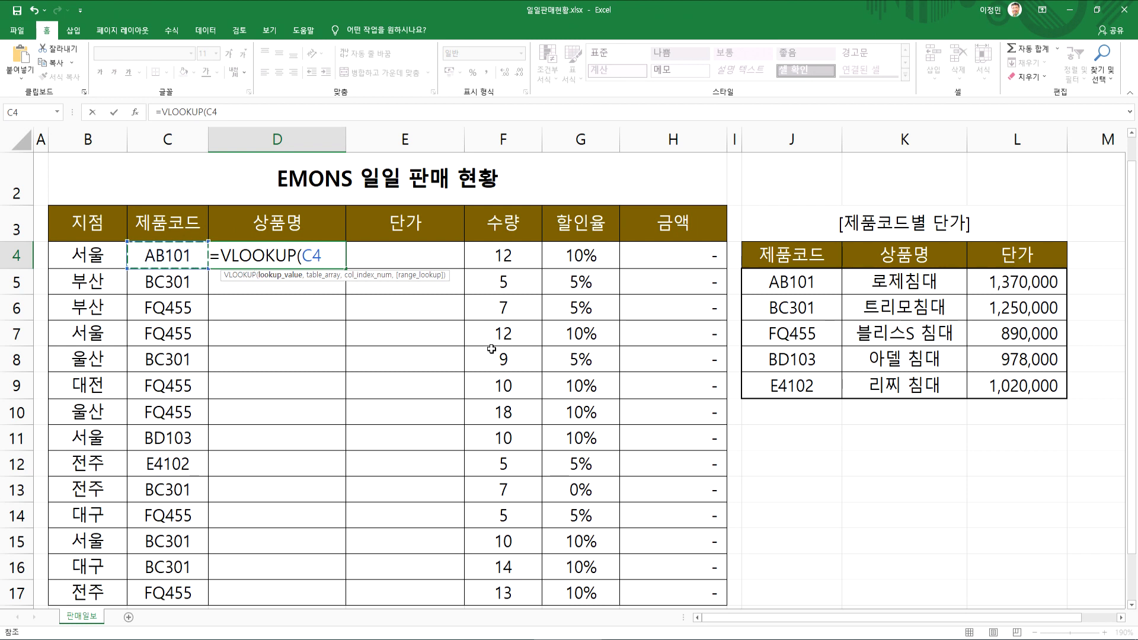
{"action": "type", "text": ","}
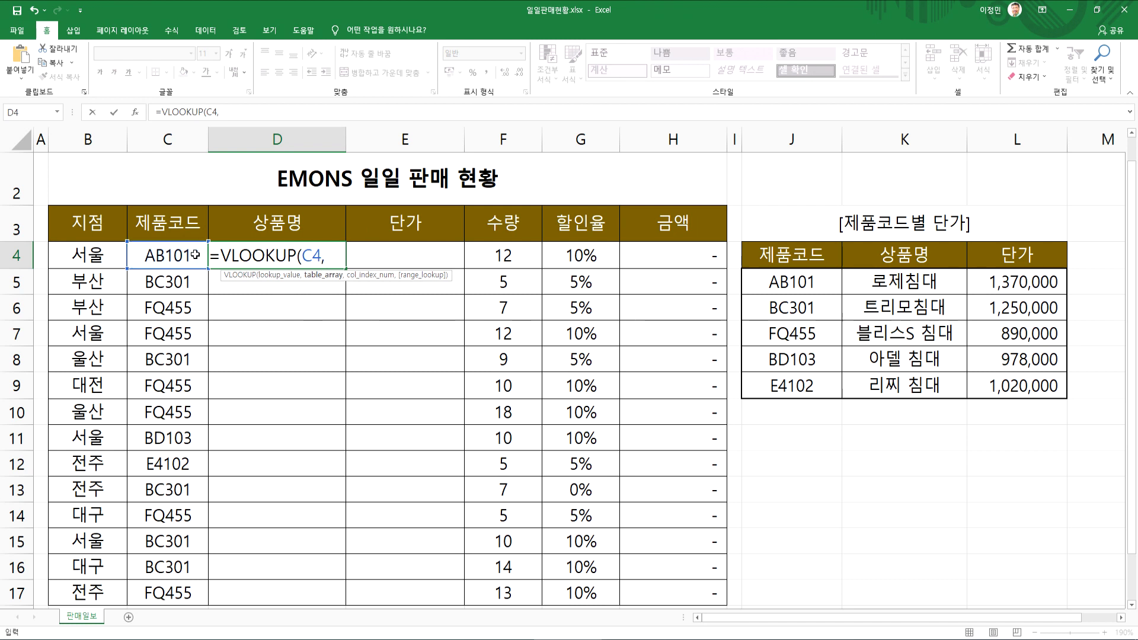
{"action": "left_click_drag", "start_coordinate": [818, 283], "coordinate": [1011, 388]}
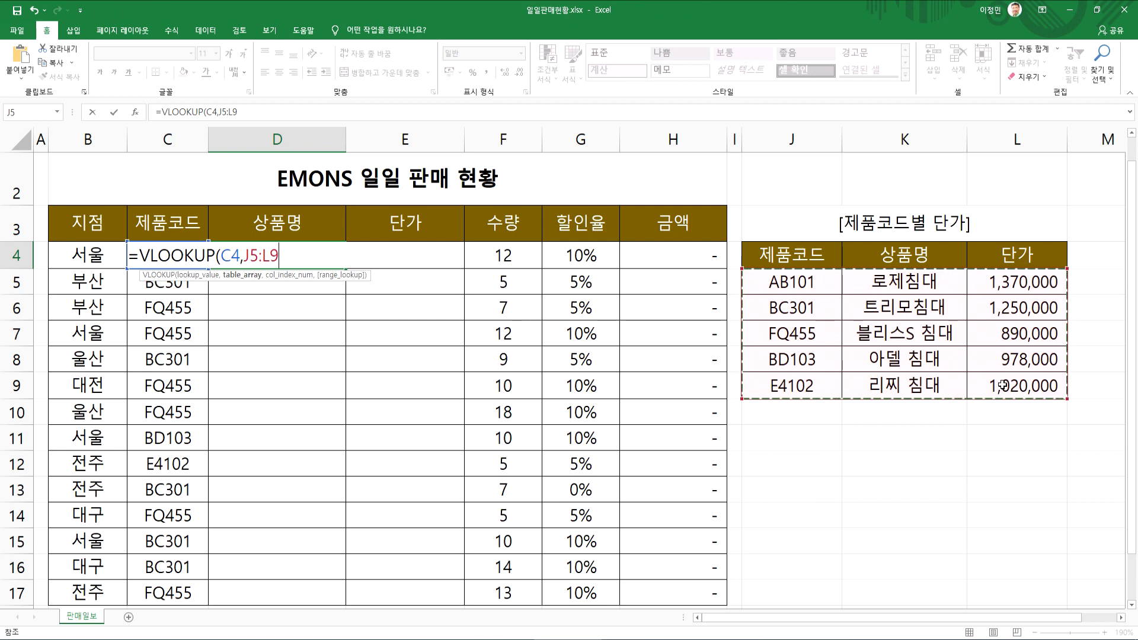
{"action": "key", "text": "F4"}
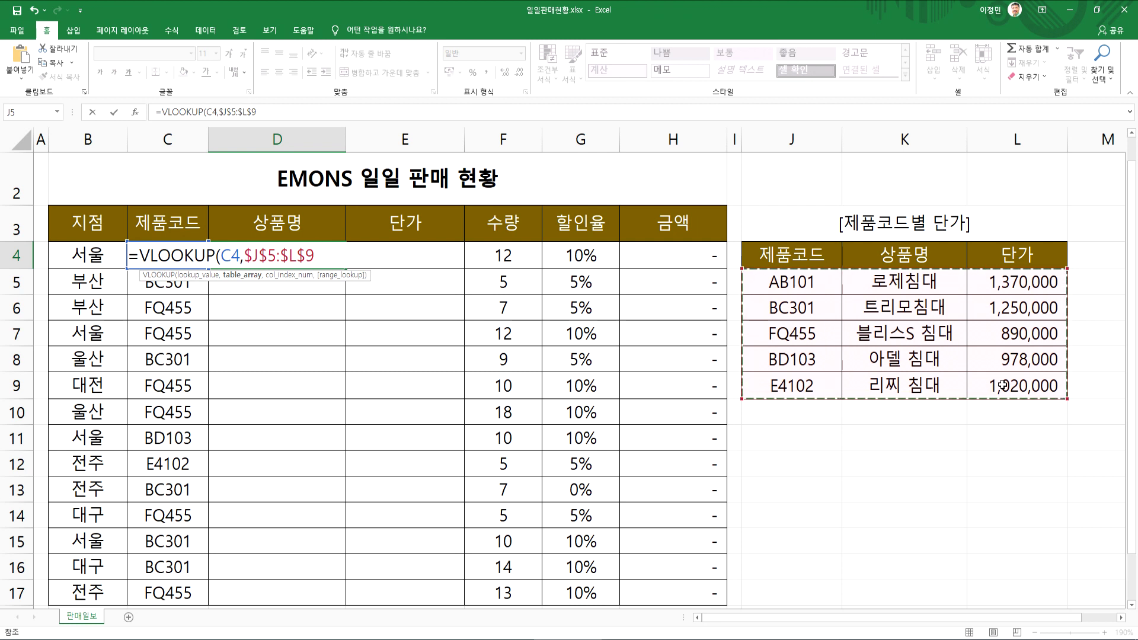
Step: Complete the VLOOKUP formula in D4 with column index 2 and FALSE for an exact match
{"action": "type", "text": ","}
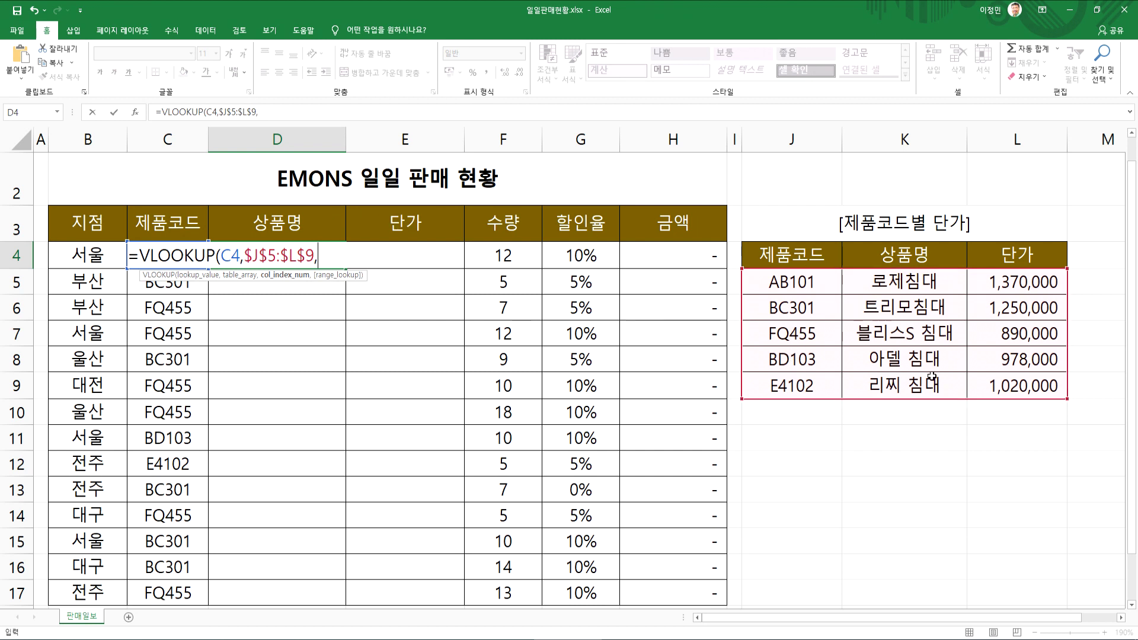
{"action": "type", "text": "2"}
{"action": "type", "text": ","}
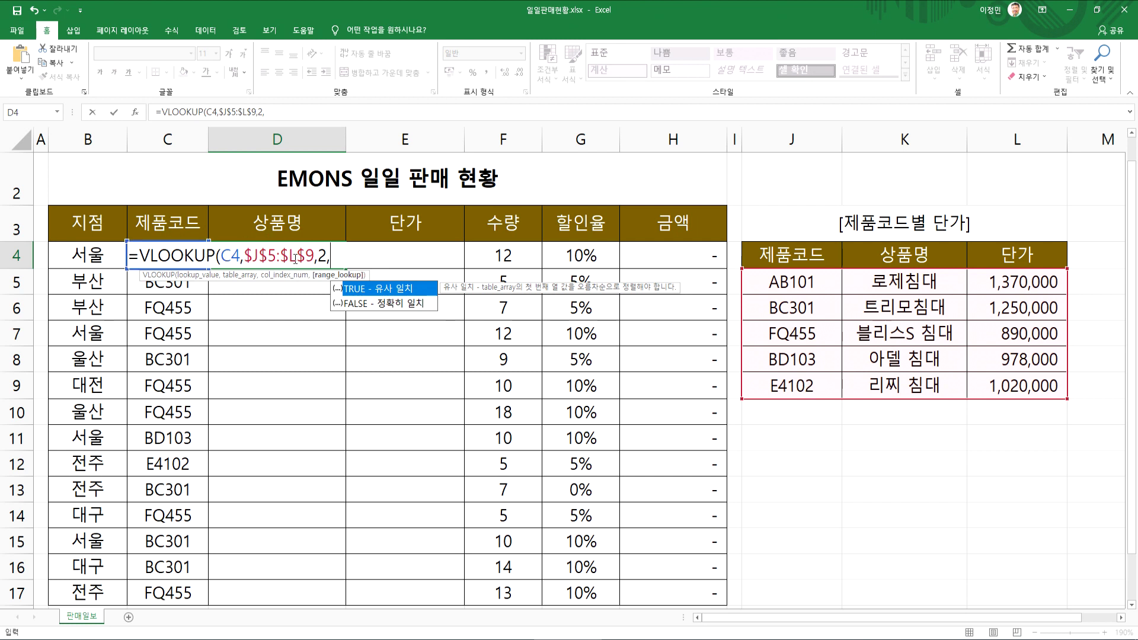
{"action": "left_click", "coordinate": [382, 307]}
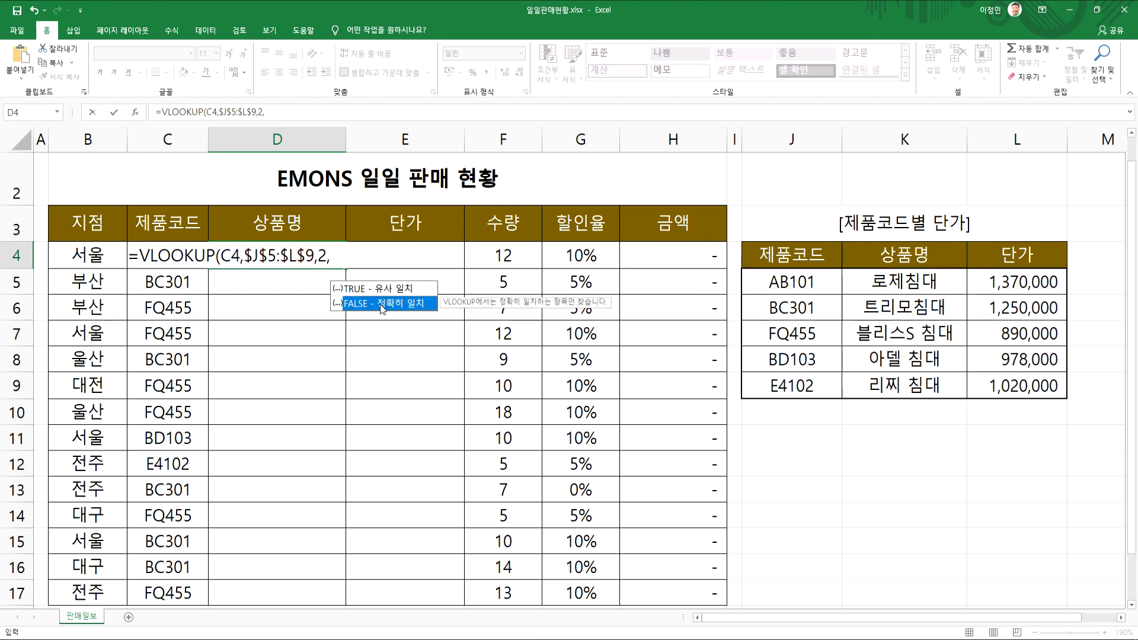
{"action": "double_click", "coordinate": [379, 304]}
{"action": "left_click", "coordinate": [382, 250]}
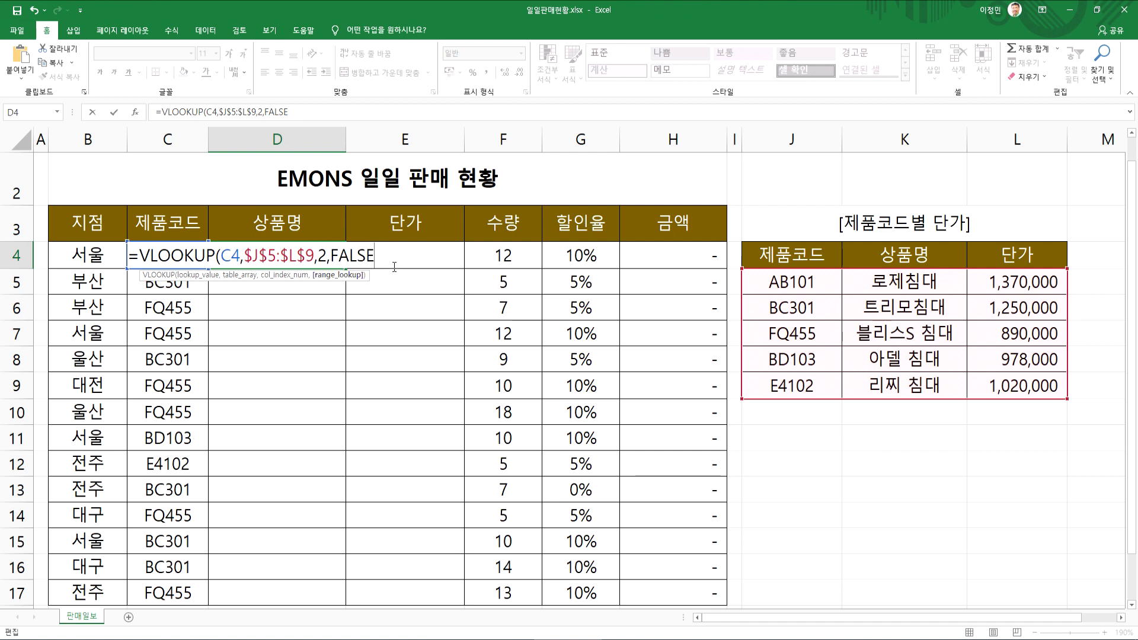
{"action": "key", "text": "Return"}
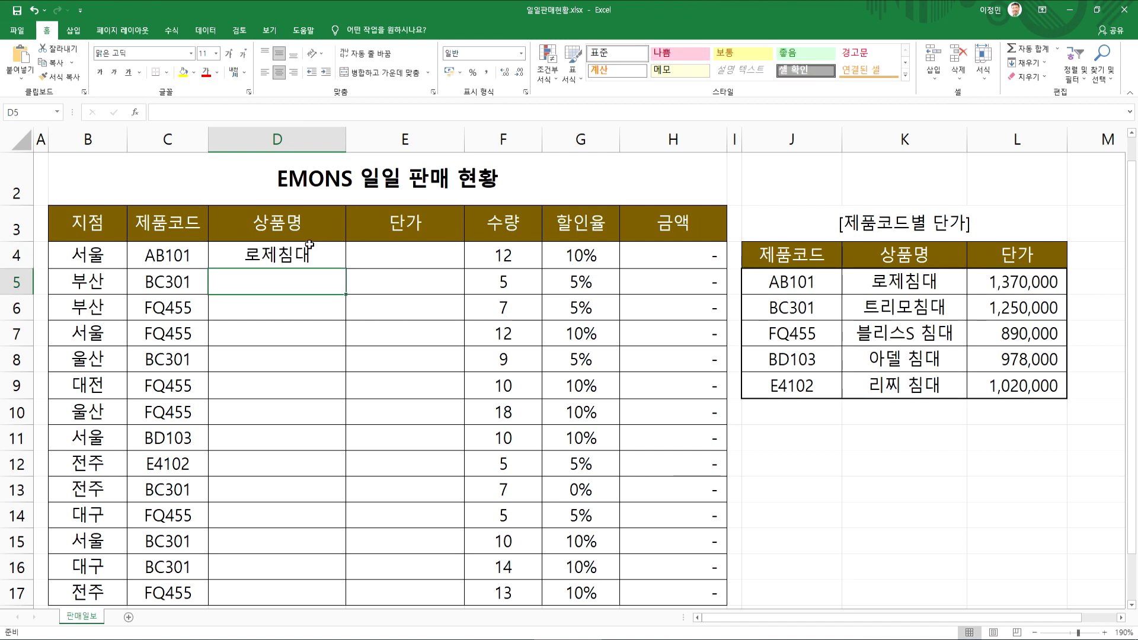
Step: Test the D4 lookup by changing the product code in C4 to BC301, and undo that change
{"action": "key", "text": "Up"}
{"action": "left_click", "coordinate": [174, 258]}
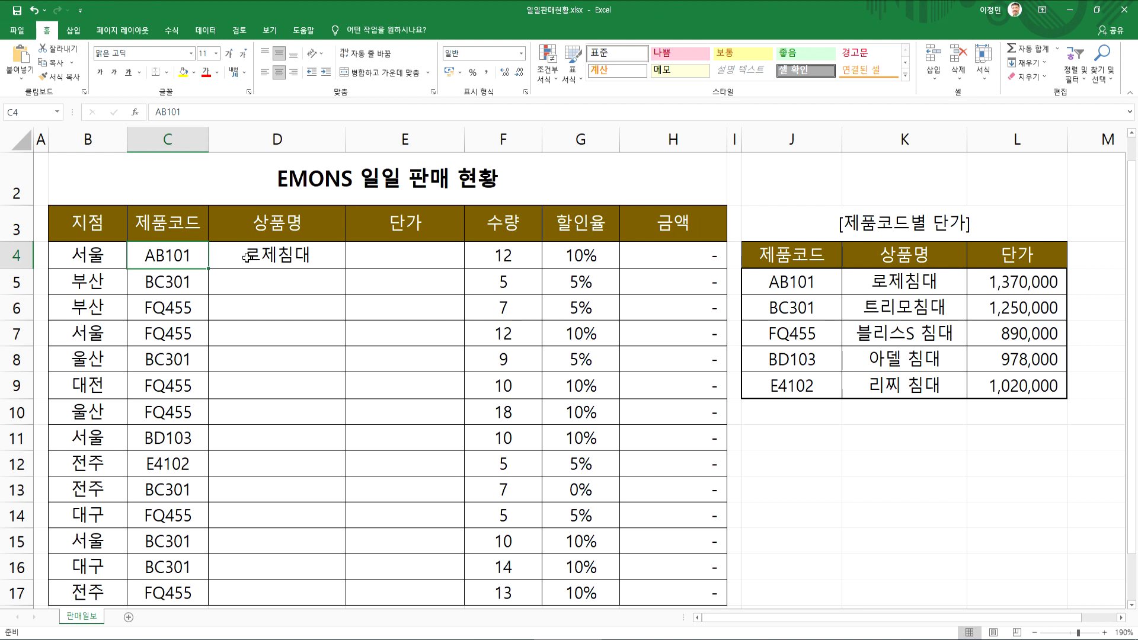
{"action": "key", "text": "alt+Down"}
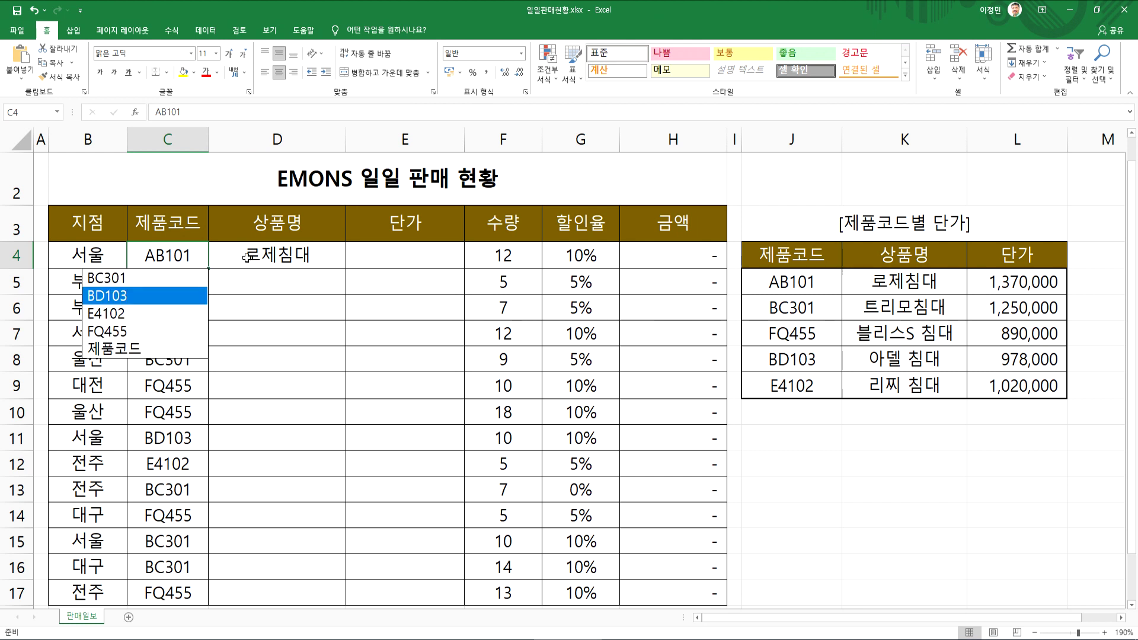
{"action": "key", "text": "Down"}
{"action": "key", "text": "Return"}
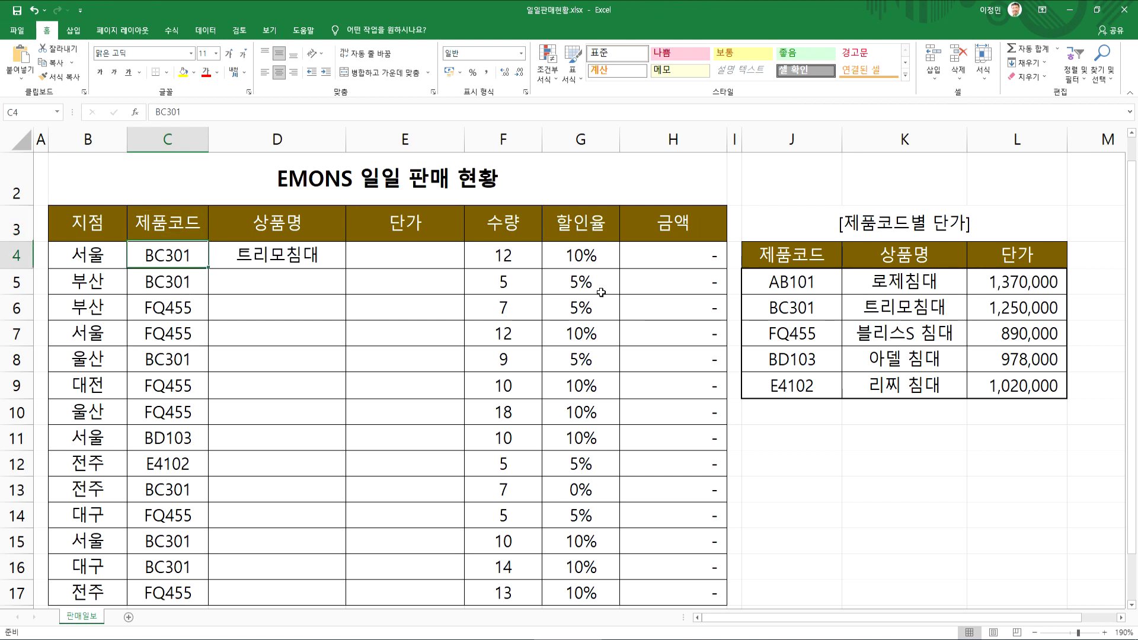
{"action": "key", "text": "ctrl+z"}
Step: Enter a VLOOKUP formula in E4 with lookup value C4, absolute range $J$5:$L$9, column index 3 and match type 0
{"action": "key", "text": "Right"}
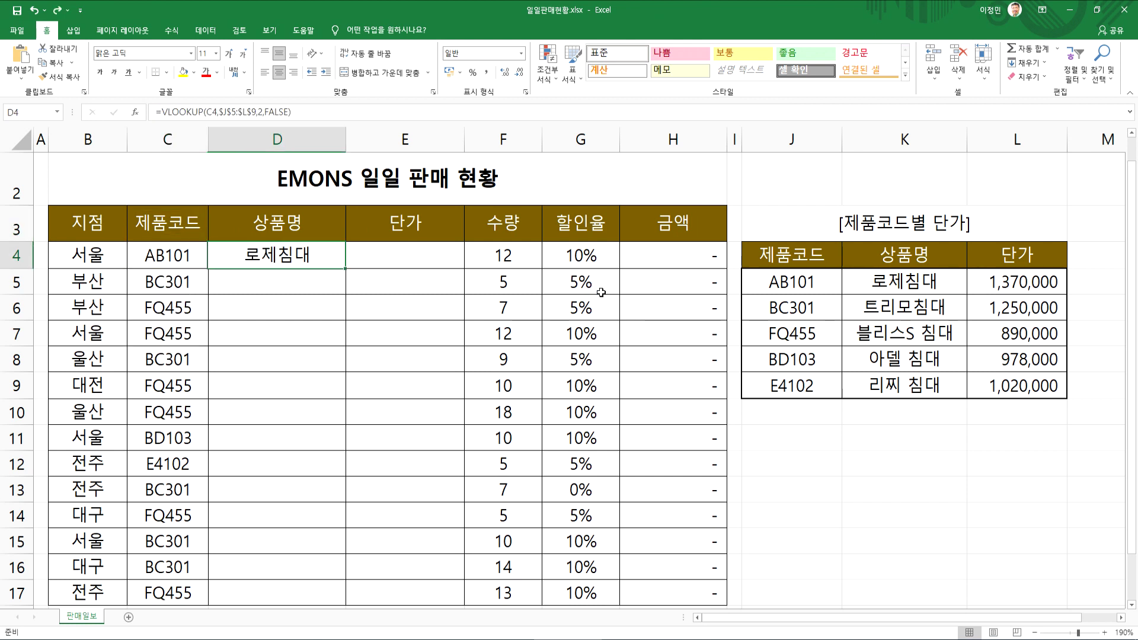
{"action": "key", "text": "F2"}
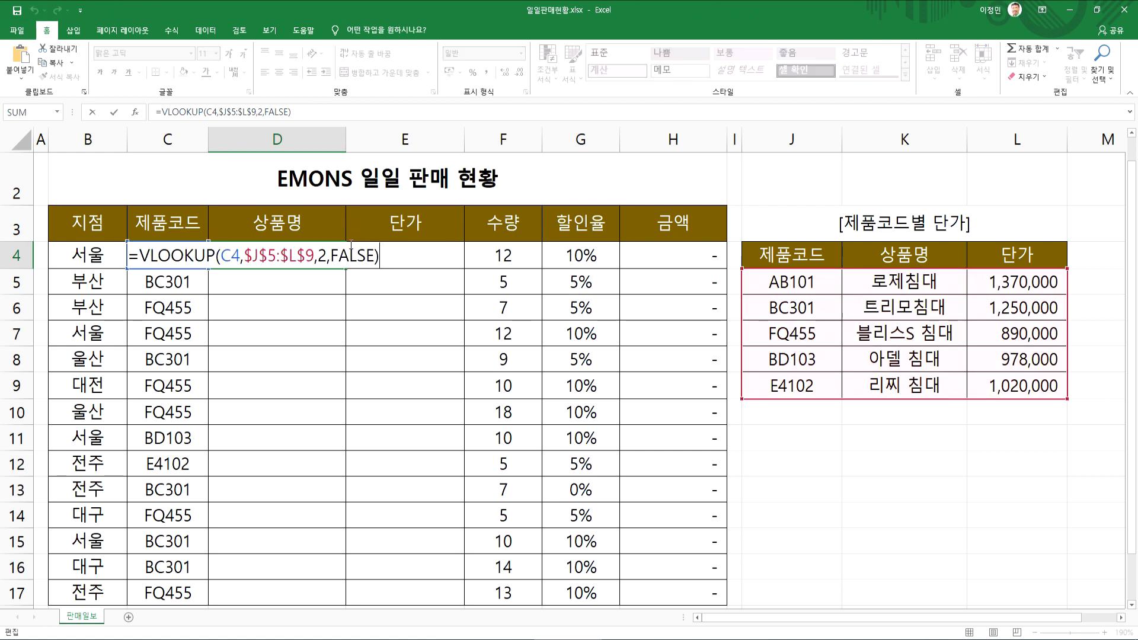
{"action": "left_click_drag", "start_coordinate": [388, 263], "coordinate": [68, 256]}
{"action": "key", "text": "Tab"}
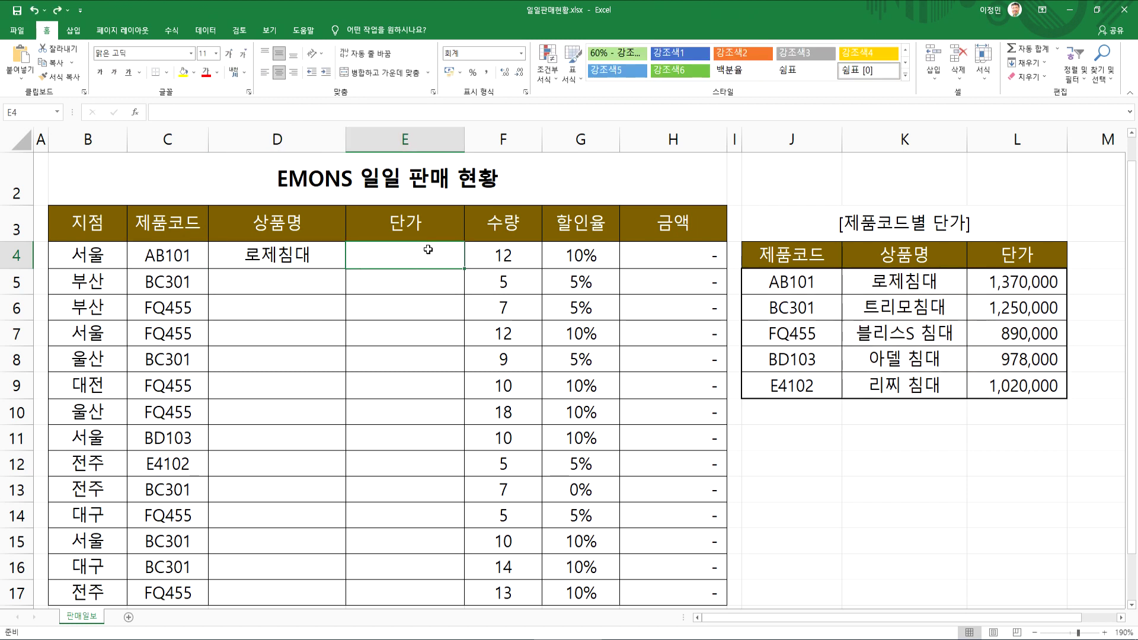
{"action": "type", "text": "=VL"}
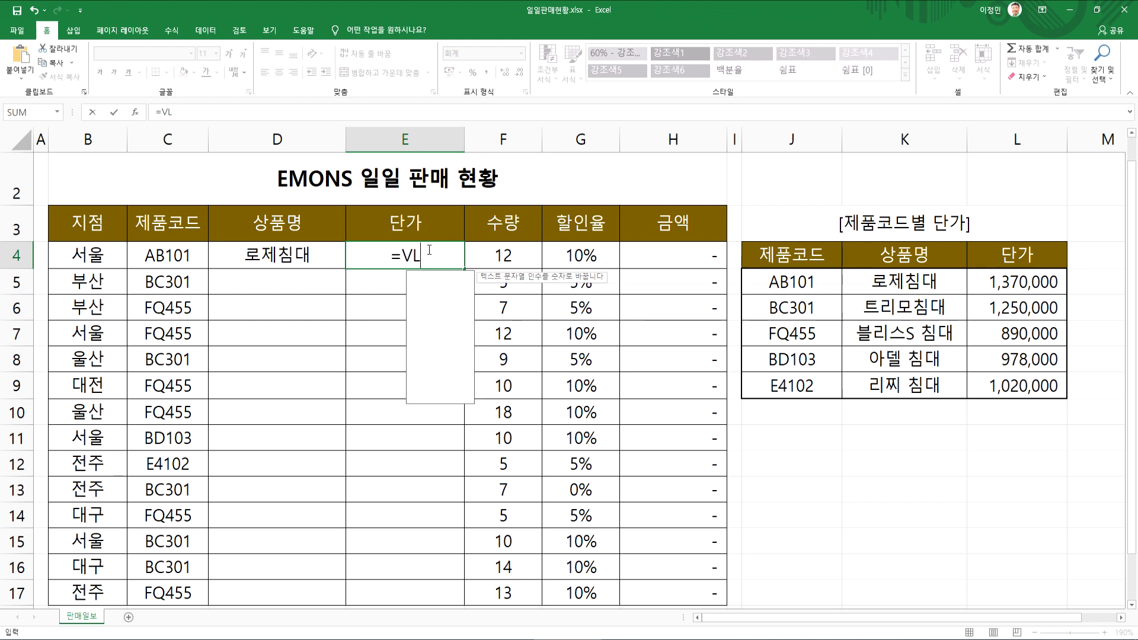
{"action": "key", "text": "Tab"}
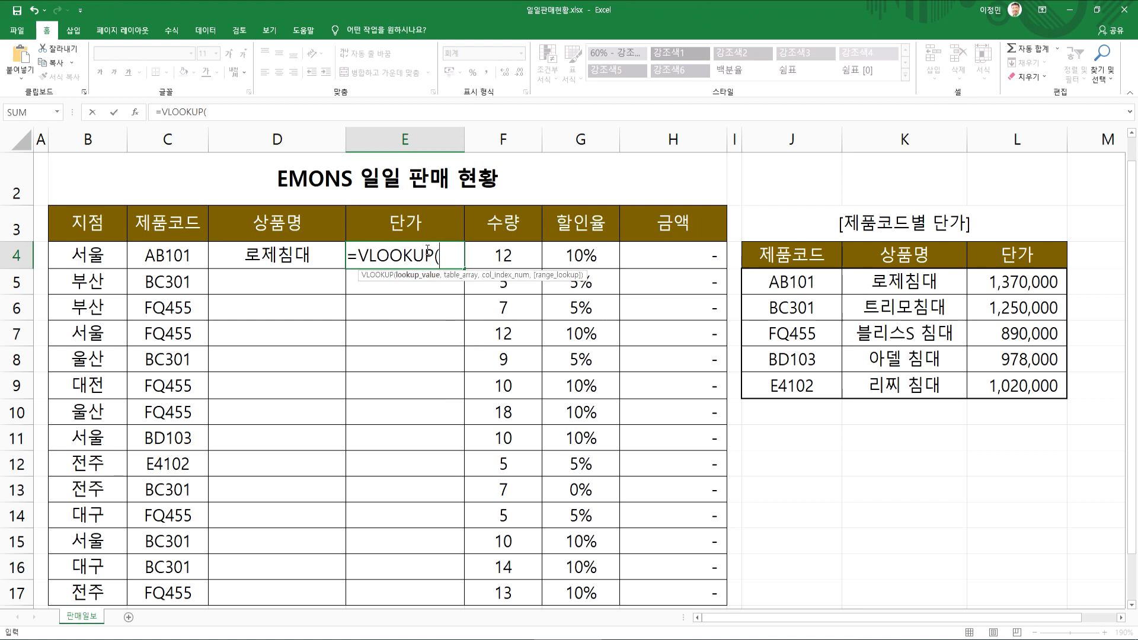
{"action": "left_click", "coordinate": [154, 256]}
{"action": "type", "text": ","}
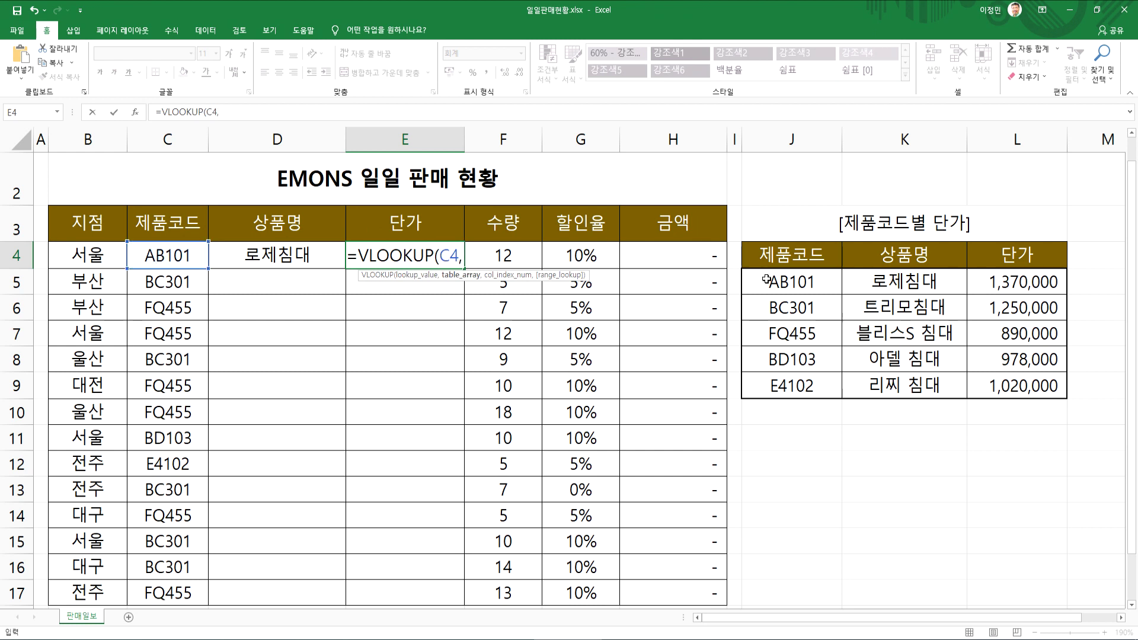
{"action": "left_click_drag", "start_coordinate": [774, 280], "coordinate": [1011, 383]}
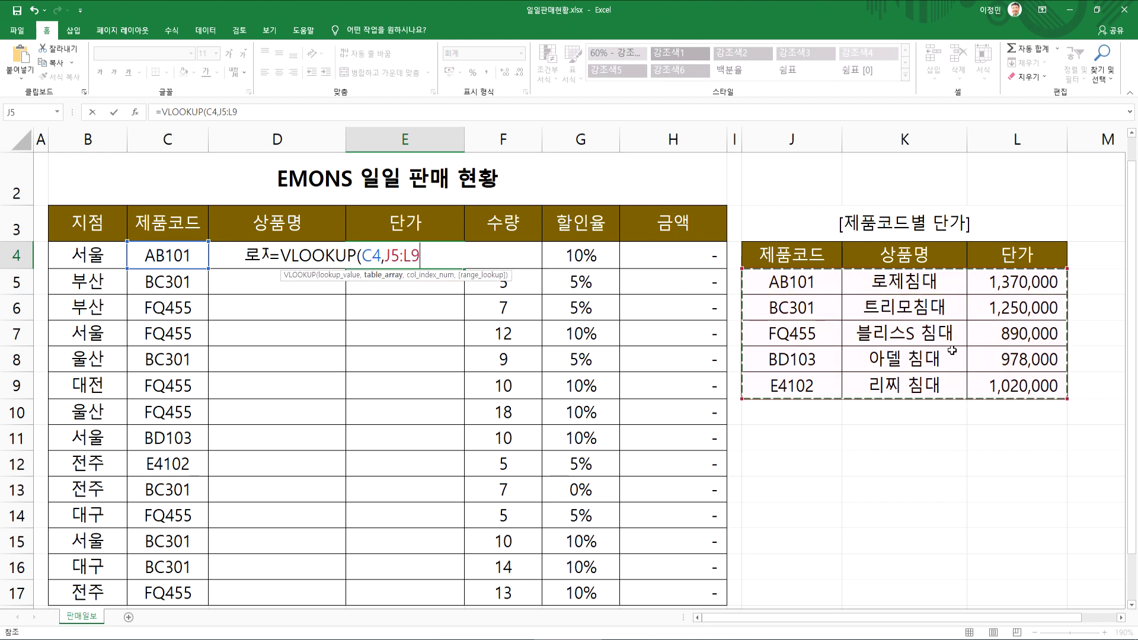
{"action": "key", "text": "F4"}
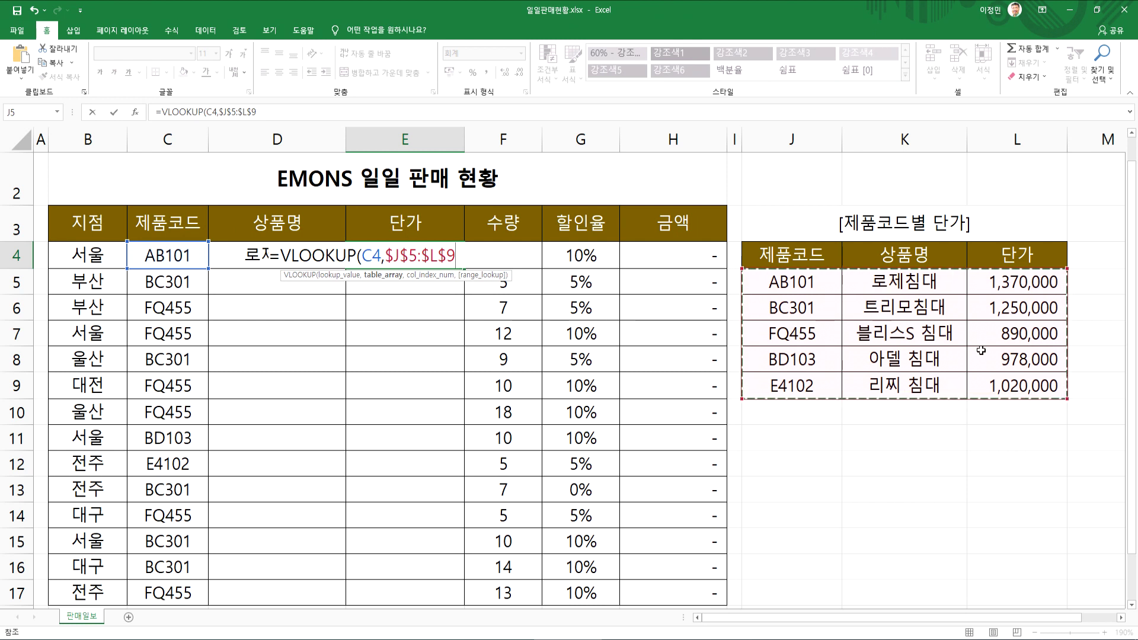
{"action": "type", "text": ",3,0"}
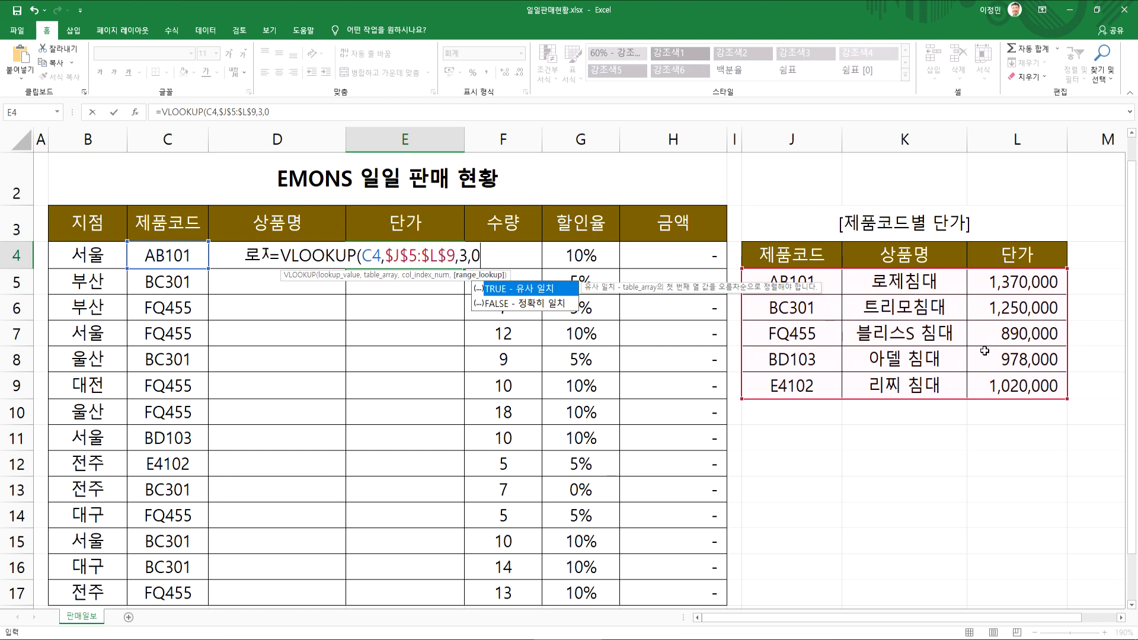
{"action": "key", "text": "Return"}
Step: Try replacing FALSE with 0 as the match type in D4's VLOOKUP formula, and cancel the edit
{"action": "key", "text": "Up"}
{"action": "key", "text": "Left"}
{"action": "key", "text": "F2"}
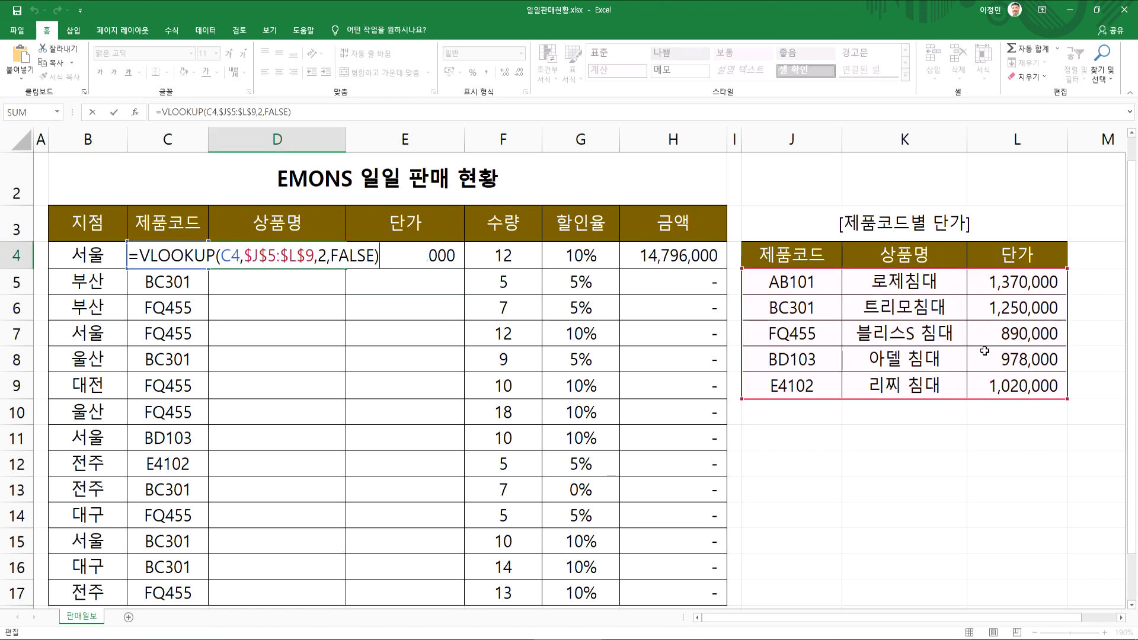
{"action": "key", "text": "shift+Left"}
{"action": "key", "text": "shift+Left"}
{"action": "key", "text": "shift+Left"}
{"action": "key", "text": "shift+Left"}
{"action": "key", "text": "shift+Left"}
{"action": "key", "text": "shift+Left"}
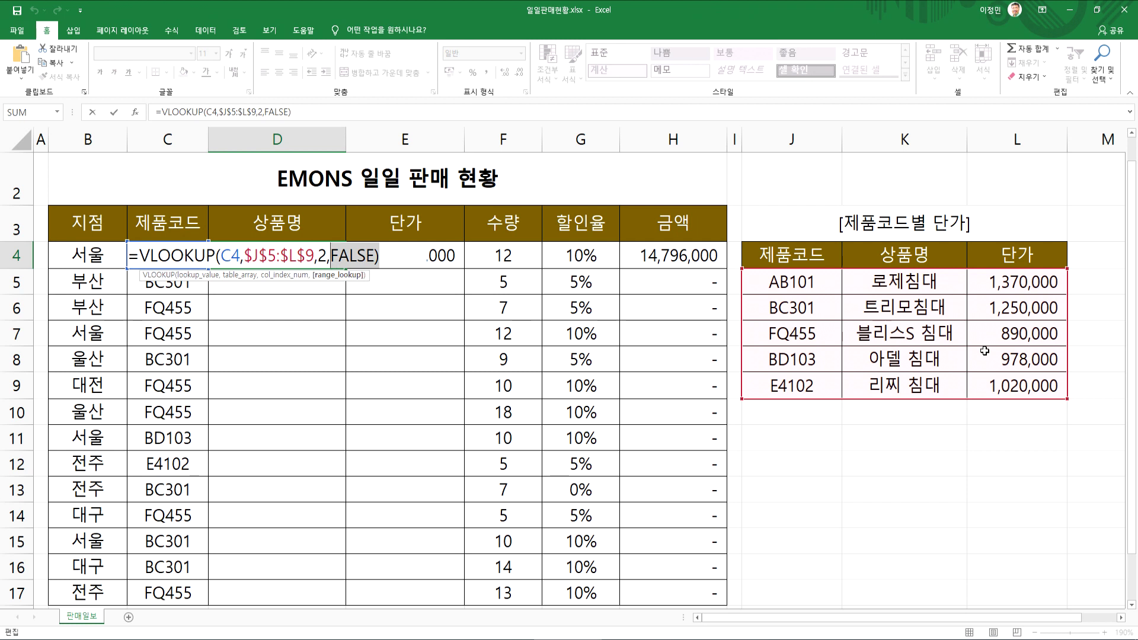
{"action": "type", "text": "0"}
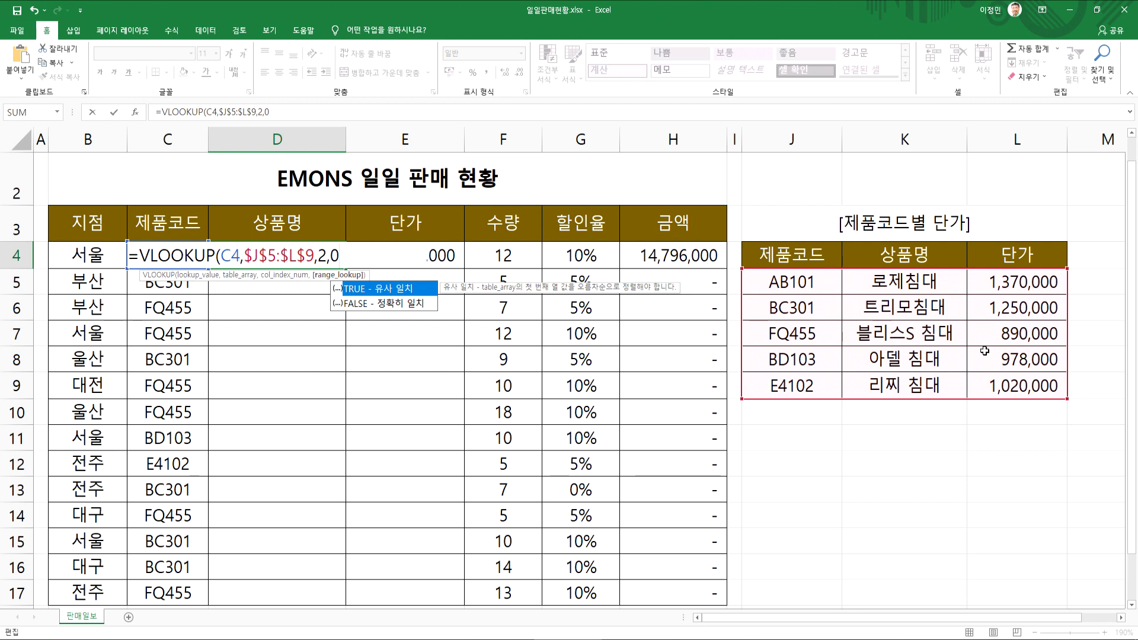
{"action": "key", "text": "Escape"}
{"action": "key", "text": "Tab"}
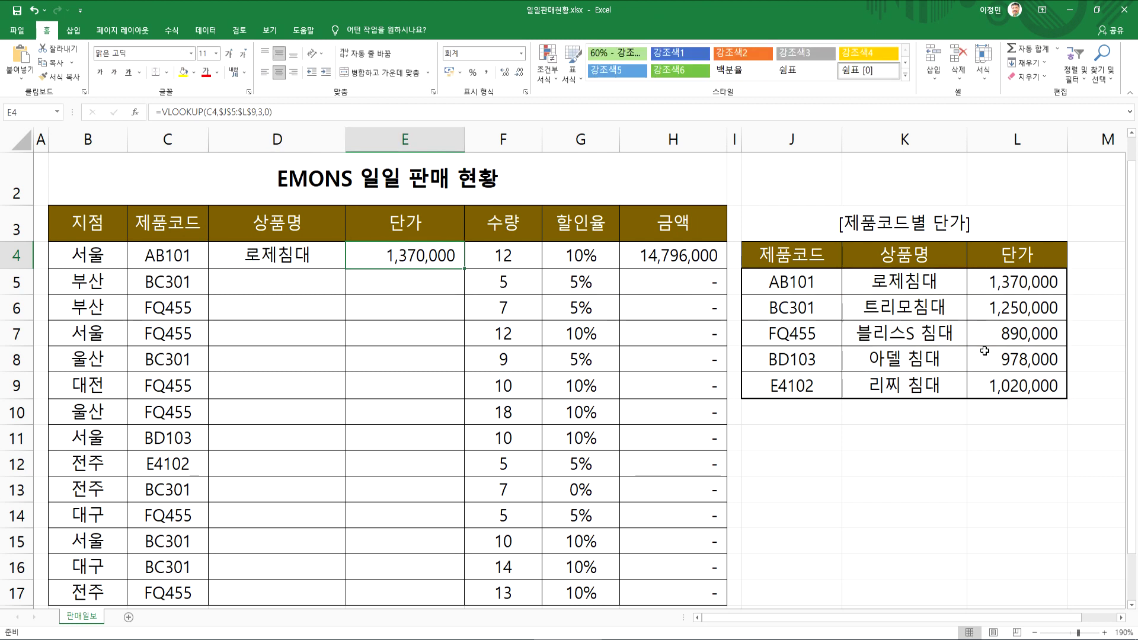
Step: Set the 수량 in F4 to 50 and check the 금액 formula in H4
{"action": "left_click", "coordinate": [509, 256]}
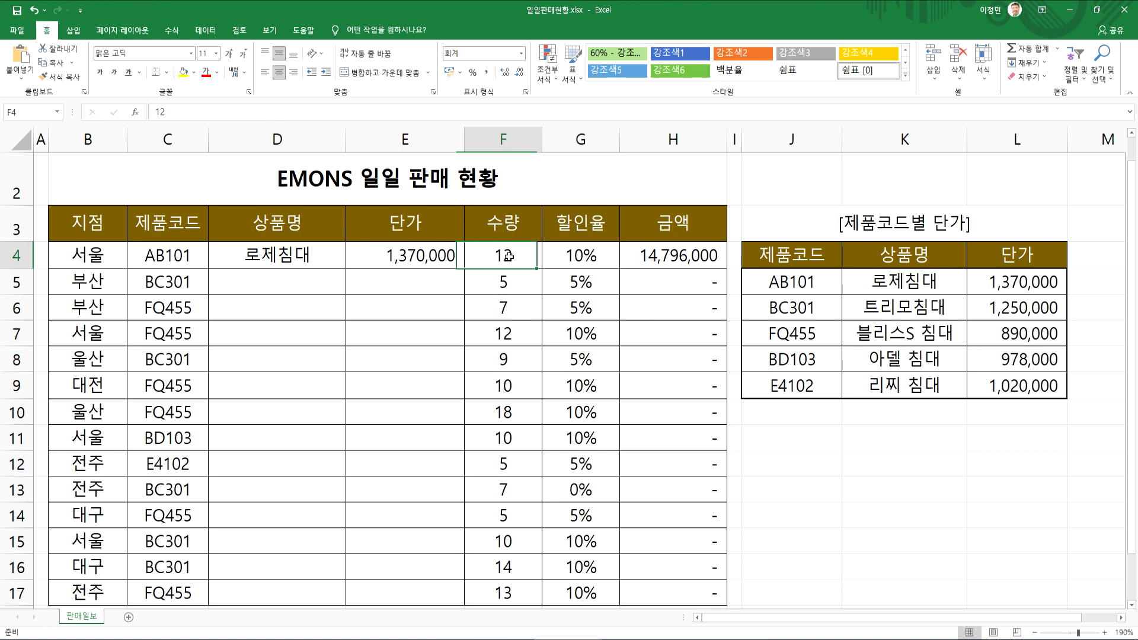
{"action": "key", "text": "BackSpace"}
{"action": "type", "text": "0"}
{"action": "key", "text": "Return"}
{"action": "key", "text": "Up"}
{"action": "type", "text": "50"}
{"action": "key", "text": "Return"}
{"action": "key", "text": "Up"}
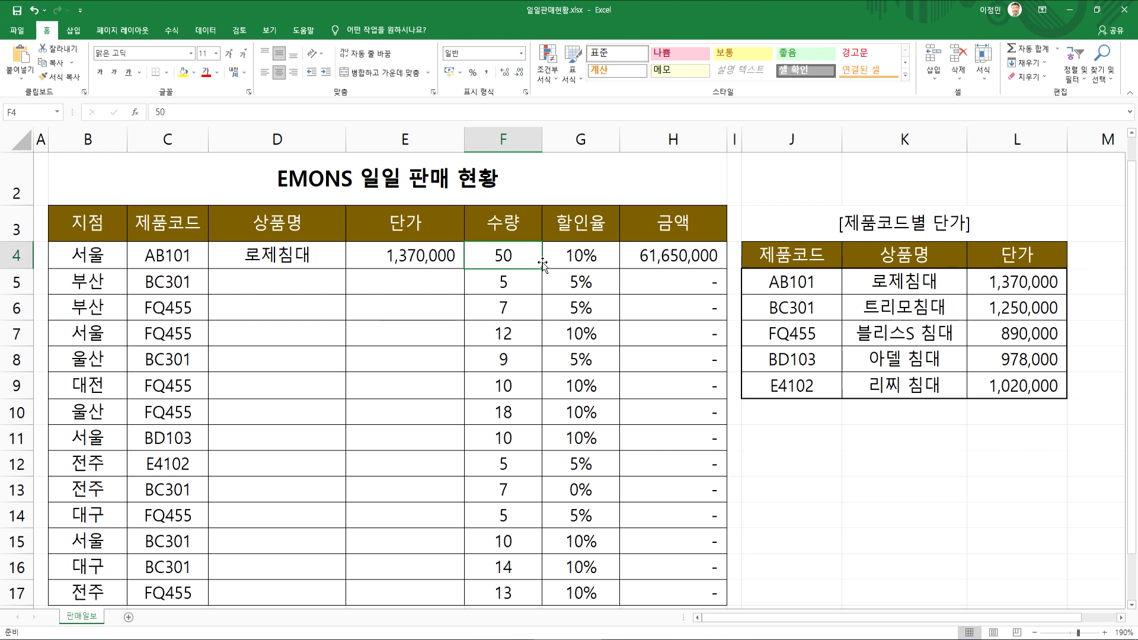
{"action": "key", "text": "Right"}
{"action": "key", "text": "Right"}
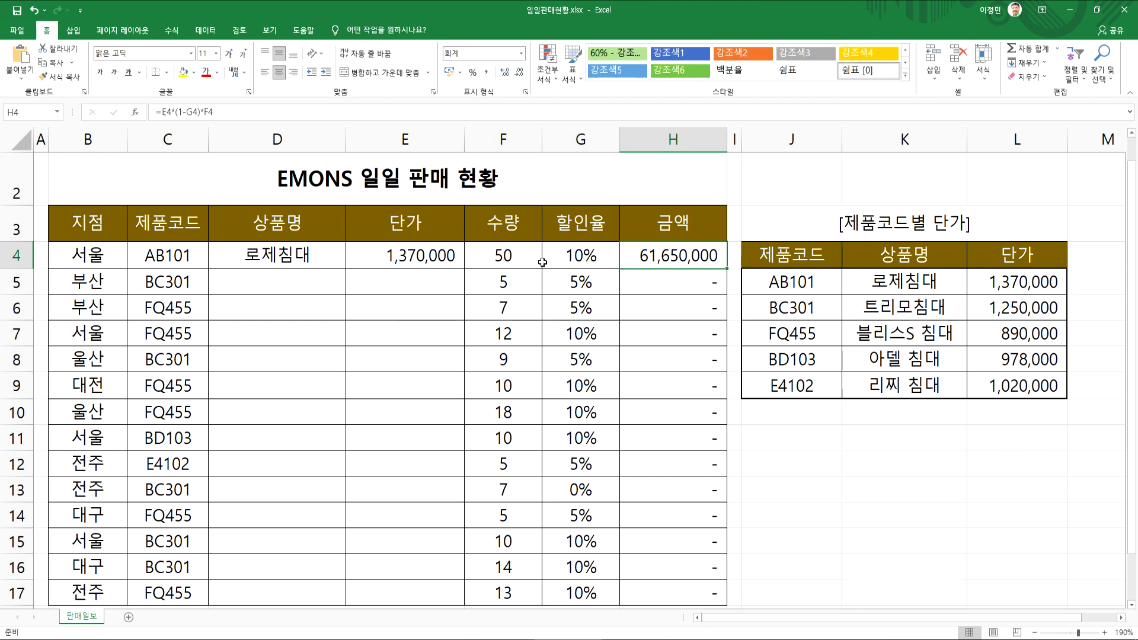
Step: Fill the 상품명 and 단가 formulas in D4:E4 down through the remaining rows of the sales table
{"action": "key", "text": "Left"}
{"action": "key", "text": "Left"}
{"action": "key", "text": "Left"}
{"action": "key", "text": "Left"}
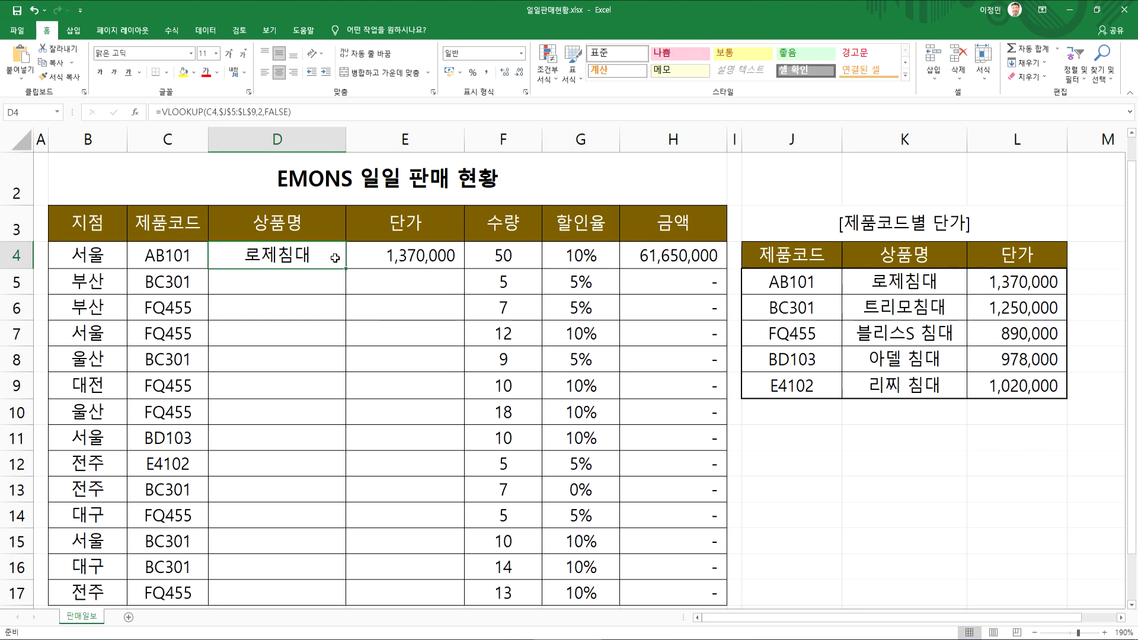
{"action": "left_click_drag", "start_coordinate": [336, 258], "coordinate": [386, 258]}
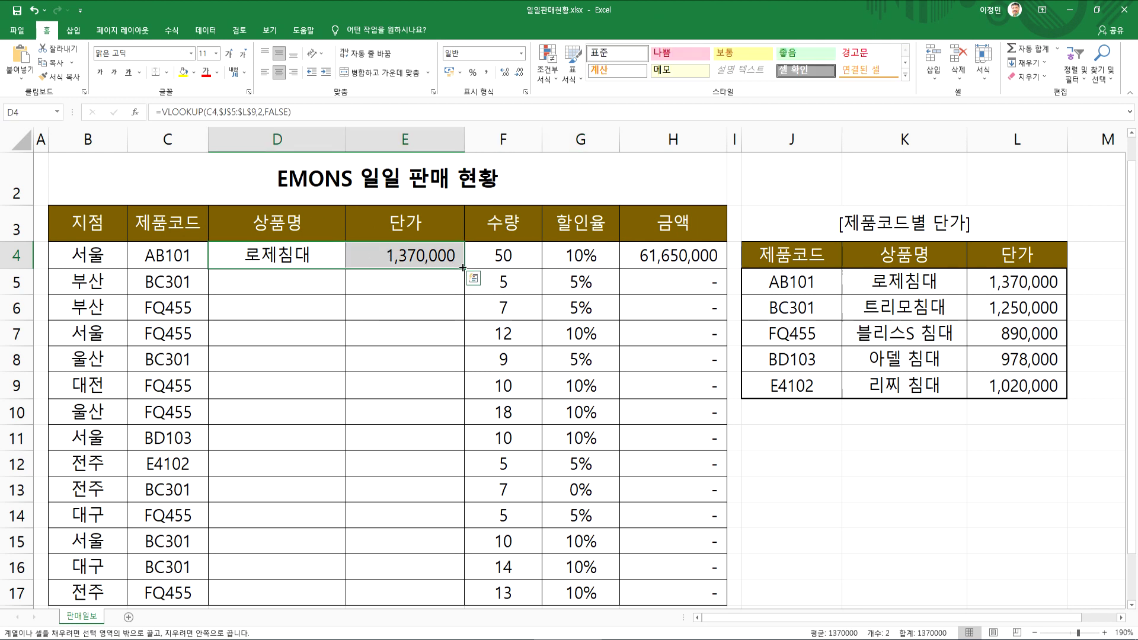
{"action": "double_click", "coordinate": [463, 268]}
{"action": "scroll", "coordinate": [422, 412], "scroll_direction": "down", "scroll_amount": 3}
{"action": "scroll", "coordinate": [423, 413], "scroll_direction": "up", "scroll_amount": 3}
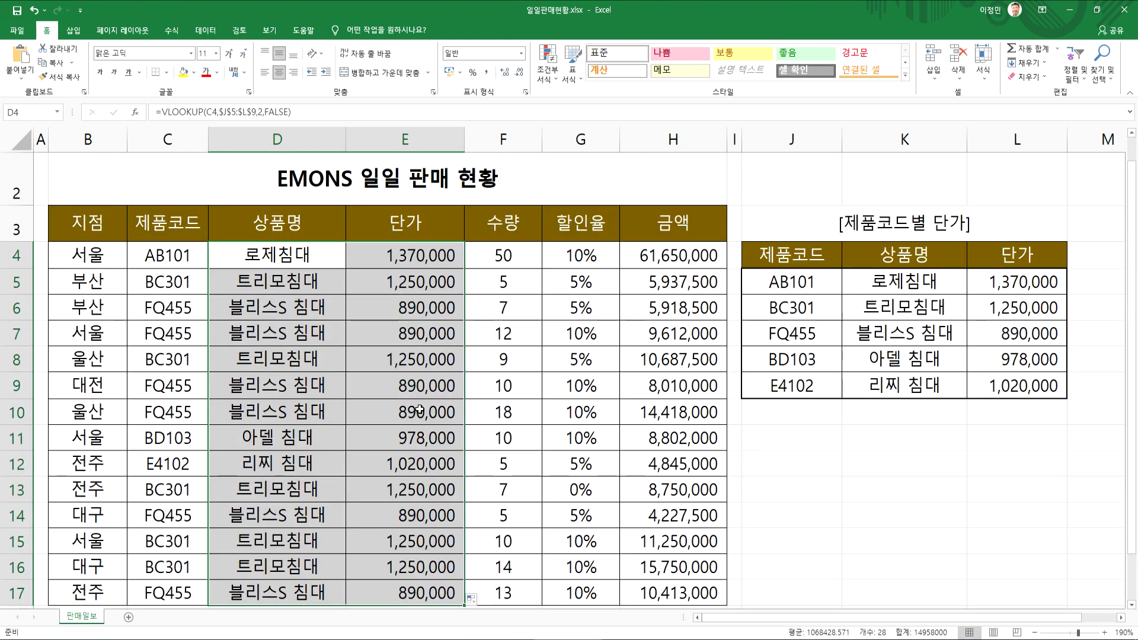
Step: Examine the lookup value C4 and the lookup range $J$5:$L$9 in D4's VLOOKUP formula against the two tables
{"action": "left_click", "coordinate": [304, 259]}
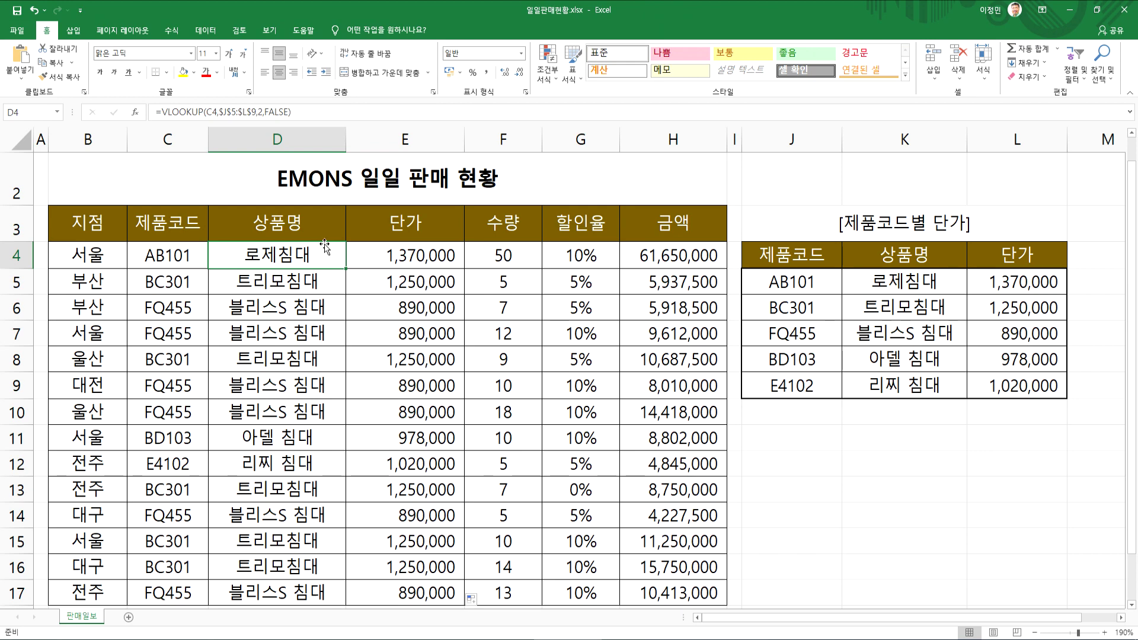
{"action": "key", "text": "F2"}
{"action": "key", "text": "Escape"}
{"action": "scroll", "coordinate": [323, 305], "scroll_direction": "up", "scroll_amount": 7}
{"action": "double_click", "coordinate": [251, 360]}
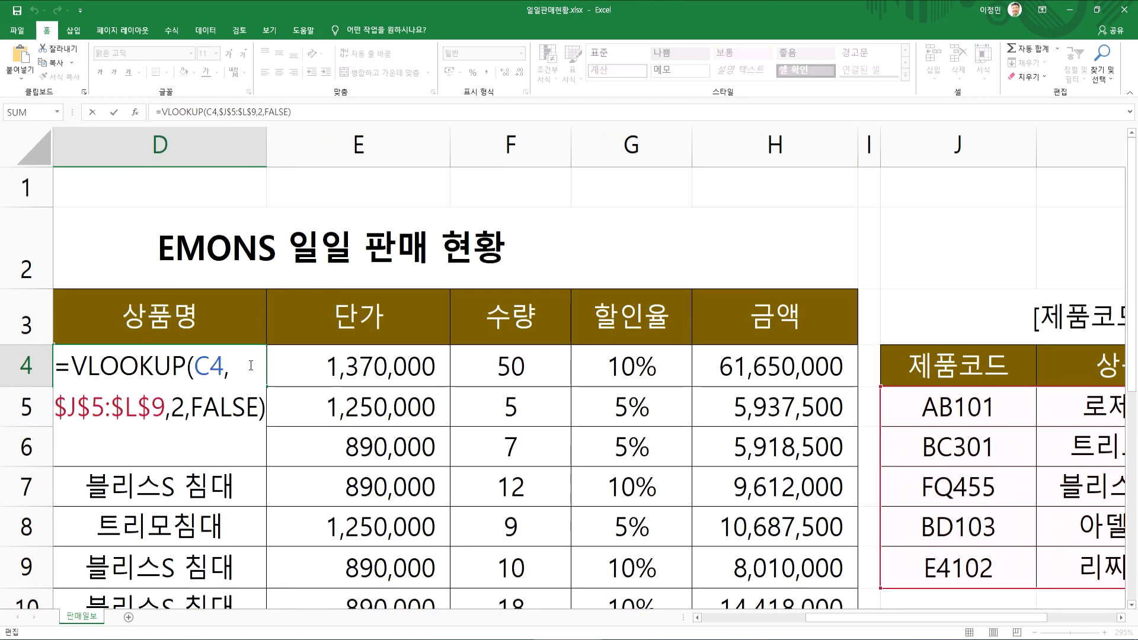
{"action": "scroll", "coordinate": [339, 386], "scroll_direction": "left", "scroll_amount": 3}
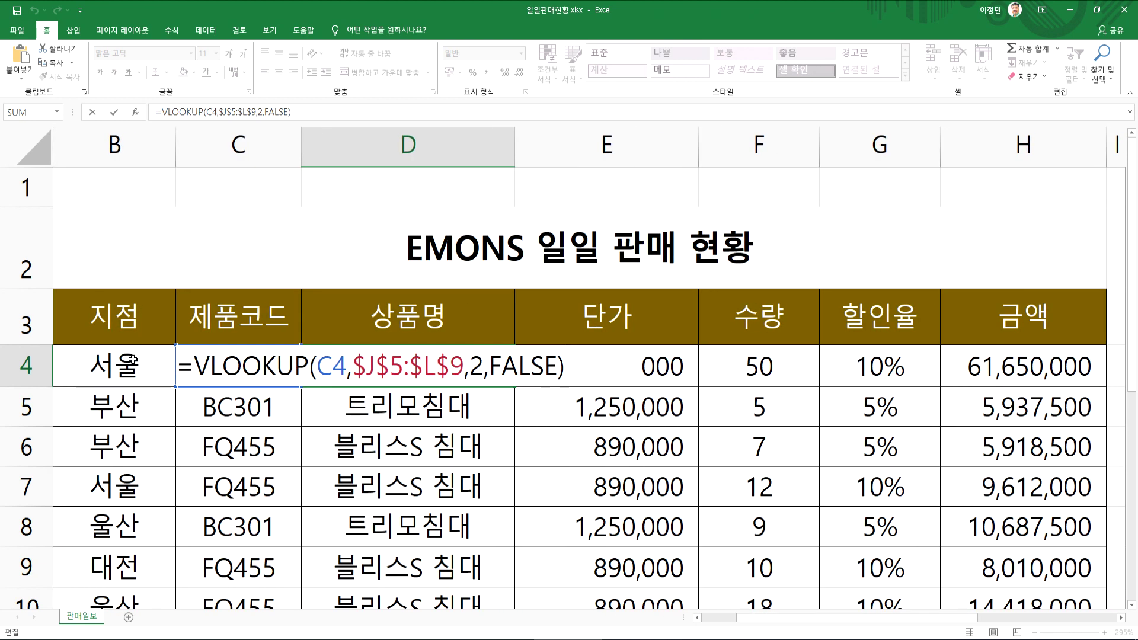
{"action": "key", "text": "Escape"}
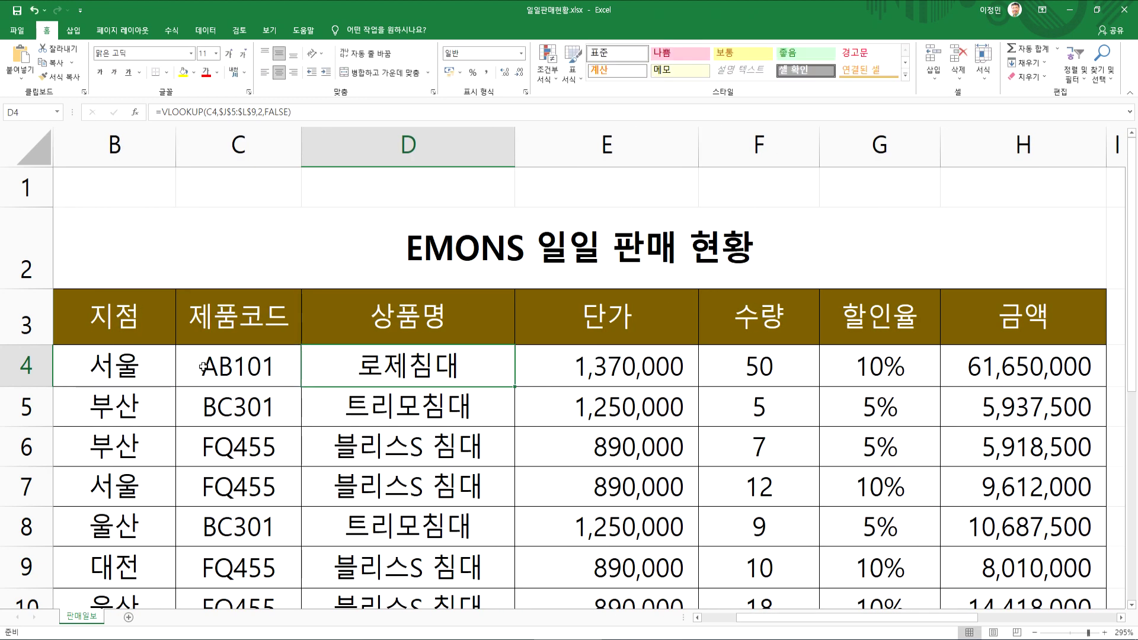
{"action": "double_click", "coordinate": [377, 370]}
{"action": "double_click", "coordinate": [330, 368]}
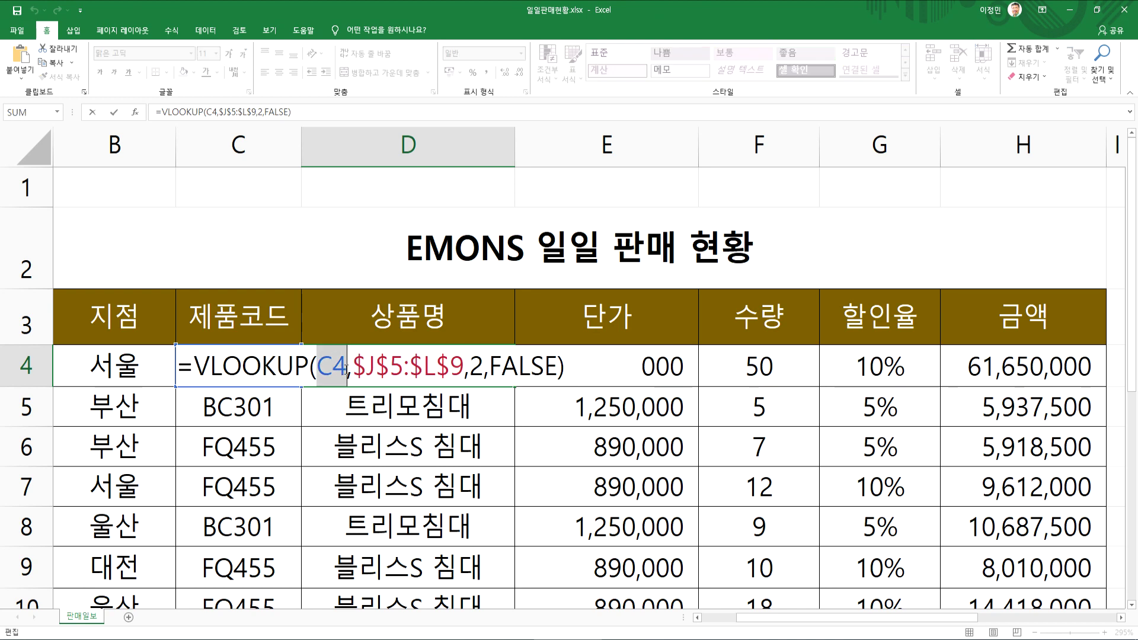
{"action": "left_click_drag", "start_coordinate": [842, 623], "coordinate": [968, 622]}
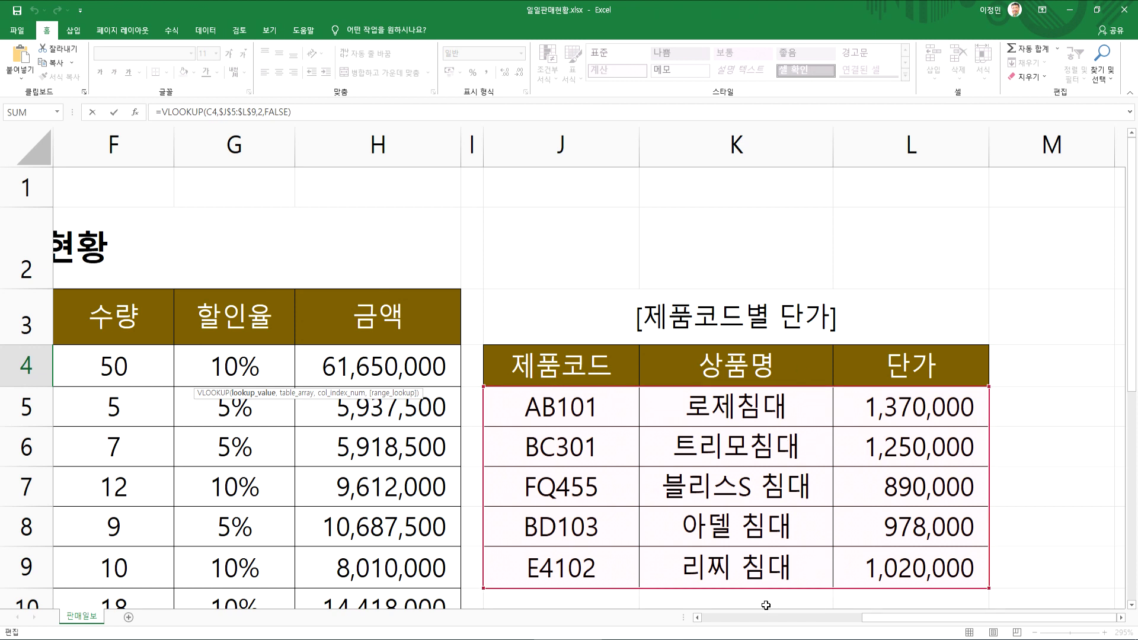
{"action": "left_click_drag", "start_coordinate": [884, 618], "coordinate": [720, 618]}
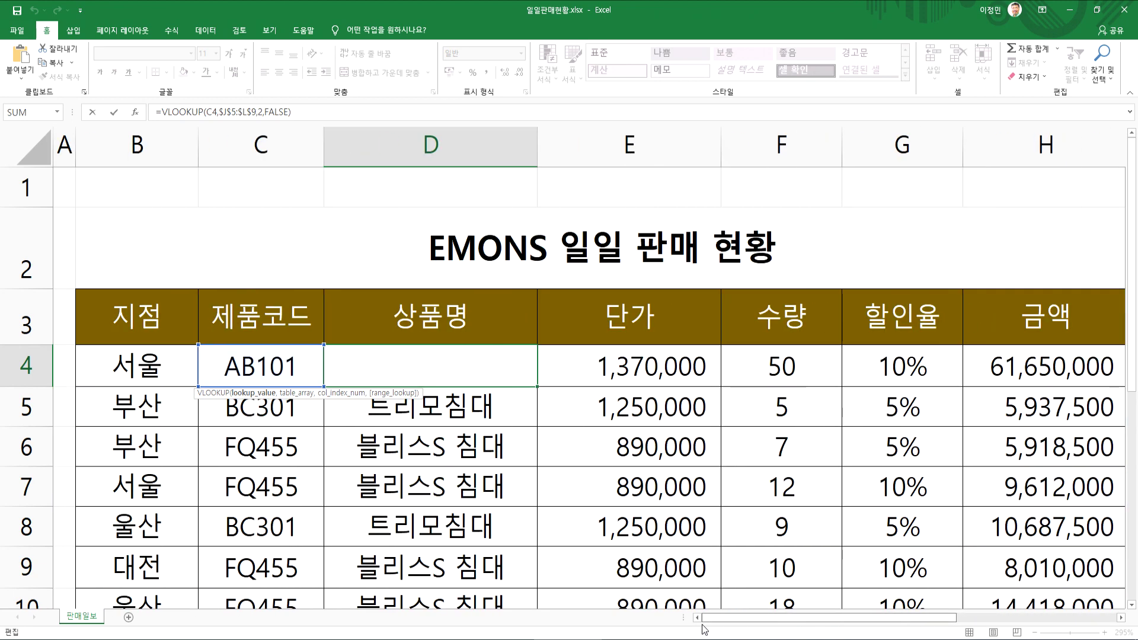
Step: Examine the column index 2 in D4's VLOOKUP formula against the 제품코드별 단가 table, keeping the formula as it is
{"action": "left_click", "coordinate": [500, 367]}
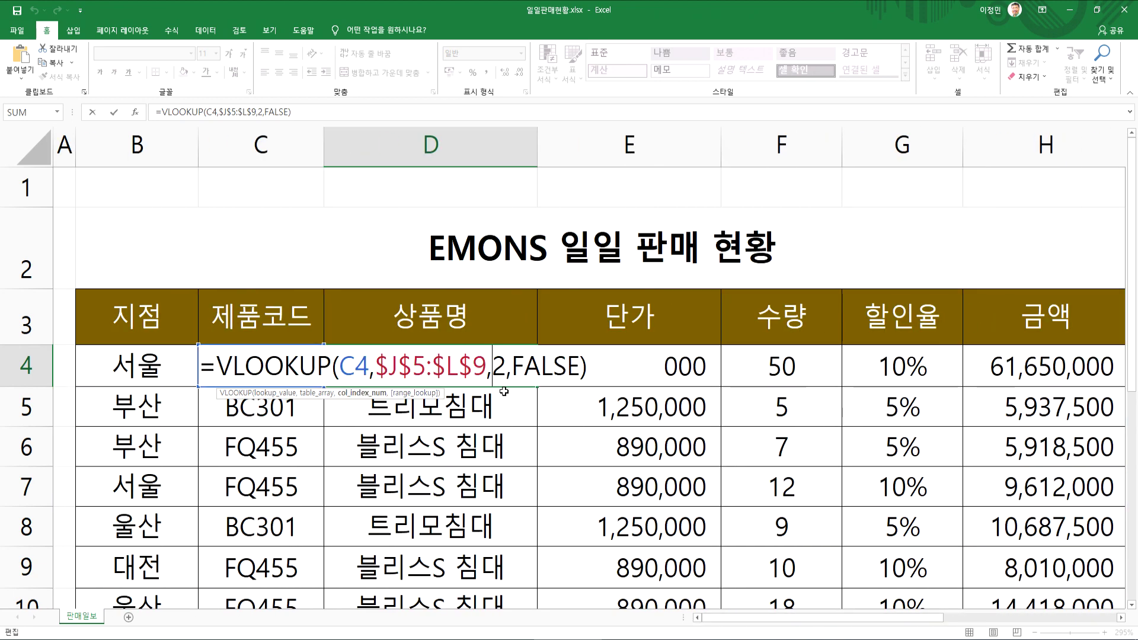
{"action": "double_click", "coordinate": [500, 368]}
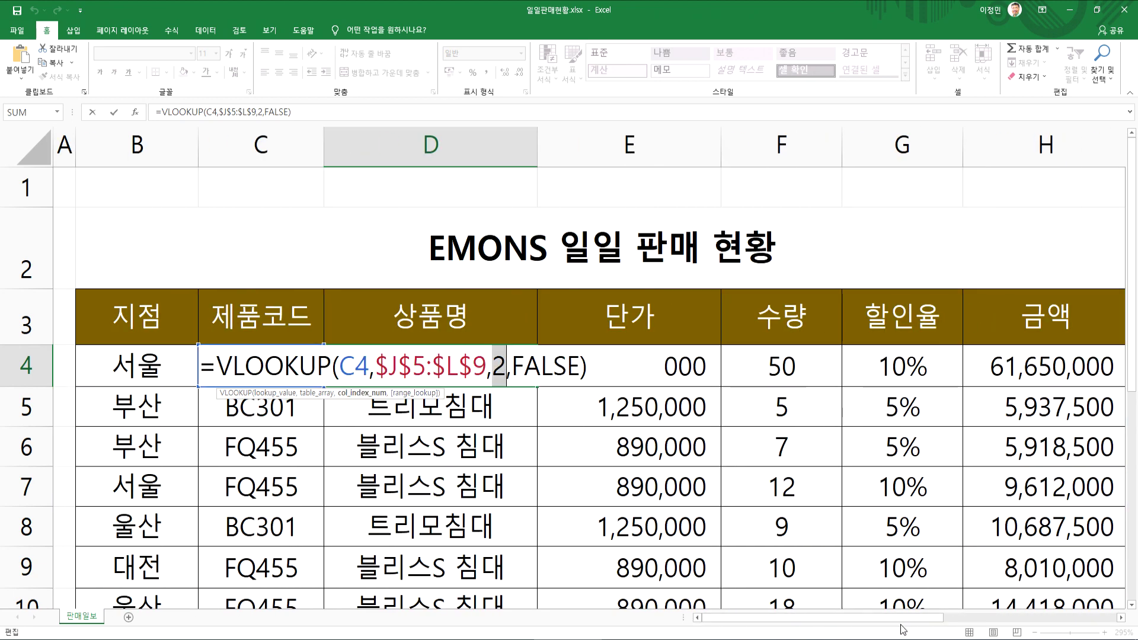
{"action": "left_click_drag", "start_coordinate": [900, 621], "coordinate": [1060, 621]}
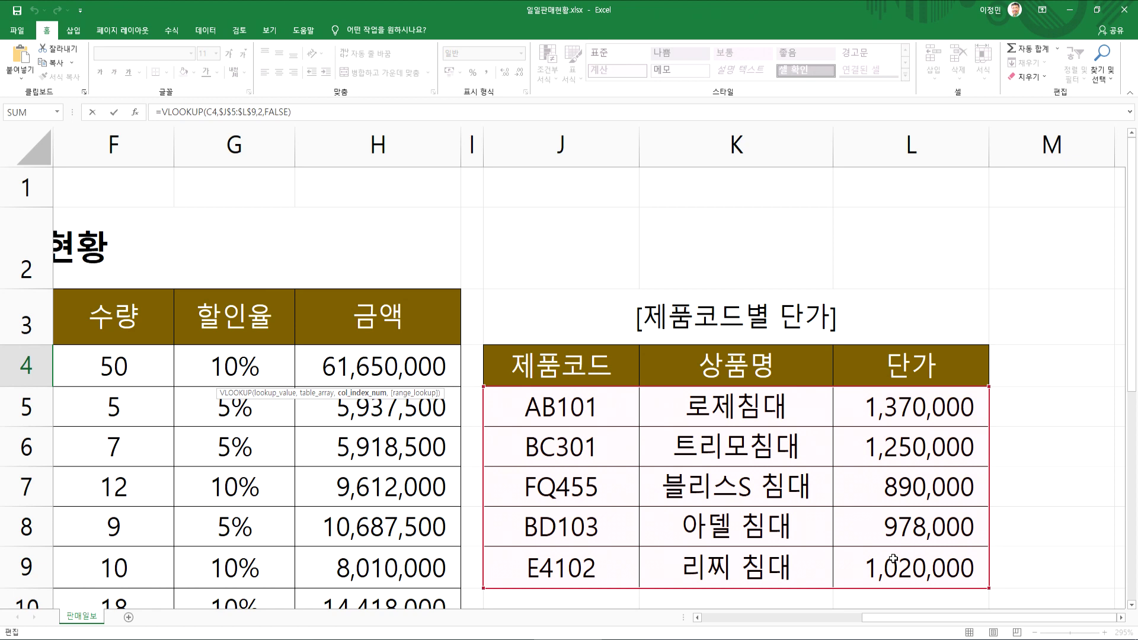
{"action": "key", "text": "ctrl+Return"}
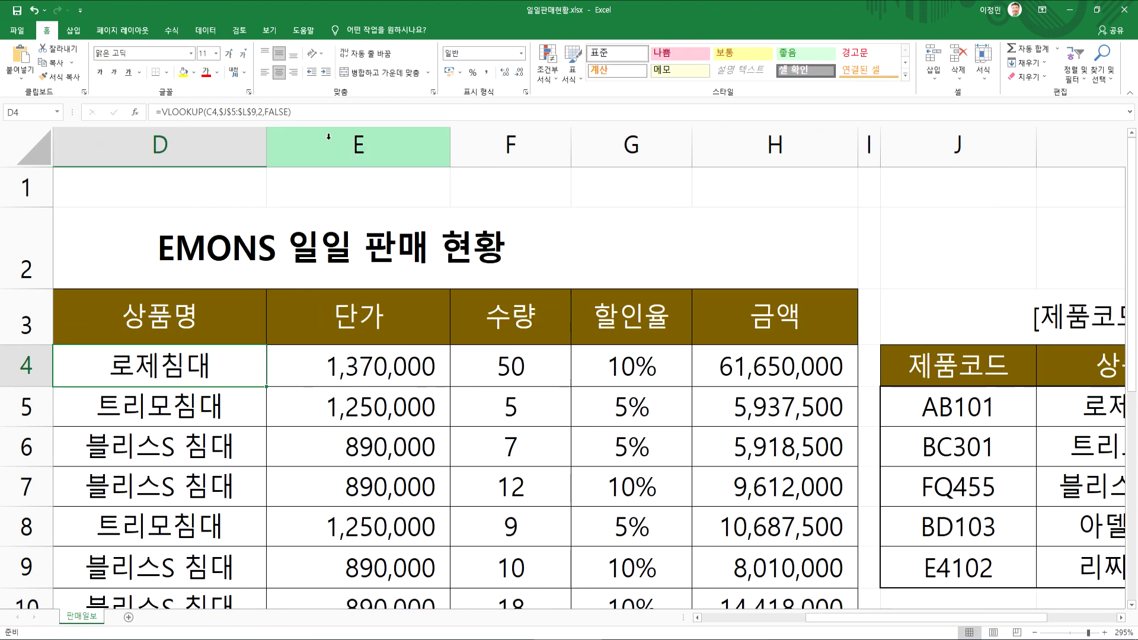
Step: Copy D4's VLOOKUP formula text and paste it in the Notepad notes, one blank line below the HLOOKUP line
{"action": "key", "text": "F2"}
{"action": "key", "text": "shift+Home"}
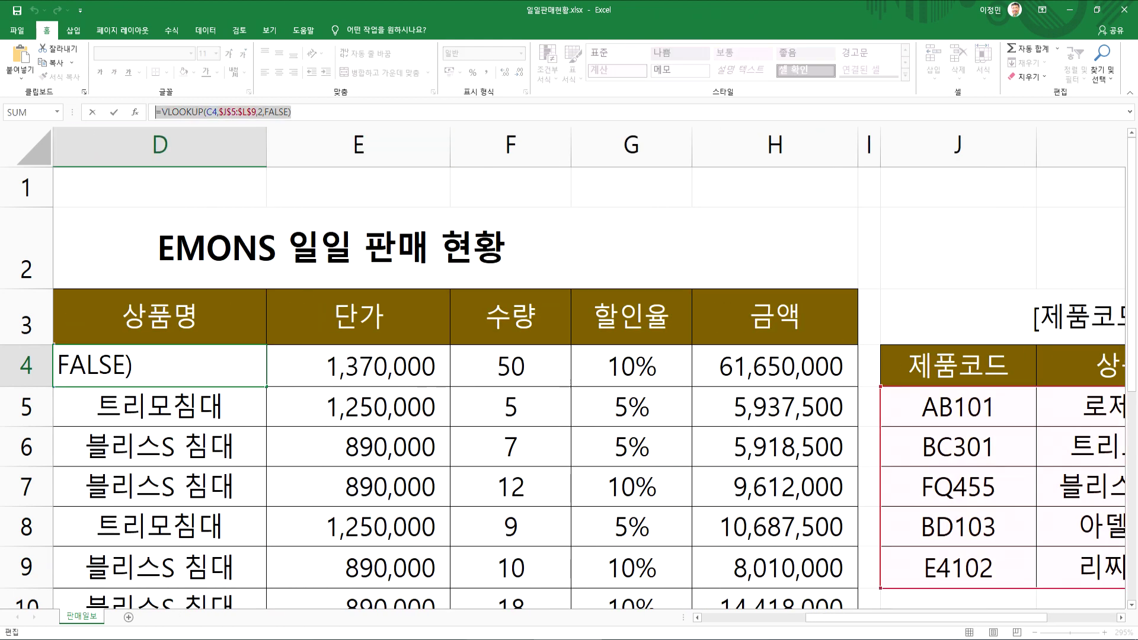
{"action": "key", "text": "ctrl+c"}
{"action": "key", "text": "Escape"}
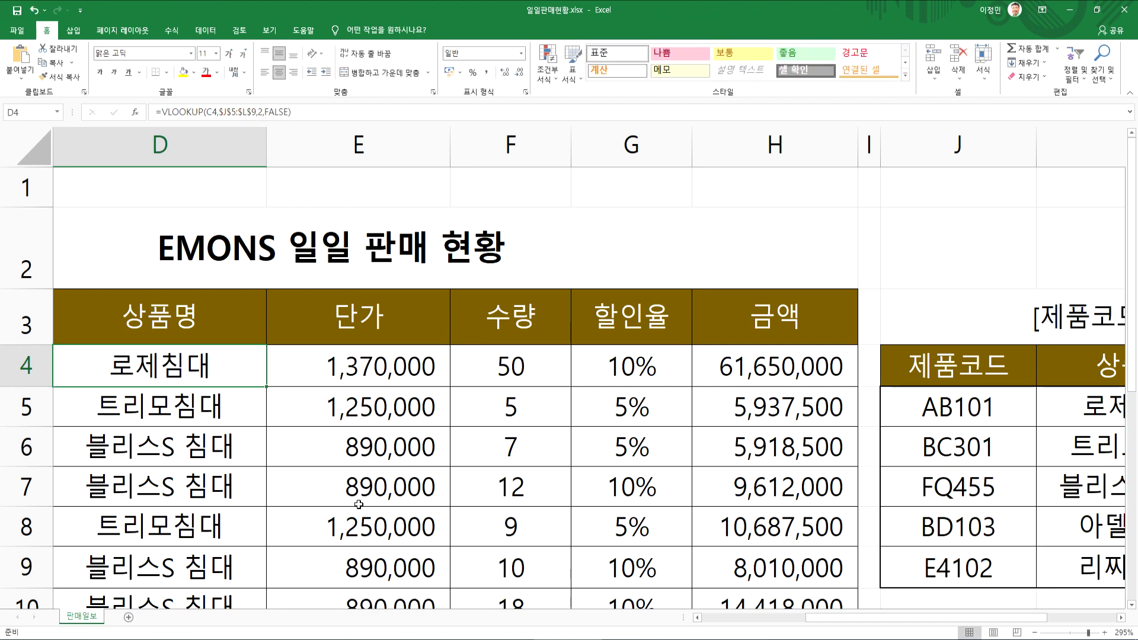
{"action": "left_click", "coordinate": [338, 631]}
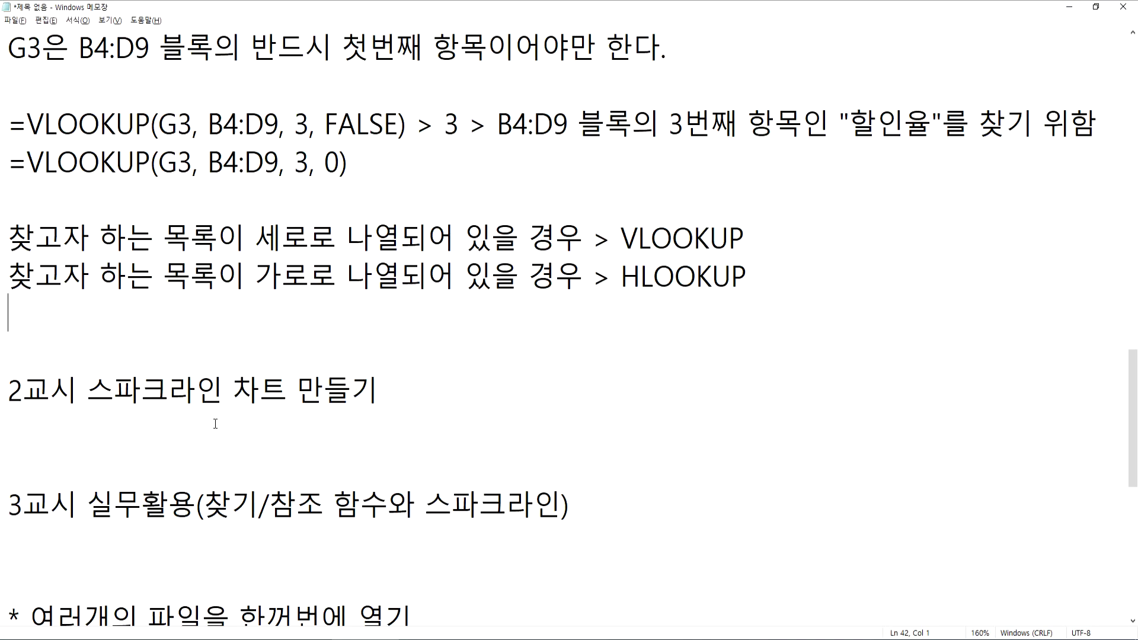
{"action": "key", "text": "Return"}
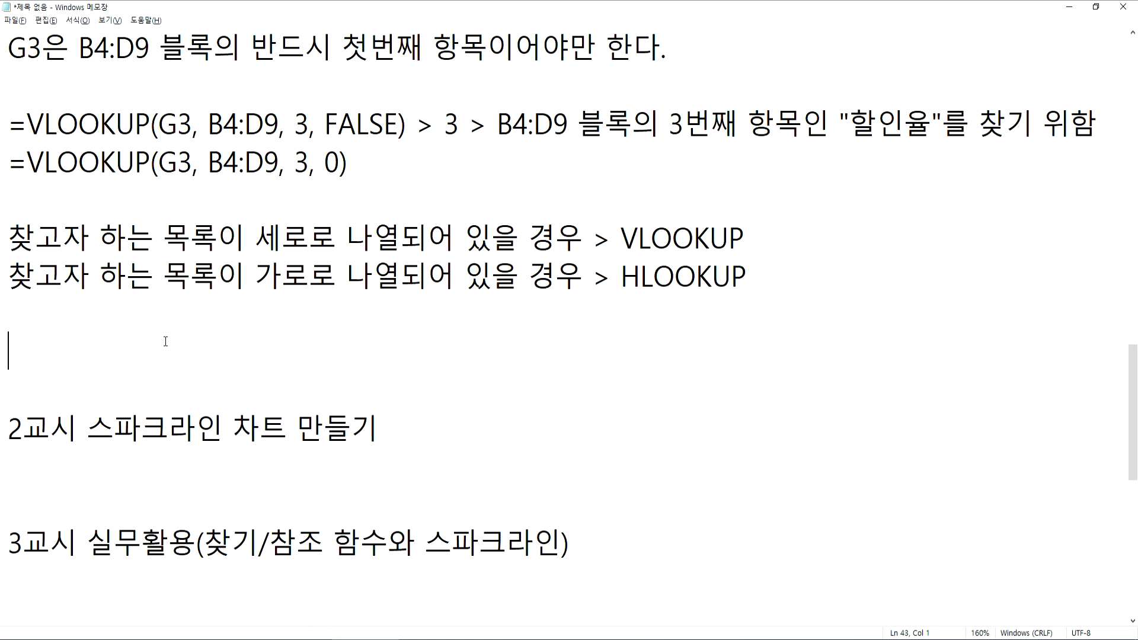
{"action": "key", "text": "ctrl+v"}
Step: Put the label "상품명 > " in front of the pasted VLOOKUP formula
{"action": "key", "text": "Home"}
{"action": "type", "text": "TKDV"}
{"action": "key", "text": "BackSpace"}
{"action": "key", "text": "BackSpace"}
{"action": "key", "text": "BackSpace"}
{"action": "key", "text": "BackSpace"}
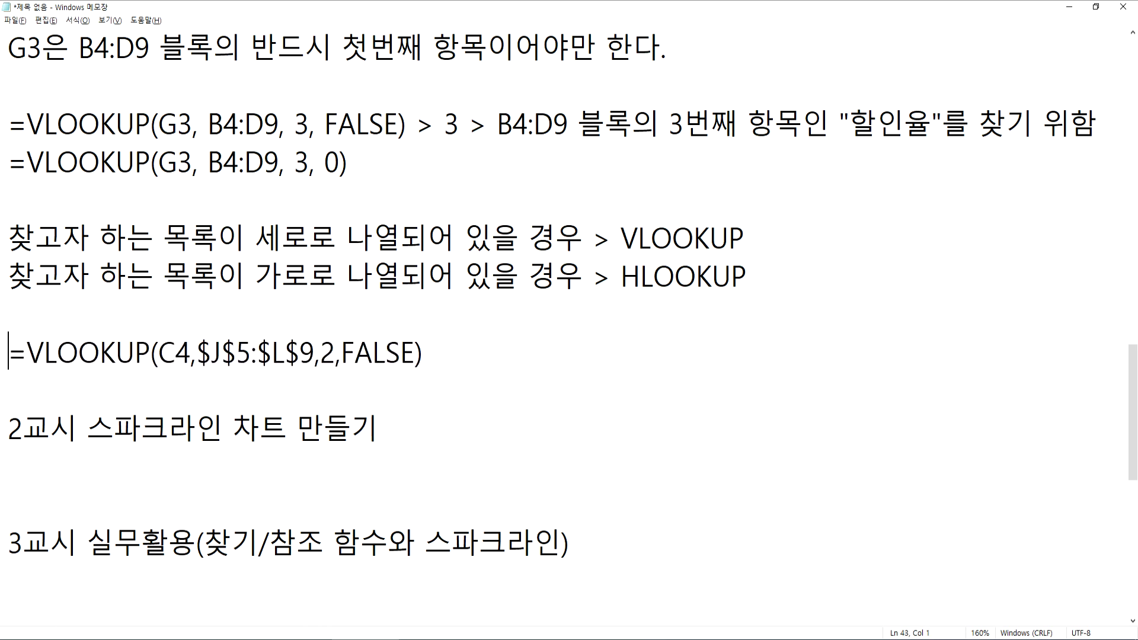
{"action": "type", "text": "TKDVNA"}
{"action": "key", "text": "shift+Home"}
{"action": "key", "text": "Hangul"}
{"action": "type", "text": "상품명 >"}
{"action": "key", "text": "Down"}
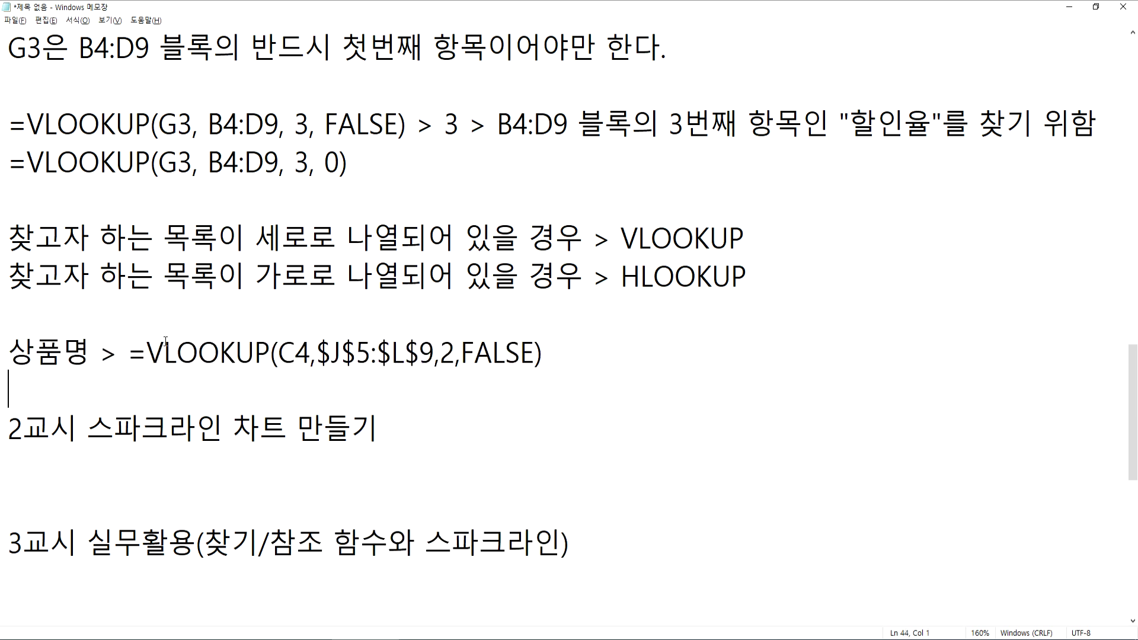
Step: Add the line "단가 > =VLOOKUP(C4,$J$5:$L$9,3,FALSE)" directly below the 상품명 formula in the notes
{"action": "key", "text": "Up"}
{"action": "key", "text": "End"}
{"action": "key", "text": "Return"}
{"action": "type", "text": "단가 >"}
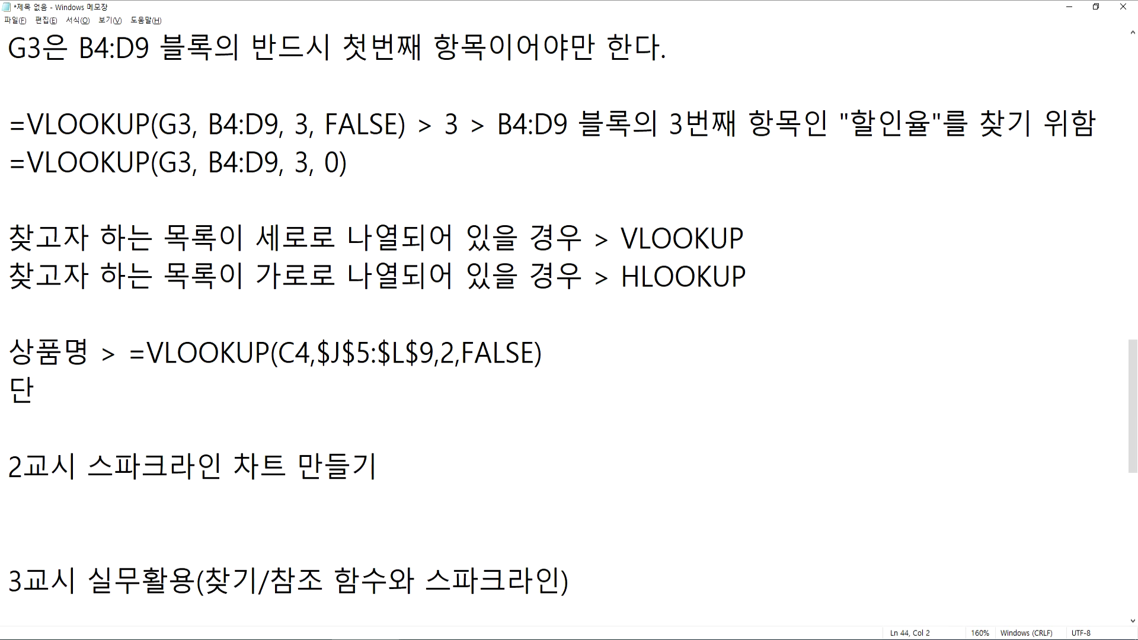
{"action": "key", "text": "ctrl+v"}
{"action": "key", "text": "Left"}
{"action": "key", "text": "Left"}
{"action": "key", "text": "Left"}
{"action": "key", "text": "Left"}
{"action": "key", "text": "Left"}
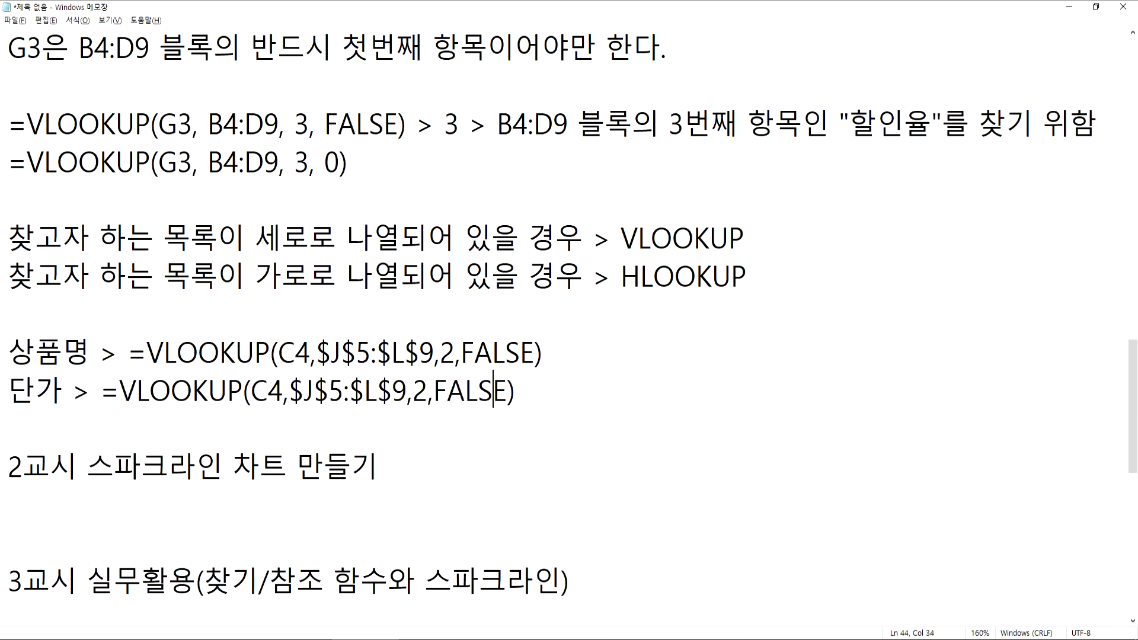
{"action": "type", "text": "3"}
{"action": "key", "text": "Delete"}
Step: Append the remark "2번째가 상품명" to the 상품명 formula line and "3번째가 단가" to the 단가 formula line
{"action": "double_click", "coordinate": [420, 395]}
{"action": "left_click", "coordinate": [448, 354]}
{"action": "double_click", "coordinate": [448, 353]}
{"action": "left_click", "coordinate": [580, 351]}
{"action": "type", "text": "2ㅂ번째가 "}
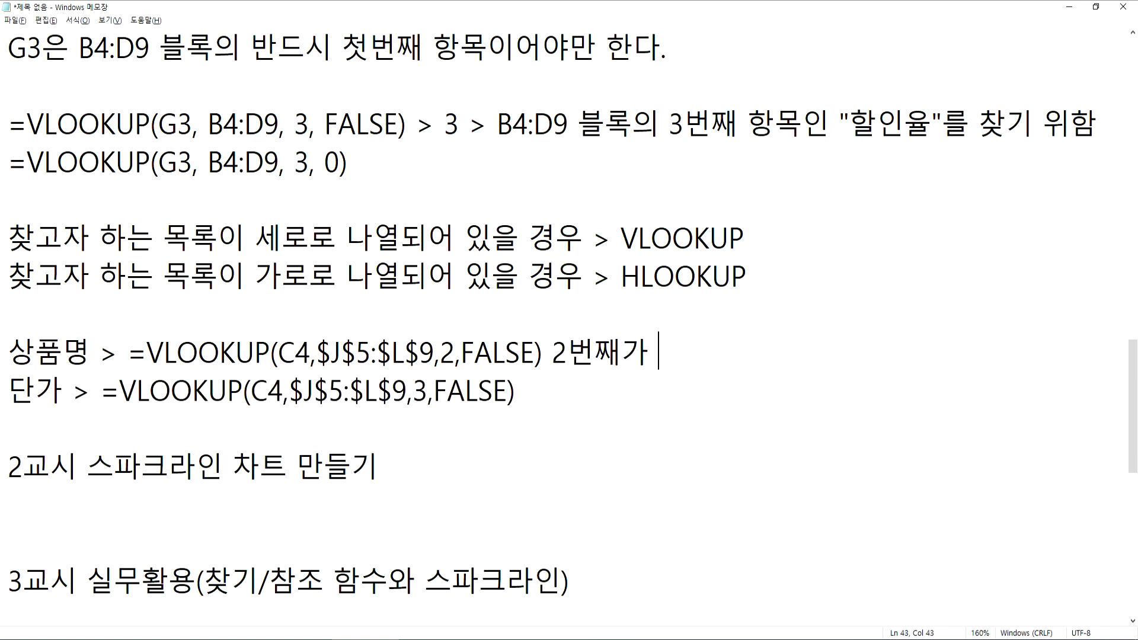
{"action": "type", "text": "상품명"}
{"action": "key", "text": "Down"}
{"action": "type", "text": "3번째가"}
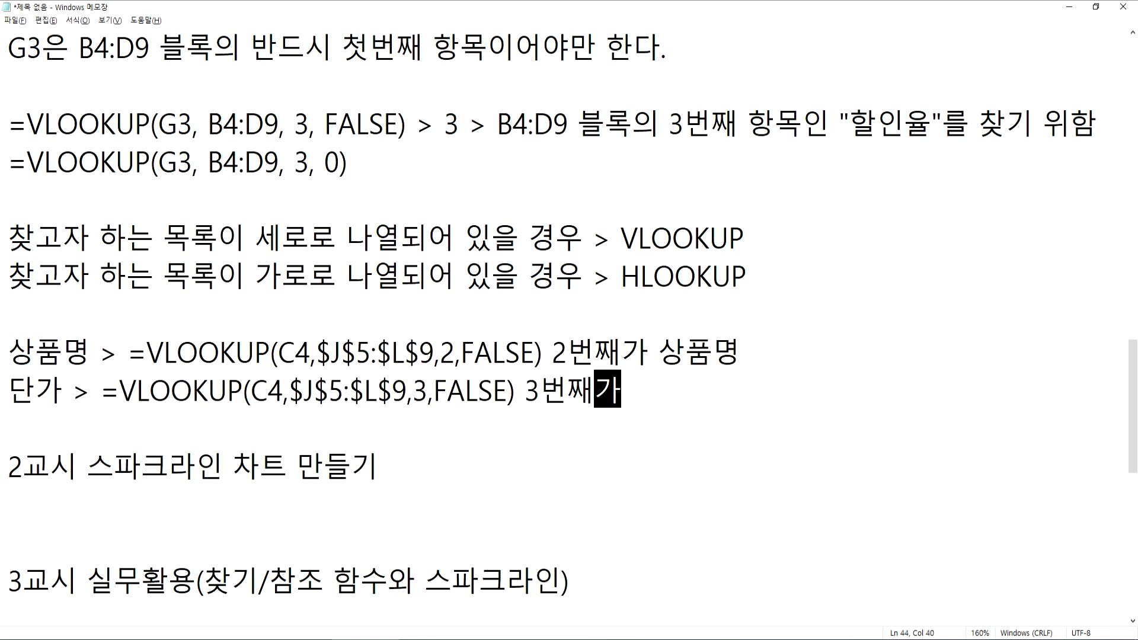
{"action": "type", "text": " 단가"}
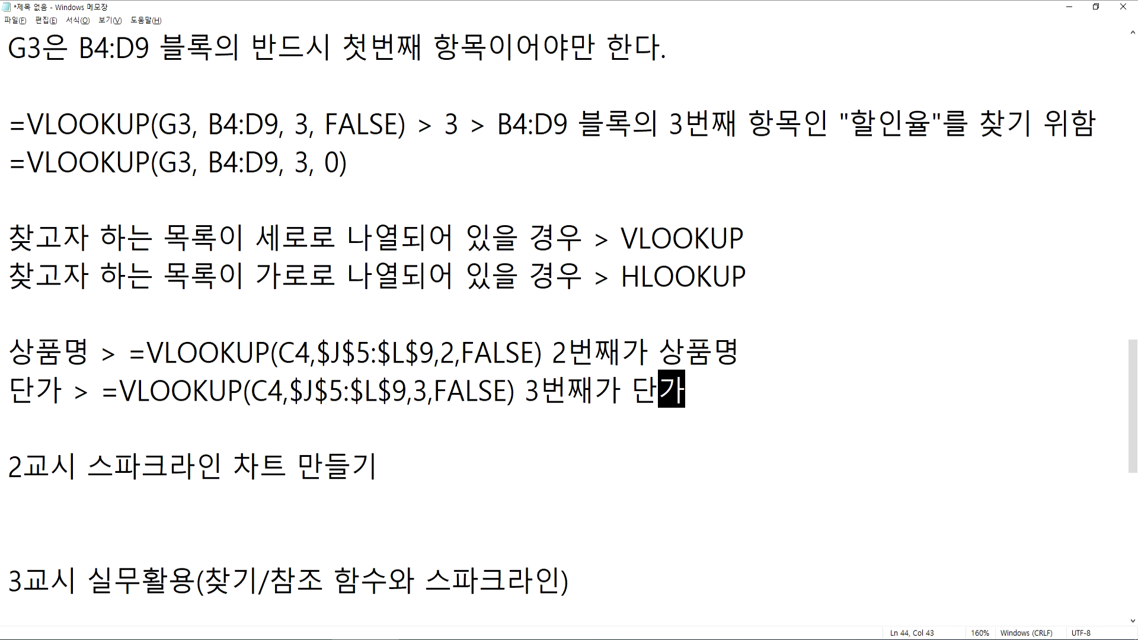
{"action": "left_click", "coordinate": [8, 427]}
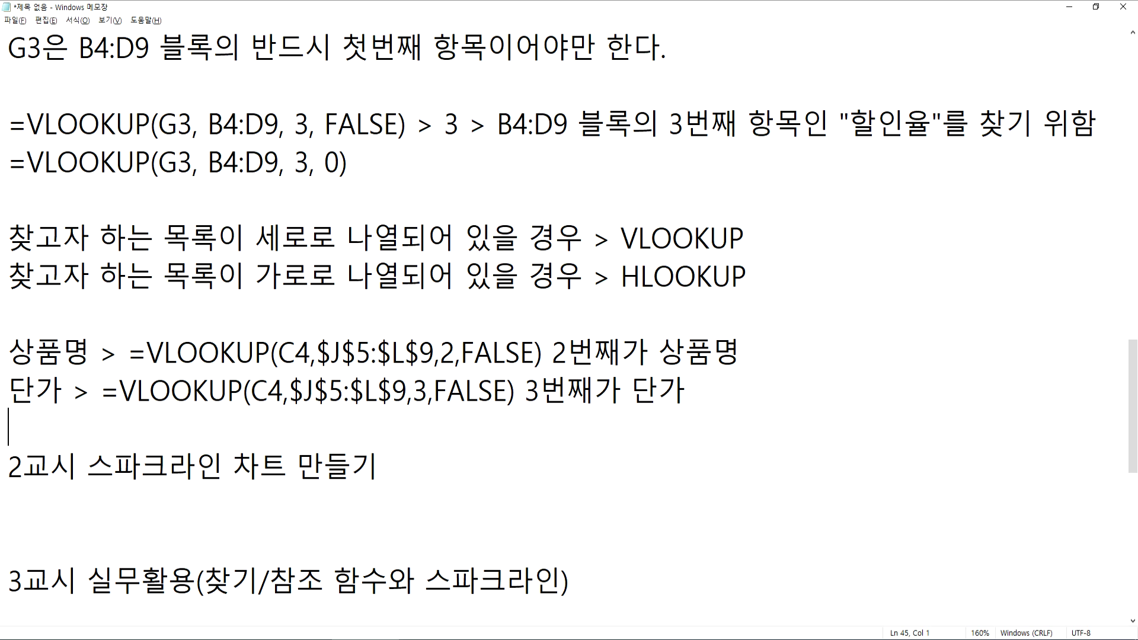
Step: Switch to the 택배요금.xlsx workbook in Excel and trace the row and column position of the 제주권역 중형 fee within C9:F12
{"action": "key", "text": "alt+Tab"}
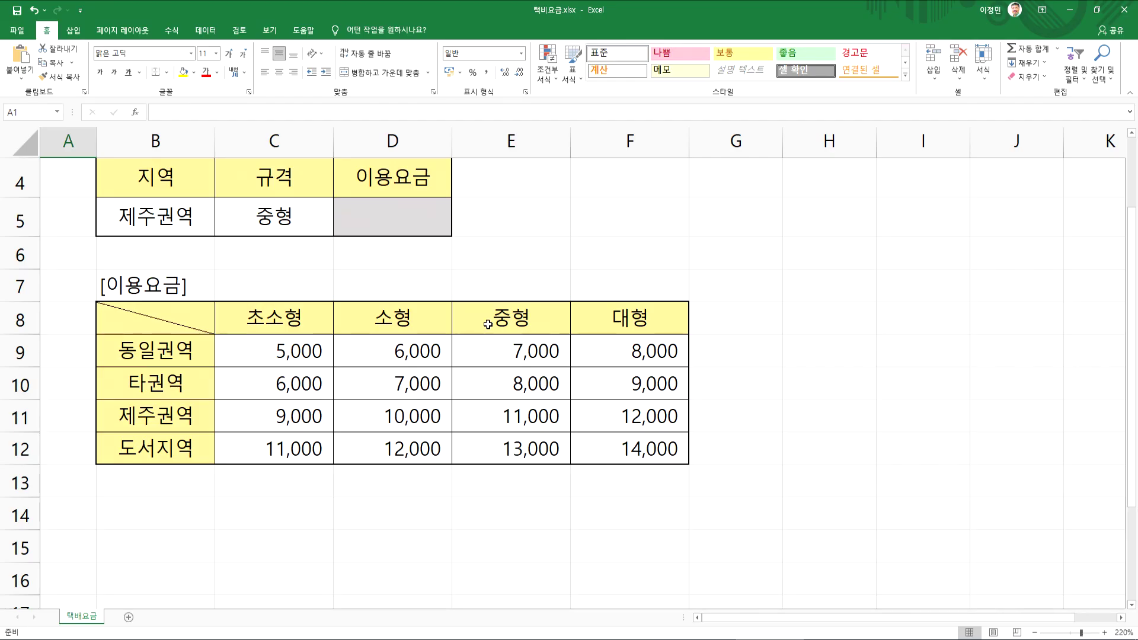
{"action": "left_click_drag", "start_coordinate": [176, 342], "coordinate": [176, 422]}
{"action": "left_click_drag", "start_coordinate": [230, 364], "coordinate": [600, 447]}
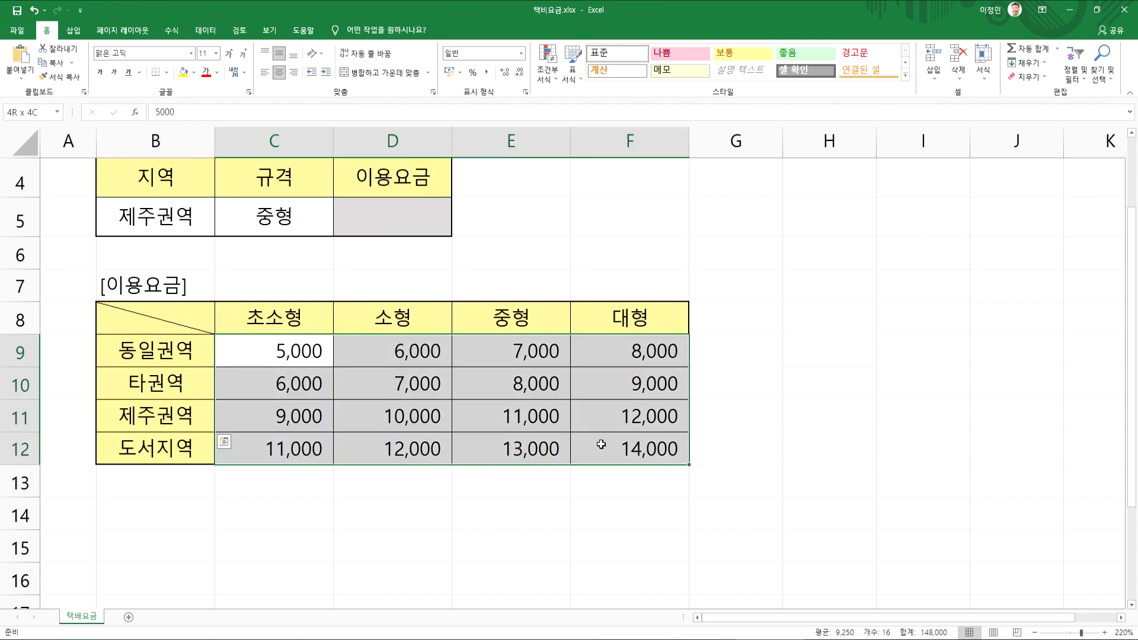
{"action": "key", "text": "Return"}
{"action": "key", "text": "Return"}
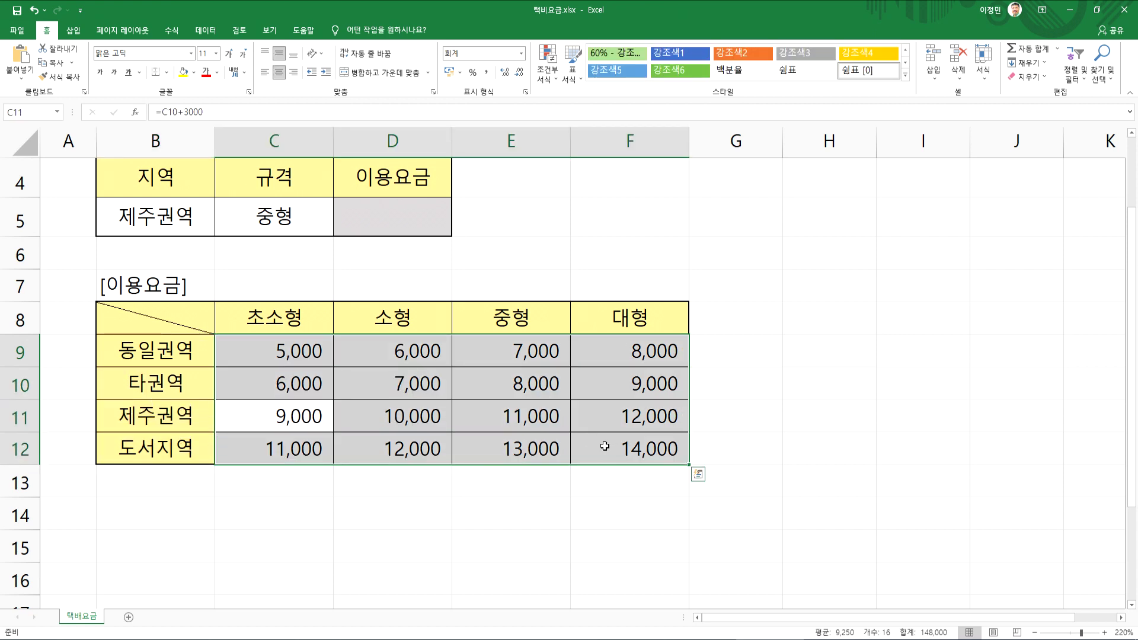
{"action": "key", "text": "Tab"}
{"action": "key", "text": "Tab"}
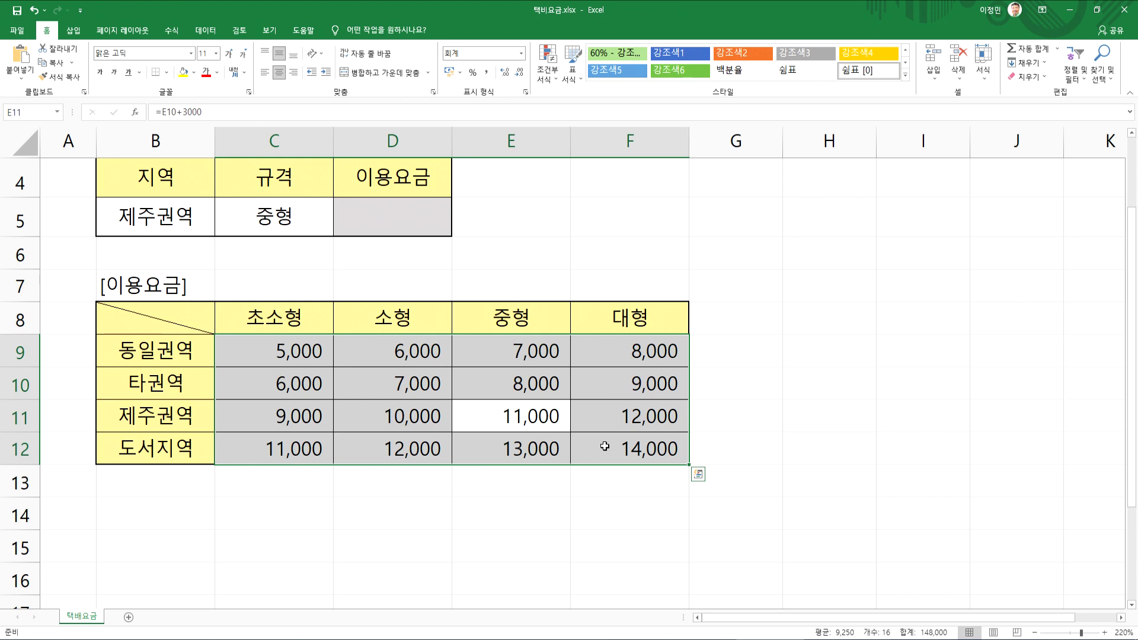
{"action": "key", "text": "Escape"}
{"action": "left_click_drag", "start_coordinate": [267, 354], "coordinate": [669, 446]}
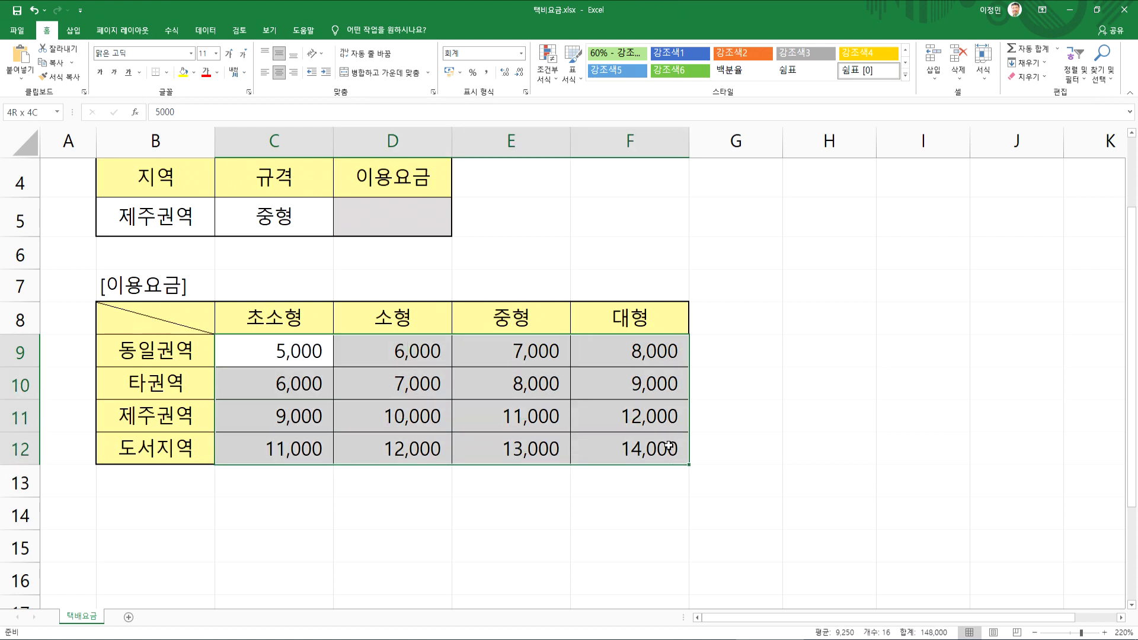
{"action": "left_click_drag", "start_coordinate": [668, 446], "coordinate": [669, 446]}
{"action": "key", "text": "Return"}
{"action": "key", "text": "Return"}
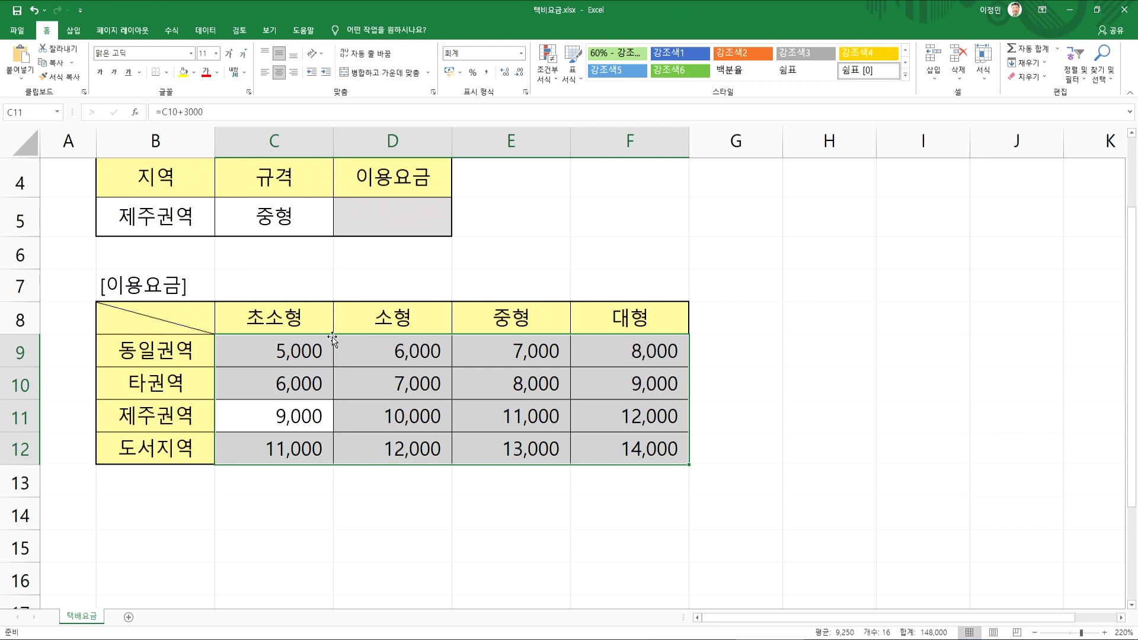
{"action": "key", "text": "Tab"}
{"action": "key", "text": "Tab"}
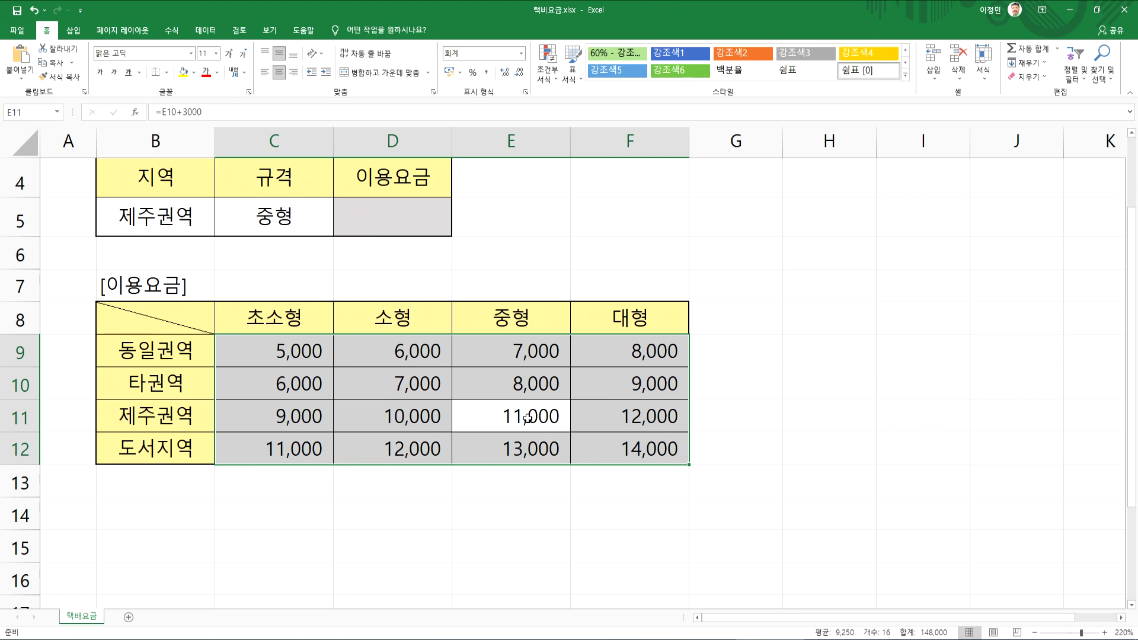
Step: Enter the formula =INDEX(C9:F12, ?, ?) in the 이용요금 cell D5, with question marks as placeholders for row and column
{"action": "left_click", "coordinate": [397, 222]}
{"action": "type", "text": "="}
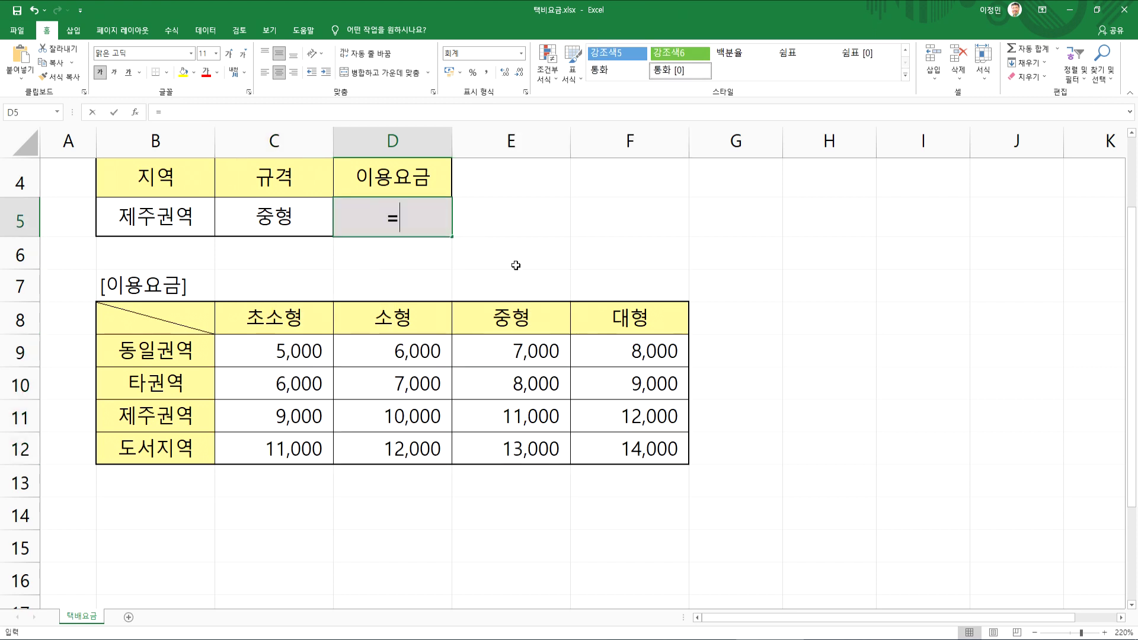
{"action": "type", "text": "INDE"}
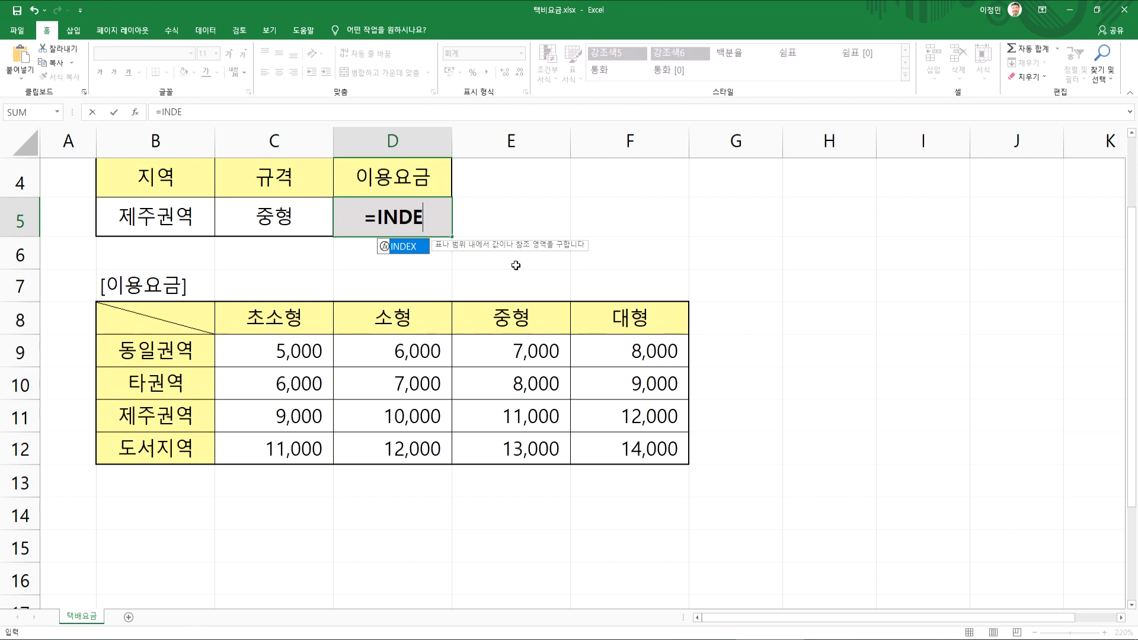
{"action": "key", "text": "Tab"}
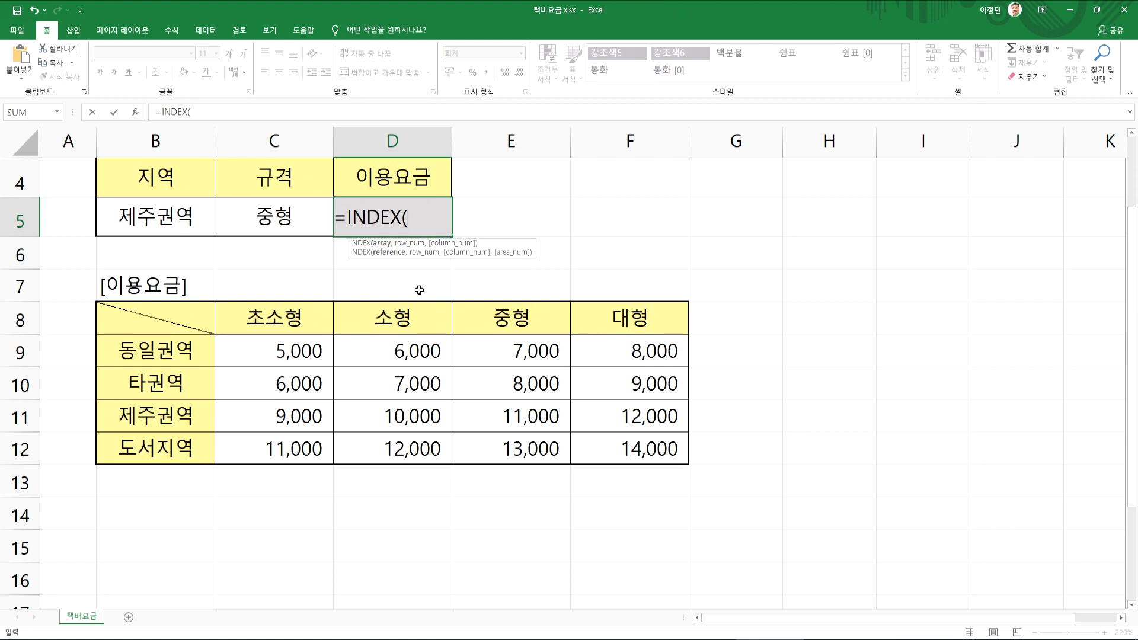
{"action": "left_click_drag", "start_coordinate": [259, 344], "coordinate": [638, 444]}
{"action": "type", "text": ", ?, ?"}
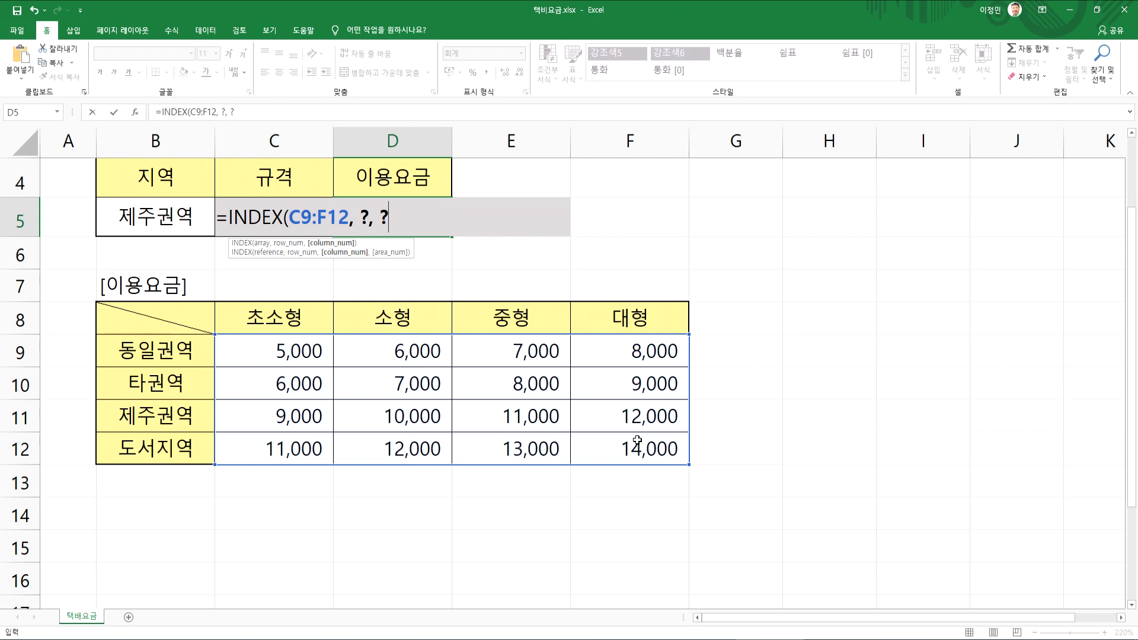
{"action": "type", "text": ")"}
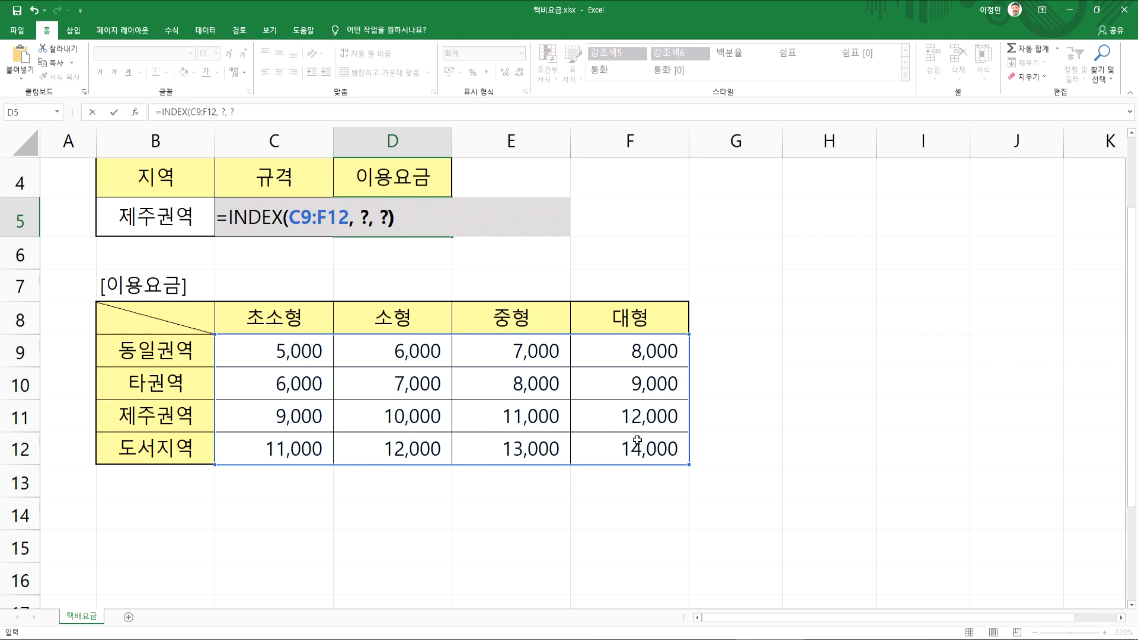
{"action": "key", "text": "Return"}
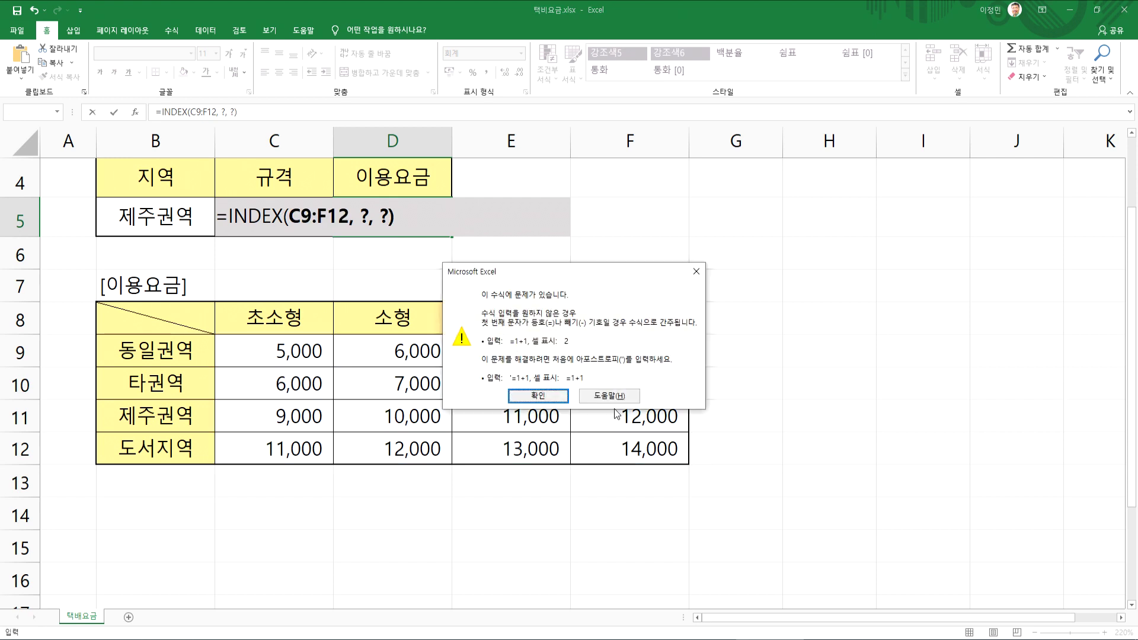
{"action": "left_click", "coordinate": [563, 396]}
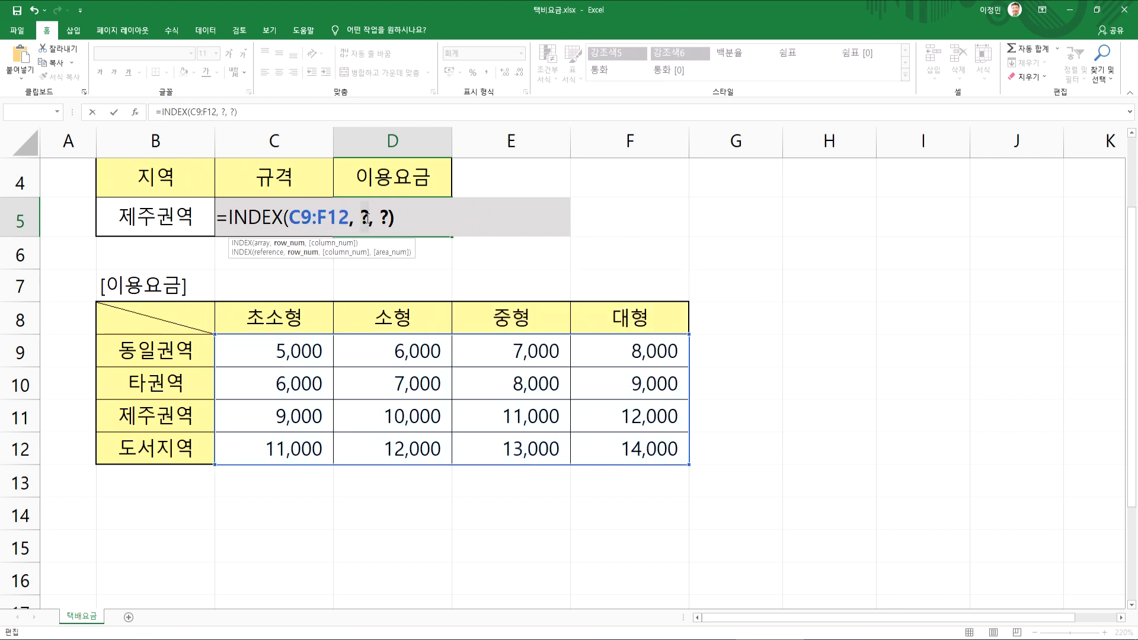
Step: Replace both placeholders in the D5 formula with row number 3 and column number 3
{"action": "type", "text": "3"}
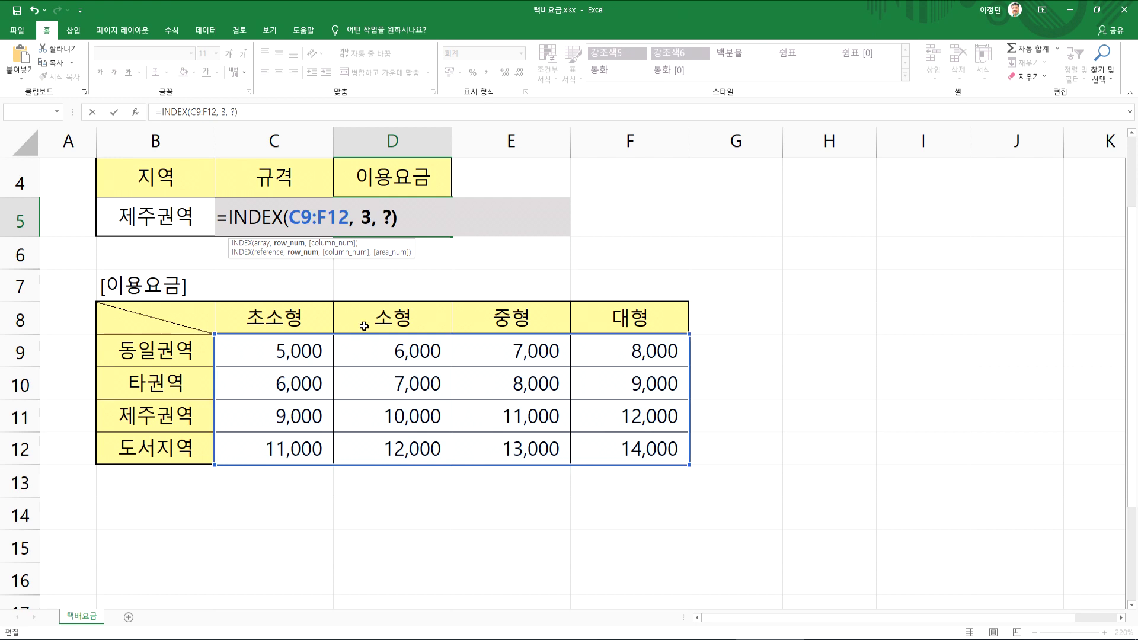
{"action": "double_click", "coordinate": [388, 217]}
{"action": "type", "text": "3"}
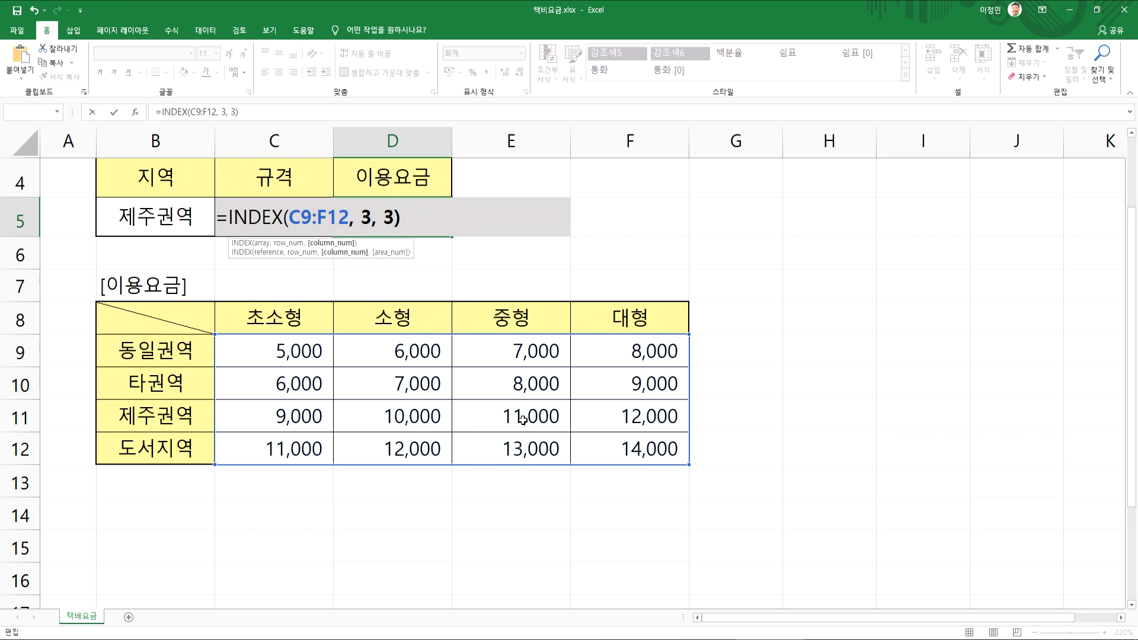
{"action": "key", "text": "Return"}
{"action": "key", "text": "Up"}
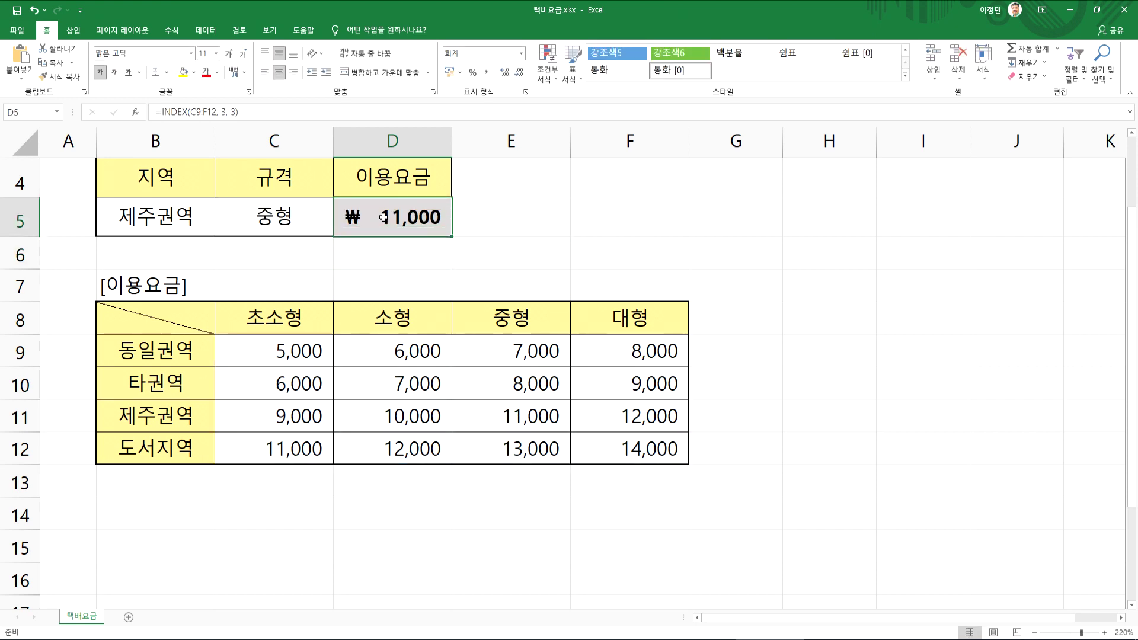
Step: Replace the row number in the D5 INDEX formula with MATCH(B5,B9:B12,0), keeping the column number 3
{"action": "double_click", "coordinate": [386, 234]}
{"action": "left_click_drag", "start_coordinate": [368, 222], "coordinate": [378, 223]}
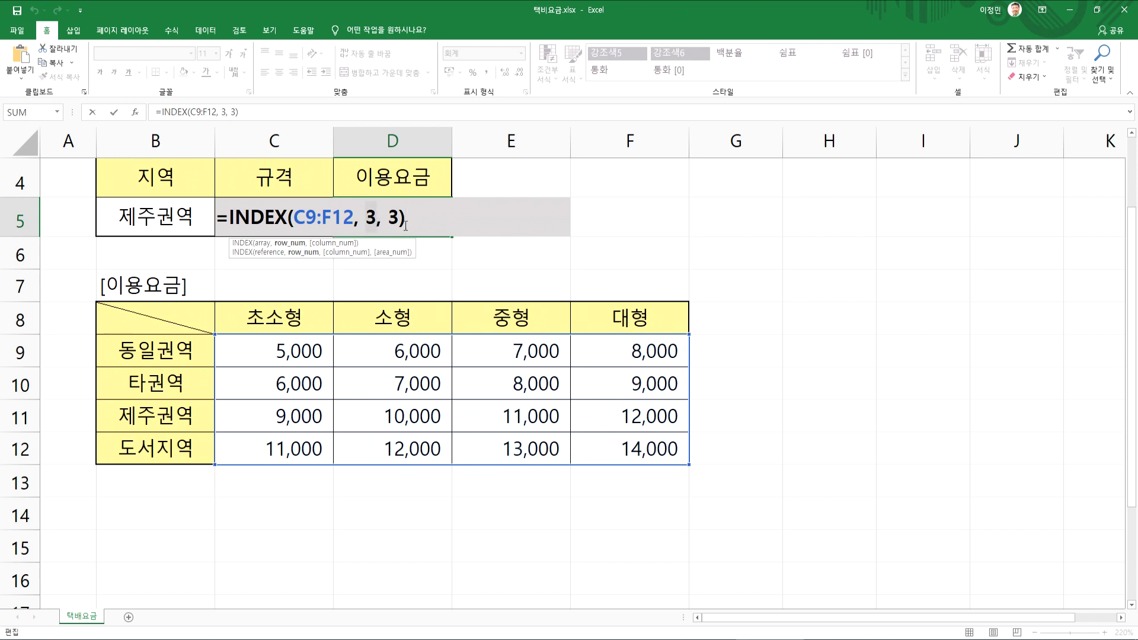
{"action": "left_click_drag", "start_coordinate": [215, 379], "coordinate": [216, 379]}
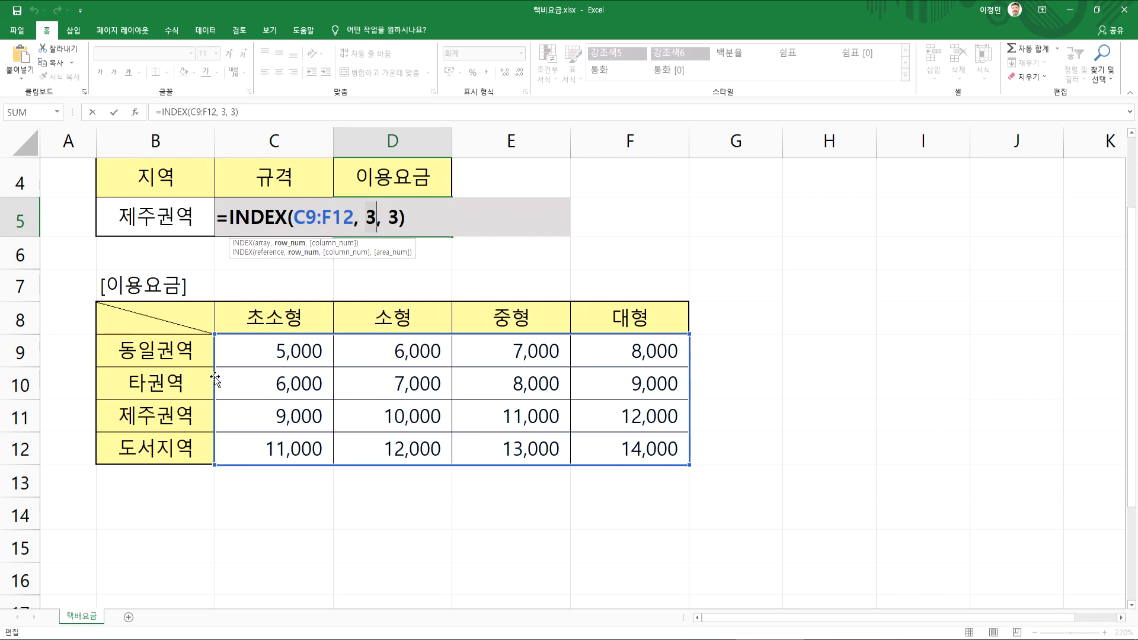
{"action": "left_click_drag", "start_coordinate": [216, 379], "coordinate": [215, 379]}
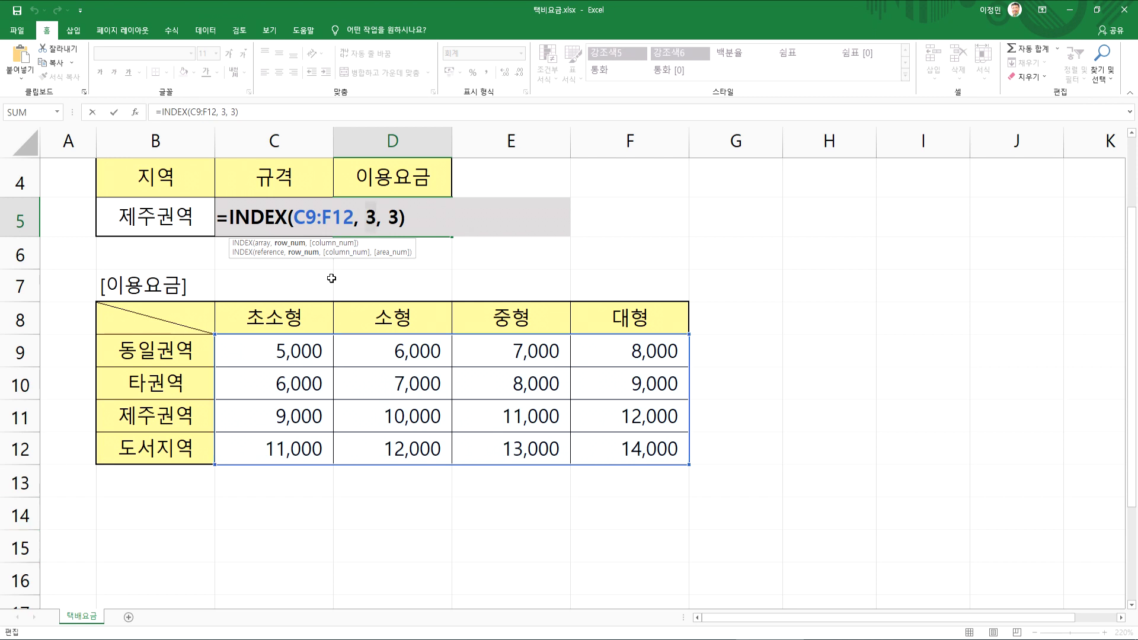
{"action": "type", "text": "MAT"}
{"action": "key", "text": "Tab"}
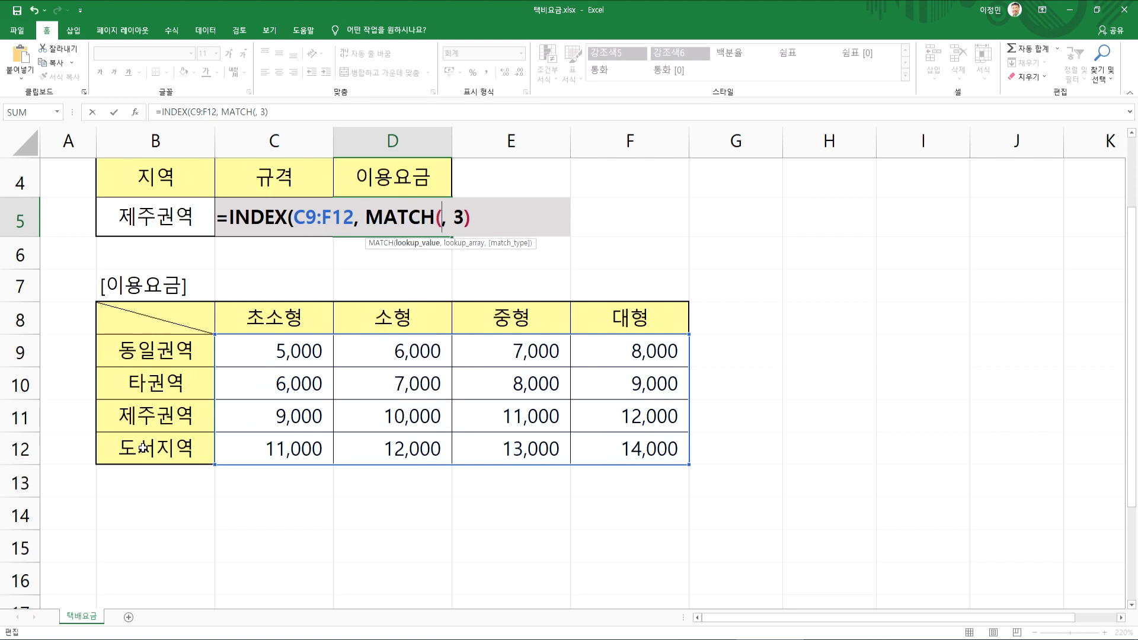
{"action": "left_click", "coordinate": [154, 215]}
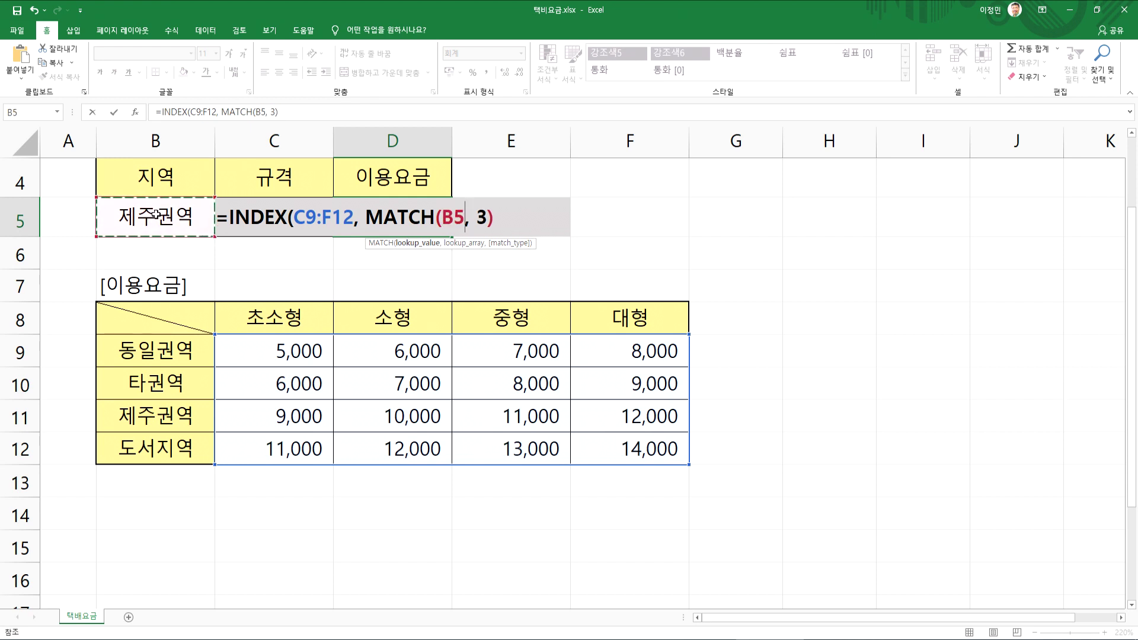
{"action": "type", "text": ","}
{"action": "left_click_drag", "start_coordinate": [152, 352], "coordinate": [150, 440]}
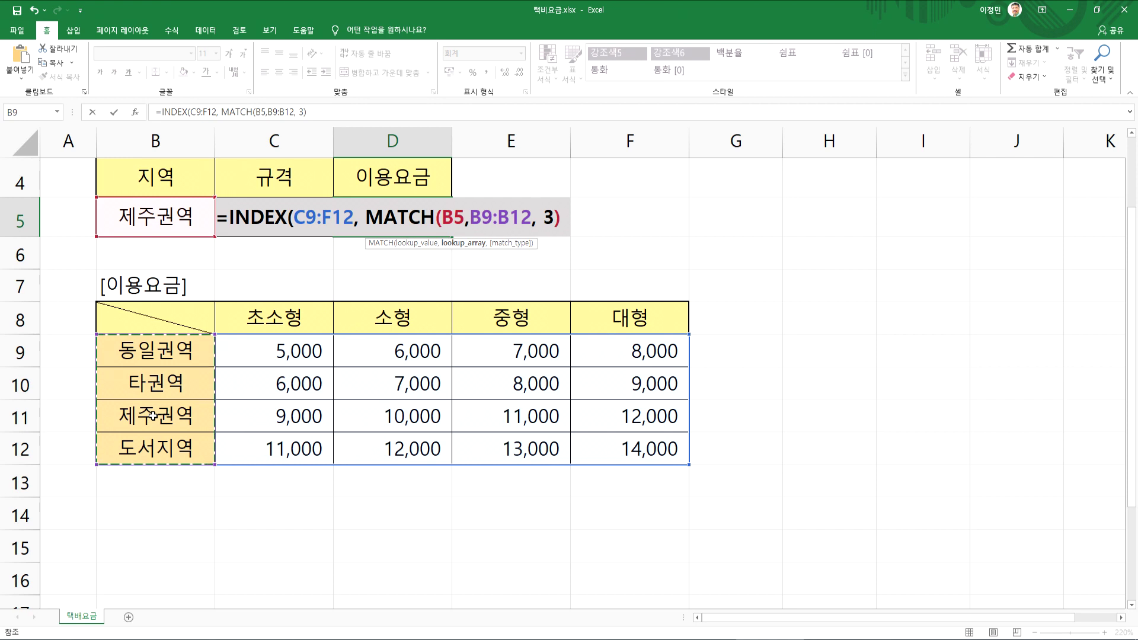
{"action": "type", "text": ","}
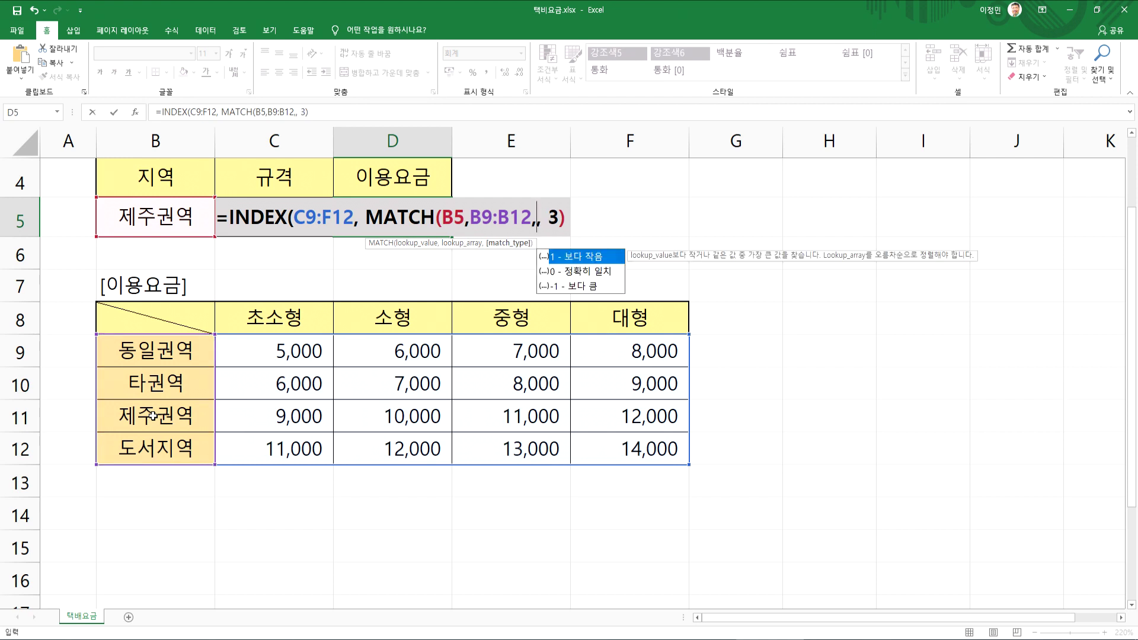
{"action": "type", "text": "0)"}
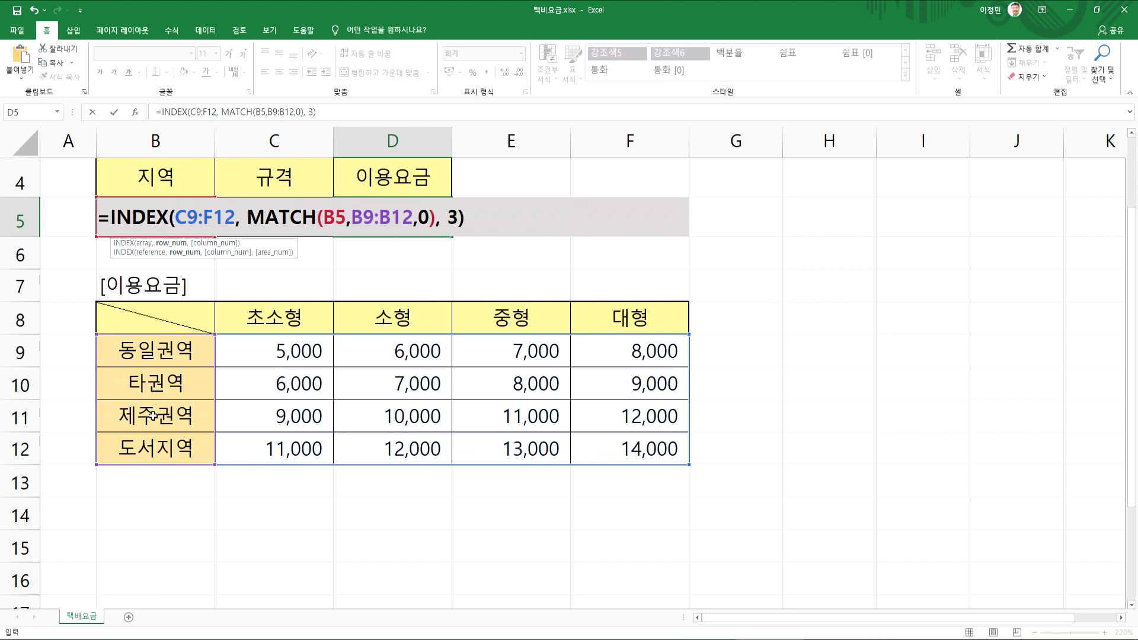
{"action": "key", "text": "Return"}
Step: Change the 지역 value in B5 to 타권역
{"action": "key", "text": "Up"}
{"action": "key", "text": "Left"}
{"action": "key", "text": "Left"}
{"action": "key", "text": "alt+Down"}
{"action": "key", "text": "Escape"}
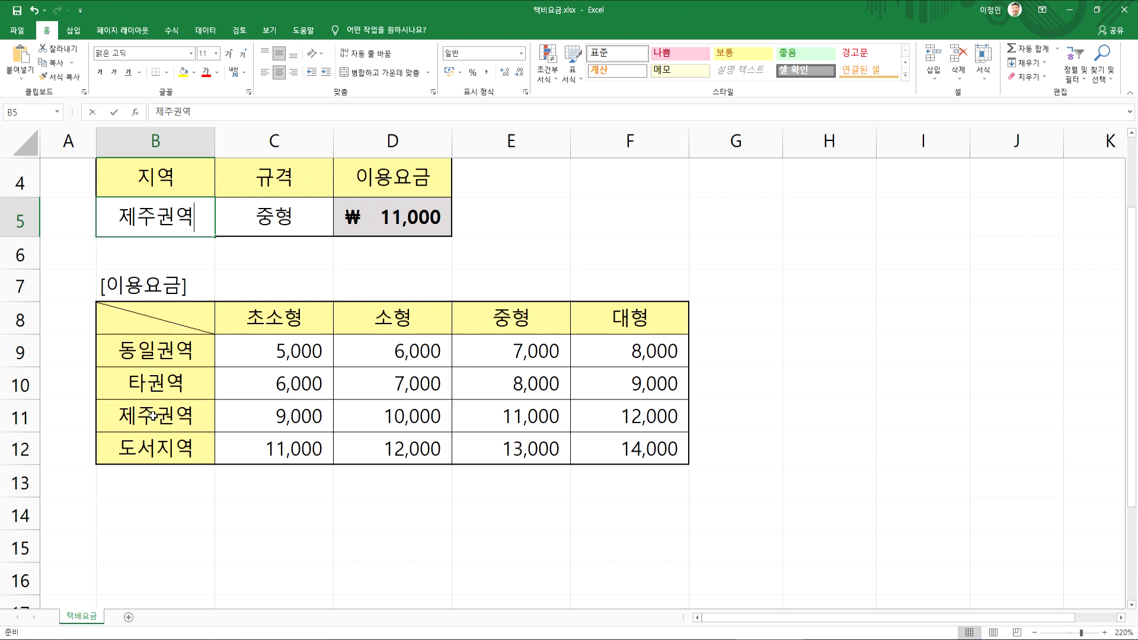
{"action": "type", "text": "`타구권역"}
{"action": "key", "text": "Escape"}
{"action": "type", "text": "탁권역"}
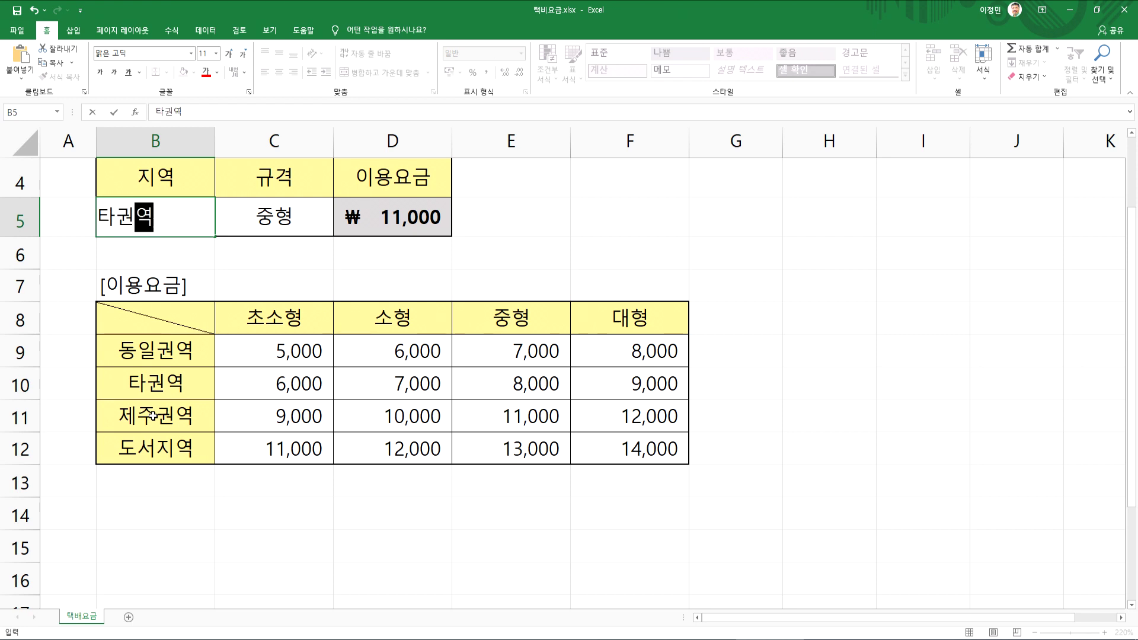
{"action": "key", "text": "Return"}
Step: Trace the row and column position of the 타권역 중형 fee within the range C9:F12
{"action": "key", "text": "Return"}
{"action": "key", "text": "Down"}
{"action": "key", "text": "Down"}
{"action": "key", "text": "Down"}
{"action": "key", "text": "Right"}
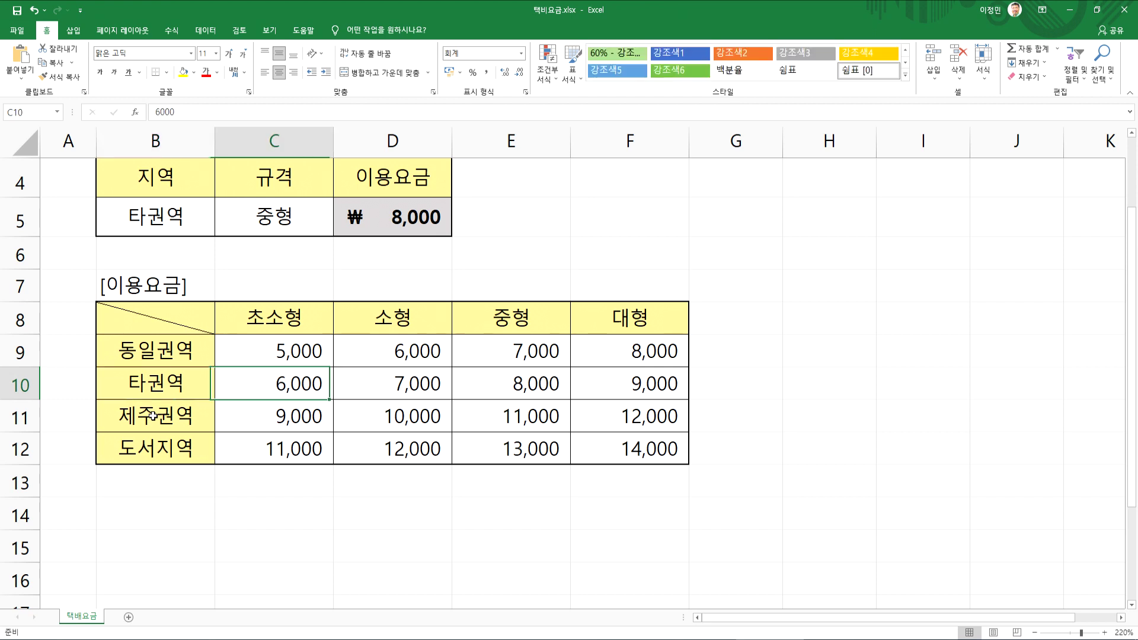
{"action": "key", "text": "Up"}
{"action": "key", "text": "shift+Right"}
{"action": "key", "text": "shift+Right"}
{"action": "key", "text": "shift+Right"}
{"action": "key", "text": "shift+Down"}
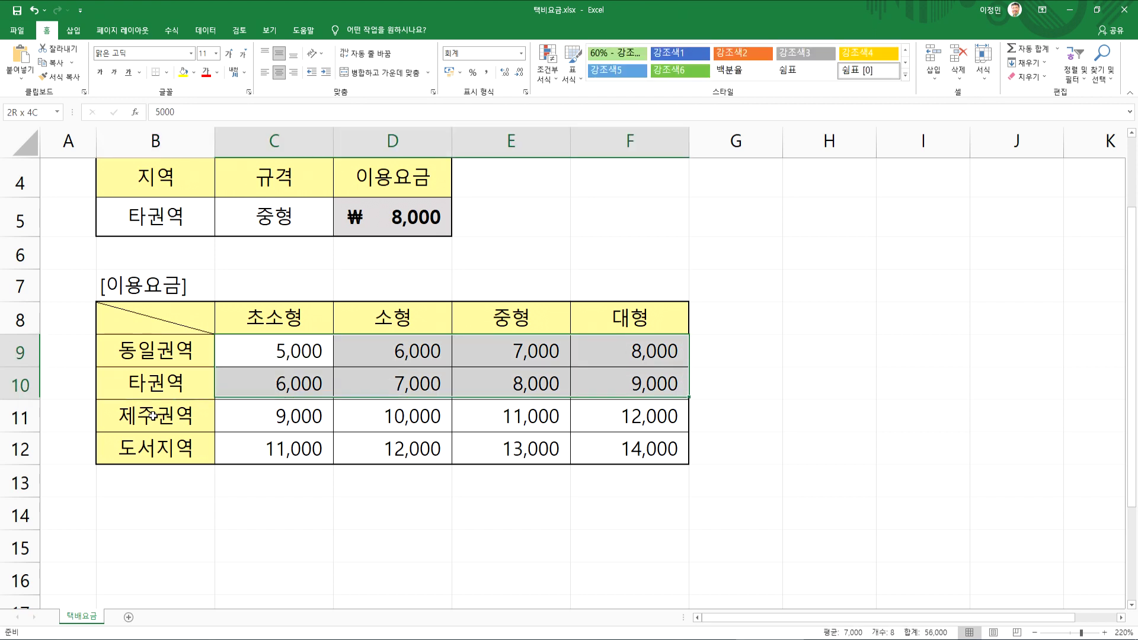
{"action": "key", "text": "shift+Down"}
{"action": "key", "text": "shift+Down"}
{"action": "key", "text": "Return"}
{"action": "key", "text": "Tab"}
{"action": "key", "text": "Tab"}
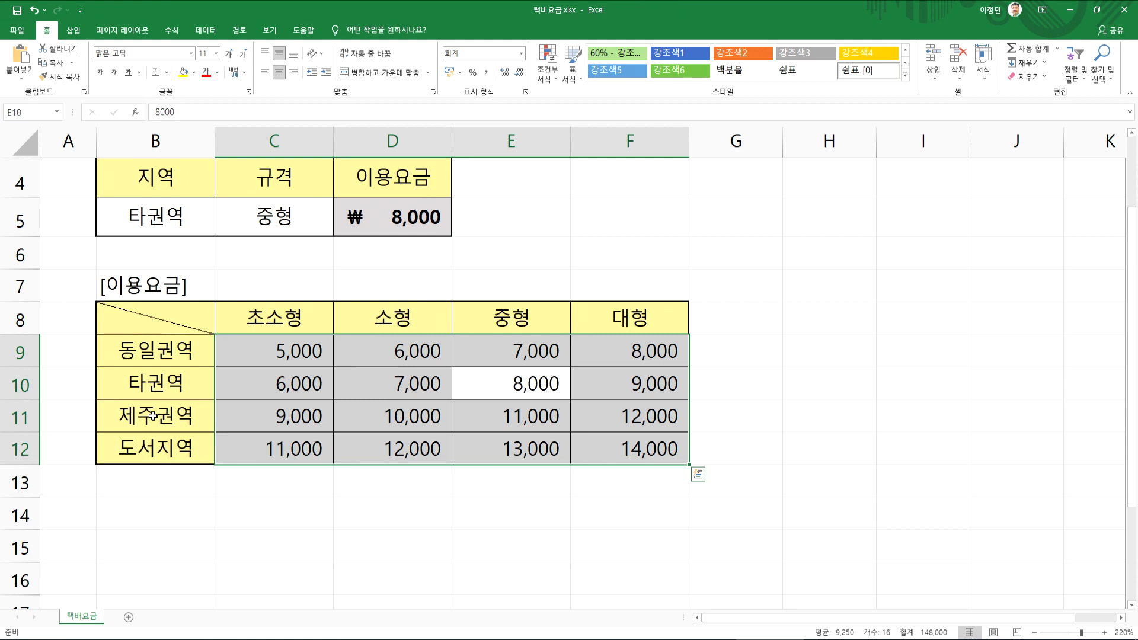
Step: Examine the MATCH part that supplies the row number in the D5 formula
{"action": "double_click", "coordinate": [411, 221]}
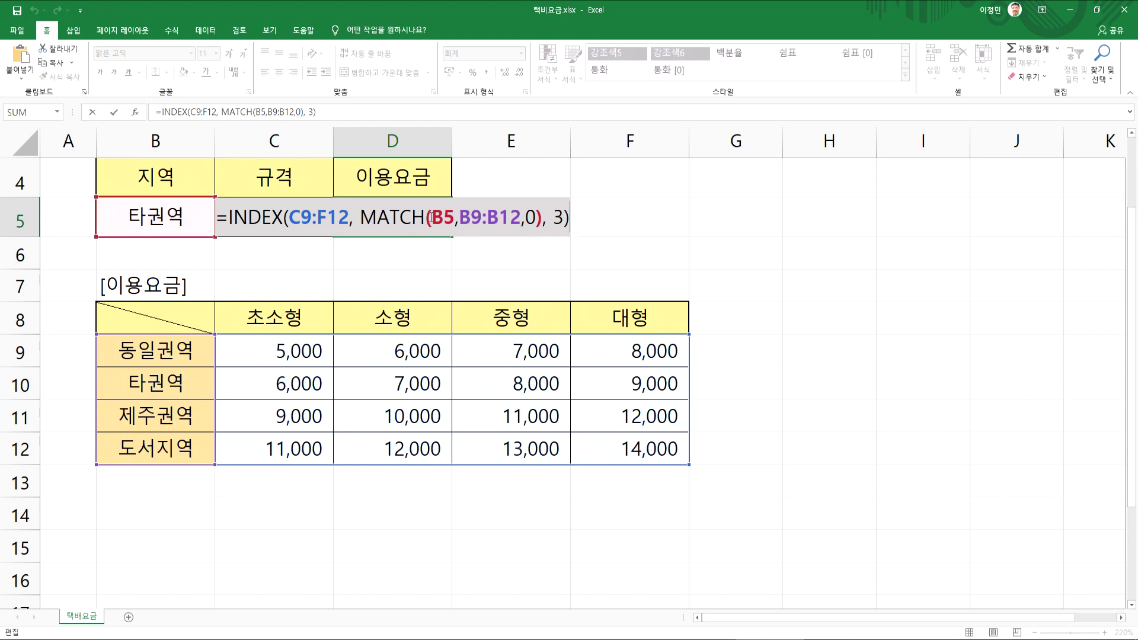
{"action": "left_click_drag", "start_coordinate": [362, 221], "coordinate": [543, 220]}
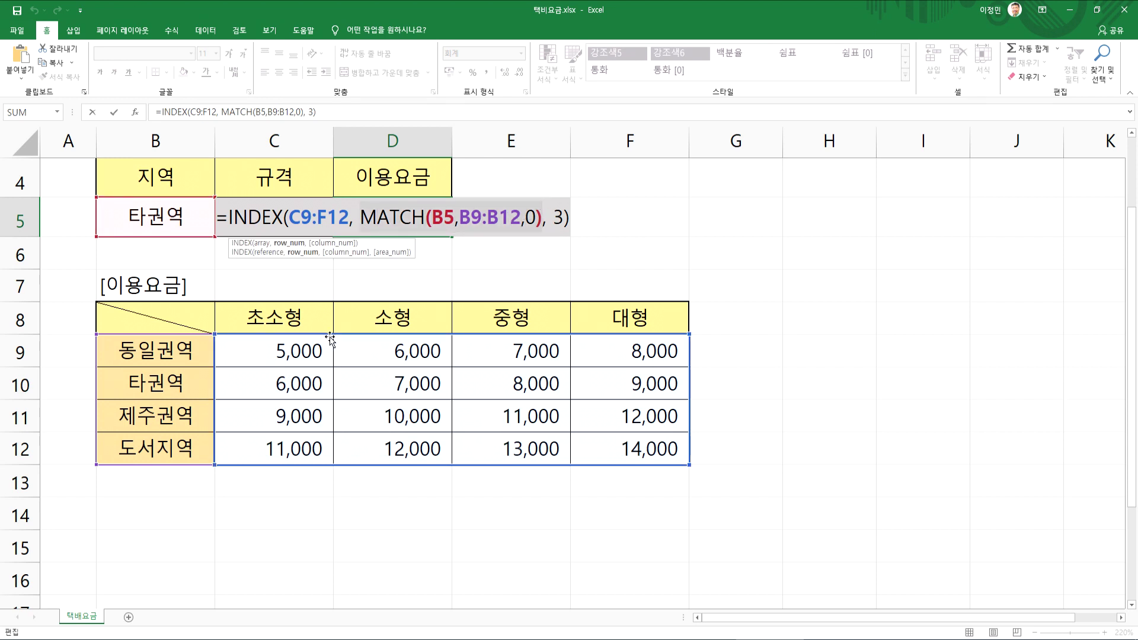
{"action": "key", "text": "ctrl+Return"}
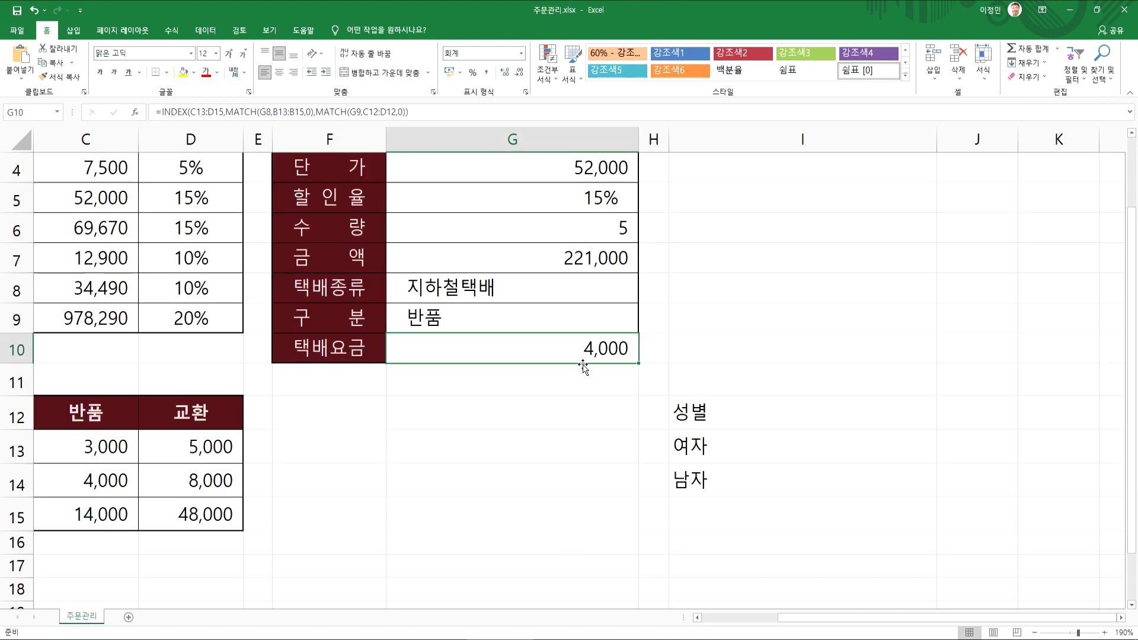
Step: Examine the INDEX formula with two nested MATCH functions in the 택배요금 cell G10 of the 주문관리.xlsx workbook
{"action": "key", "text": "F2"}
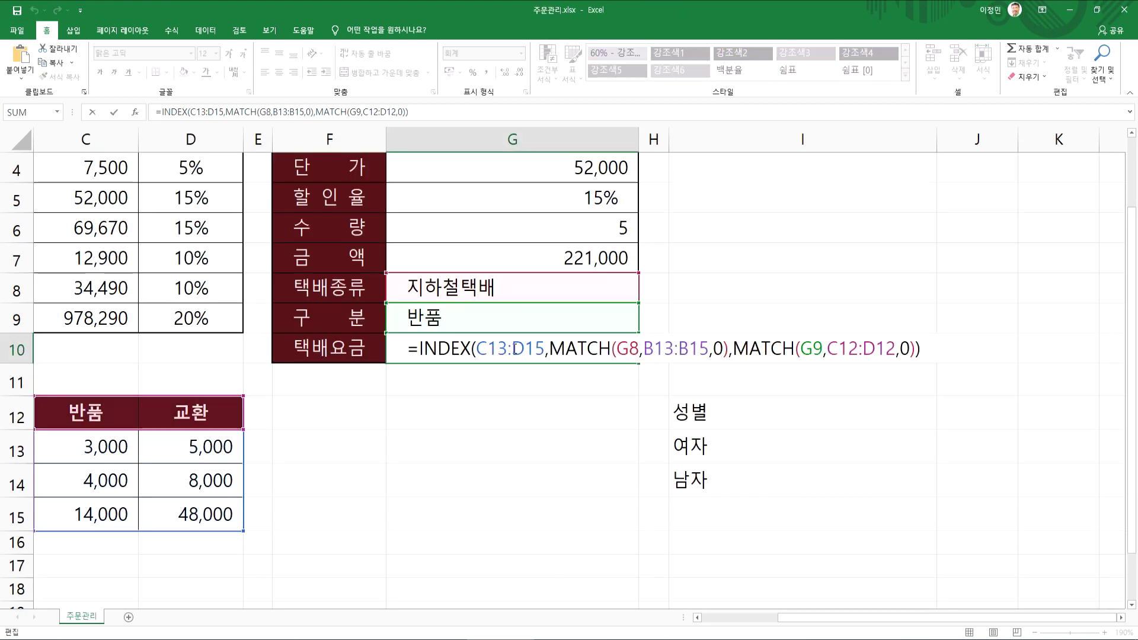
{"action": "key", "text": "ctrl+Return"}
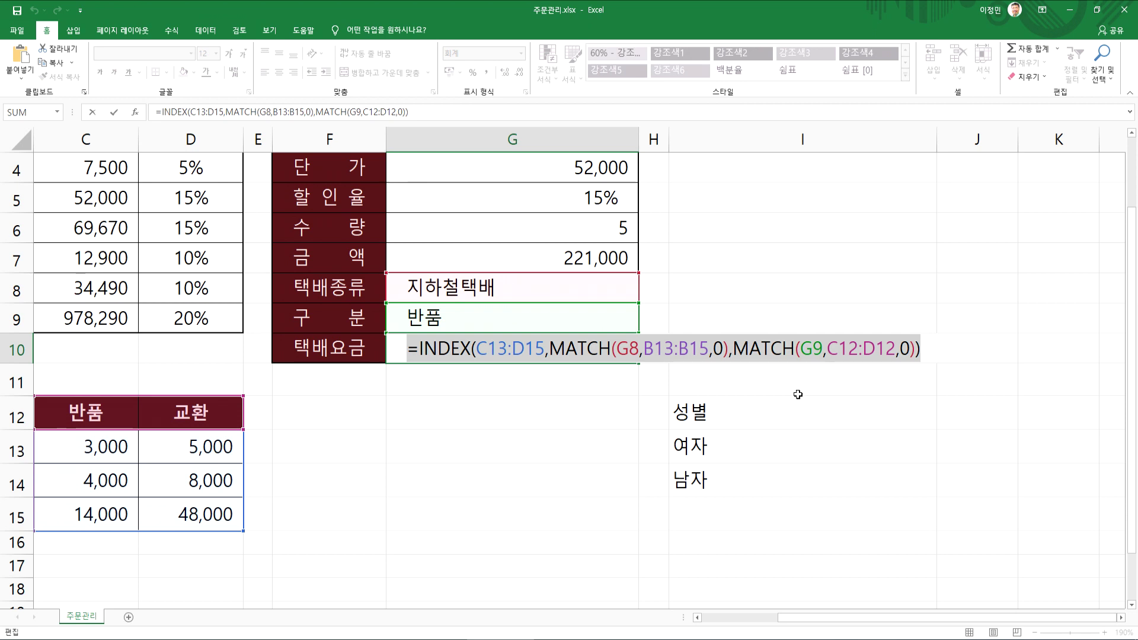
{"action": "left_click", "coordinate": [662, 287]}
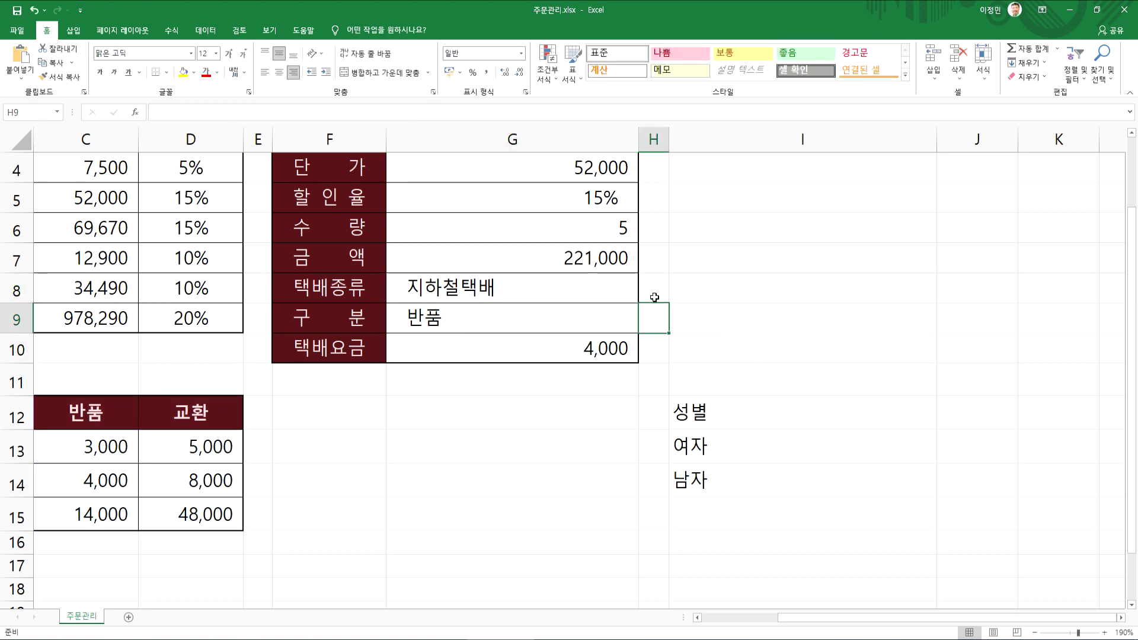
{"action": "left_click", "coordinate": [654, 314]}
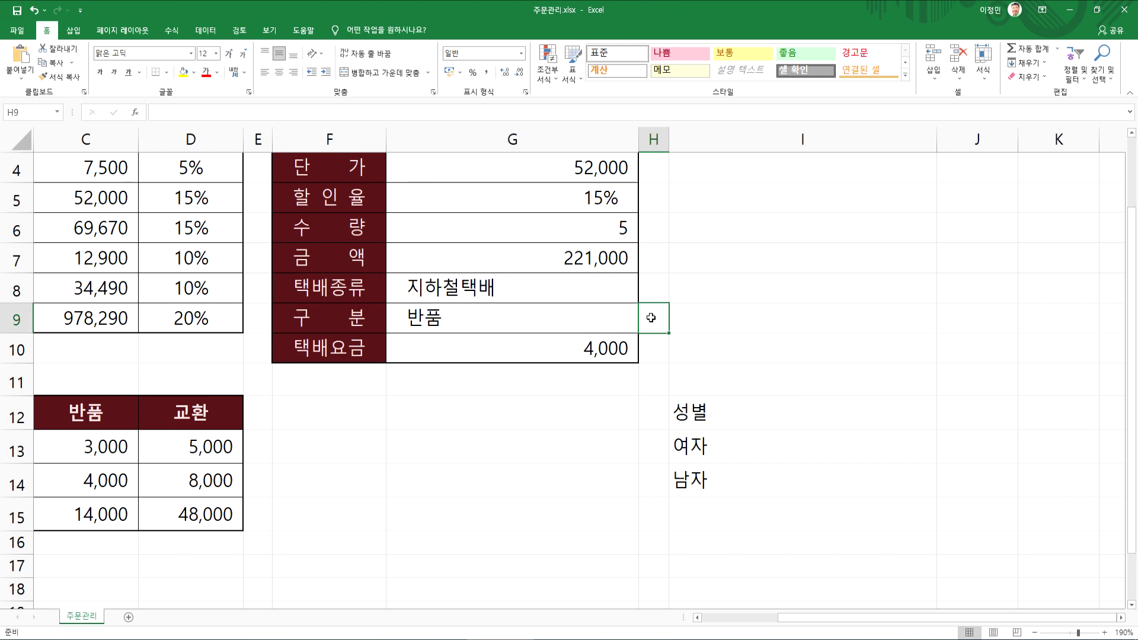
{"action": "left_click", "coordinate": [600, 348]}
{"action": "left_click", "coordinate": [655, 315]}
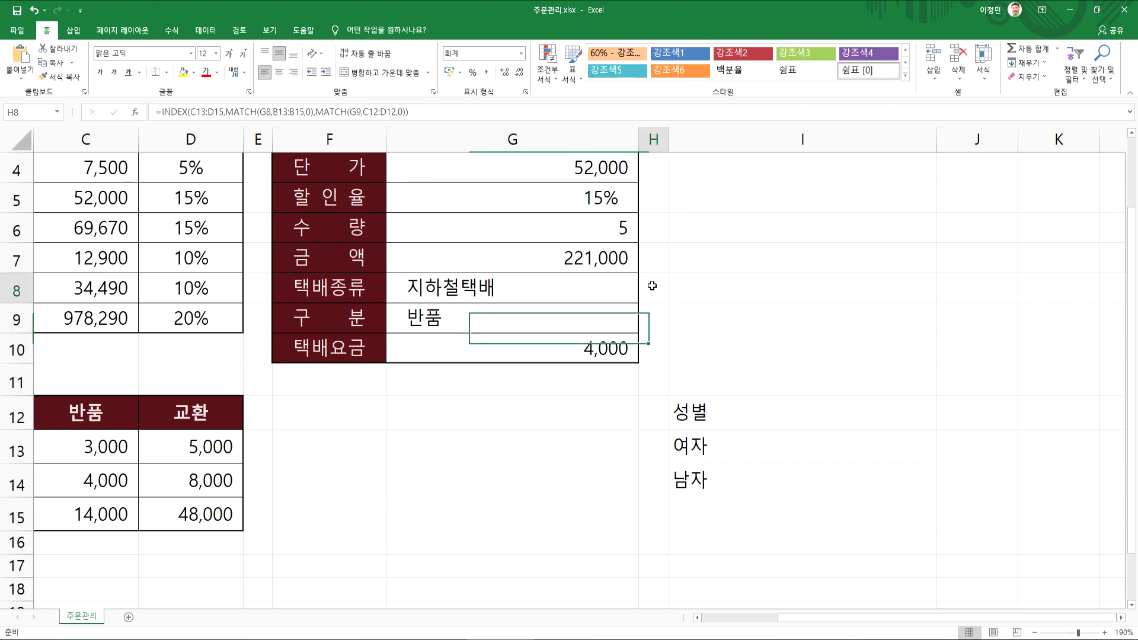
{"action": "left_click", "coordinate": [591, 350]}
{"action": "double_click", "coordinate": [591, 350]}
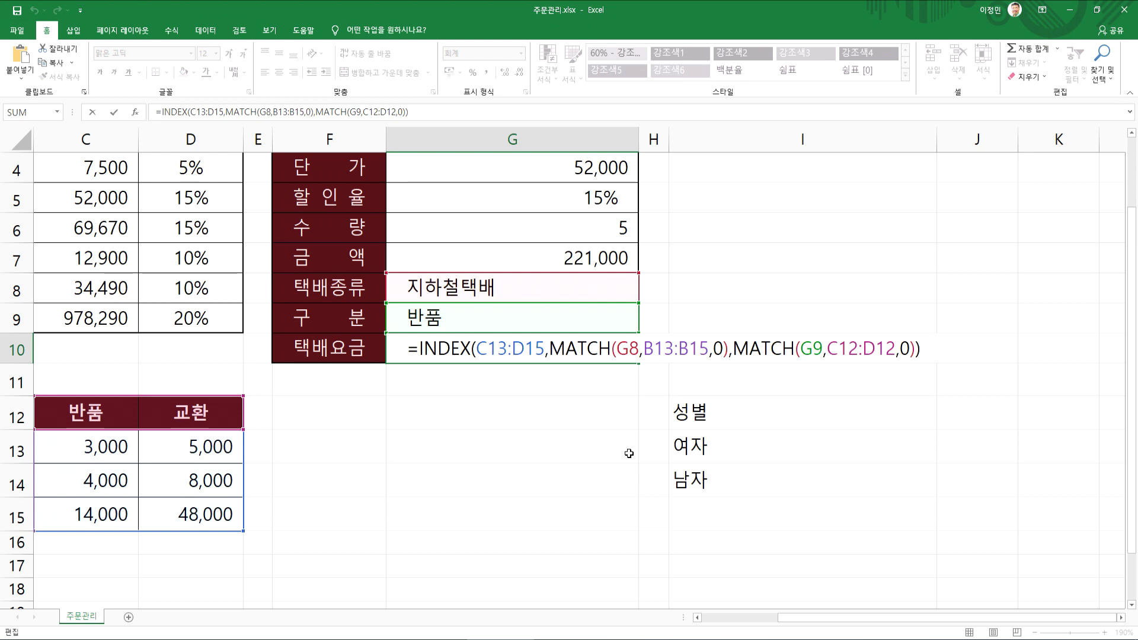
{"action": "key", "text": "Escape"}
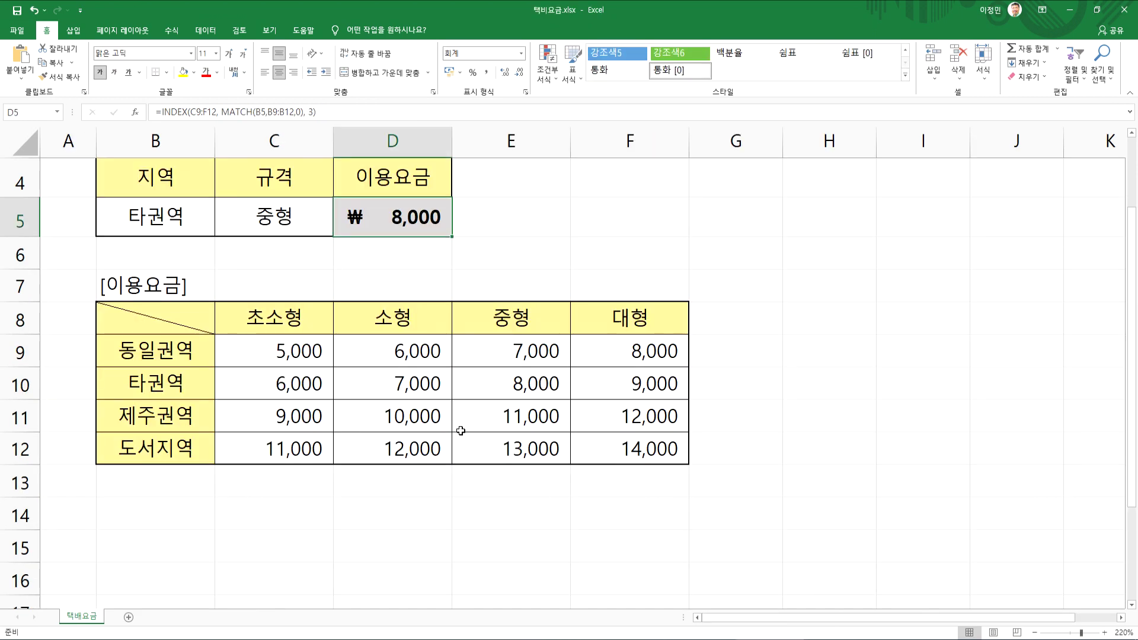
Step: Change the 지역 value in B5 to 제주권역
{"action": "left_click", "coordinate": [178, 217]}
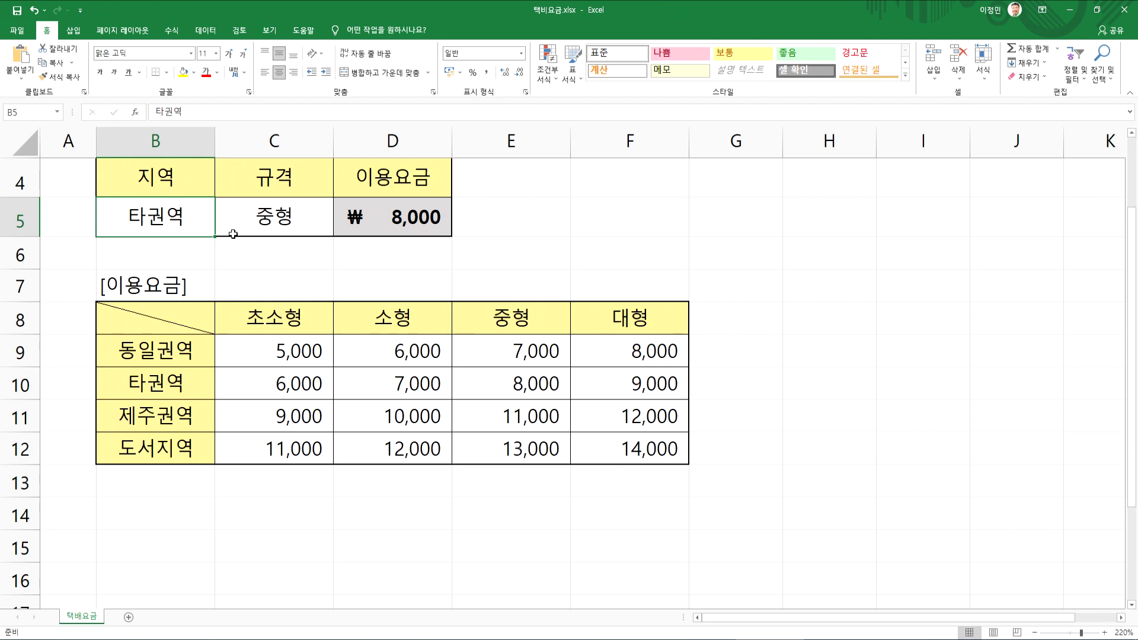
{"action": "type", "text": "제"}
{"action": "type", "text": "주권역"}
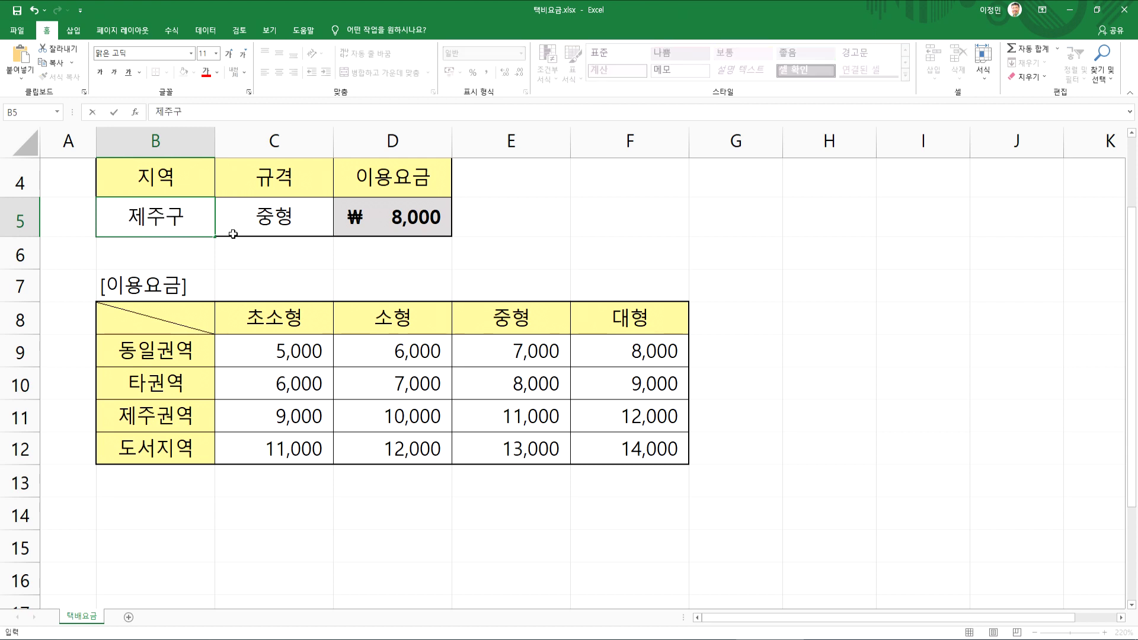
{"action": "key", "text": "Return"}
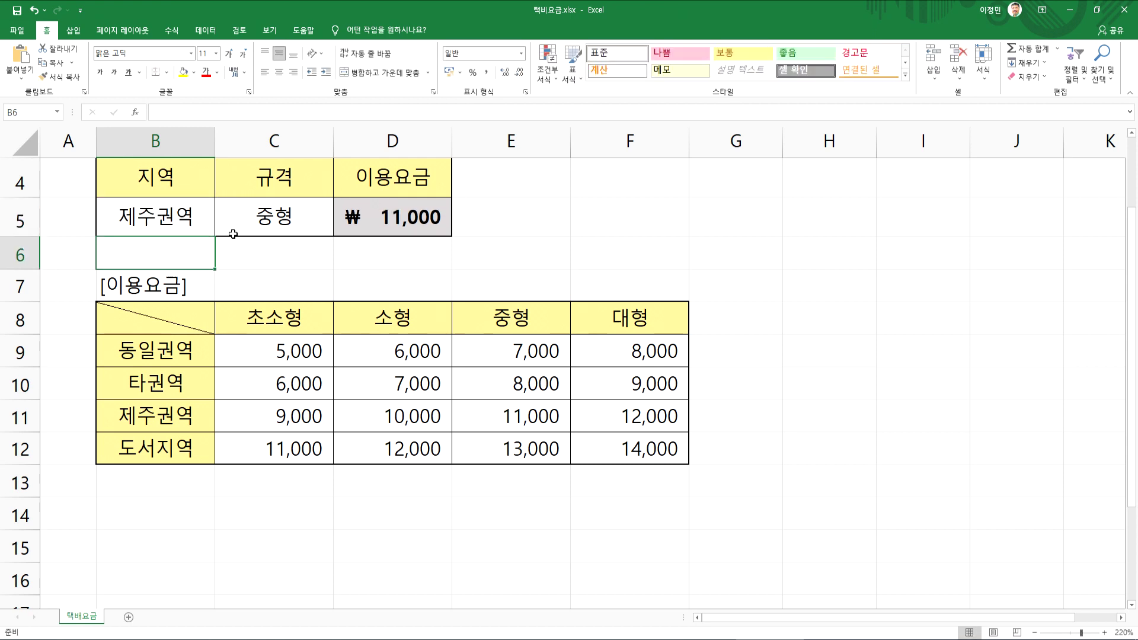
Step: Trace the region list B9:B12 and the fee range C9:F12 used by the D5 formula, down to the 제주권역 row
{"action": "left_click_drag", "start_coordinate": [167, 354], "coordinate": [151, 445]}
{"action": "left_click_drag", "start_coordinate": [264, 345], "coordinate": [615, 437]}
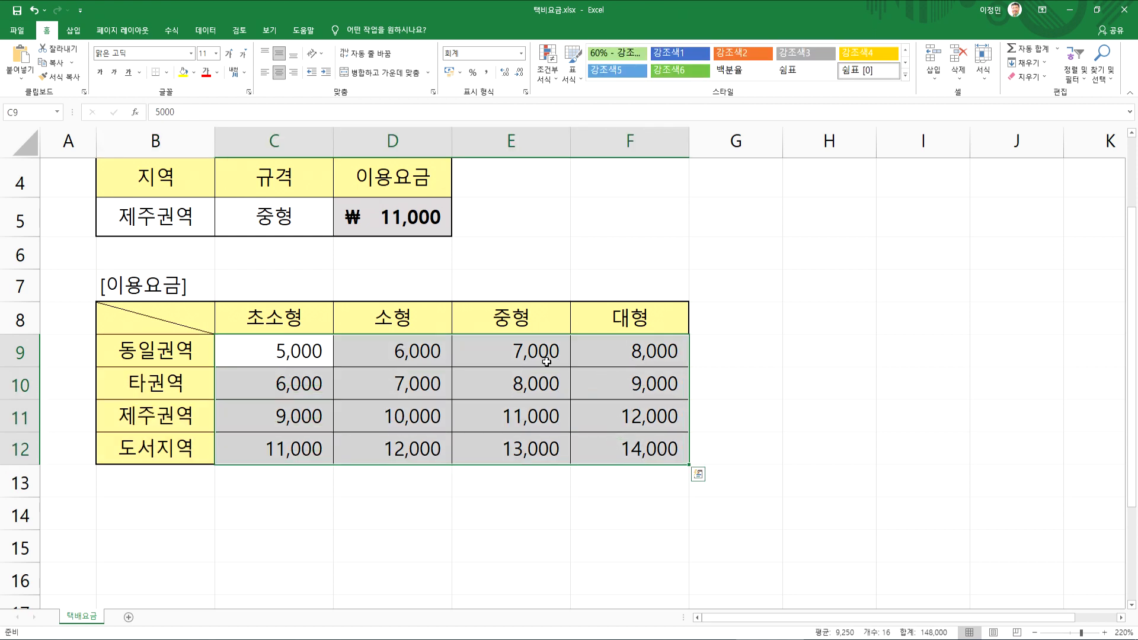
{"action": "double_click", "coordinate": [376, 220]}
{"action": "left_click_drag", "start_coordinate": [305, 348], "coordinate": [656, 452]}
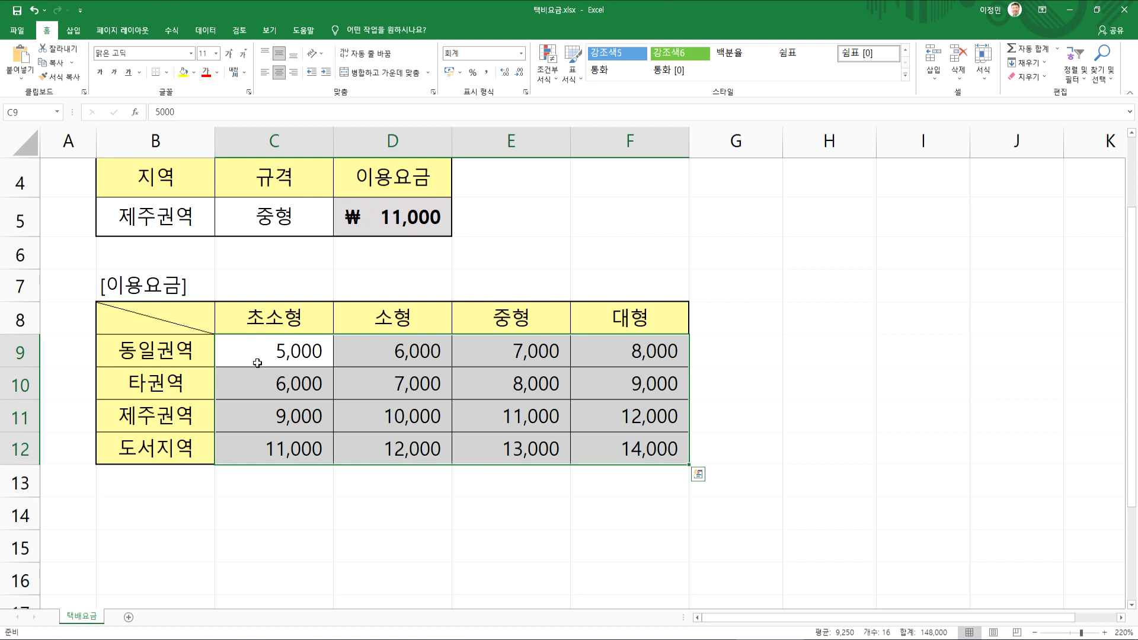
{"action": "left_click_drag", "start_coordinate": [271, 359], "coordinate": [258, 428]}
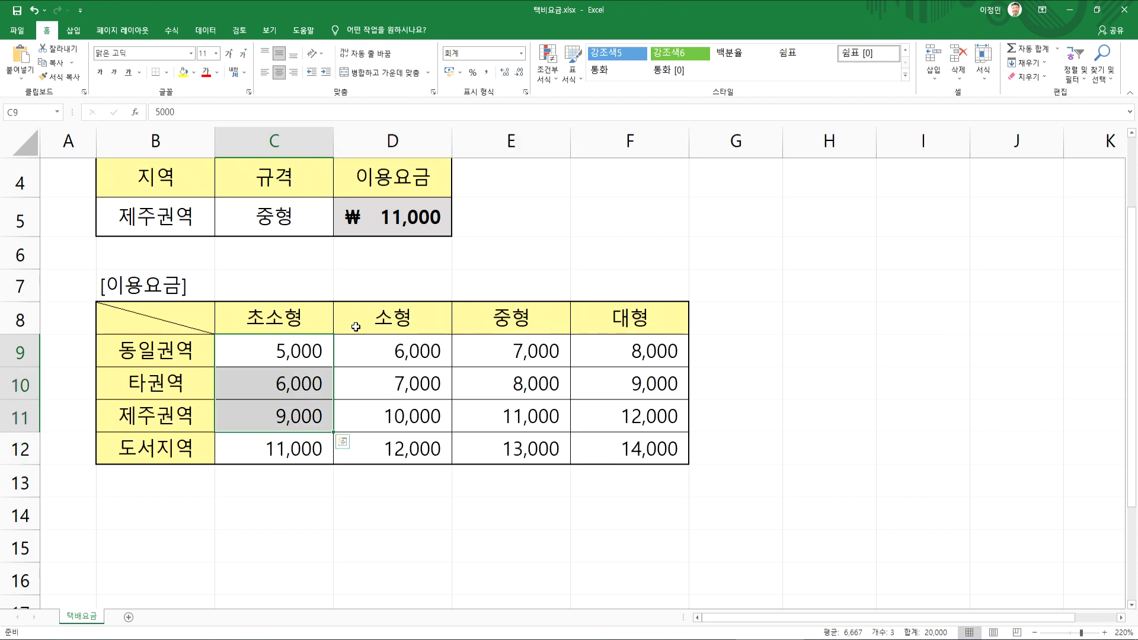
Step: Replace the fixed column number 3 in the D5 INDEX formula with a second MATCH function
{"action": "left_click", "coordinate": [424, 225]}
{"action": "double_click", "coordinate": [423, 226]}
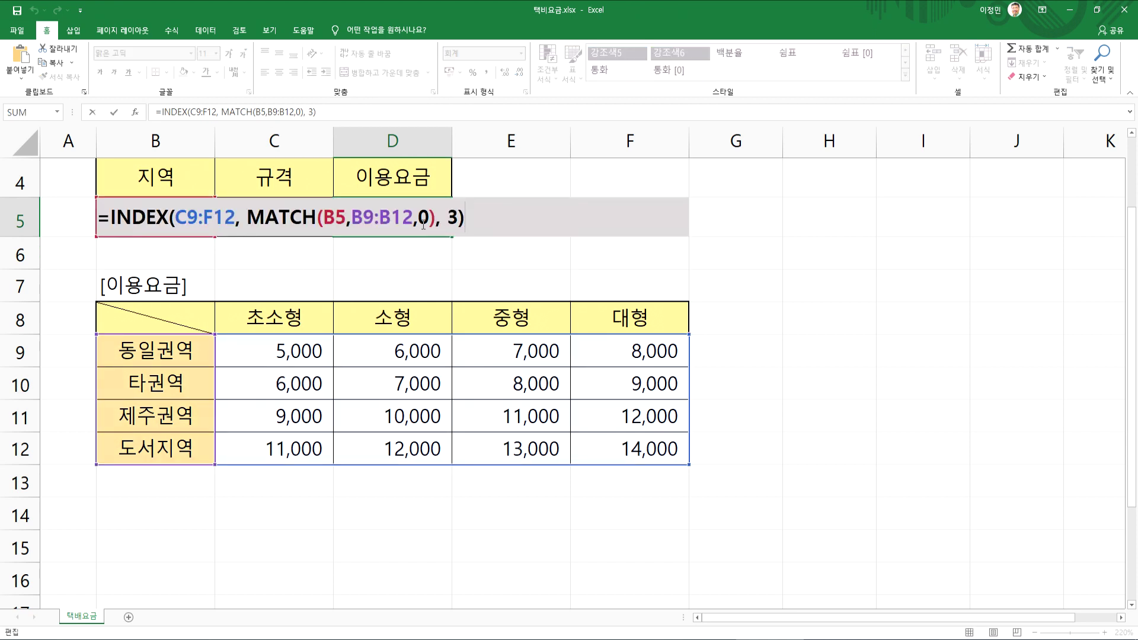
{"action": "double_click", "coordinate": [453, 218]}
{"action": "type", "text": "ㅁ"}
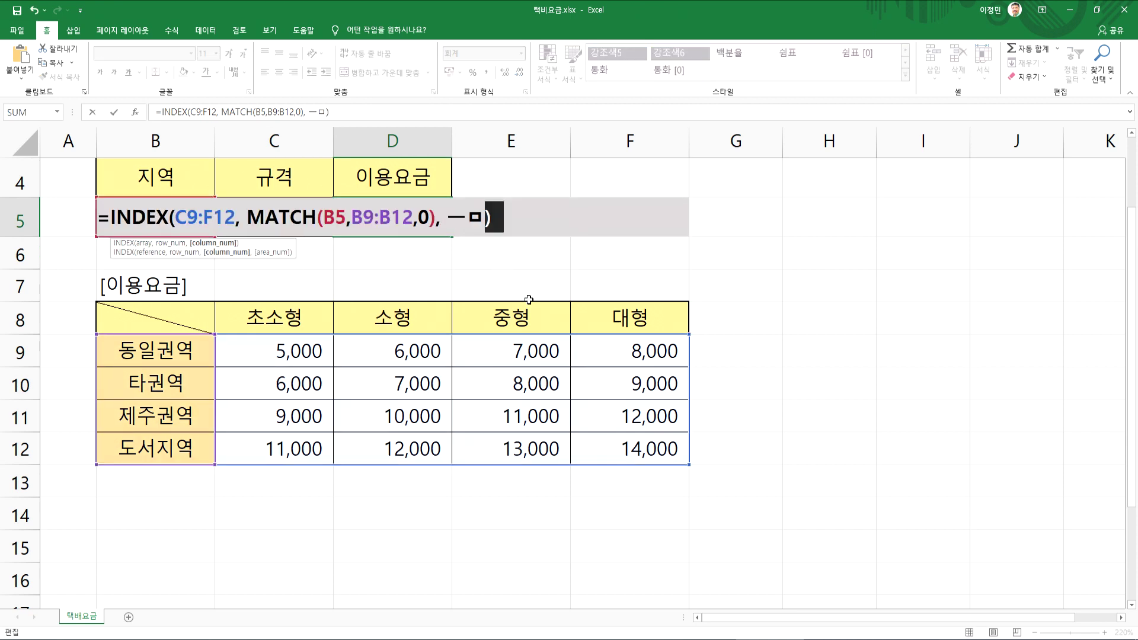
{"action": "key", "text": "BackSpace"}
{"action": "type", "text": "MATCH("}
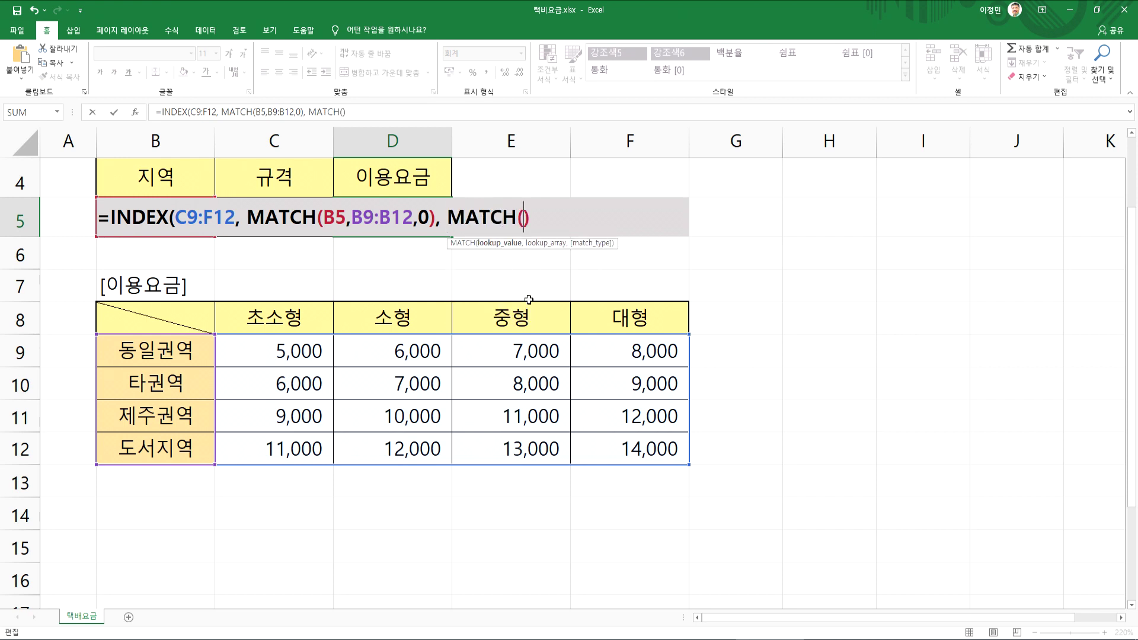
Step: Complete the second MATCH in D5 as MATCH(C5,C8:F8,0) and enter the formula
{"action": "key", "text": "Left"}
{"action": "key", "text": "Right"}
{"action": "key", "text": "Right"}
{"action": "type", "text": "C4"}
{"action": "key", "text": "BackSpace"}
{"action": "type", "text": "5,"}
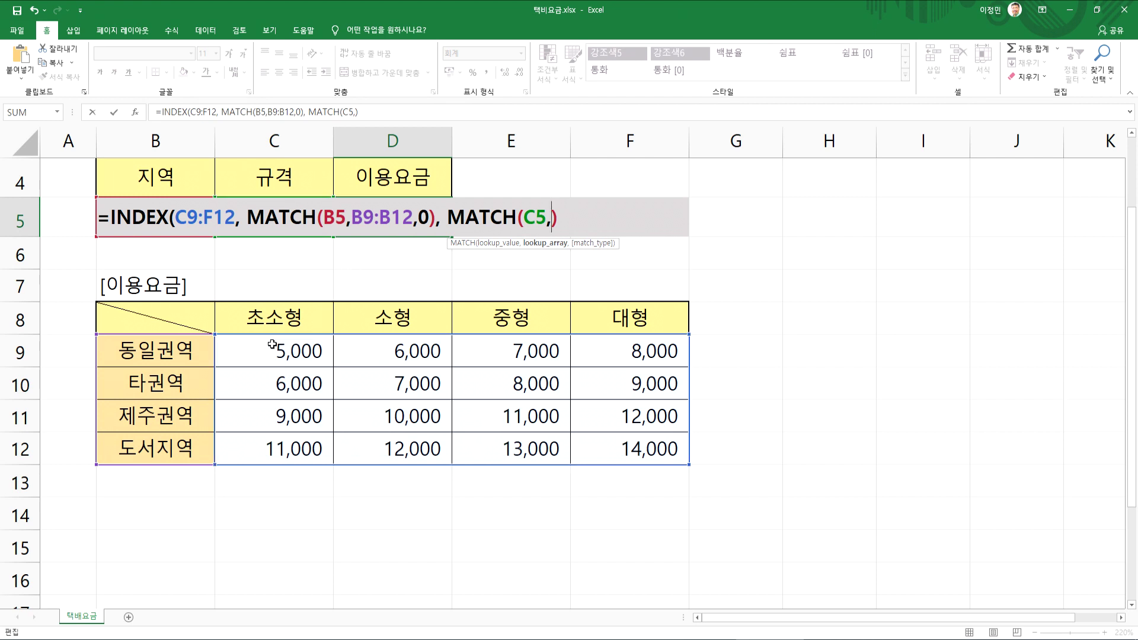
{"action": "left_click_drag", "start_coordinate": [255, 319], "coordinate": [609, 310]}
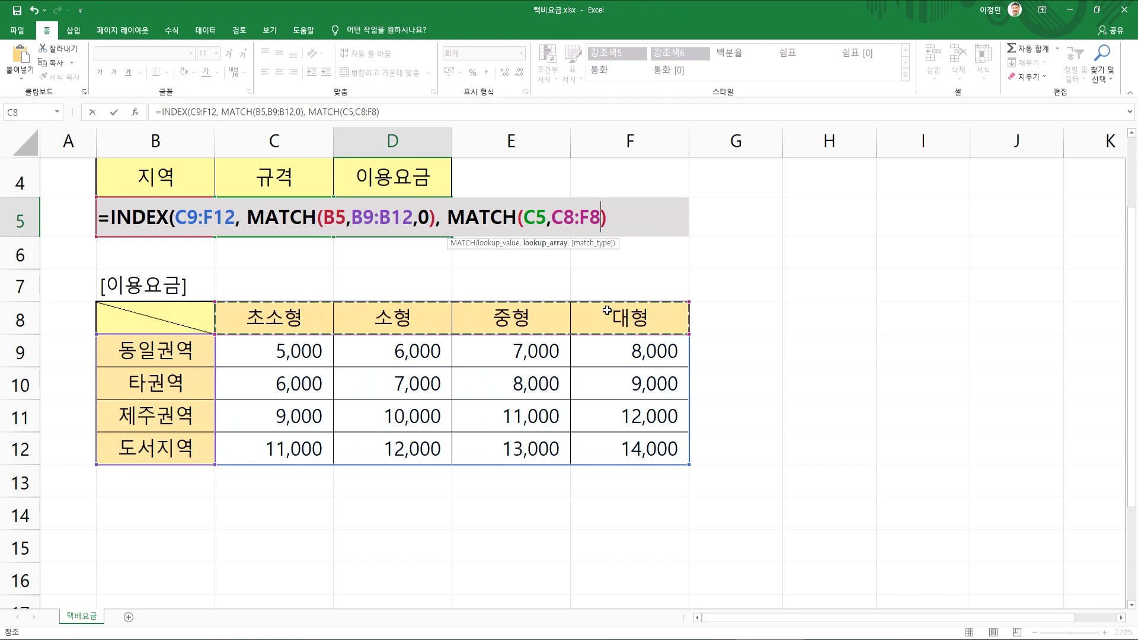
{"action": "type", "text": ",0"}
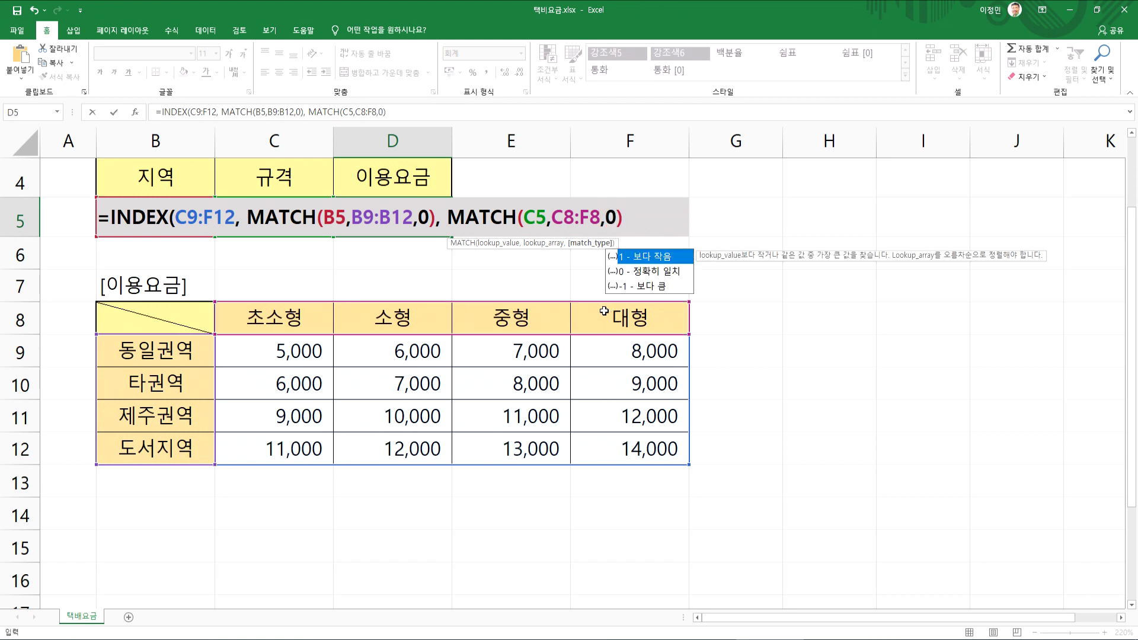
{"action": "type", "text": ")"}
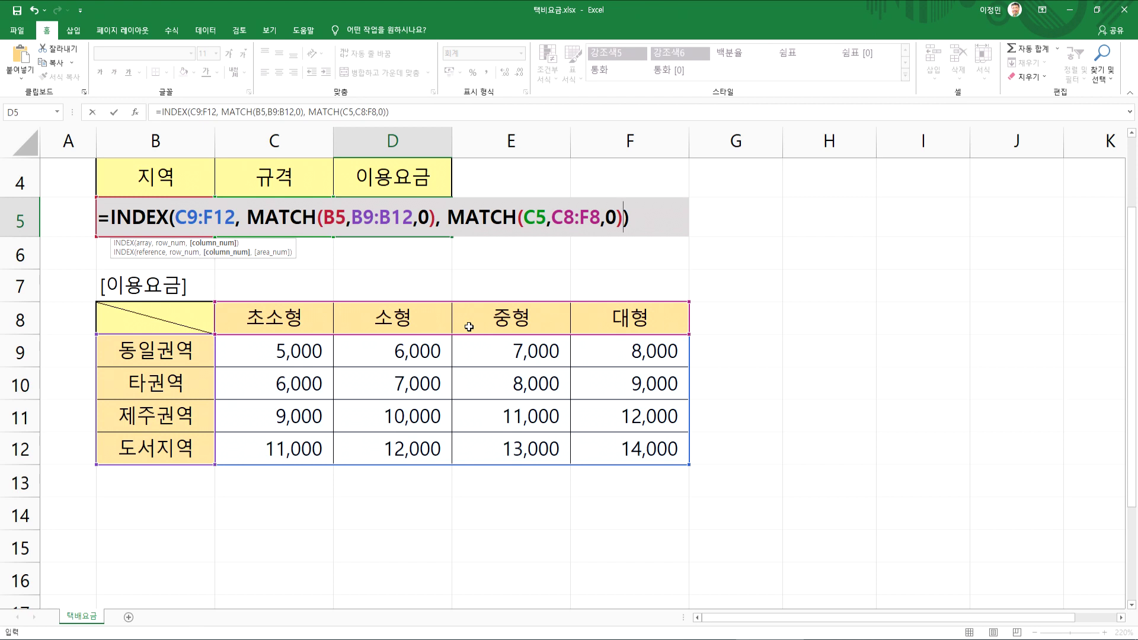
{"action": "key", "text": "Return"}
Step: Examine the two nested MATCH functions that supply the row and column numbers in the D5 formula
{"action": "key", "text": "Up"}
{"action": "key", "text": "F2"}
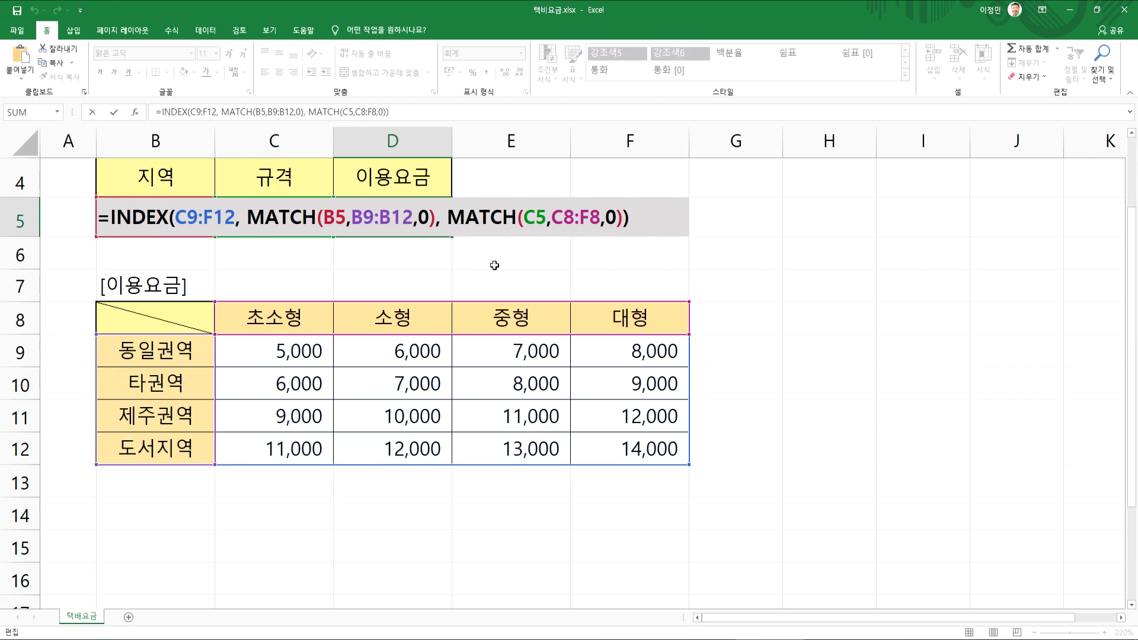
{"action": "left_click_drag", "start_coordinate": [250, 217], "coordinate": [622, 217]}
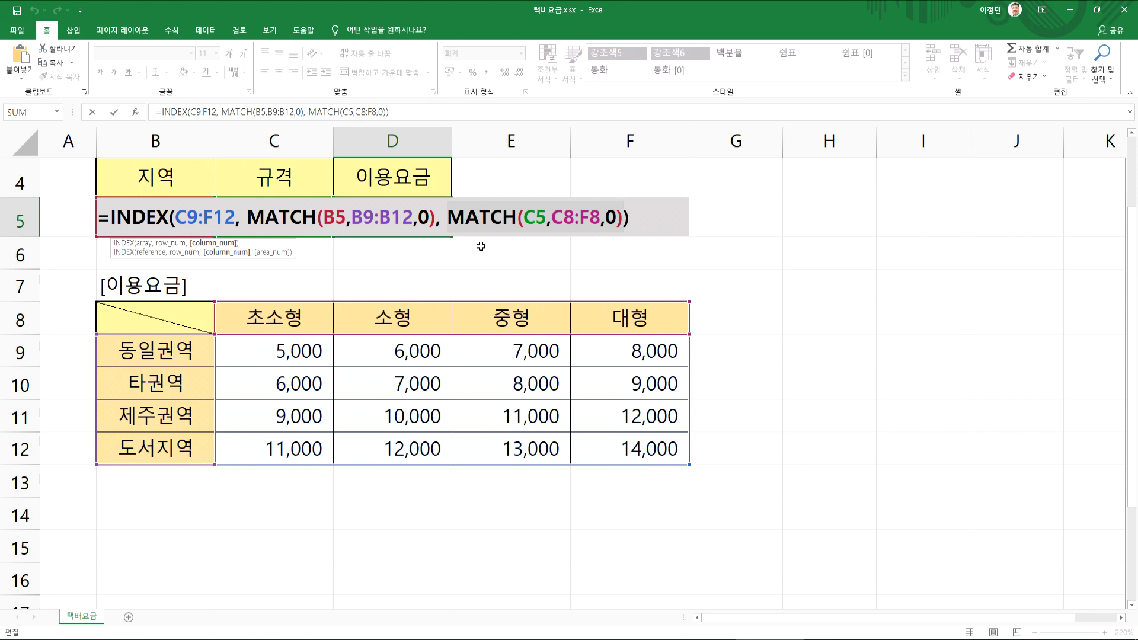
{"action": "key", "text": "Return"}
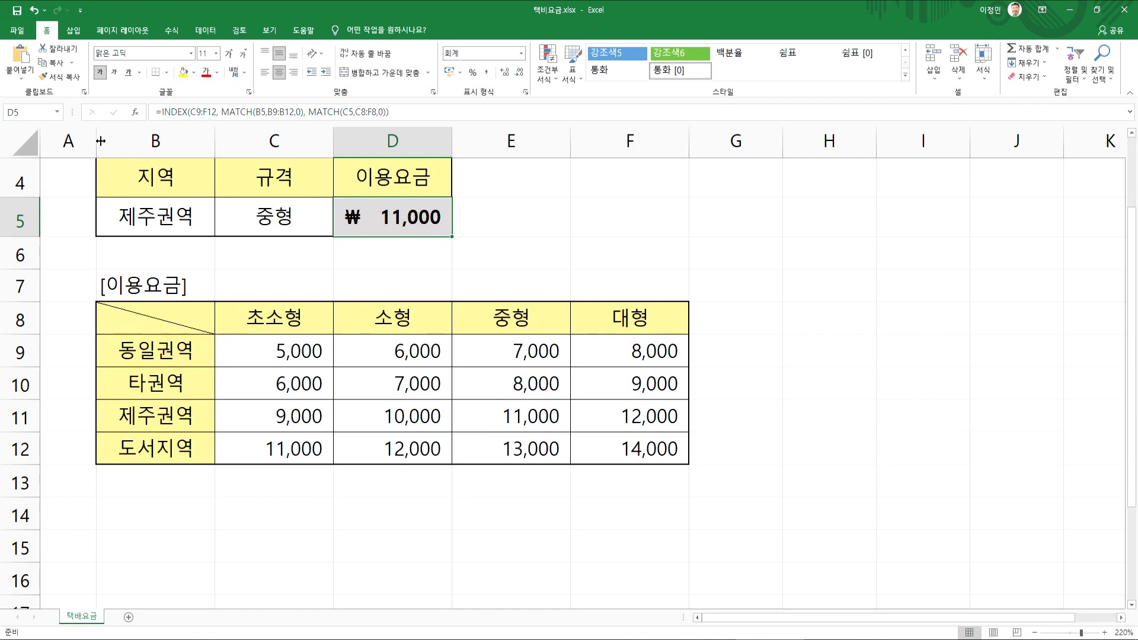
Step: Open the 택배요금_완성.xlsx workbook from the 13차시 folder
{"action": "key", "text": "ctrl+o"}
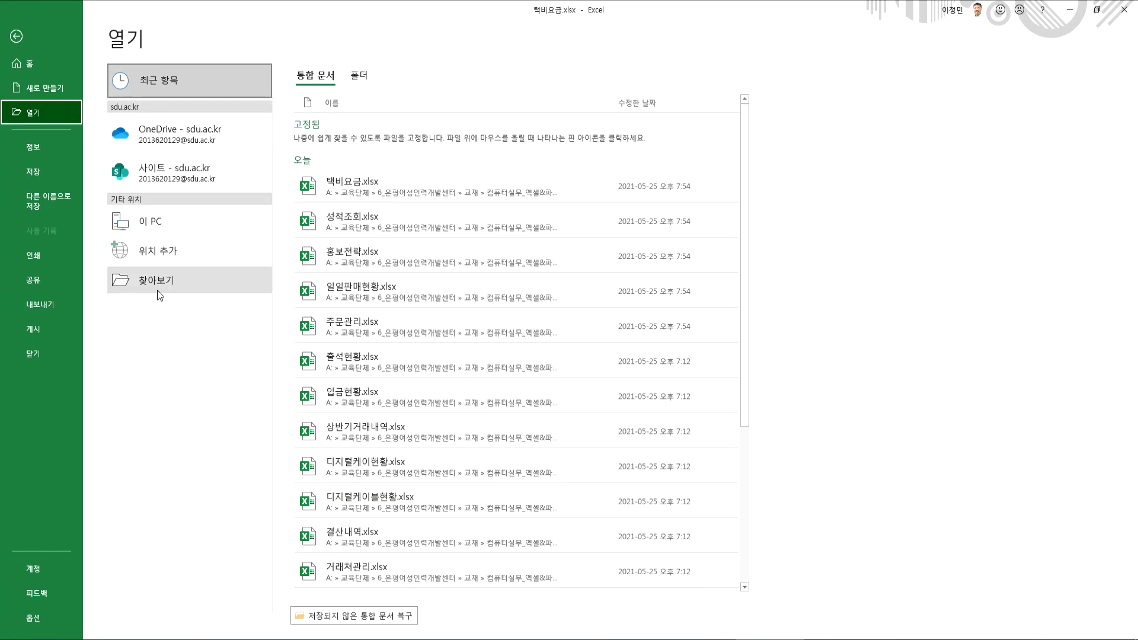
{"action": "left_click", "coordinate": [158, 288]}
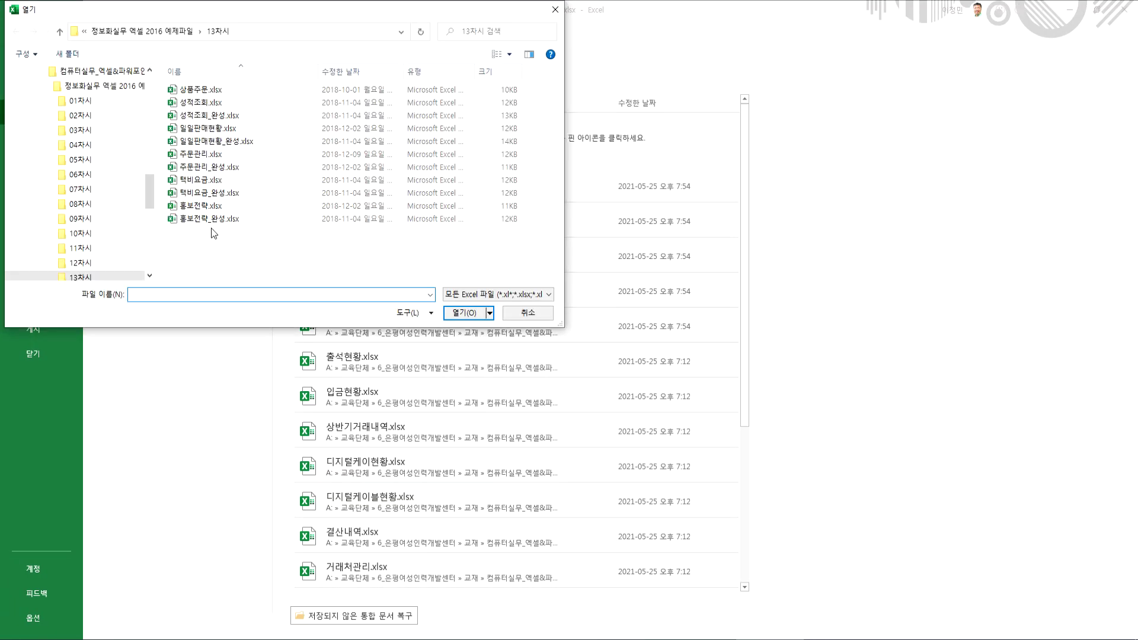
{"action": "left_click", "coordinate": [208, 194]}
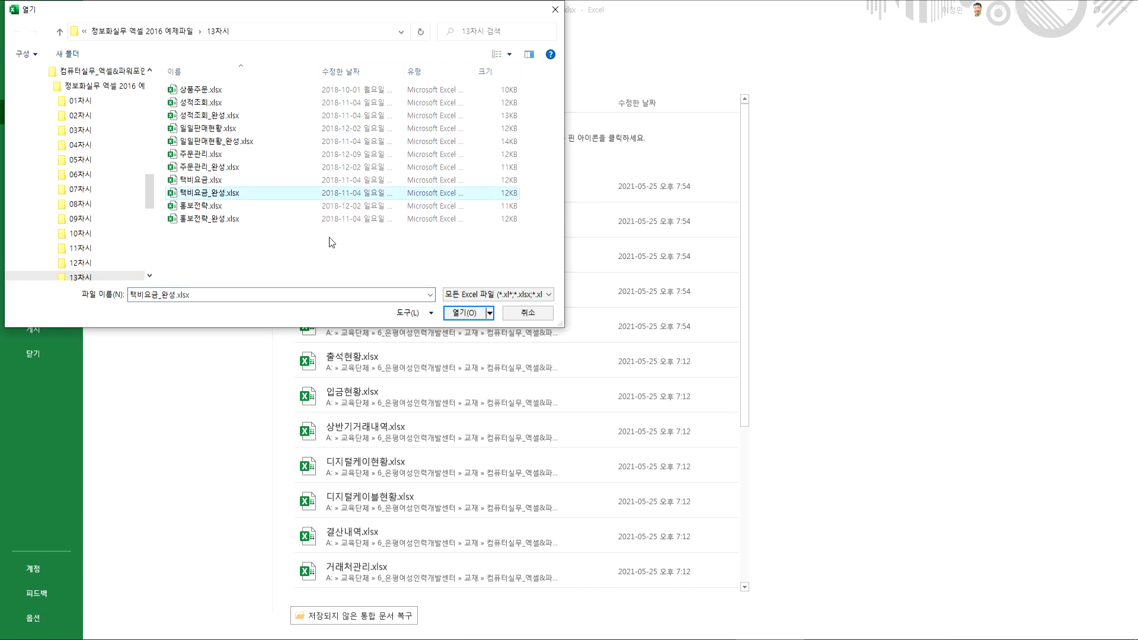
{"action": "left_click", "coordinate": [464, 313]}
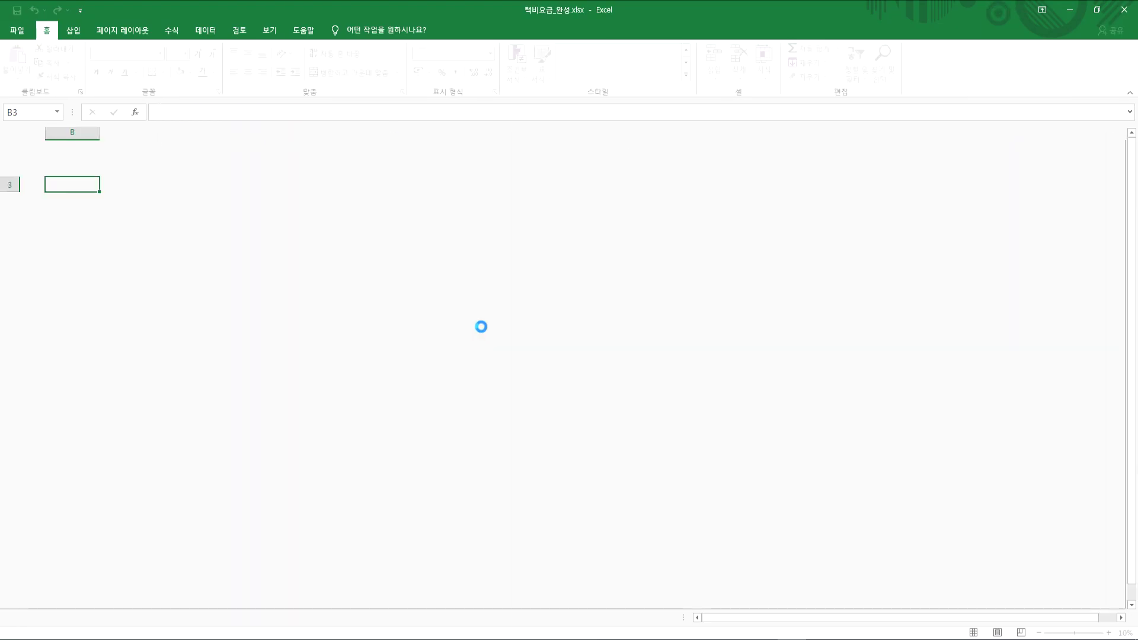
{"action": "scroll", "coordinate": [189, 220], "scroll_direction": "up", "scroll_amount": 9, "text": "ctrl"}
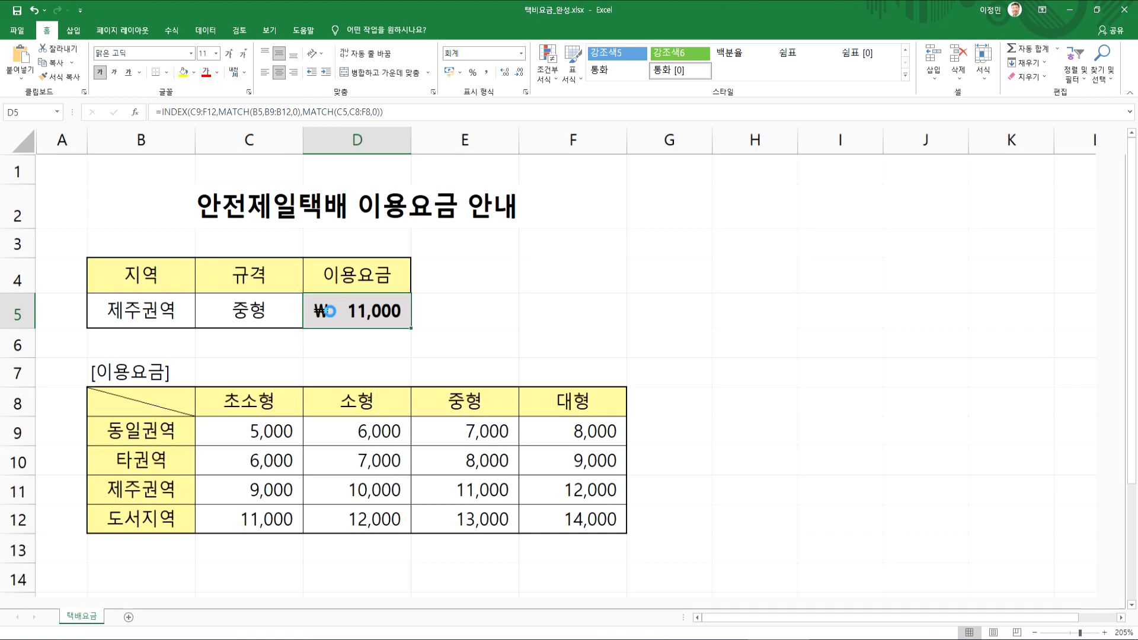
Step: Compare the D5 INDEX formula in the completed workbook with the one in 택배요금.xlsx
{"action": "key", "text": "F2"}
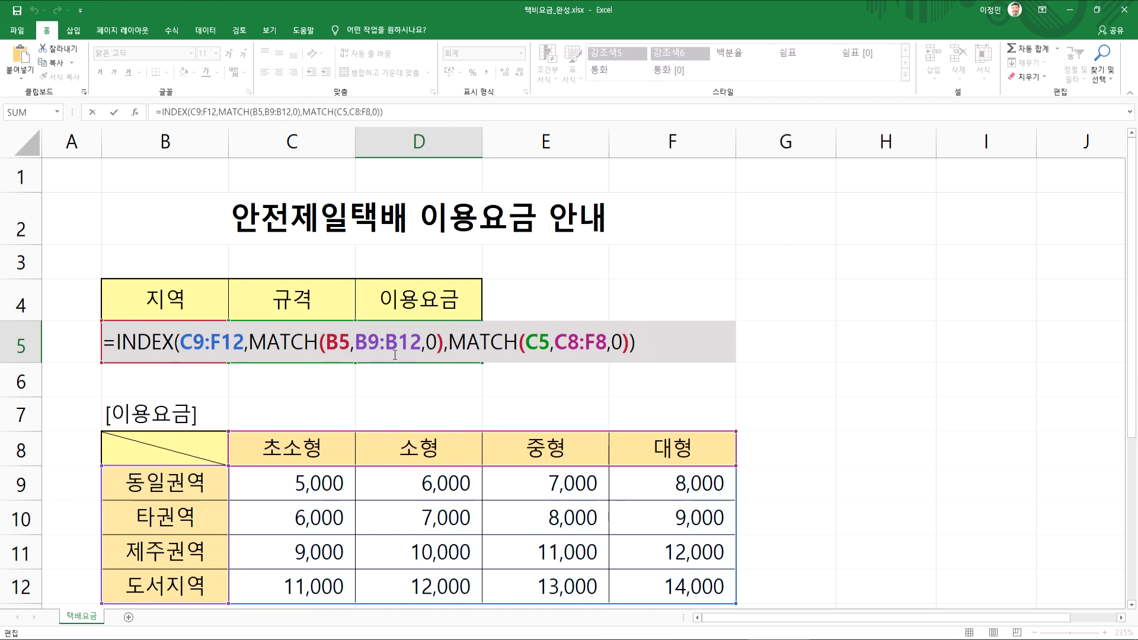
{"action": "key", "text": "ctrl+Return"}
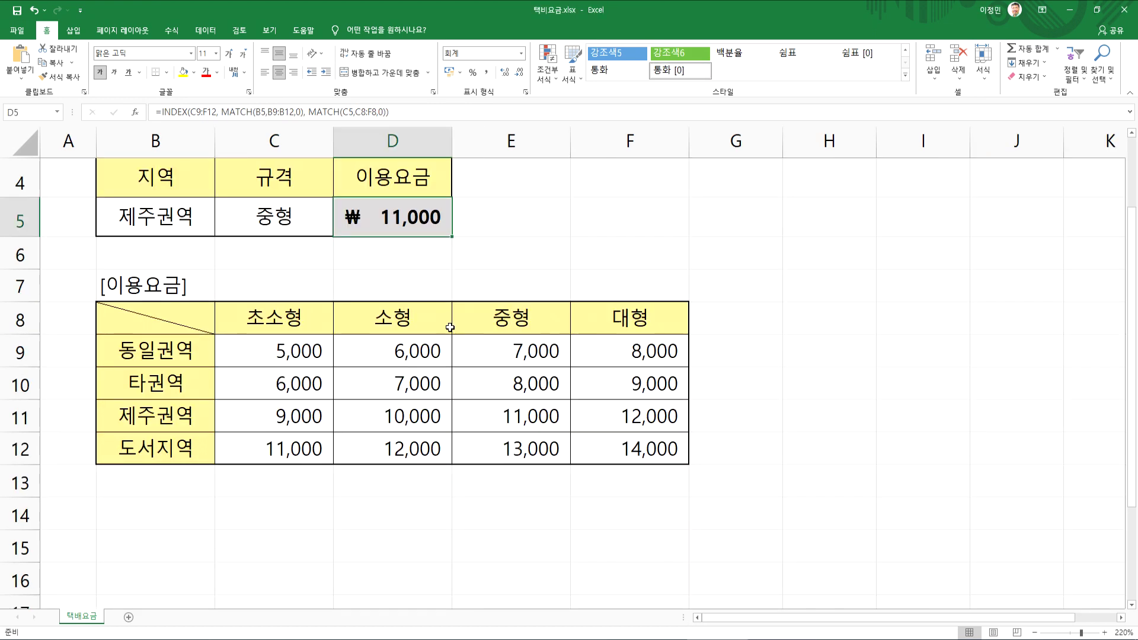
{"action": "double_click", "coordinate": [399, 215]}
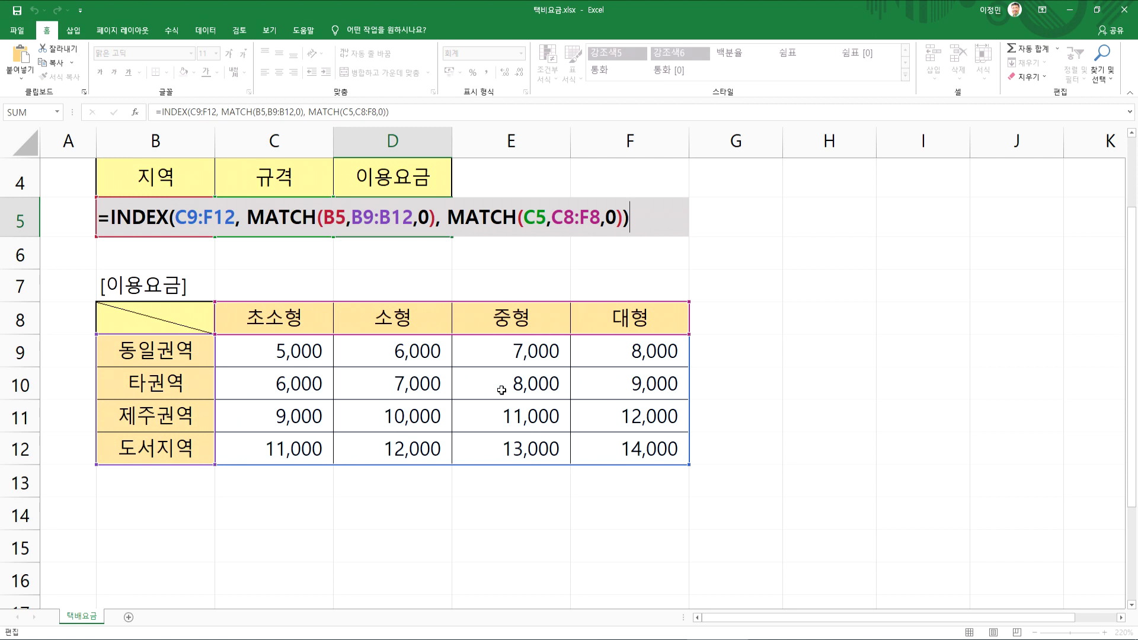
{"action": "key", "text": "ctrl+Return"}
{"action": "left_click", "coordinate": [546, 516]}
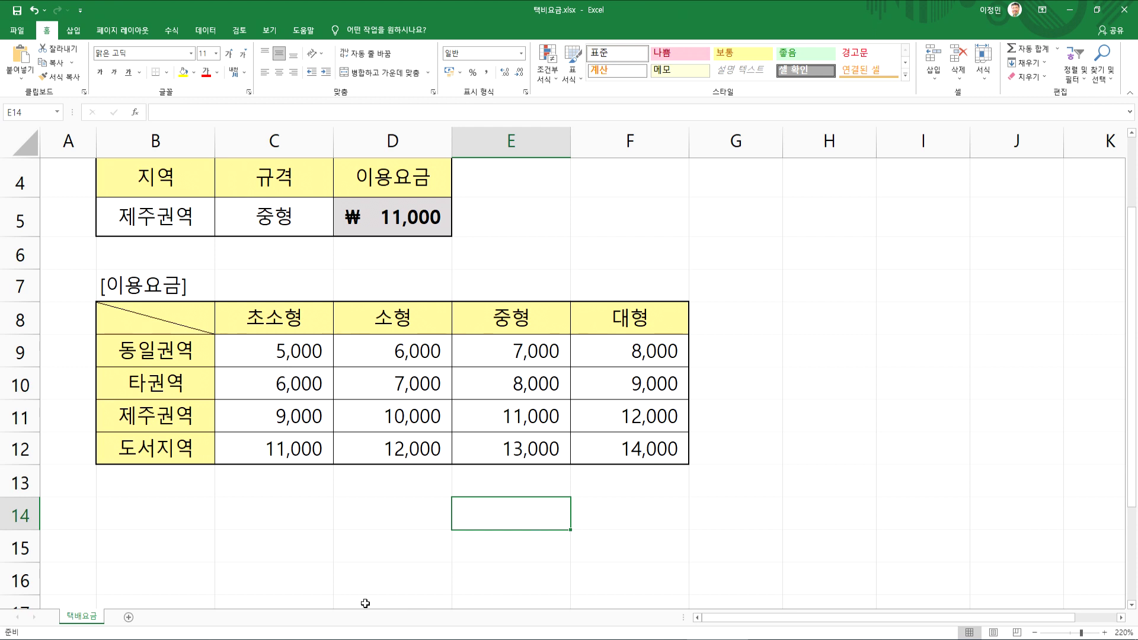
Step: Switch to the Notepad lesson notes and add a ----- separator line below the 3교시 heading
{"action": "key", "text": "alt+Tab"}
{"action": "scroll", "coordinate": [64, 316], "scroll_direction": "down", "scroll_amount": 5}
{"action": "left_click", "coordinate": [33, 289]}
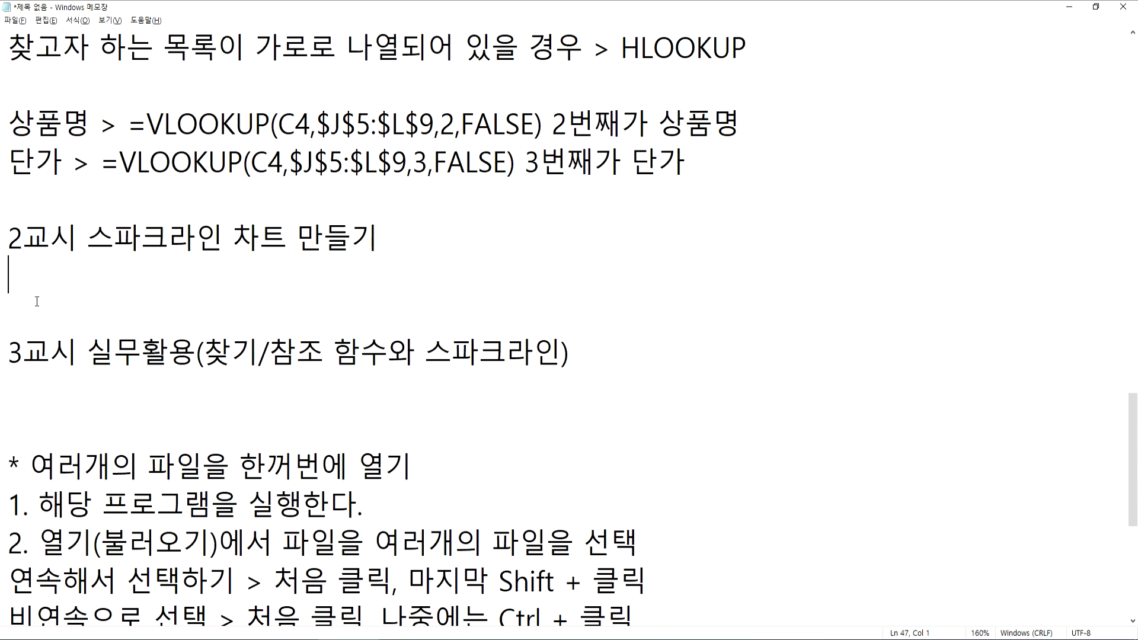
{"action": "left_click", "coordinate": [30, 395]}
{"action": "left_click", "coordinate": [31, 418]}
{"action": "type", "text": "-----"}
{"action": "key", "text": "Return"}
{"action": "left_click", "coordinate": [45, 285]}
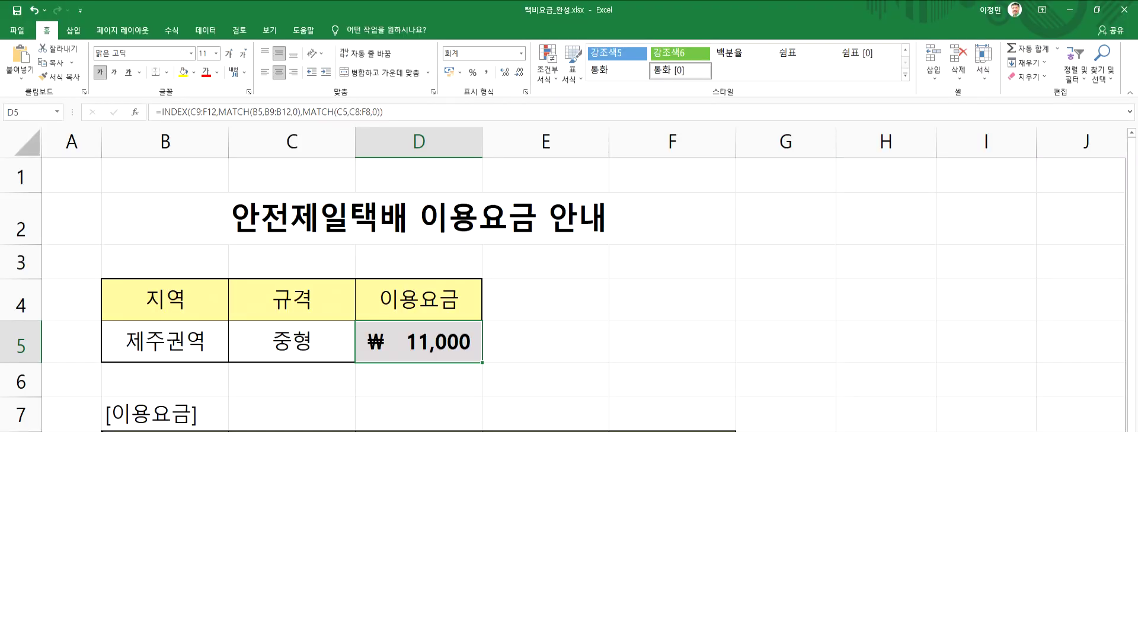
Step: Switch to Excel and open the 사무능력평가.xlsx workbook from the 14차시 folder
{"action": "key", "text": "ctrl+o"}
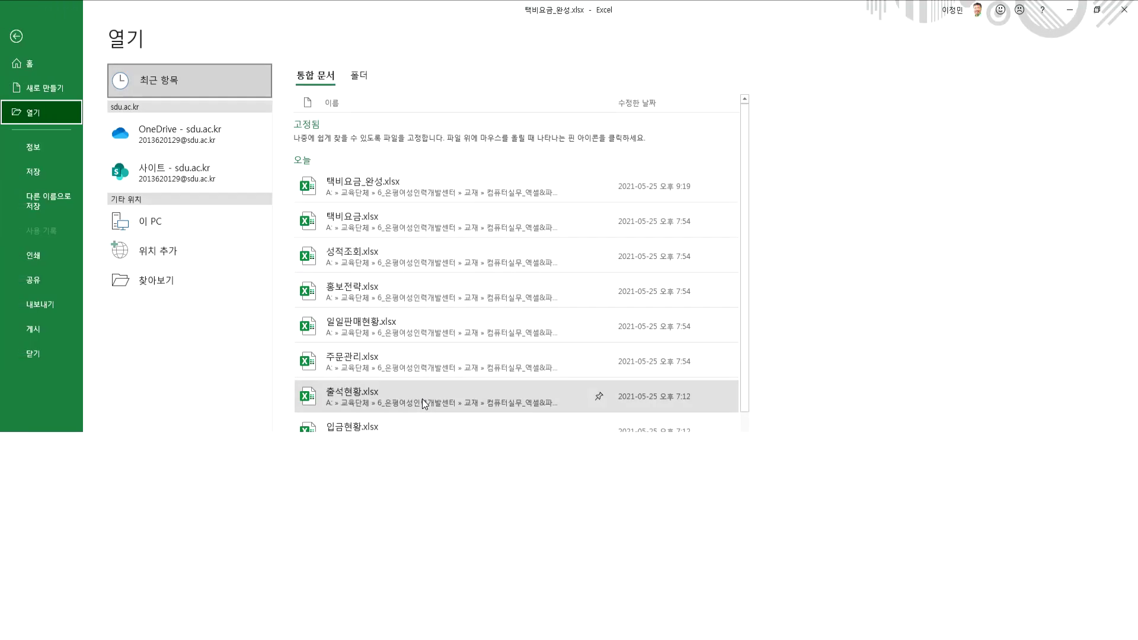
{"action": "left_click", "coordinate": [176, 291]}
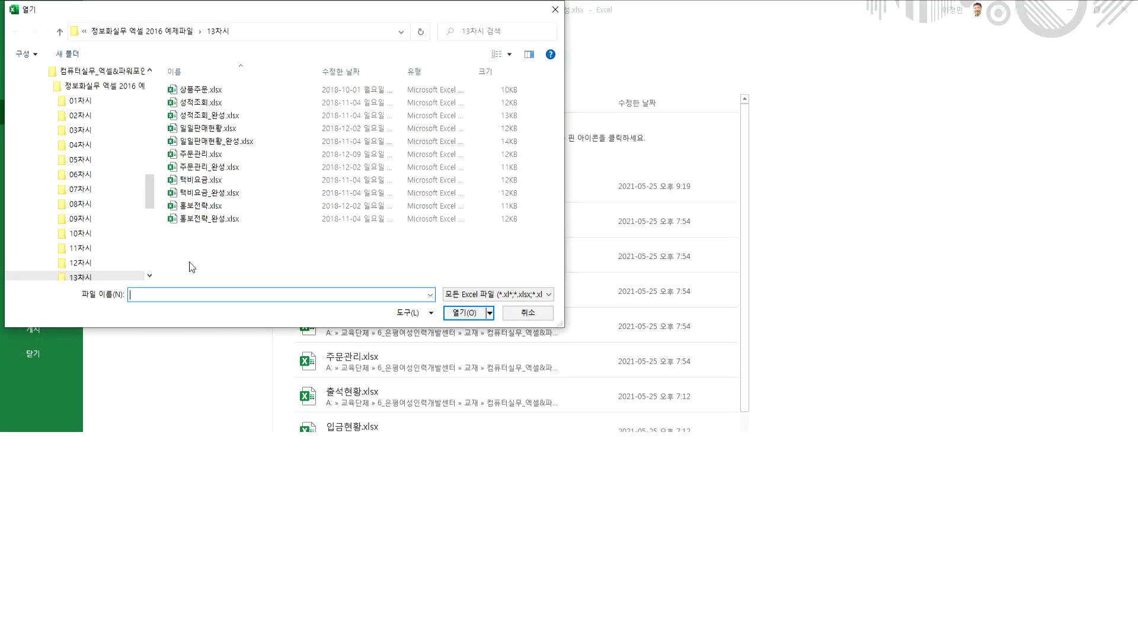
{"action": "scroll", "coordinate": [86, 249], "scroll_direction": "down", "scroll_amount": 1}
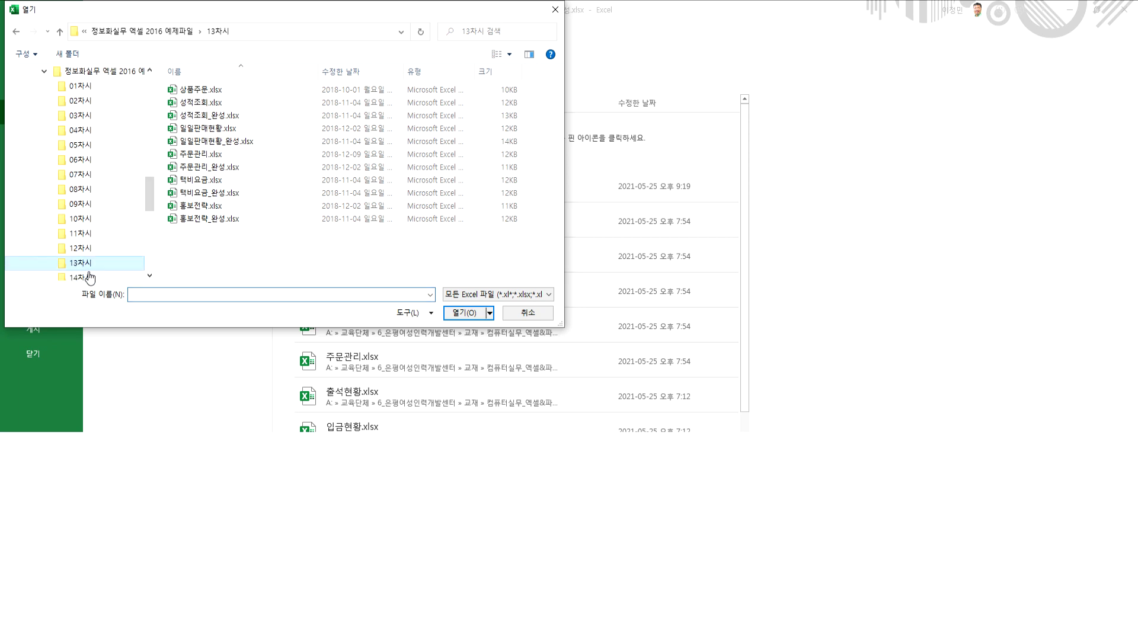
{"action": "left_click", "coordinate": [80, 250]}
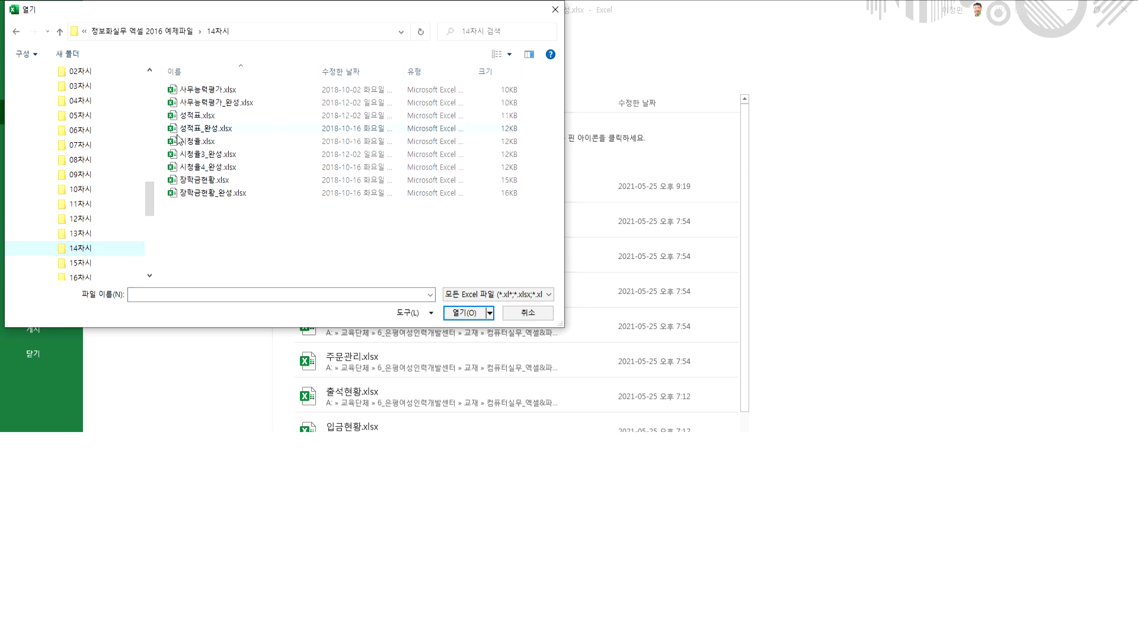
{"action": "double_click", "coordinate": [193, 91]}
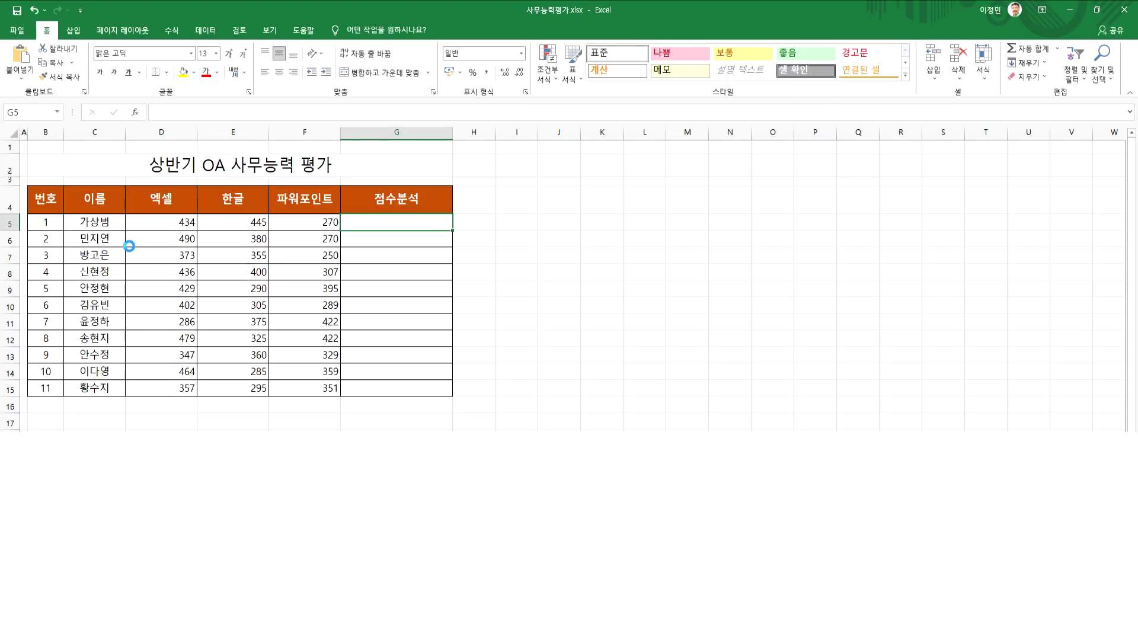
Step: Examine the 상반기 OA 사무능력 평가 table, focusing on the first row's 엑셀, 한글 and 파워포인트 scores in D5:F5
{"action": "scroll", "coordinate": [129, 245], "scroll_direction": "up", "scroll_amount": 4}
{"action": "scroll", "coordinate": [129, 246], "scroll_direction": "up", "scroll_amount": 1}
{"action": "scroll", "coordinate": [130, 246], "scroll_direction": "down", "scroll_amount": 1}
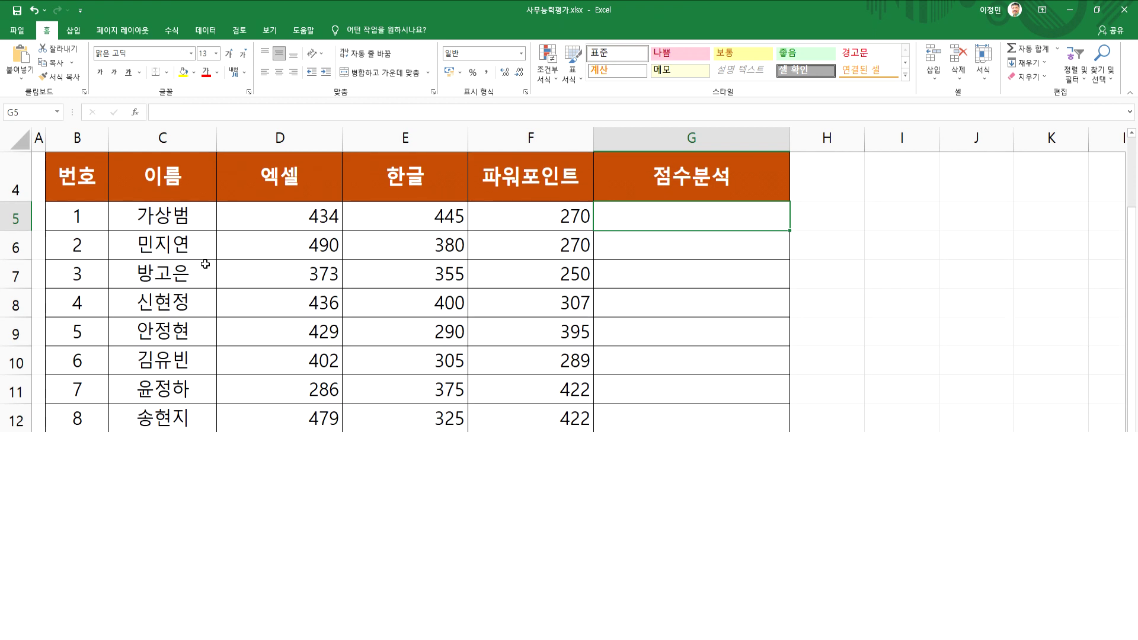
{"action": "scroll", "coordinate": [206, 266], "scroll_direction": "up", "scroll_amount": 1}
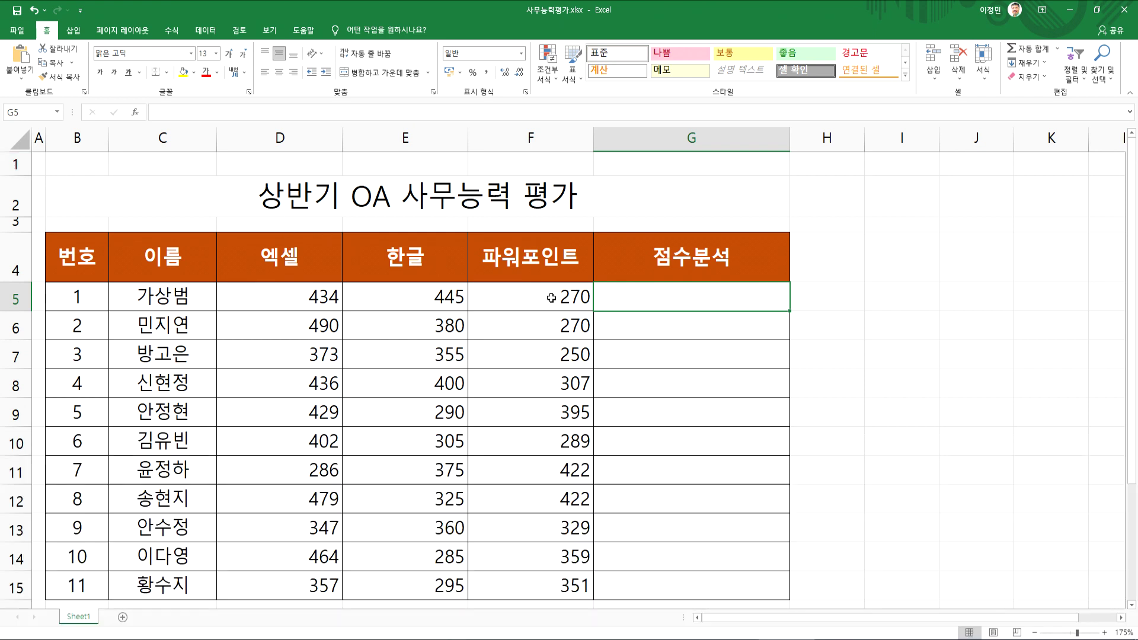
{"action": "left_click_drag", "start_coordinate": [285, 298], "coordinate": [517, 297]}
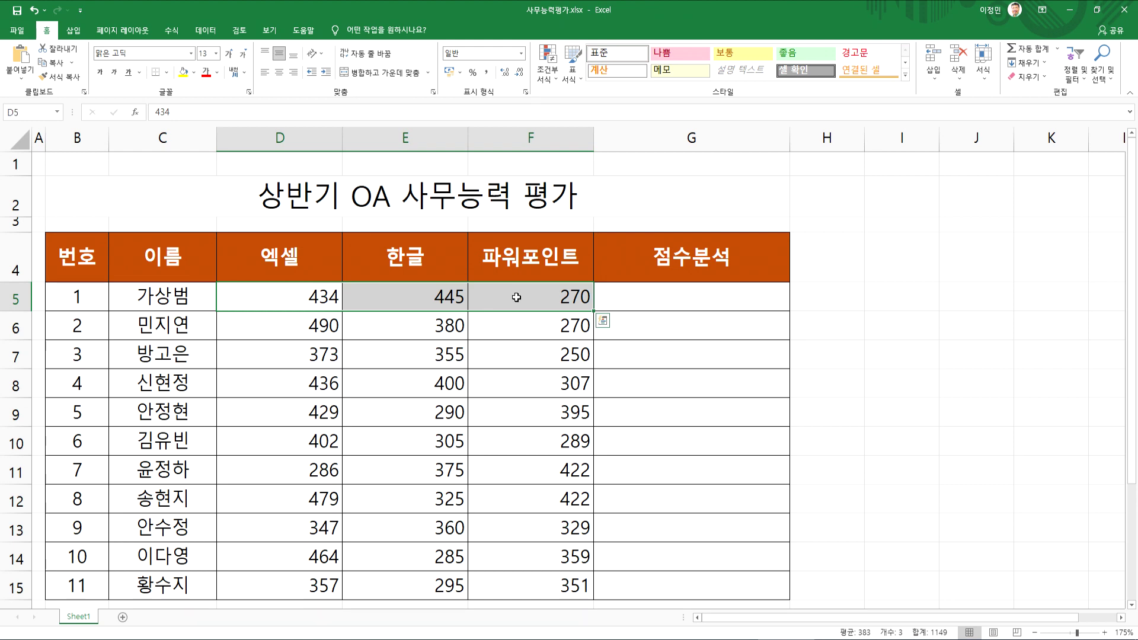
{"action": "left_click", "coordinate": [289, 303]}
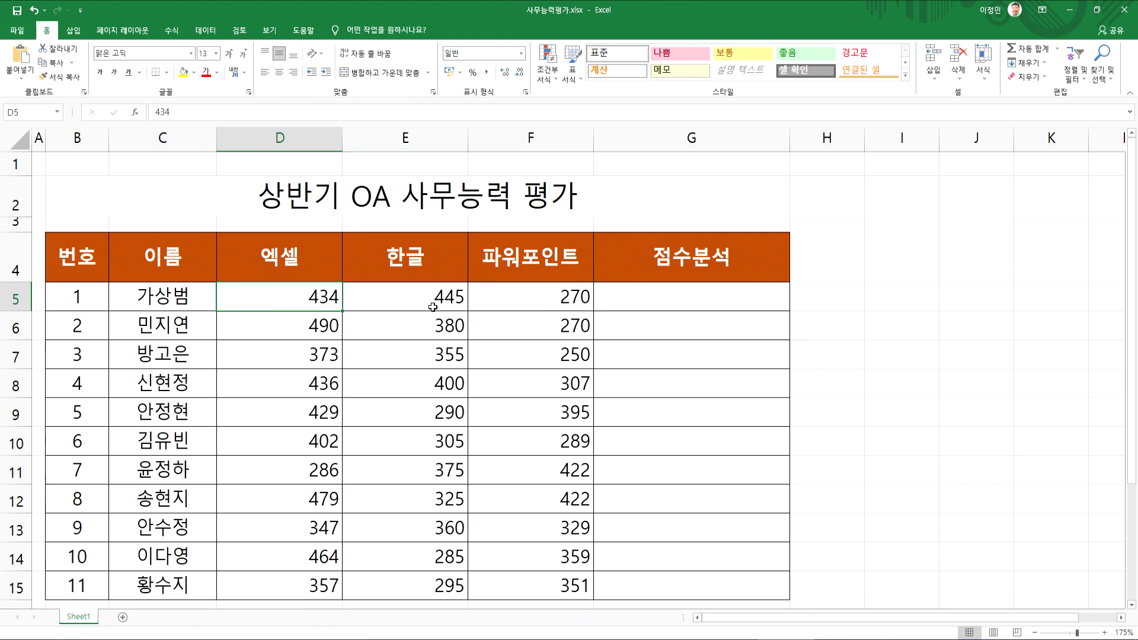
{"action": "scroll", "coordinate": [433, 307], "scroll_direction": "down", "scroll_amount": 2}
{"action": "scroll", "coordinate": [433, 307], "scroll_direction": "up", "scroll_amount": 2}
{"action": "left_click_drag", "start_coordinate": [288, 296], "coordinate": [515, 303]}
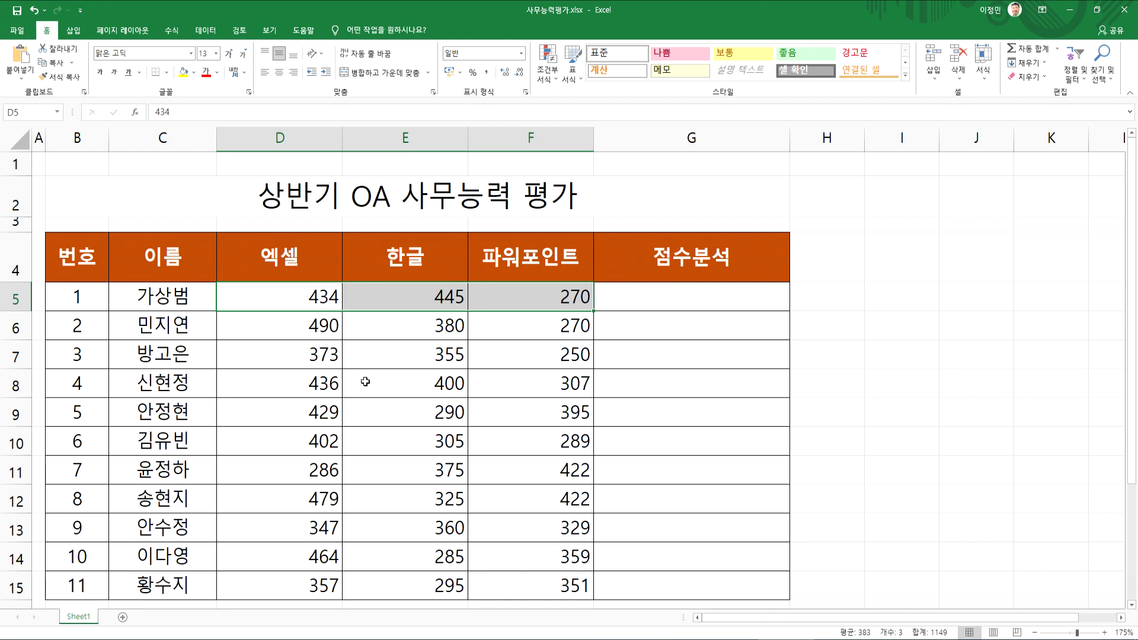
{"action": "left_click", "coordinate": [288, 301]}
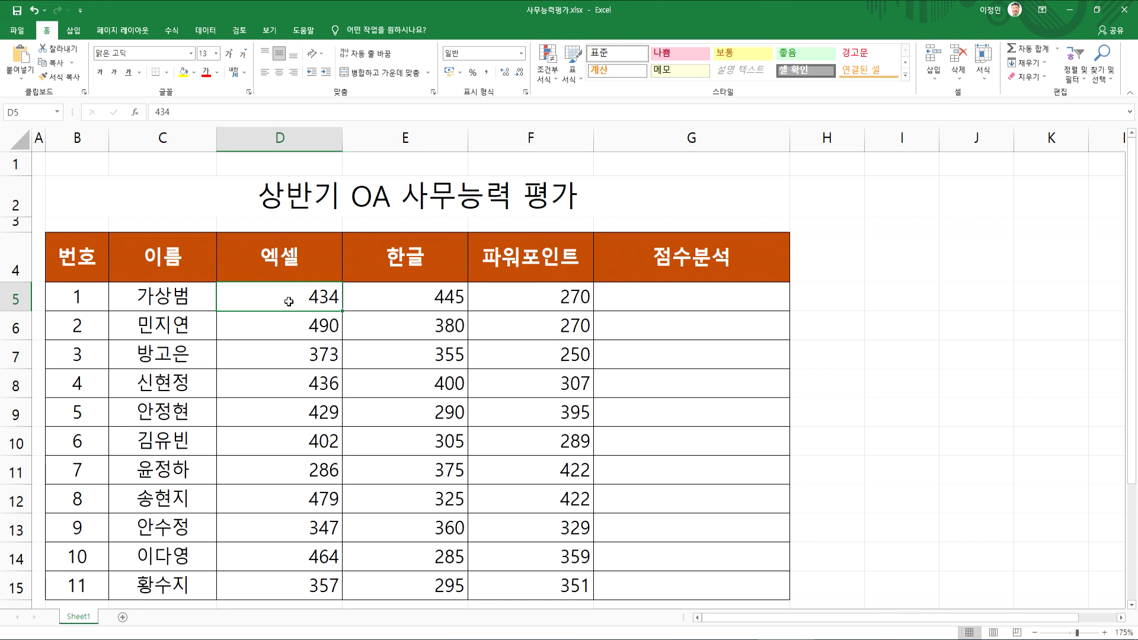
Step: Select the empty 점수분석 cells G5:G15 and bring up the sparkline chart types
{"action": "left_click_drag", "start_coordinate": [611, 294], "coordinate": [630, 575]}
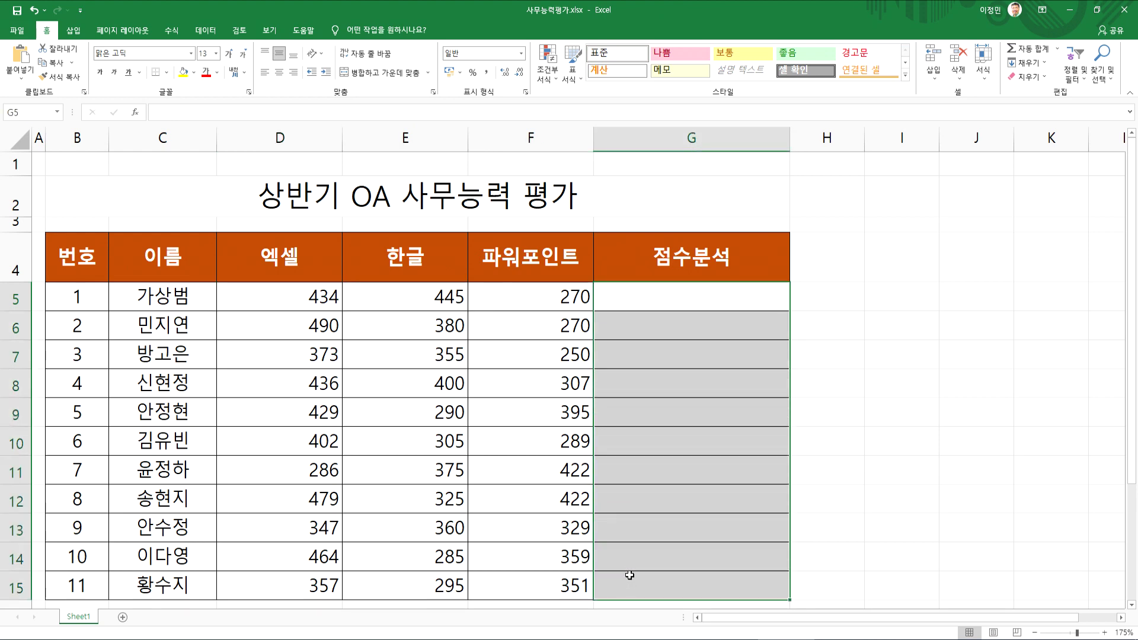
{"action": "scroll", "coordinate": [630, 444], "scroll_direction": "down", "scroll_amount": 2}
{"action": "scroll", "coordinate": [635, 443], "scroll_direction": "up", "scroll_amount": 2}
{"action": "scroll", "coordinate": [624, 304], "scroll_direction": "down", "scroll_amount": 1}
{"action": "left_click_drag", "start_coordinate": [594, 280], "coordinate": [608, 537]}
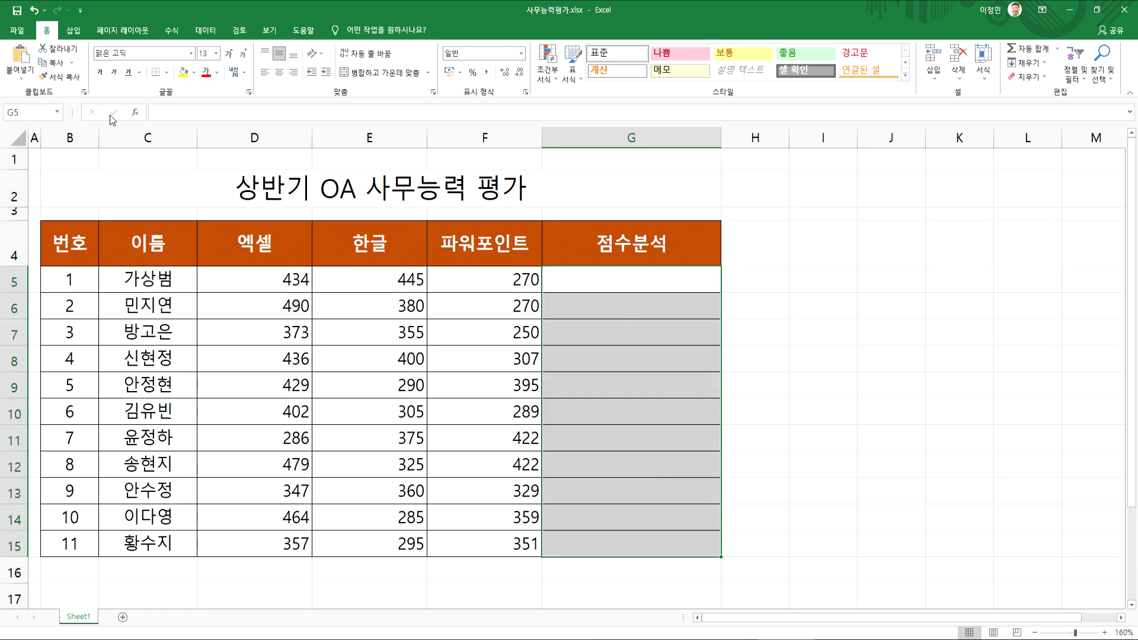
{"action": "left_click", "coordinate": [74, 31]}
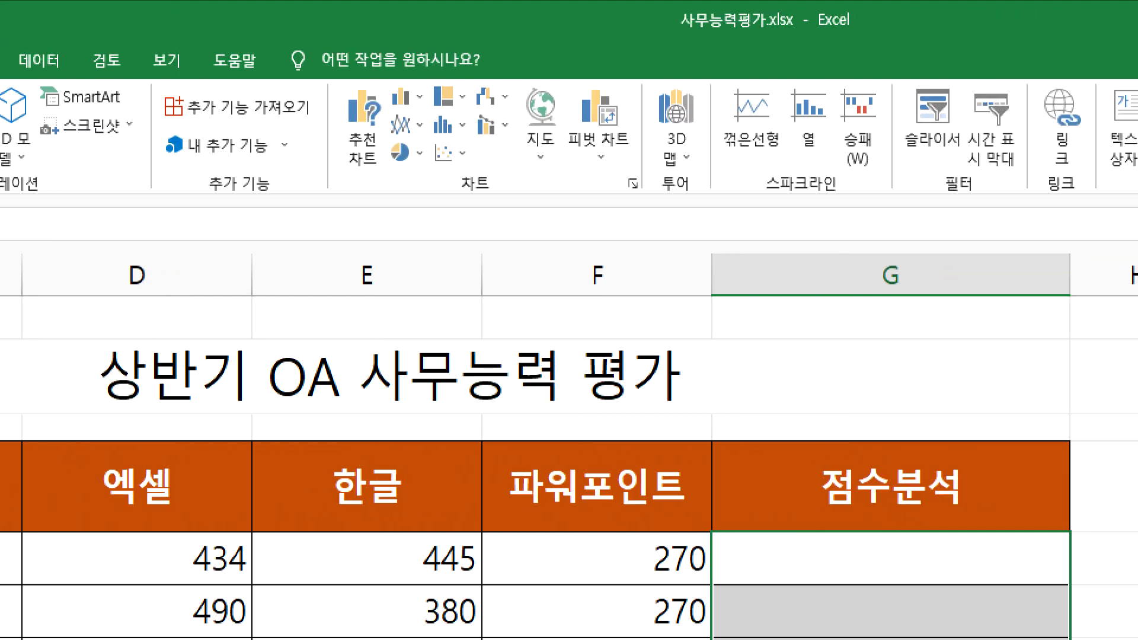
{"action": "mouse_move", "coordinate": [753, 215]}
{"action": "left_mouse_down"}
{"action": "mouse_move", "coordinate": [622, 98]}
{"action": "mouse_move", "coordinate": [821, 62]}
{"action": "mouse_move", "coordinate": [755, 231]}
{"action": "mouse_move", "coordinate": [731, 239]}
{"action": "left_mouse_up"}
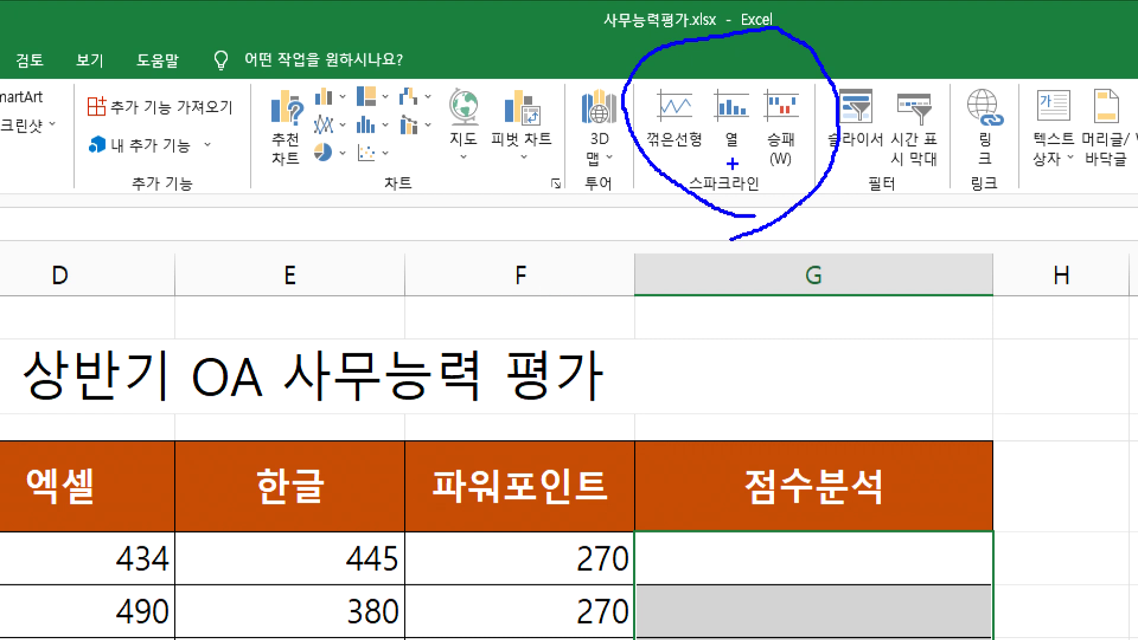
{"action": "key", "text": "Escape"}
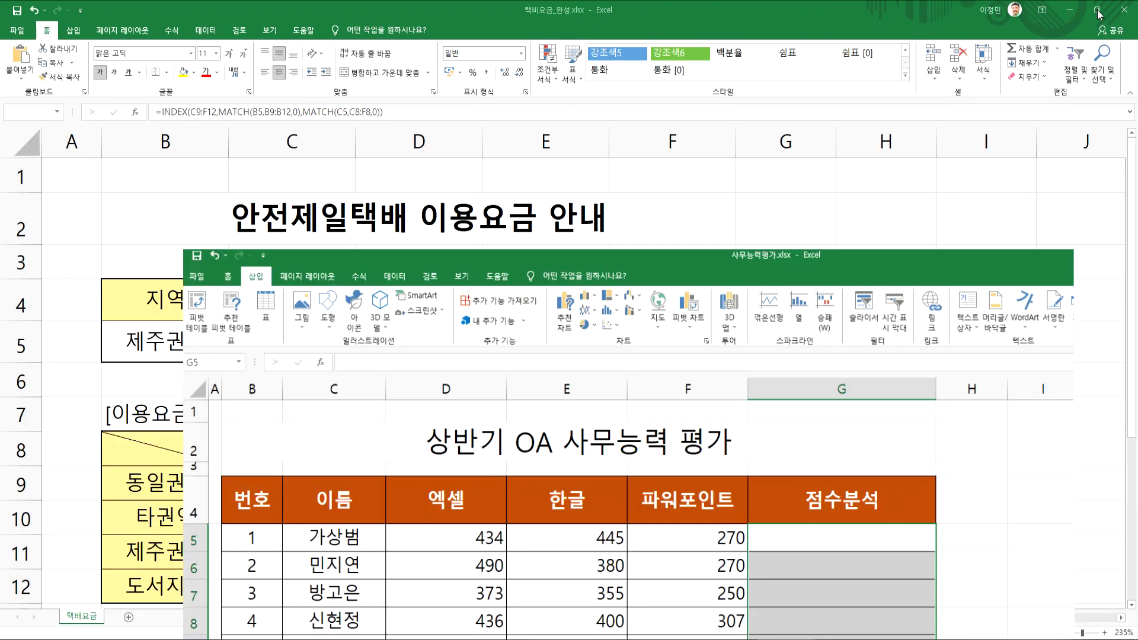
Step: Narrow the 사무능력평가.xlsx window to check how the sparkline commands are arranged, and maximize it again
{"action": "left_click", "coordinate": [1097, 9]}
{"action": "left_click_drag", "start_coordinate": [700, 277], "coordinate": [592, 105]}
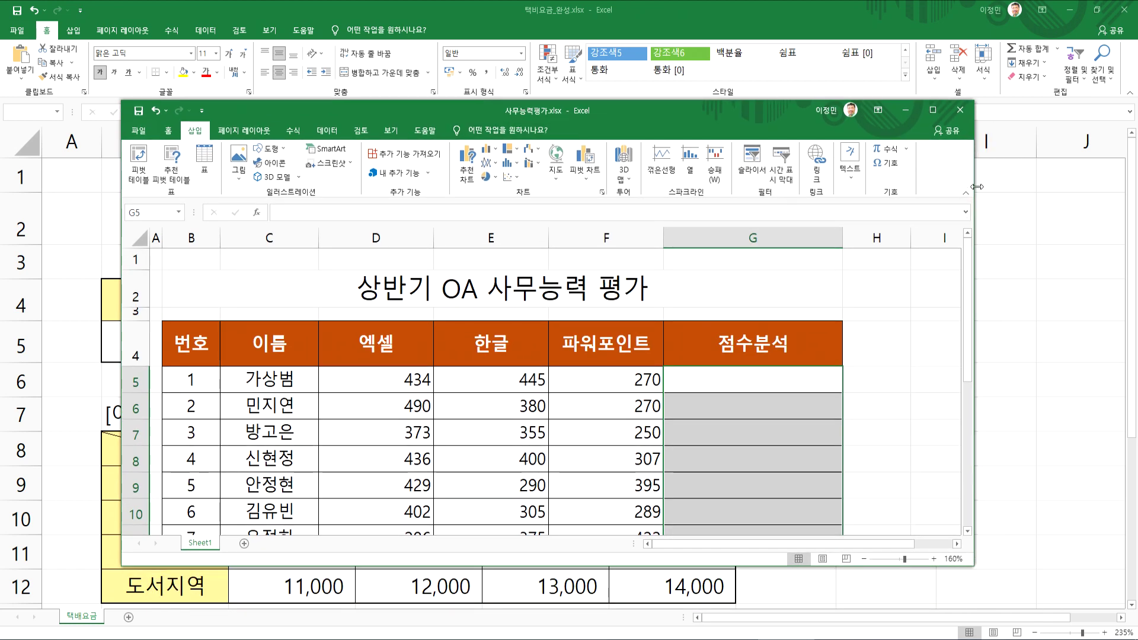
{"action": "left_click_drag", "start_coordinate": [974, 188], "coordinate": [739, 203]}
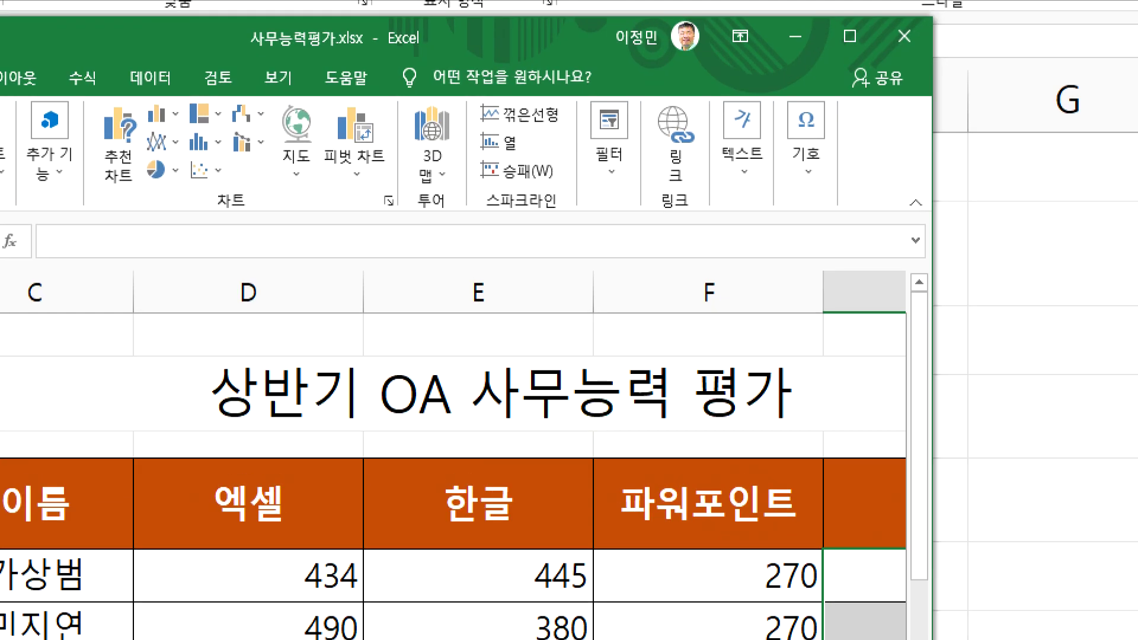
{"action": "mouse_move", "coordinate": [548, 188]}
{"action": "left_mouse_down"}
{"action": "mouse_move", "coordinate": [537, 199]}
{"action": "mouse_move", "coordinate": [422, 113]}
{"action": "mouse_move", "coordinate": [568, 171]}
{"action": "mouse_move", "coordinate": [546, 206]}
{"action": "left_mouse_up"}
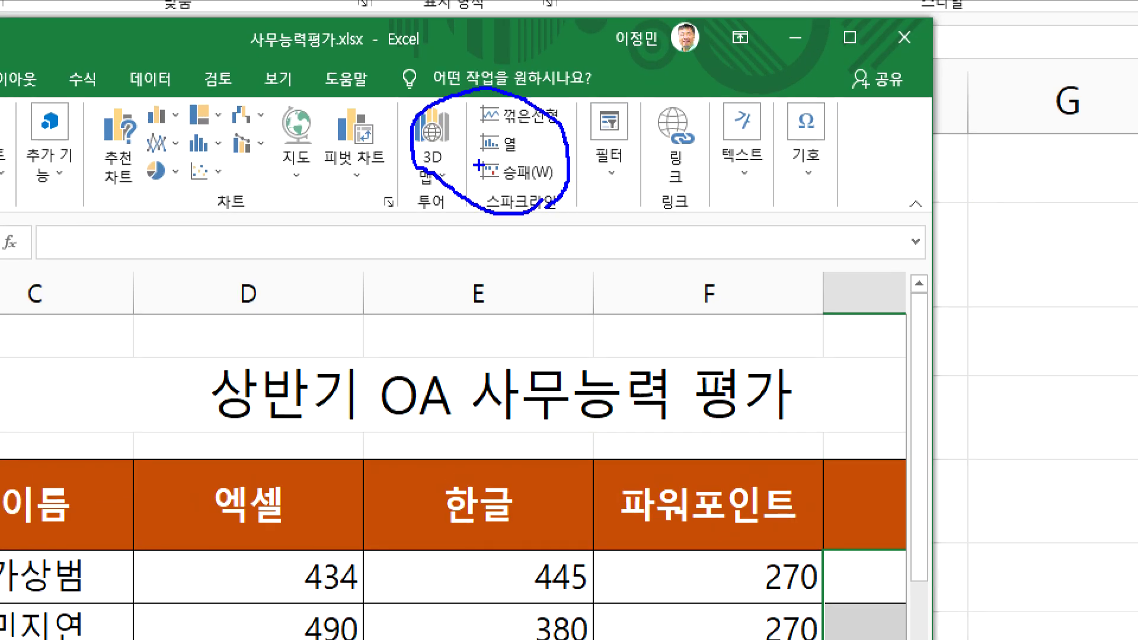
{"action": "key", "text": "Escape"}
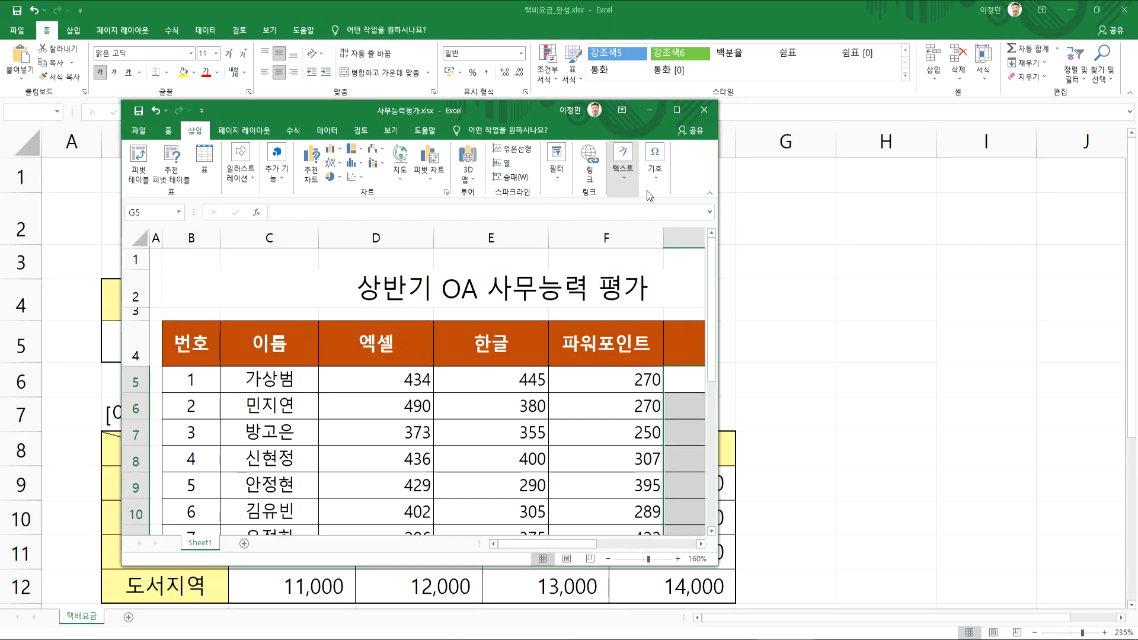
{"action": "left_click_drag", "start_coordinate": [707, 188], "coordinate": [1047, 198]}
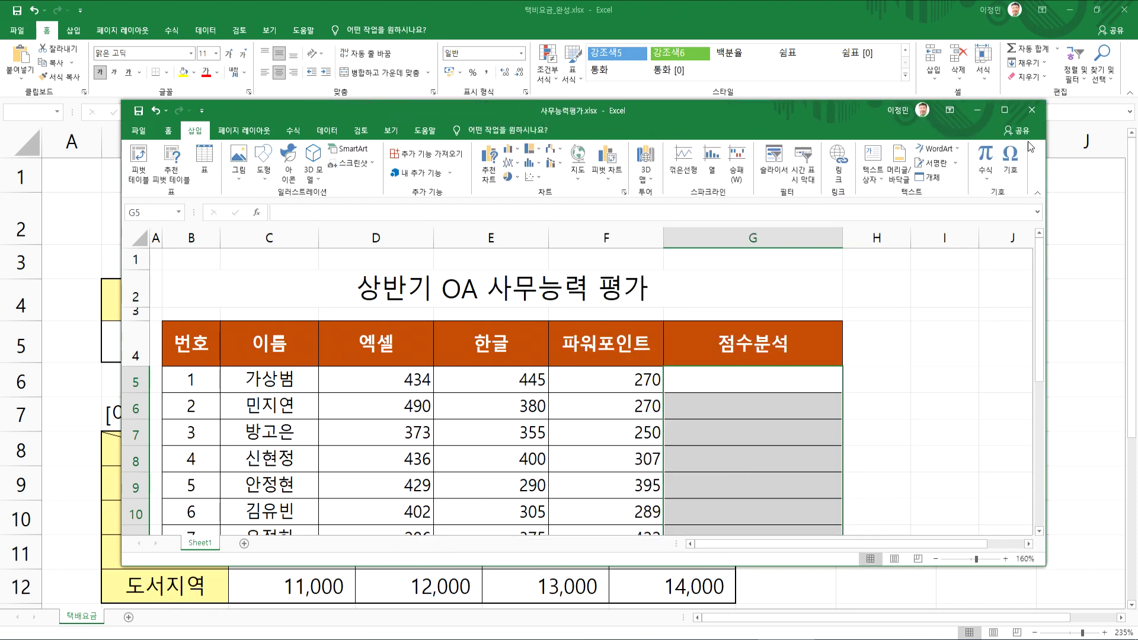
{"action": "left_click", "coordinate": [1006, 115]}
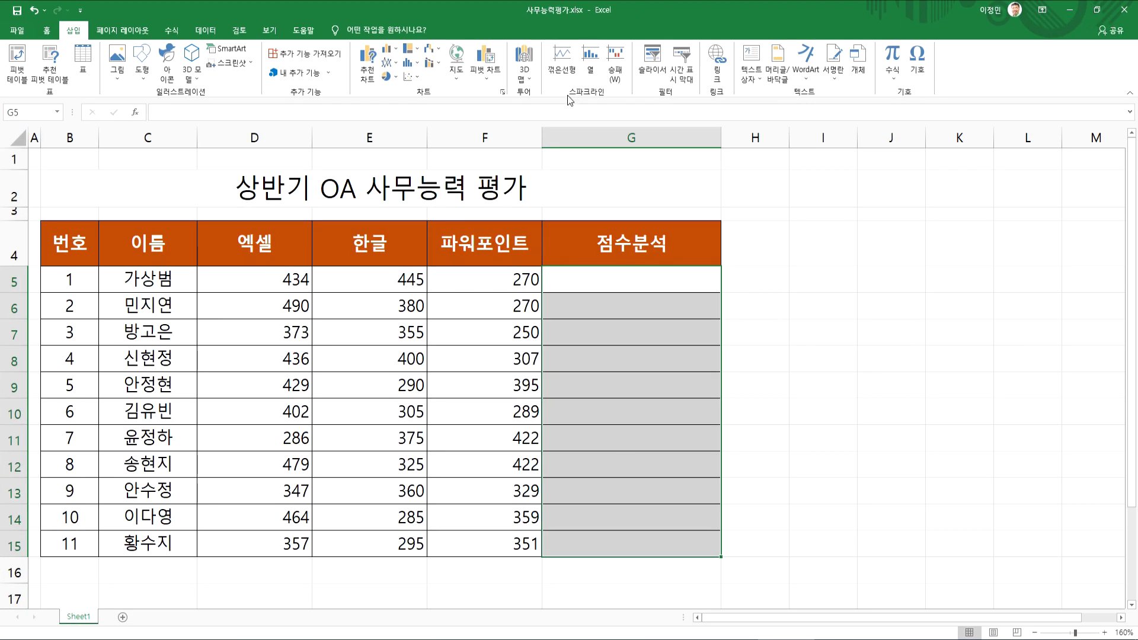
Step: Insert column sparklines into G5:G15 using the scores in D5:F15 as the data range
{"action": "left_click", "coordinate": [591, 59]}
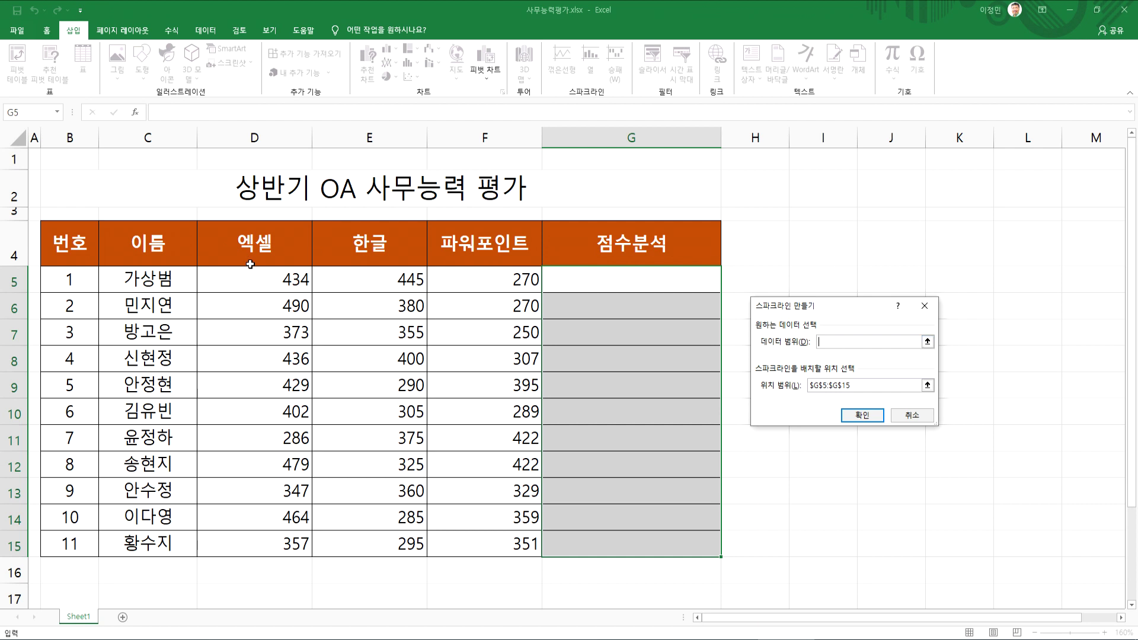
{"action": "left_click", "coordinate": [231, 278]}
{"action": "left_click_drag", "start_coordinate": [318, 280], "coordinate": [505, 539]}
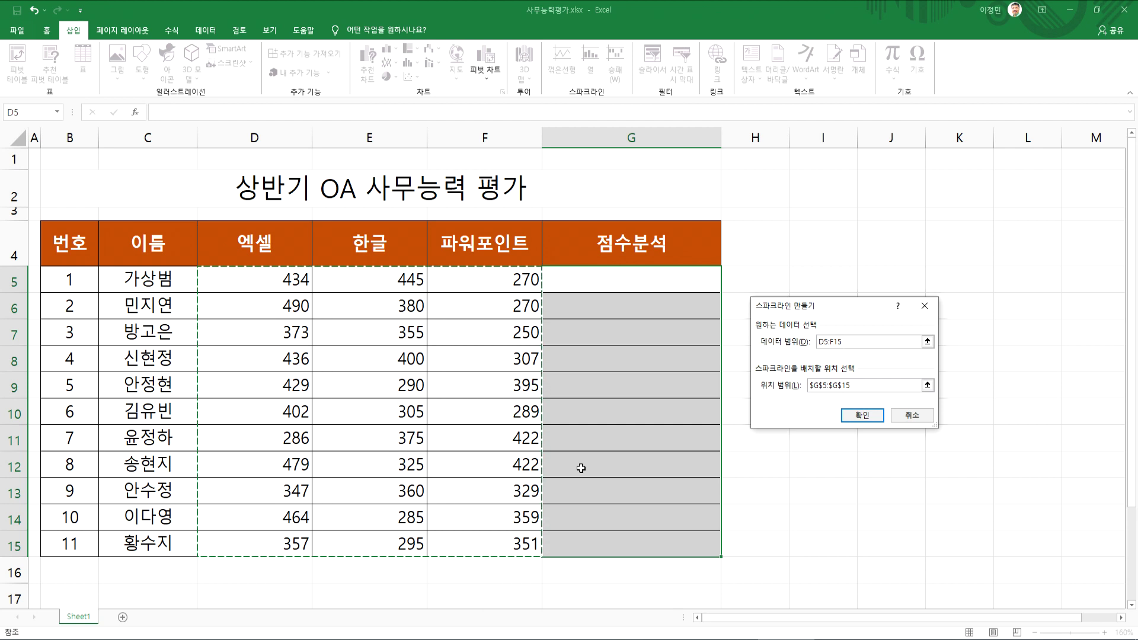
{"action": "left_click", "coordinate": [861, 415]}
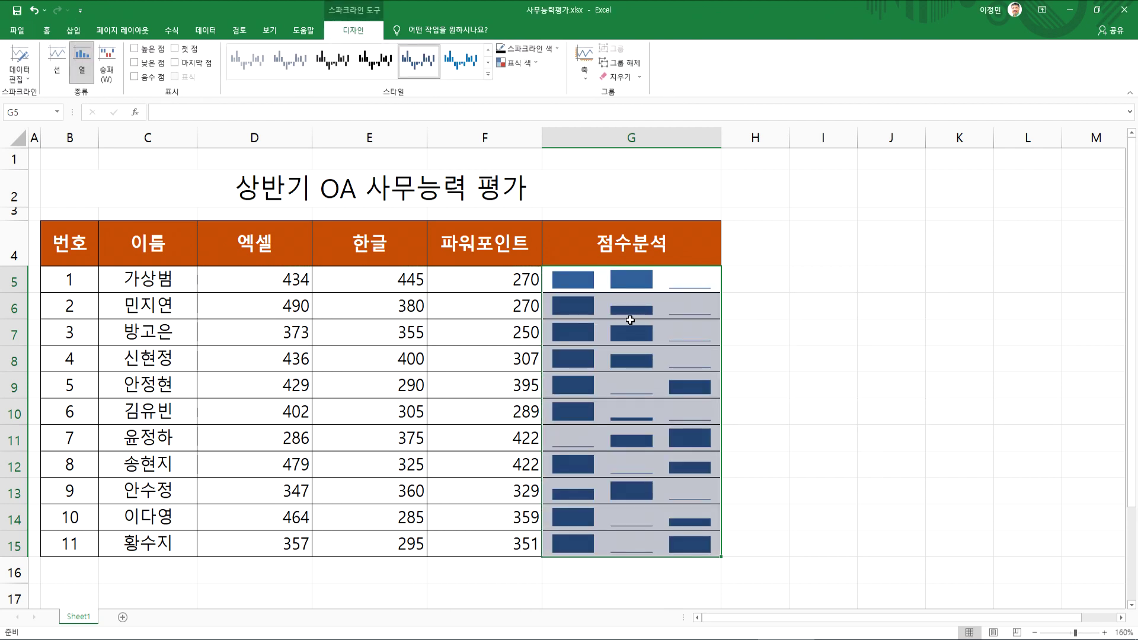
{"action": "left_click", "coordinate": [850, 436]}
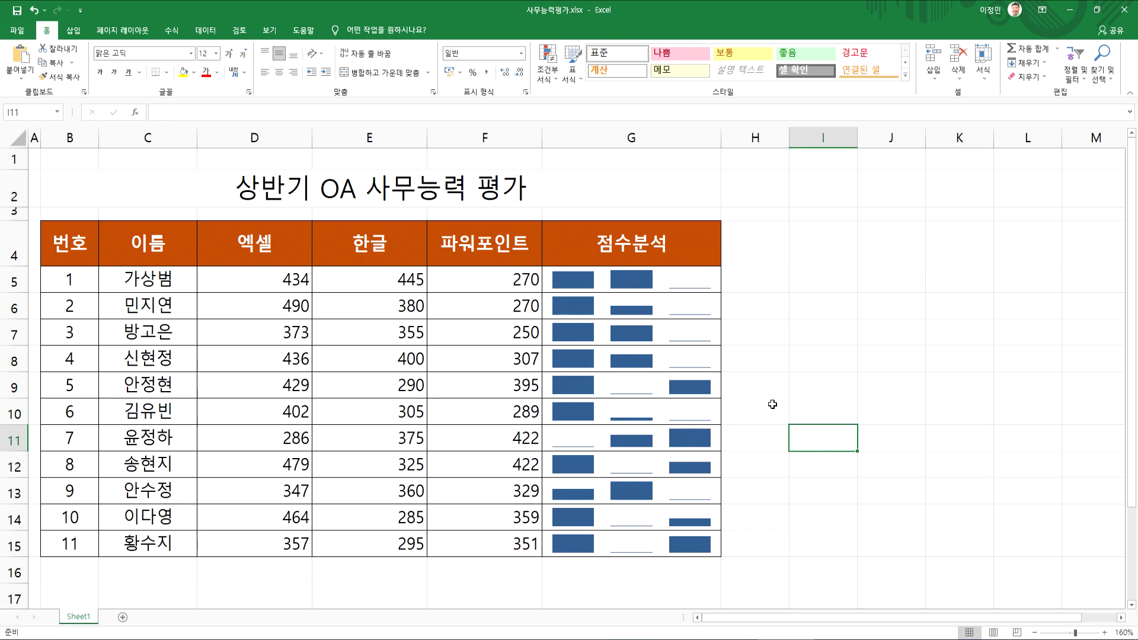
Step: Examine the 점수분석 column sparklines against each row's scores, marking notable bars with the screen pen
{"action": "left_click", "coordinate": [603, 290]}
{"action": "scroll", "coordinate": [642, 368], "scroll_direction": "up", "scroll_amount": 2}
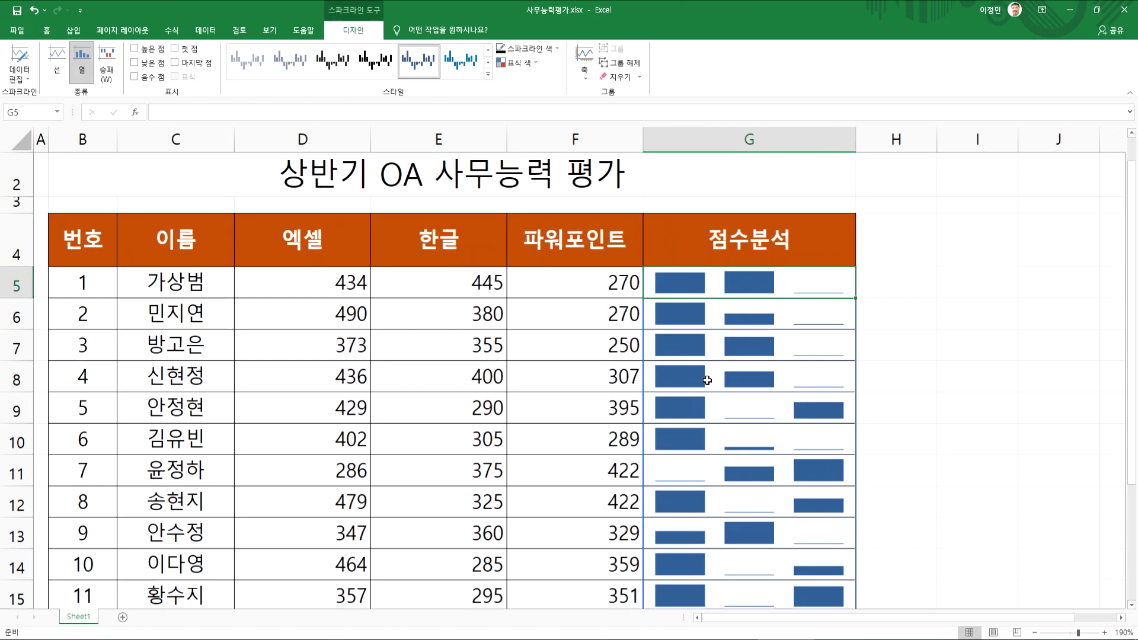
{"action": "scroll", "coordinate": [798, 396], "scroll_direction": "down", "scroll_amount": 1}
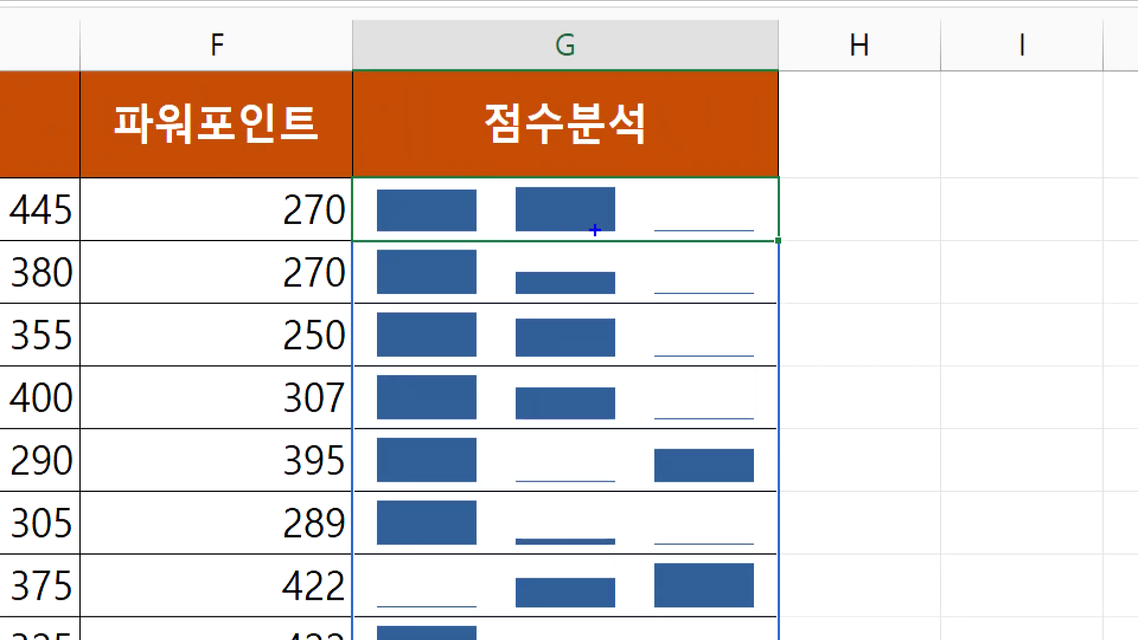
{"action": "left_click_drag", "start_coordinate": [689, 194], "coordinate": [744, 191]}
{"action": "key", "text": "r"}
{"action": "left_click_drag", "start_coordinate": [685, 255], "coordinate": [729, 245]}
{"action": "left_click_drag", "start_coordinate": [689, 322], "coordinate": [722, 333]}
{"action": "left_click_drag", "start_coordinate": [701, 387], "coordinate": [753, 389]}
{"action": "mouse_move", "coordinate": [538, 457]}
{"action": "left_mouse_down"}
{"action": "mouse_move", "coordinate": [552, 489]}
{"action": "mouse_move", "coordinate": [589, 452]}
{"action": "left_mouse_up"}
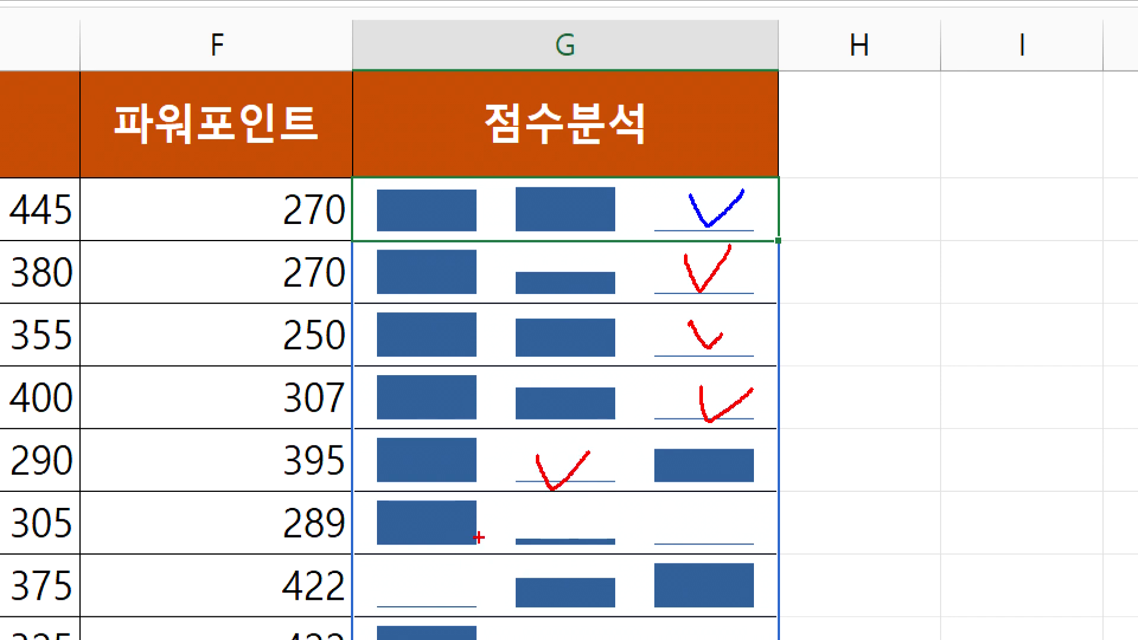
{"action": "left_click_drag", "start_coordinate": [415, 508], "coordinate": [454, 495]}
{"action": "left_click_drag", "start_coordinate": [692, 515], "coordinate": [741, 512]}
{"action": "mouse_move", "coordinate": [555, 518]}
{"action": "left_mouse_down"}
{"action": "mouse_move", "coordinate": [560, 535]}
{"action": "mouse_move", "coordinate": [606, 532]}
{"action": "left_mouse_up"}
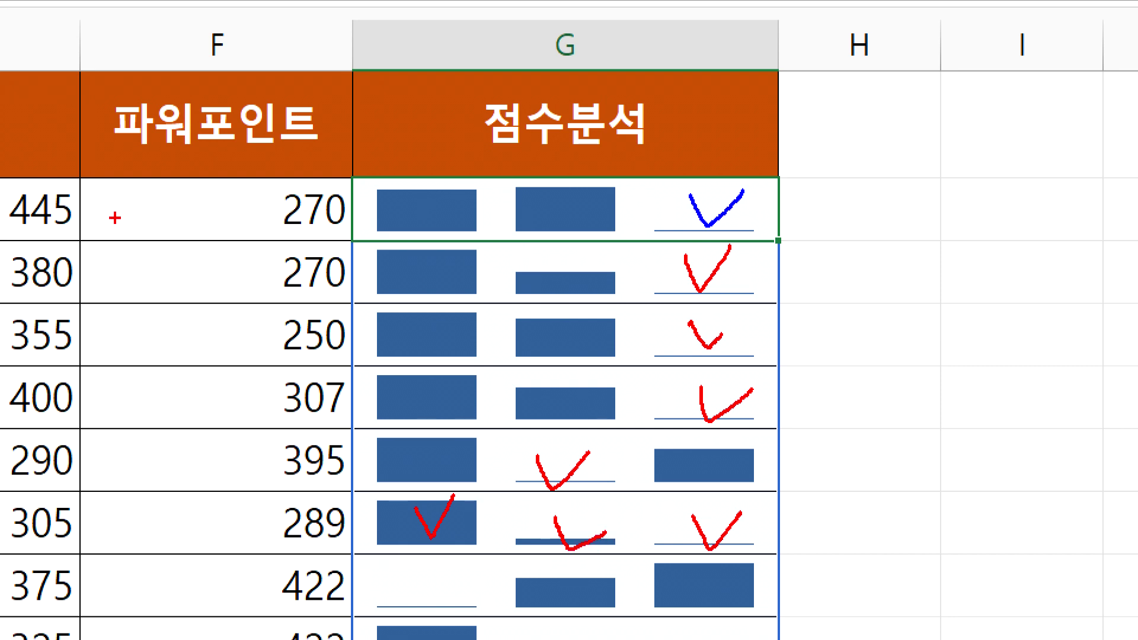
{"action": "left_click_drag", "start_coordinate": [552, 194], "coordinate": [597, 173]}
{"action": "mouse_move", "coordinate": [562, 253]}
{"action": "left_mouse_down"}
{"action": "mouse_move", "coordinate": [565, 269]}
{"action": "mouse_move", "coordinate": [623, 245]}
{"action": "left_mouse_up"}
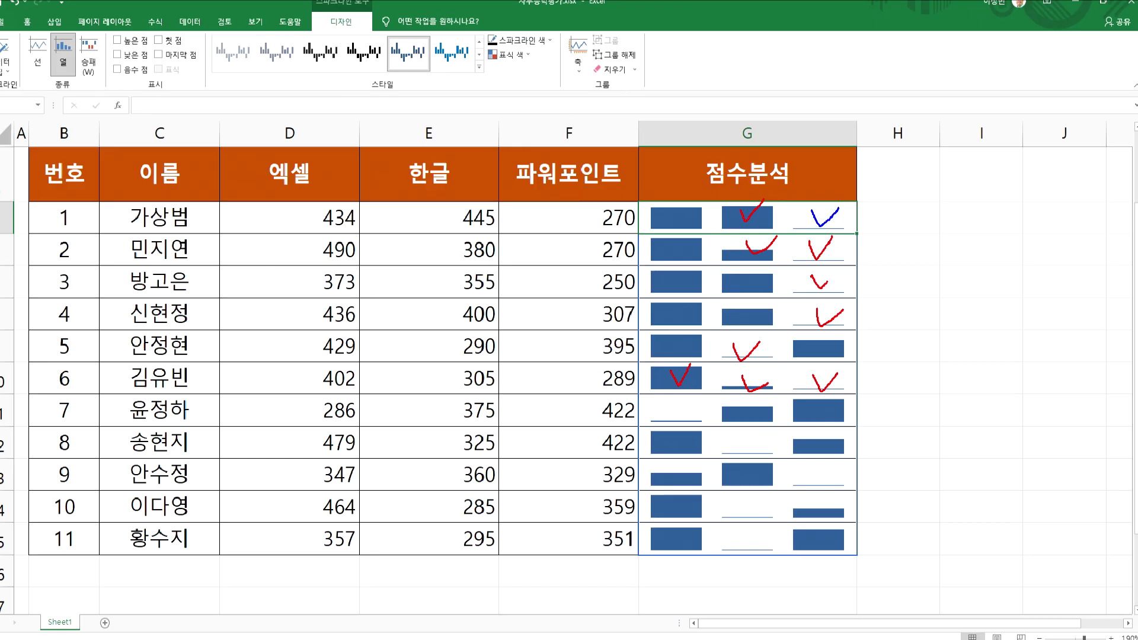
Step: Try a 파워포인트 score of 440 in F5, compare the row's sparkline with its scores, and undo the change
{"action": "left_click", "coordinate": [575, 226]}
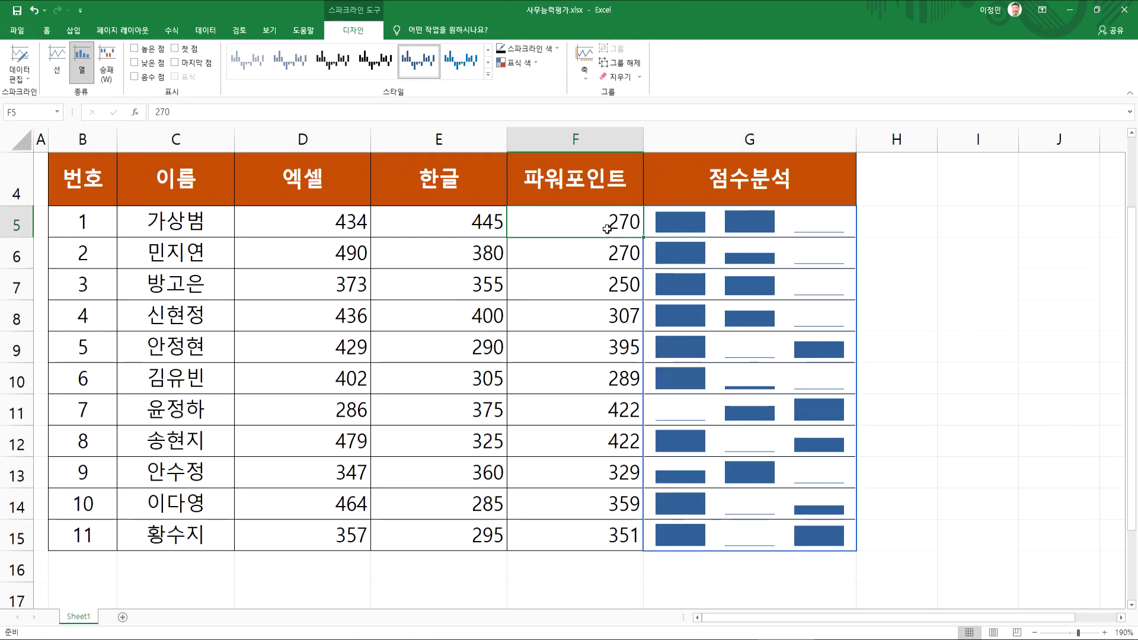
{"action": "type", "text": "440"}
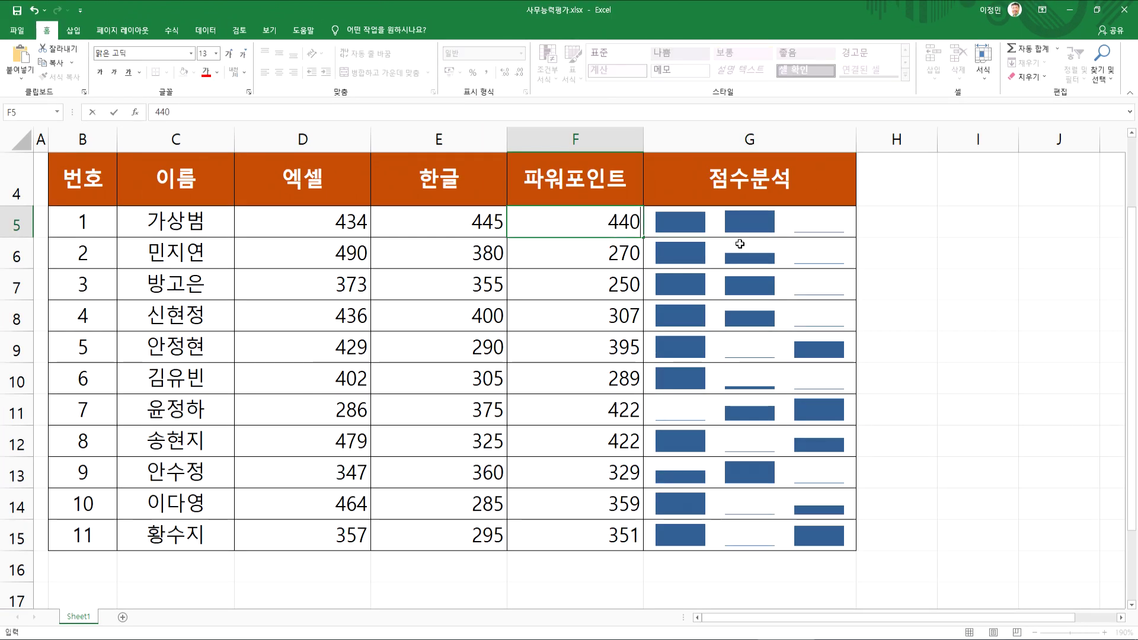
{"action": "key", "text": "Return"}
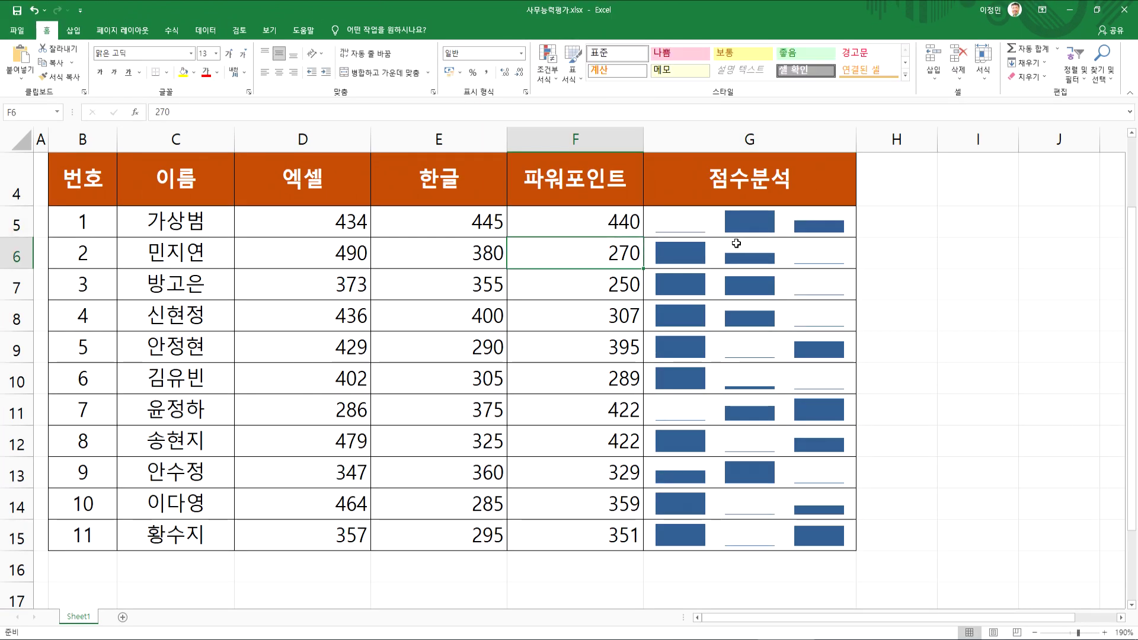
{"action": "left_click", "coordinate": [683, 224]}
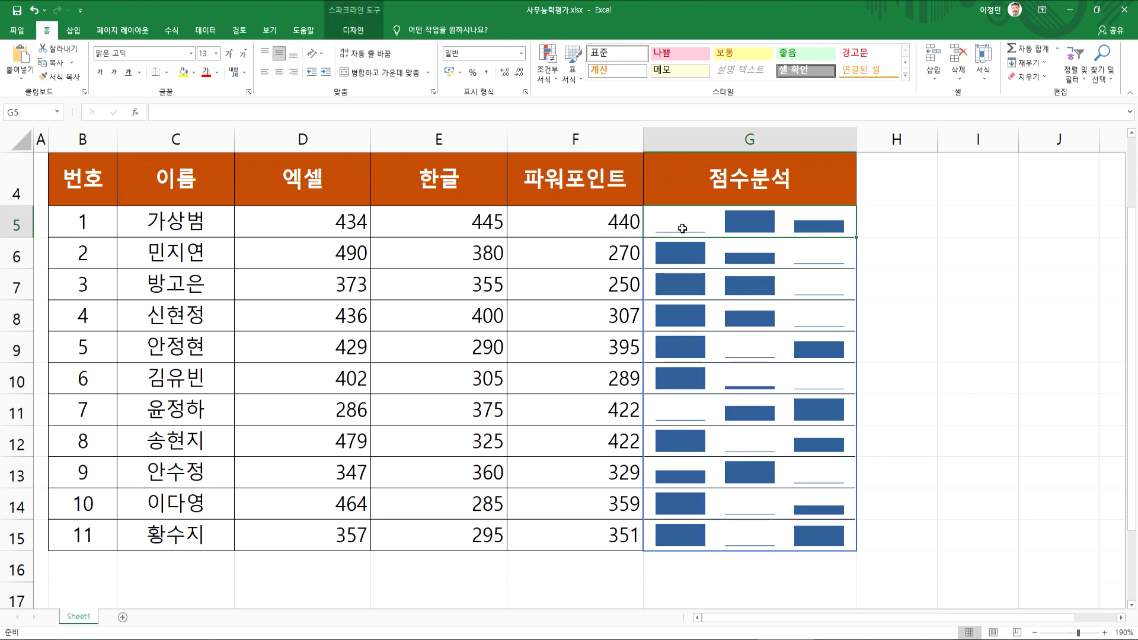
{"action": "left_click", "coordinate": [357, 217]}
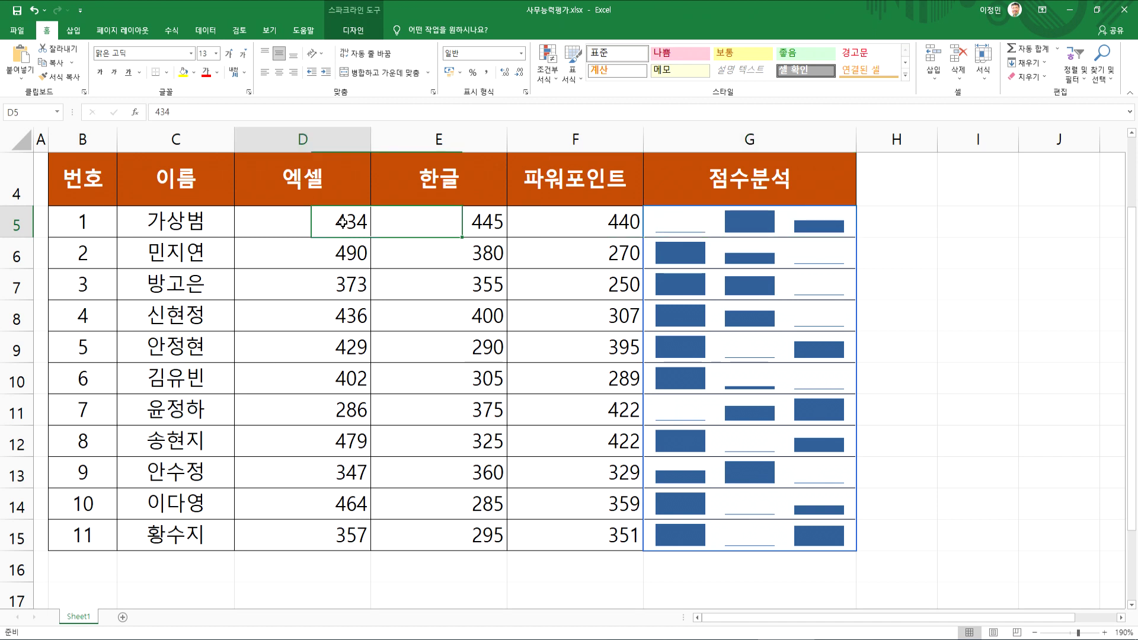
{"action": "left_click", "coordinate": [659, 220]}
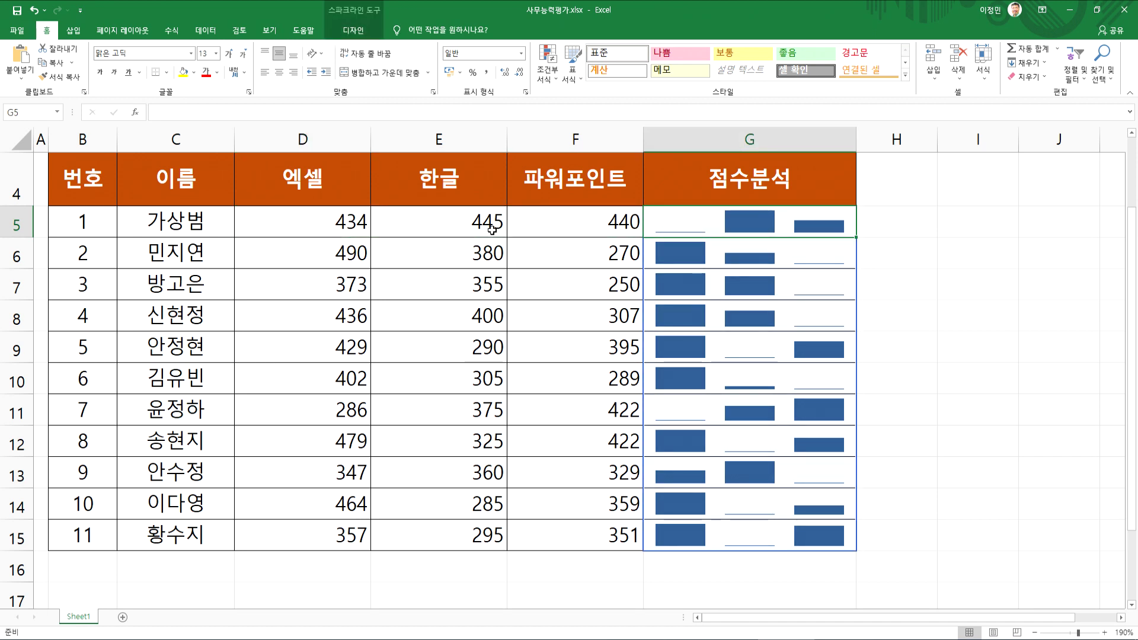
{"action": "left_click_drag", "start_coordinate": [355, 221], "coordinate": [540, 218]}
{"action": "left_click", "coordinate": [559, 220]}
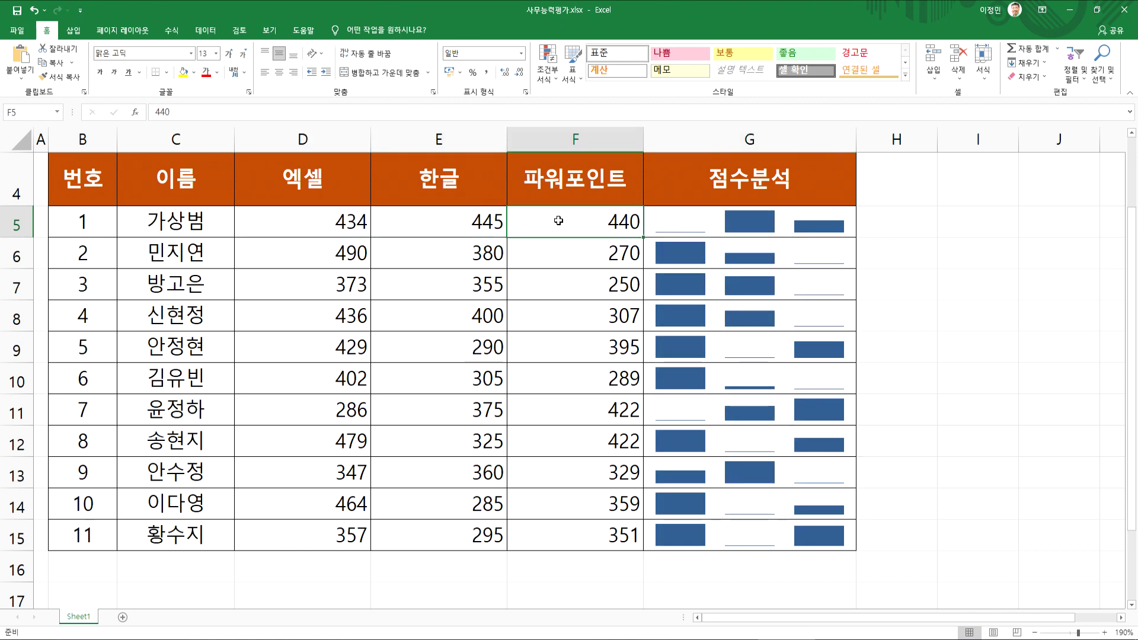
{"action": "key", "text": "ctrl+z"}
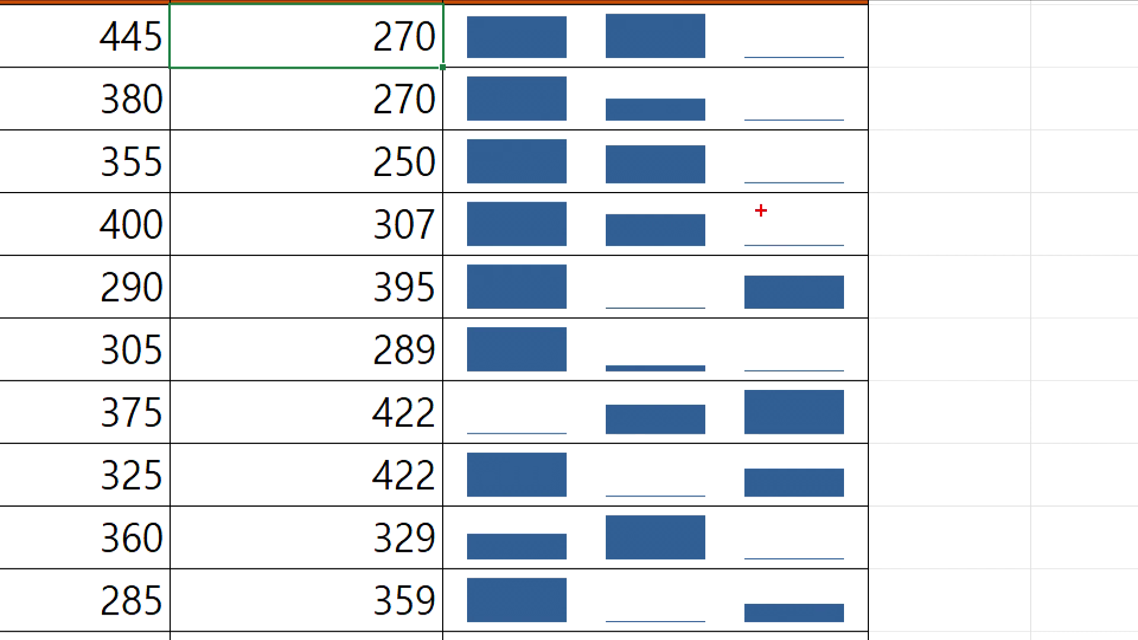
Step: Mark the three sparkline bars in row 8 with the screen pen to compare their heights
{"action": "left_click_drag", "start_coordinate": [769, 220], "coordinate": [807, 214]}
{"action": "left_click_drag", "start_coordinate": [500, 240], "coordinate": [546, 216]}
{"action": "mouse_move", "coordinate": [644, 224]}
{"action": "left_mouse_down"}
{"action": "mouse_move", "coordinate": [652, 242]}
{"action": "mouse_move", "coordinate": [699, 225]}
{"action": "left_mouse_up"}
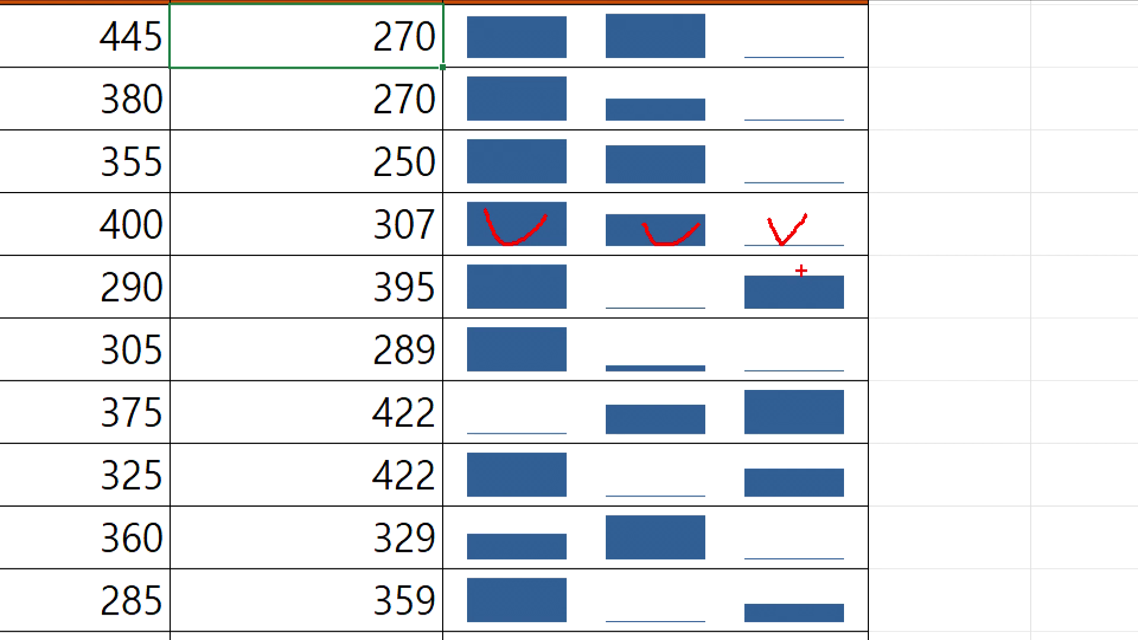
Step: Circle the 파워포인트 bar of row 8's sparkline with the screen pen and clear the markings
{"action": "mouse_move", "coordinate": [777, 261]}
{"action": "left_mouse_down"}
{"action": "mouse_move", "coordinate": [736, 246]}
{"action": "mouse_move", "coordinate": [820, 237]}
{"action": "mouse_move", "coordinate": [795, 258]}
{"action": "left_mouse_up"}
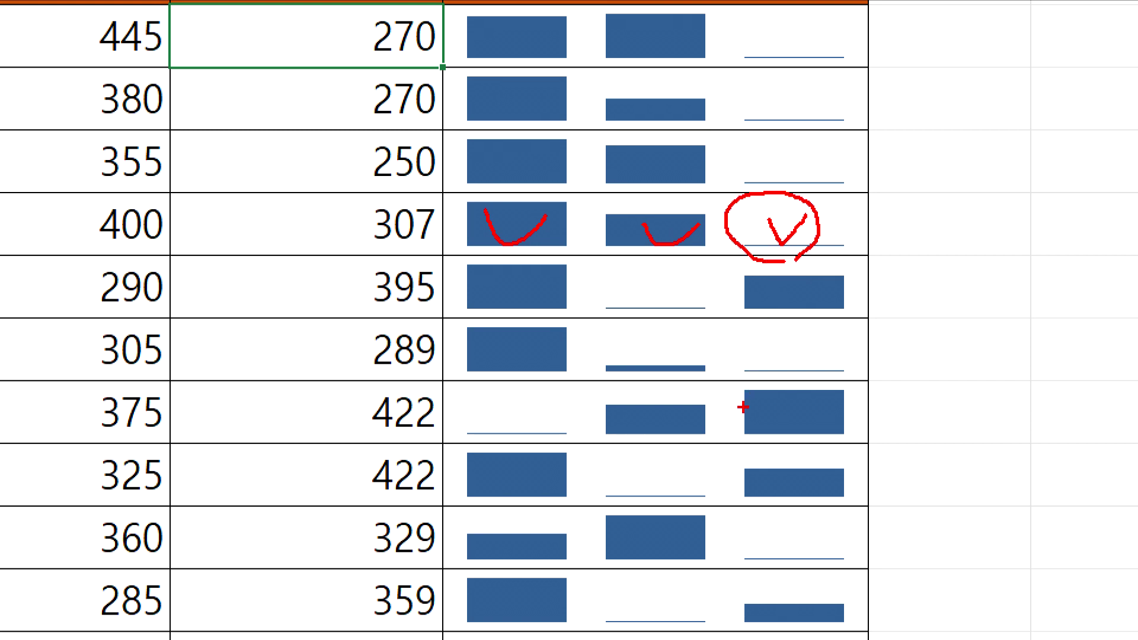
{"action": "key", "text": "Escape"}
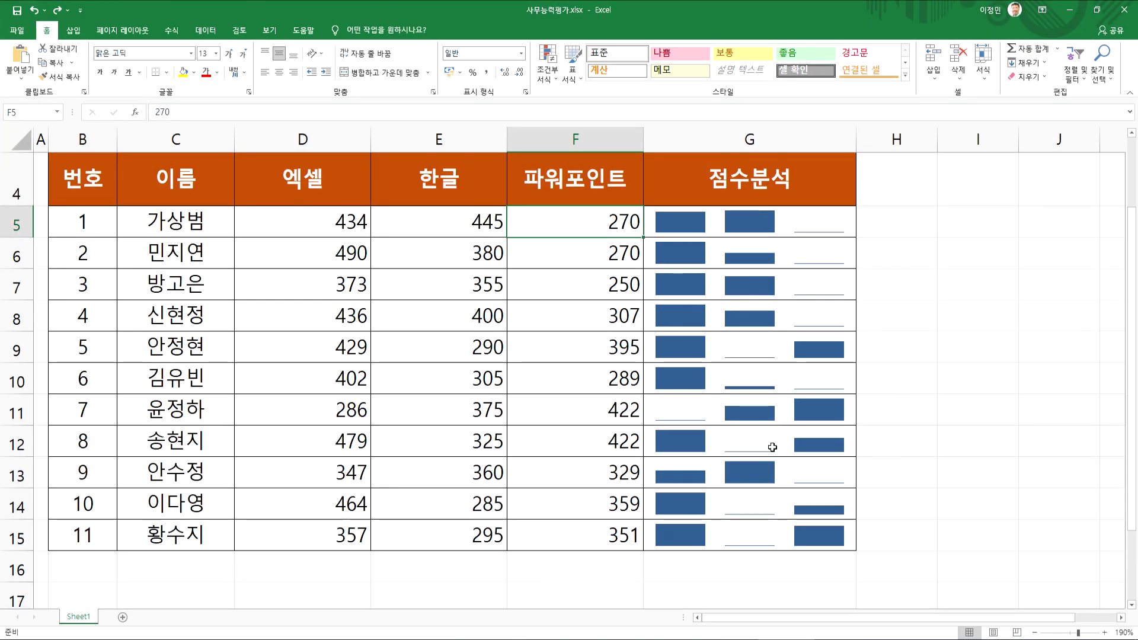
Step: Try a 한글 score of 450 in E12, compare the row's sparkline with its scores, and undo the change
{"action": "left_click", "coordinate": [770, 440]}
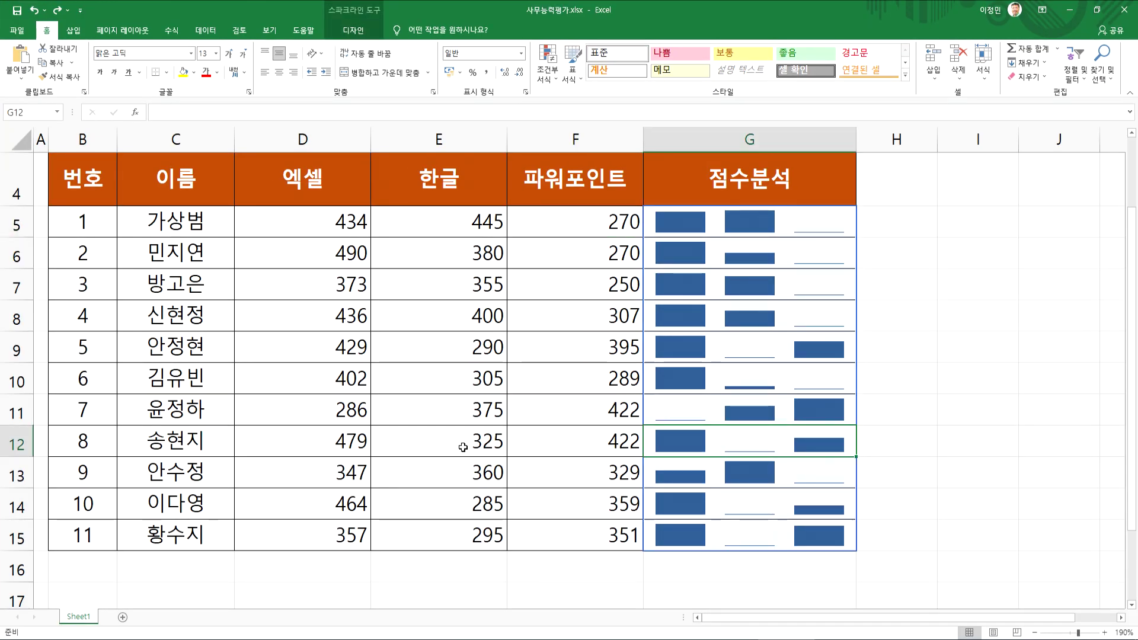
{"action": "left_click", "coordinate": [341, 442]}
{"action": "left_click", "coordinate": [429, 439]}
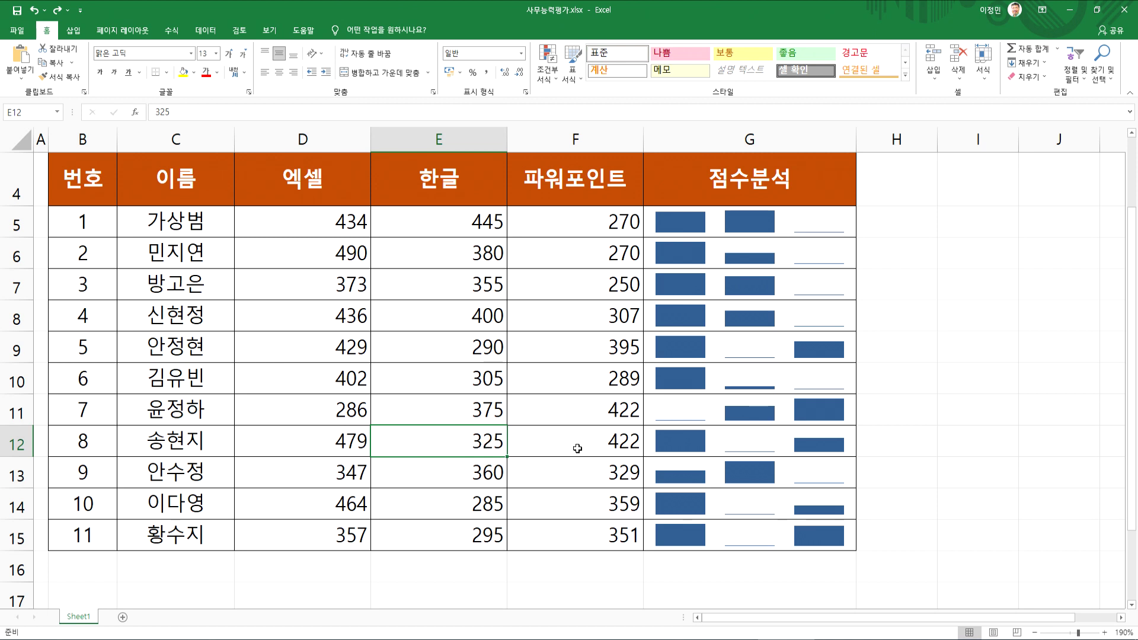
{"action": "key", "text": "BackSpace"}
{"action": "key", "text": "BackSpace"}
{"action": "key", "text": "BackSpace"}
{"action": "type", "text": "450"}
{"action": "key", "text": "Return"}
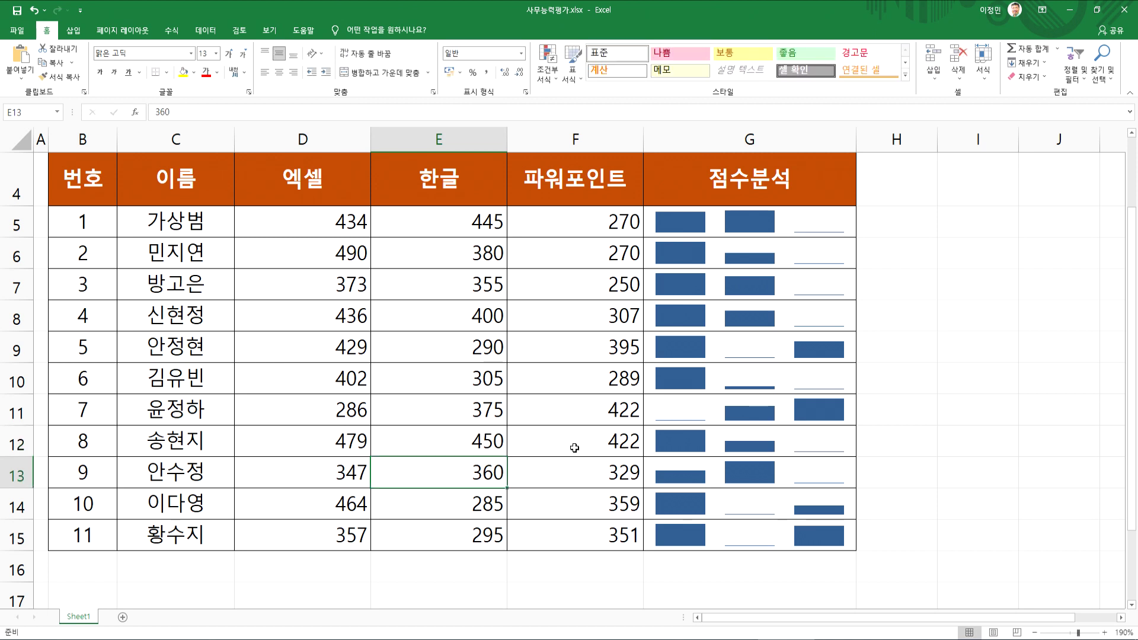
{"action": "left_click", "coordinate": [771, 446]}
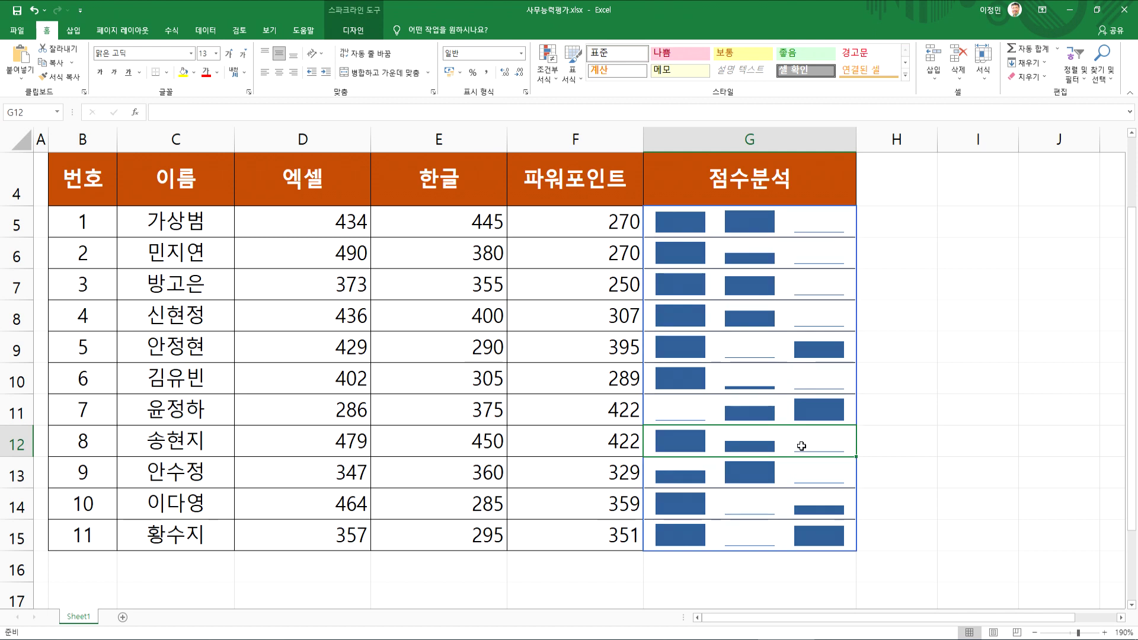
{"action": "left_click", "coordinate": [596, 448]}
{"action": "left_click", "coordinate": [812, 445]}
{"action": "key", "text": "ctrl+z"}
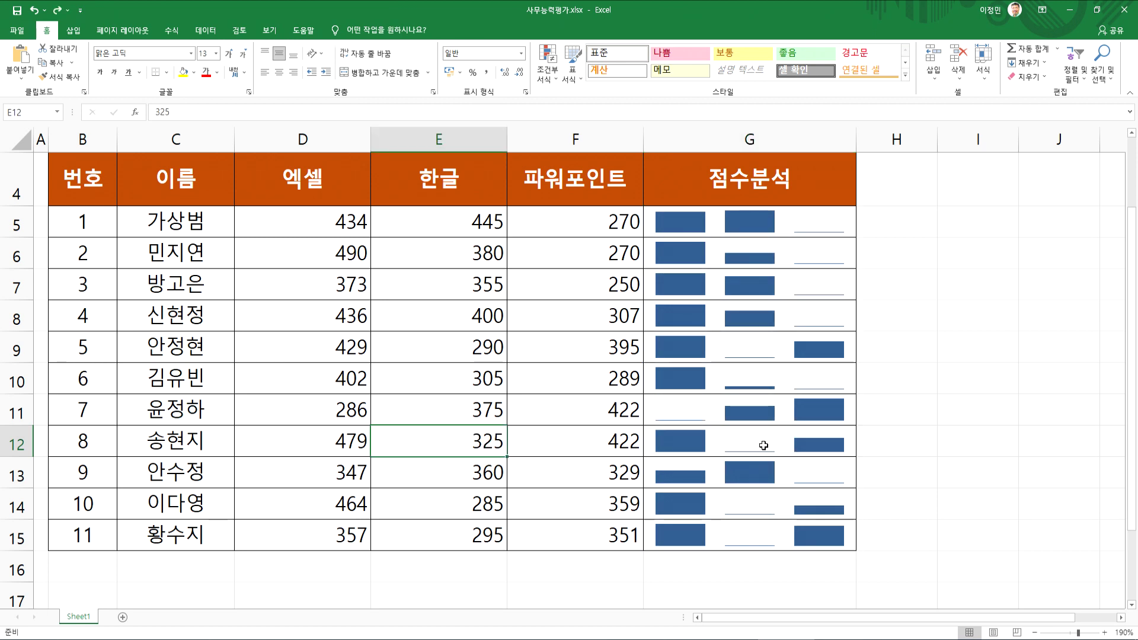
Step: Try a score of 400 in each of D5, E5 and F5 to compare the sparkline bars, and undo the three entries
{"action": "left_click", "coordinate": [333, 233]}
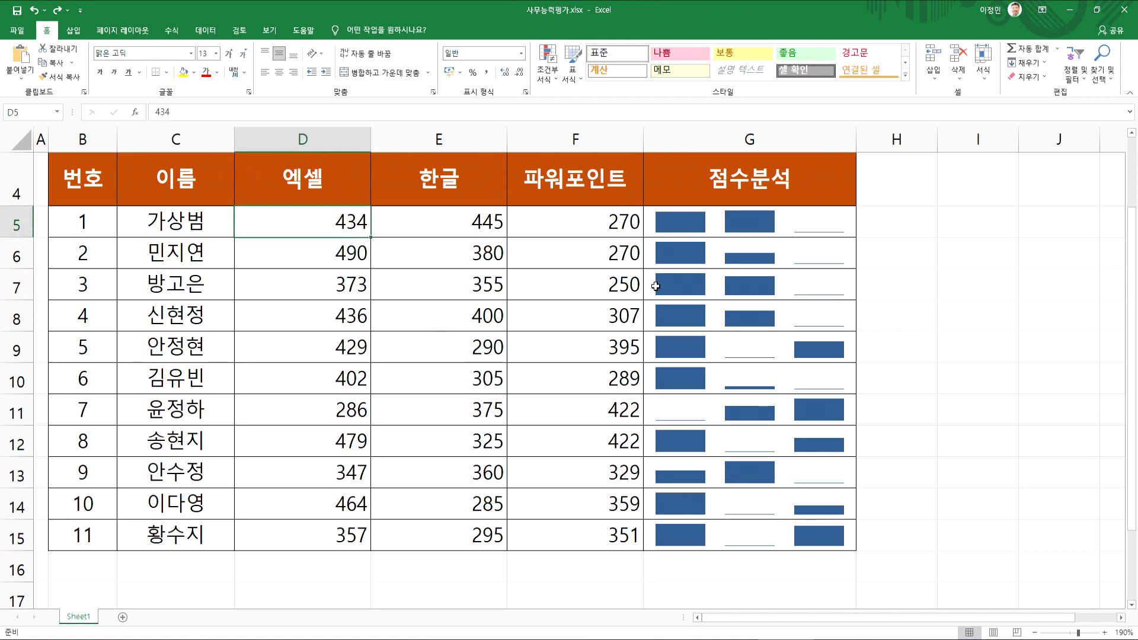
{"action": "type", "text": "400"}
{"action": "key", "text": "Tab"}
{"action": "type", "text": "400"}
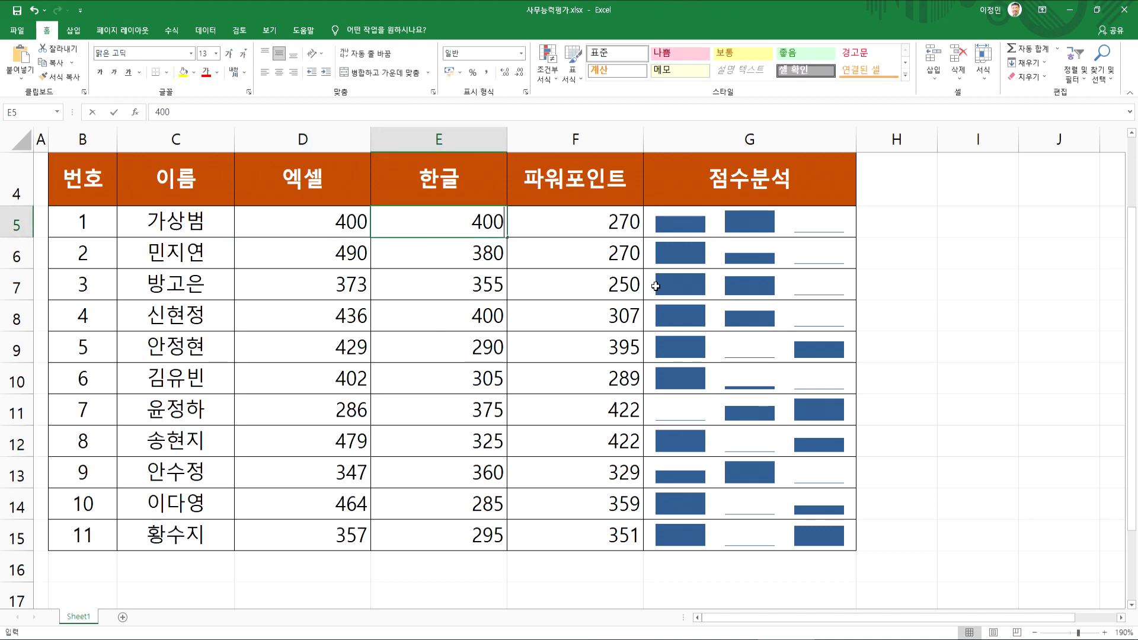
{"action": "key", "text": "Tab"}
{"action": "type", "text": "400"}
{"action": "key", "text": "Tab"}
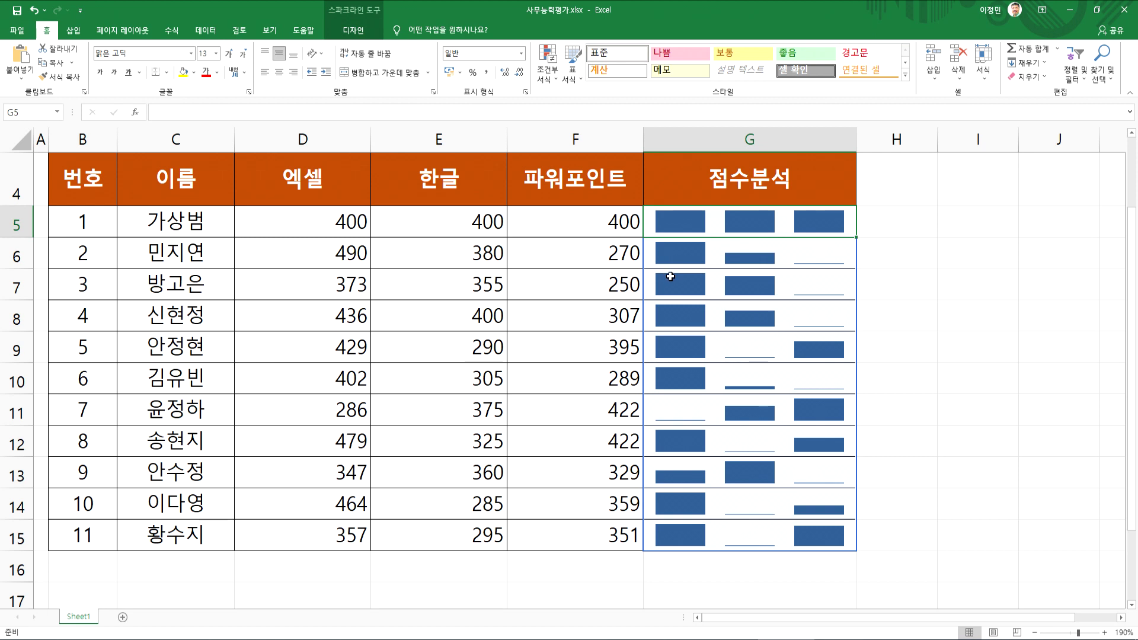
{"action": "key", "text": "ctrl+z"}
{"action": "key", "text": "ctrl+z"}
{"action": "key", "text": "ctrl+z"}
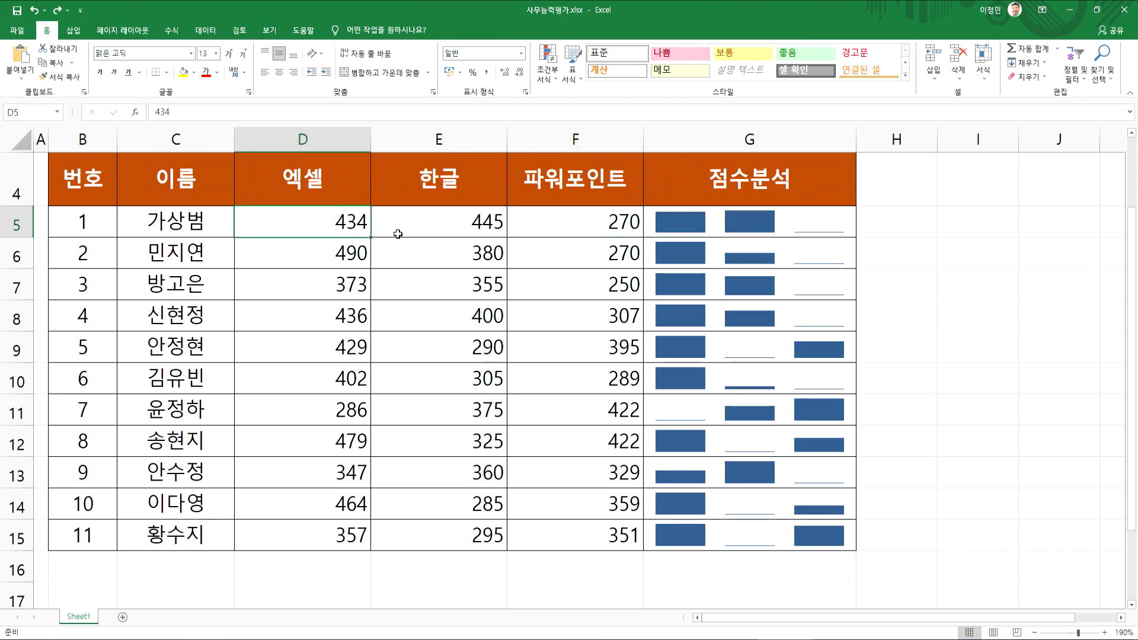
Step: Show the sparkline design tools for G5, mark them with the screen pen, and deselect the sparkline
{"action": "left_click", "coordinate": [659, 221]}
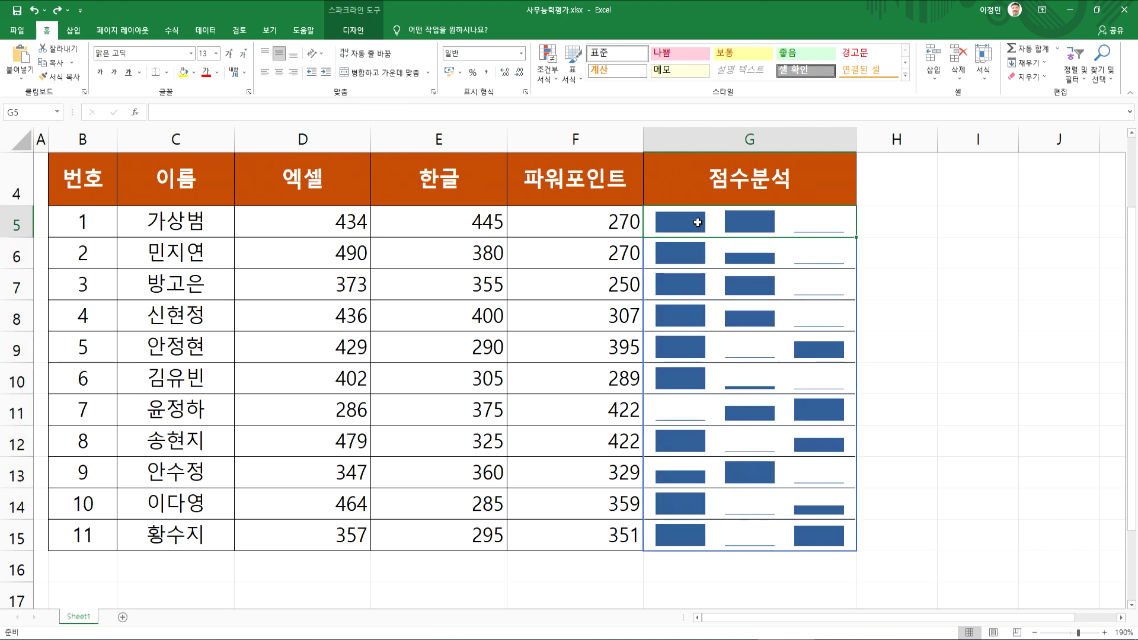
{"action": "left_click", "coordinate": [353, 31]}
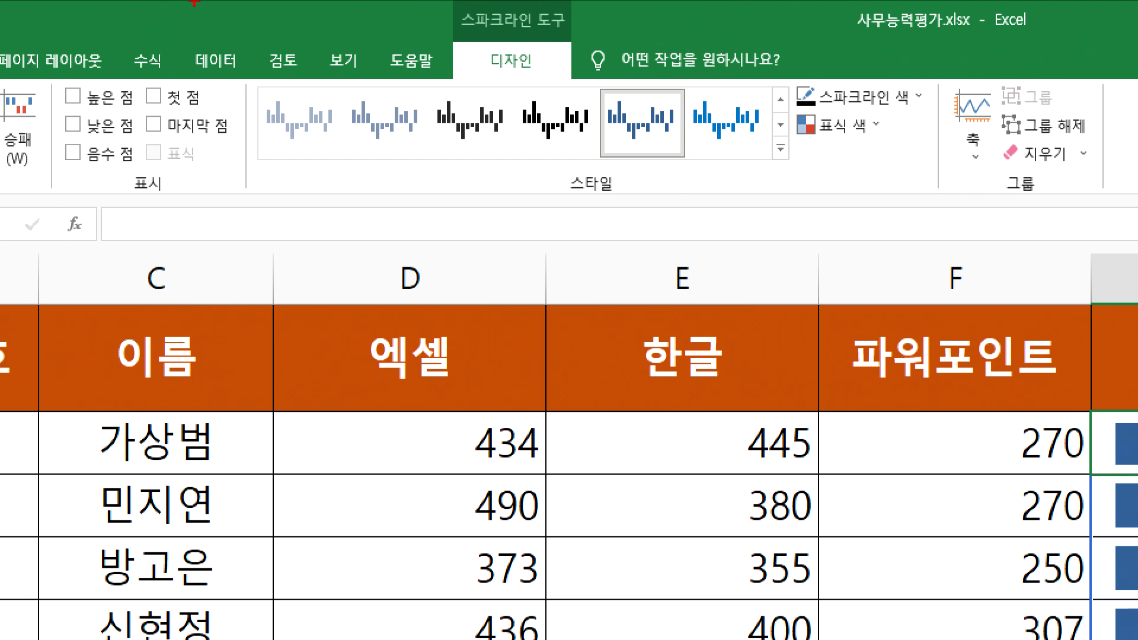
{"action": "left_click_drag", "start_coordinate": [548, 84], "coordinate": [572, 33]}
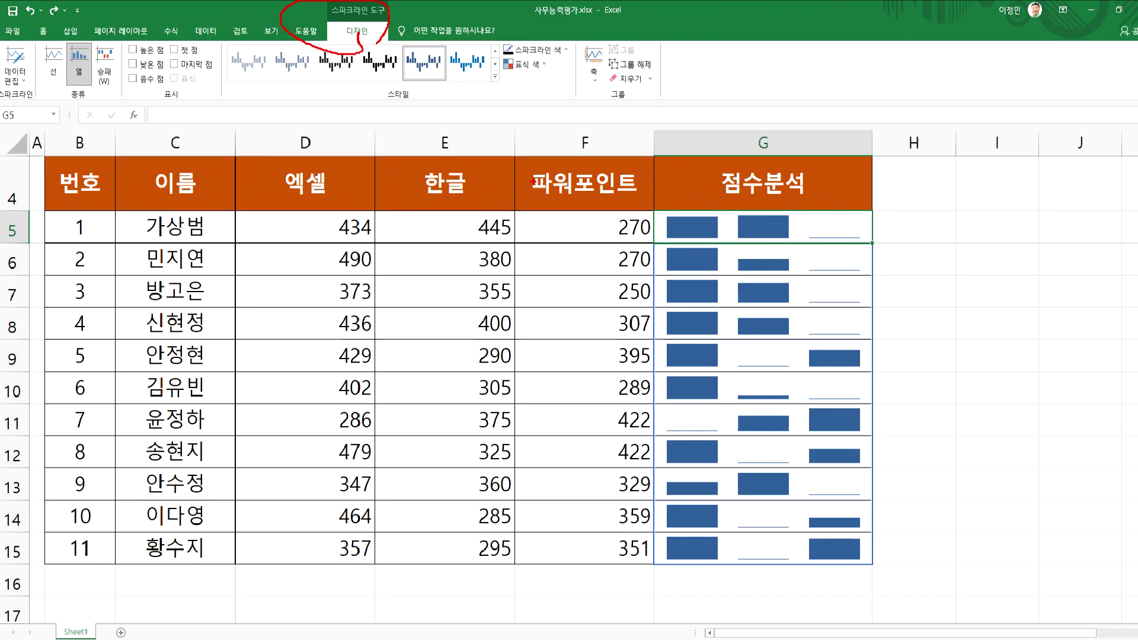
{"action": "left_click", "coordinate": [983, 245]}
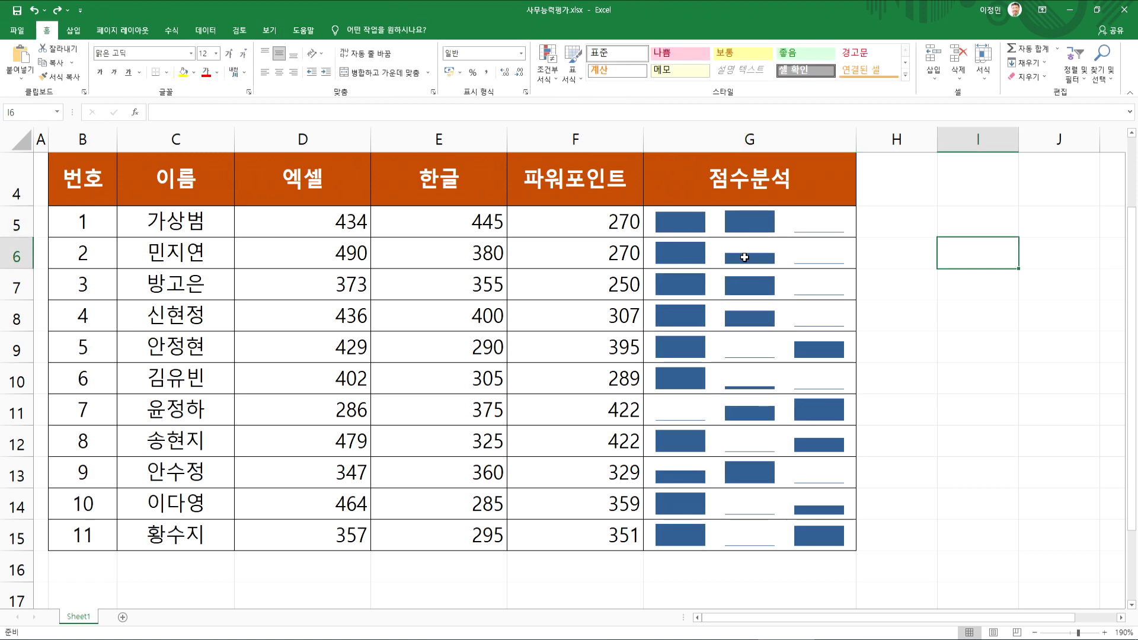
Step: Try the line and win/loss types on the 점수분석 sparklines and settle on the line type
{"action": "left_click", "coordinate": [723, 253]}
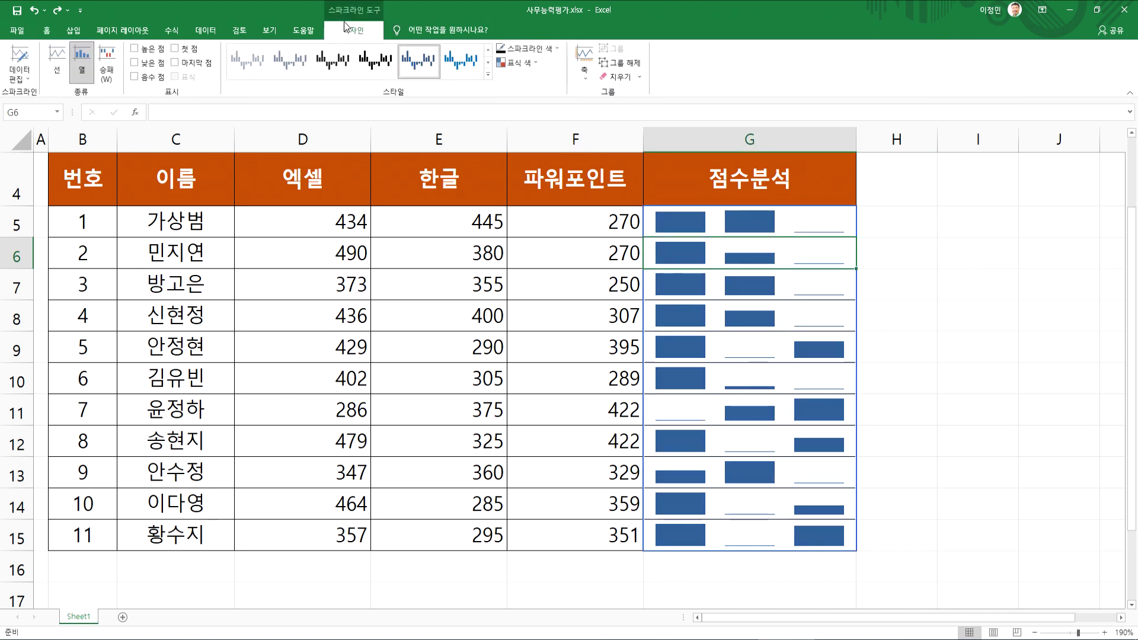
{"action": "left_click", "coordinate": [58, 62]}
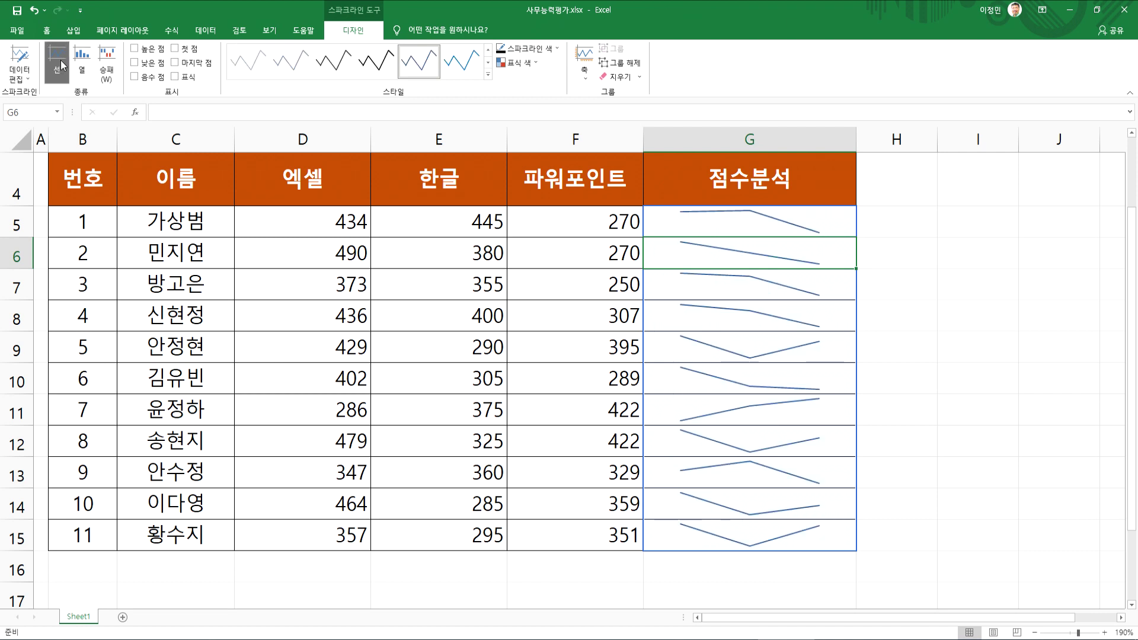
{"action": "left_click", "coordinate": [109, 70]}
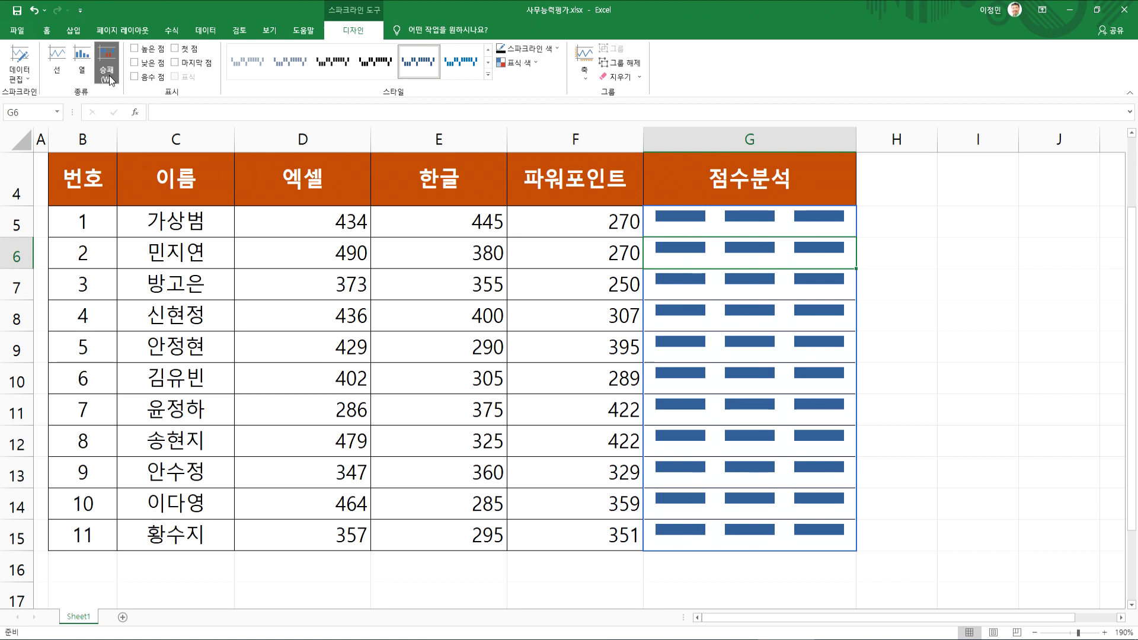
{"action": "left_click", "coordinate": [63, 69]}
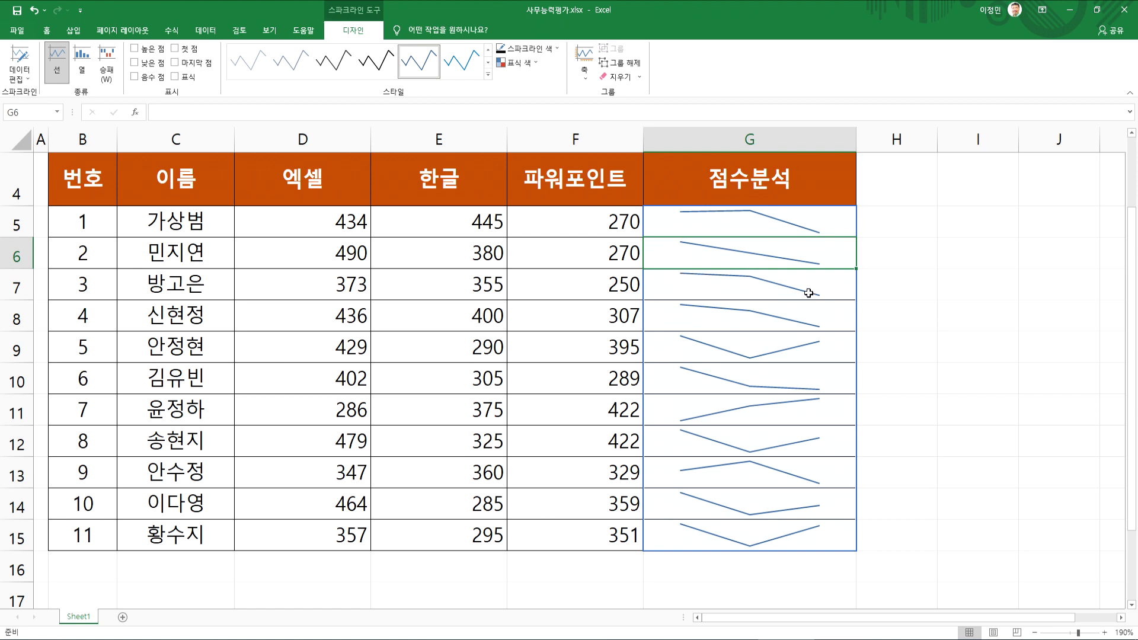
Step: Examine the line sparklines in the 점수분석 column, comparing the rise and fall across each row's three scores
{"action": "left_click", "coordinate": [736, 229]}
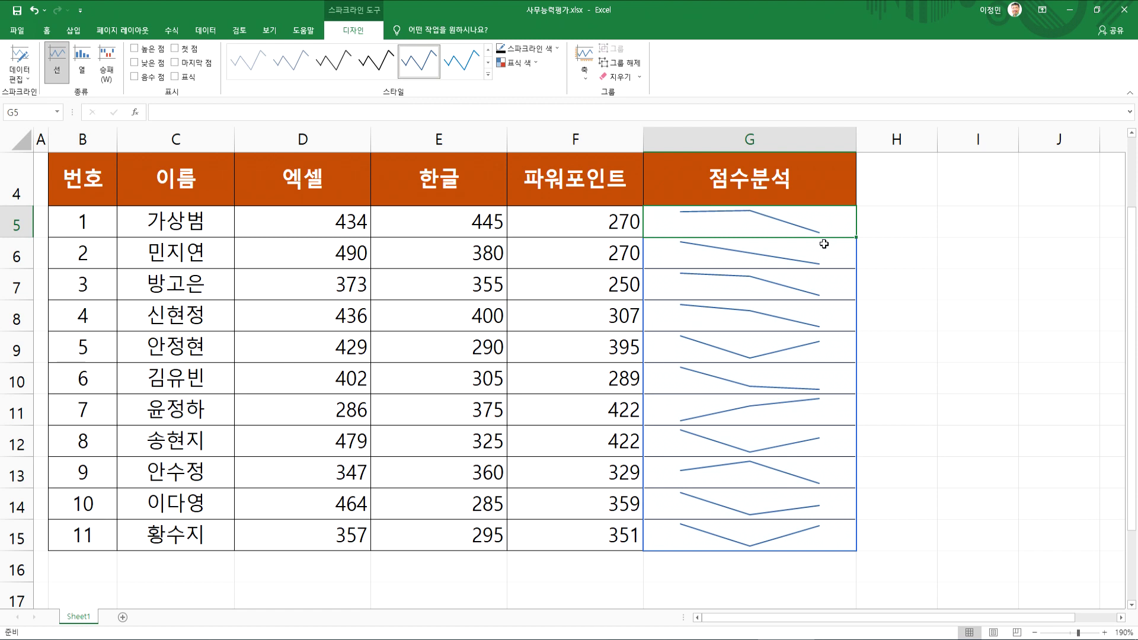
{"action": "left_click", "coordinate": [694, 403]}
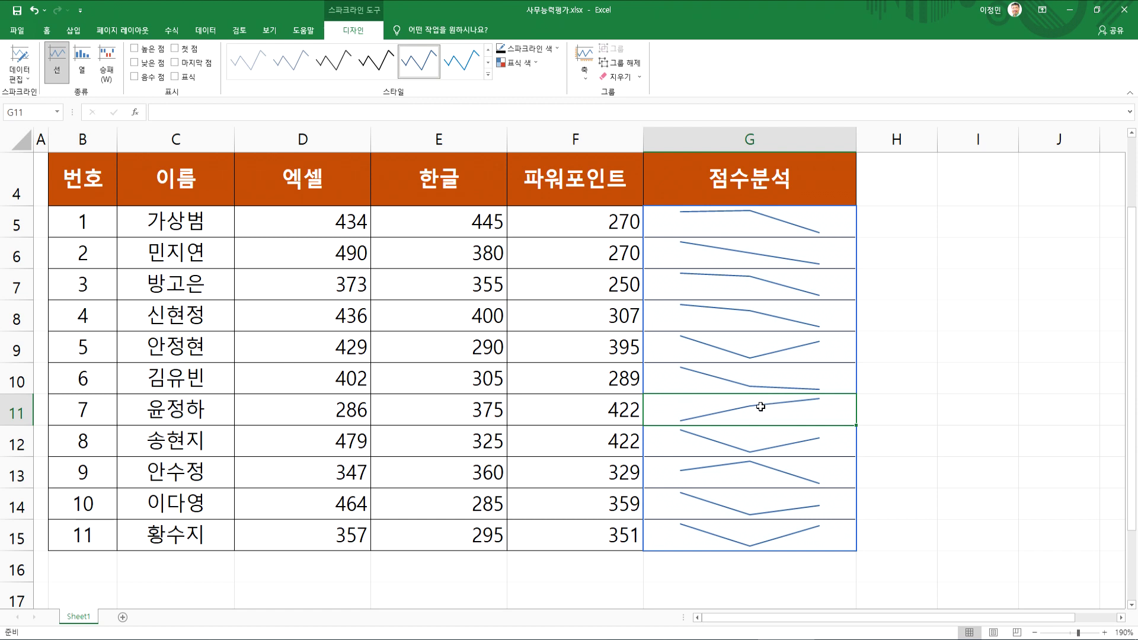
{"action": "left_click_drag", "start_coordinate": [760, 407], "coordinate": [829, 320]}
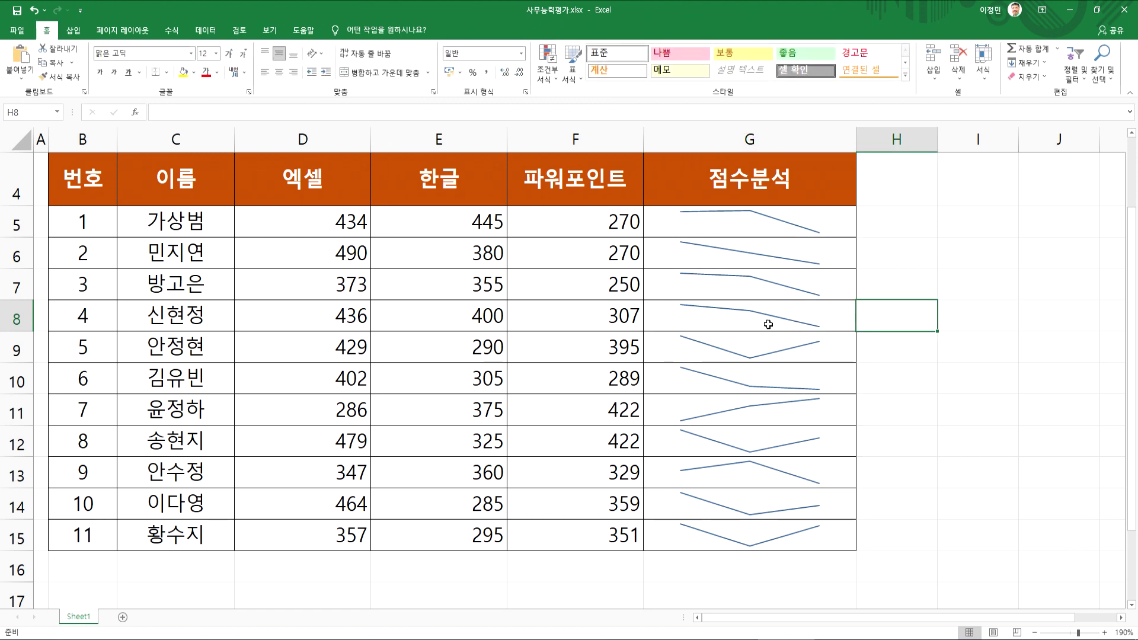
{"action": "left_click", "coordinate": [733, 380]}
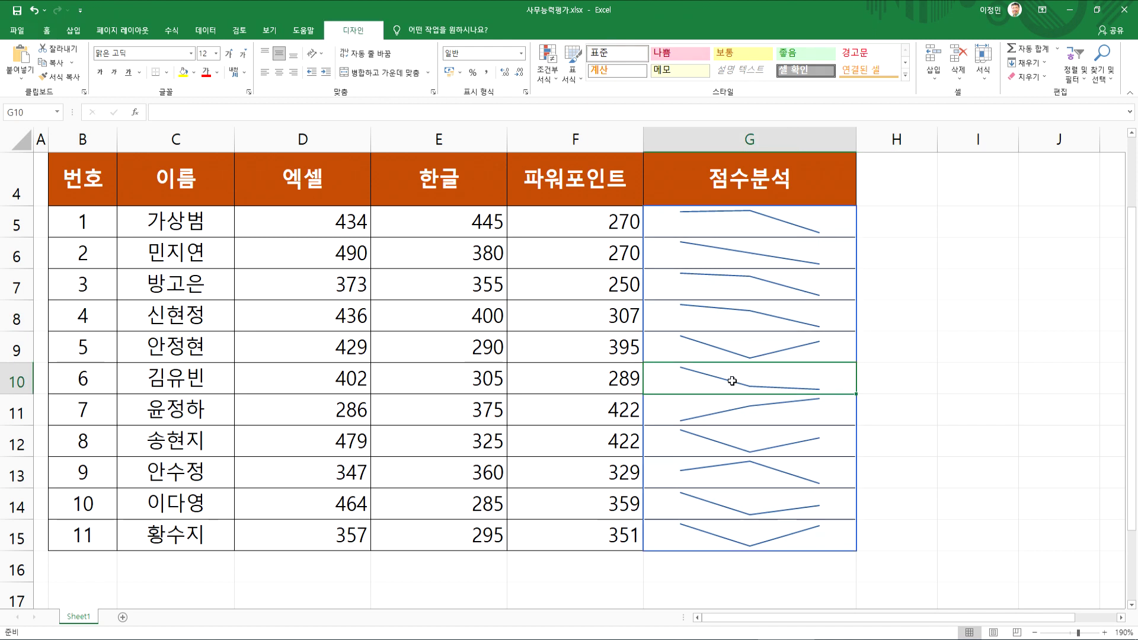
{"action": "left_click", "coordinate": [725, 351]}
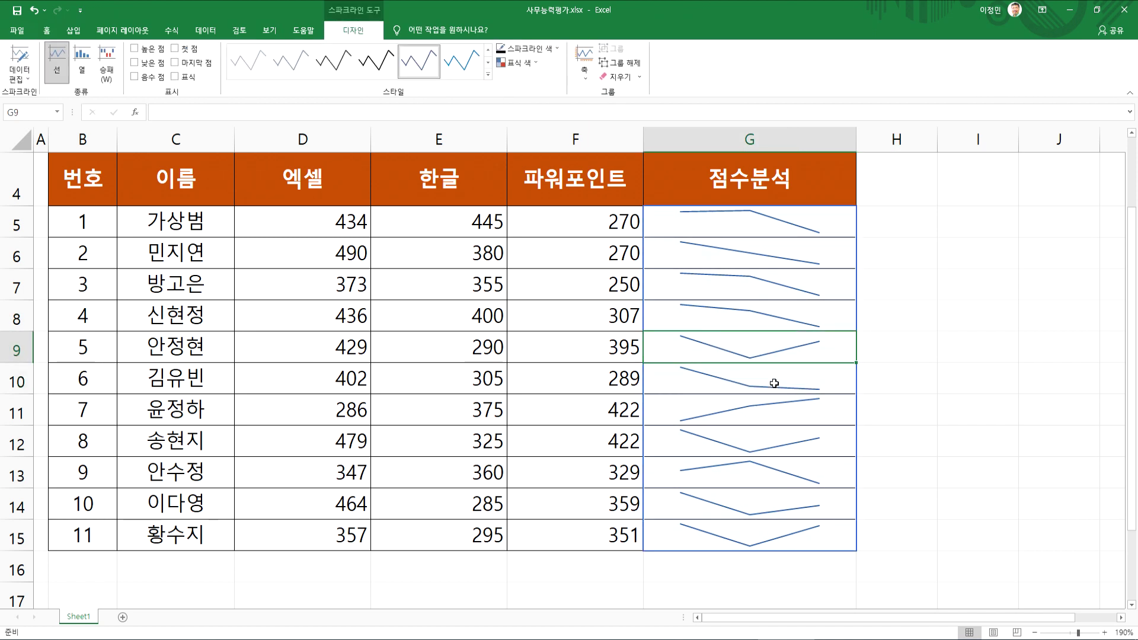
{"action": "left_click", "coordinate": [697, 433]}
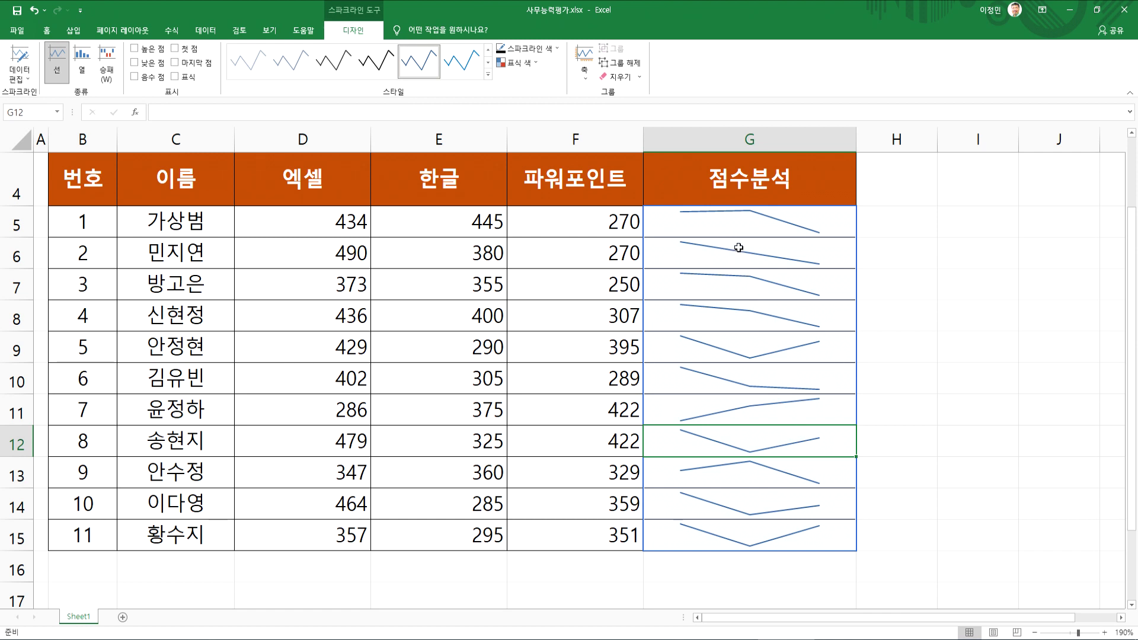
{"action": "left_click", "coordinate": [741, 225]}
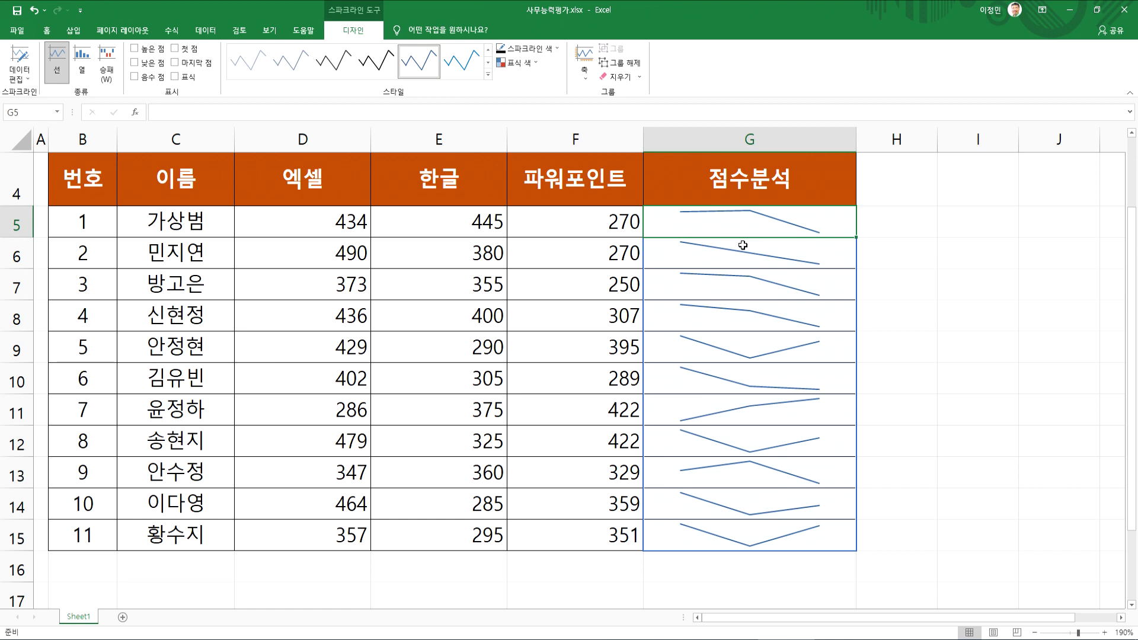
{"action": "left_click", "coordinate": [736, 253]}
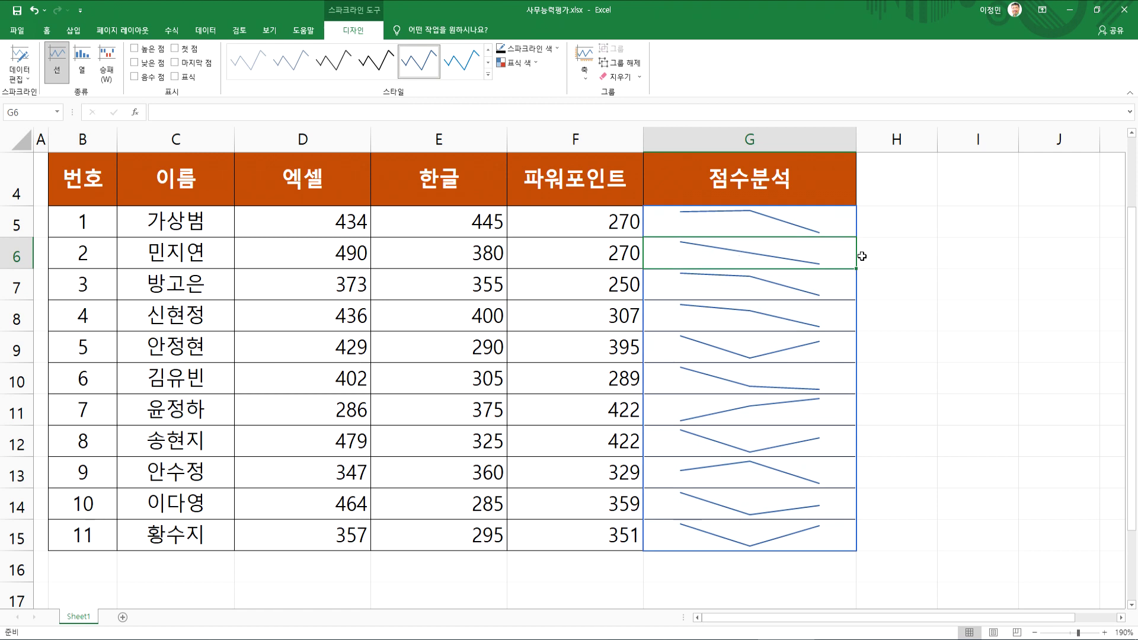
{"action": "left_click", "coordinate": [887, 258]}
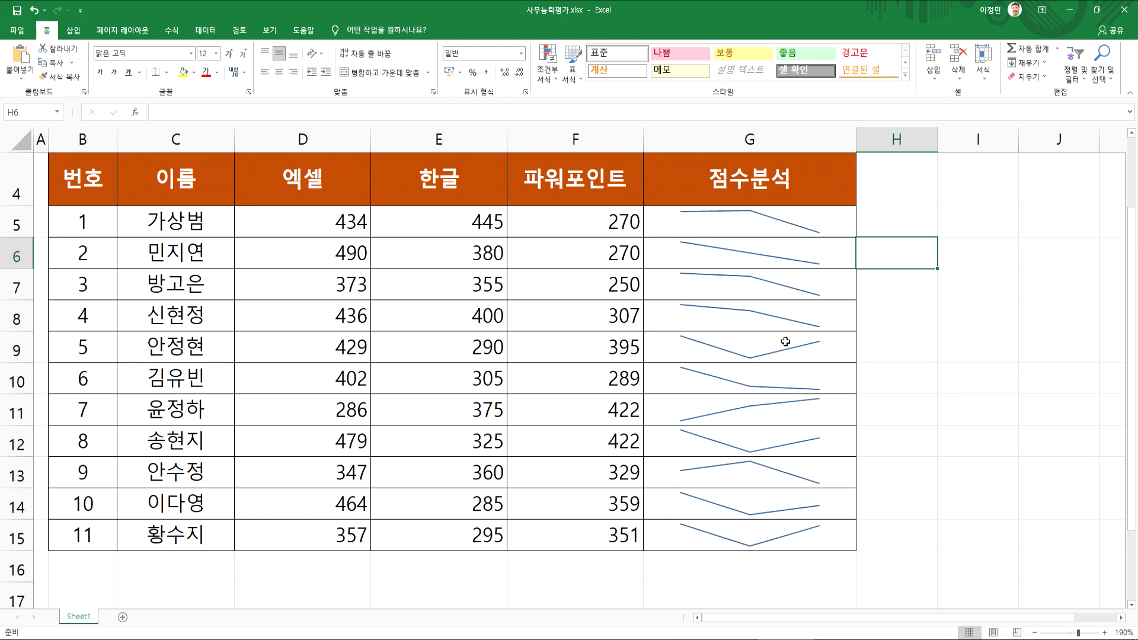
Step: Try scores of 440, 430 and 420 in D5:F5 and examine the row's line sparkline
{"action": "left_click", "coordinate": [312, 220]}
{"action": "type", "text": "44"}
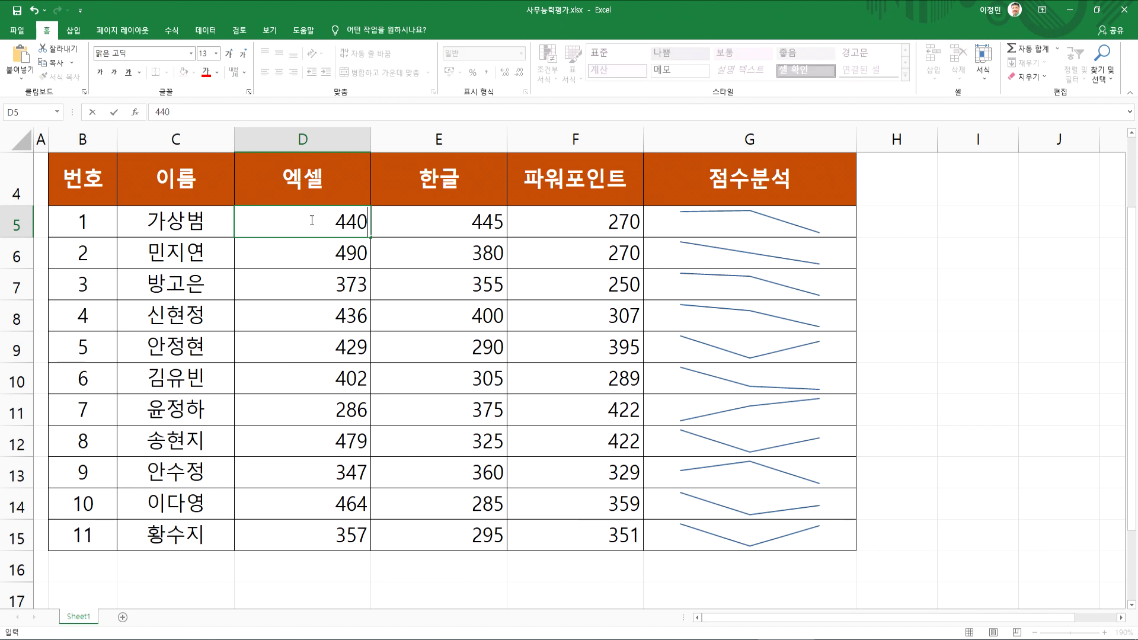
{"action": "type", "text": "0"}
{"action": "key", "text": "Tab"}
{"action": "type", "text": "430"}
{"action": "key", "text": "Tab"}
{"action": "type", "text": "4"}
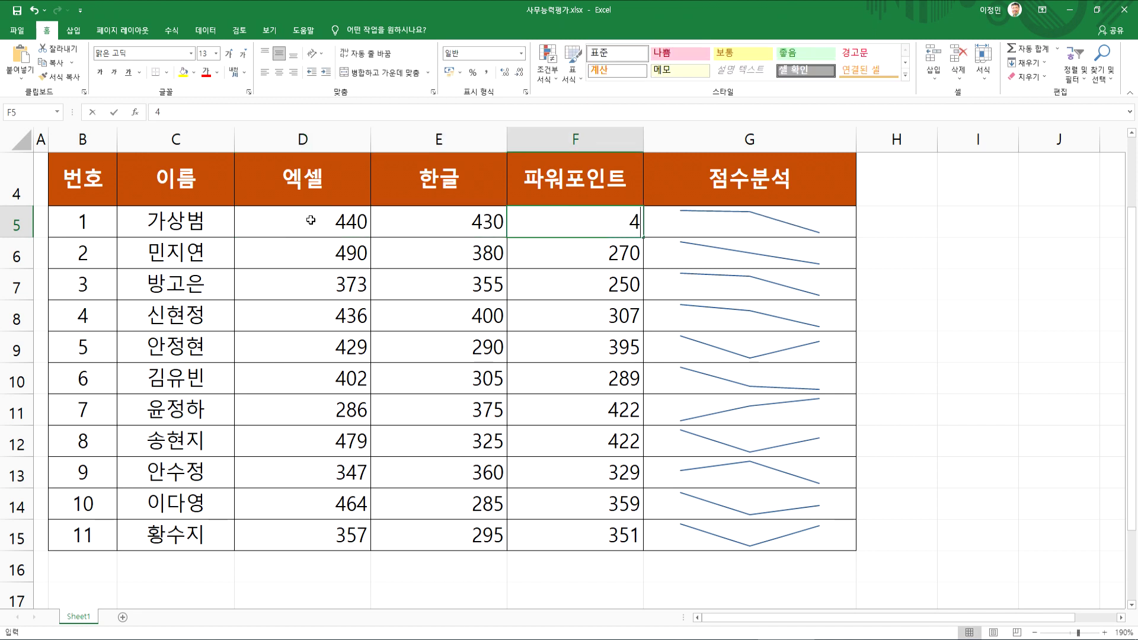
{"action": "type", "text": "20"}
{"action": "key", "text": "Return"}
{"action": "left_click", "coordinate": [765, 226]}
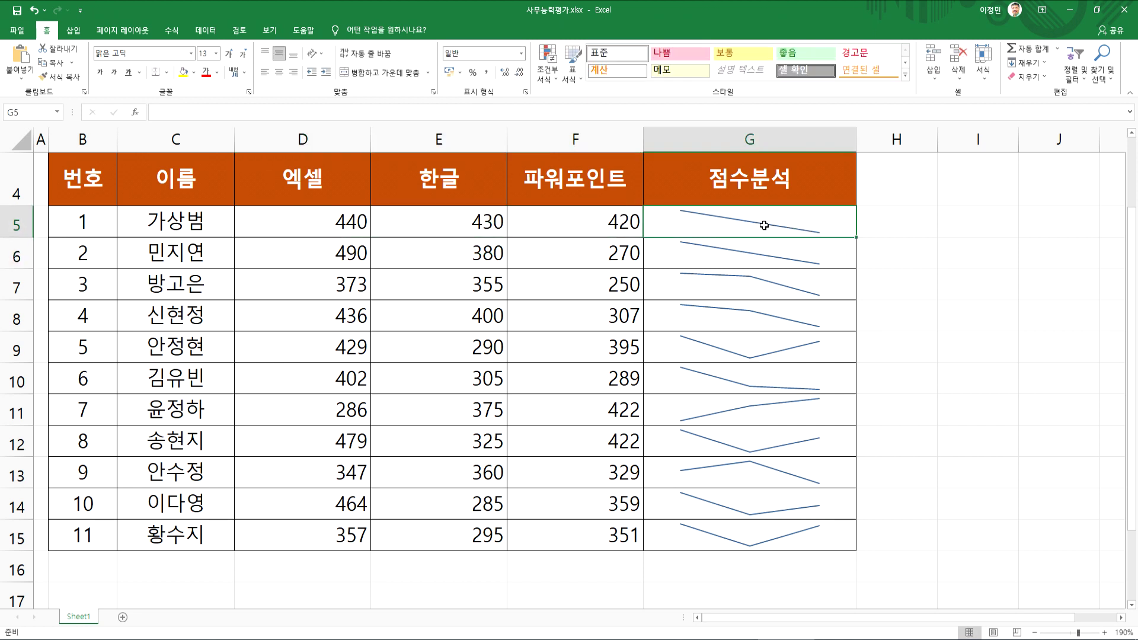
{"action": "left_click", "coordinate": [905, 222]}
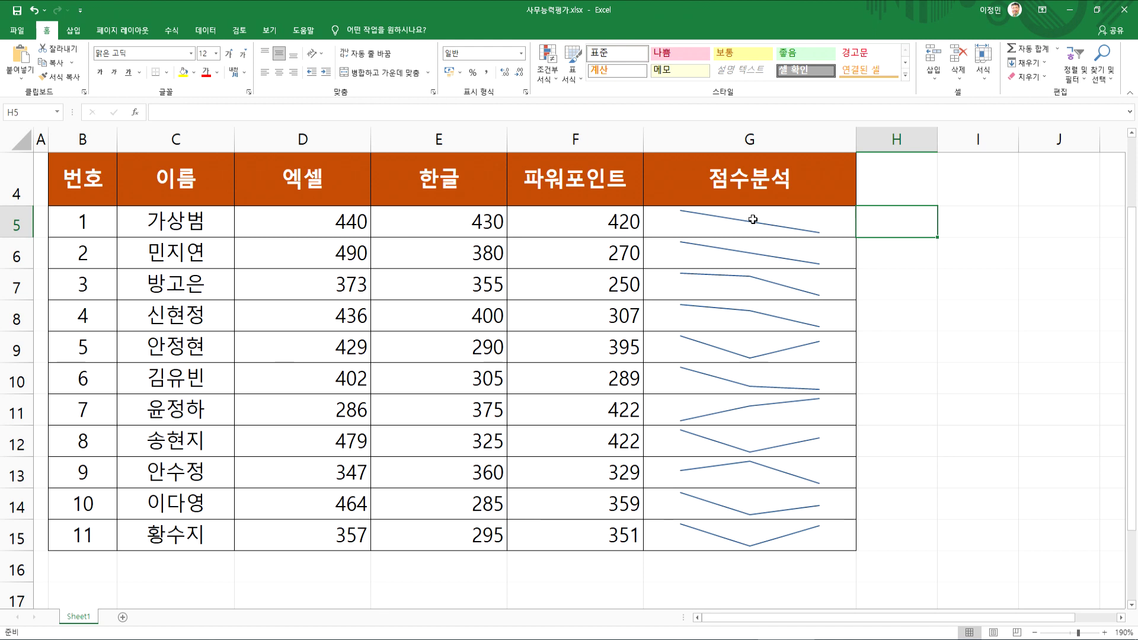
Step: Restore the row 5 scores to 434 for 엑셀, 445 for 한글 and 270 for 파워포인트
{"action": "key", "text": "Left"}
{"action": "key", "text": "Left"}
{"action": "type", "text": "270"}
{"action": "key", "text": "shift+Tab"}
{"action": "type", "text": "445"}
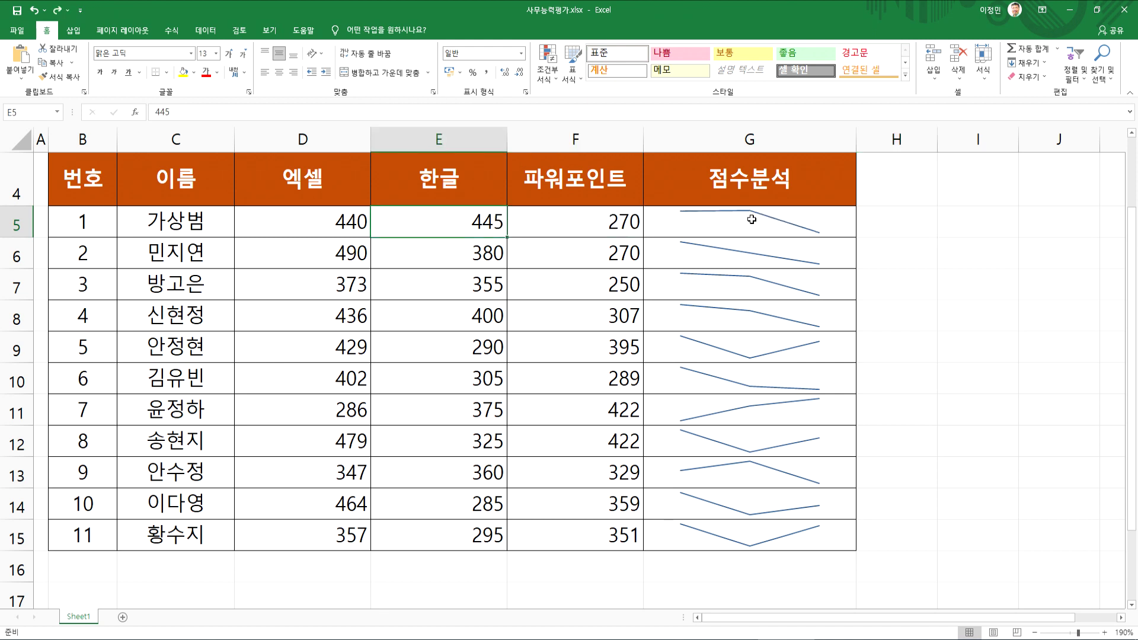
{"action": "key", "text": "shift+Tab"}
{"action": "type", "text": "434"}
{"action": "key", "text": "ctrl+Return"}
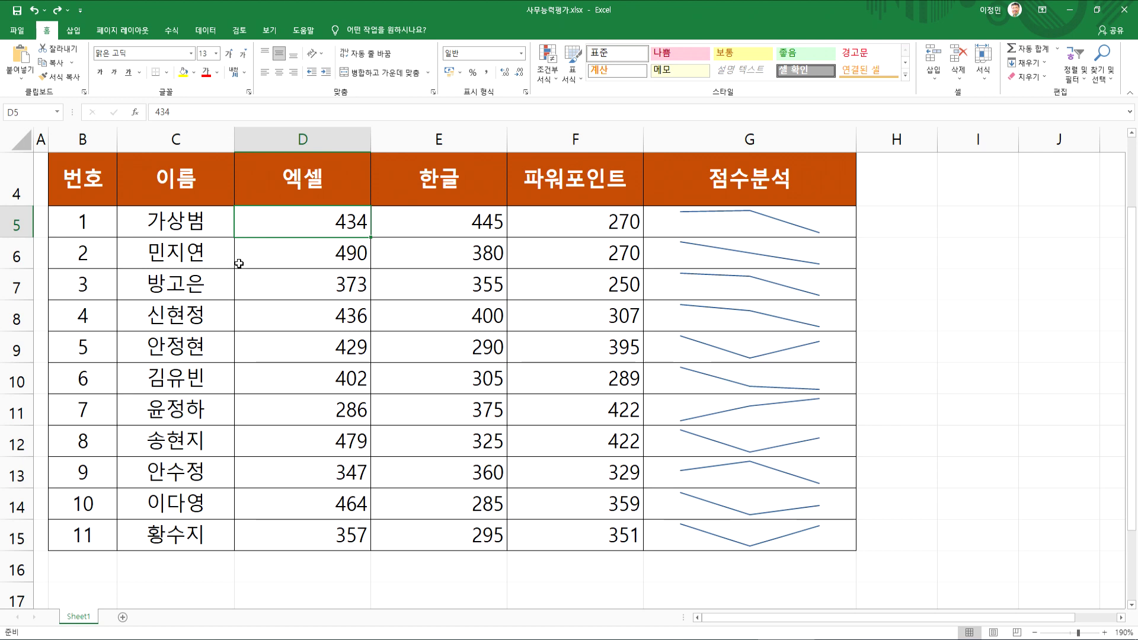
Step: Insert a 2-D clustered column chart from the names and three score columns in C4:F15
{"action": "scroll", "coordinate": [239, 263], "scroll_direction": "up", "scroll_amount": 1}
{"action": "scroll", "coordinate": [239, 262], "scroll_direction": "down", "scroll_amount": 3, "text": "ctrl"}
{"action": "left_click_drag", "start_coordinate": [144, 236], "coordinate": [452, 502]}
{"action": "left_click_drag", "start_coordinate": [133, 240], "coordinate": [436, 483]}
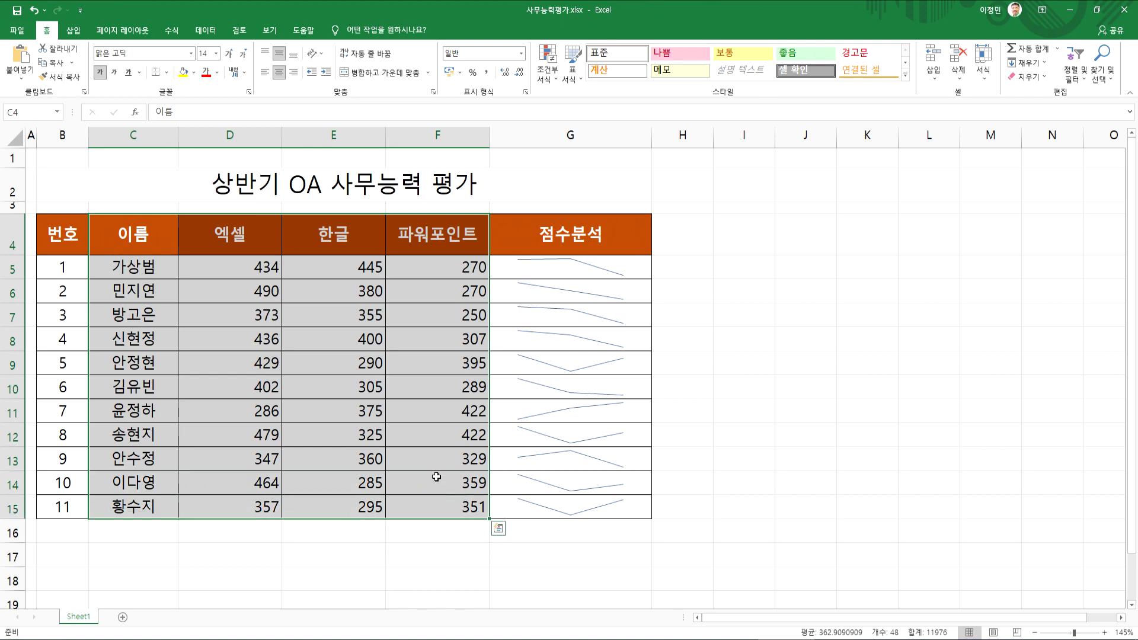
{"action": "scroll", "coordinate": [435, 483], "scroll_direction": "down", "scroll_amount": 2, "text": "ctrl"}
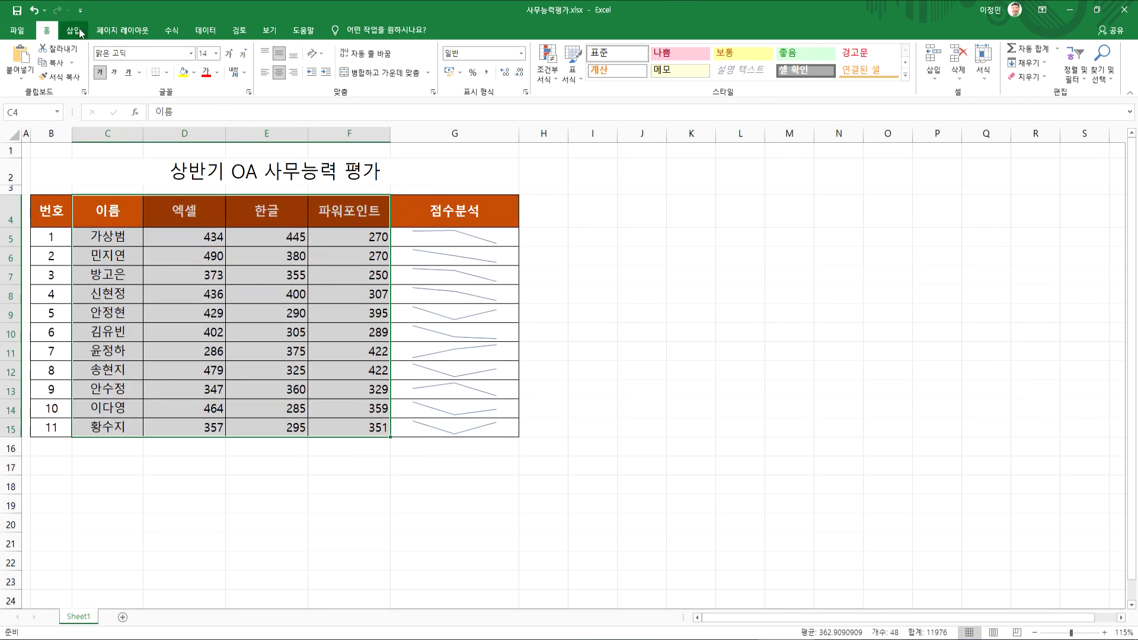
{"action": "left_click", "coordinate": [73, 30]}
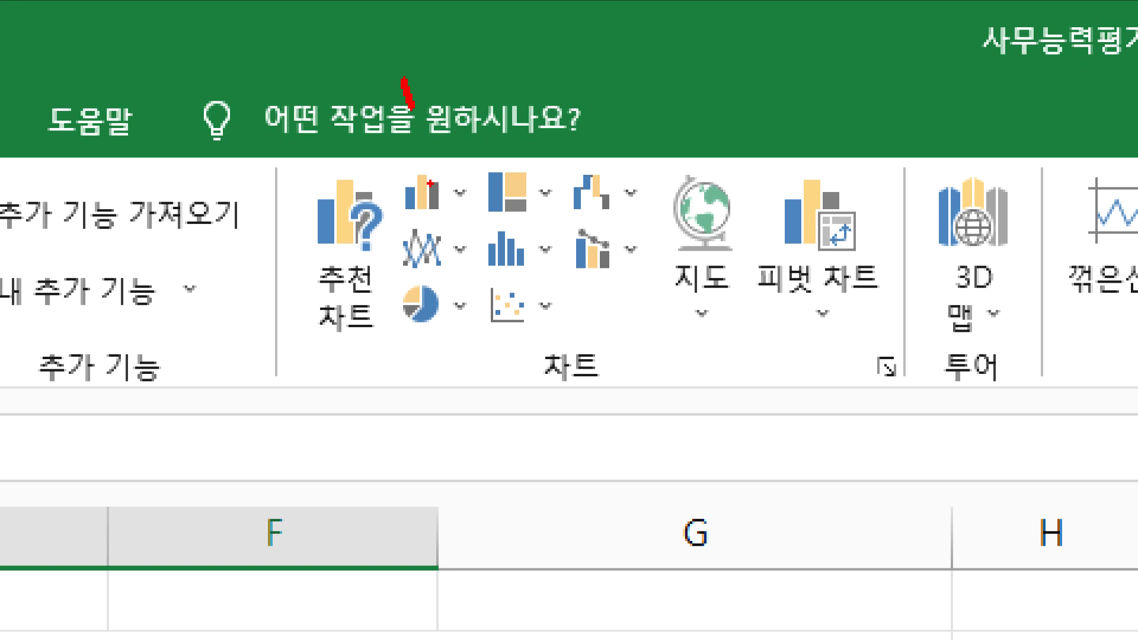
{"action": "mouse_move", "coordinate": [427, 248]}
{"action": "left_mouse_down"}
{"action": "mouse_move", "coordinate": [409, 150]}
{"action": "mouse_move", "coordinate": [472, 240]}
{"action": "mouse_move", "coordinate": [418, 246]}
{"action": "left_mouse_up"}
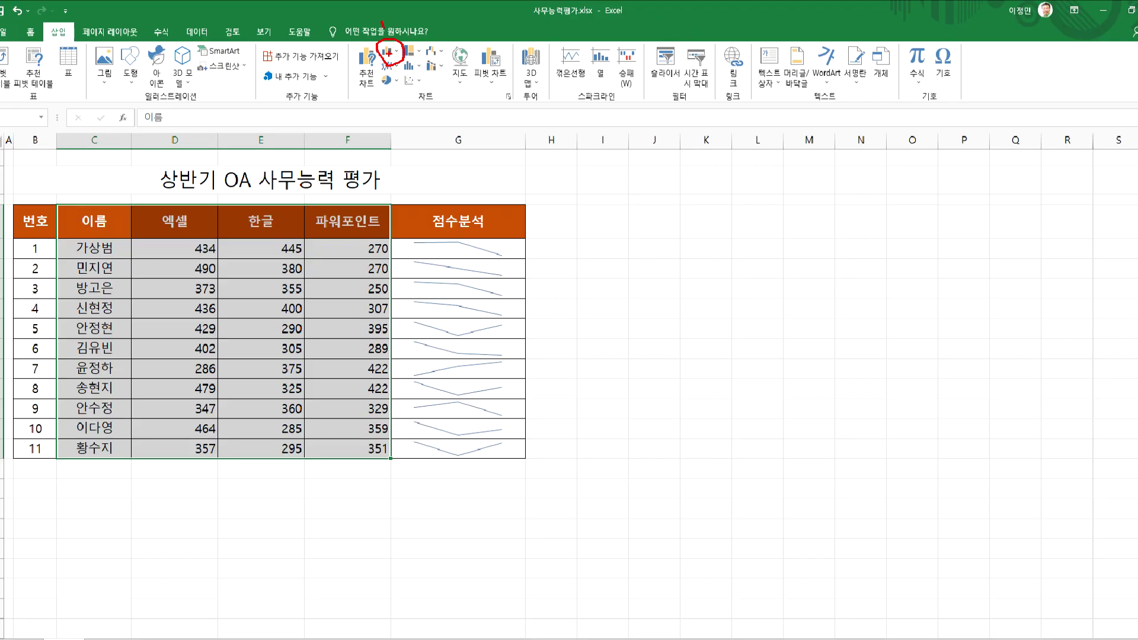
{"action": "left_click", "coordinate": [437, 207]}
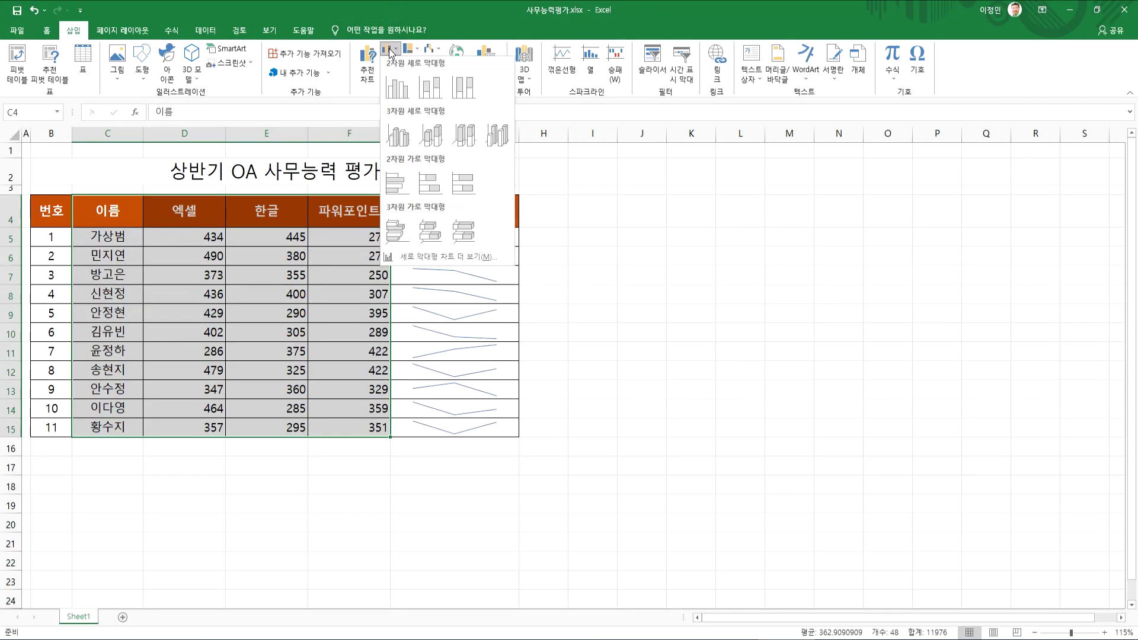
{"action": "left_click", "coordinate": [407, 92]}
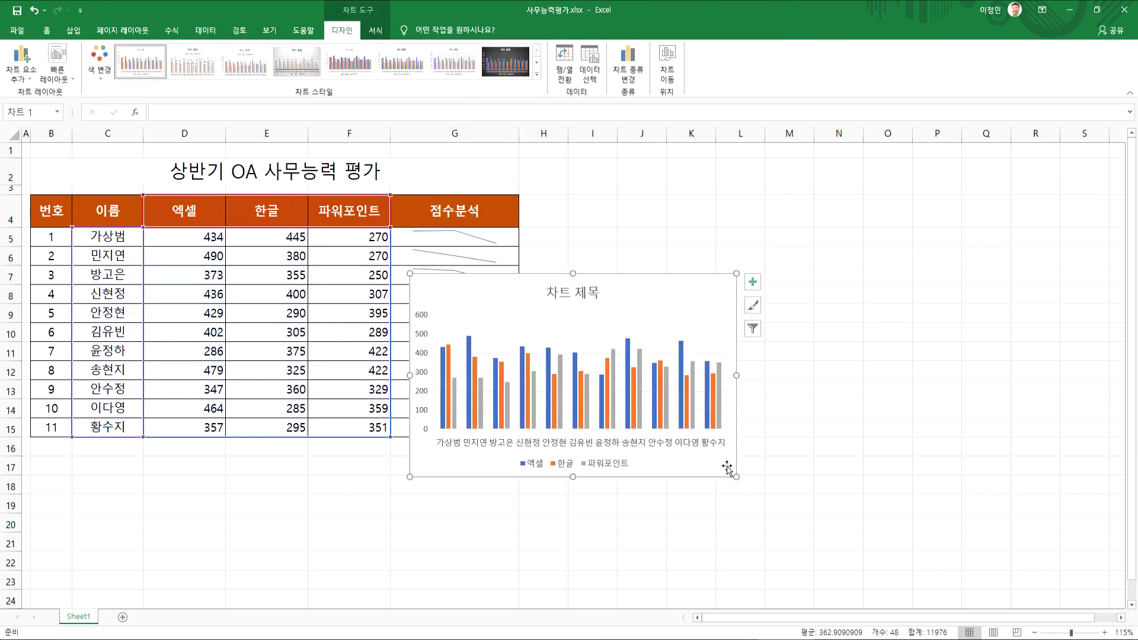
Step: Enlarge the column chart and place it beside the score table, clear of the 점수분석 column
{"action": "left_click_drag", "start_coordinate": [735, 476], "coordinate": [968, 574]}
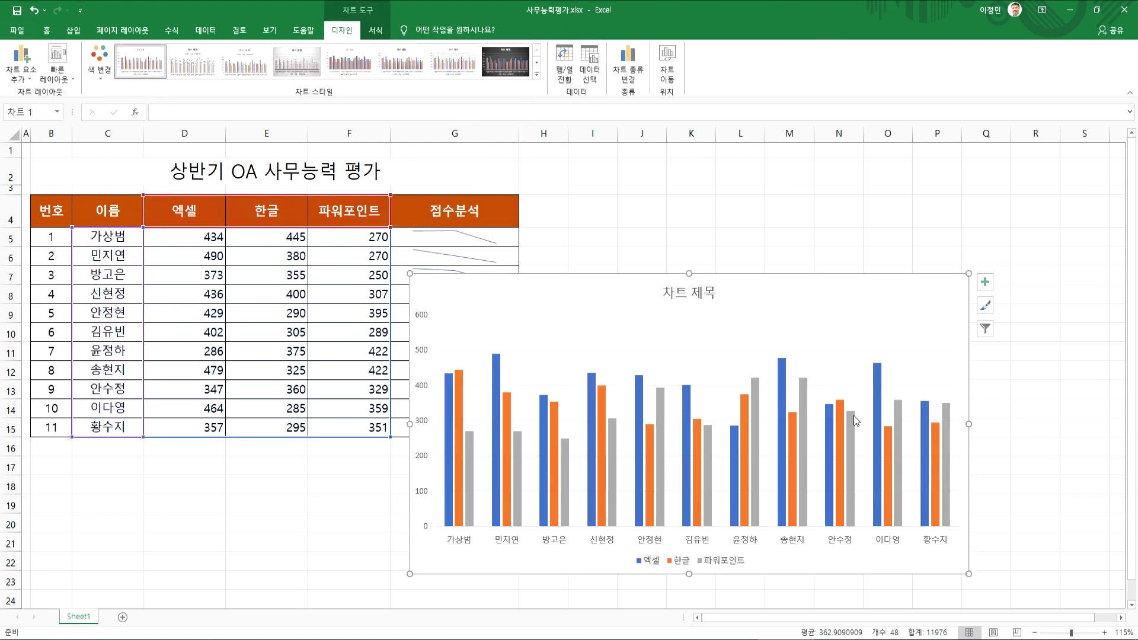
{"action": "left_click_drag", "start_coordinate": [801, 288], "coordinate": [686, 203]}
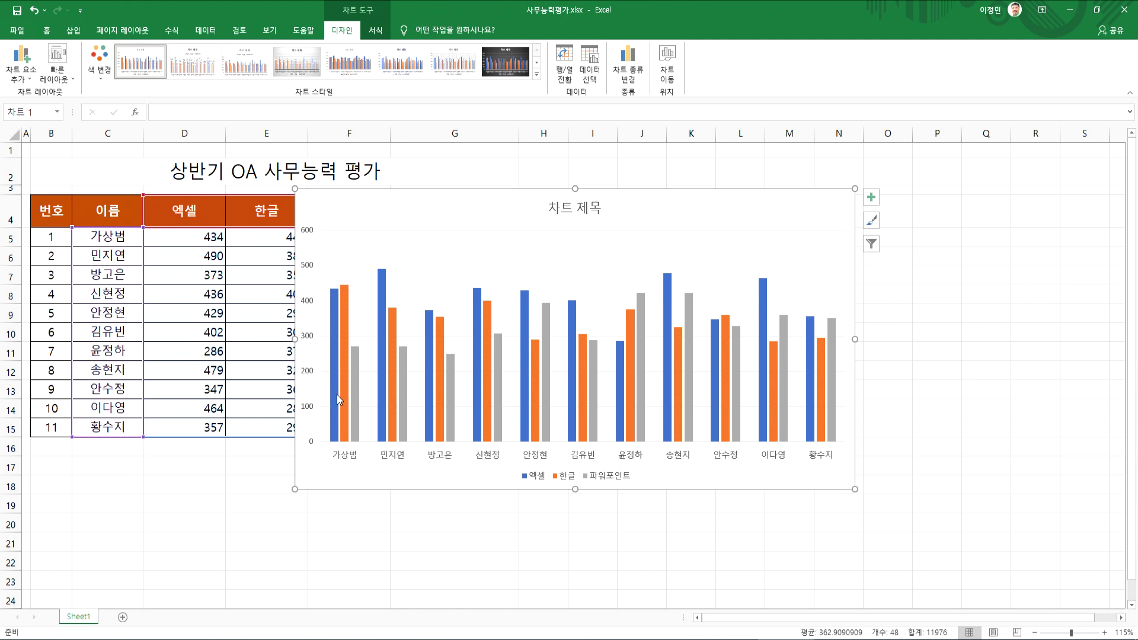
{"action": "left_click", "coordinate": [262, 503]}
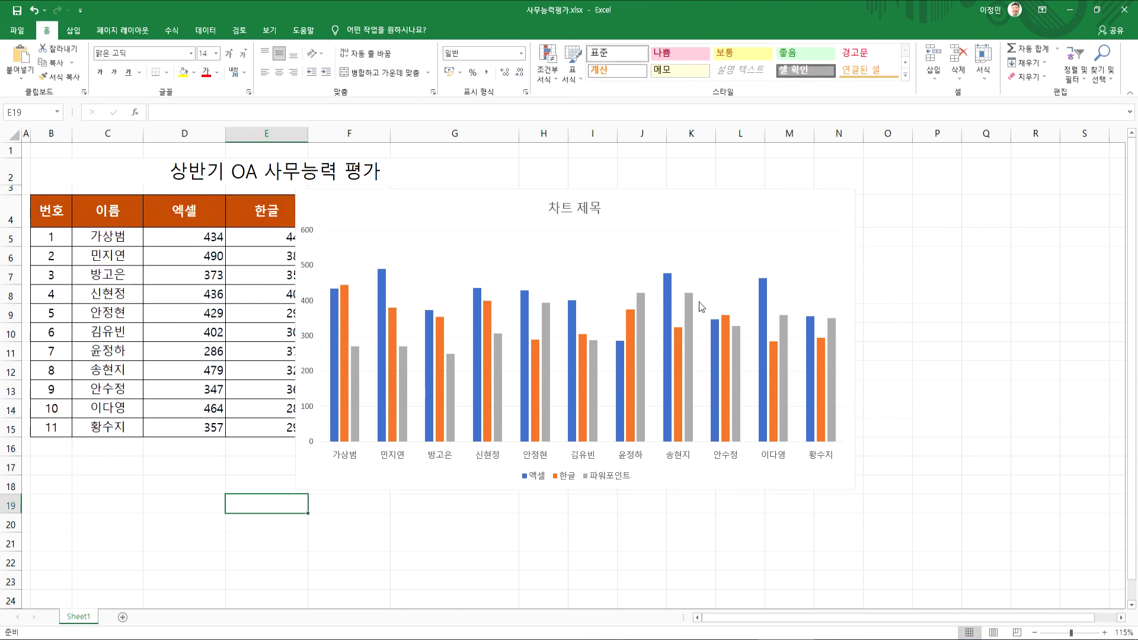
{"action": "left_click", "coordinate": [771, 222]}
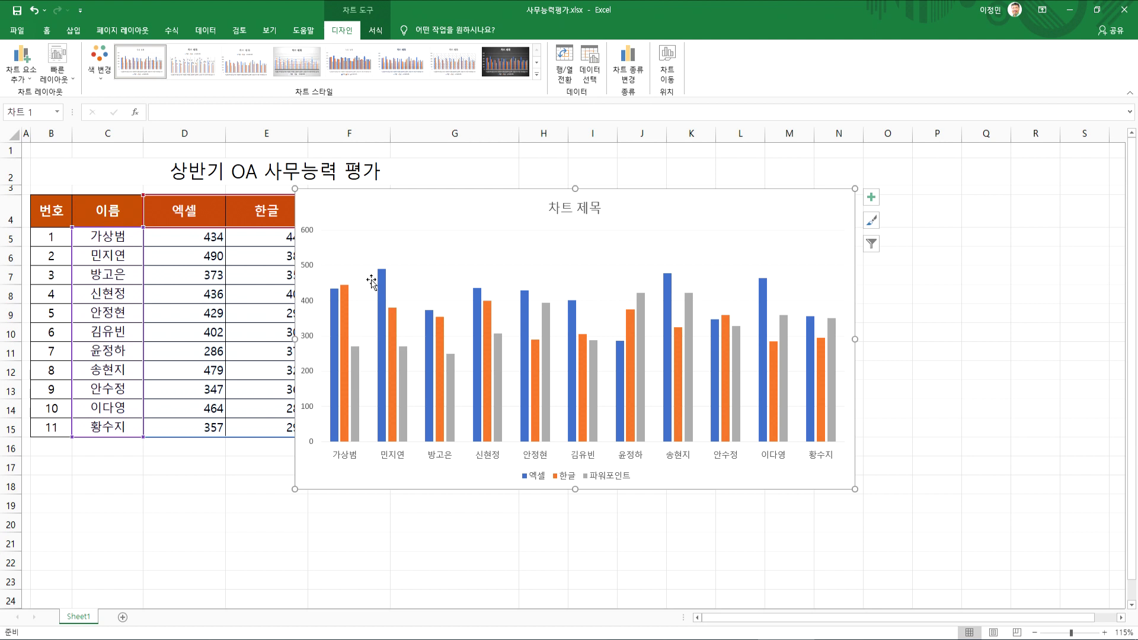
{"action": "mouse_move", "coordinate": [740, 392]}
{"action": "left_click_drag", "start_coordinate": [703, 206], "coordinate": [942, 192]}
Step: Compare the clustered column chart with the 점수분석 line sparklines as ways of showing each row's scores
{"action": "left_click", "coordinate": [492, 243]}
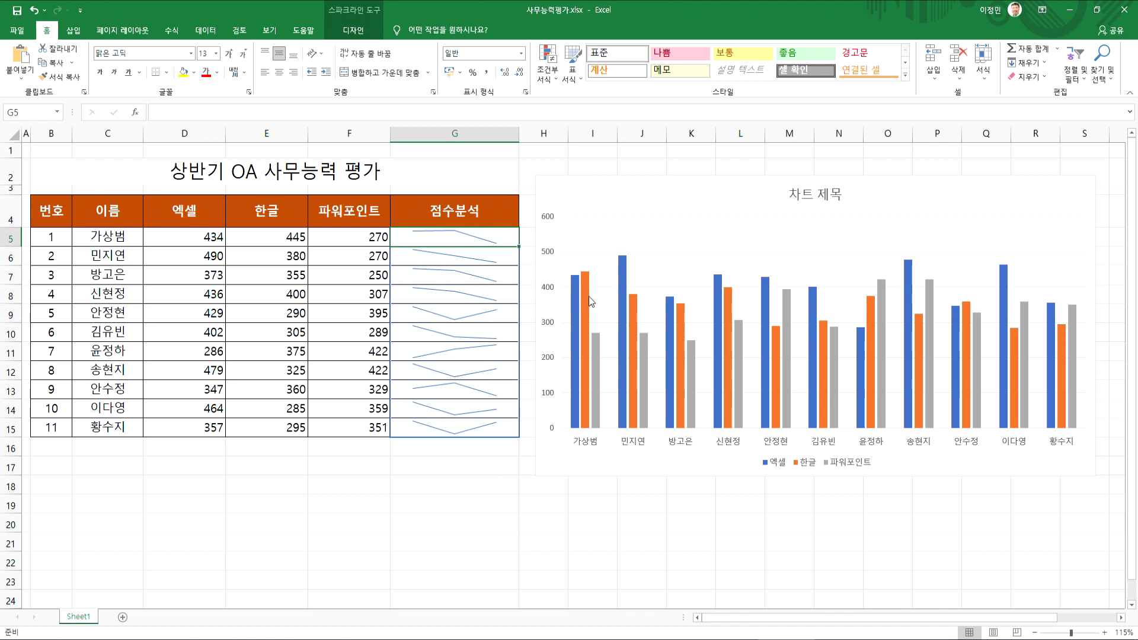
{"action": "mouse_move", "coordinate": [629, 290]}
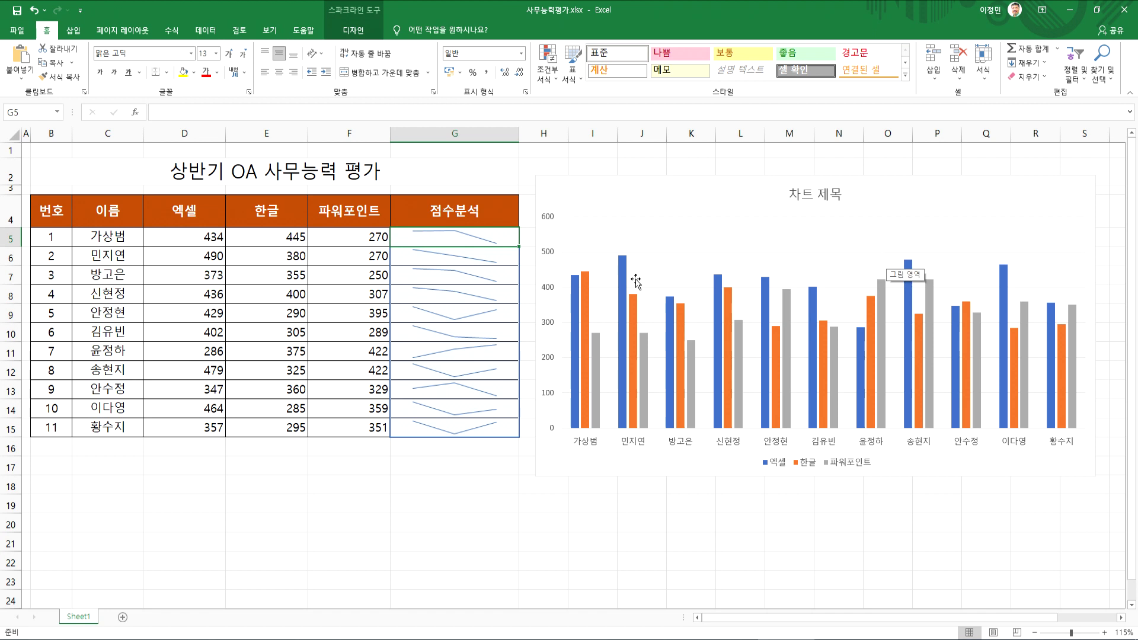
{"action": "mouse_move", "coordinate": [623, 263]}
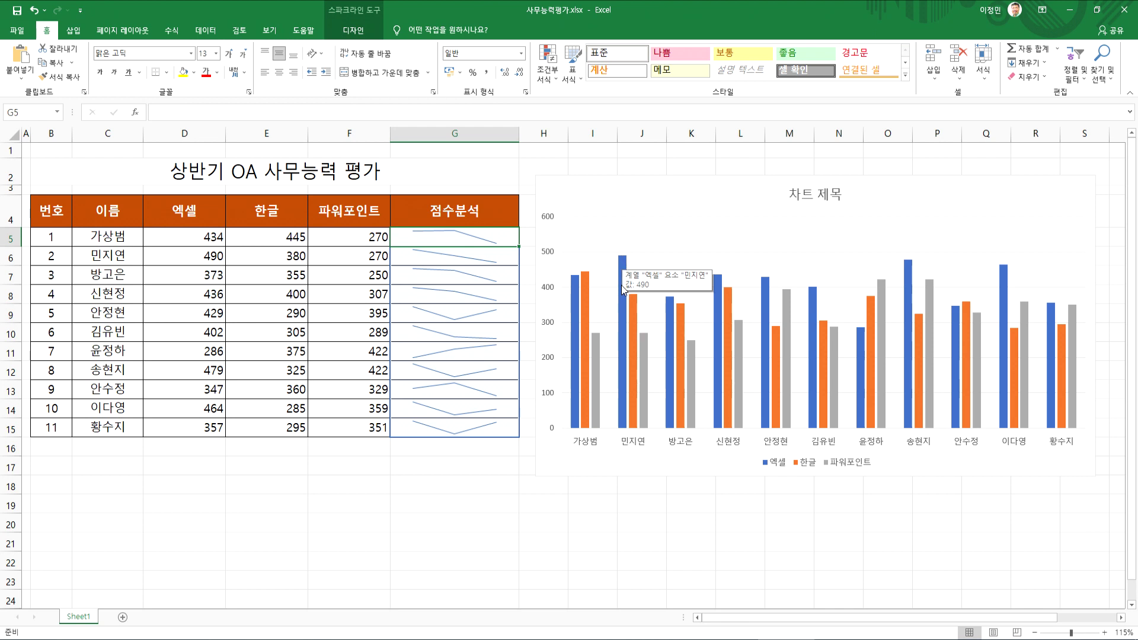
{"action": "mouse_move", "coordinate": [645, 364]}
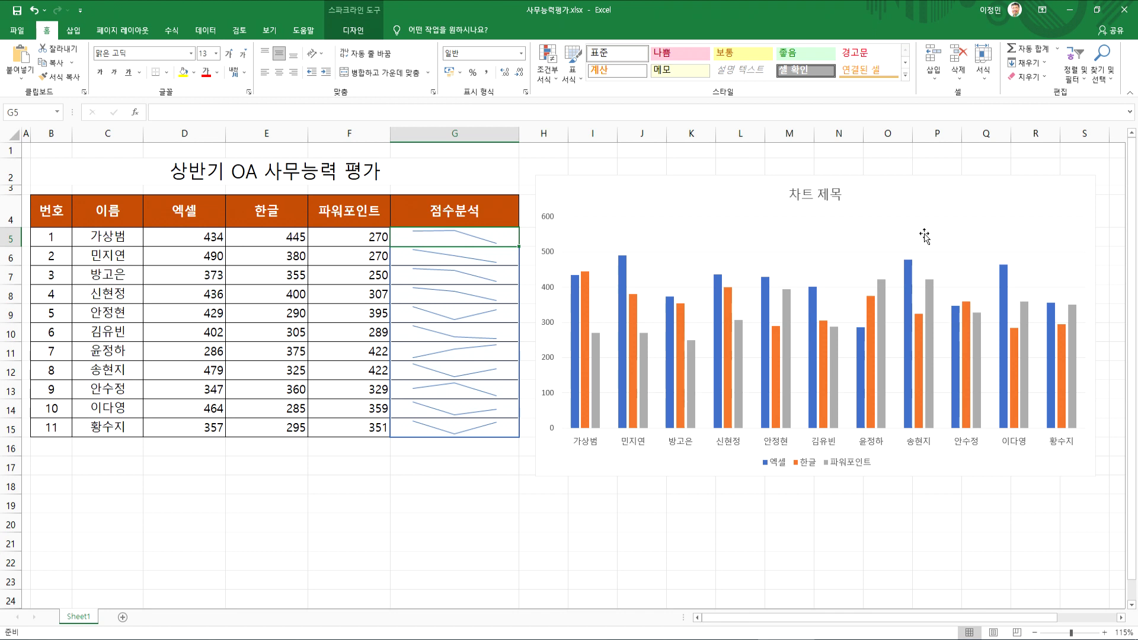
{"action": "left_click", "coordinate": [693, 195]}
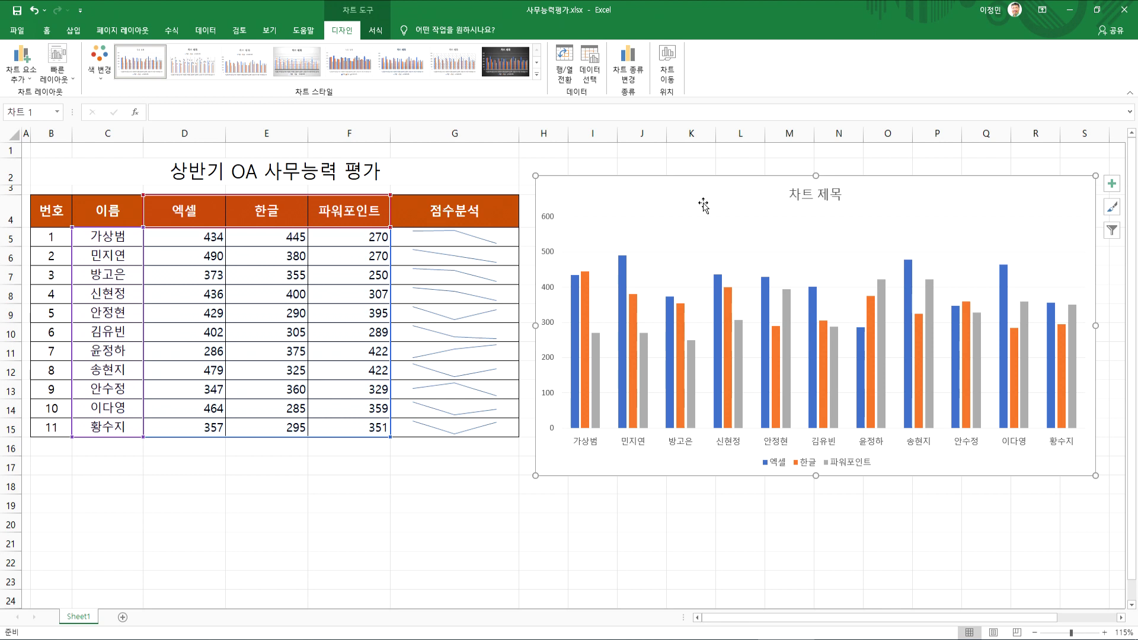
{"action": "left_click", "coordinate": [478, 242]}
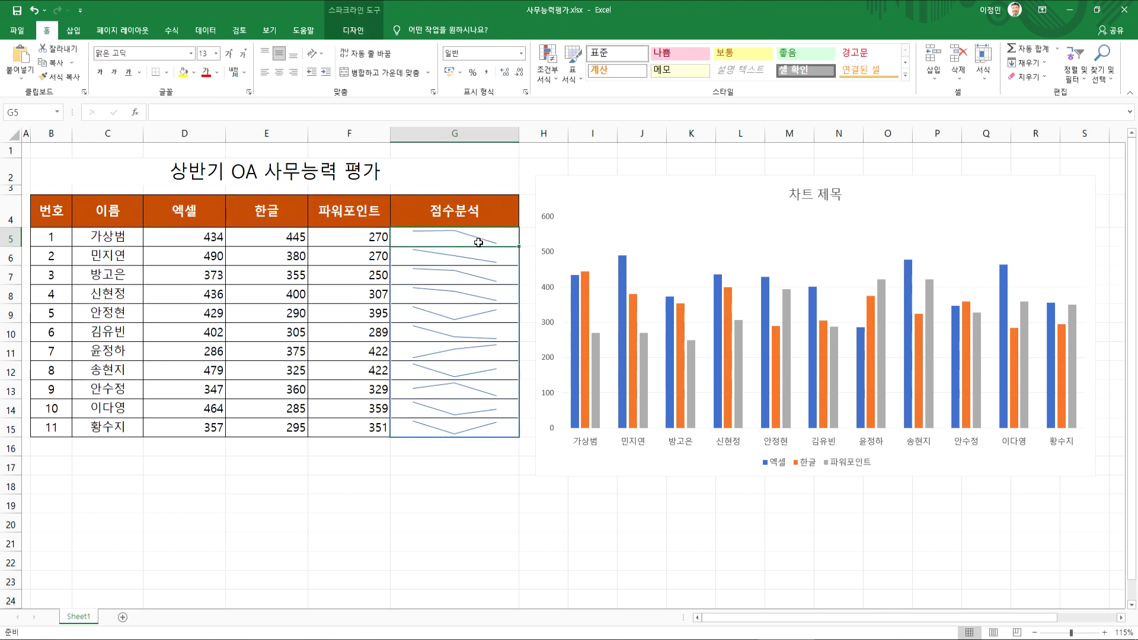
{"action": "left_click", "coordinate": [413, 480]}
{"action": "left_click", "coordinate": [369, 478]}
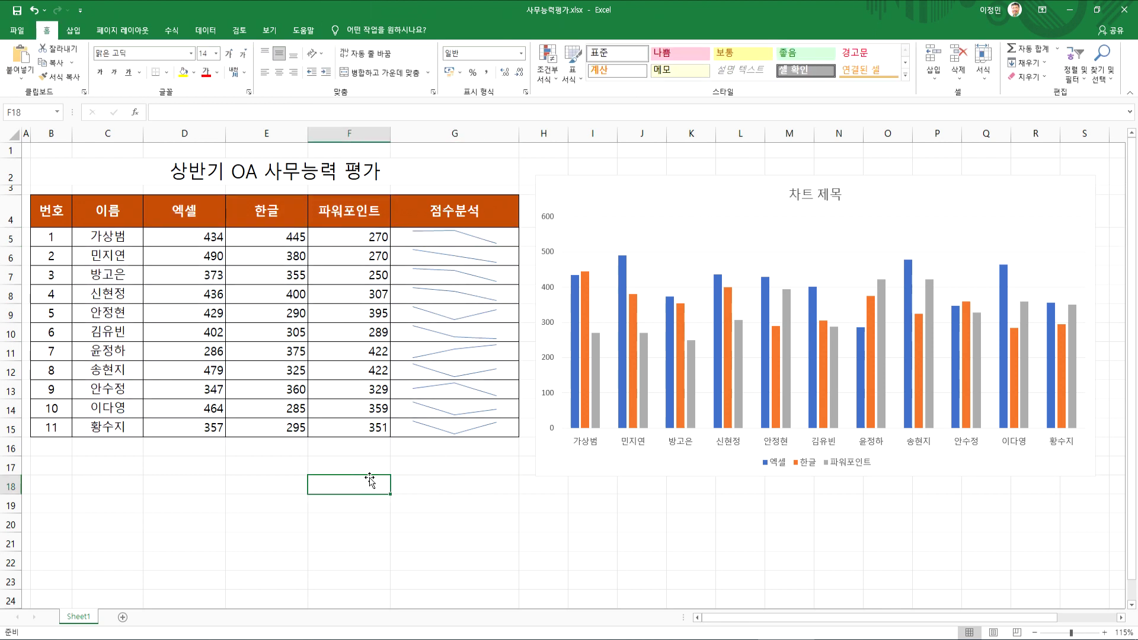
{"action": "left_click", "coordinate": [409, 465]}
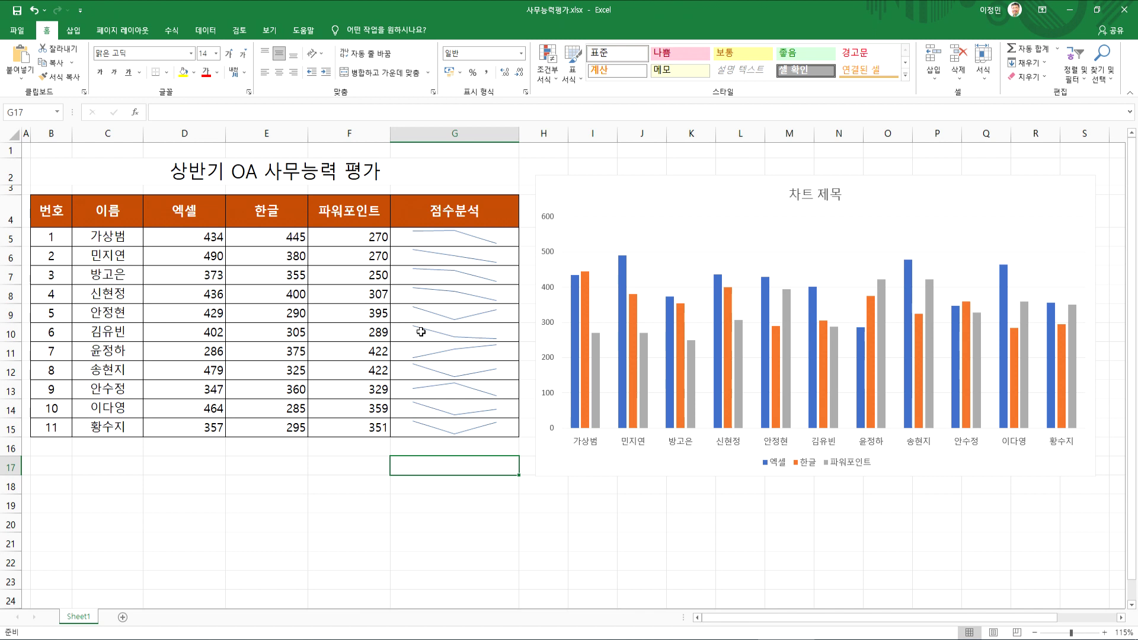
{"action": "left_click", "coordinate": [428, 254]}
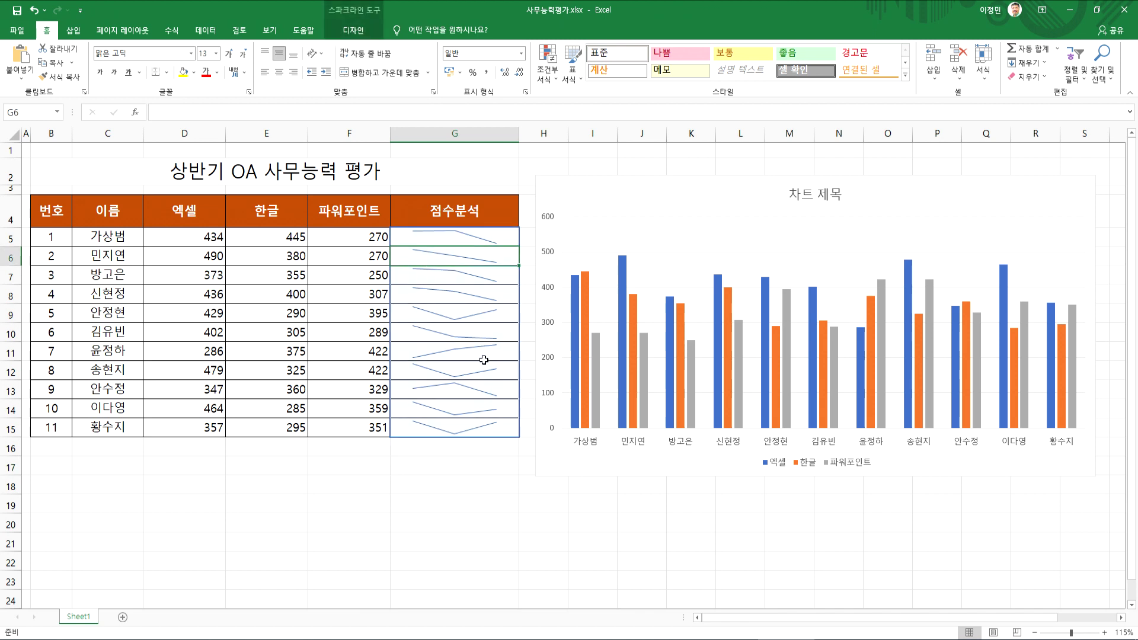
{"action": "left_click", "coordinate": [465, 468]}
{"action": "left_click", "coordinate": [428, 252]}
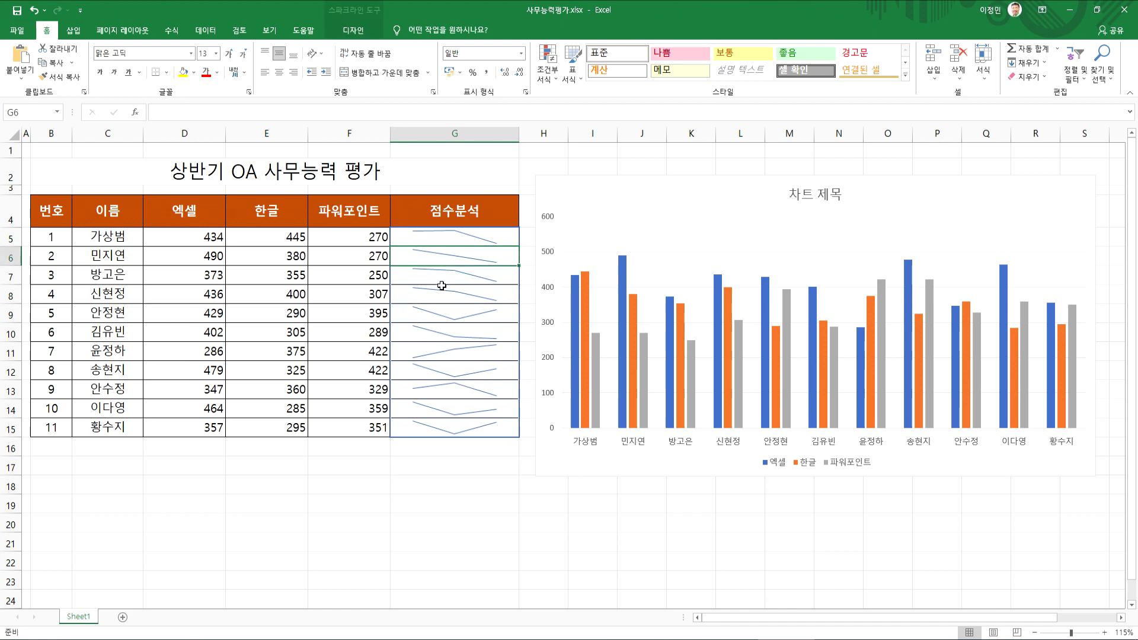
Step: Try several preset styles on the 점수분석 sparklines and apply the orange one
{"action": "left_click", "coordinate": [453, 320]}
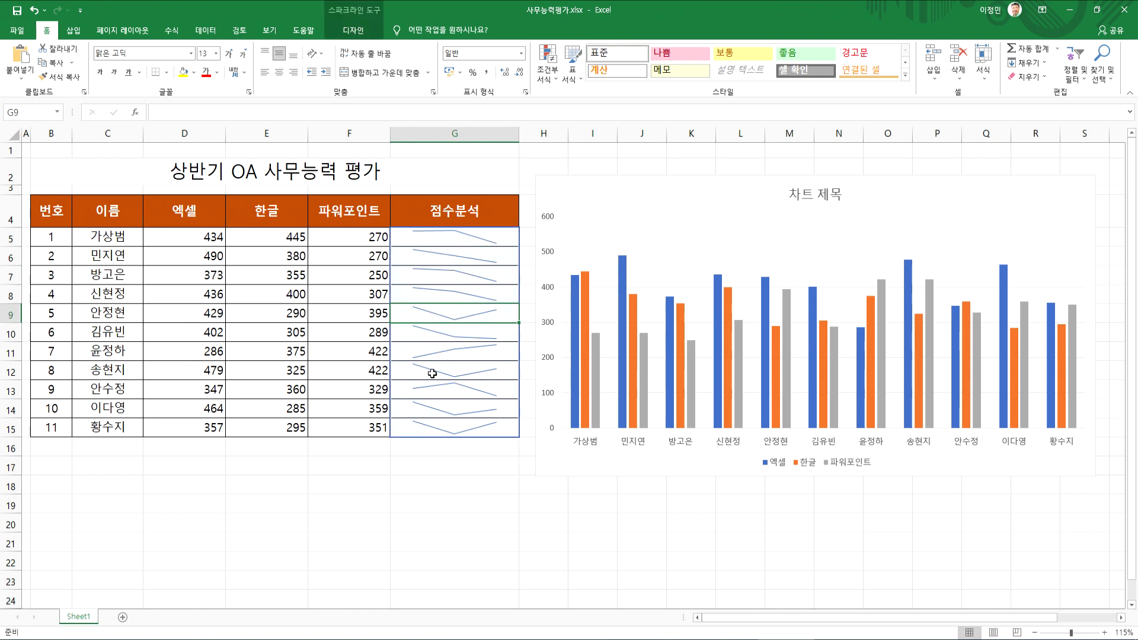
{"action": "left_click", "coordinate": [363, 27]}
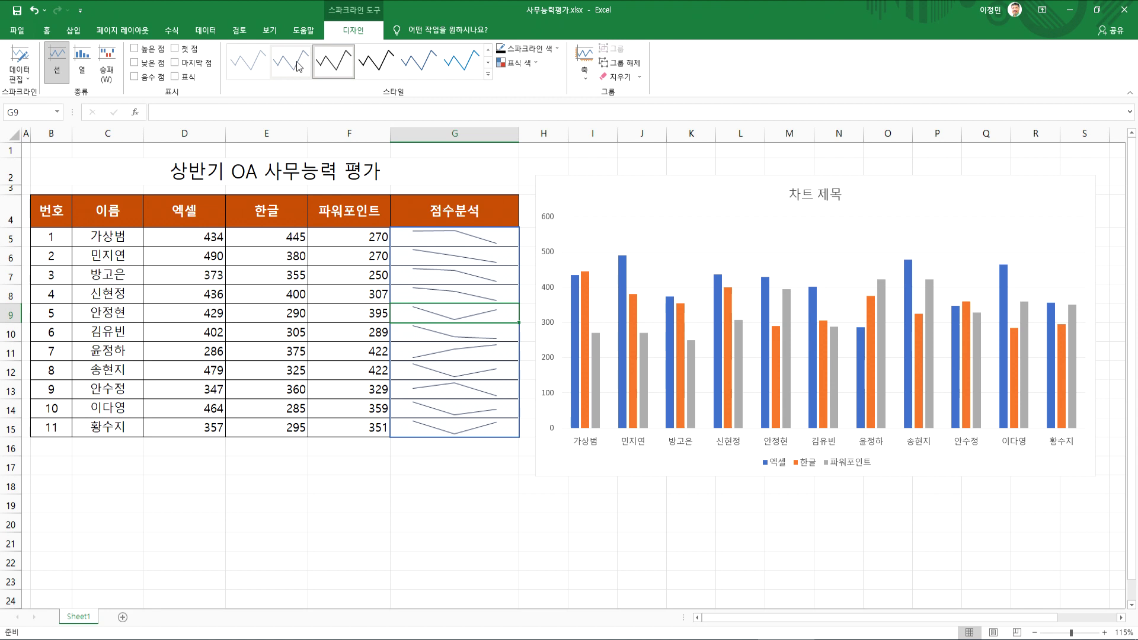
{"action": "left_click", "coordinate": [334, 61]}
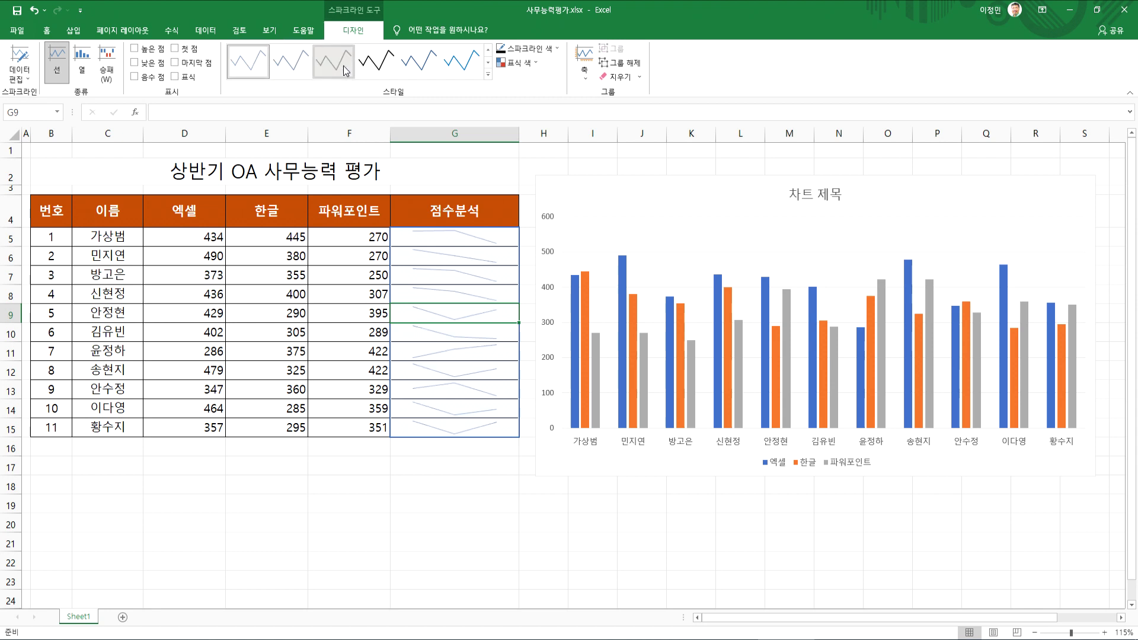
{"action": "left_click", "coordinate": [489, 75]}
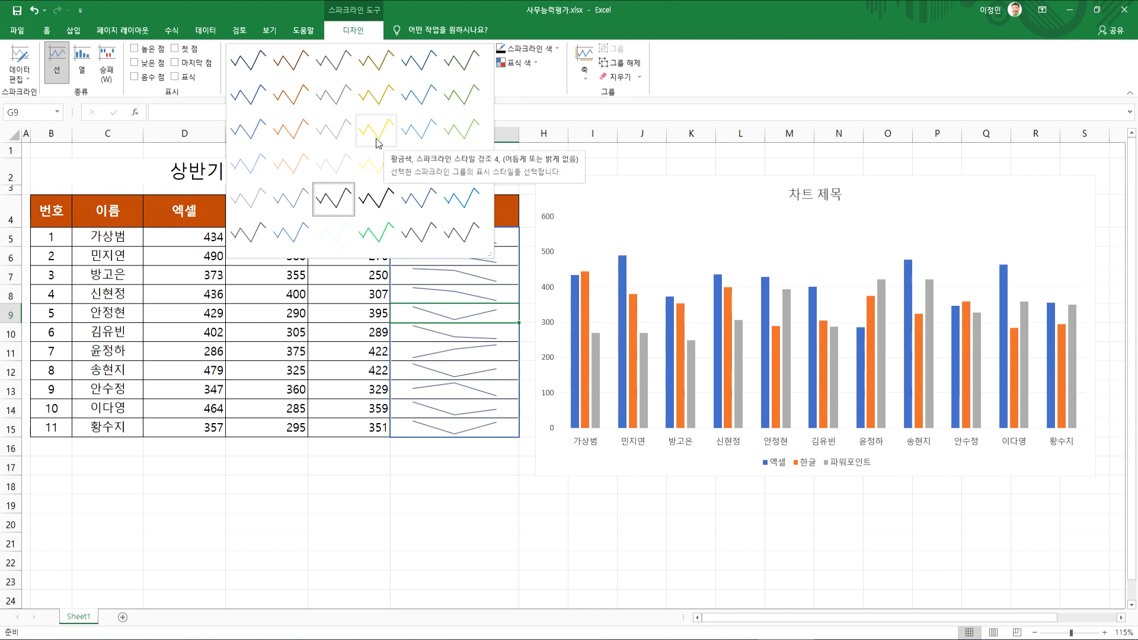
{"action": "key", "text": "Escape"}
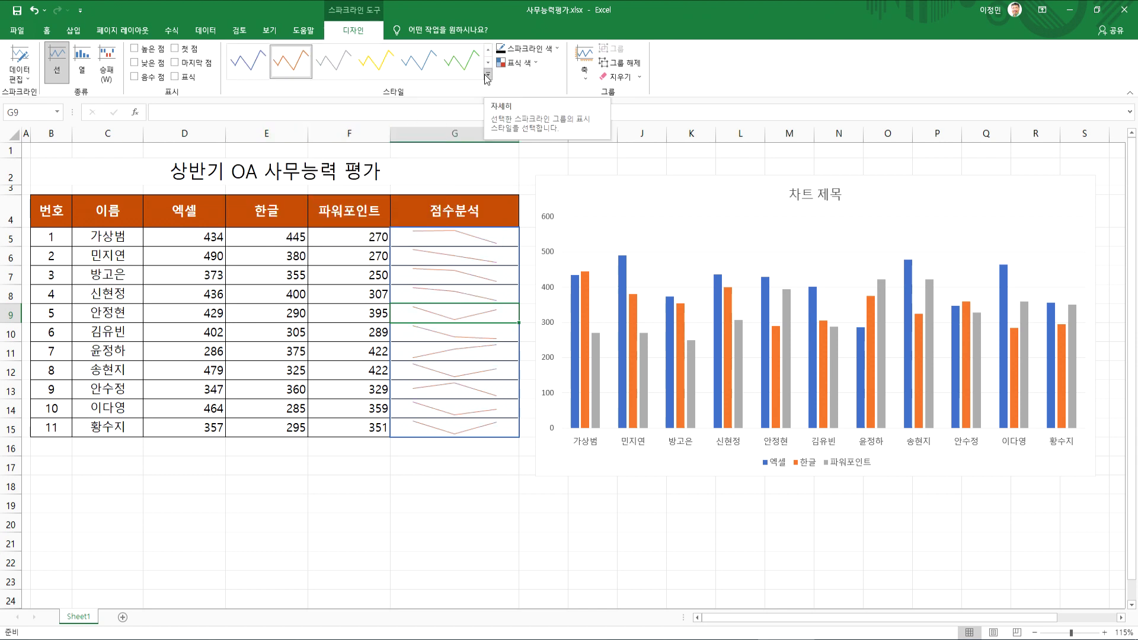
Step: Try the first point, marker, high point, low point and negative point options on the 점수분석 sparklines, leaving all of them off
{"action": "left_click", "coordinate": [175, 49]}
{"action": "left_click", "coordinate": [175, 50]}
{"action": "left_click", "coordinate": [175, 77]}
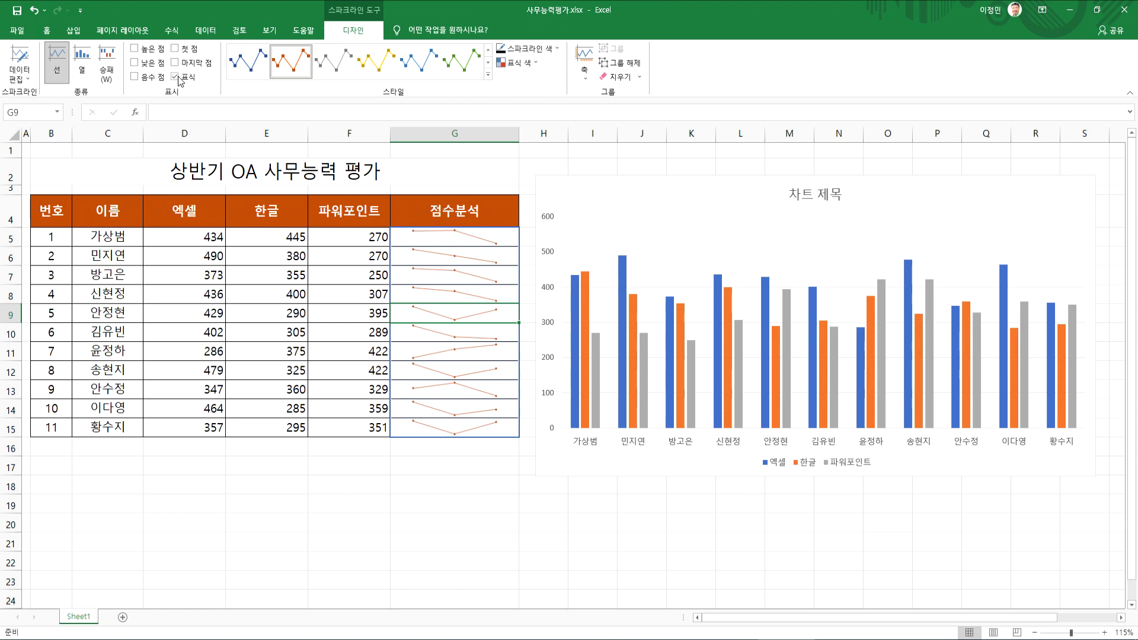
{"action": "left_click", "coordinate": [176, 76]}
{"action": "left_click", "coordinate": [178, 77]}
{"action": "left_click", "coordinate": [187, 79]}
{"action": "left_click", "coordinate": [187, 81]}
{"action": "left_click", "coordinate": [158, 51]}
{"action": "left_click", "coordinate": [158, 51]}
{"action": "left_click", "coordinate": [154, 70]}
{"action": "left_click", "coordinate": [153, 67]}
{"action": "left_click", "coordinate": [160, 82]}
{"action": "left_click", "coordinate": [160, 81]}
Step: Recolour the 점수분석 sparklines red and toggle their point and marker options on and off again
{"action": "left_click", "coordinate": [557, 52]}
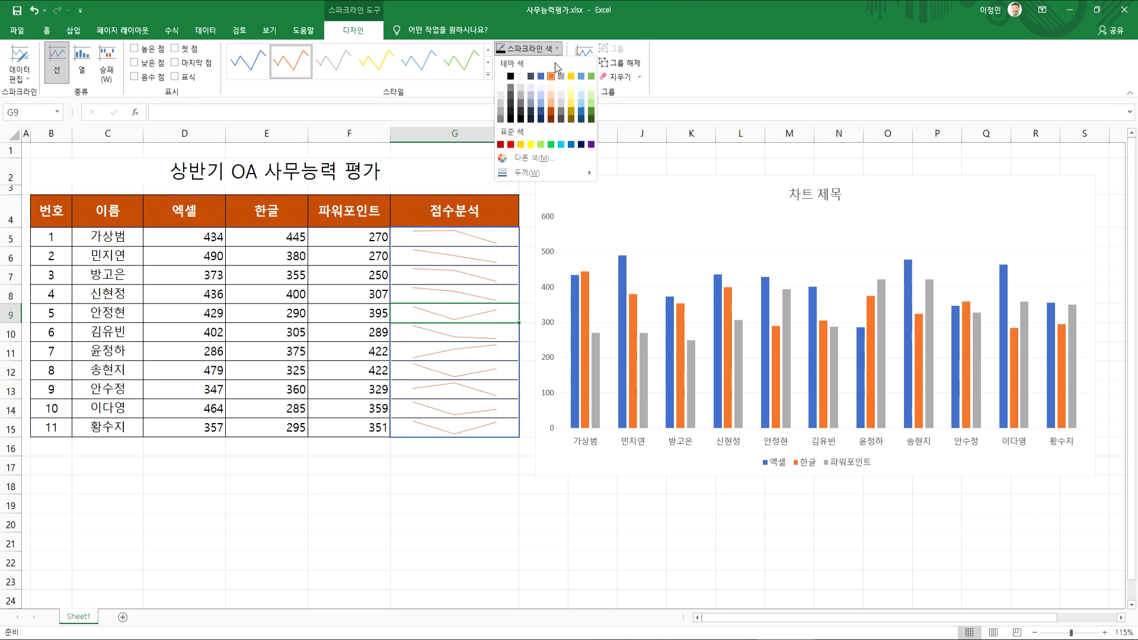
{"action": "left_click", "coordinate": [511, 144]}
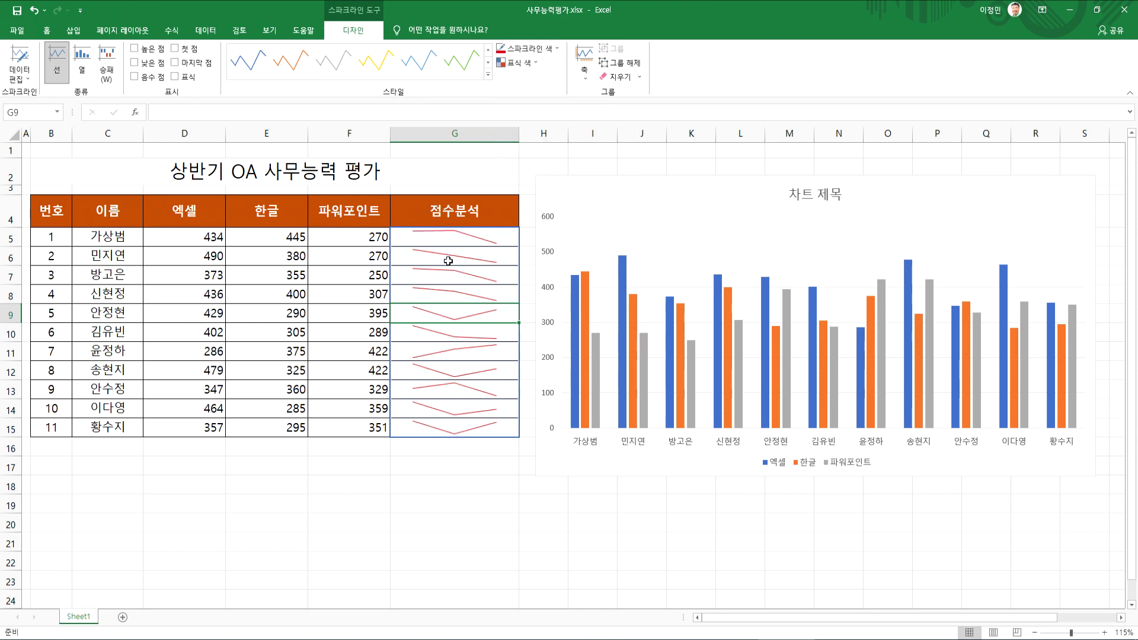
{"action": "left_click", "coordinate": [193, 50]}
{"action": "left_click", "coordinate": [194, 52]}
{"action": "left_click", "coordinate": [194, 78]}
{"action": "left_click", "coordinate": [194, 78]}
{"action": "left_click", "coordinate": [206, 64]}
{"action": "left_click", "coordinate": [152, 63]}
{"action": "left_click", "coordinate": [153, 51]}
{"action": "left_click", "coordinate": [156, 64]}
{"action": "left_click", "coordinate": [155, 51]}
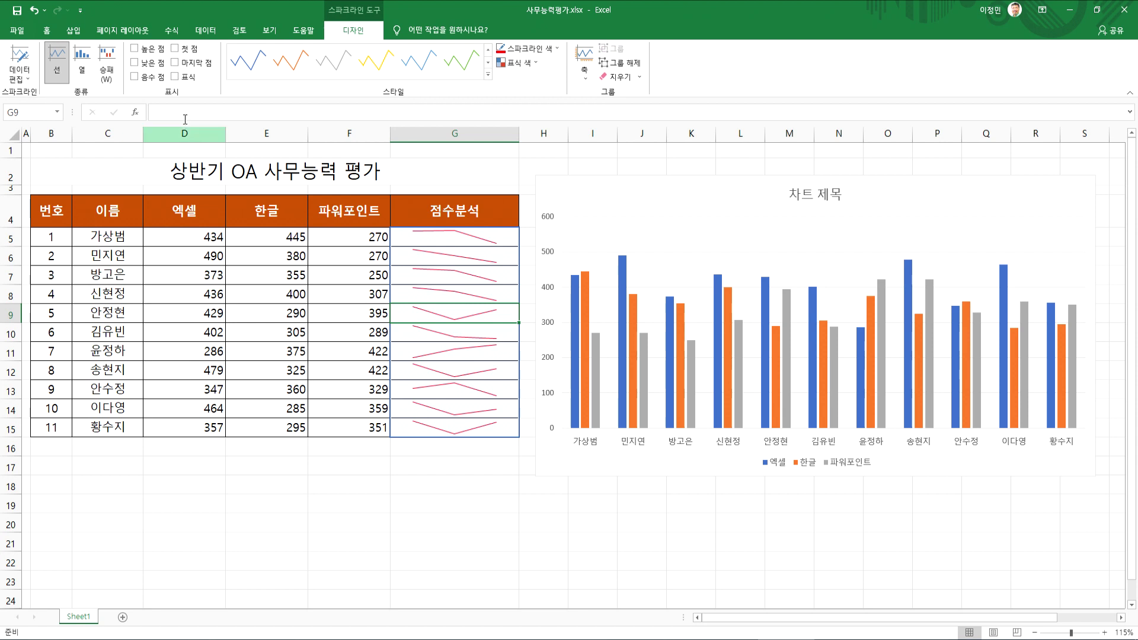
{"action": "left_click", "coordinate": [156, 80]}
{"action": "left_click", "coordinate": [157, 82]}
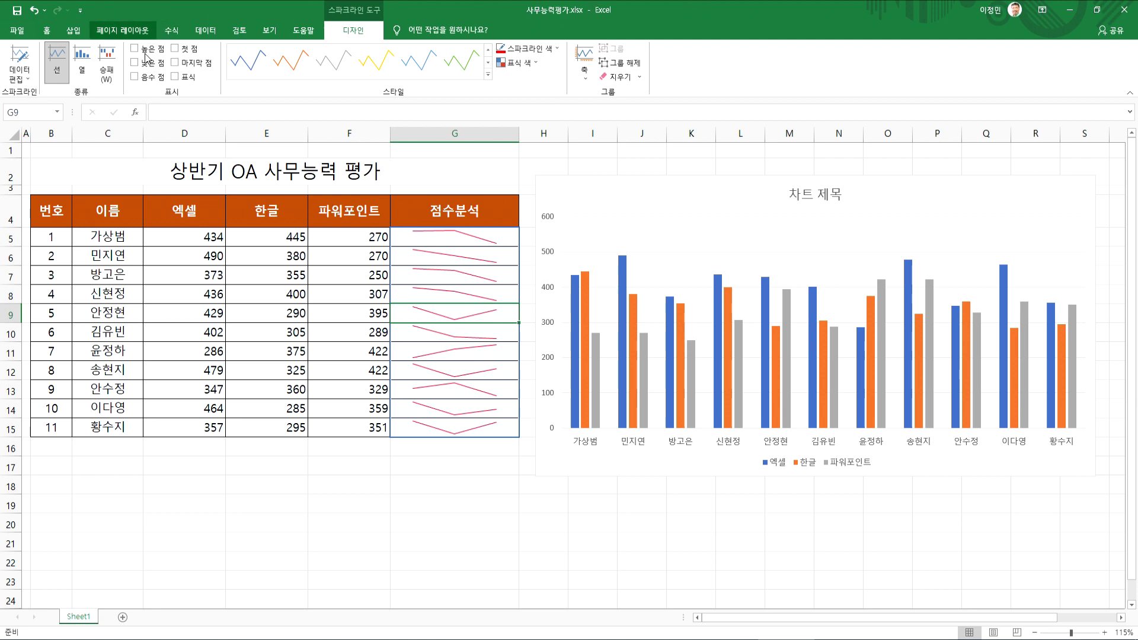
Step: Apply the blue preset style to the 점수분석 sparklines and go through the column and line types to win/loss
{"action": "left_click", "coordinate": [83, 67]}
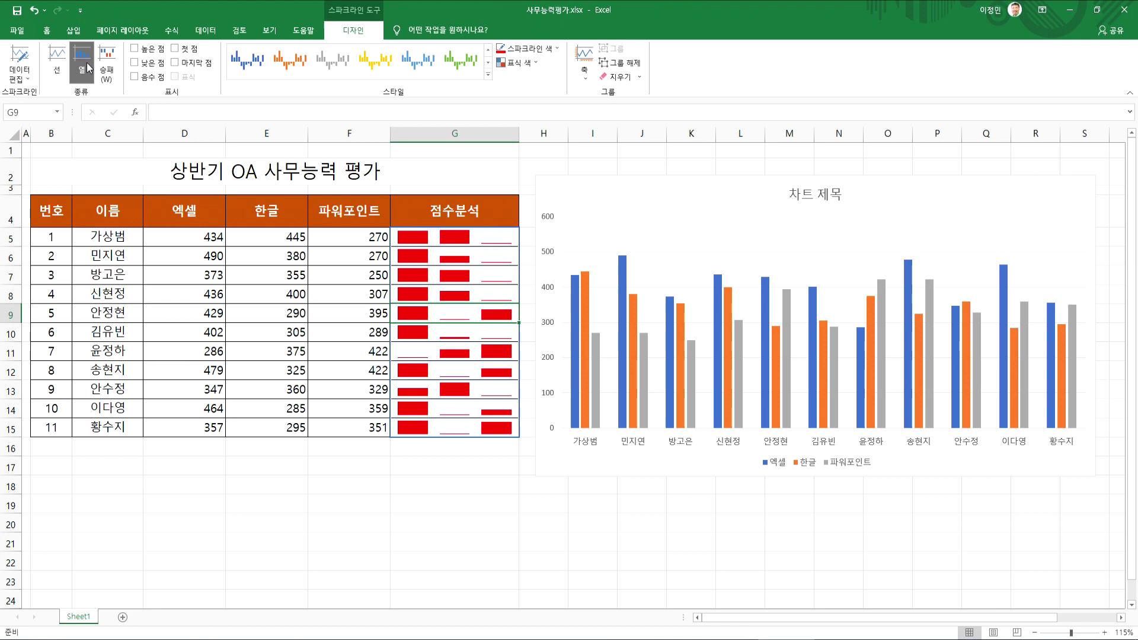
{"action": "left_click", "coordinate": [256, 68]}
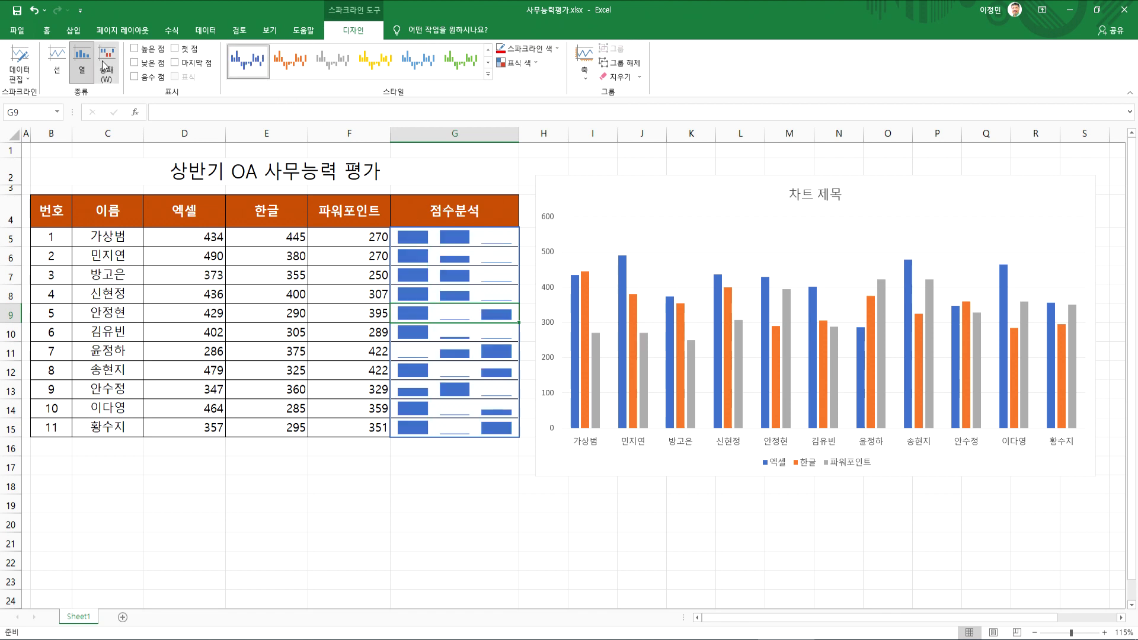
{"action": "left_click", "coordinate": [58, 59]}
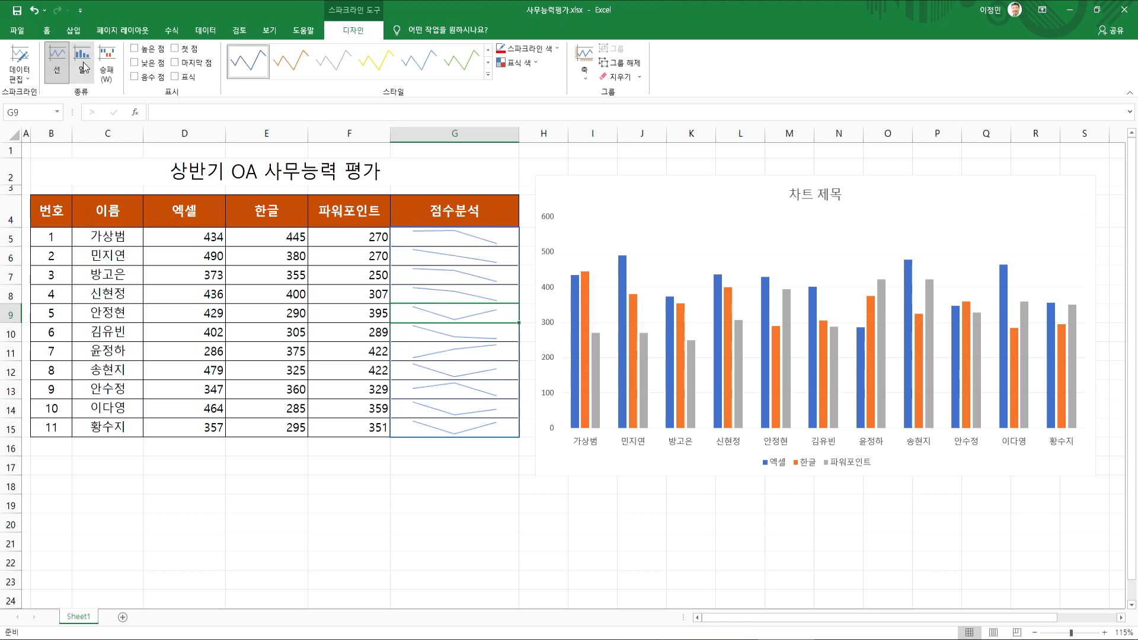
{"action": "left_click", "coordinate": [79, 59]}
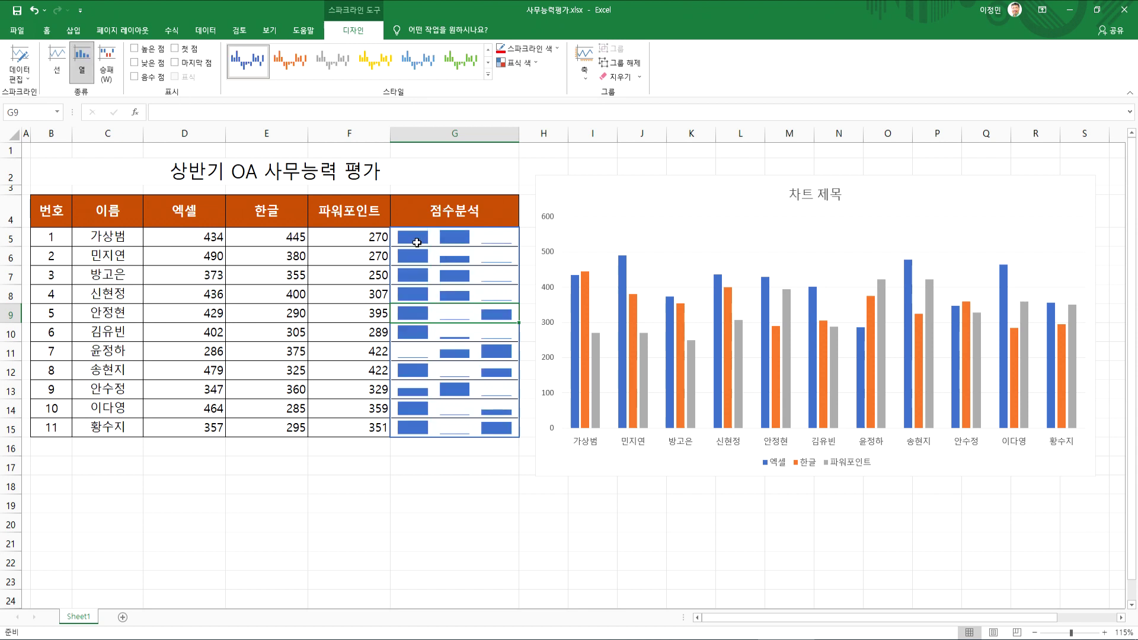
{"action": "left_click", "coordinate": [108, 64]}
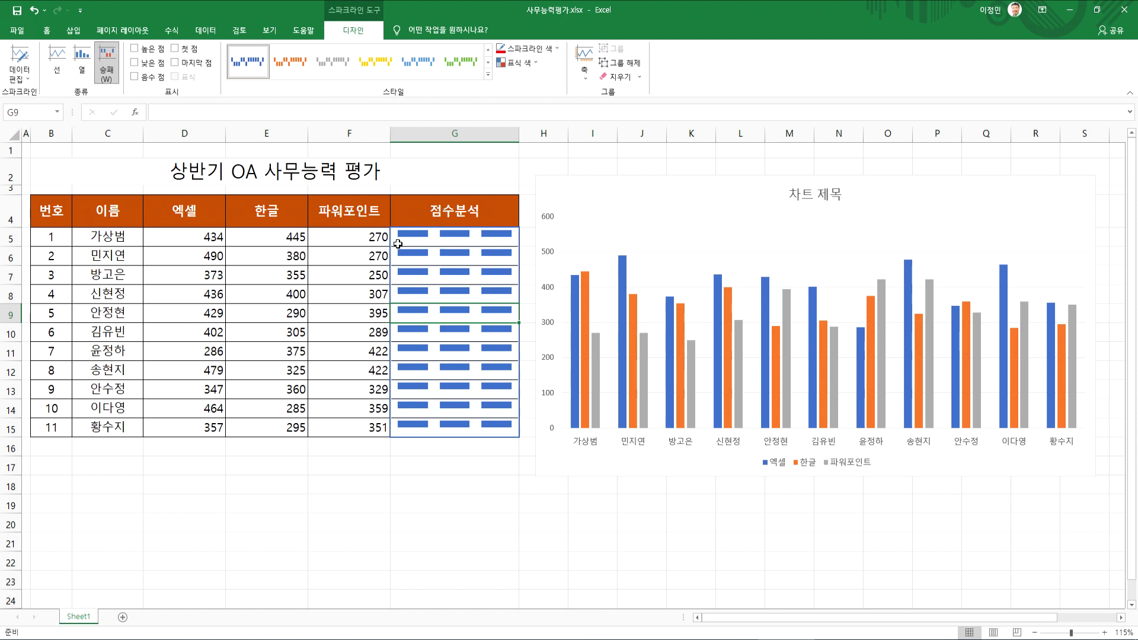
Step: Try a negative score of -200 in F5 to test the win/loss sparkline, and undo the change
{"action": "left_click", "coordinate": [376, 242]}
{"action": "type", "text": "-200"}
{"action": "key", "text": "Return"}
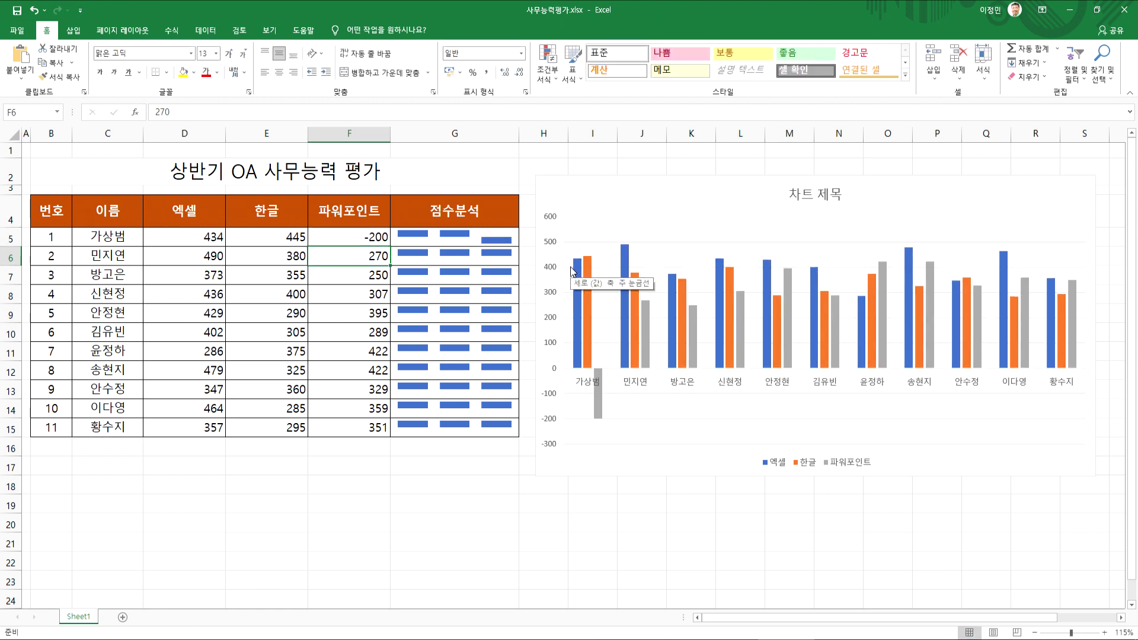
{"action": "left_click", "coordinate": [494, 240]}
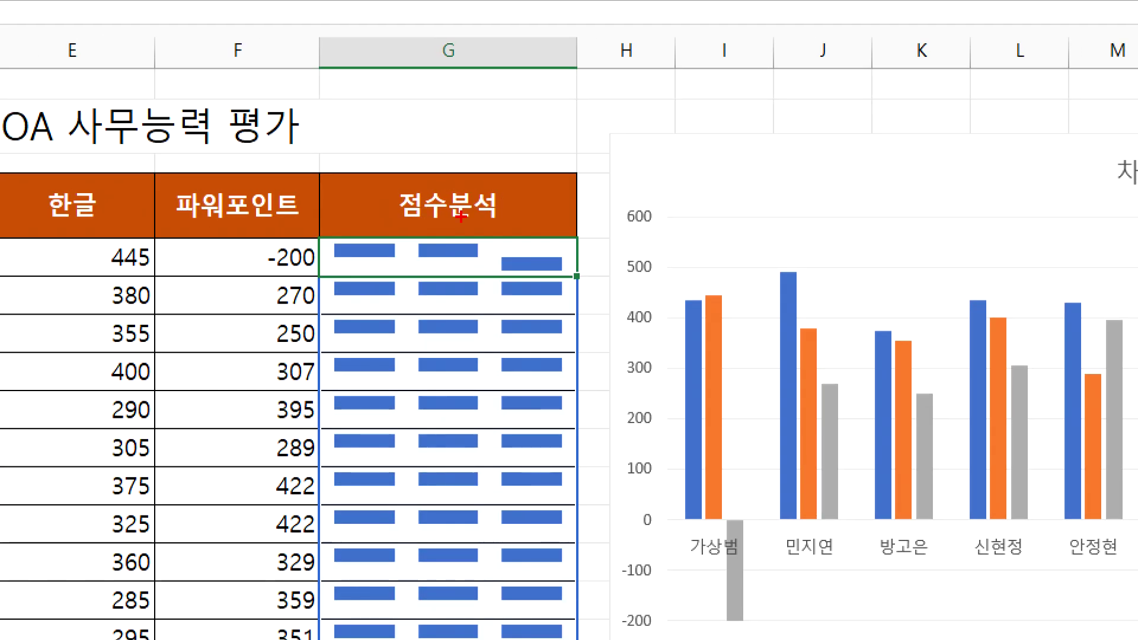
{"action": "left_click_drag", "start_coordinate": [475, 234], "coordinate": [496, 227]}
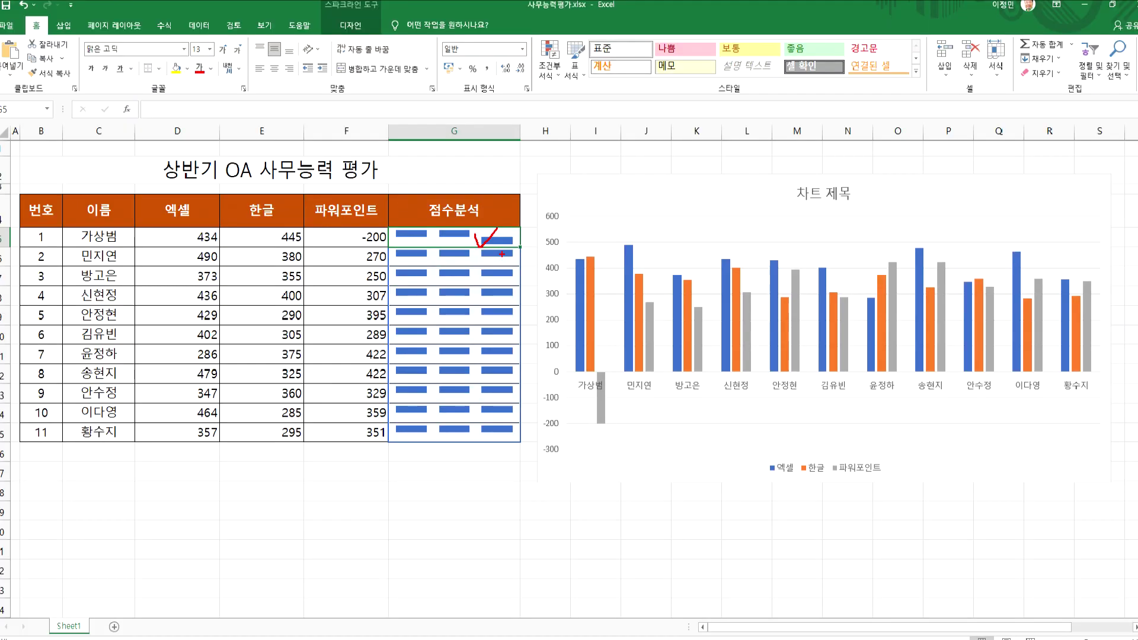
{"action": "left_click", "coordinate": [334, 236]}
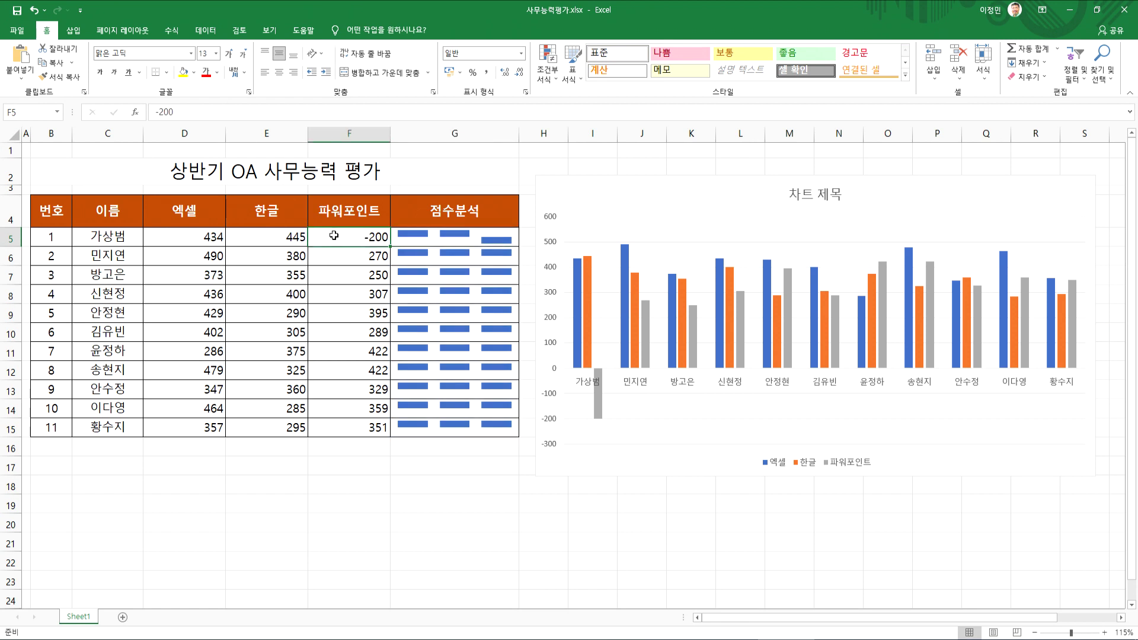
{"action": "key", "text": "ctrl+z"}
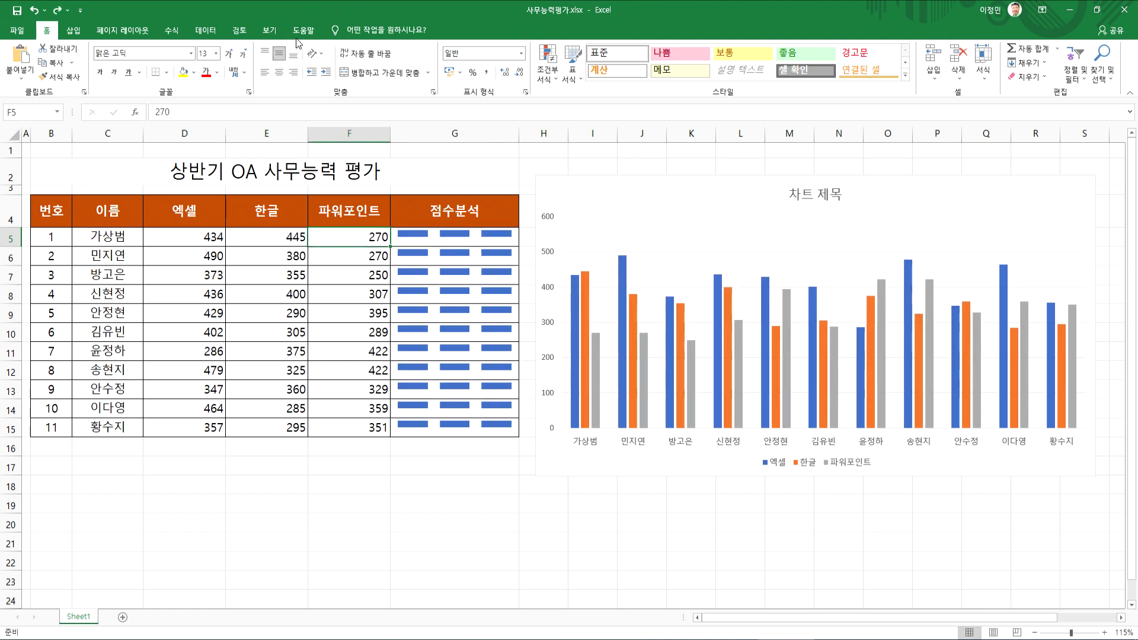
Step: Switch the 점수분석 sparklines between the column and line types to compare them, finishing with columns
{"action": "key", "text": "Right"}
{"action": "key", "text": "Down"}
{"action": "left_click", "coordinate": [353, 30]}
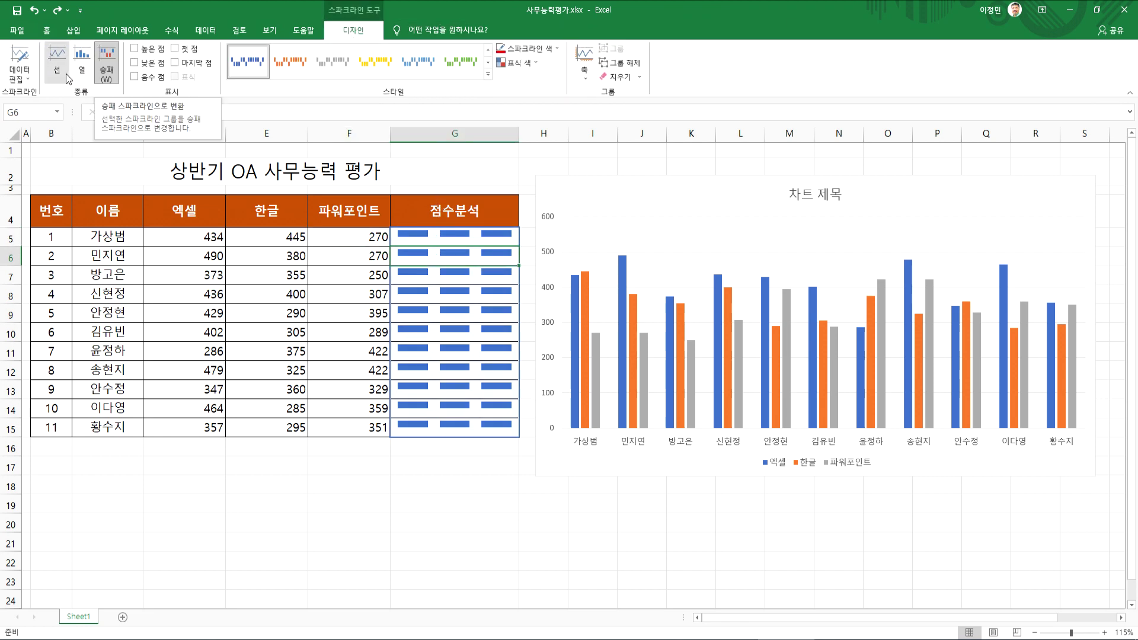
{"action": "left_click", "coordinate": [88, 78]}
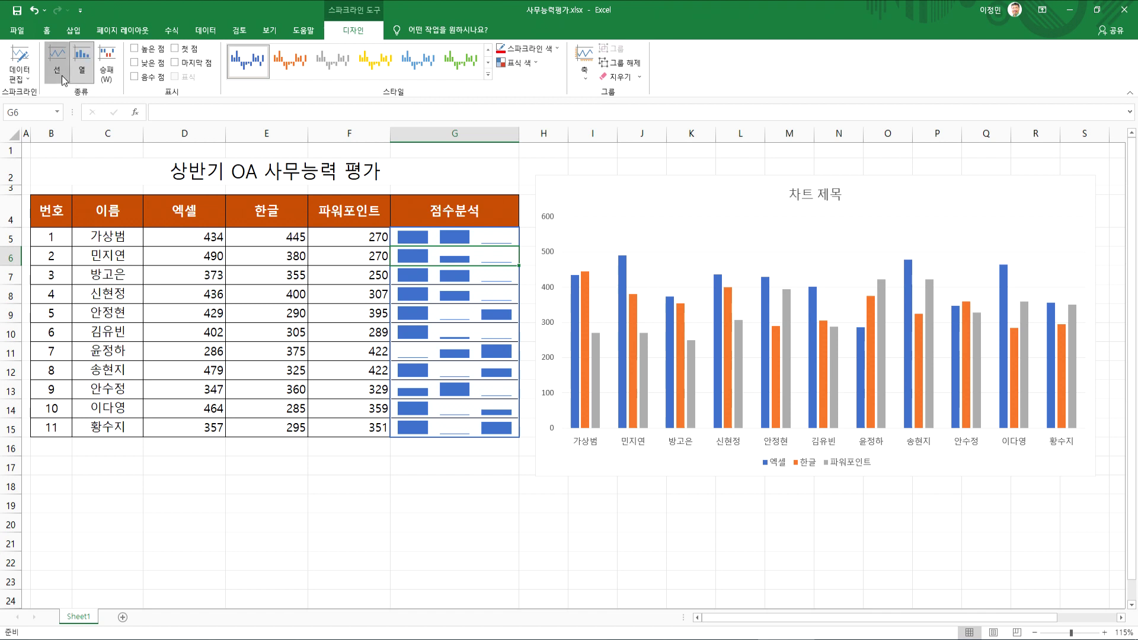
{"action": "left_click", "coordinate": [62, 74]}
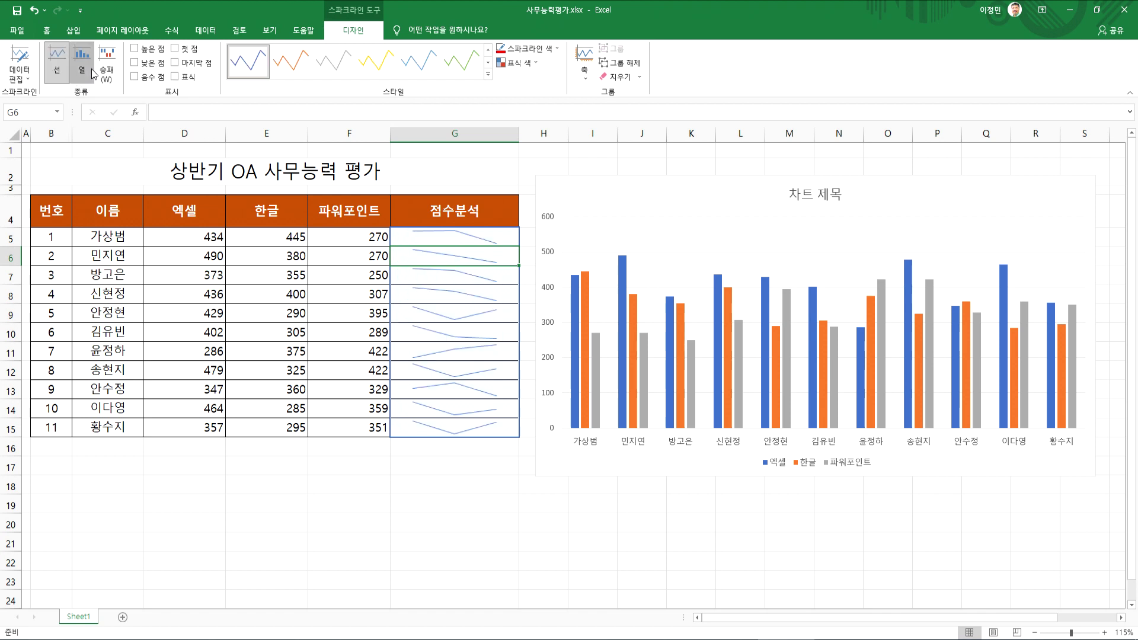
{"action": "left_click", "coordinate": [91, 69]}
{"action": "left_click", "coordinate": [61, 74]}
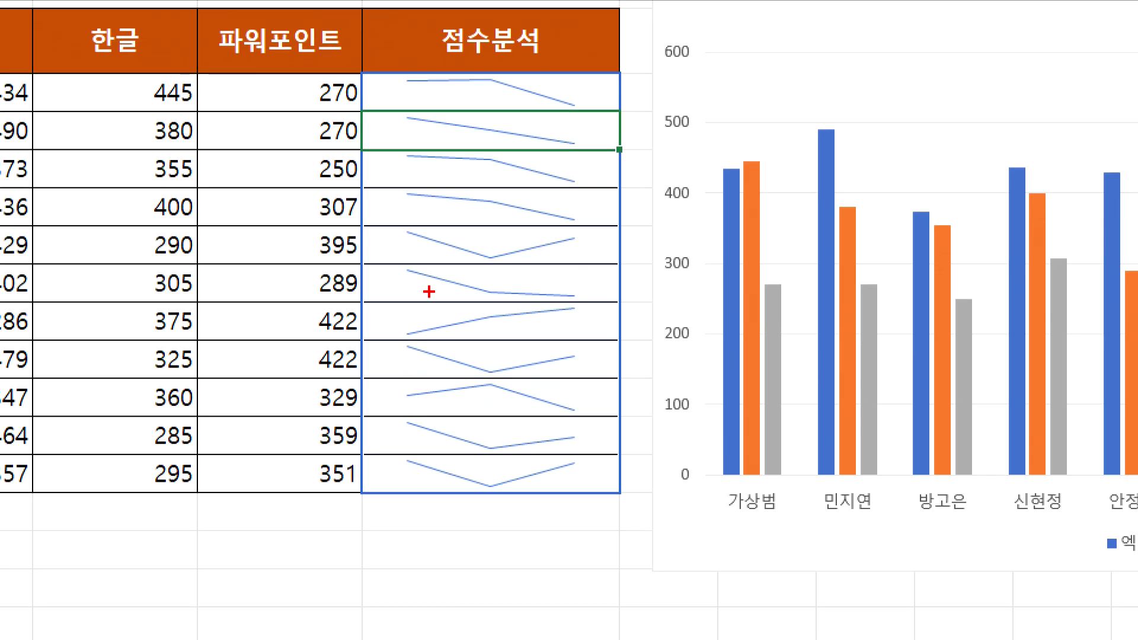
{"action": "left_click_drag", "start_coordinate": [411, 122], "coordinate": [560, 151]}
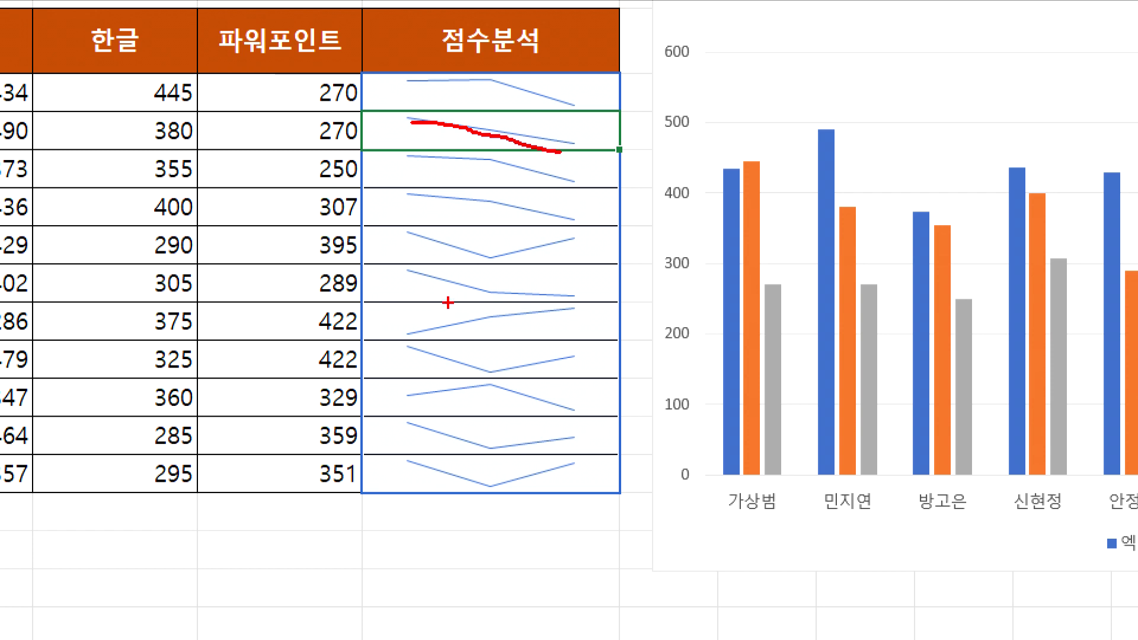
{"action": "mouse_move", "coordinate": [413, 135]}
{"action": "left_mouse_down"}
{"action": "mouse_move", "coordinate": [427, 115]}
{"action": "mouse_move", "coordinate": [414, 127]}
{"action": "left_mouse_up"}
{"action": "left_click_drag", "start_coordinate": [482, 135], "coordinate": [569, 165]}
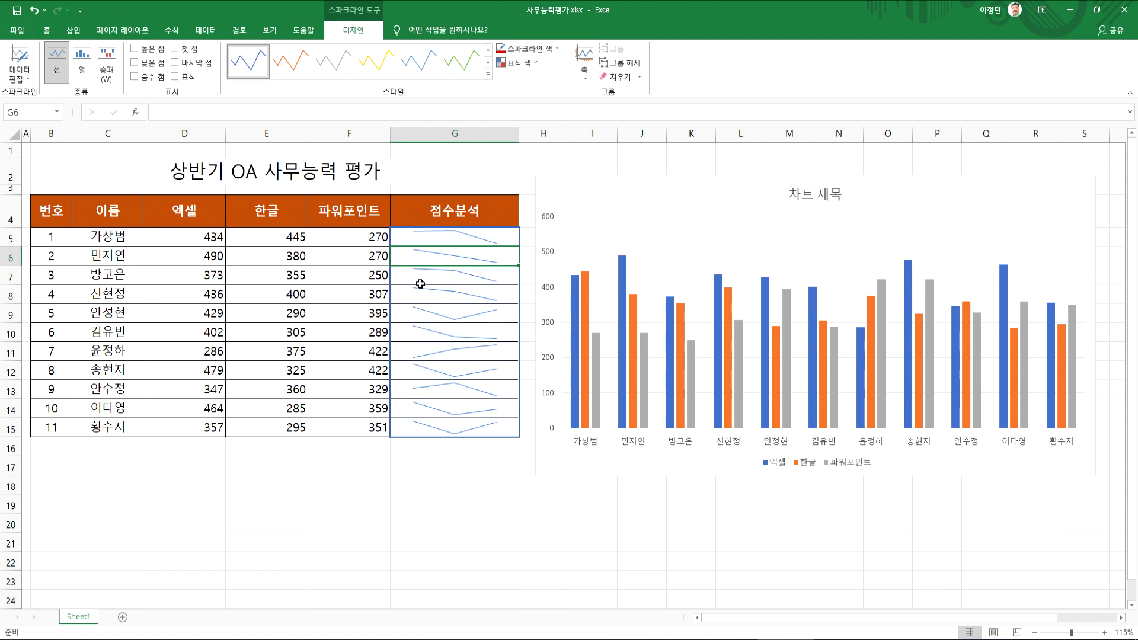
{"action": "left_click", "coordinate": [81, 65]}
{"action": "left_click", "coordinate": [450, 248]}
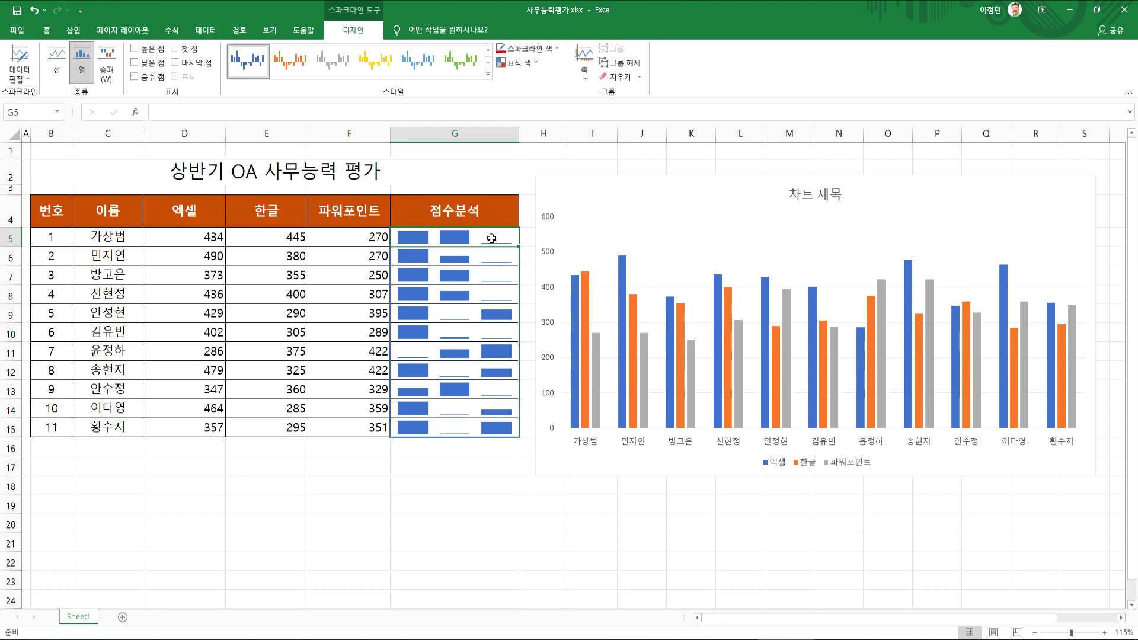
Step: Try the green and yellow preset styles on the 점수분석 sparklines and apply the dark blue one from the full style gallery
{"action": "left_click", "coordinate": [458, 67]}
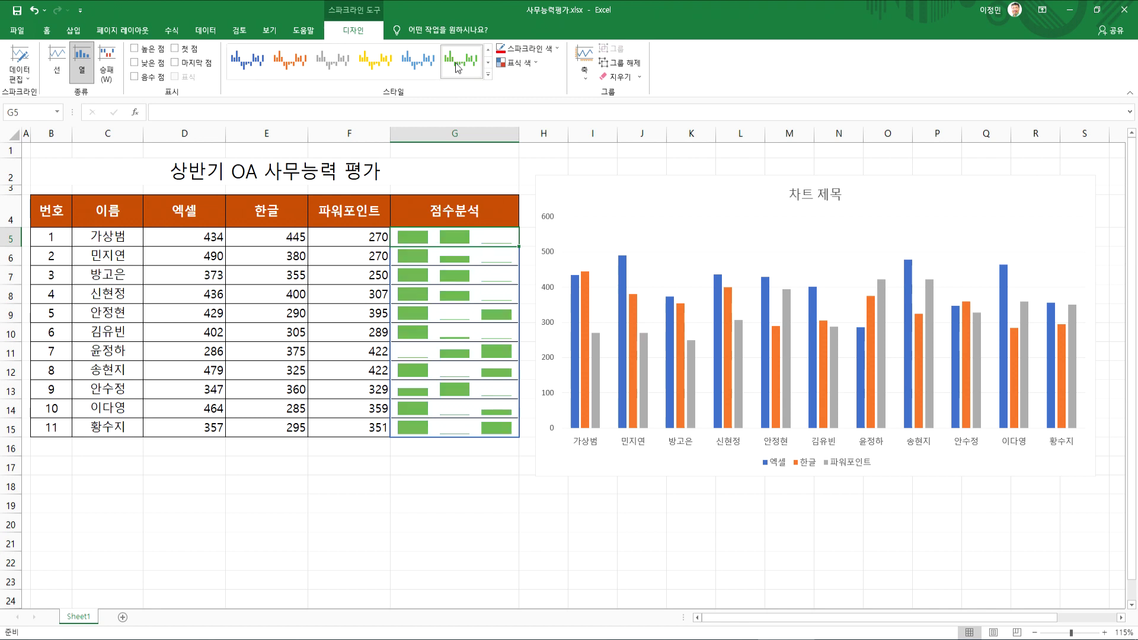
{"action": "left_click", "coordinate": [372, 61]}
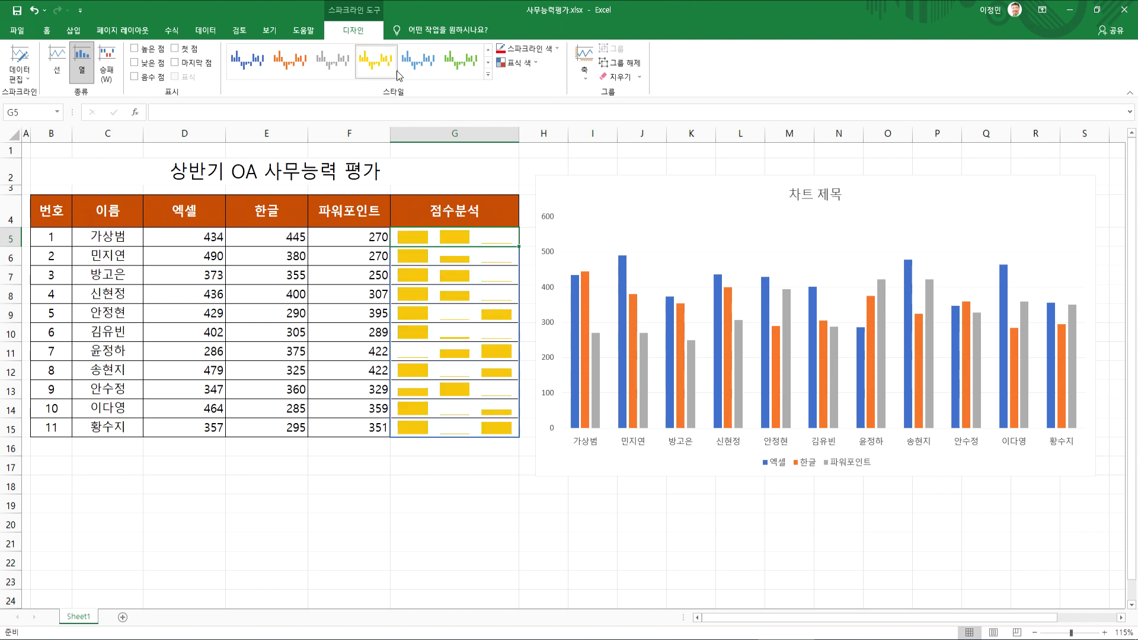
{"action": "left_click", "coordinate": [488, 75]}
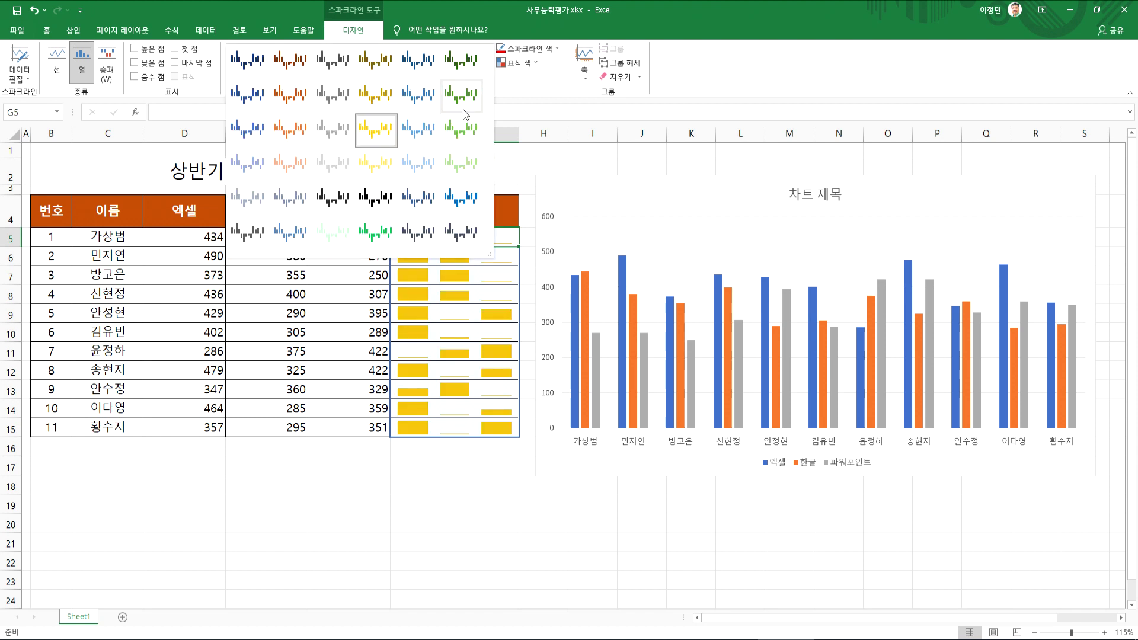
{"action": "left_click", "coordinate": [461, 231]}
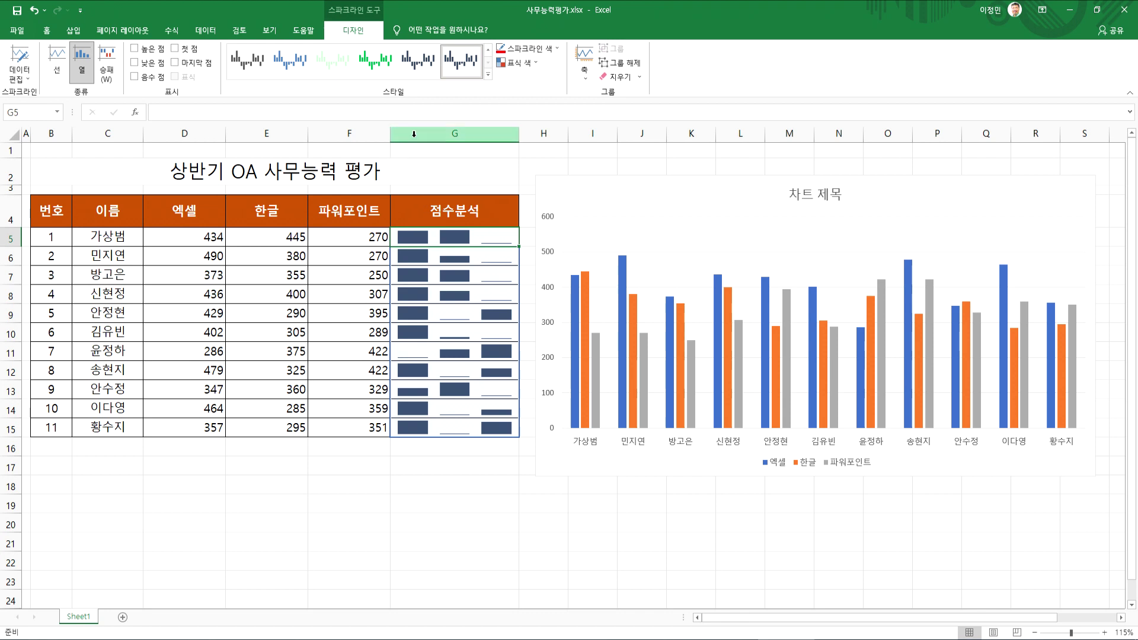
Step: Highlight the high point in each 점수분석 sparkline and set its marker colour to red
{"action": "left_click", "coordinate": [135, 49]}
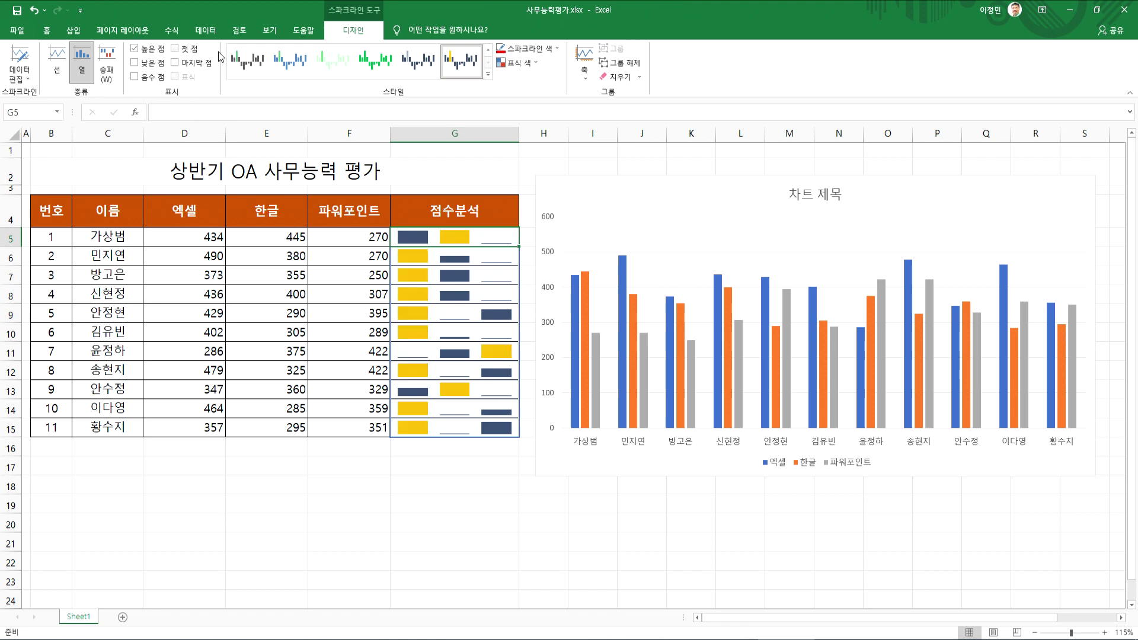
{"action": "left_click", "coordinate": [534, 67]}
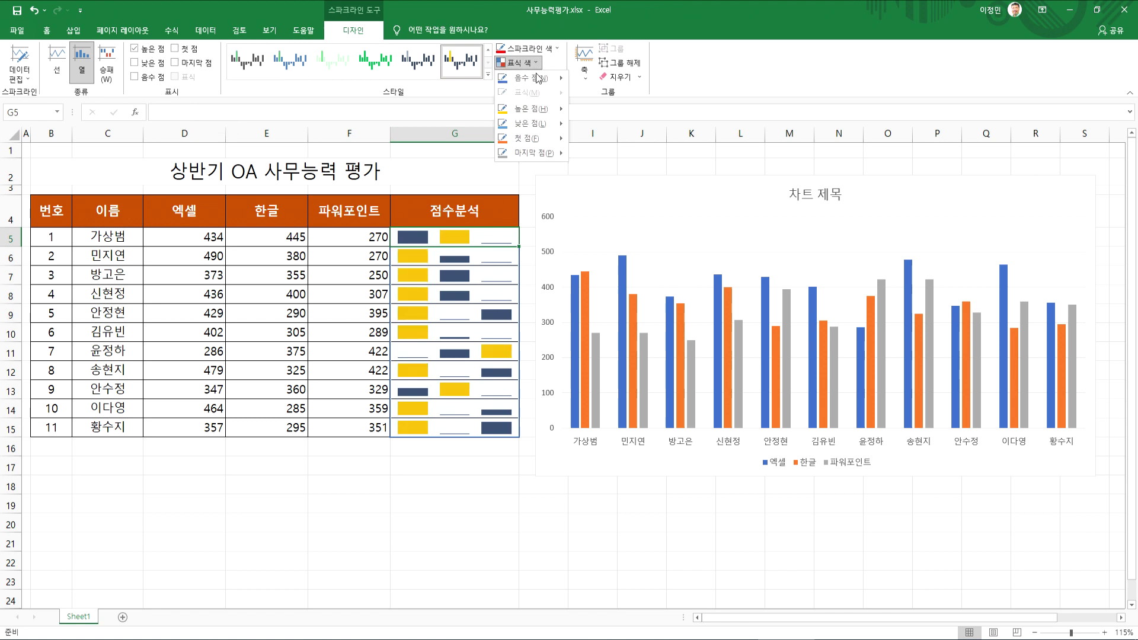
{"action": "mouse_move", "coordinate": [535, 110]}
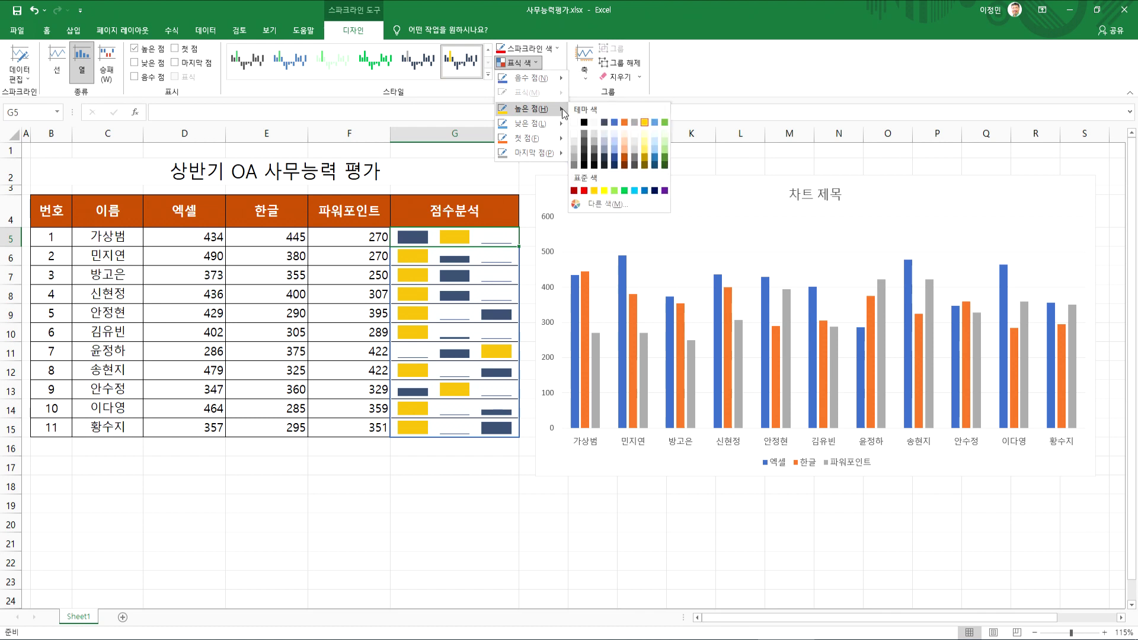
{"action": "left_click", "coordinate": [585, 191]}
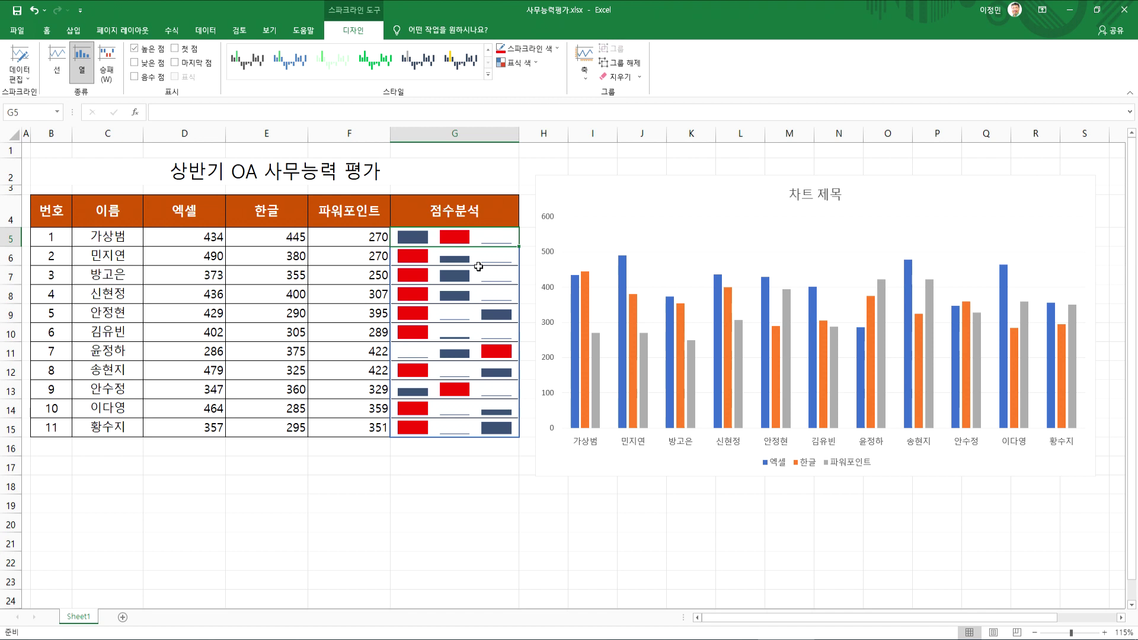
Step: Turn off the high point on the 점수분석 sparklines and highlight the low point in red instead
{"action": "left_click", "coordinate": [151, 52]}
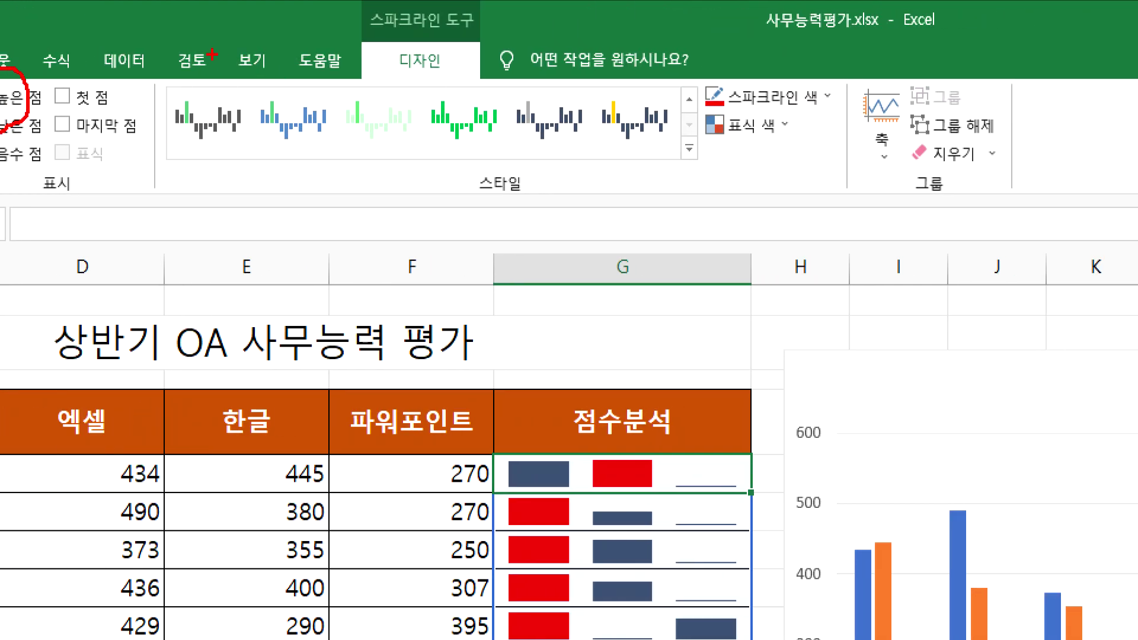
{"action": "mouse_move", "coordinate": [785, 176]}
{"action": "left_mouse_down"}
{"action": "mouse_move", "coordinate": [695, 143]}
{"action": "mouse_move", "coordinate": [760, 109]}
{"action": "mouse_move", "coordinate": [798, 155]}
{"action": "mouse_move", "coordinate": [739, 191]}
{"action": "left_mouse_up"}
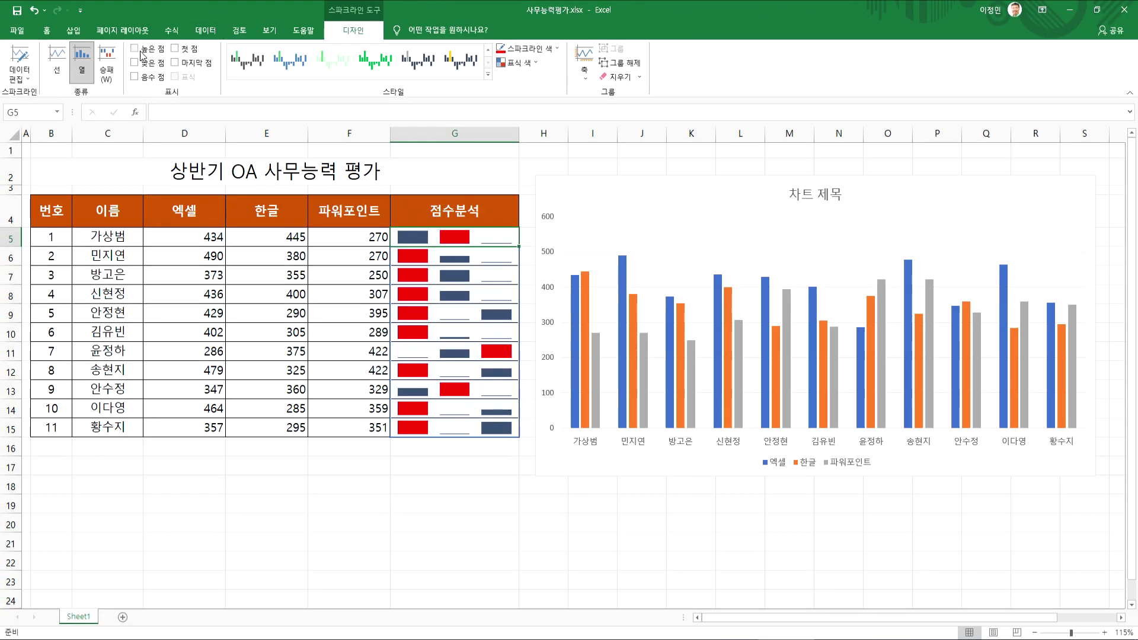
{"action": "left_click", "coordinate": [70, 96]}
{"action": "left_click", "coordinate": [139, 64]}
{"action": "left_click", "coordinate": [517, 63]}
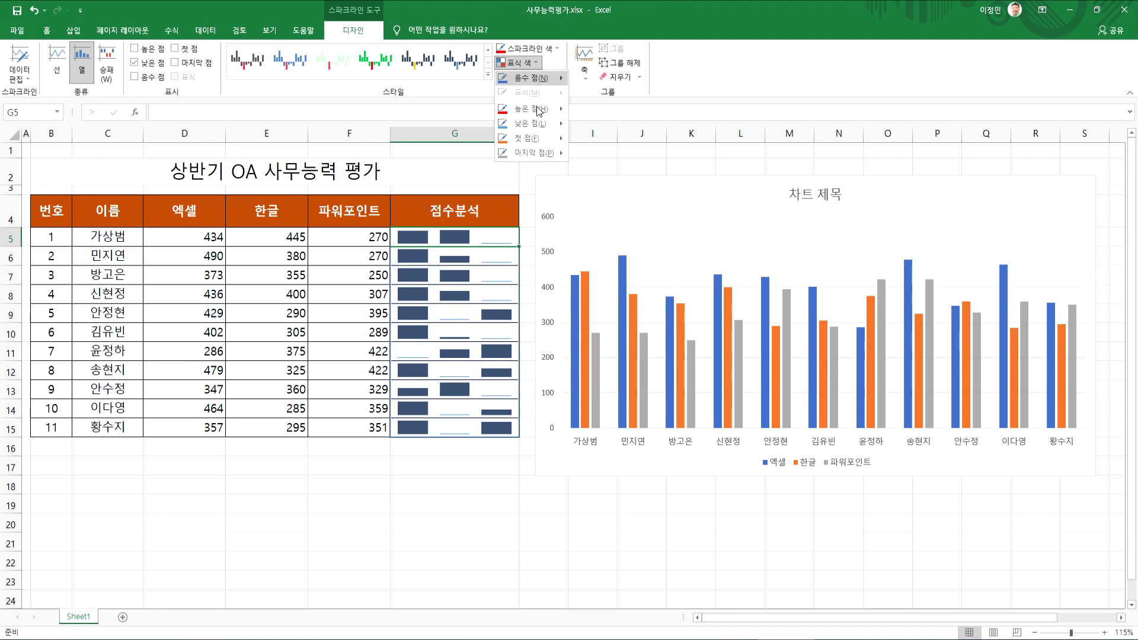
{"action": "mouse_move", "coordinate": [536, 126]}
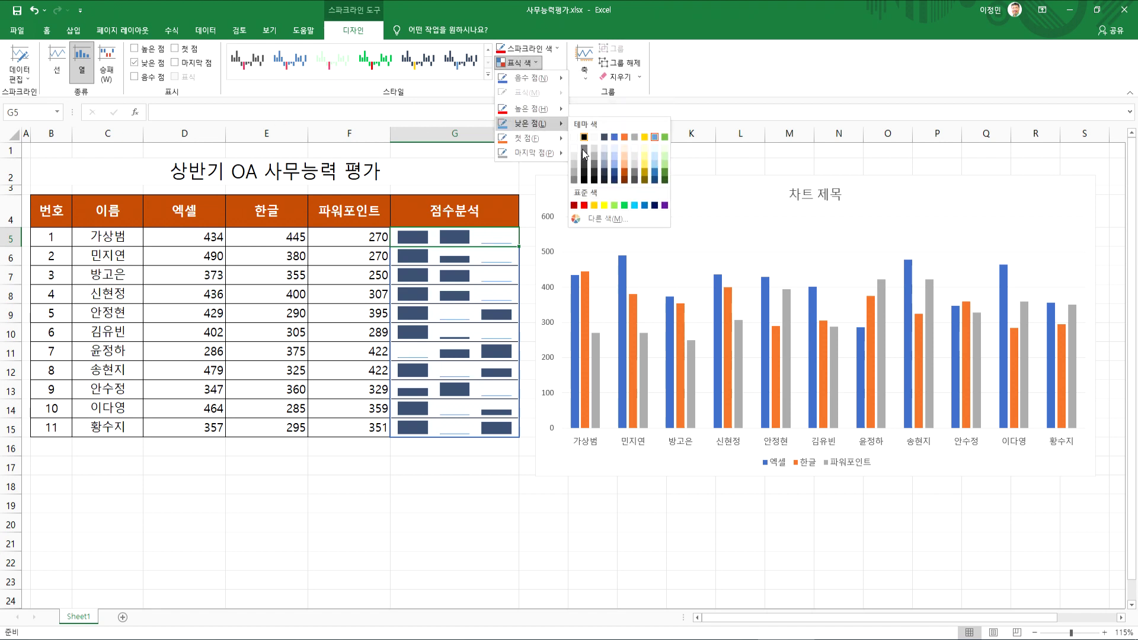
{"action": "left_click", "coordinate": [582, 208]}
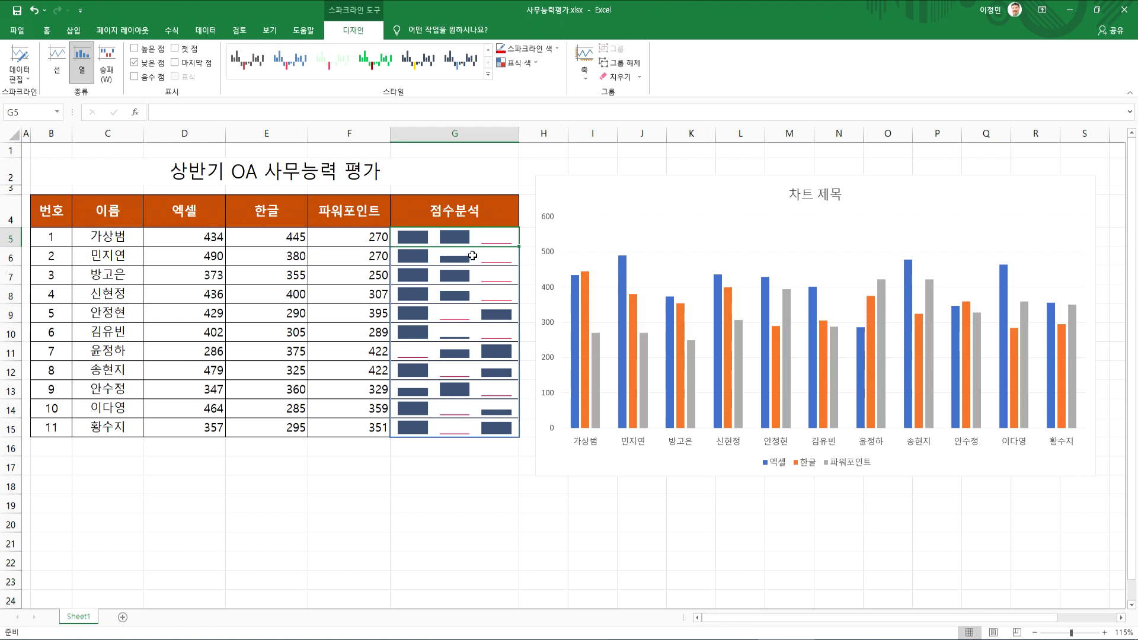
Step: Turn the high point of the 점수분석 sparklines back on and set its marker colour to green
{"action": "left_click", "coordinate": [153, 49]}
{"action": "left_click", "coordinate": [538, 68]}
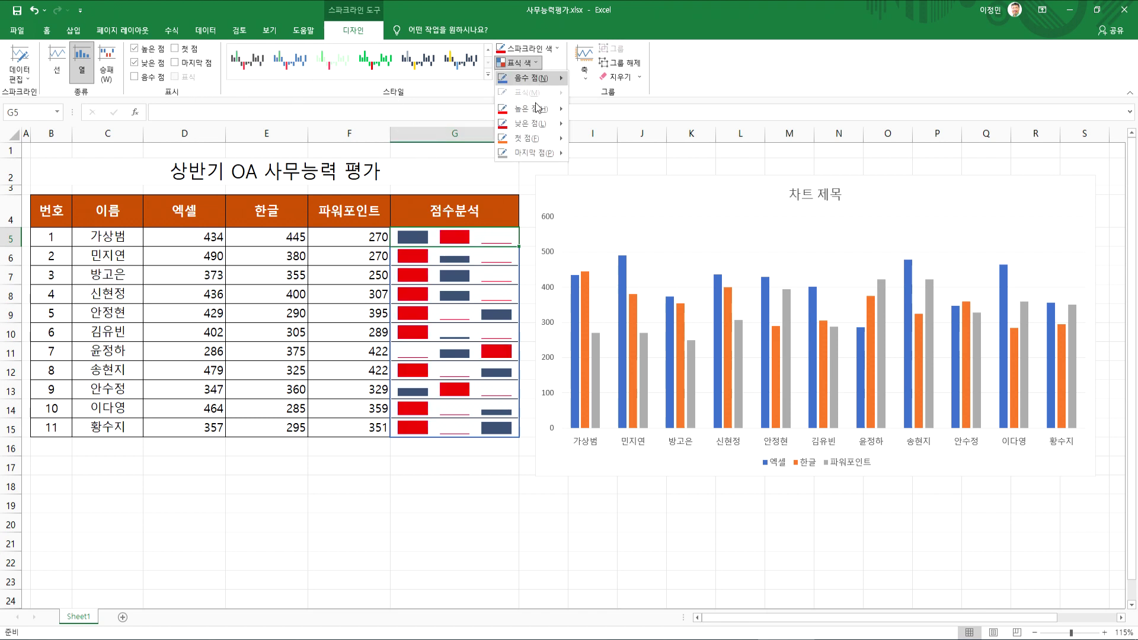
{"action": "mouse_move", "coordinate": [534, 110]}
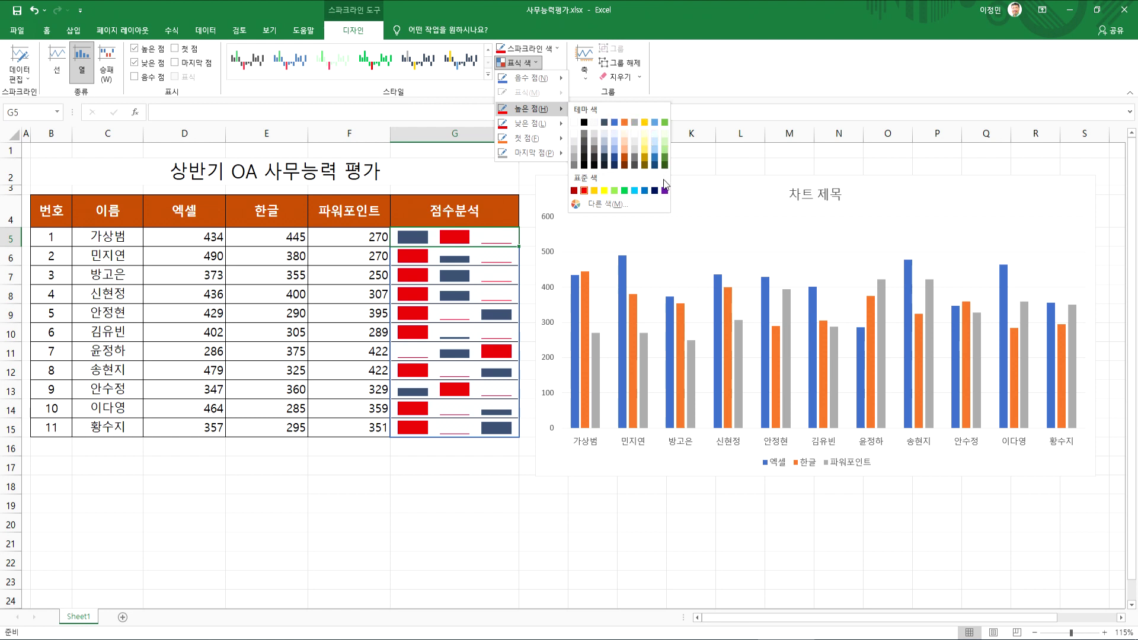
{"action": "left_click", "coordinate": [410, 276]}
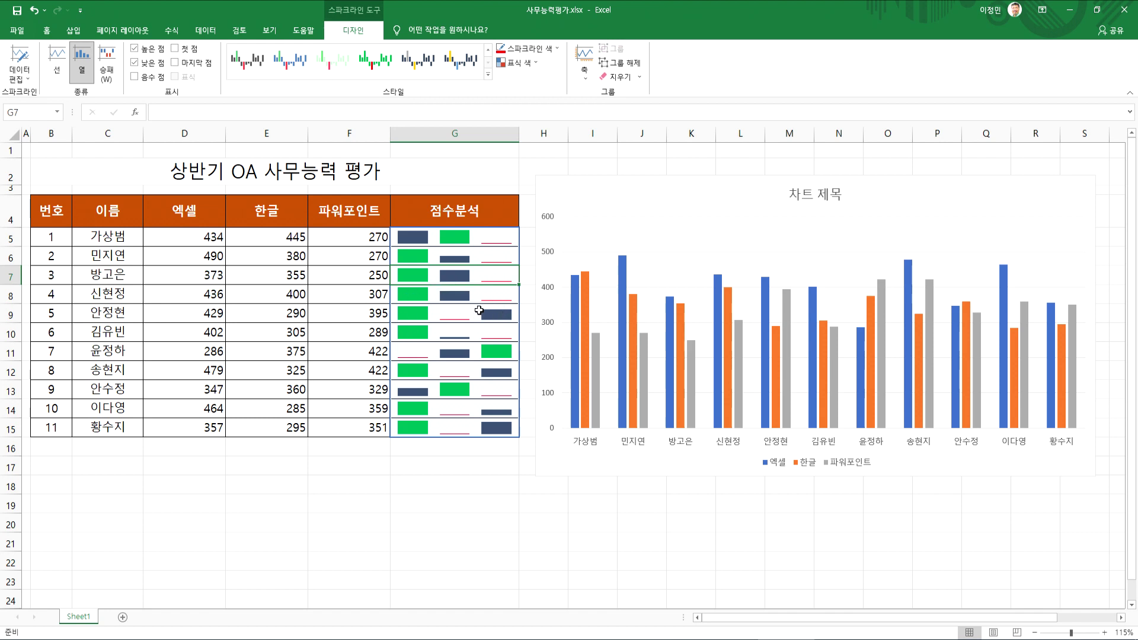
{"action": "key", "text": "Down"}
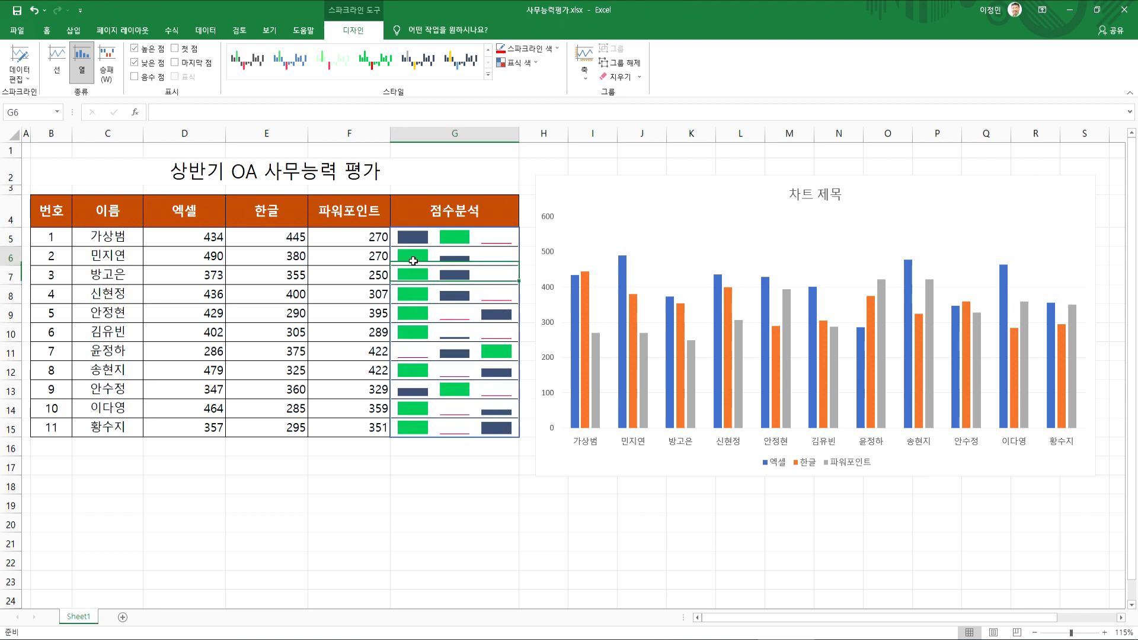
{"action": "left_click", "coordinate": [454, 475]}
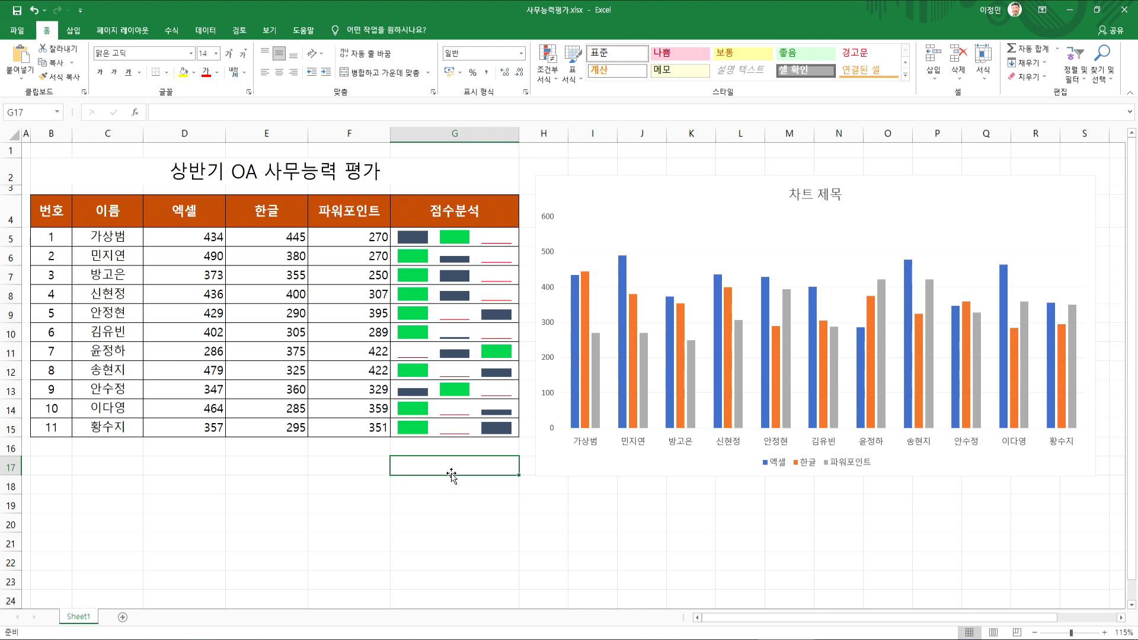
Step: Open the workbook 장학금현황.xlsx from the 14차시 folder
{"action": "key", "text": "ctrl+o"}
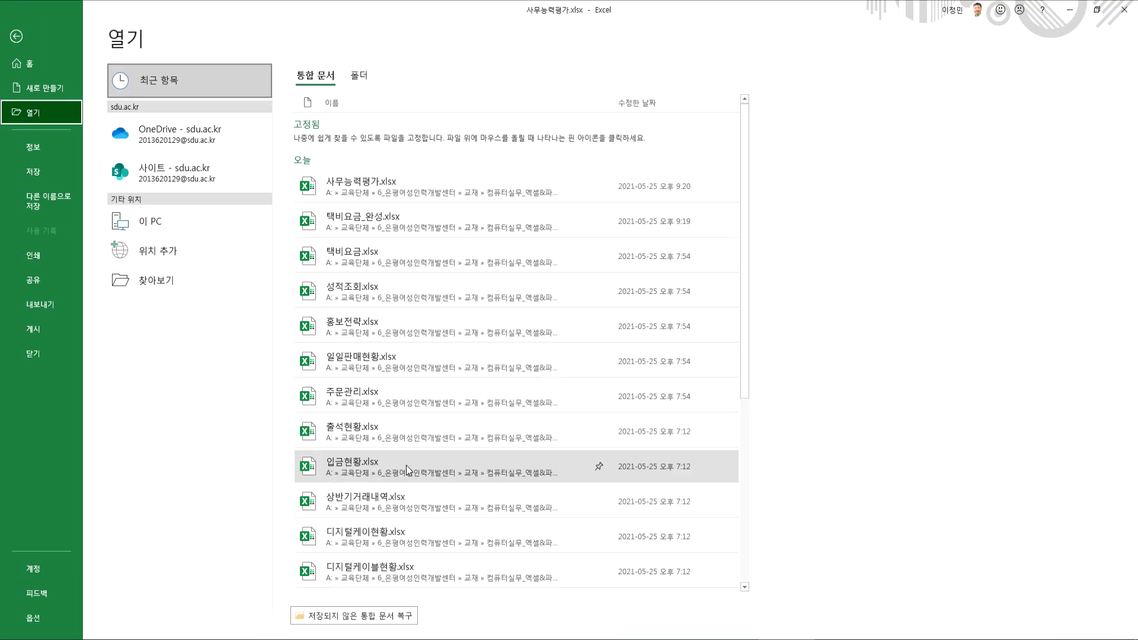
{"action": "left_click", "coordinate": [146, 278]}
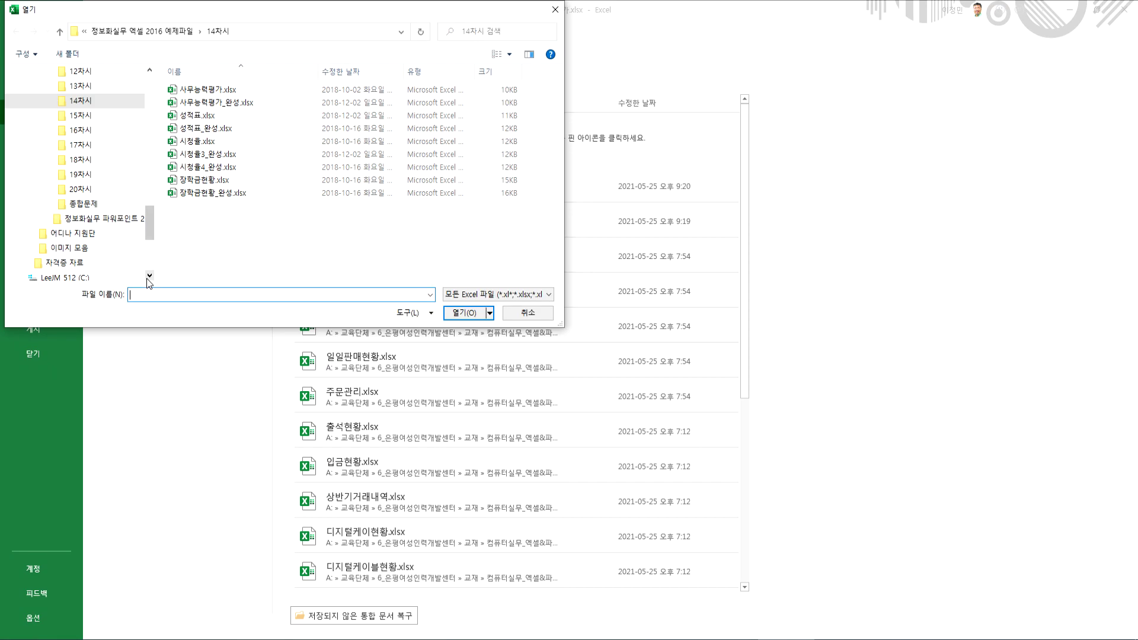
{"action": "double_click", "coordinate": [201, 180]}
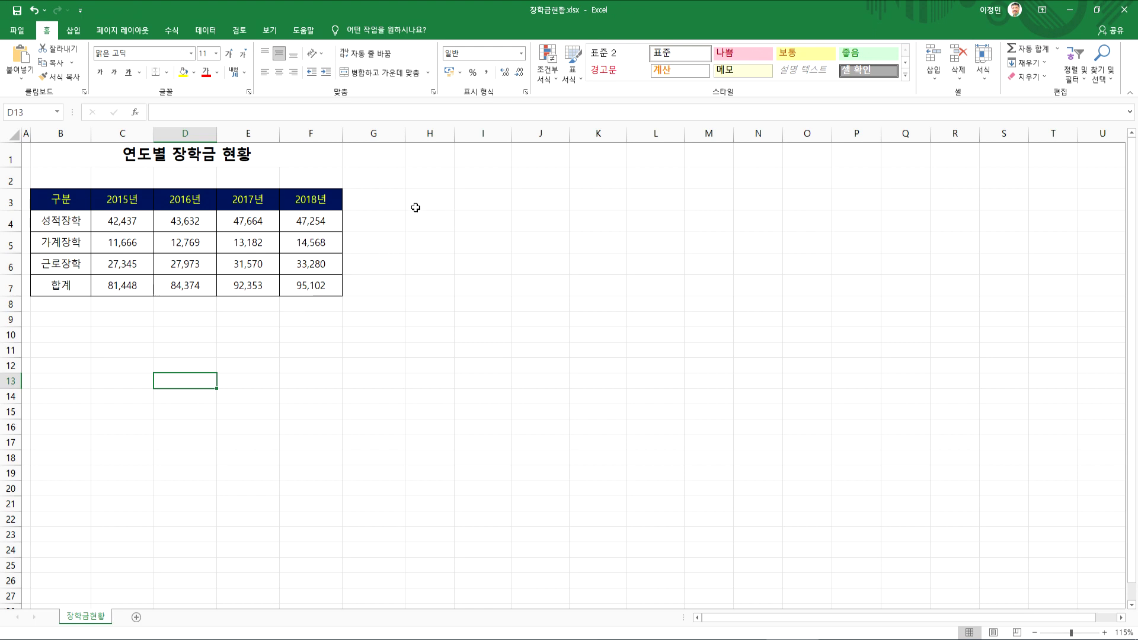
Step: Add the header 성적그래프 in G3, beside the 2018년 column
{"action": "left_click", "coordinate": [375, 205]}
{"action": "type", "text": "2019년"}
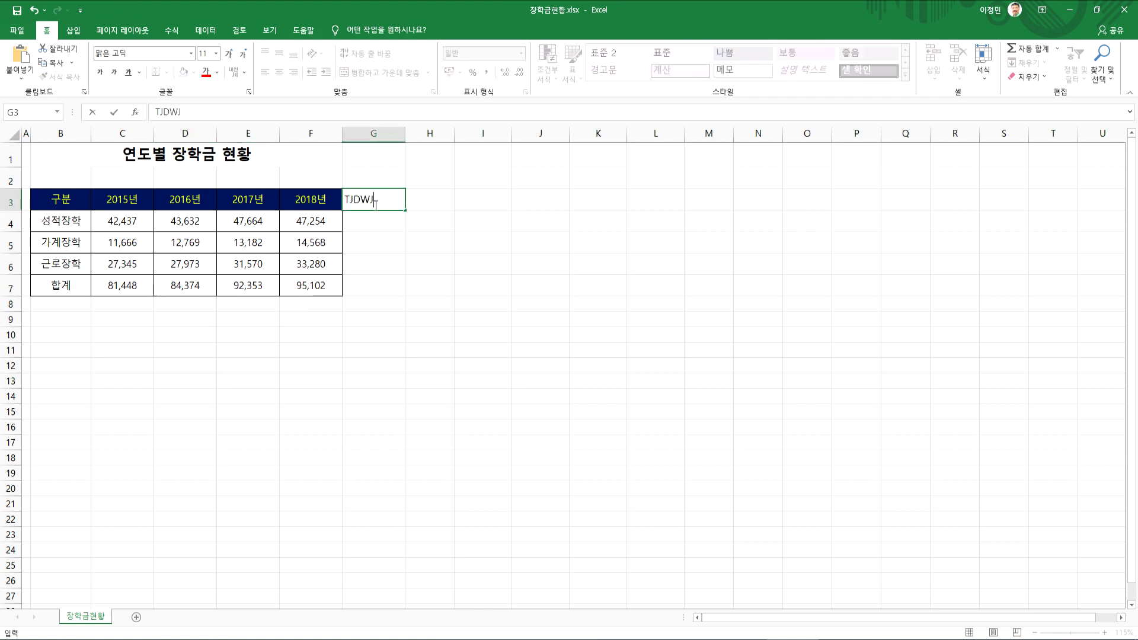
{"action": "key", "text": "Escape"}
{"action": "type", "text": "성적그랲"}
{"action": "type", "text": "프"}
{"action": "key", "text": "Return"}
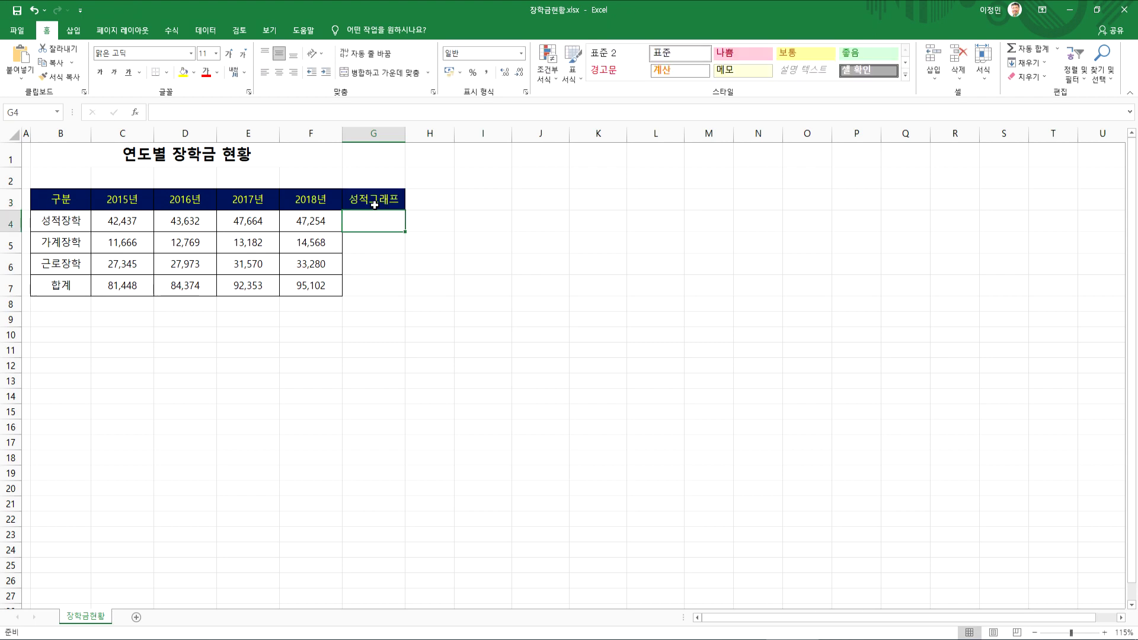
Step: Insert column sparklines in G4:G7 under 성적그래프, using the yearly scholarship data in C4:F7
{"action": "left_click", "coordinate": [374, 205]}
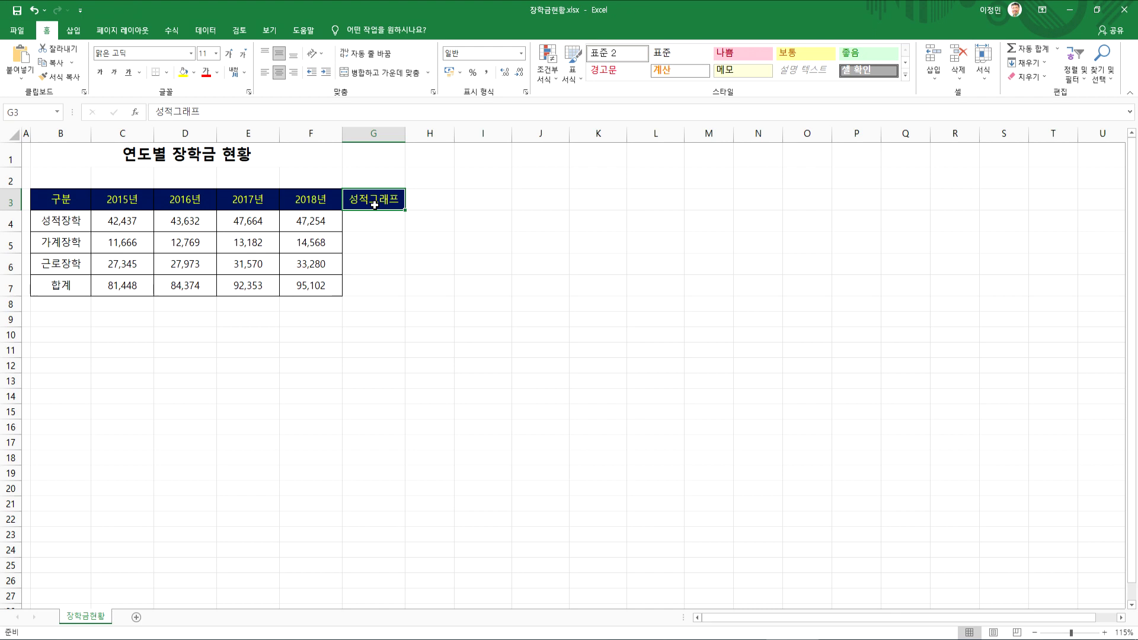
{"action": "left_click_drag", "start_coordinate": [358, 218], "coordinate": [364, 285]}
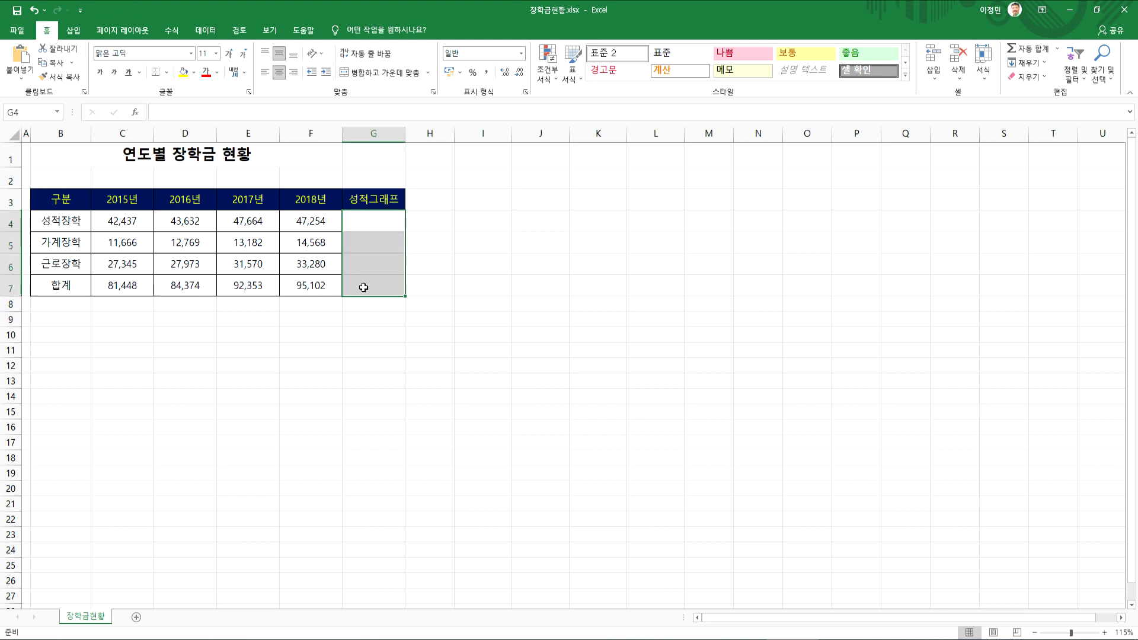
{"action": "left_click", "coordinate": [76, 33]}
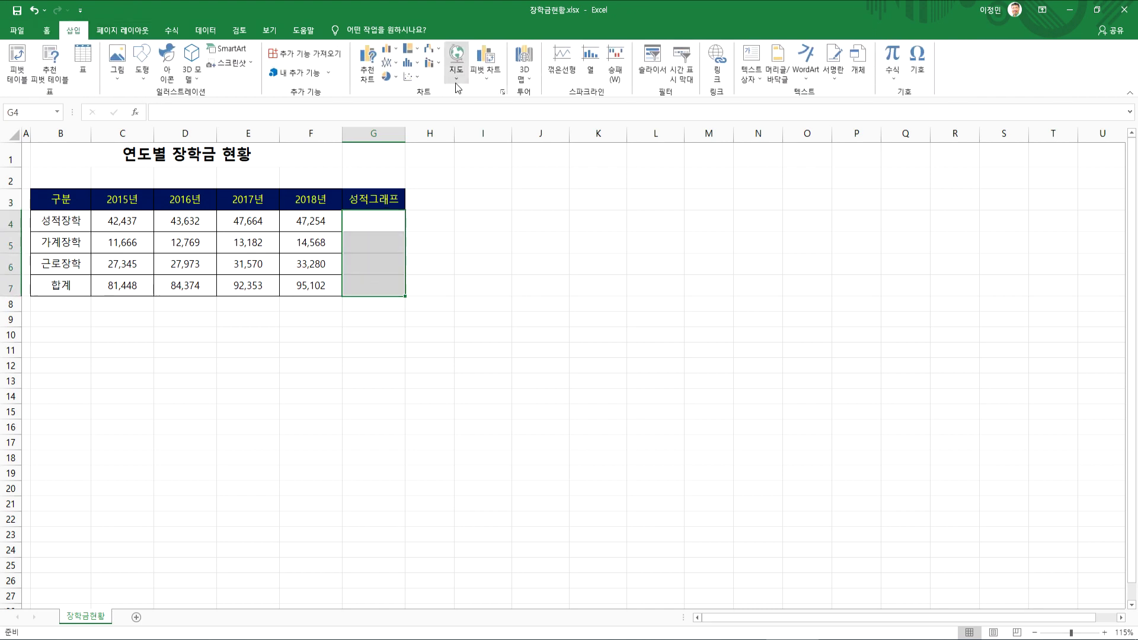
{"action": "left_click", "coordinate": [589, 65]}
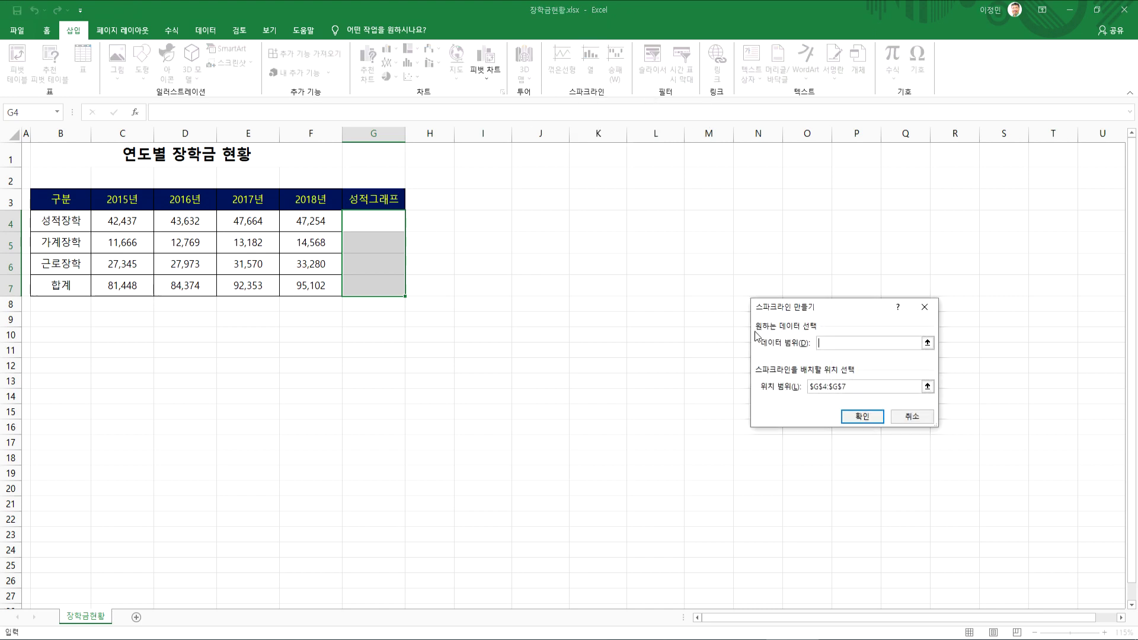
{"action": "left_click_drag", "start_coordinate": [129, 226], "coordinate": [310, 287]}
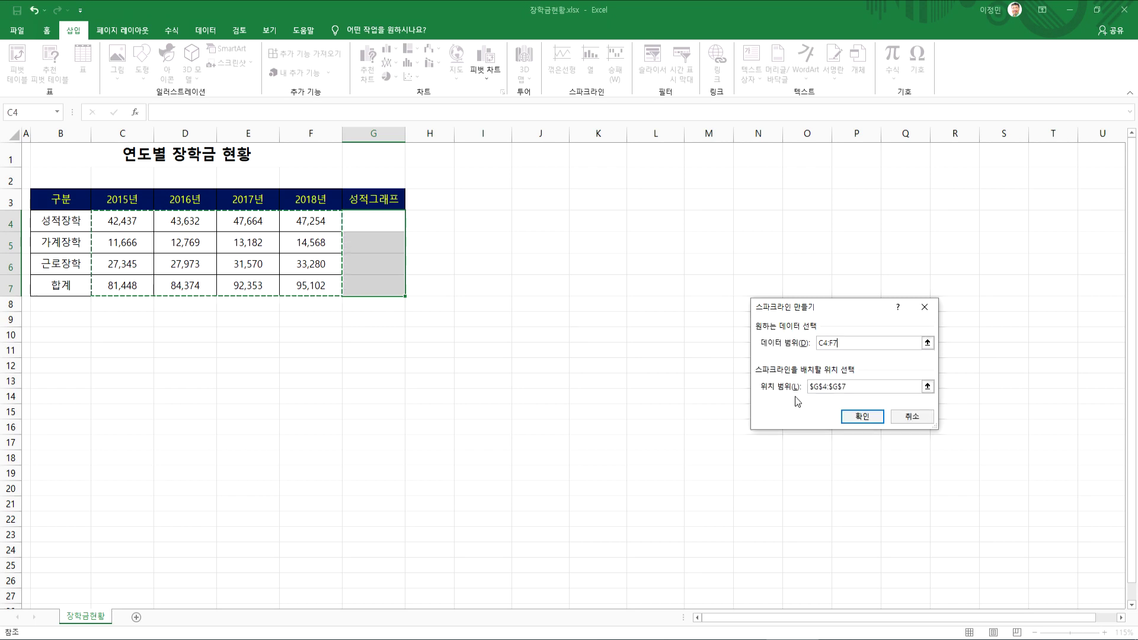
{"action": "left_click", "coordinate": [862, 416]}
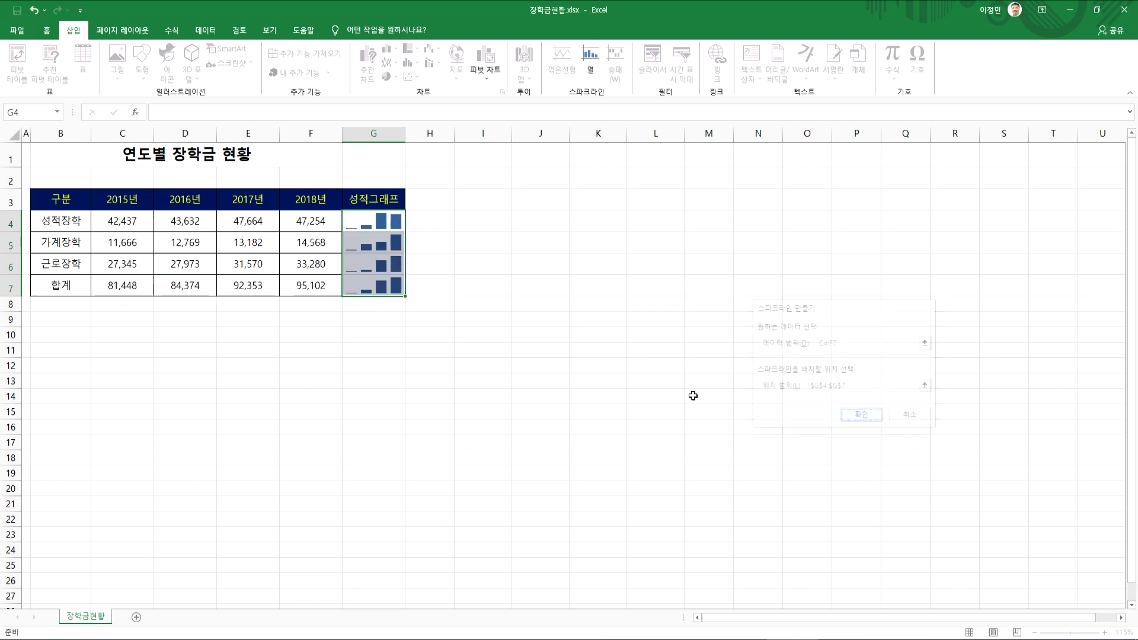
{"action": "left_click", "coordinate": [548, 351]}
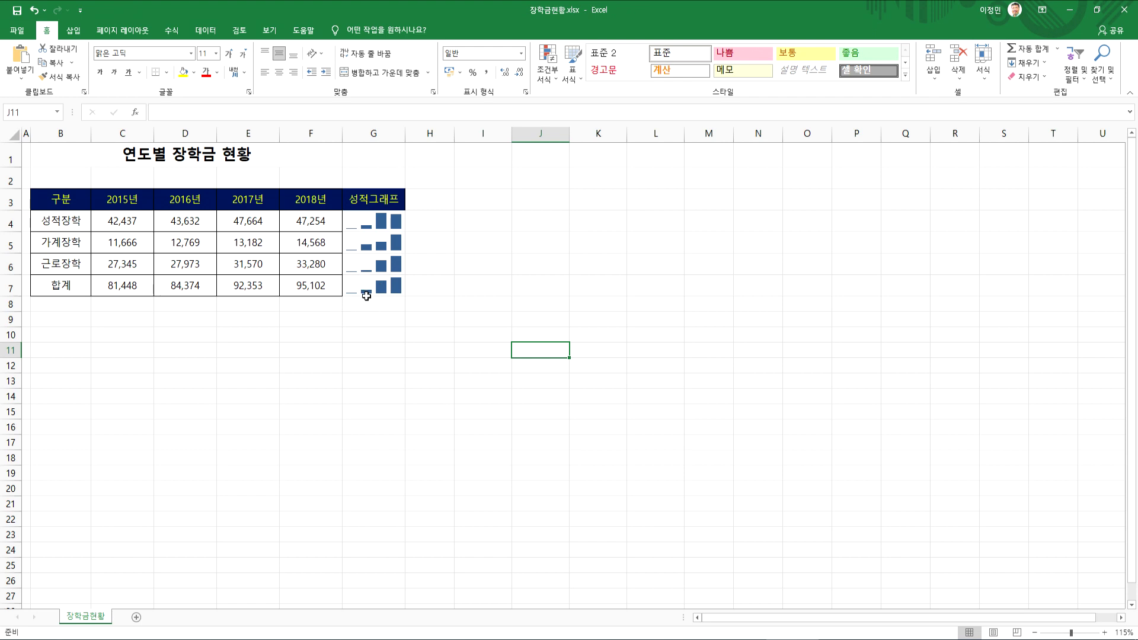
Step: Apply all borders to the table body from B4 to G7, including the sparkline cells
{"action": "left_click_drag", "start_coordinate": [364, 226], "coordinate": [59, 286]}
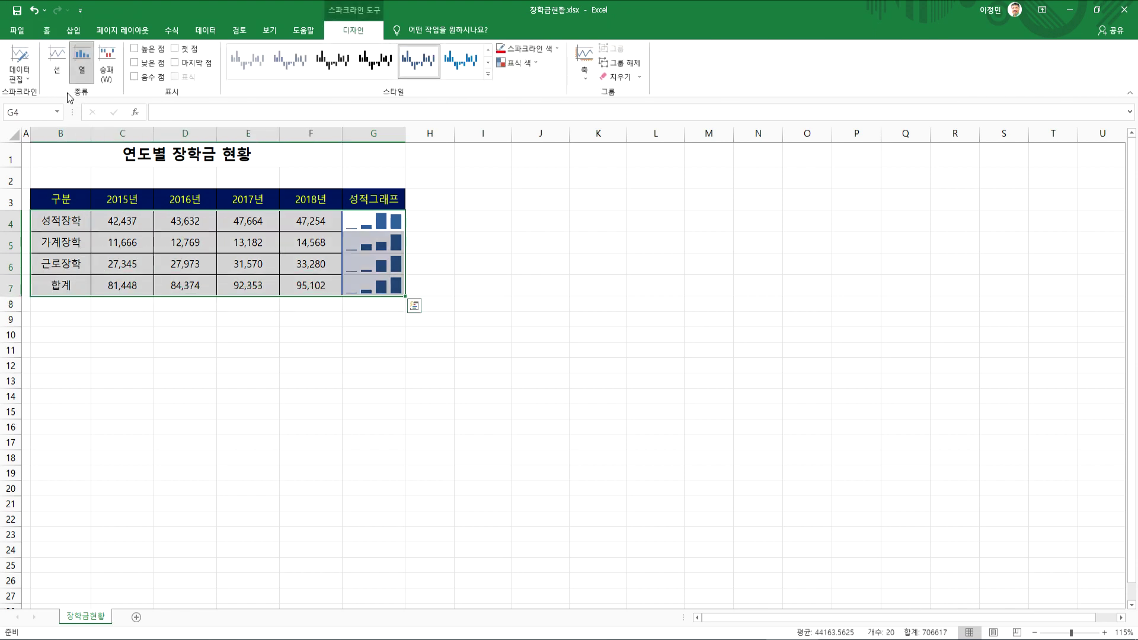
{"action": "left_click", "coordinate": [46, 31]}
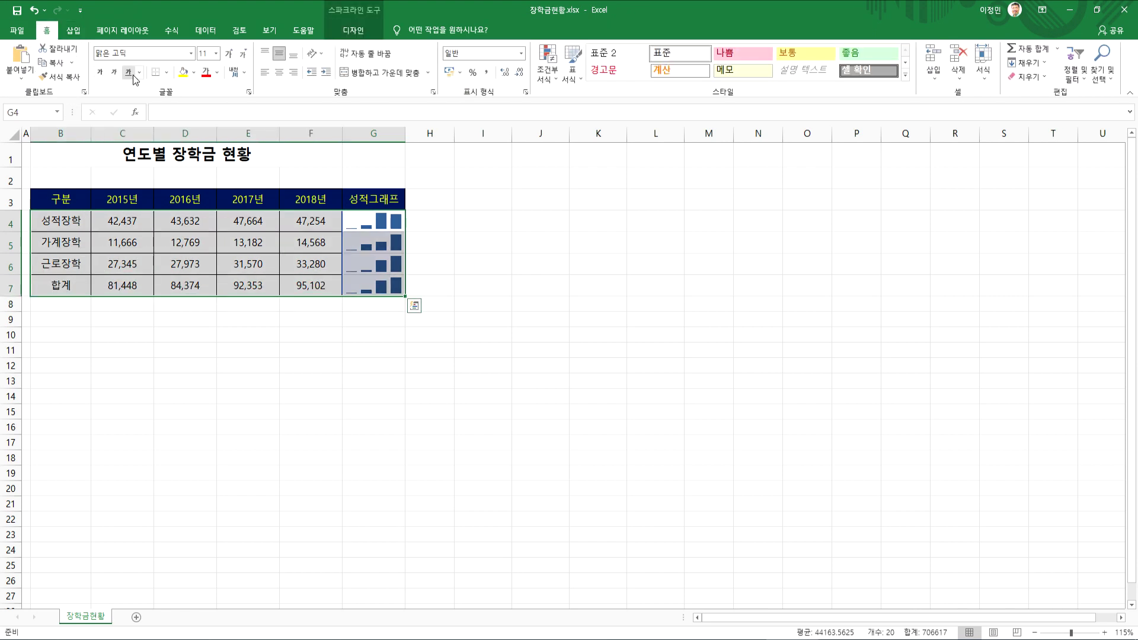
{"action": "left_click", "coordinate": [167, 72]}
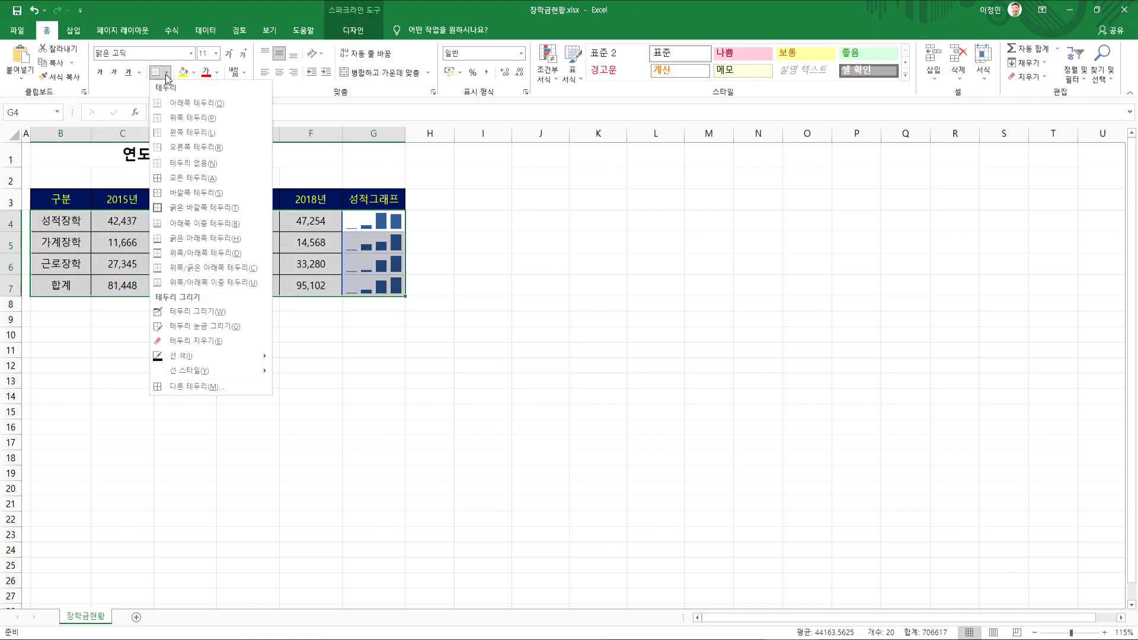
{"action": "left_click", "coordinate": [173, 179]}
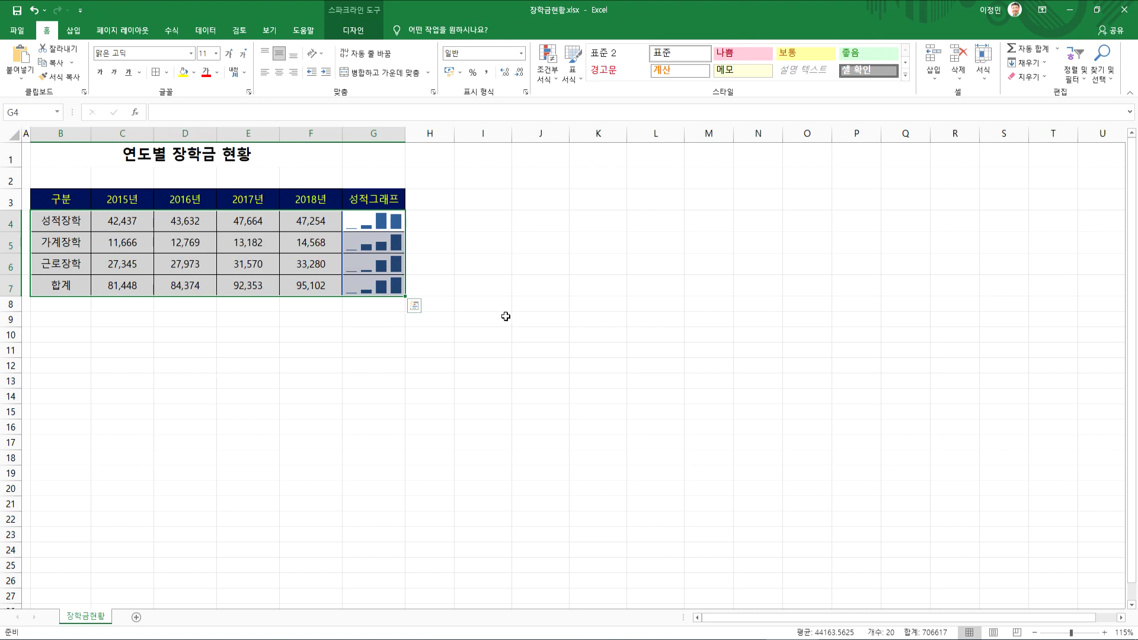
{"action": "left_click", "coordinate": [483, 317]}
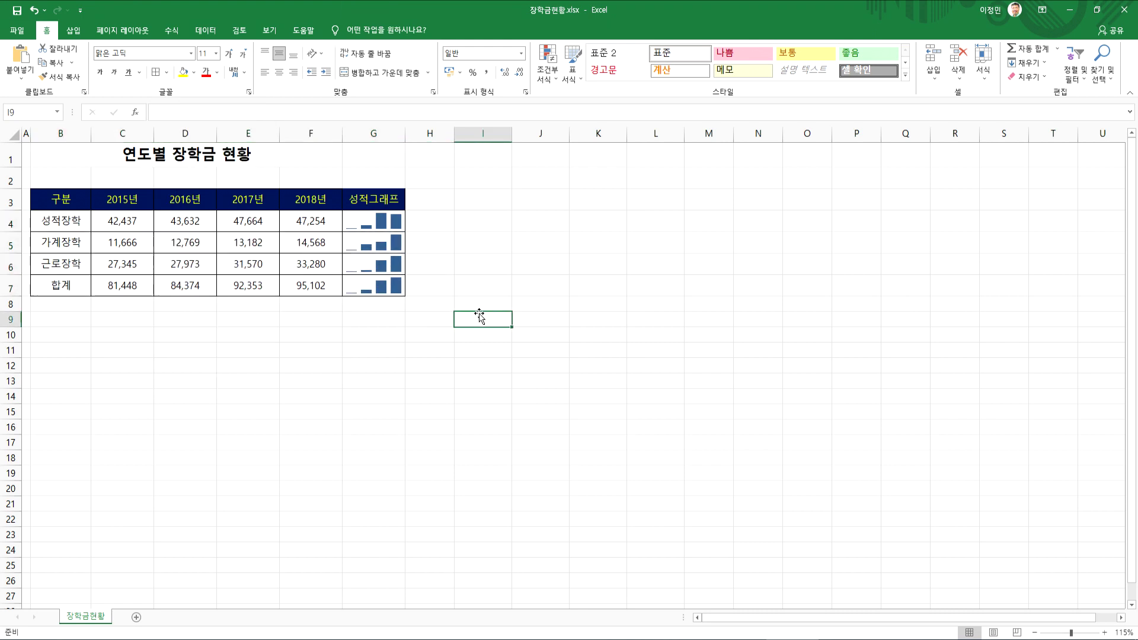
Step: Enlarge the column sparklines by making rows 4 to 7 equally taller and widening column G
{"action": "left_click", "coordinate": [364, 228]}
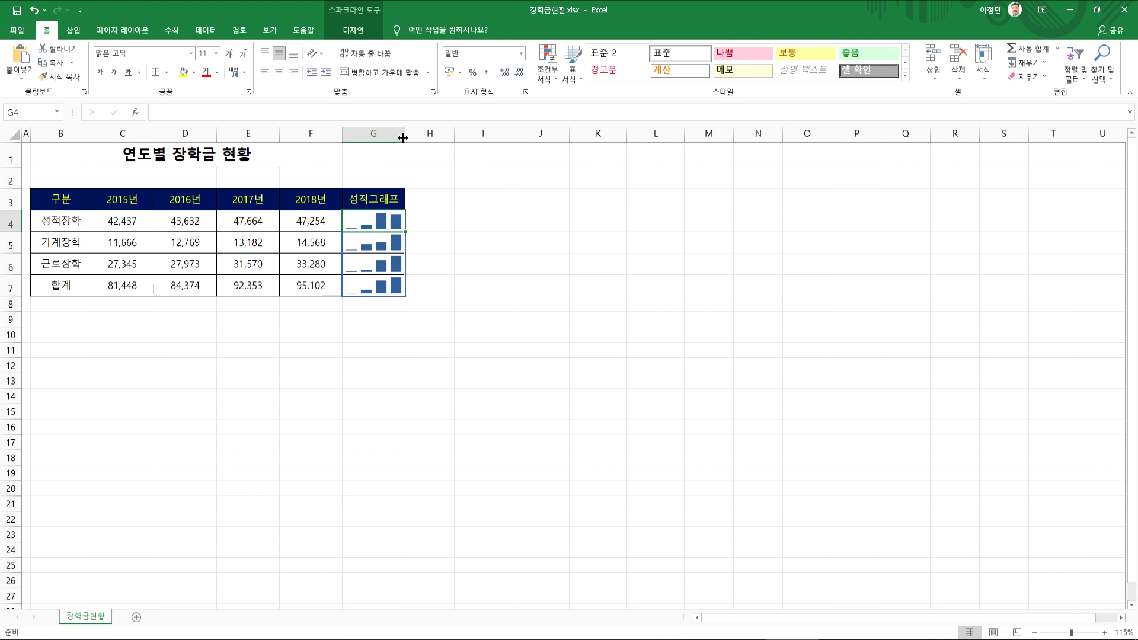
{"action": "left_click_drag", "start_coordinate": [7, 225], "coordinate": [6, 330]}
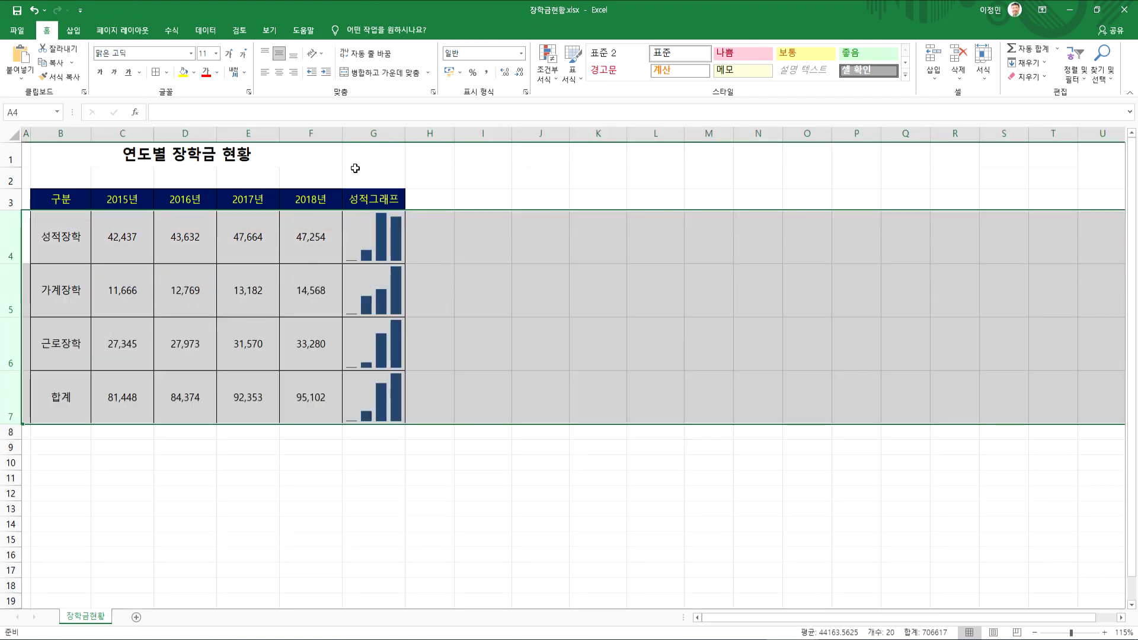
{"action": "left_click_drag", "start_coordinate": [406, 142], "coordinate": [489, 143]}
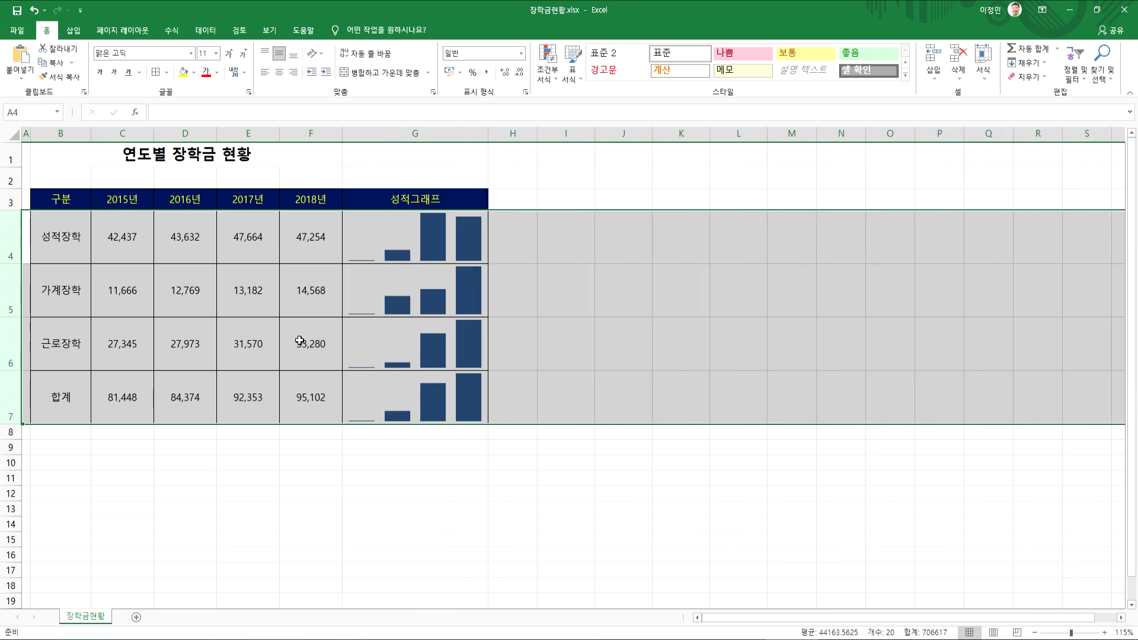
{"action": "left_click_drag", "start_coordinate": [9, 263], "coordinate": [13, 298]}
{"action": "left_click", "coordinate": [434, 343]}
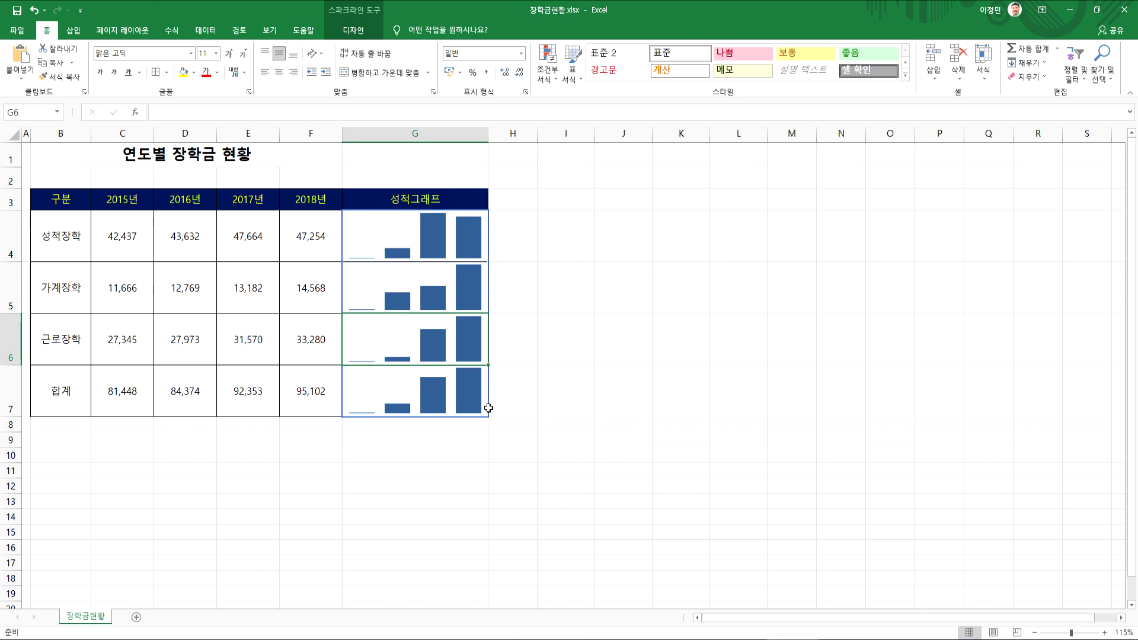
{"action": "left_click", "coordinate": [430, 250]}
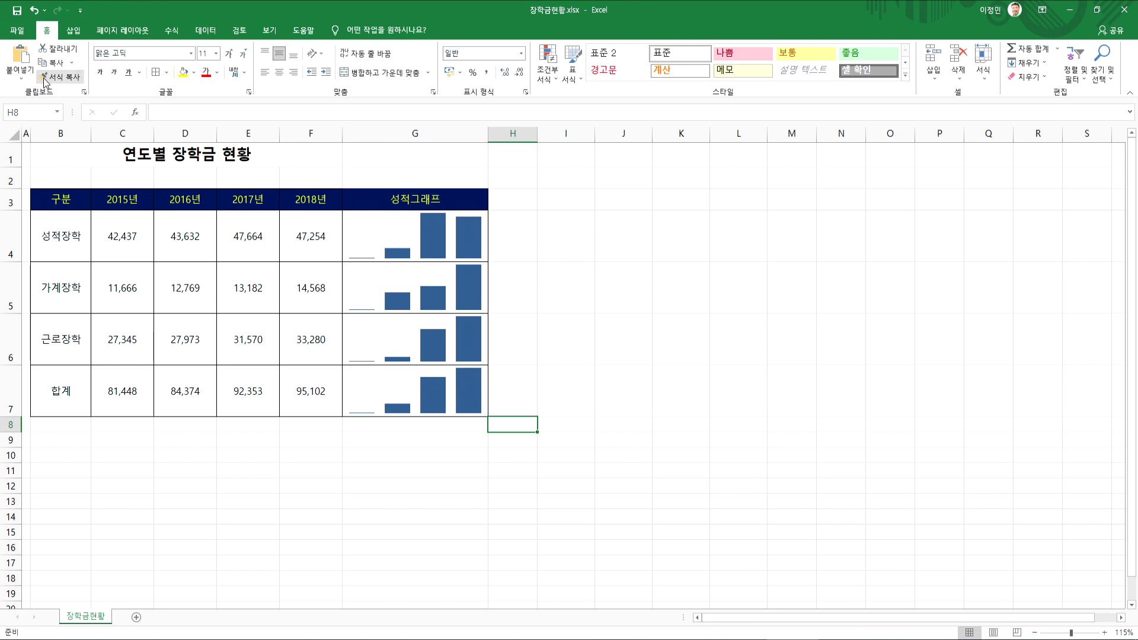
Step: Open the workbook 성적표.xlsx from the 14차시 folder
{"action": "key", "text": "ctrl+o"}
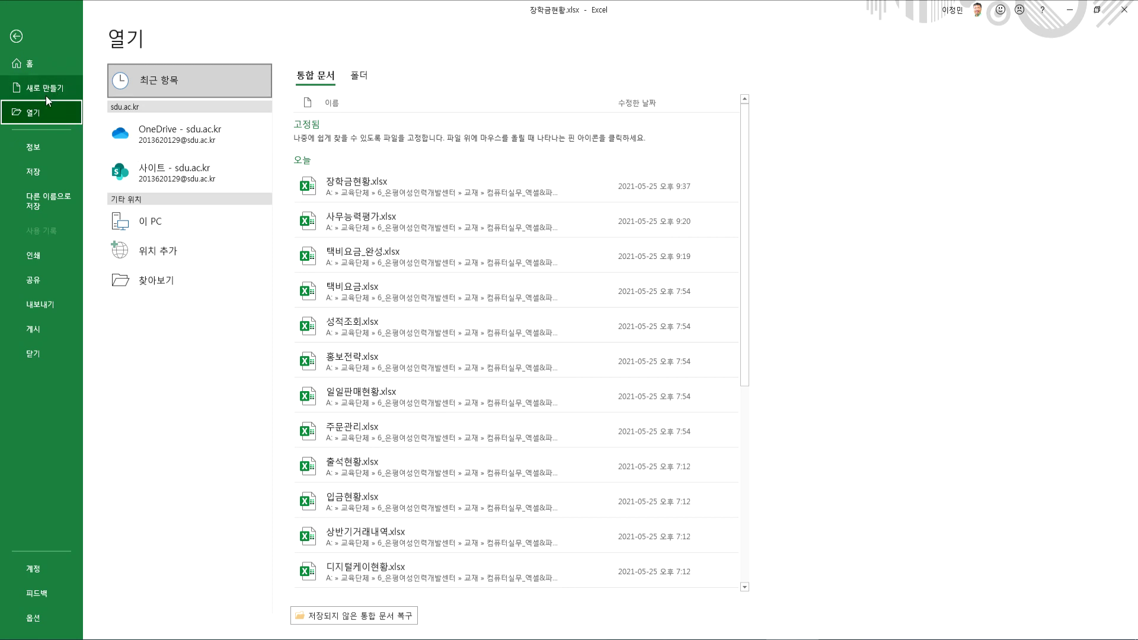
{"action": "left_click", "coordinate": [142, 287]}
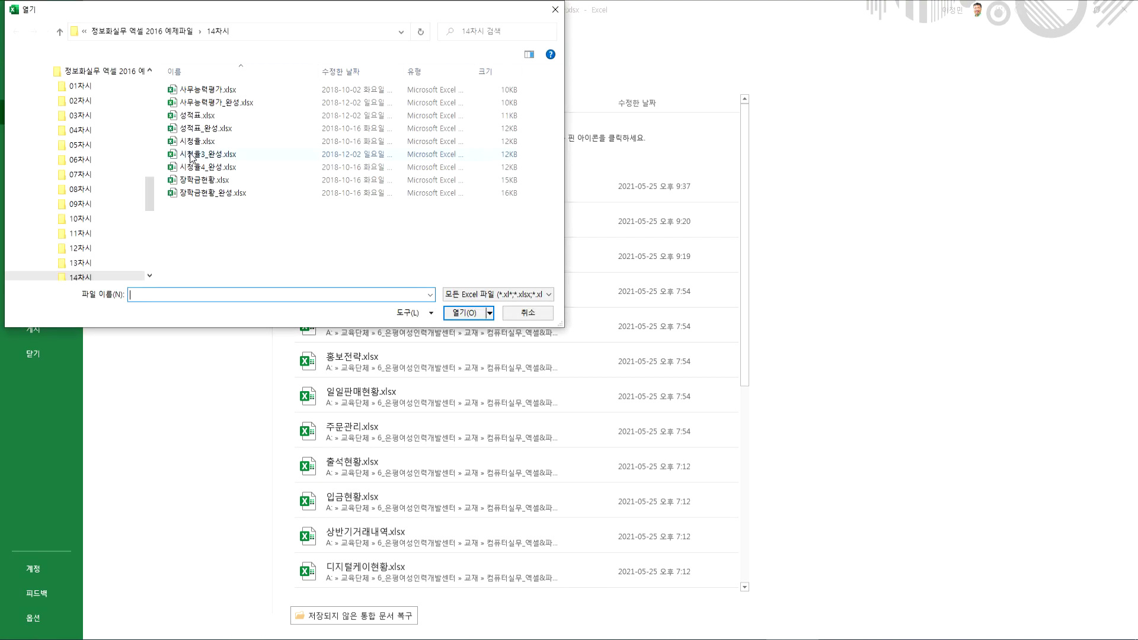
{"action": "left_click", "coordinate": [186, 117]}
{"action": "double_click", "coordinate": [186, 118]}
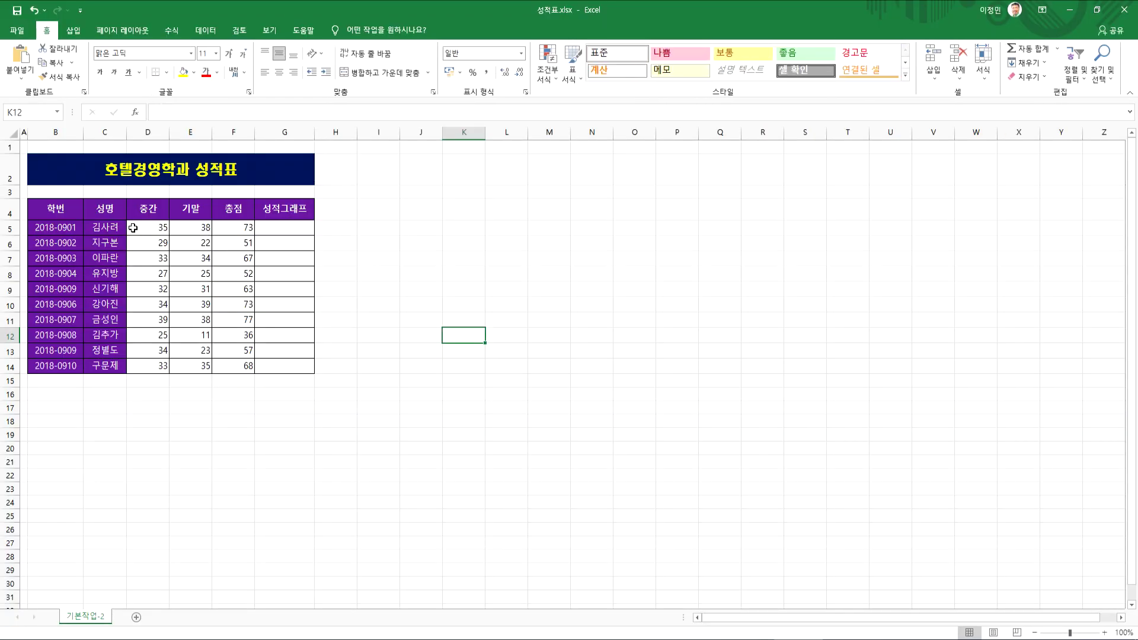
Step: Insert line sparklines in G5:G14 under 성적그래프, using the score data in D5:F14
{"action": "scroll", "coordinate": [133, 229], "scroll_direction": "up", "scroll_amount": 5}
{"action": "left_click_drag", "start_coordinate": [487, 318], "coordinate": [486, 544]}
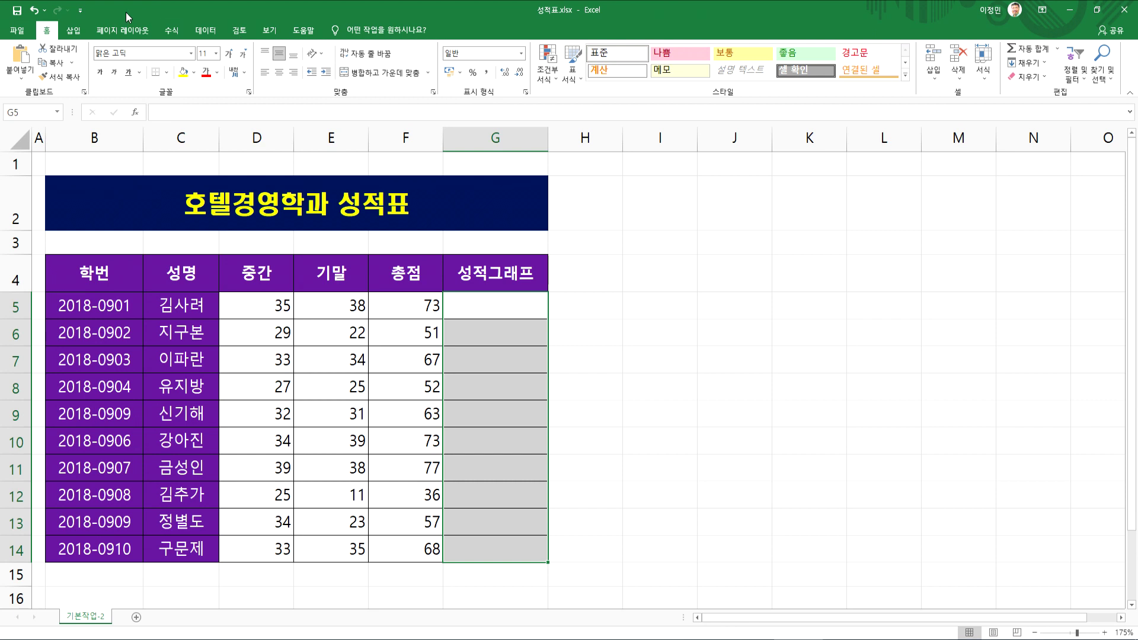
{"action": "left_click", "coordinate": [76, 33]}
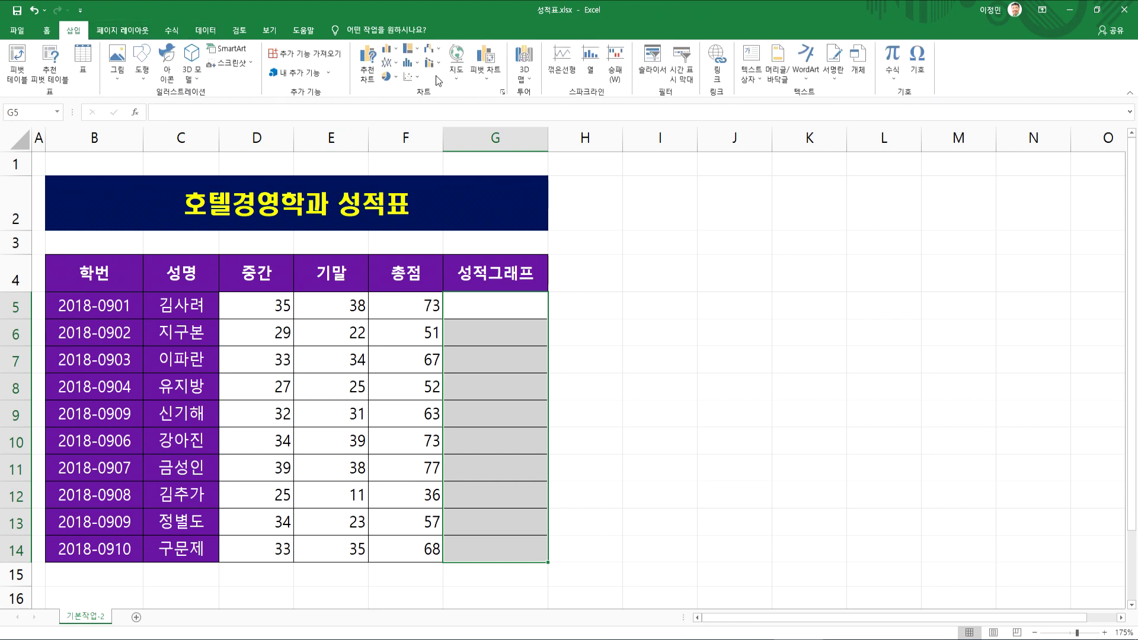
{"action": "left_click", "coordinate": [556, 73]}
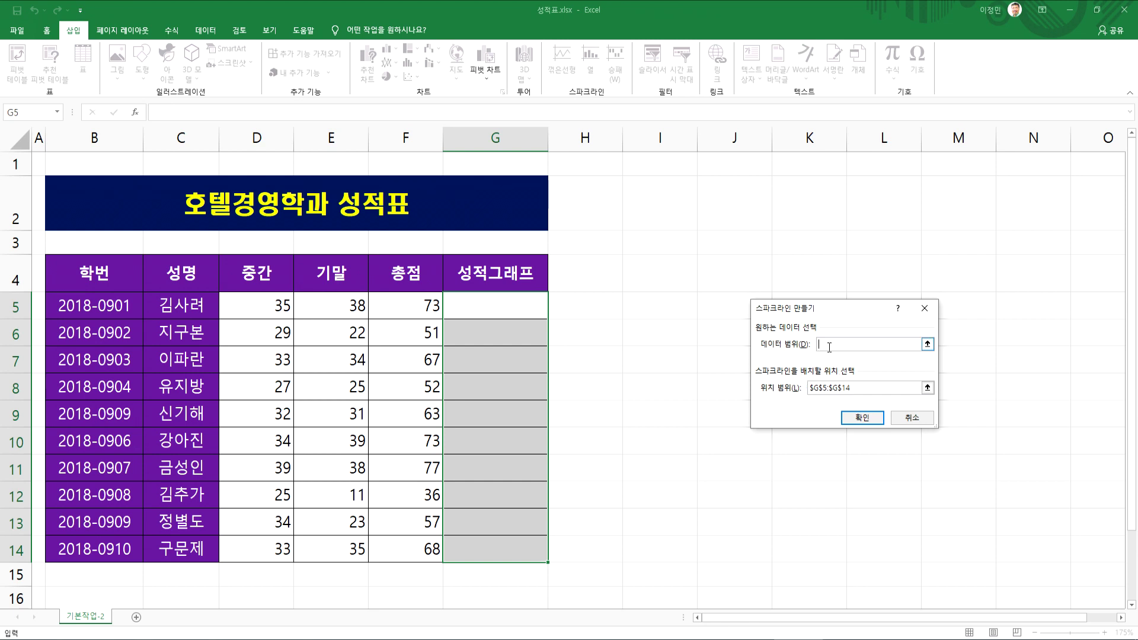
{"action": "left_click_drag", "start_coordinate": [284, 317], "coordinate": [421, 545]}
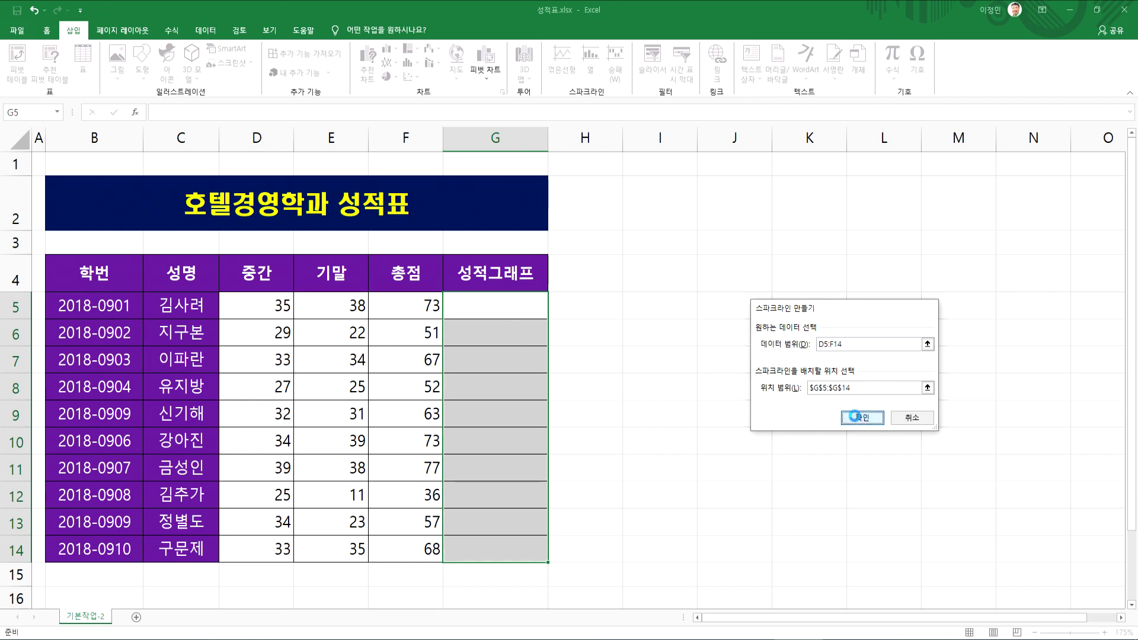
{"action": "key", "text": "Return"}
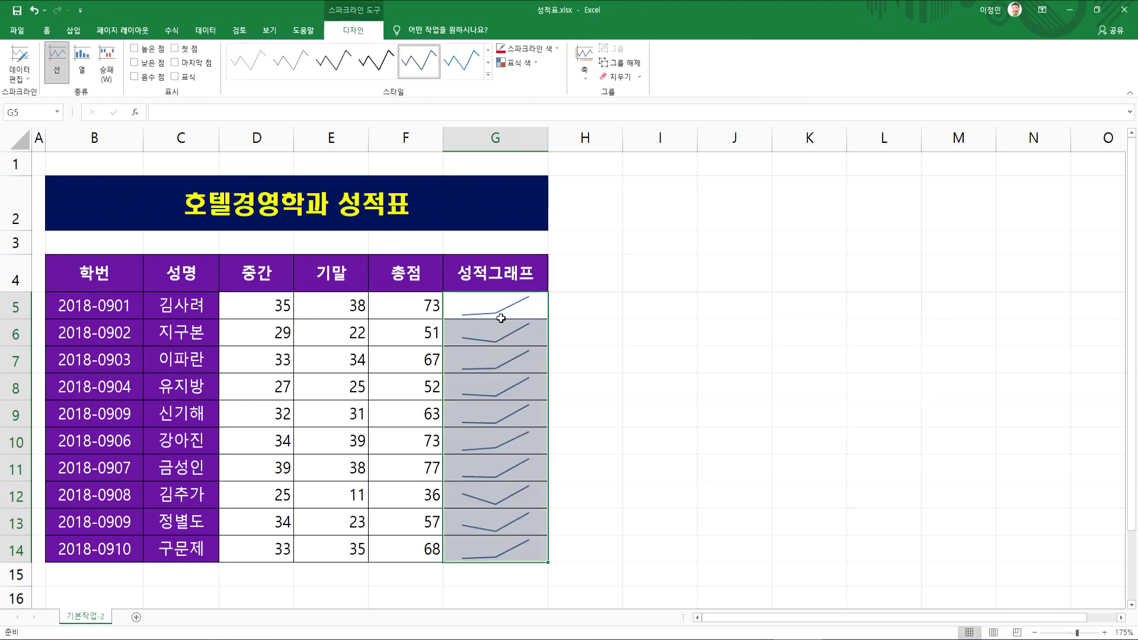
Step: Turn on the markers for all data points of the 성적그래프 line sparklines
{"action": "left_click", "coordinate": [501, 317]}
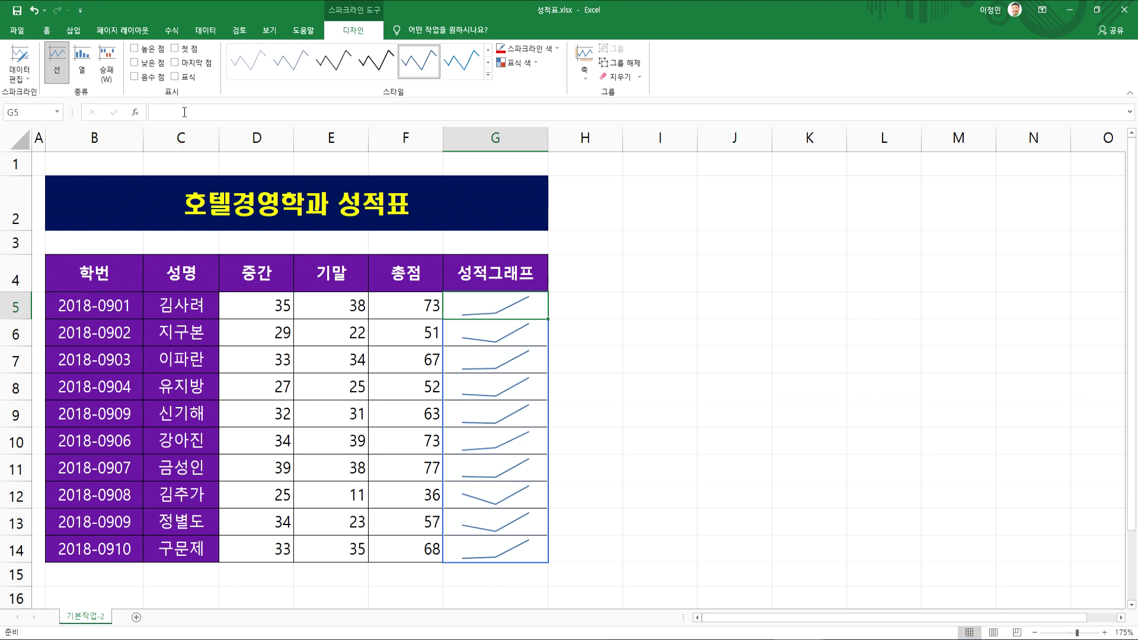
{"action": "left_click", "coordinate": [176, 77]}
{"action": "left_click", "coordinate": [629, 350]}
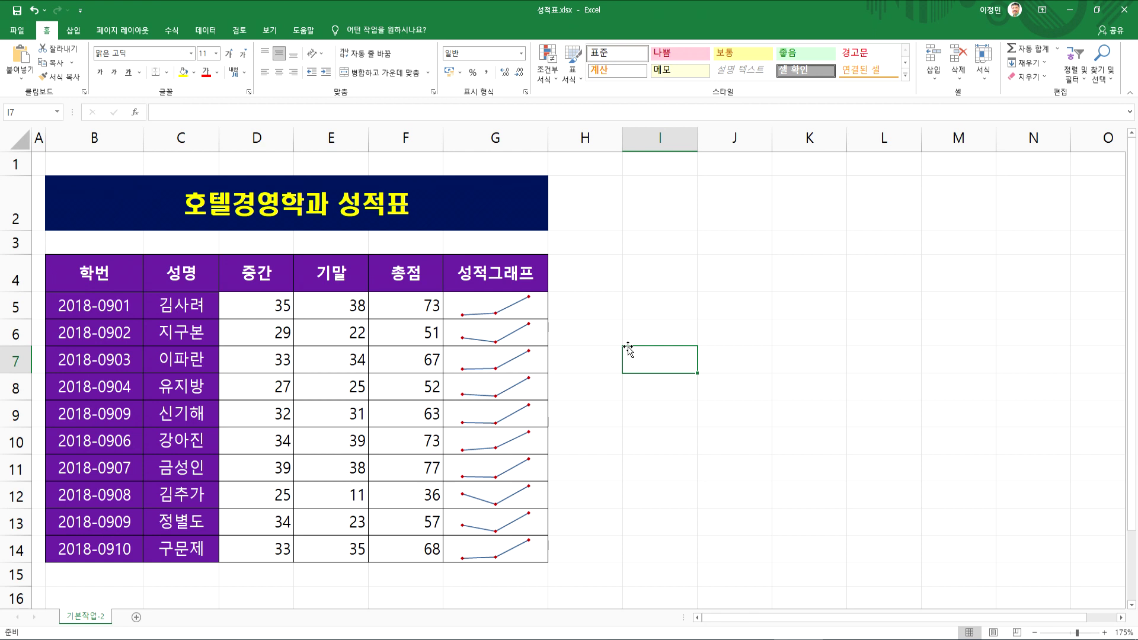
Step: Inspect the 총점 formula in F5 without changing it, and check the sparkline cells G5:G14
{"action": "left_click", "coordinate": [265, 304]}
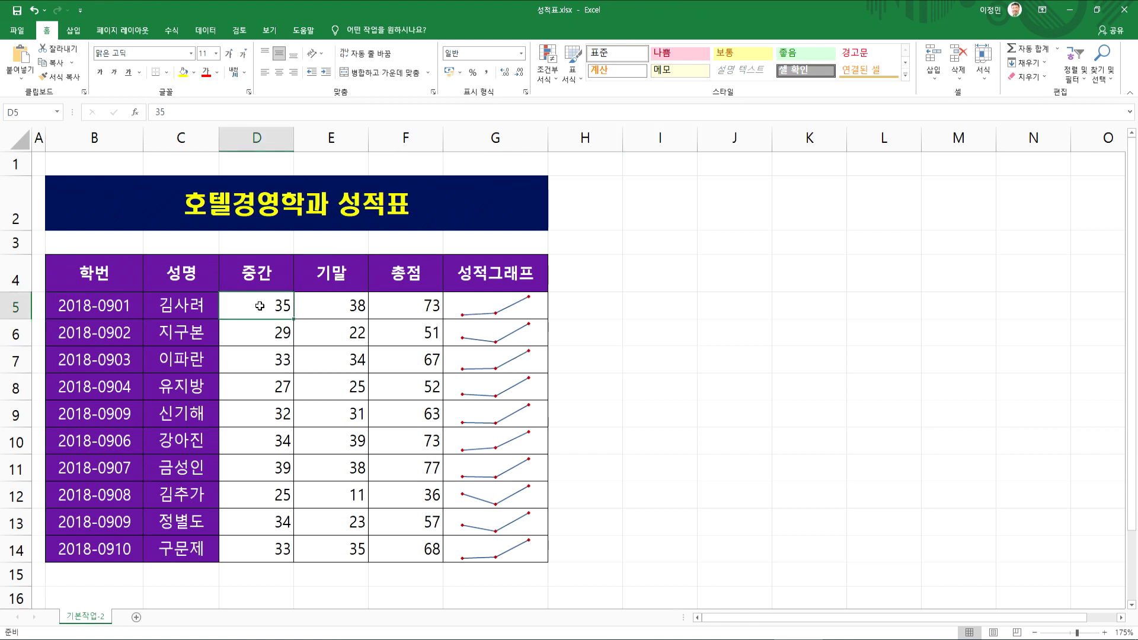
{"action": "left_click", "coordinate": [427, 305]}
{"action": "key", "text": "F2"}
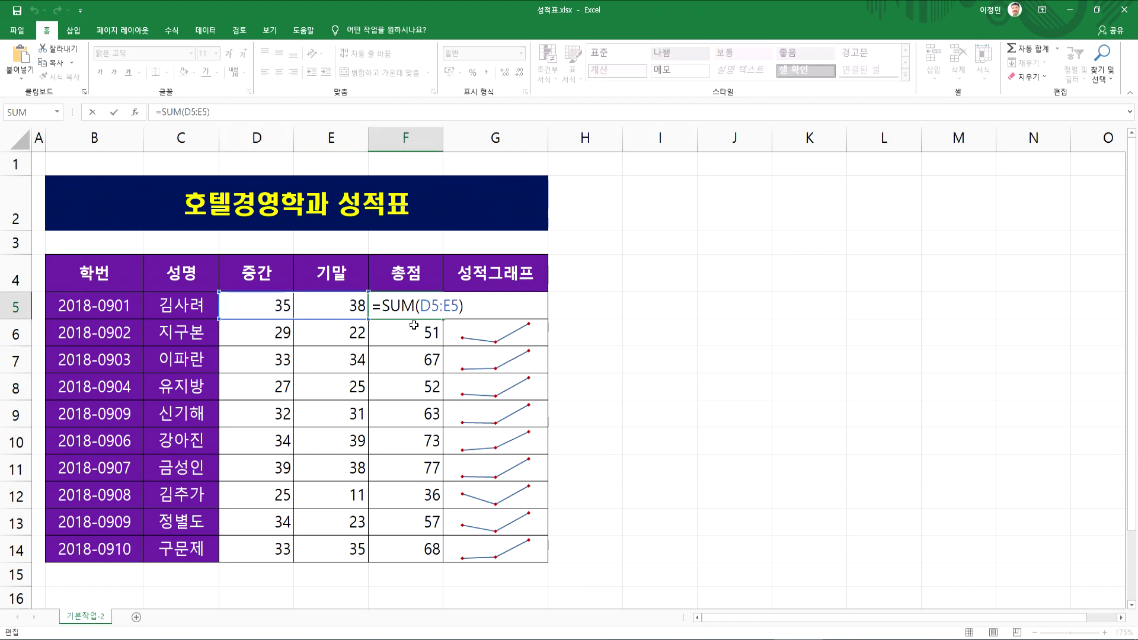
{"action": "key", "text": "Escape"}
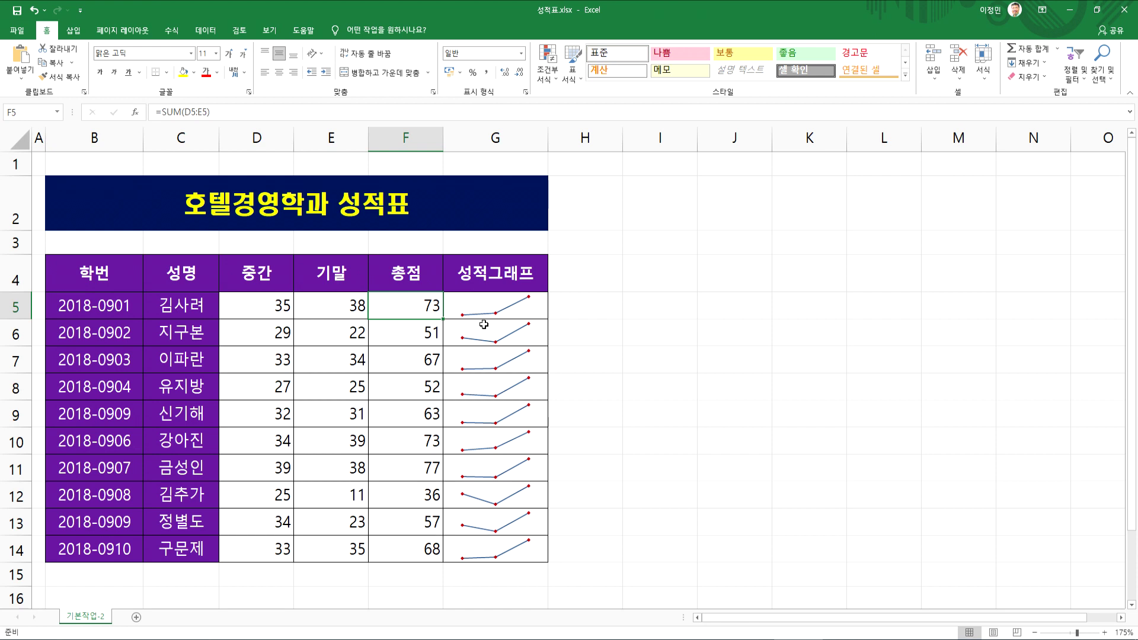
{"action": "left_click_drag", "start_coordinate": [481, 308], "coordinate": [484, 548]}
{"action": "left_click", "coordinate": [490, 314]}
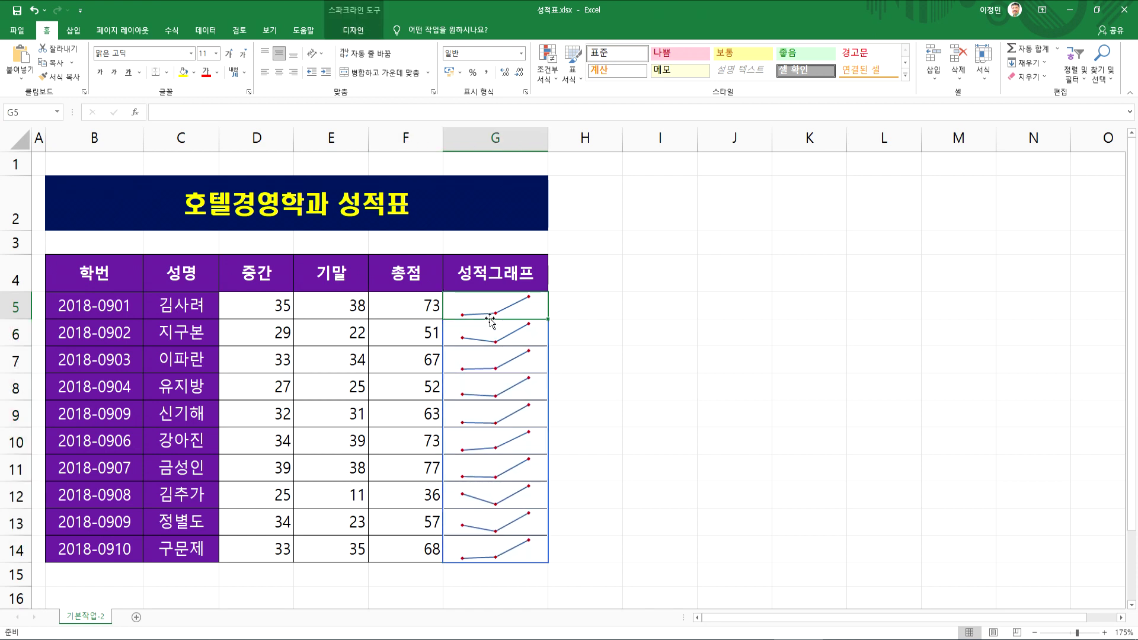